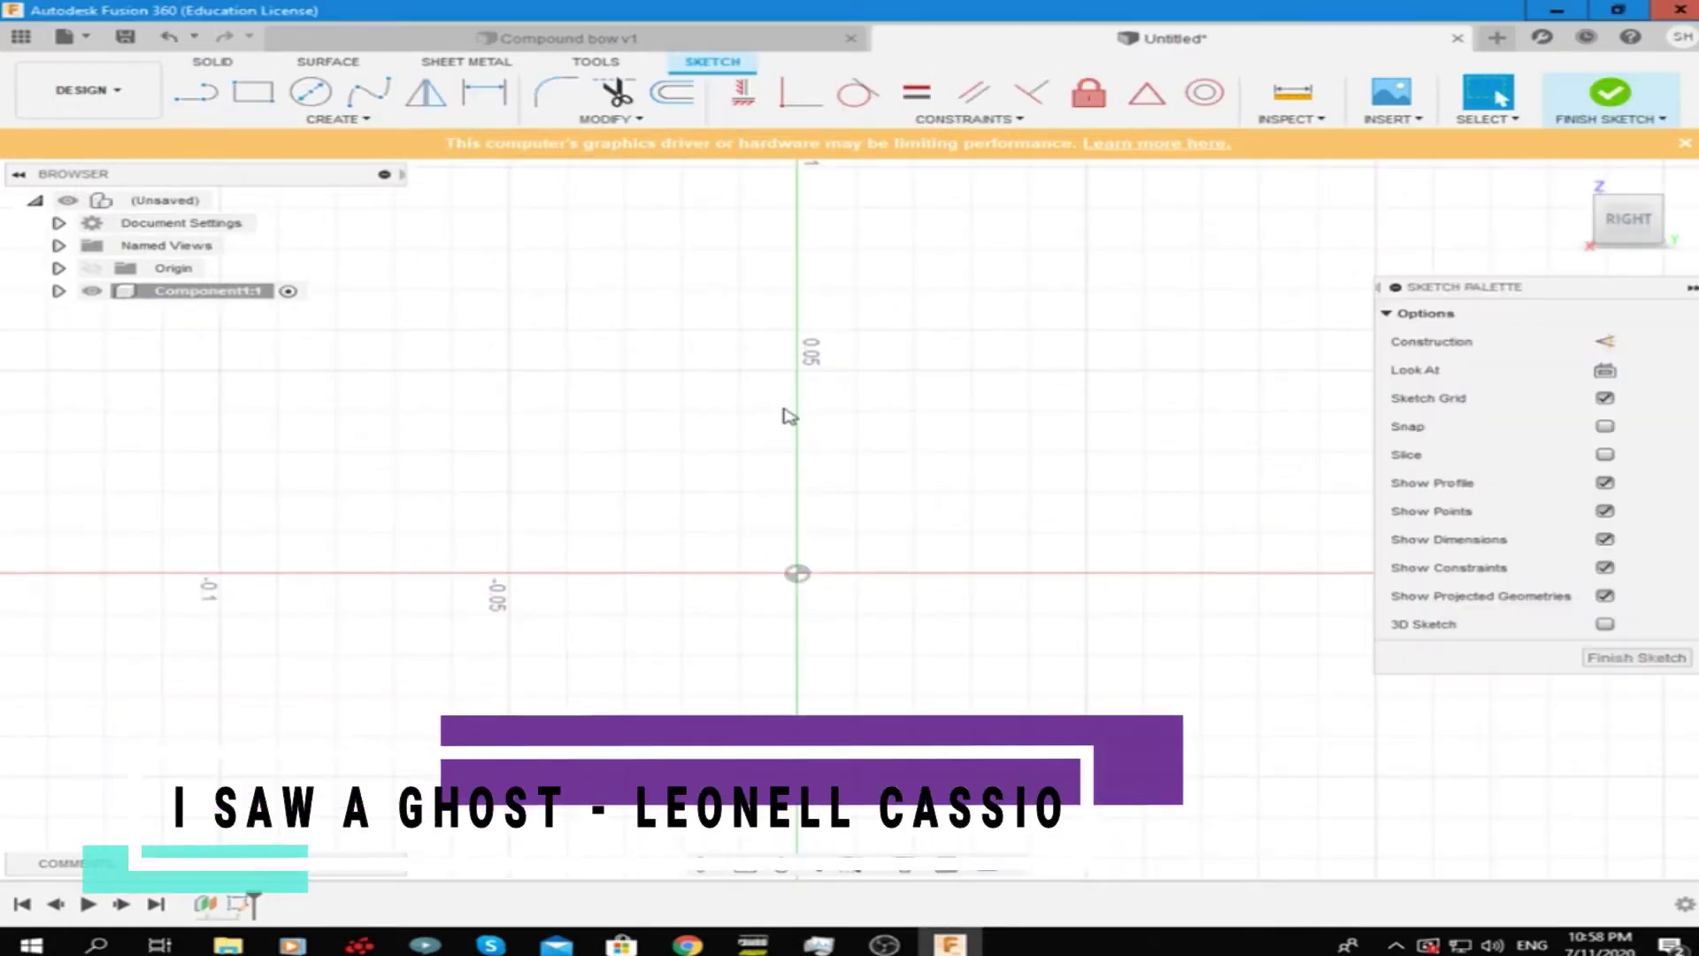
# Draw a rectangle 0.32 m tall starting at the origin
pyautogui.press('r')
pyautogui.click(799, 368)
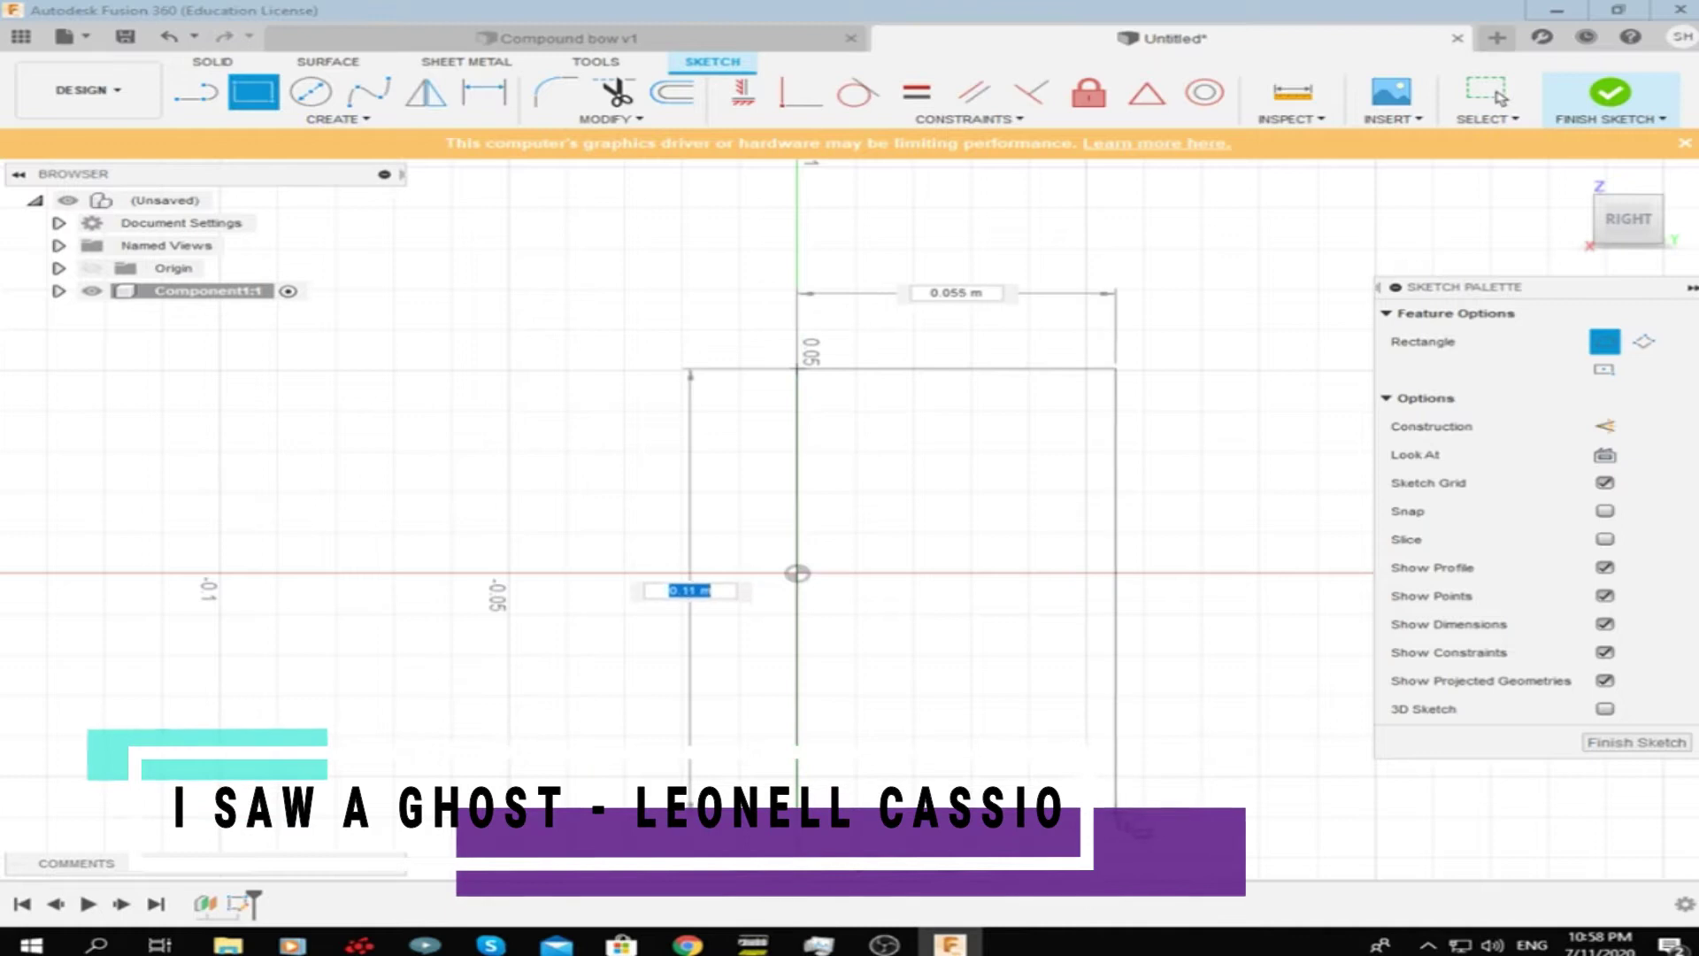
pyautogui.scroll(-5, 1061, 708)
pyautogui.press('Escape')
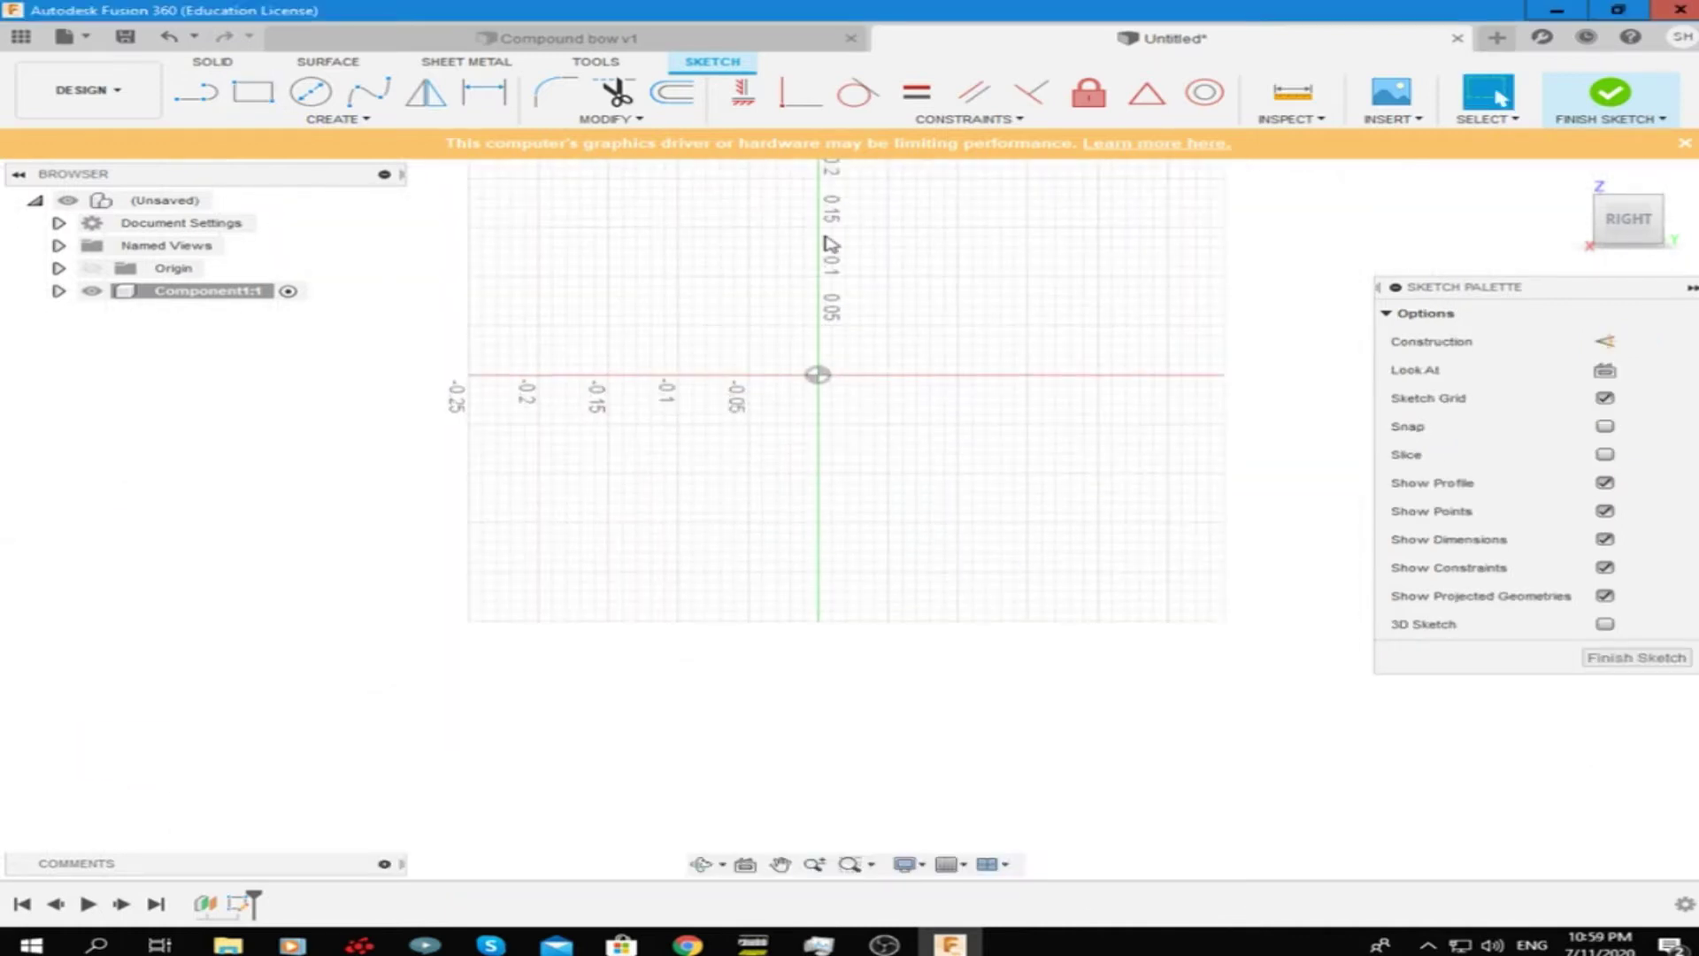
pyautogui.press('r')
pyautogui.click(800, 257)
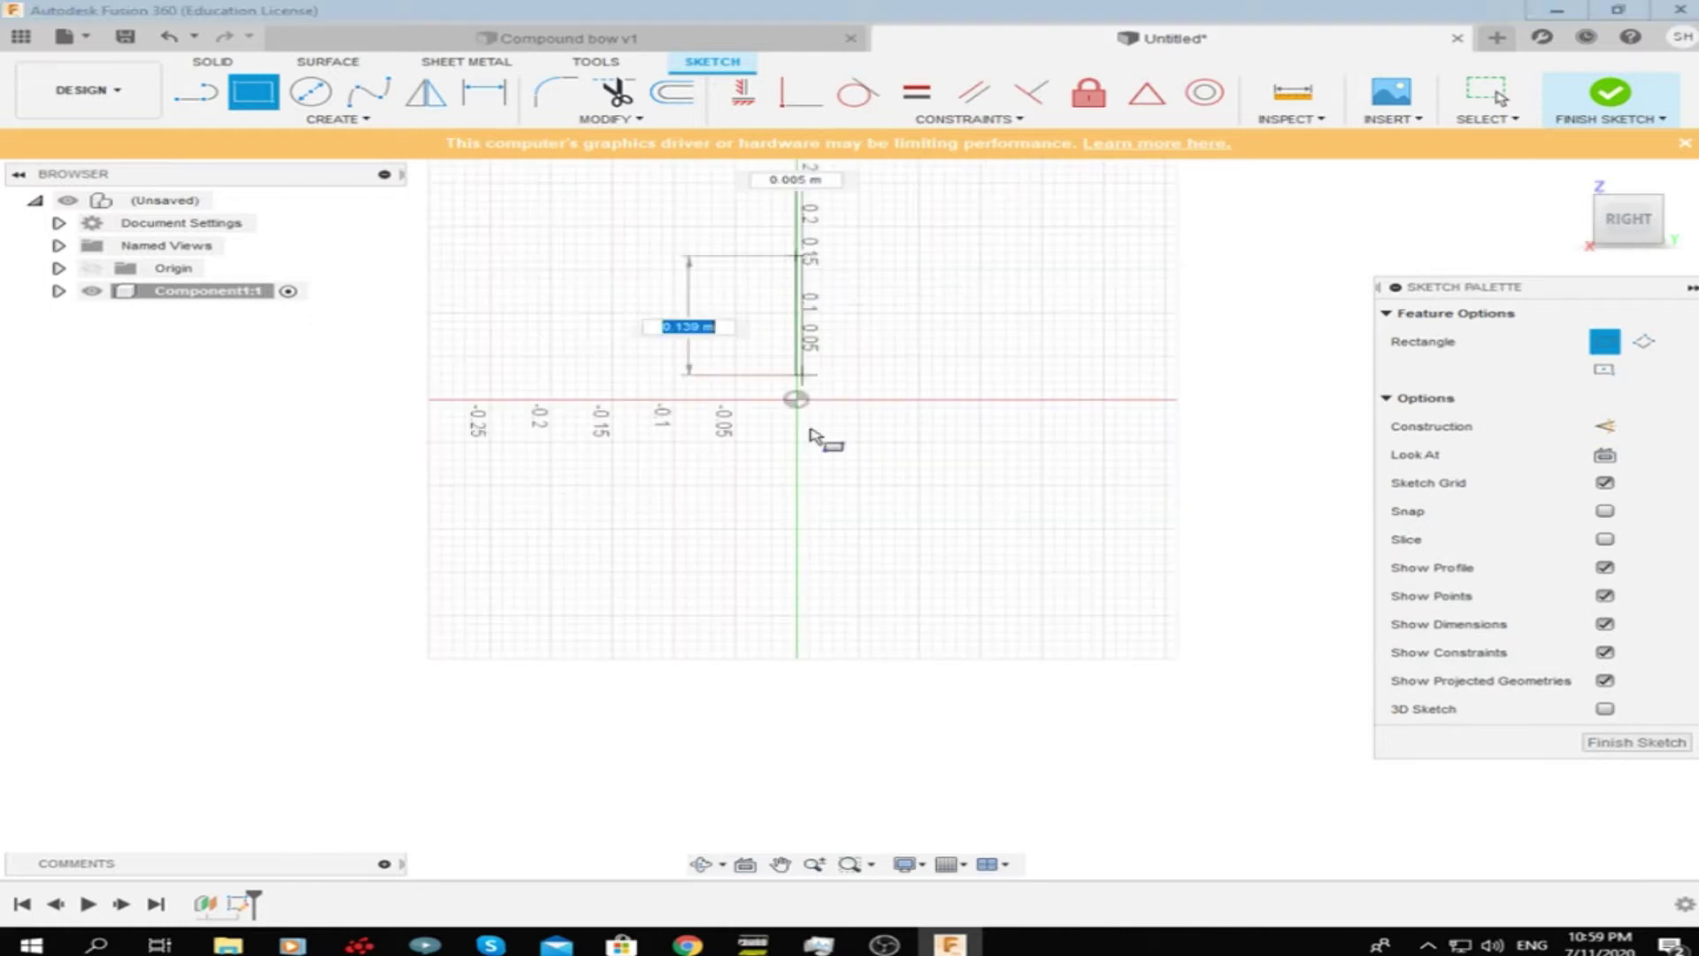
pyautogui.press('Return')
pyautogui.press('Escape')
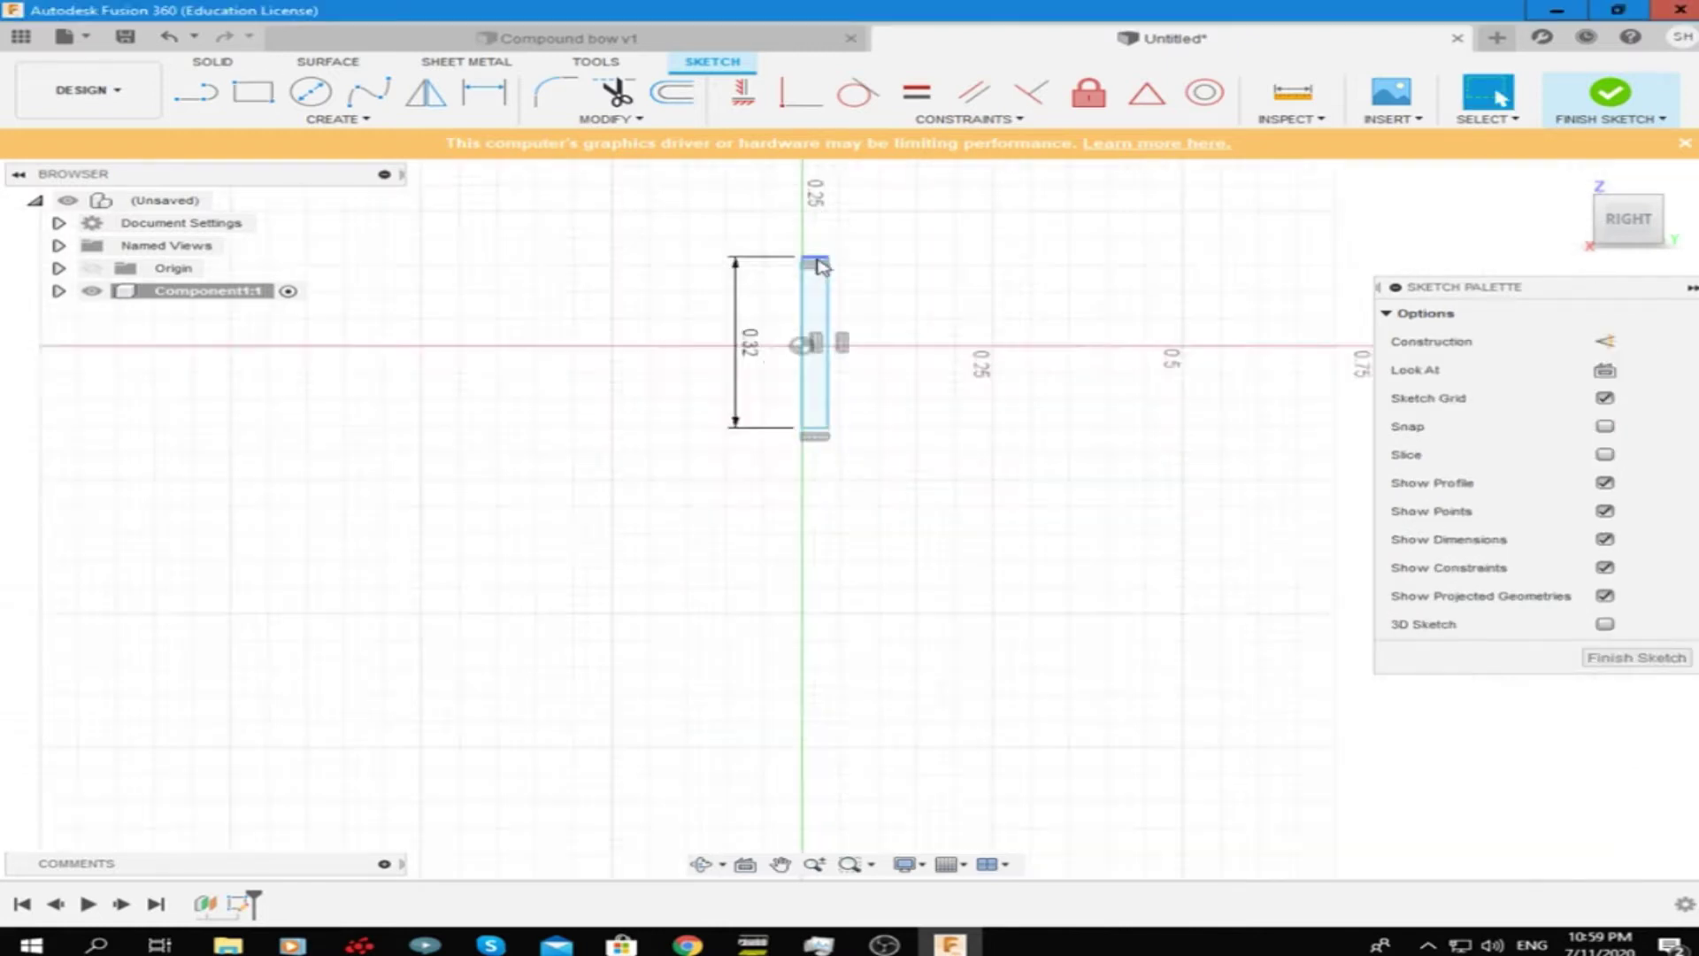
pyautogui.scroll(5, 805, 266)
# Widen the rectangle by dragging its right side, then measure its top width
pyautogui.click(805, 259)
pyautogui.moveTo(847, 256); pyautogui.dragTo(953, 248)
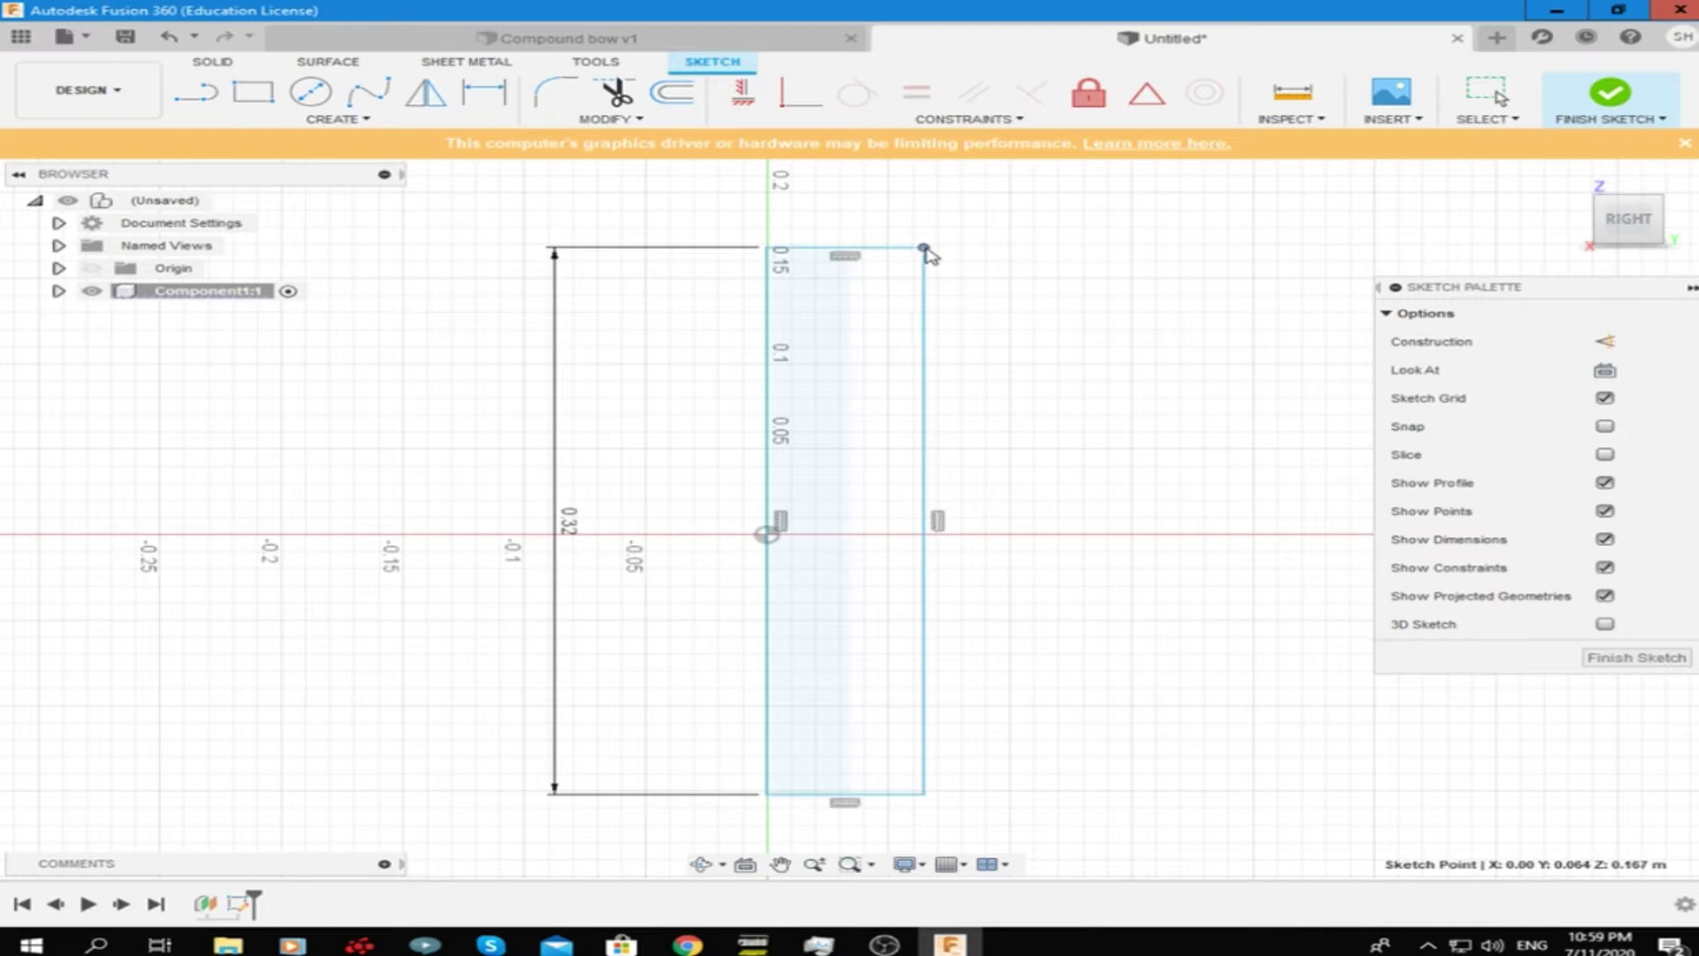
pyautogui.press('d')
pyautogui.click(766, 246)
pyautogui.click(953, 246)
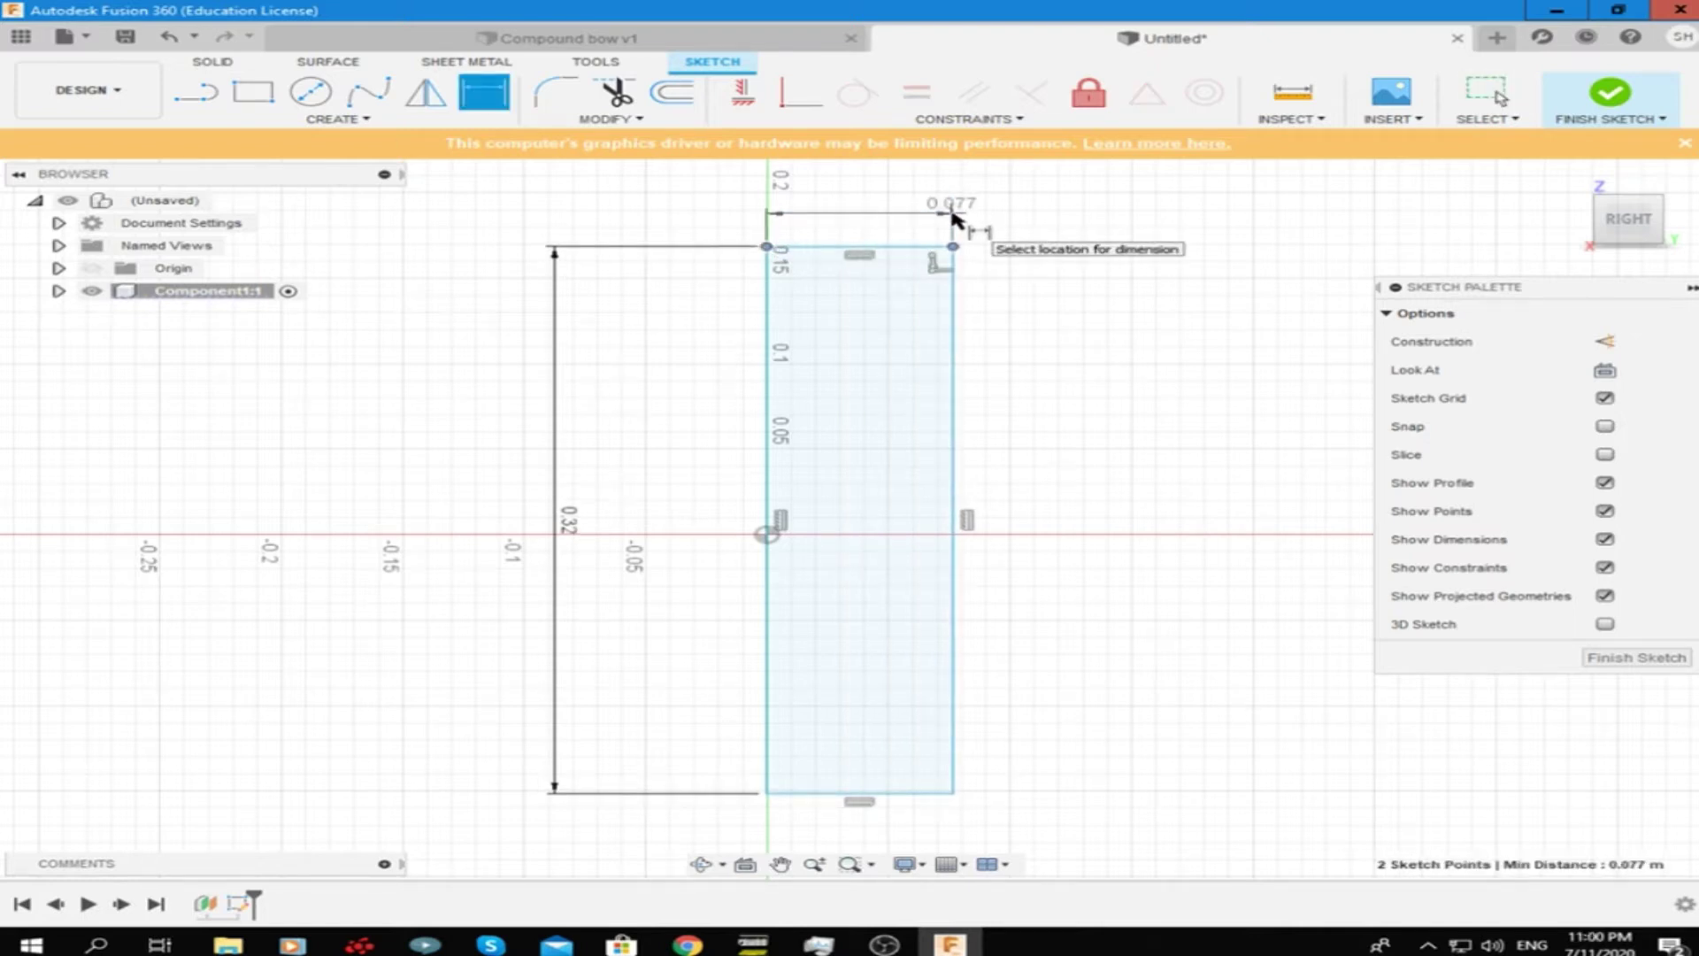
# Fix the rectangle's width dimension at 0.077
pyautogui.click(955, 223)
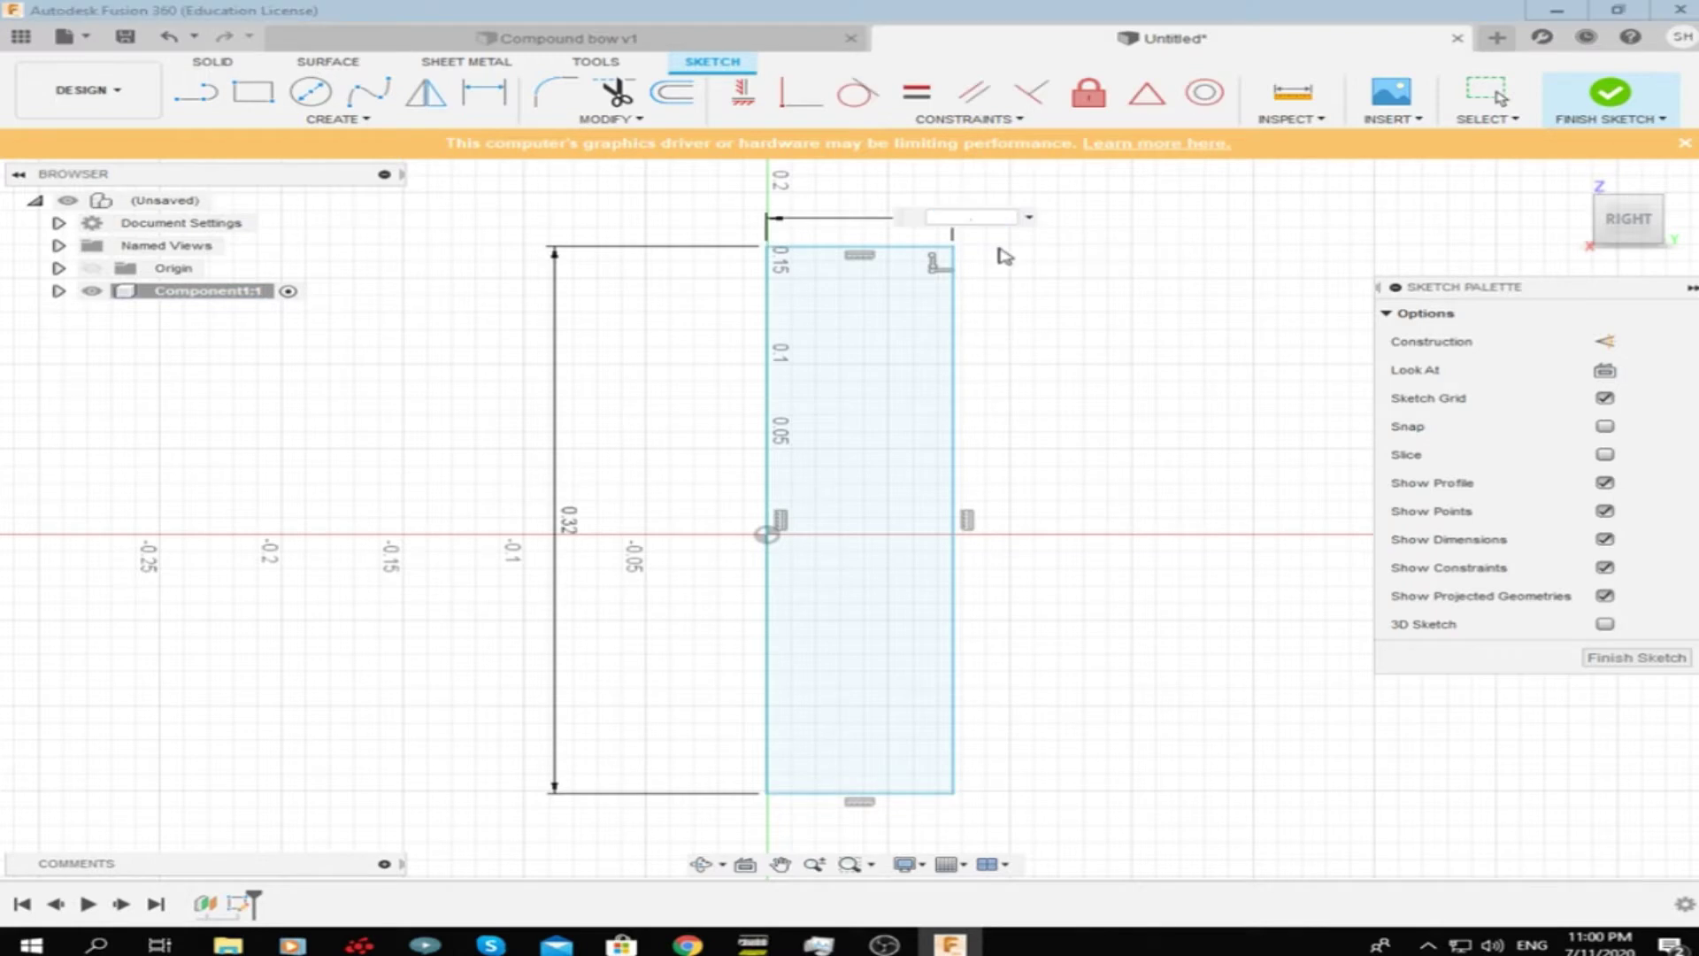
pyautogui.press('Return')
pyautogui.press('Escape')
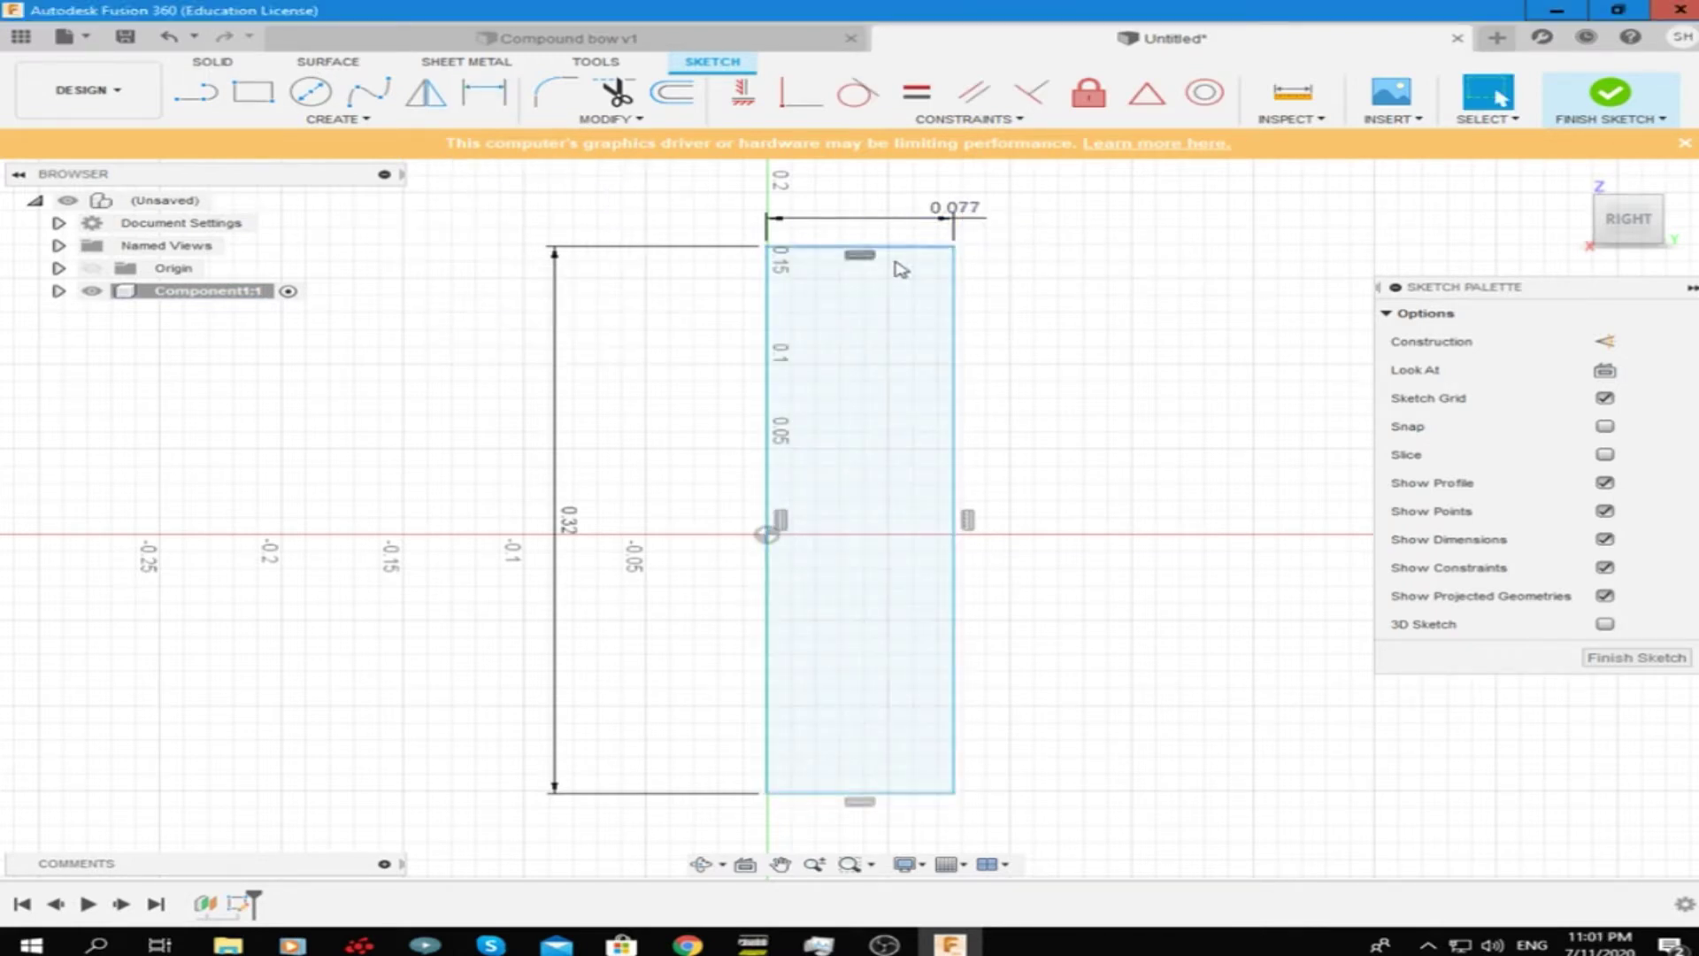
# Draw horizontal lines across the rectangle near its top and bottom ends
pyautogui.press('l')
pyautogui.click(766, 294)
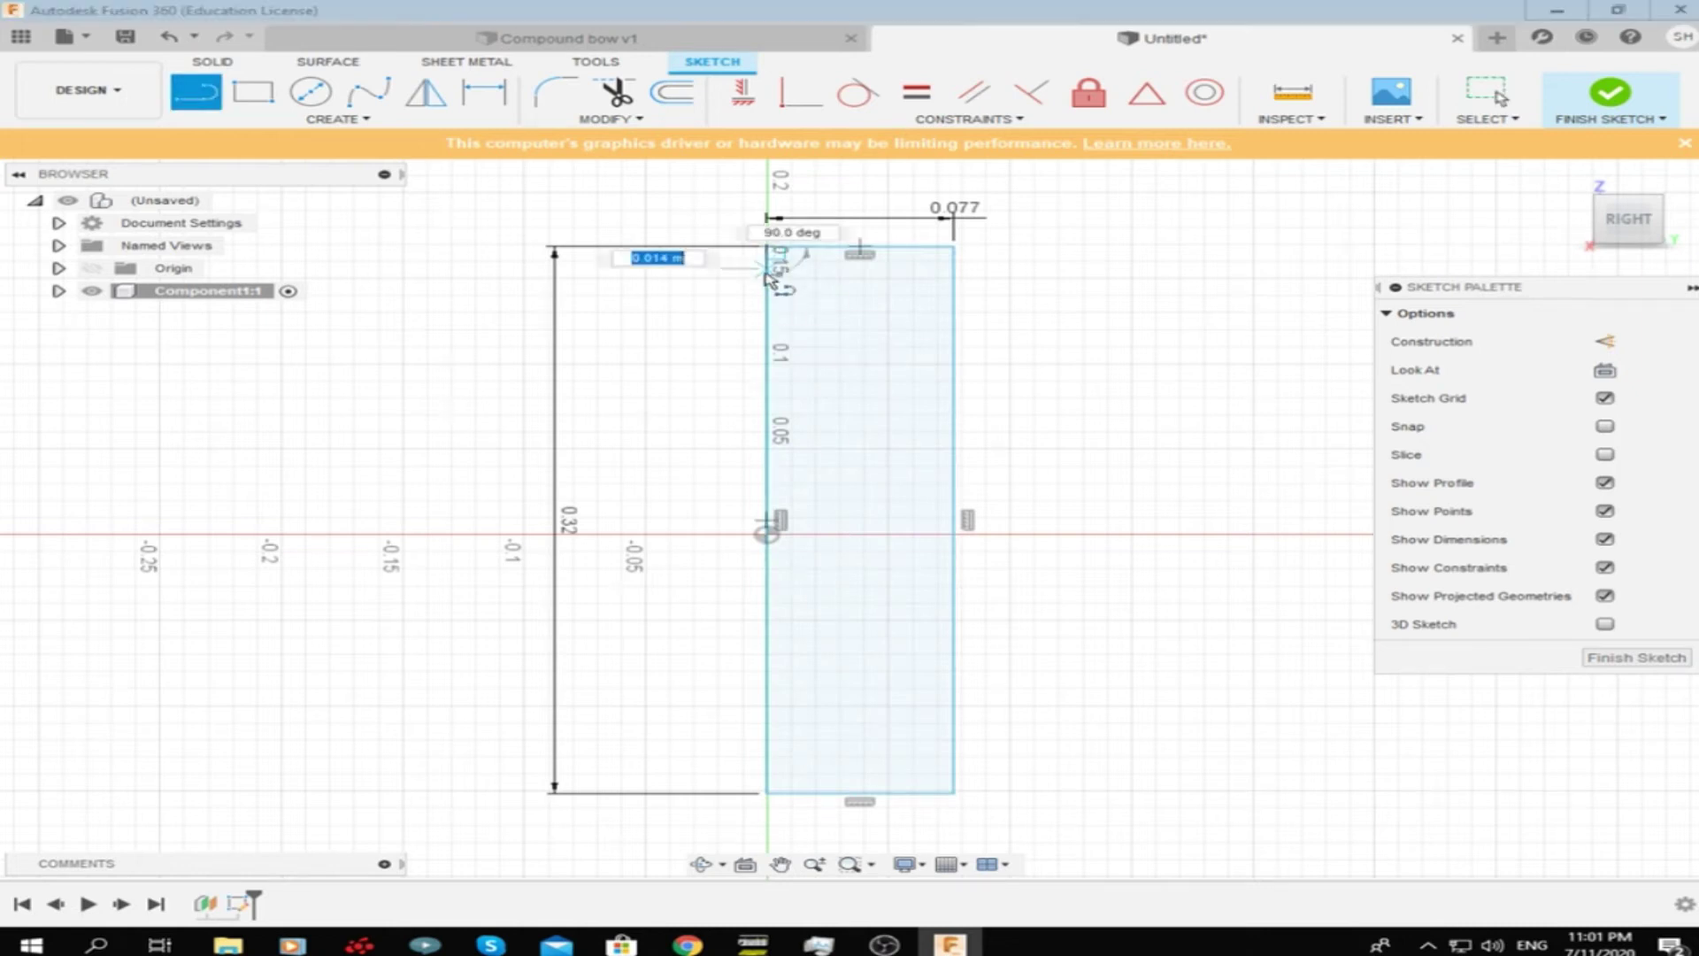
pyautogui.click(779, 282)
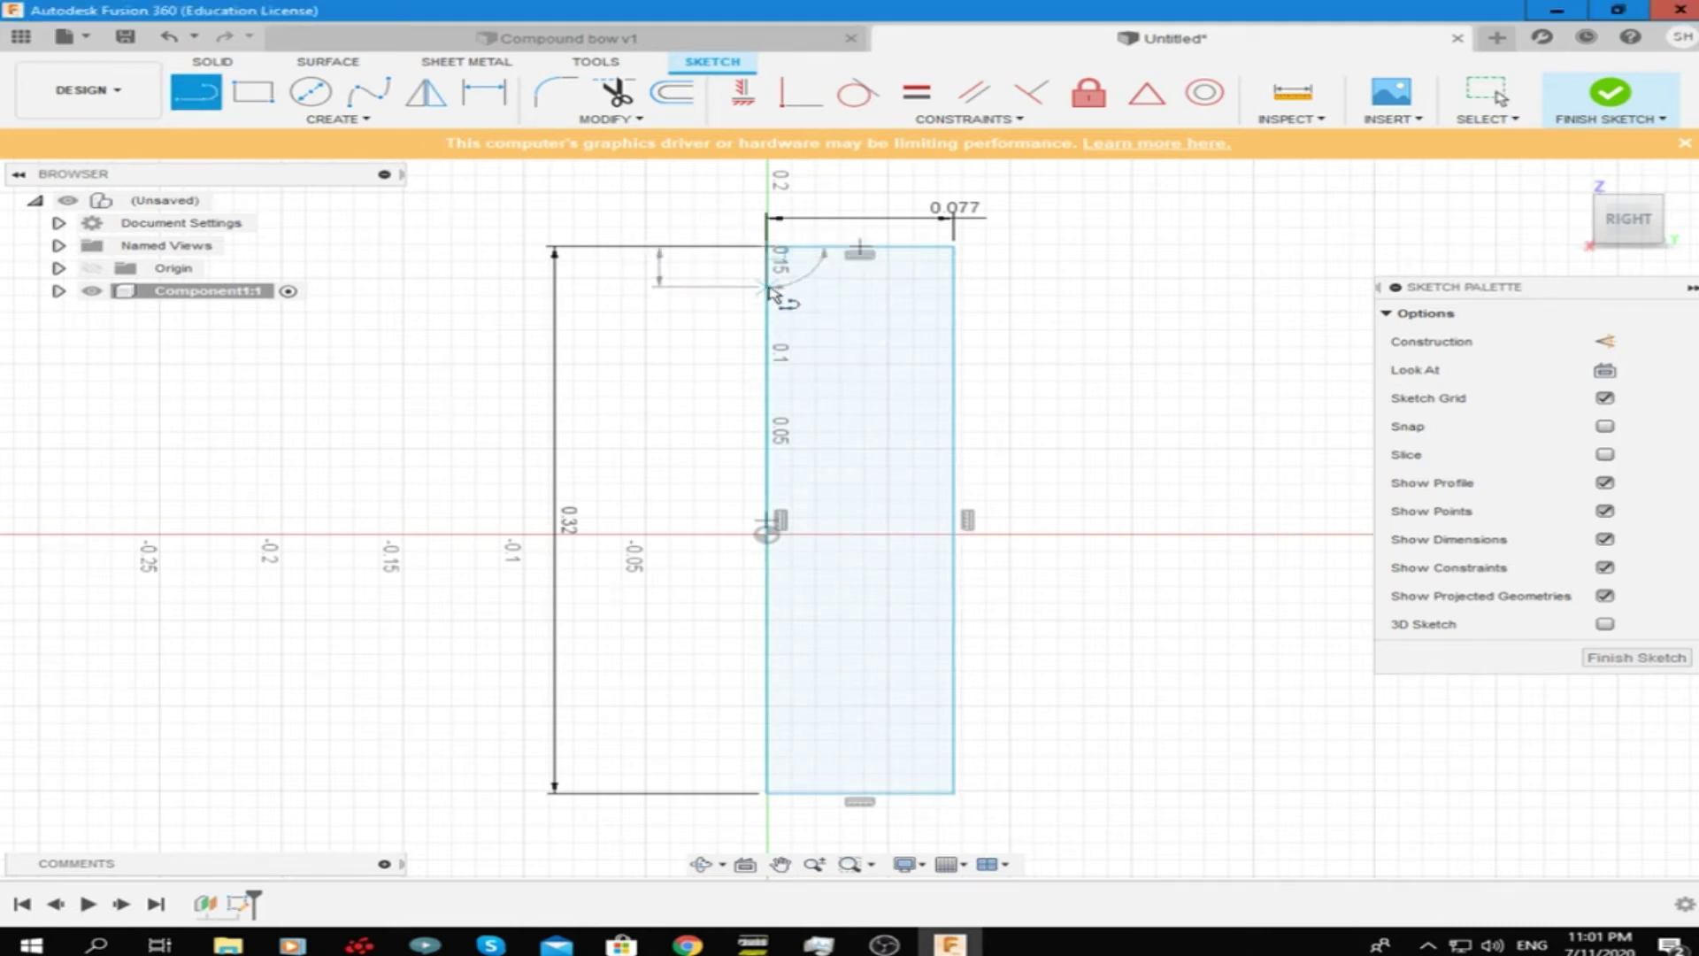
pyautogui.click(953, 288)
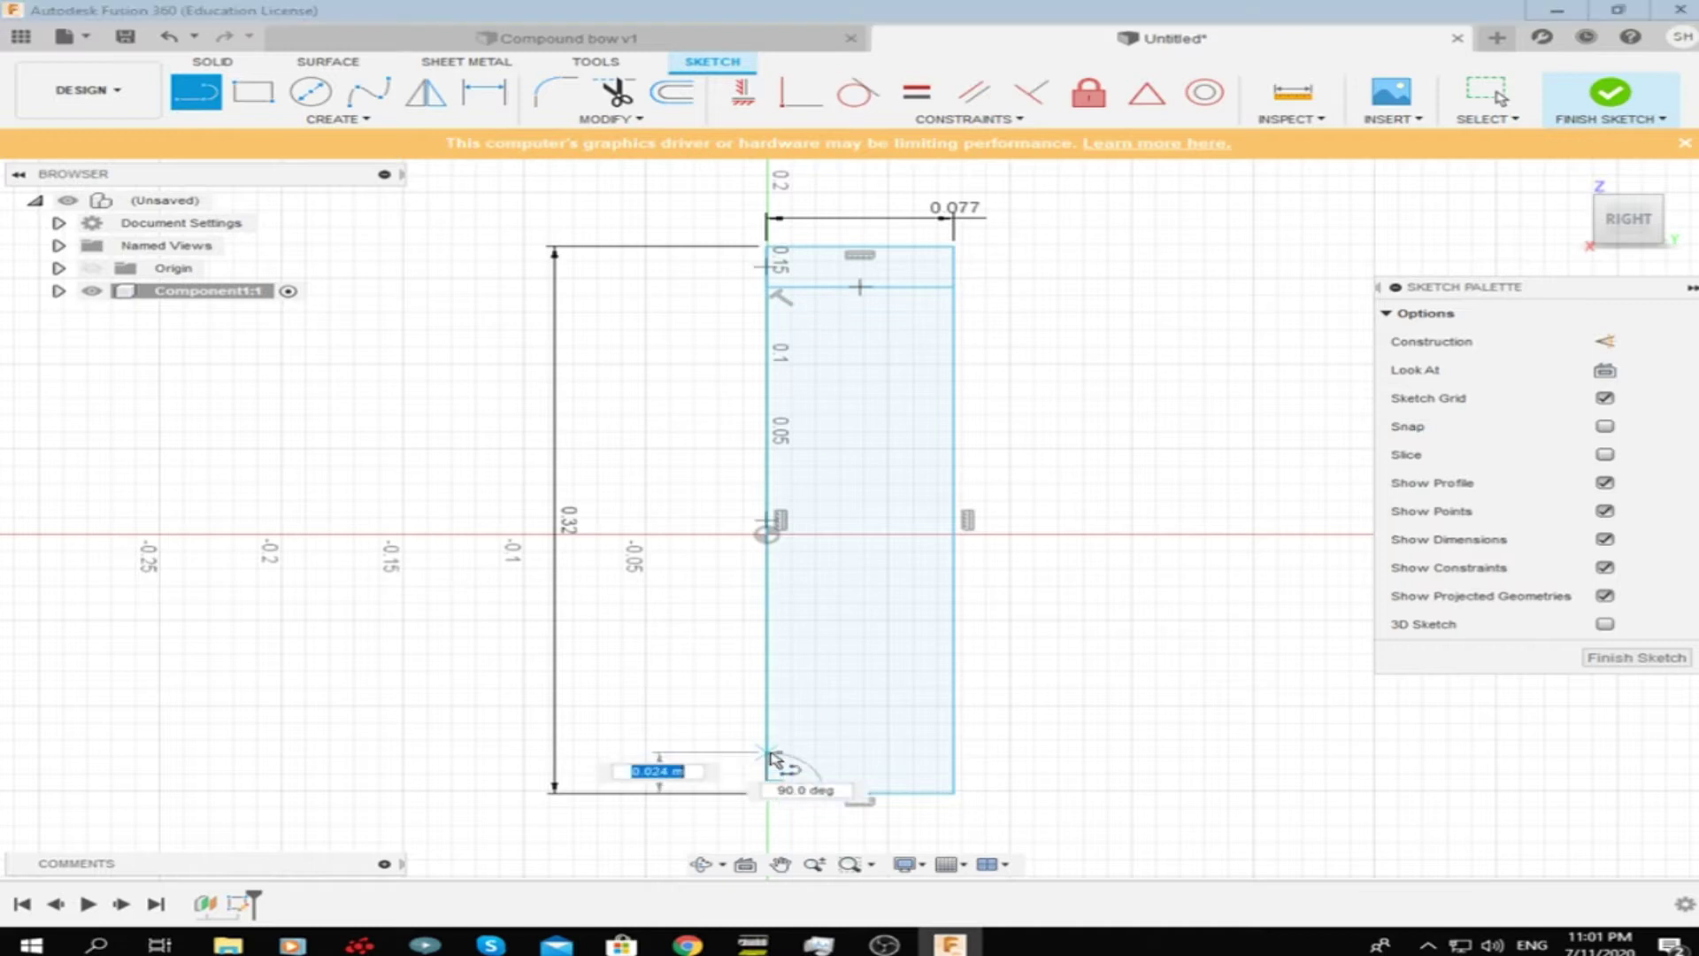
pyautogui.click(953, 752)
pyautogui.click(766, 752)
# Draw an arc from the upper line's left end to the top-right corner
pyautogui.click(338, 119)
pyautogui.click(531, 222)
pyautogui.click(777, 292)
pyautogui.click(953, 246)
pyautogui.click(766, 753)
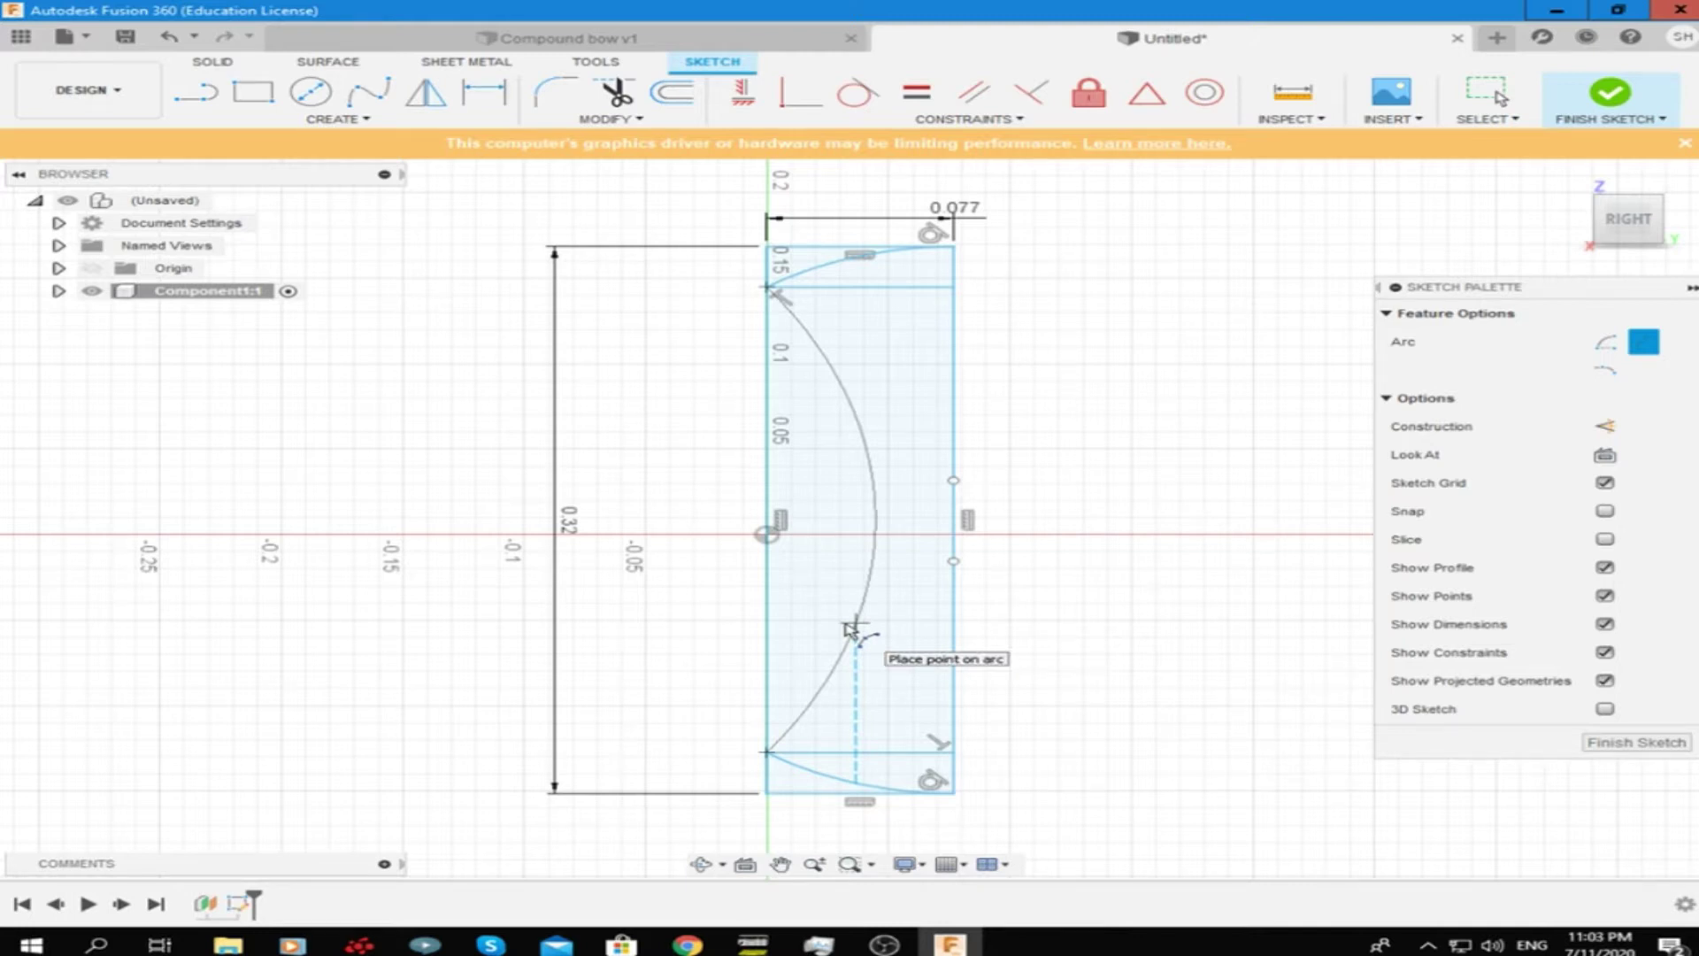
# Cancel the unfinished arc and draw a vertical line between the two end lines
pyautogui.rightClick(847, 628)
pyautogui.press('Escape')
pyautogui.click(195, 91)
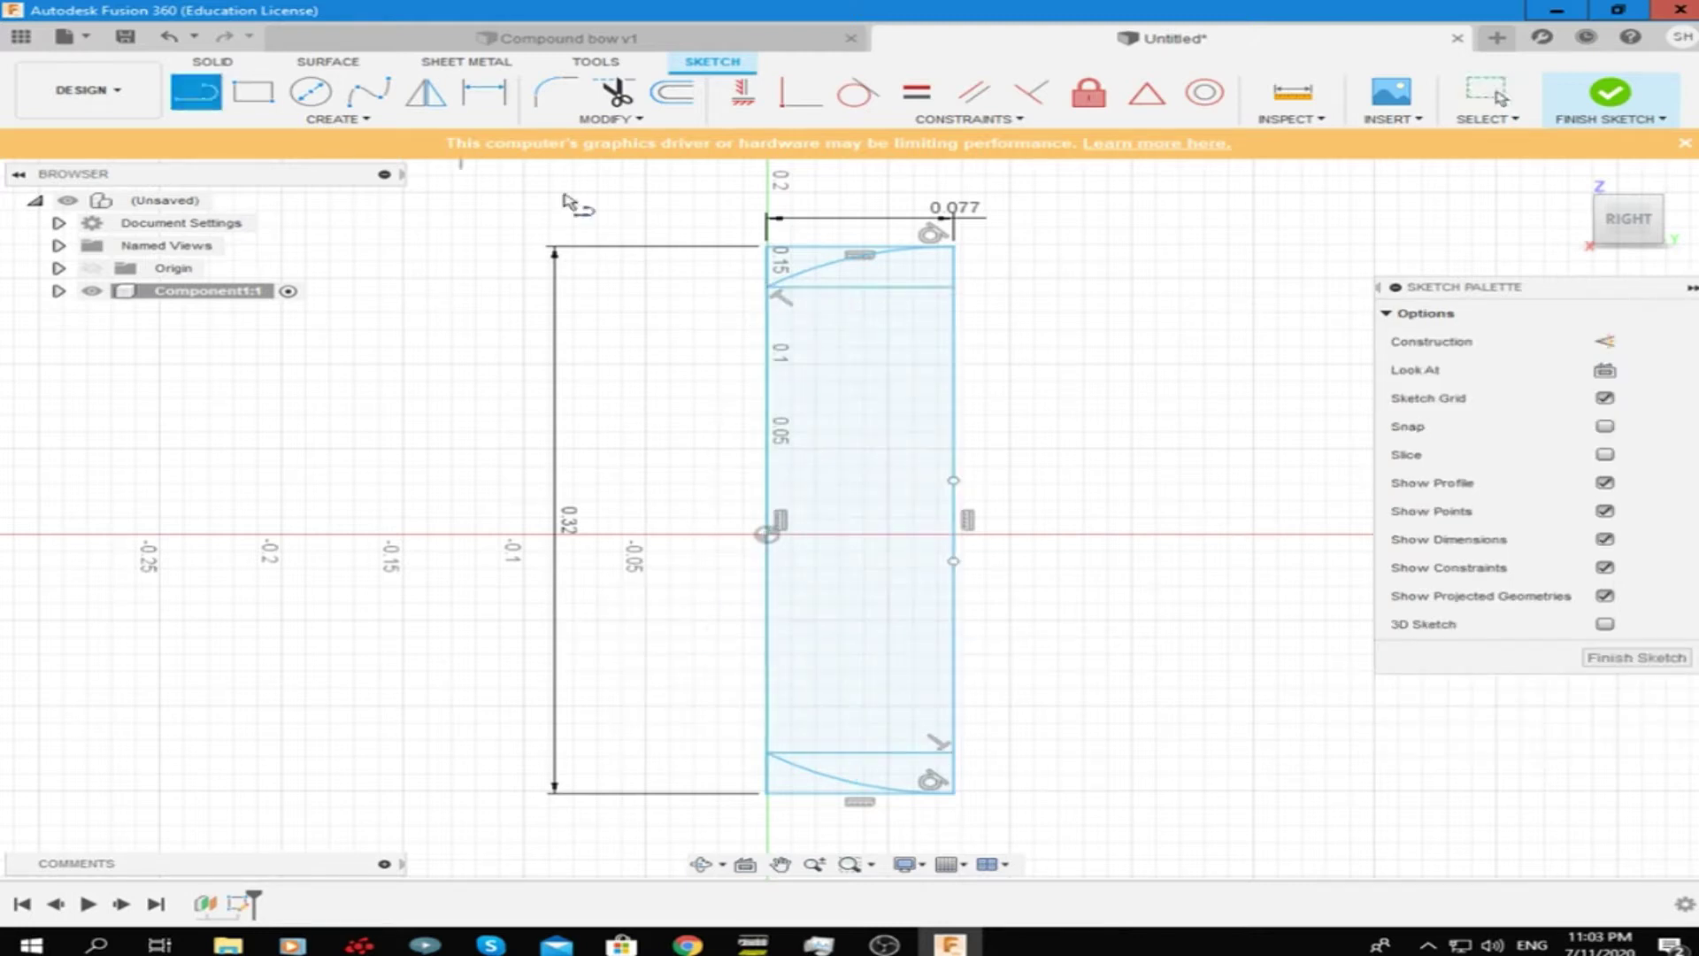
pyautogui.click(863, 286)
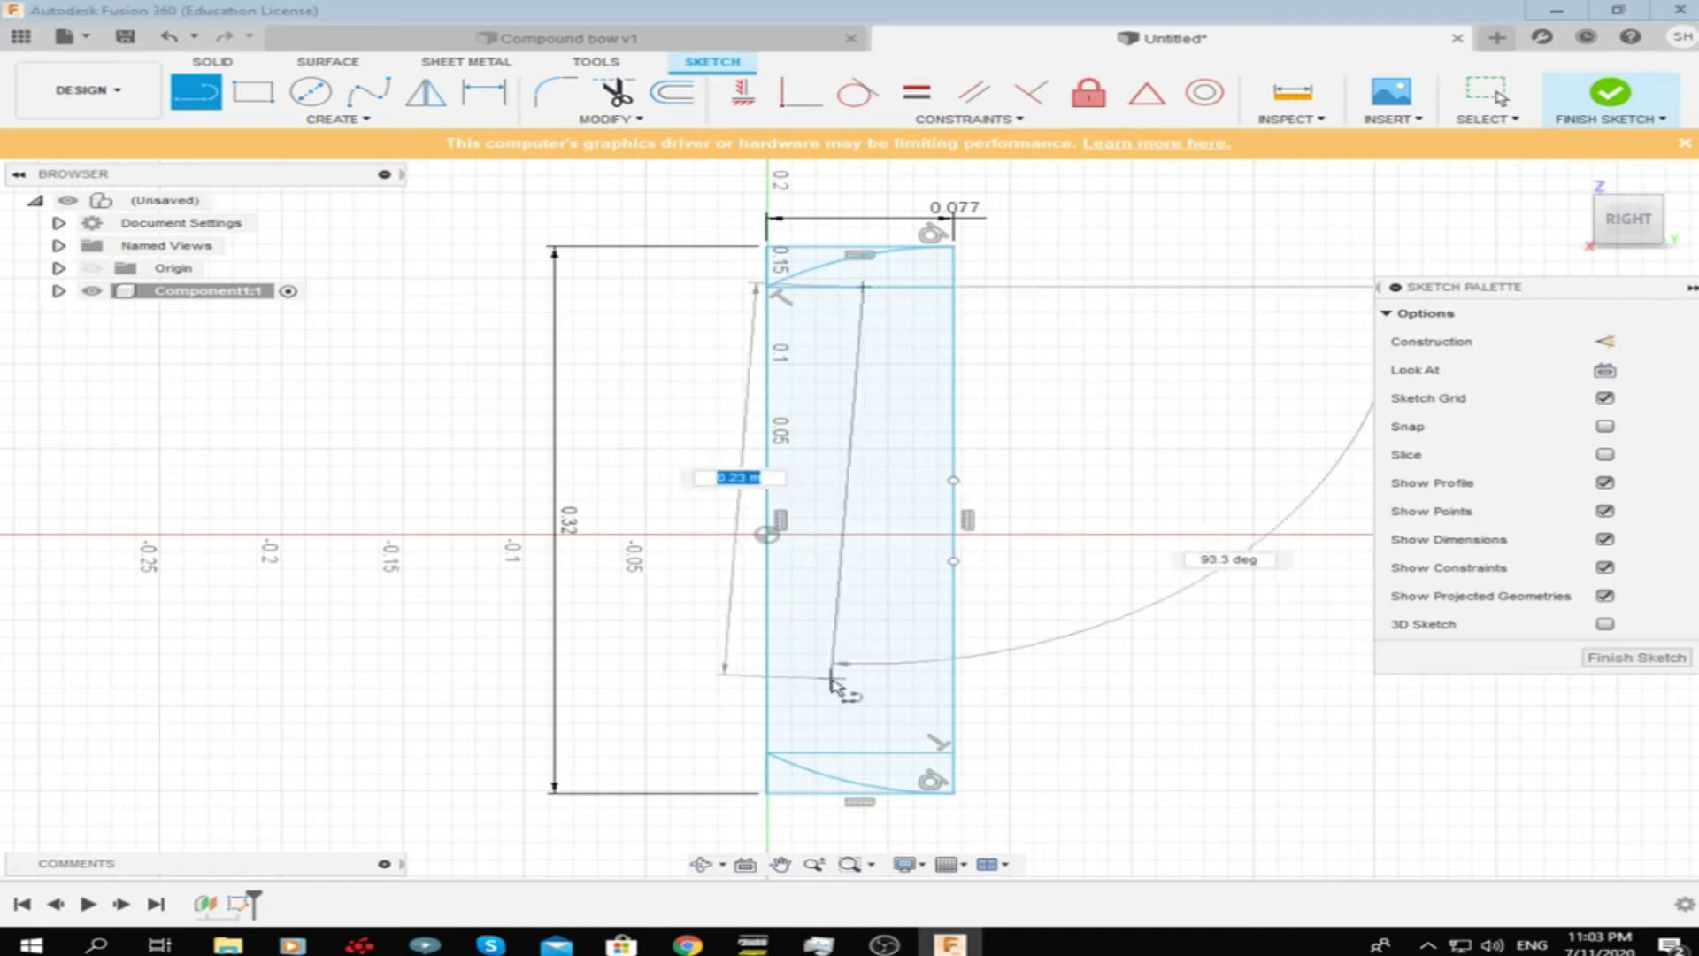
pyautogui.click(863, 752)
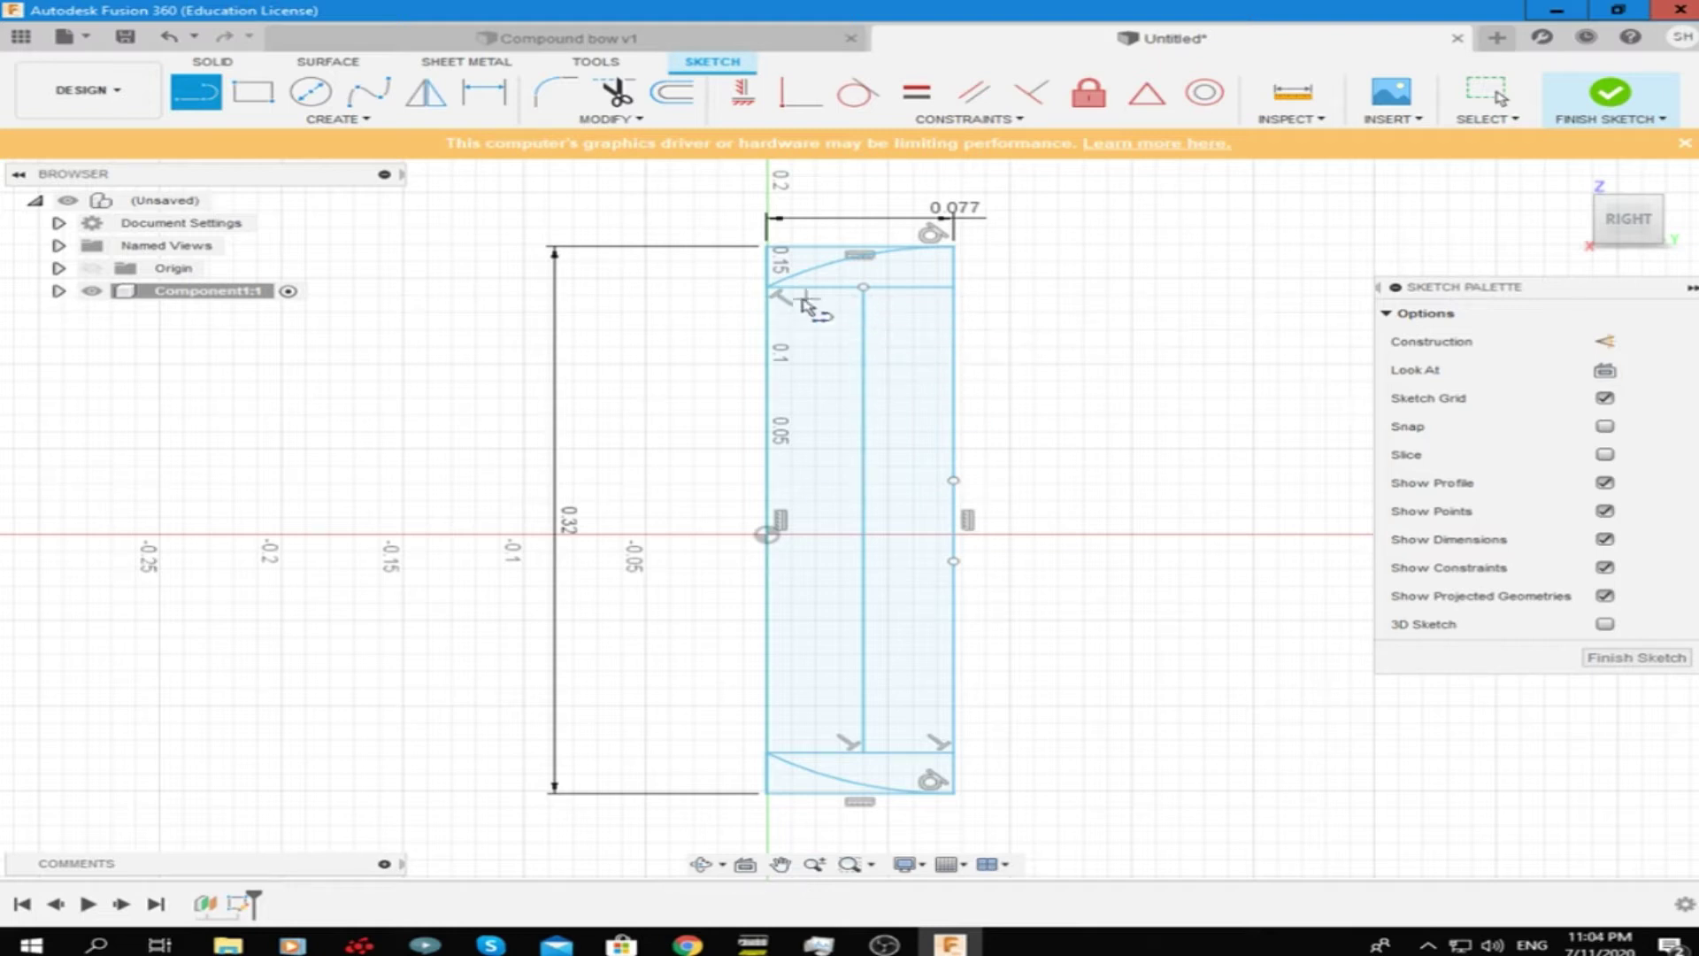
pyautogui.click(767, 288)
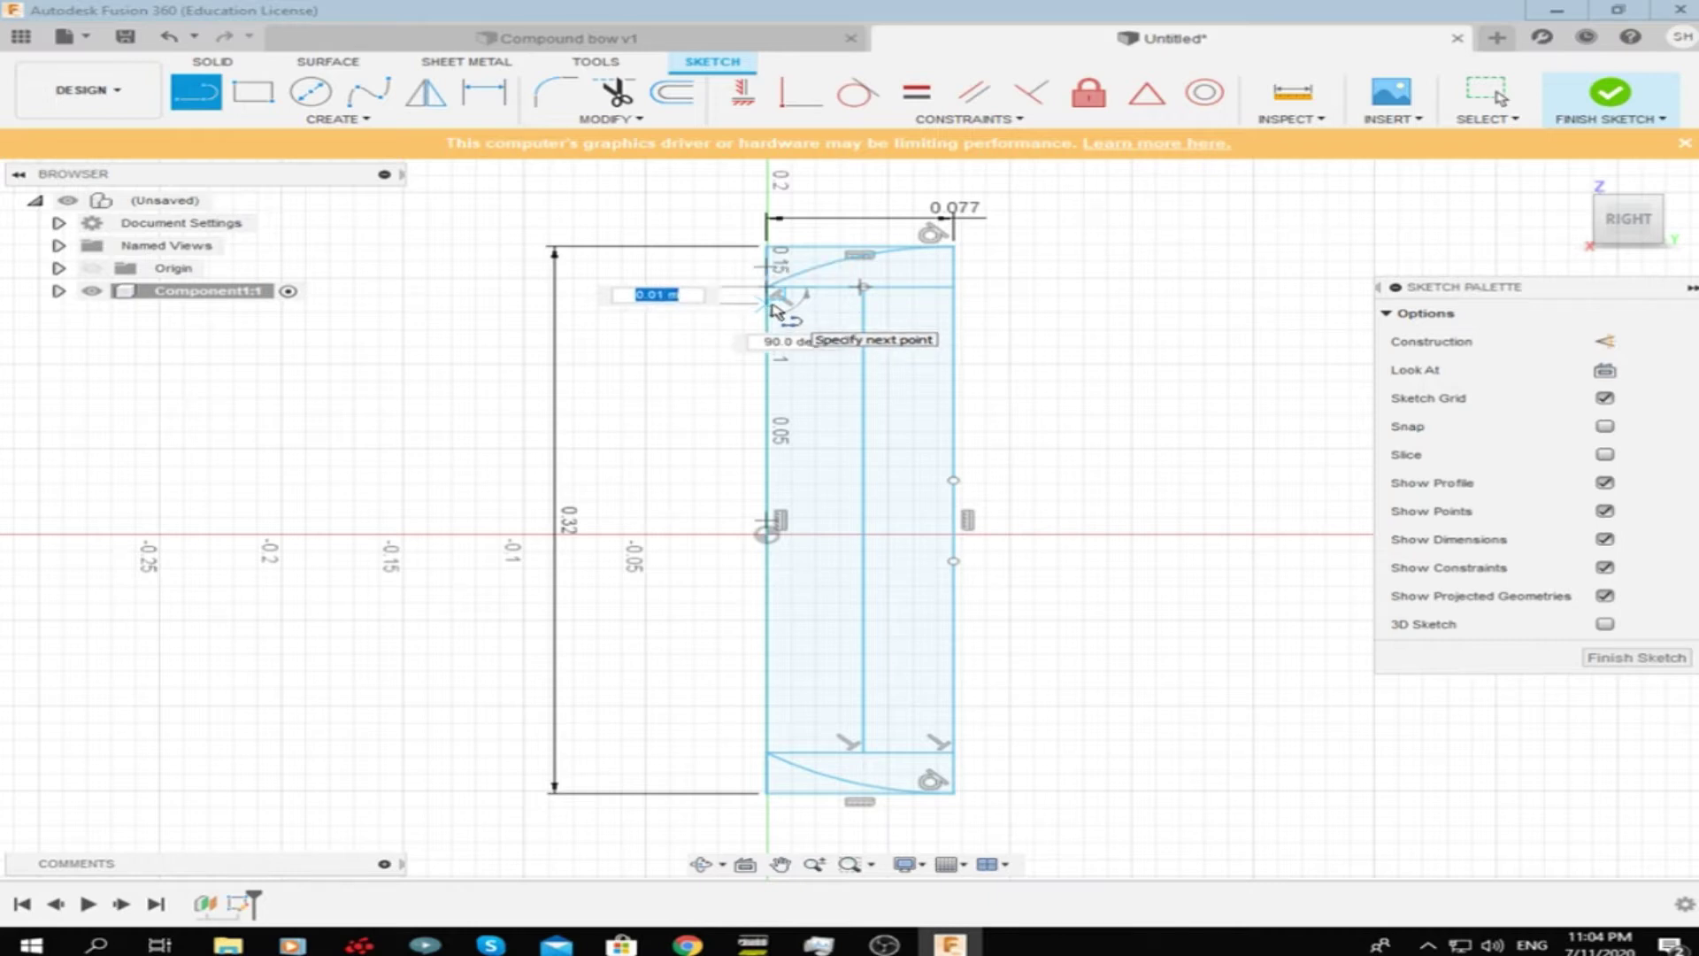
# Draw a 0.05 m line down the left edge from the upper end line's corner
pyautogui.write('0.05')
pyautogui.press('Return')
pyautogui.press('Escape')
pyautogui.scroll(4, 760, 314)
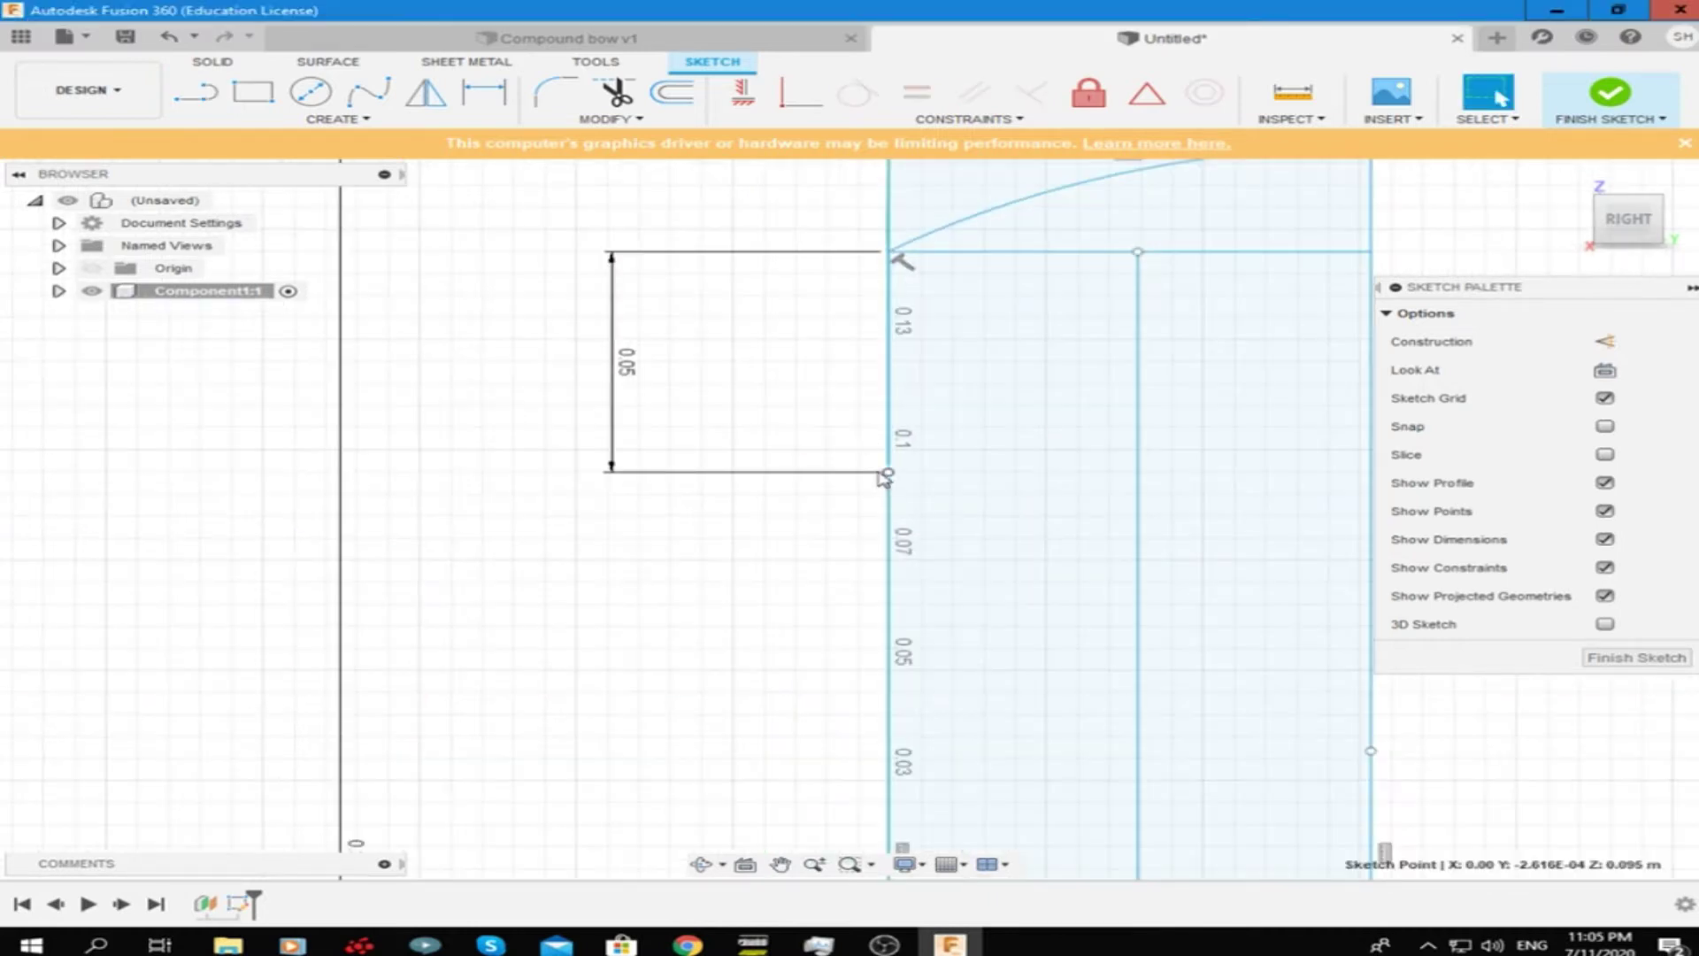
pyautogui.scroll(-3, 883, 476)
pyautogui.press('l')
pyautogui.click(793, 350)
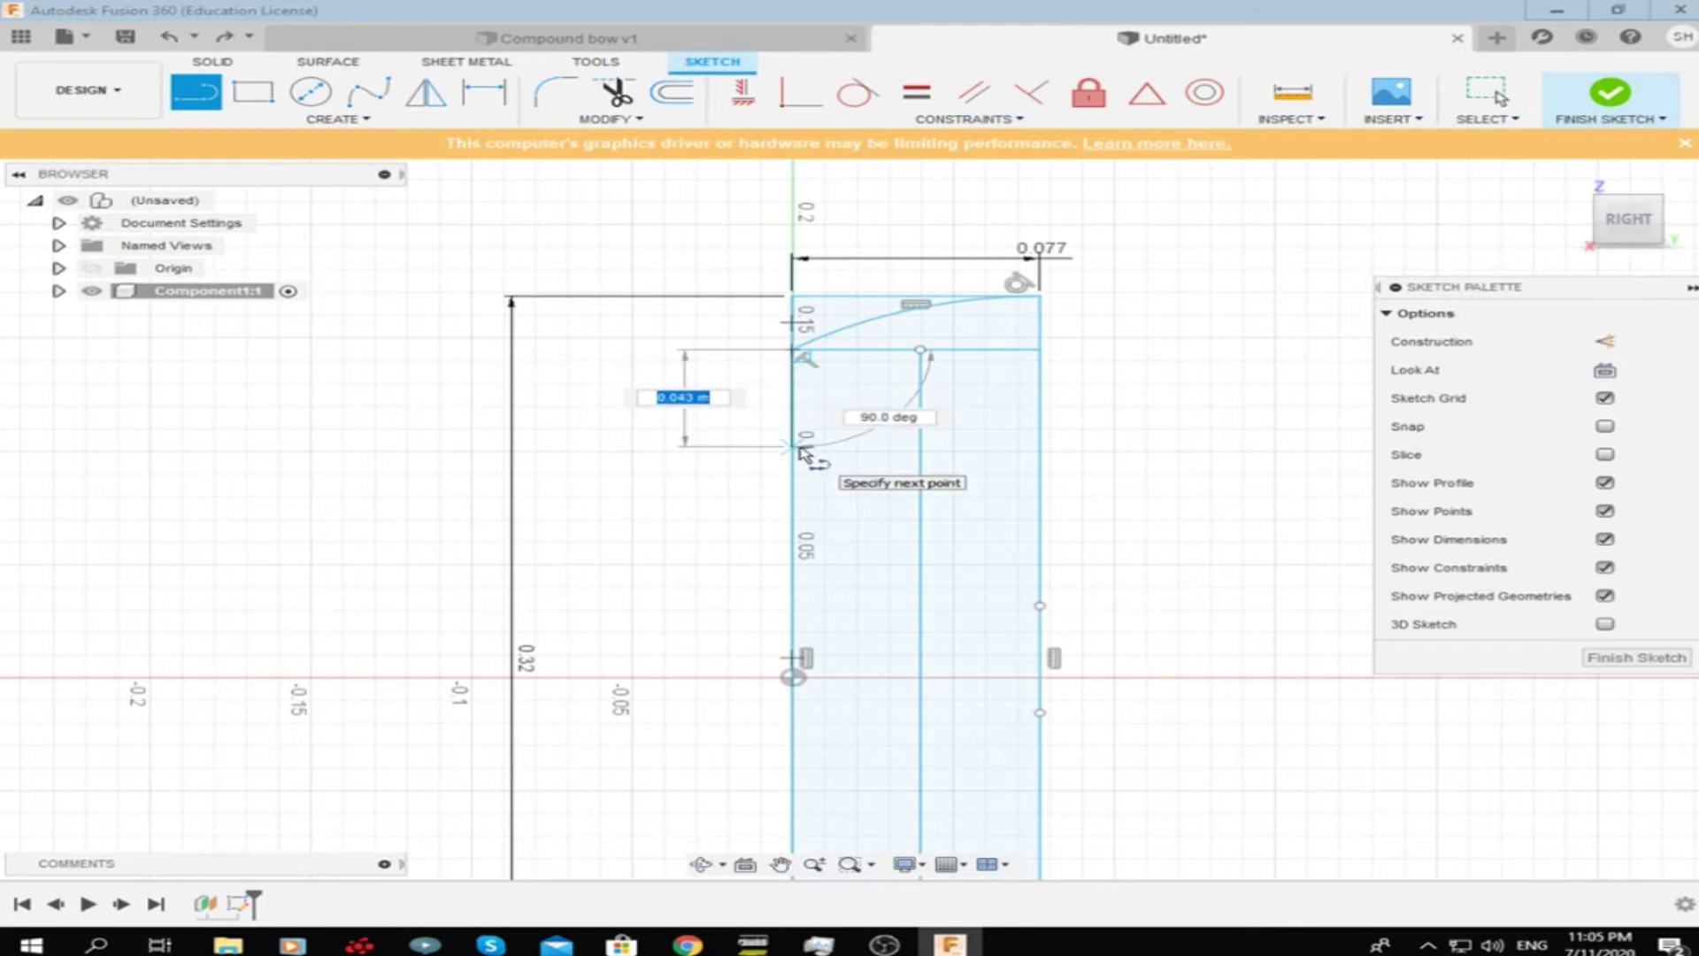
pyautogui.scroll(-3, 796, 424)
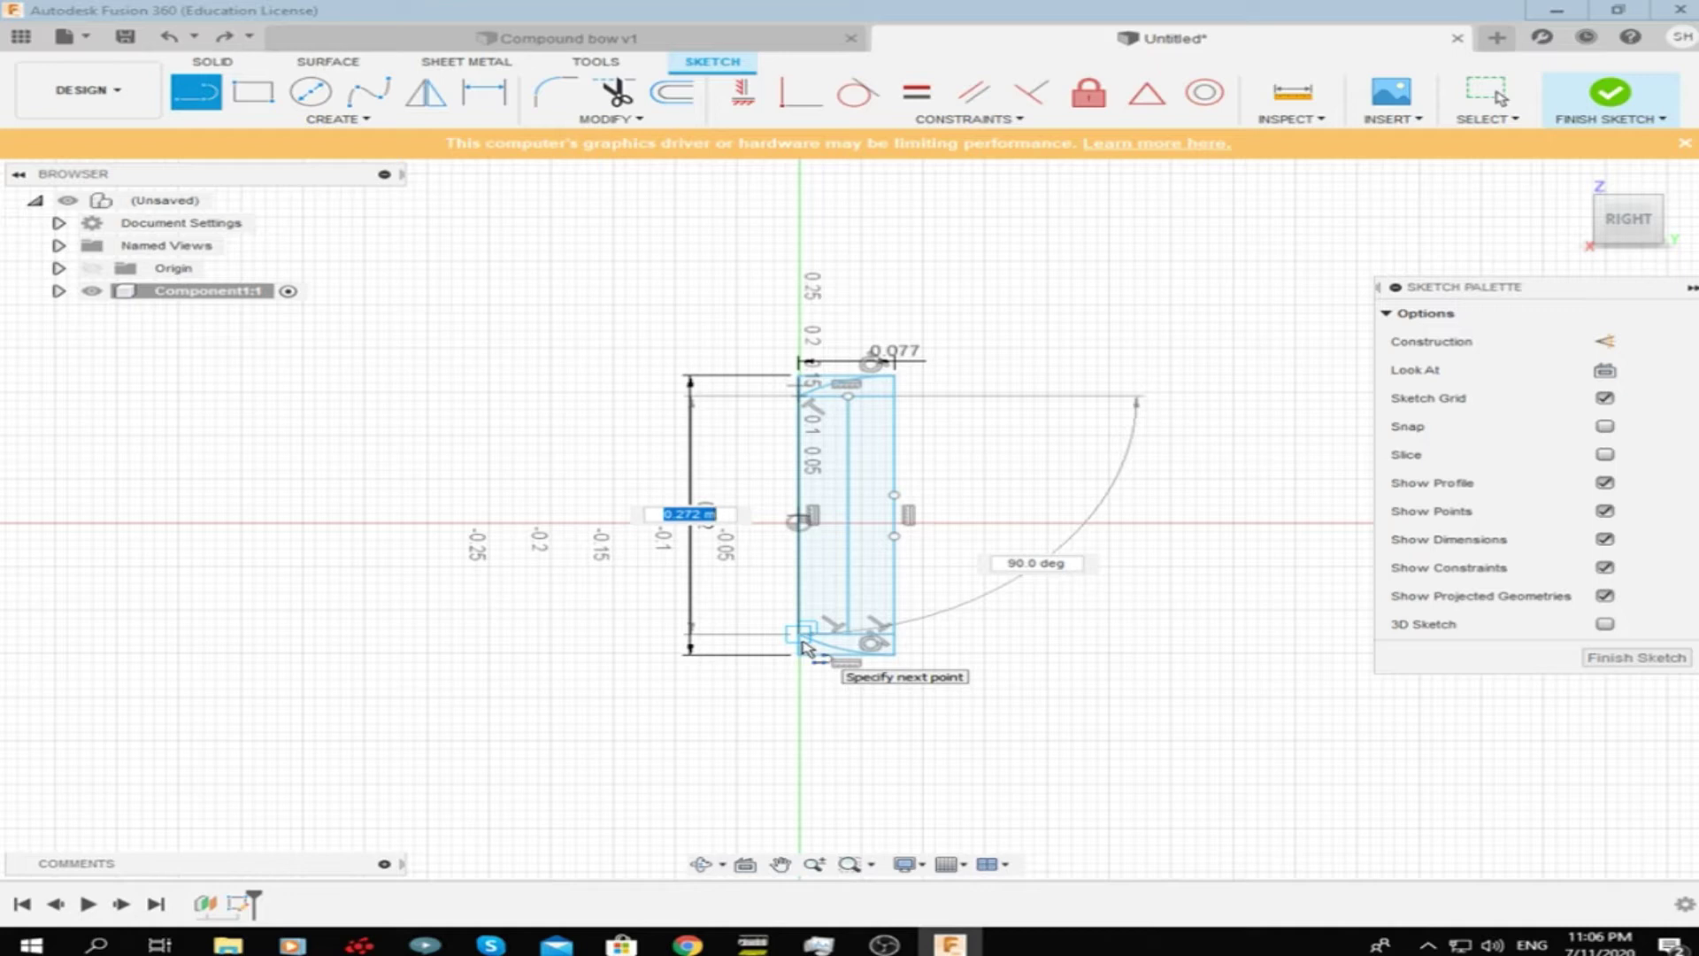
pyautogui.press('Escape')
# Change the limb length dimension from 0.32 to 0.813 m
pyautogui.click(505, 99)
pyautogui.click(853, 653)
pyautogui.click(1024, 614)
pyautogui.click(1053, 493)
pyautogui.doubleClick(707, 514)
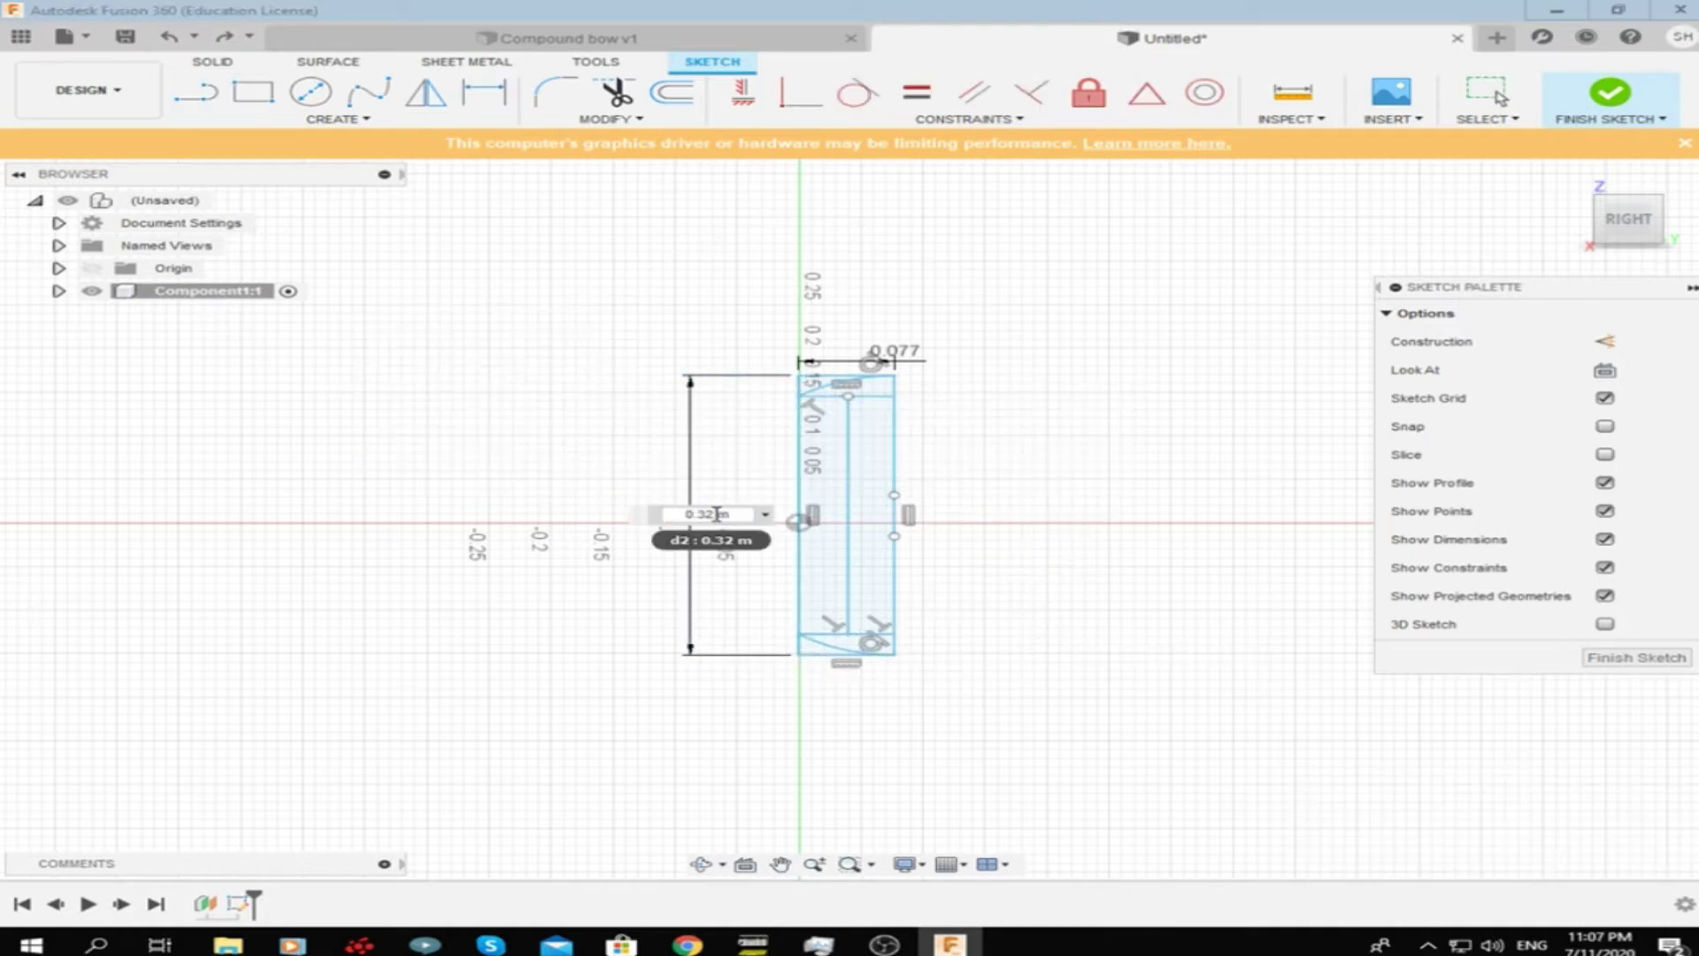
pyautogui.press('Return')
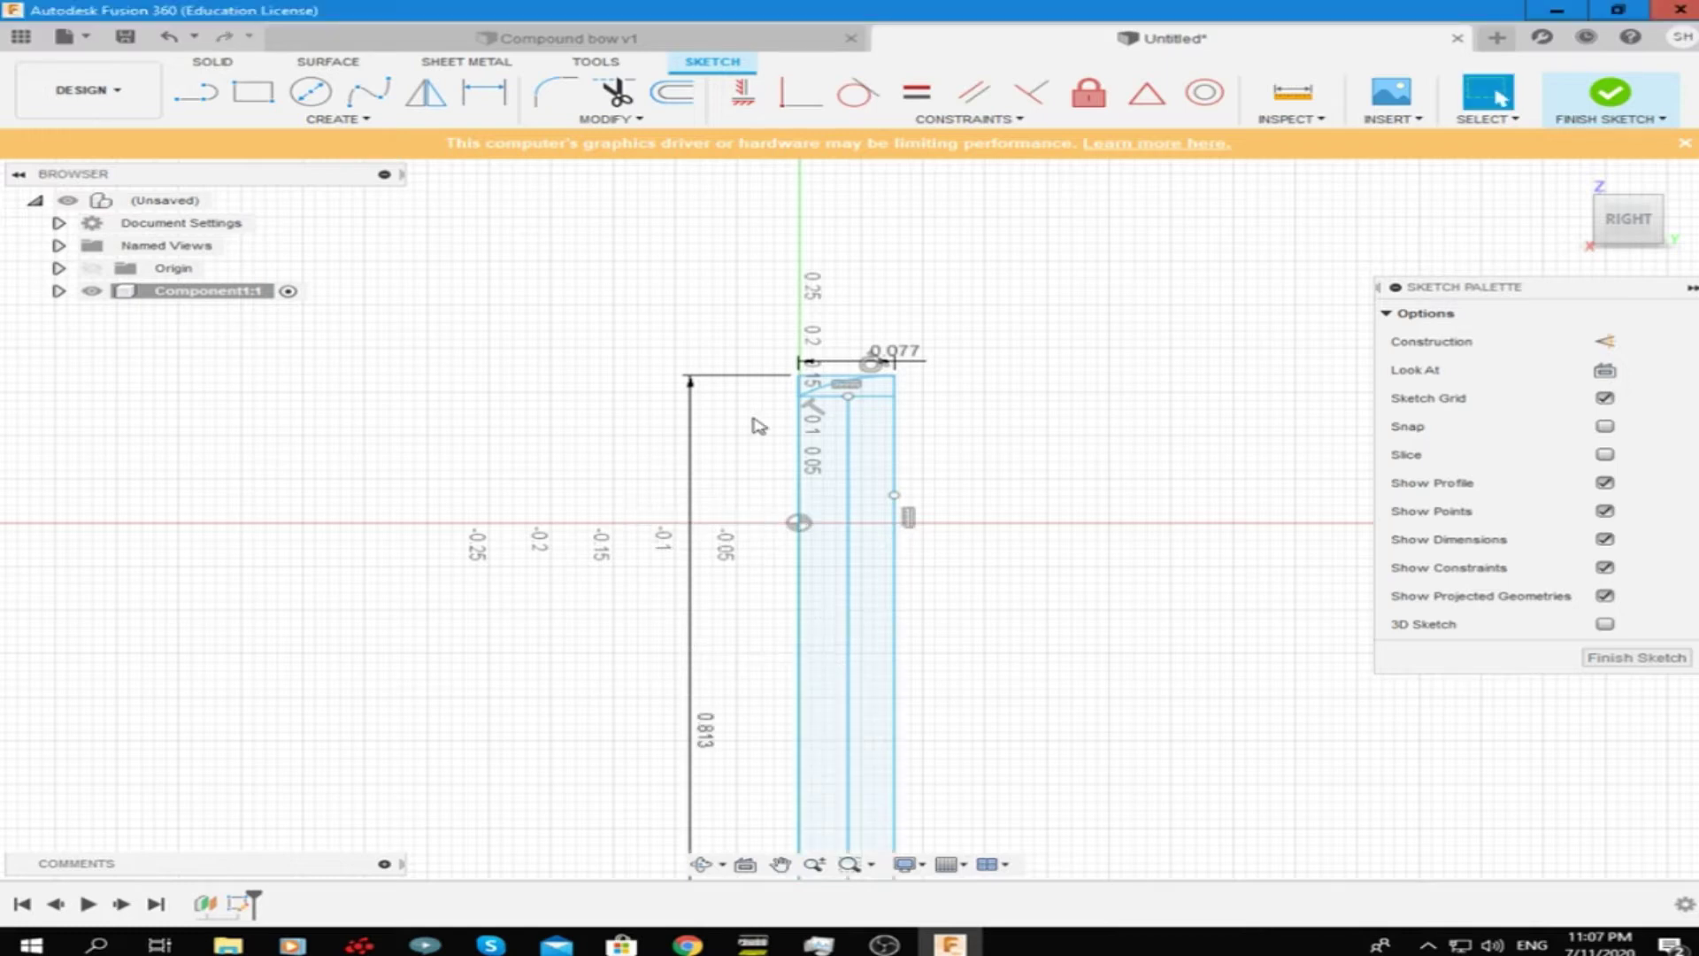
pyautogui.scroll(-2, 744, 390)
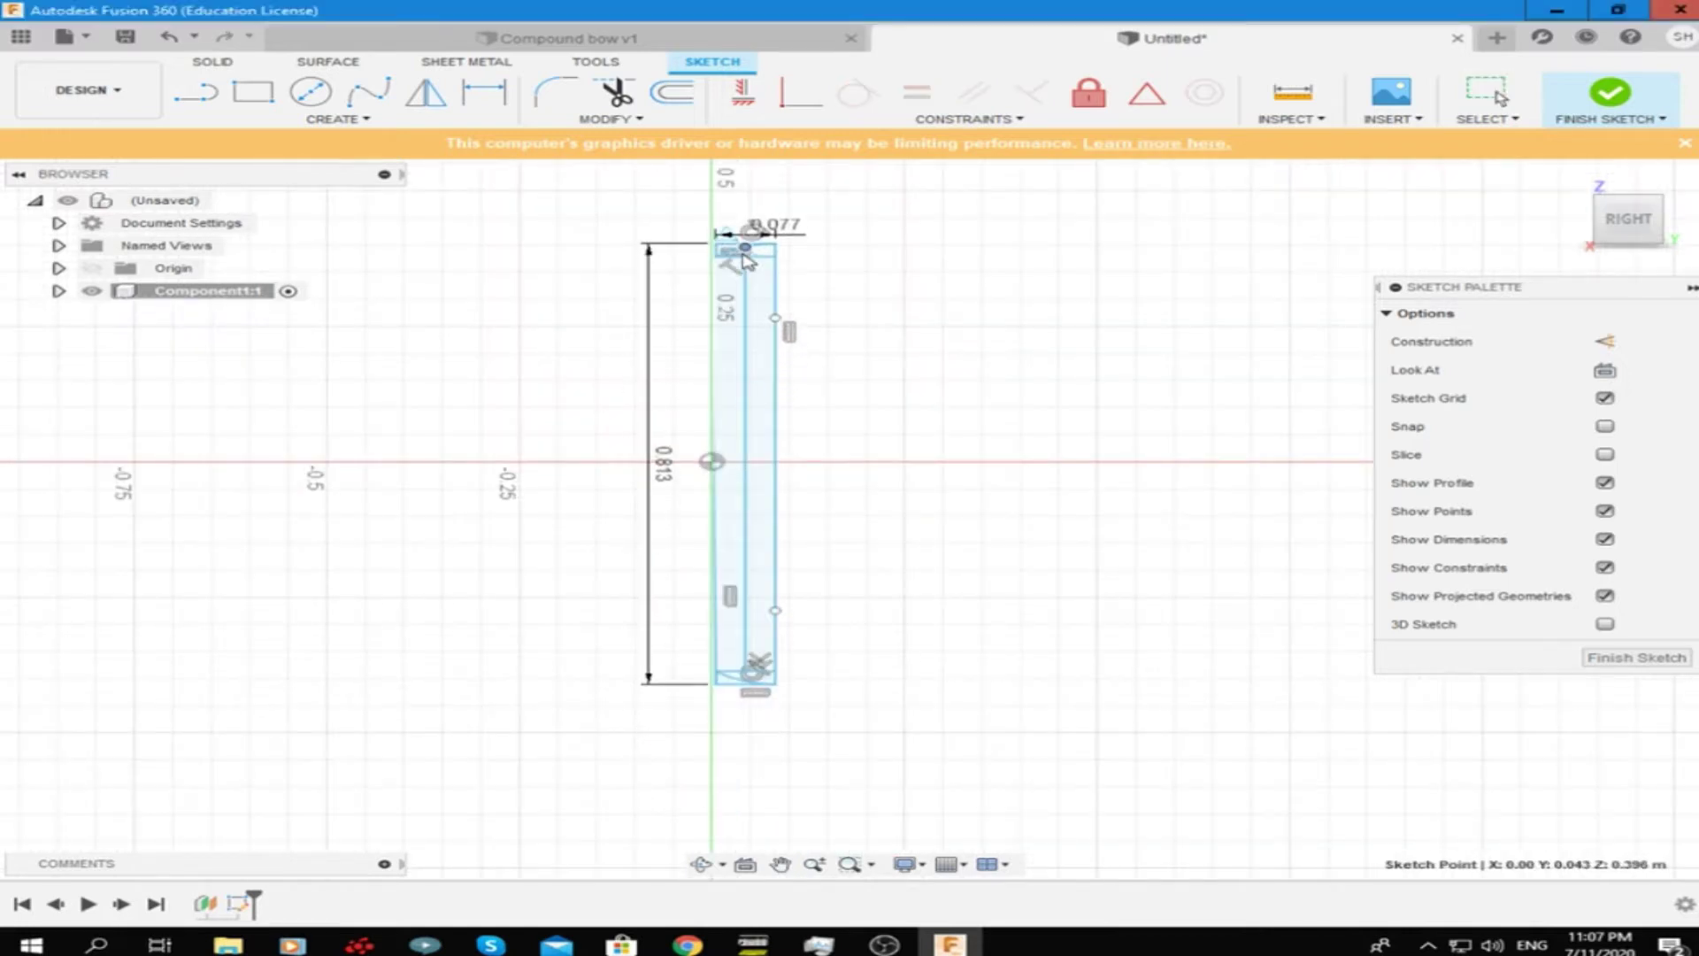
pyautogui.scroll(3, 752, 398)
pyautogui.scroll(-3, 726, 415)
pyautogui.scroll(2, 704, 428)
pyautogui.scroll(5, 812, 384)
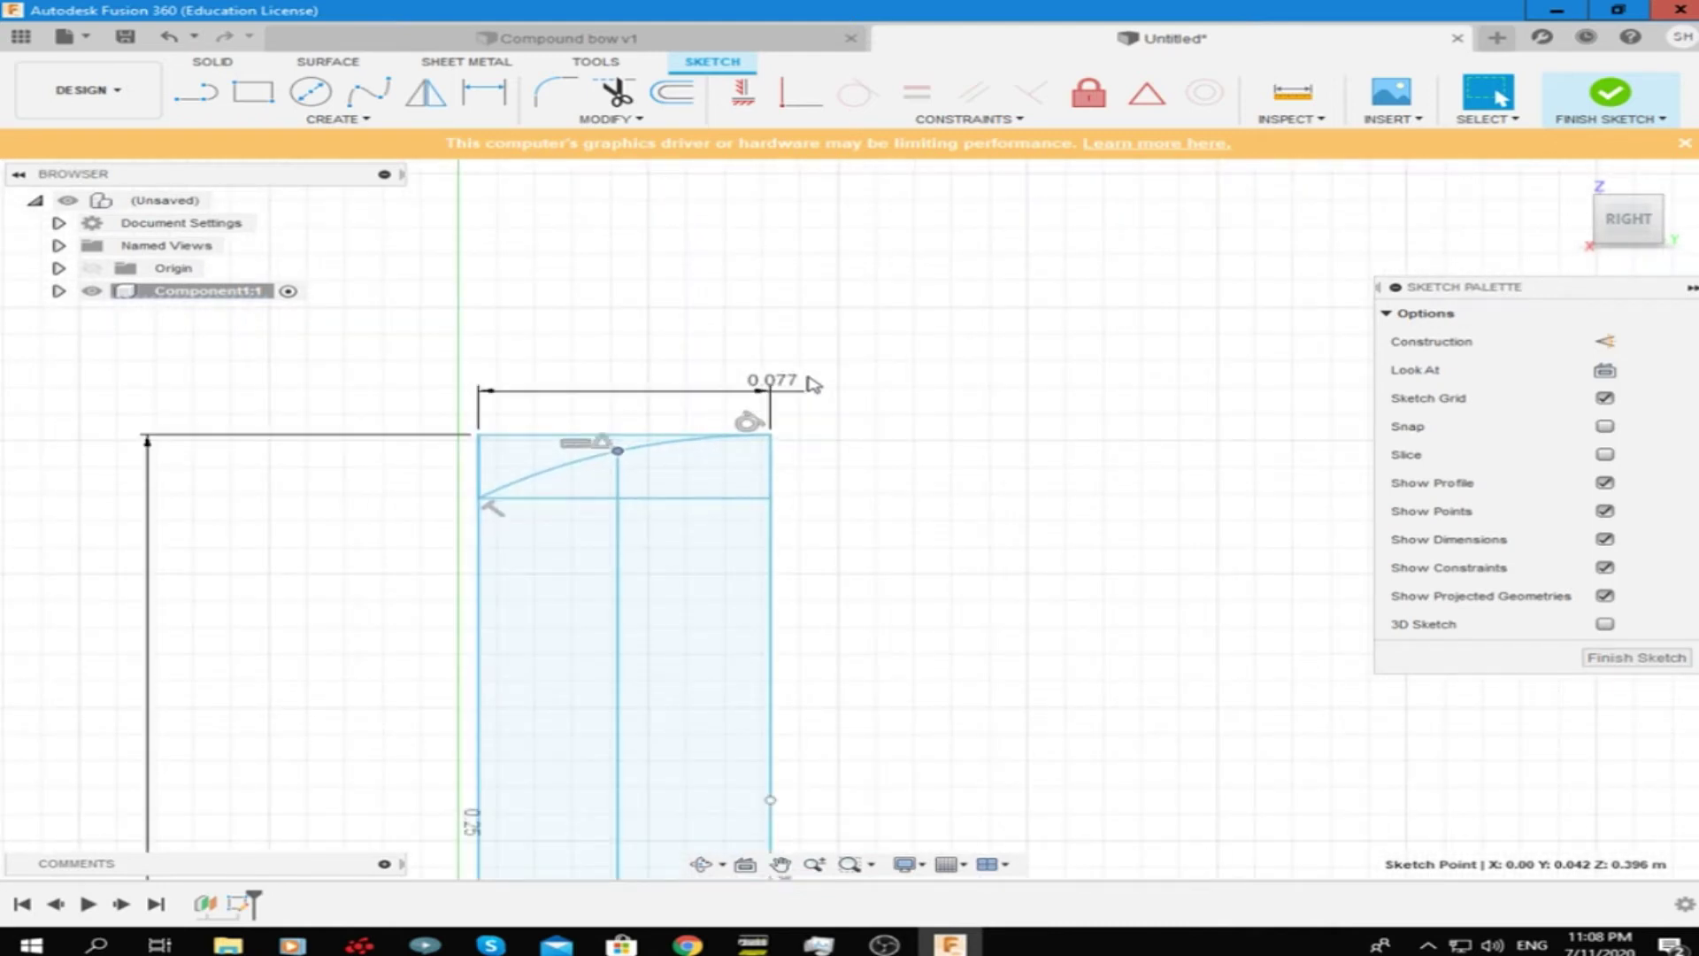
# Change the limb width dimension from 0.077 to 0.12 m
pyautogui.doubleClick(807, 381)
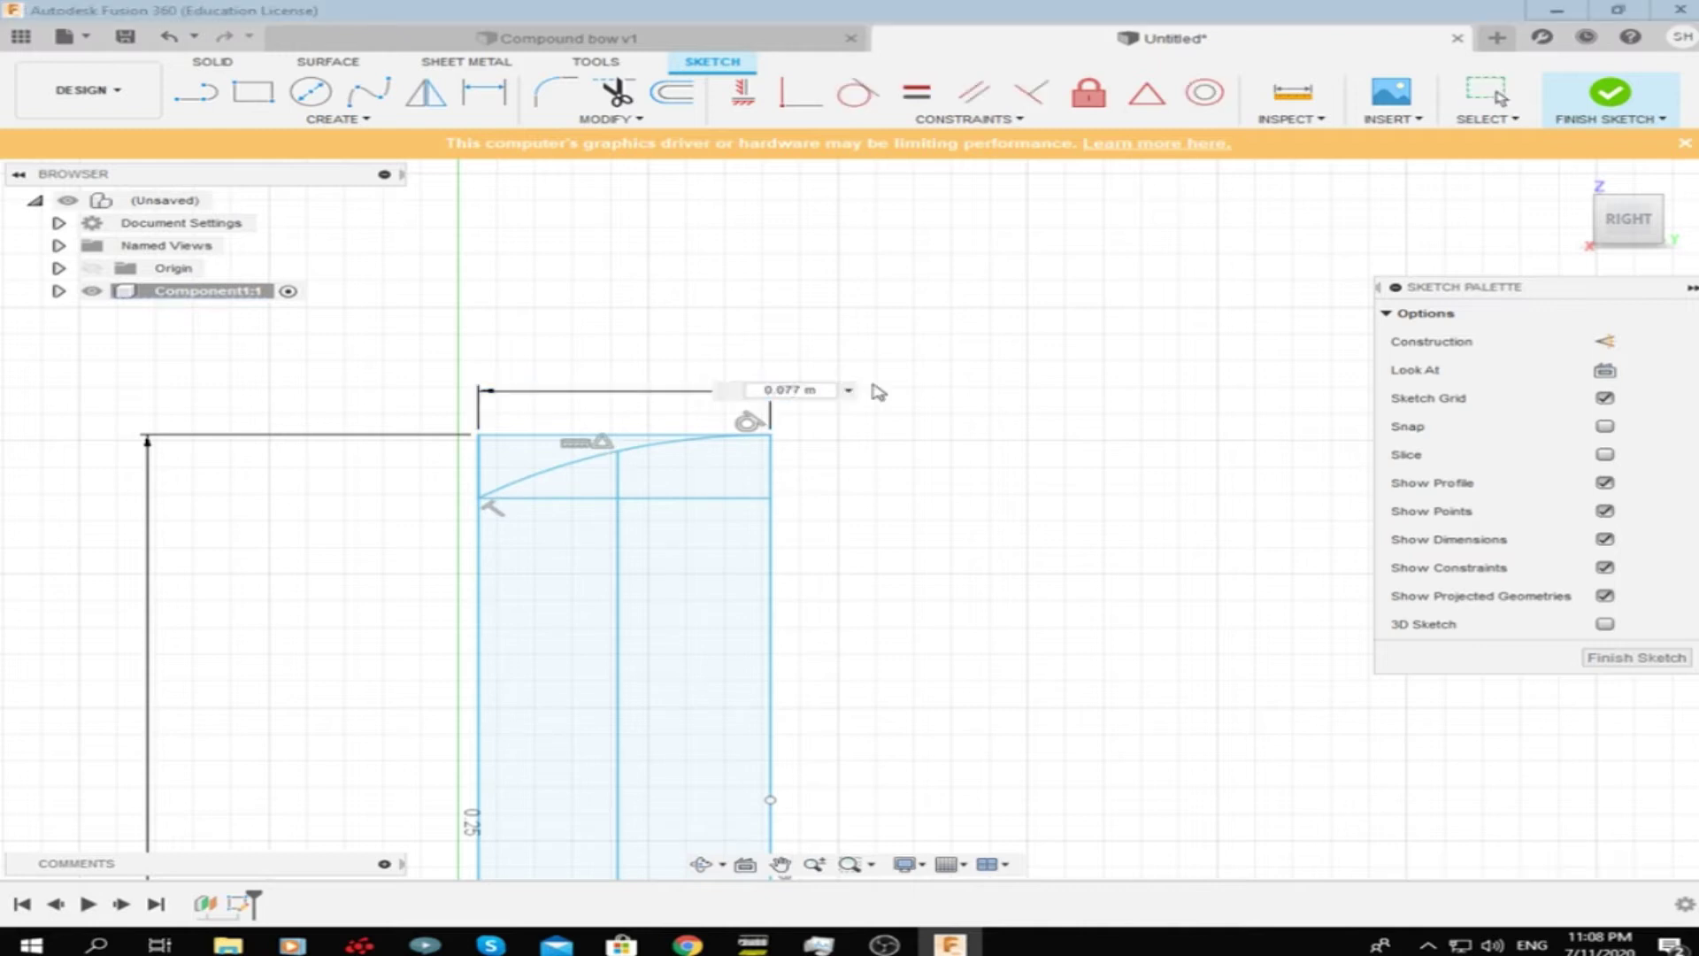
pyautogui.press('Return')
pyautogui.scroll(-3, 761, 407)
pyautogui.scroll(-1, 655, 443)
pyautogui.scroll(5, 659, 335)
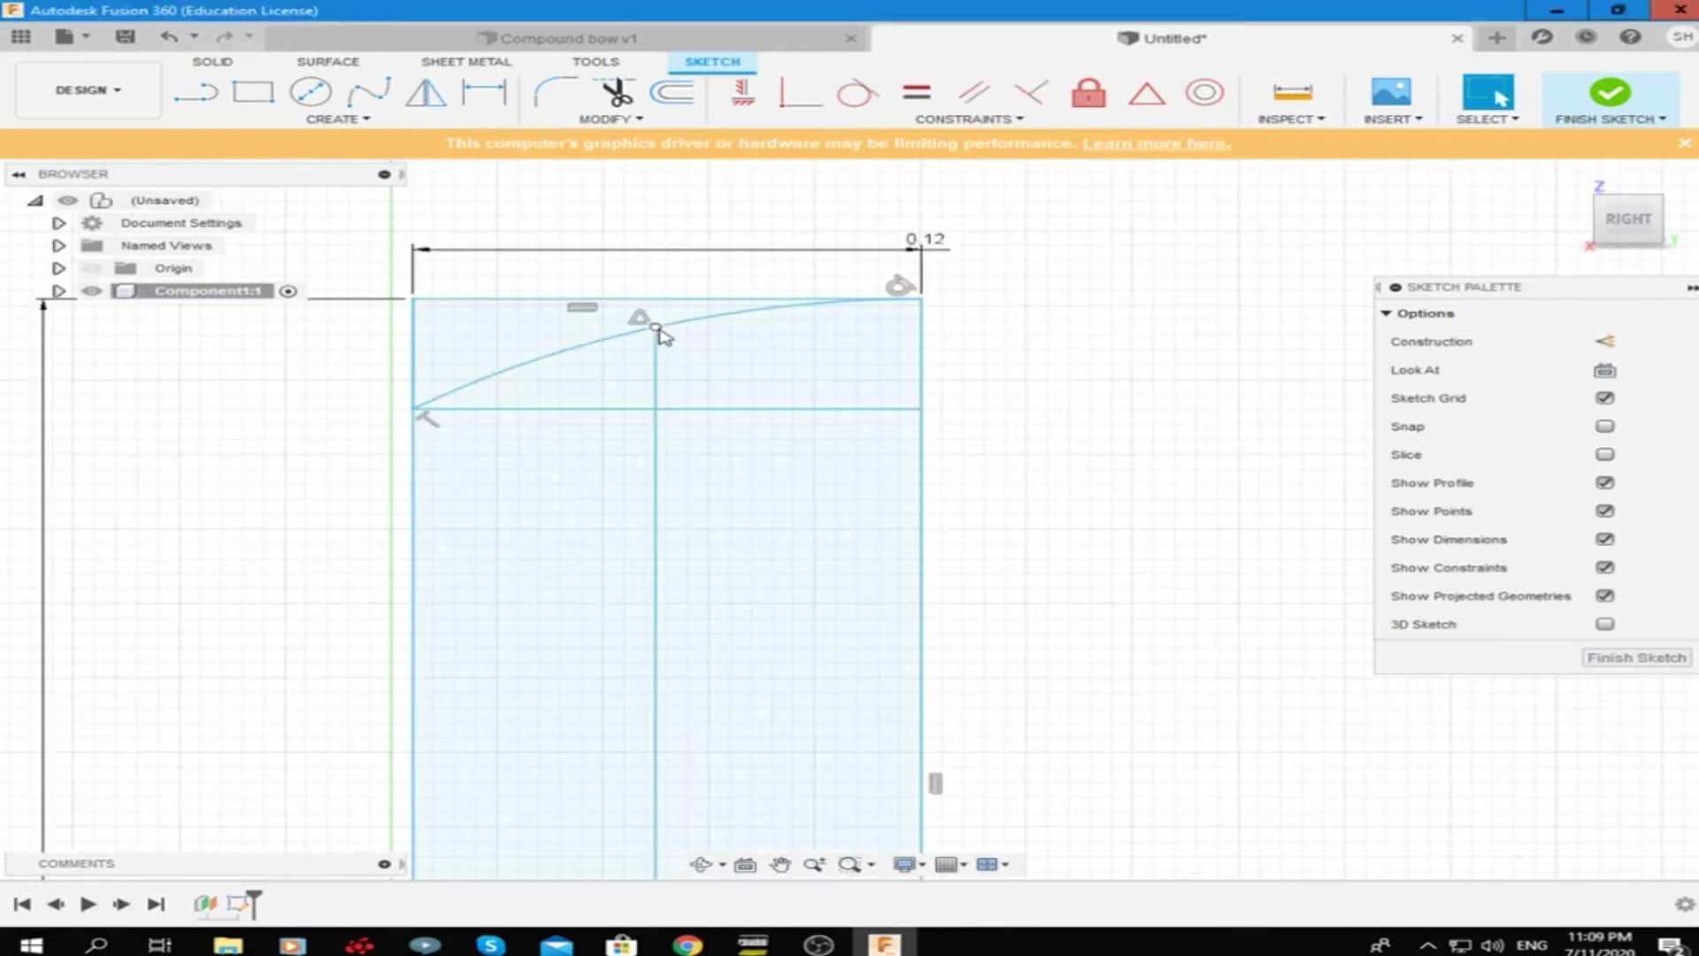
pyautogui.scroll(-5, 1022, 317)
pyautogui.scroll(2, 681, 708)
pyautogui.scroll(-3, 650, 690)
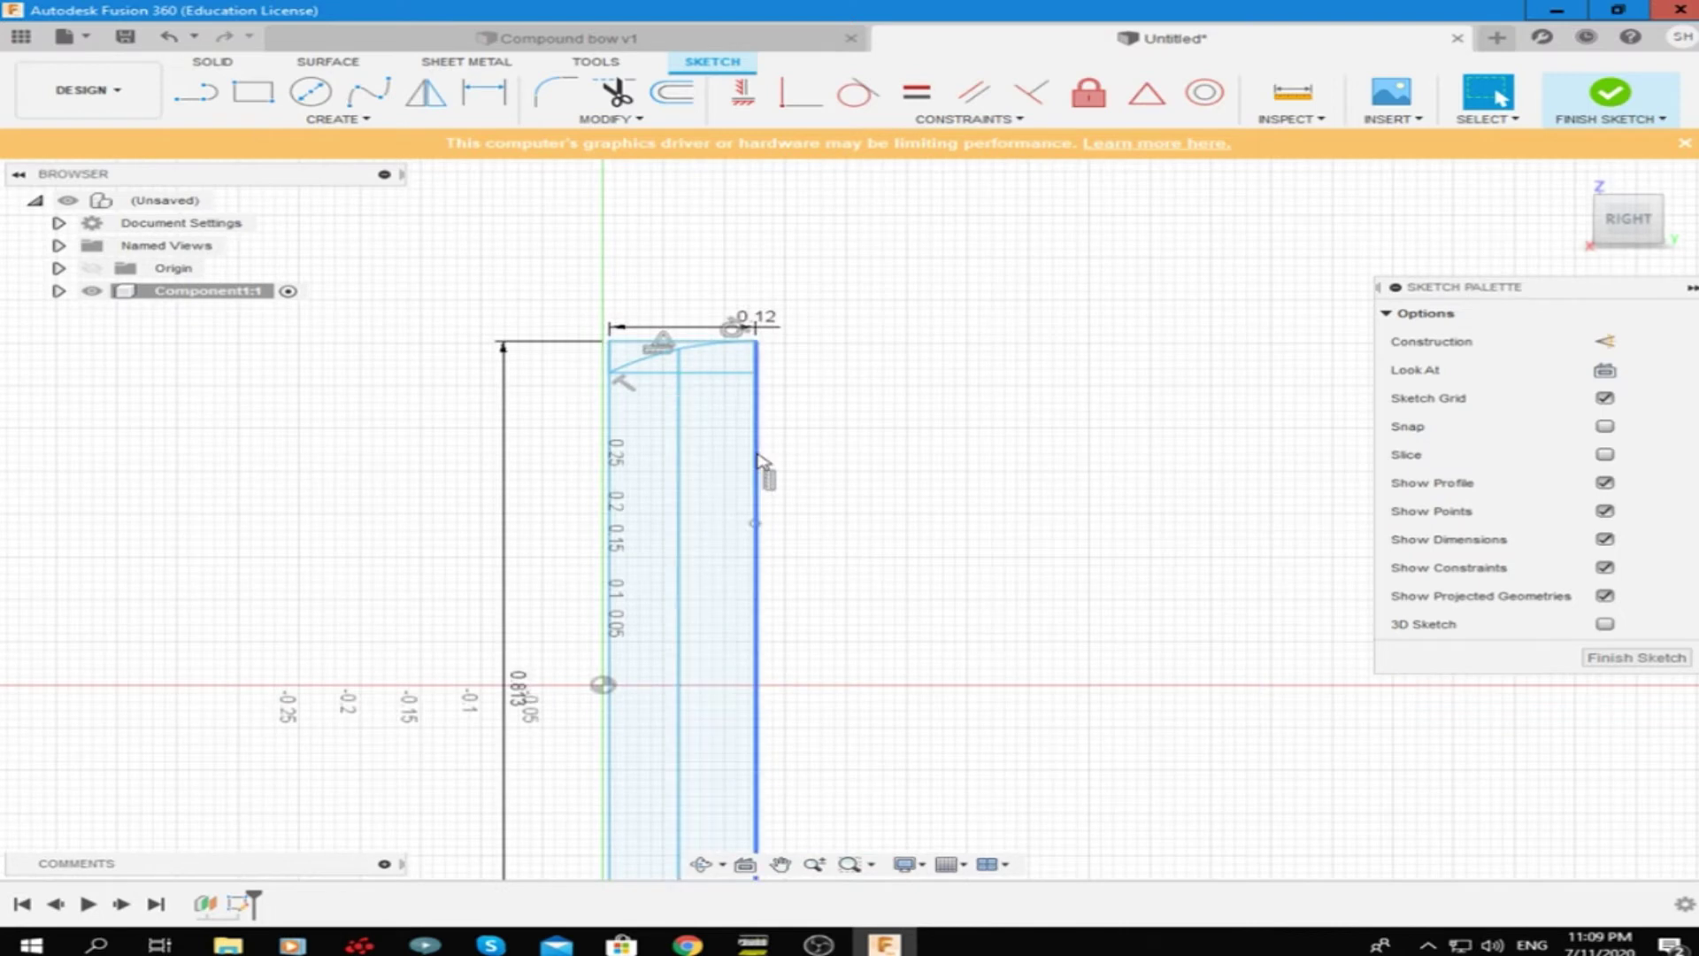
pyautogui.scroll(2, 650, 690)
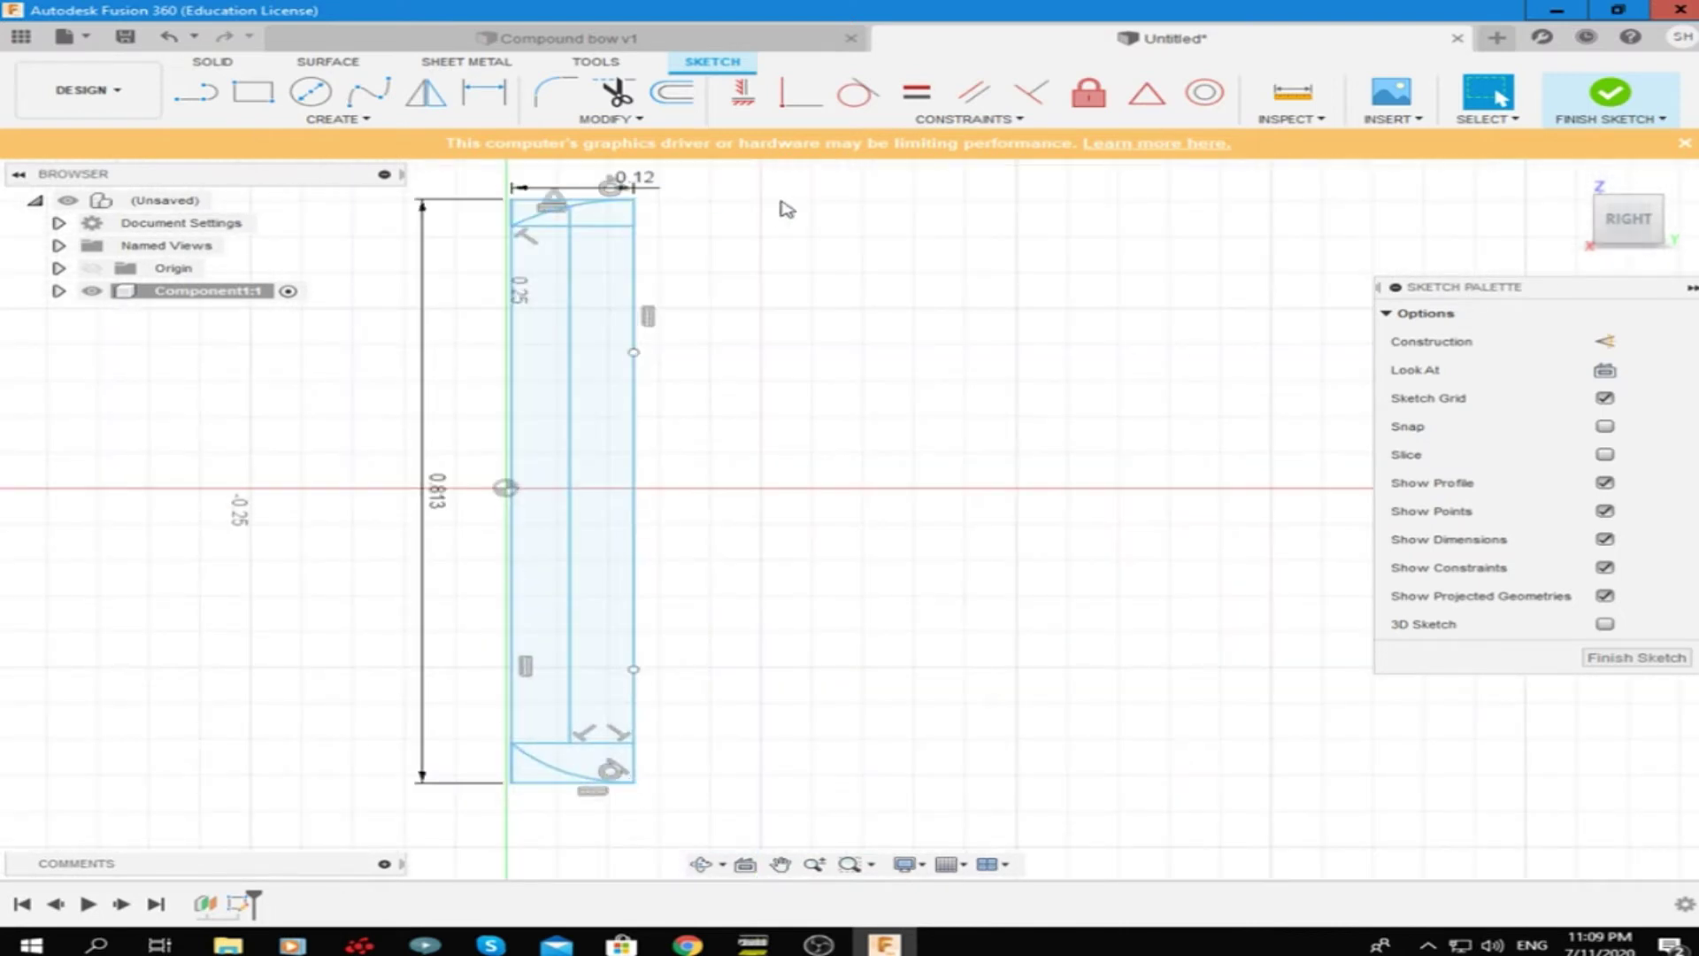
pyautogui.scroll(3, 524, 235)
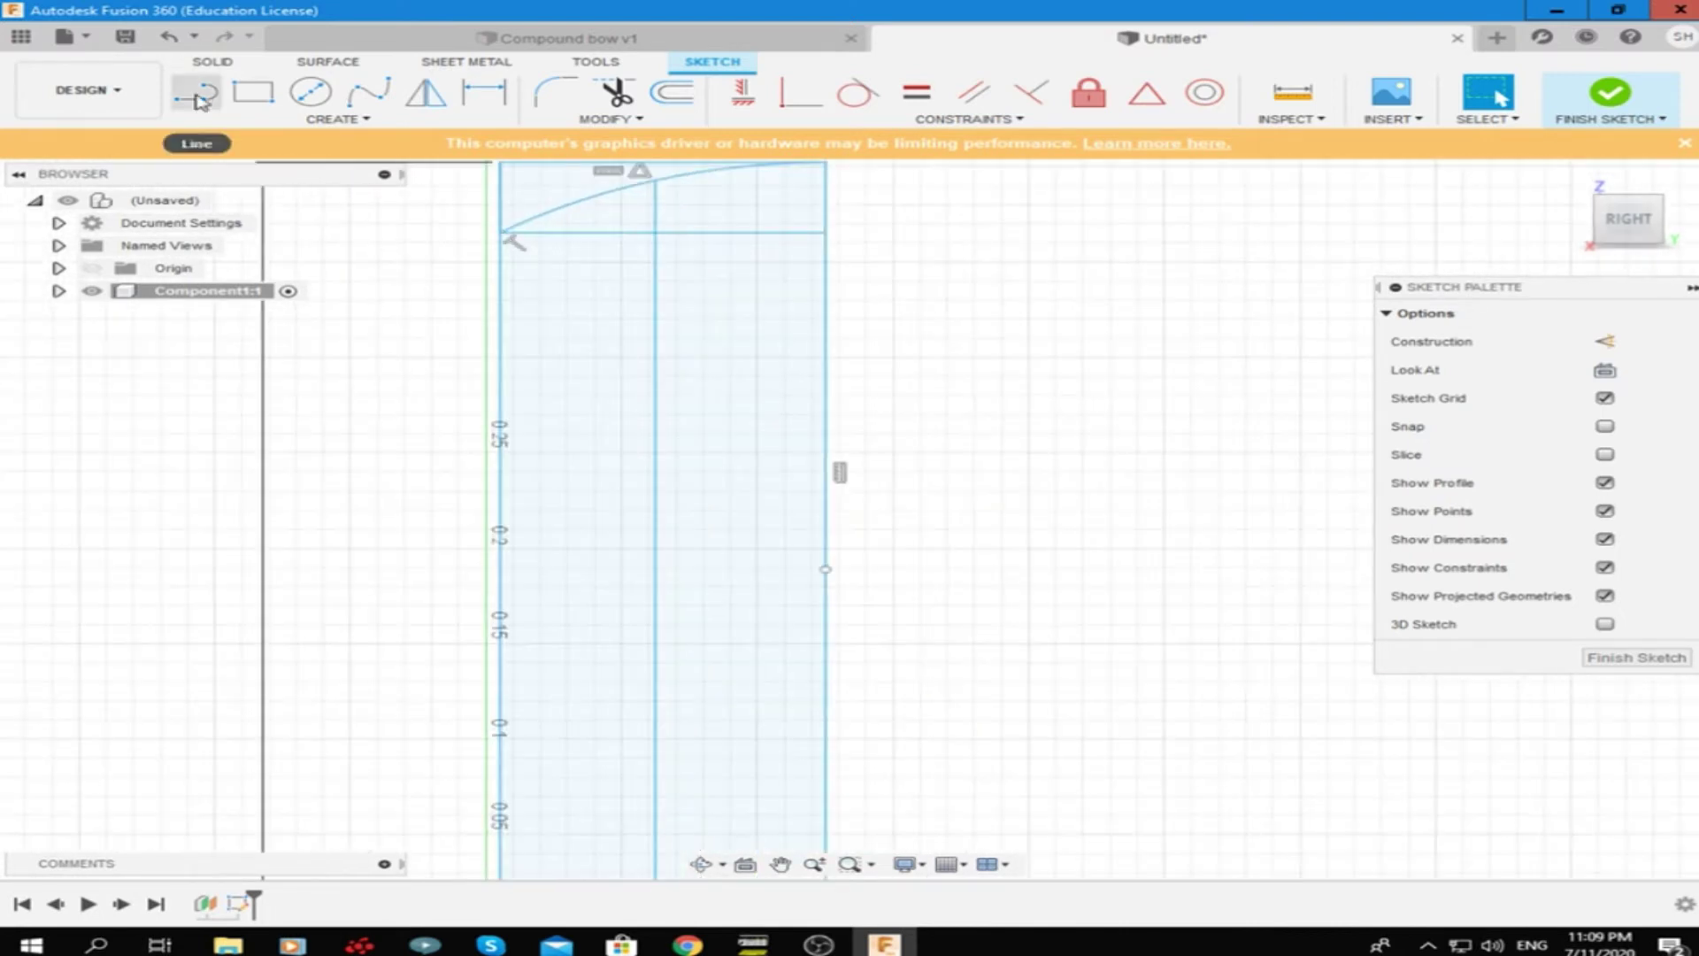
# Draw a 0.05 m line down from the rectangle's top-left corner
pyautogui.click(196, 92)
pyautogui.click(500, 232)
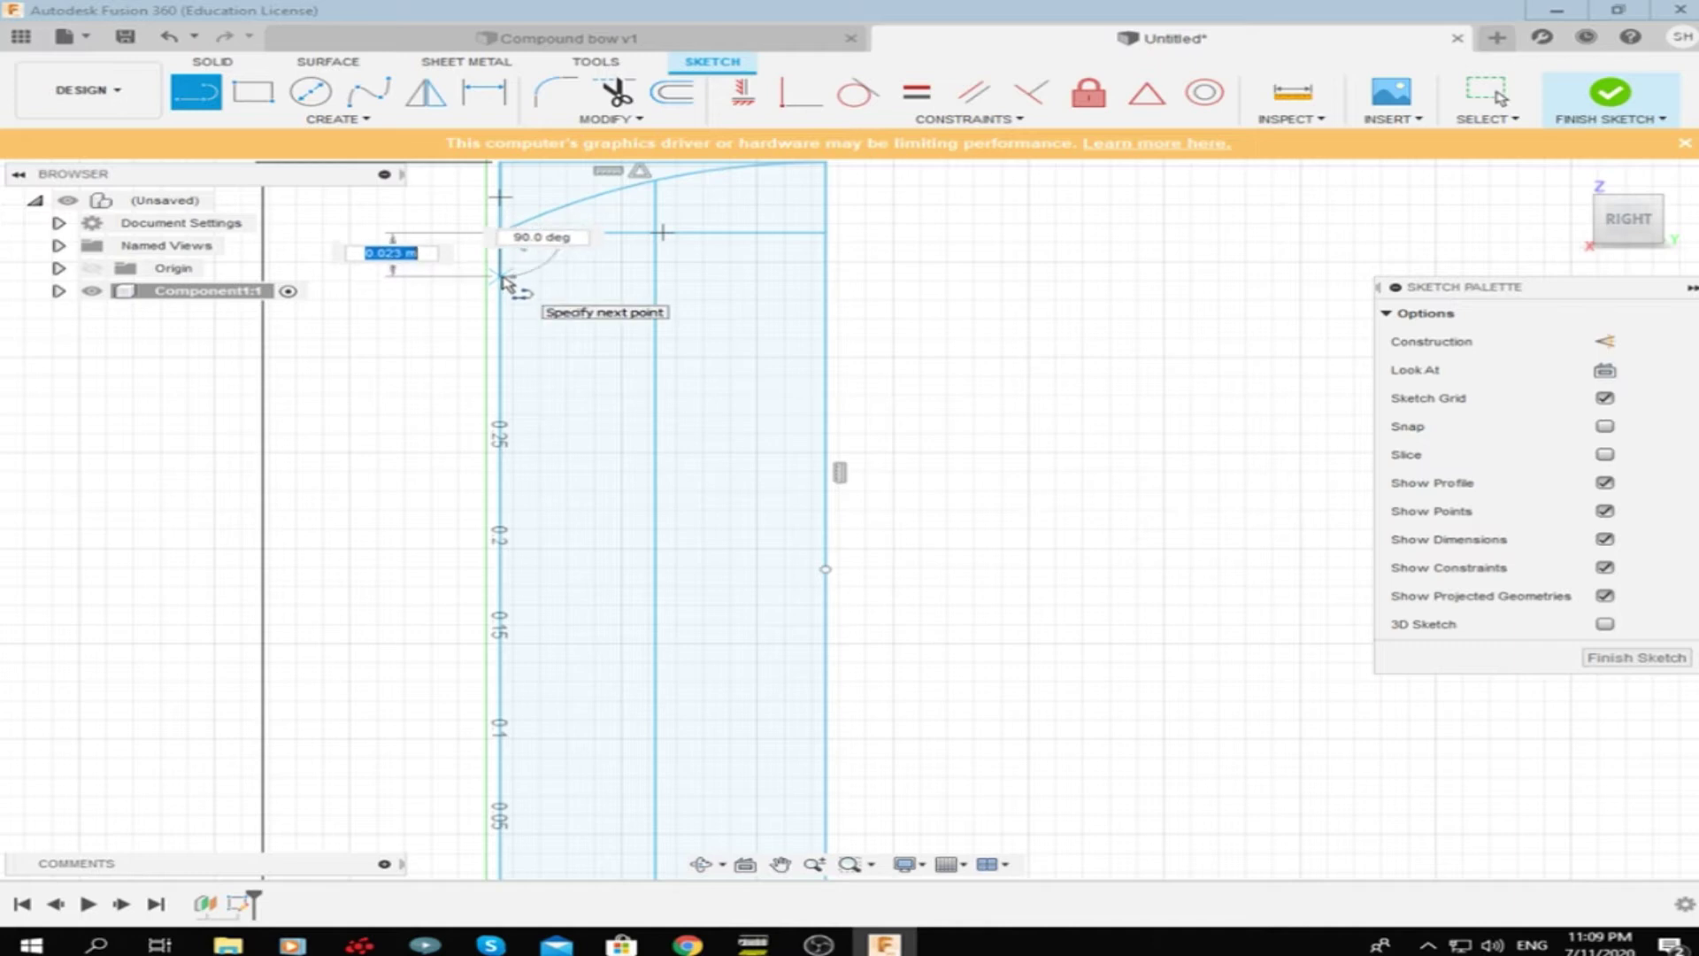
pyautogui.write('0.05')
pyautogui.press('Tab')
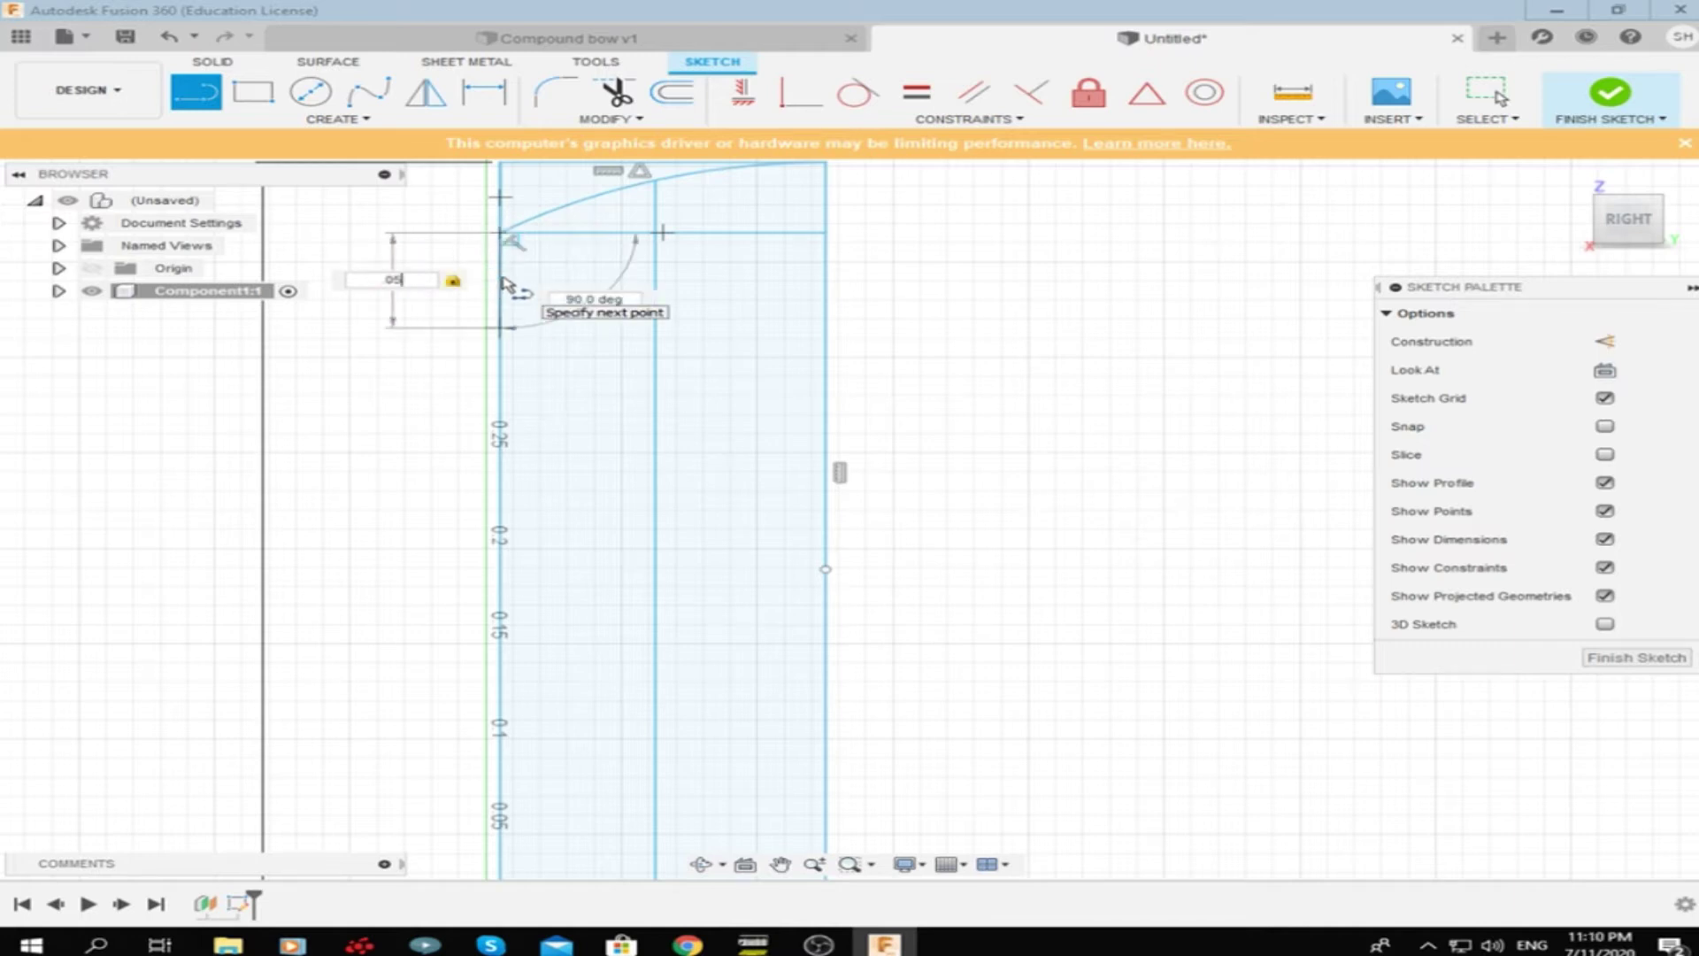
pyautogui.press('Return')
pyautogui.scroll(-2, 522, 442)
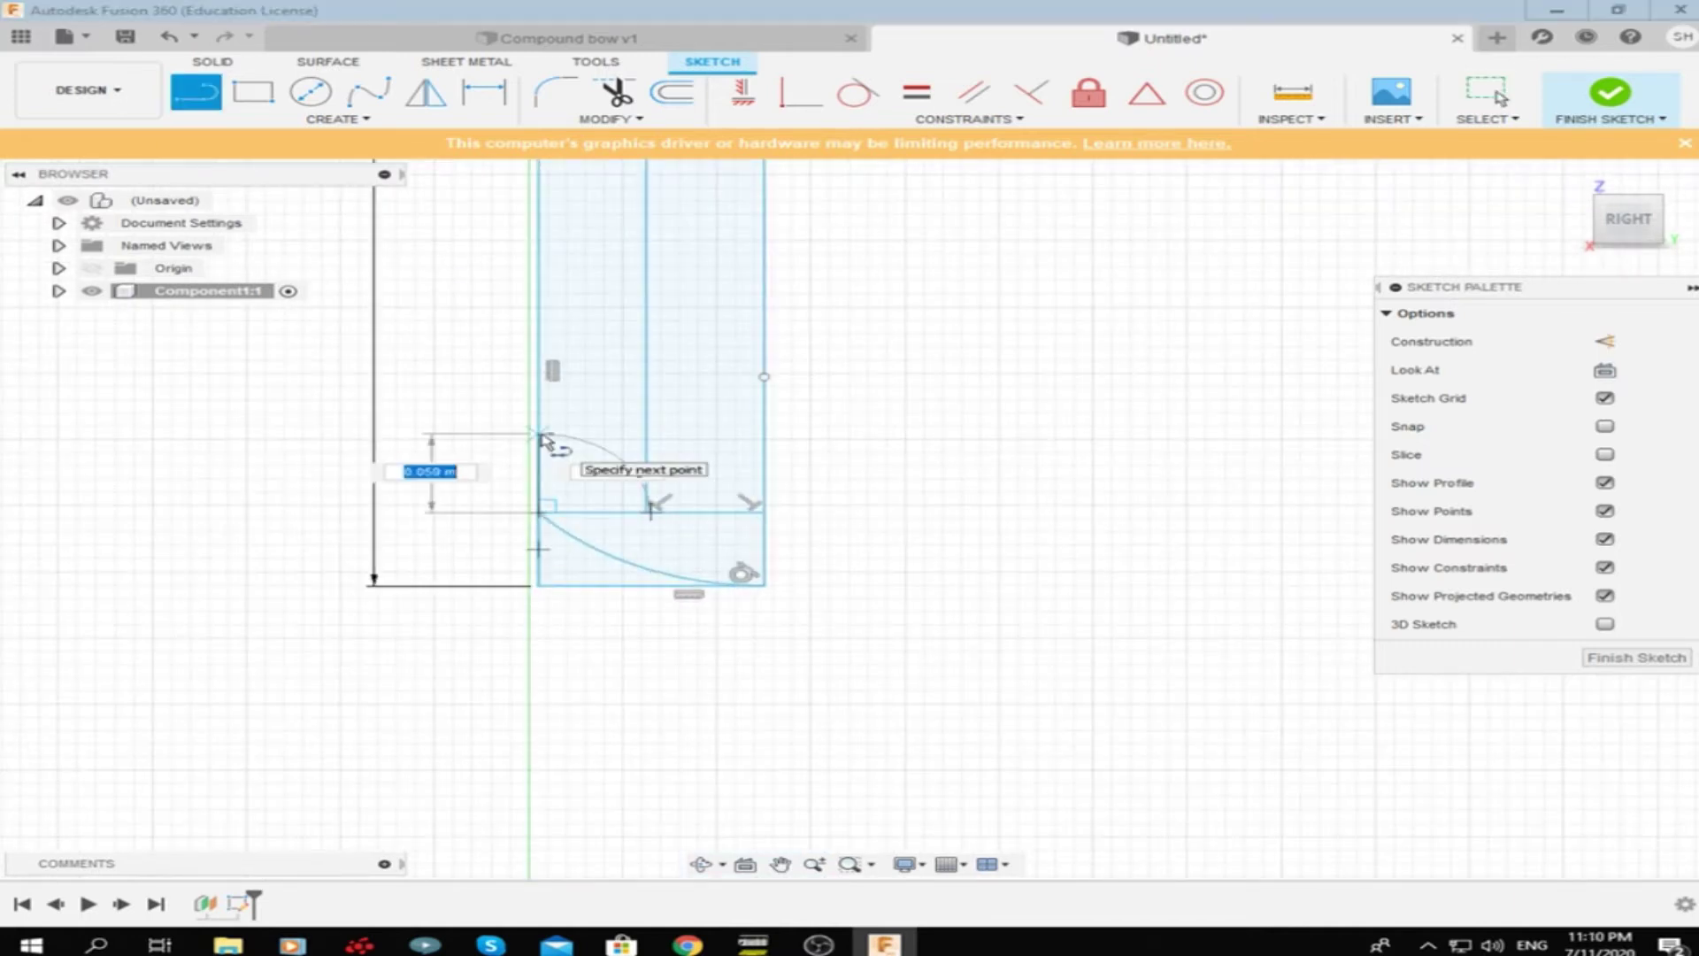
pyautogui.scroll(-1, 531, 434)
pyautogui.press('Escape')
pyautogui.scroll(-2, 482, 416)
pyautogui.scroll(5, 719, 311)
# Draw a three-point arc across the top end to the upper-right corner
pyautogui.click(338, 119)
pyautogui.click(416, 226)
pyautogui.click(800, 212)
pyautogui.click(963, 212)
pyautogui.click(931, 228)
pyautogui.scroll(-2, 948, 531)
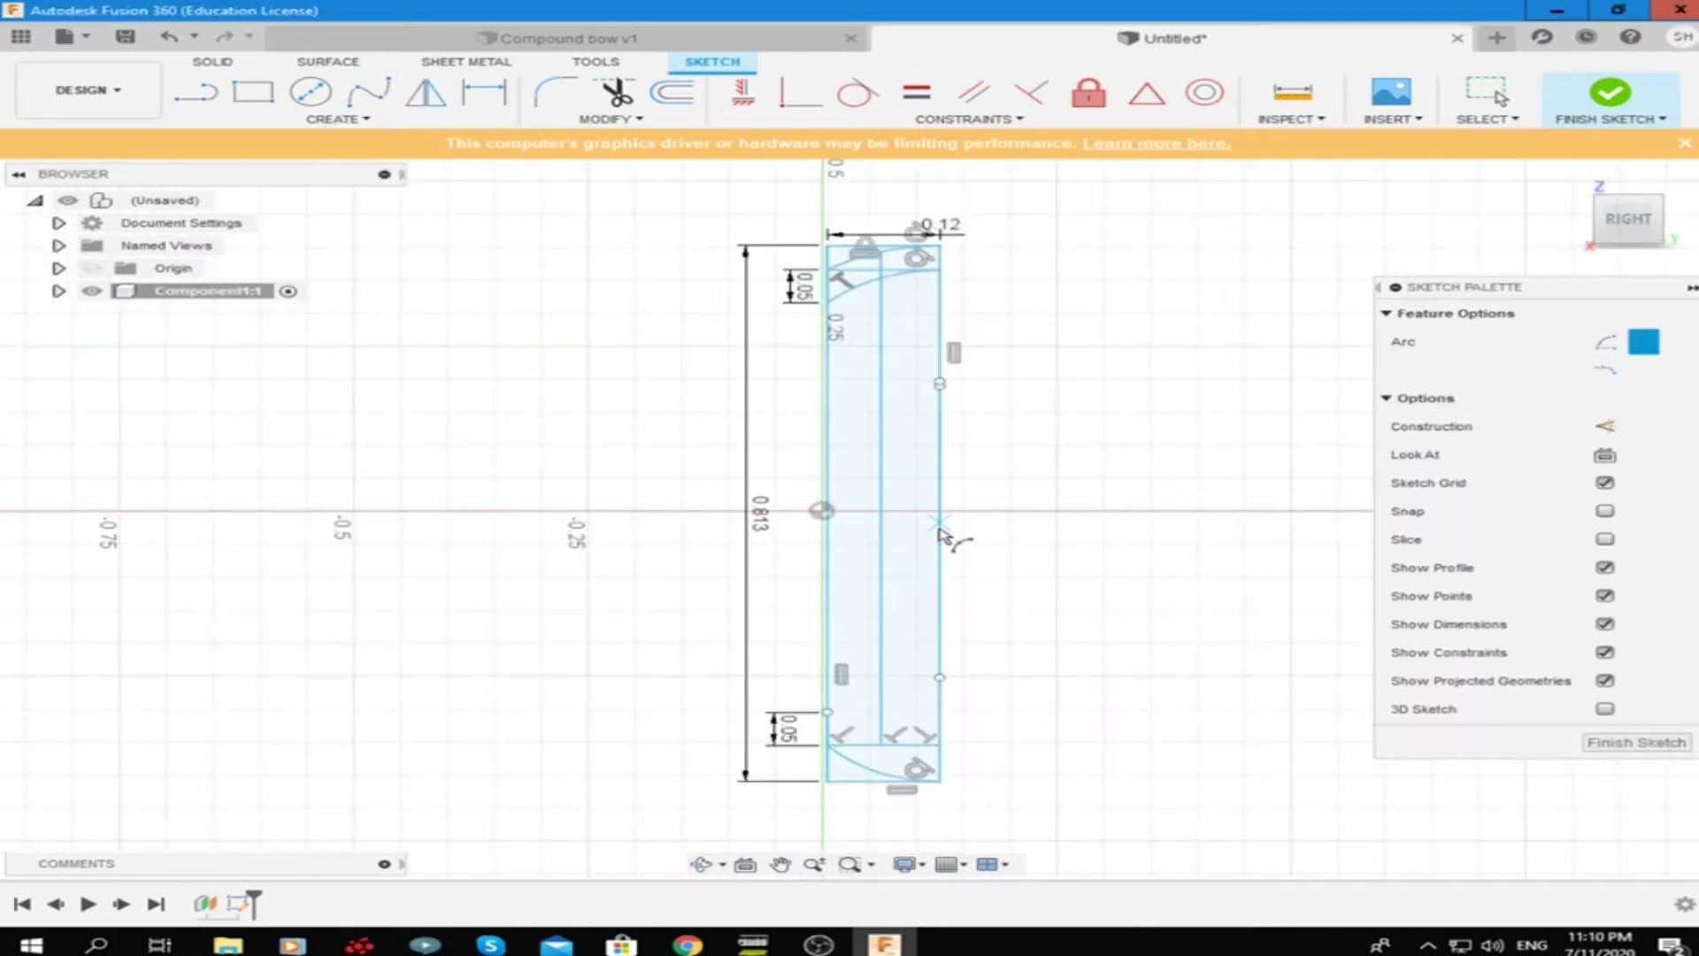
pyautogui.scroll(2, 885, 778)
# Draw a three-point arc across the bottom corners of the limb
pyautogui.click(799, 796)
pyautogui.click(966, 801)
pyautogui.scroll(-2, 973, 805)
pyautogui.scroll(3, 885, 752)
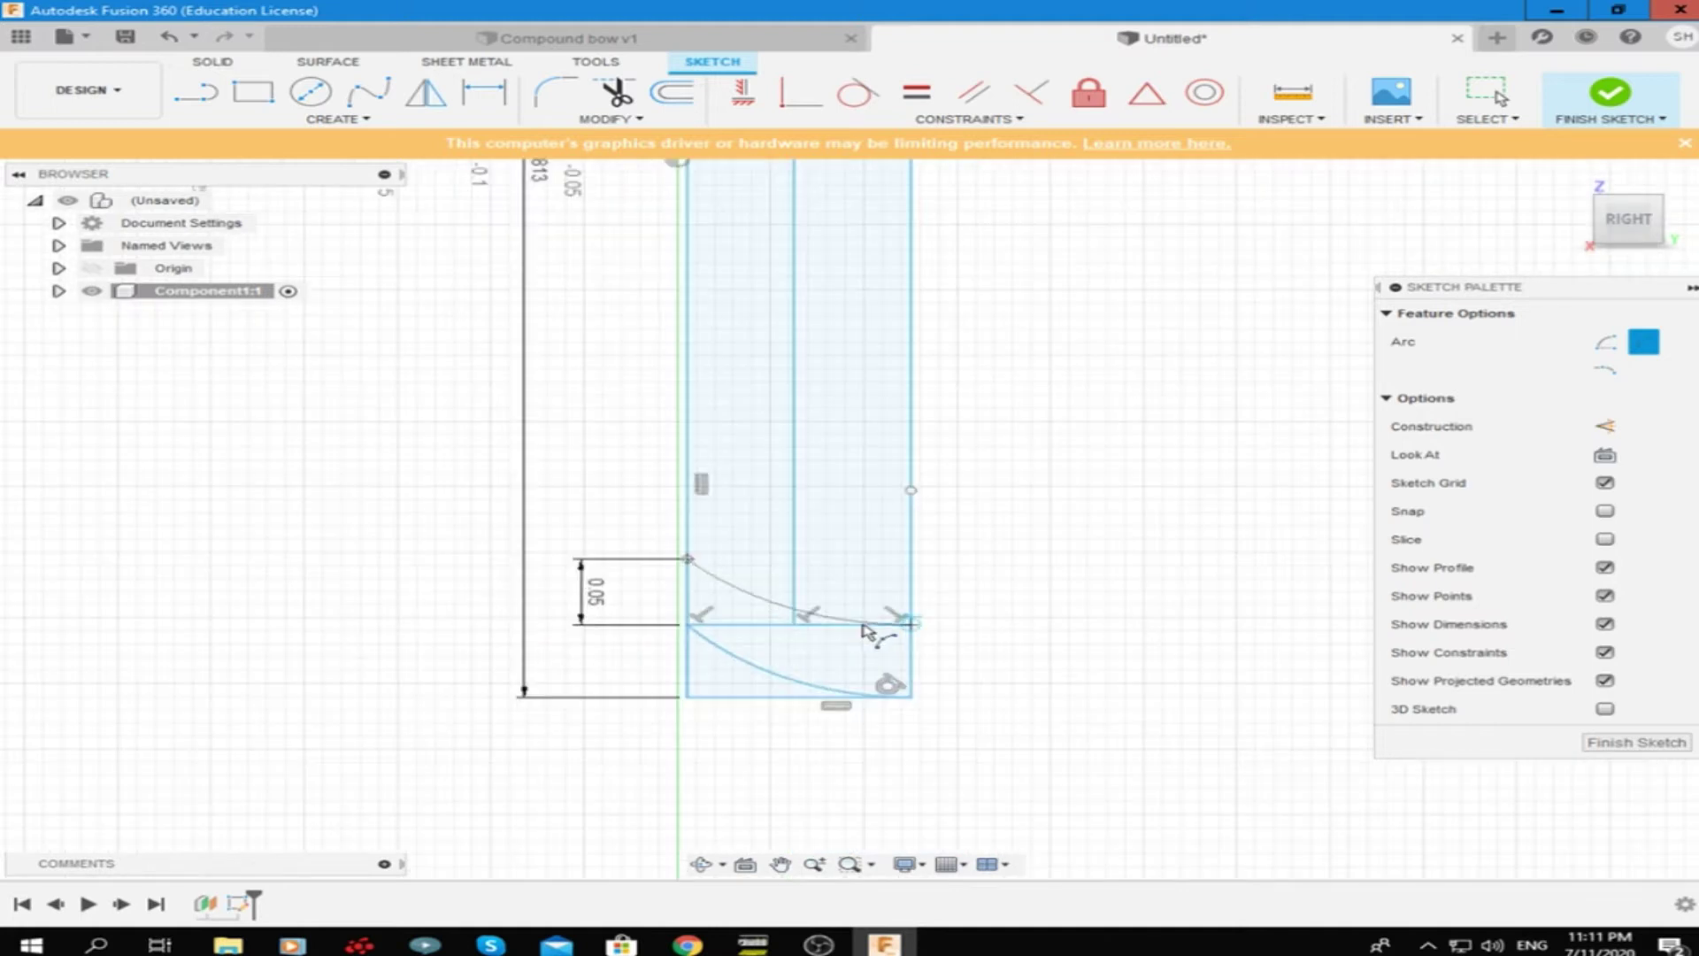
pyautogui.click(866, 630)
pyautogui.press('Escape')
pyautogui.scroll(-3, 865, 557)
pyautogui.scroll(-2, 619, 478)
pyautogui.scroll(-2, 726, 619)
# Place a vertical dimension on the top corner offset beside the arc end
pyautogui.scroll(3, 818, 340)
pyautogui.press('d')
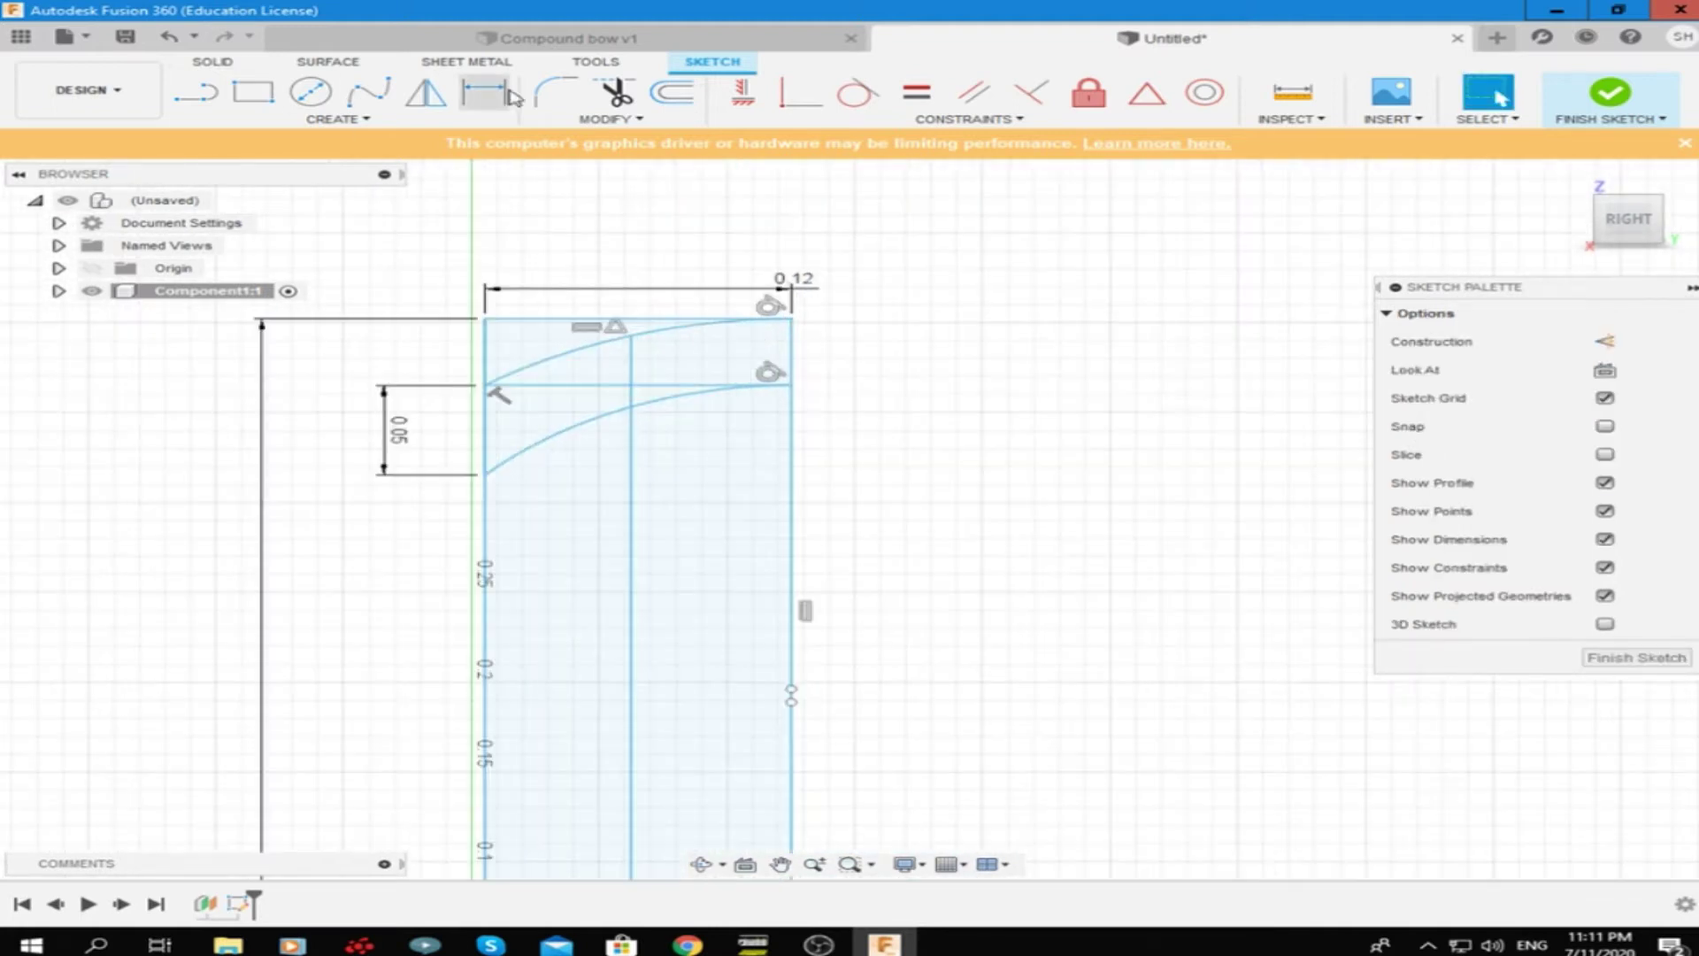
pyautogui.click(791, 318)
pyautogui.click(791, 385)
pyautogui.click(883, 405)
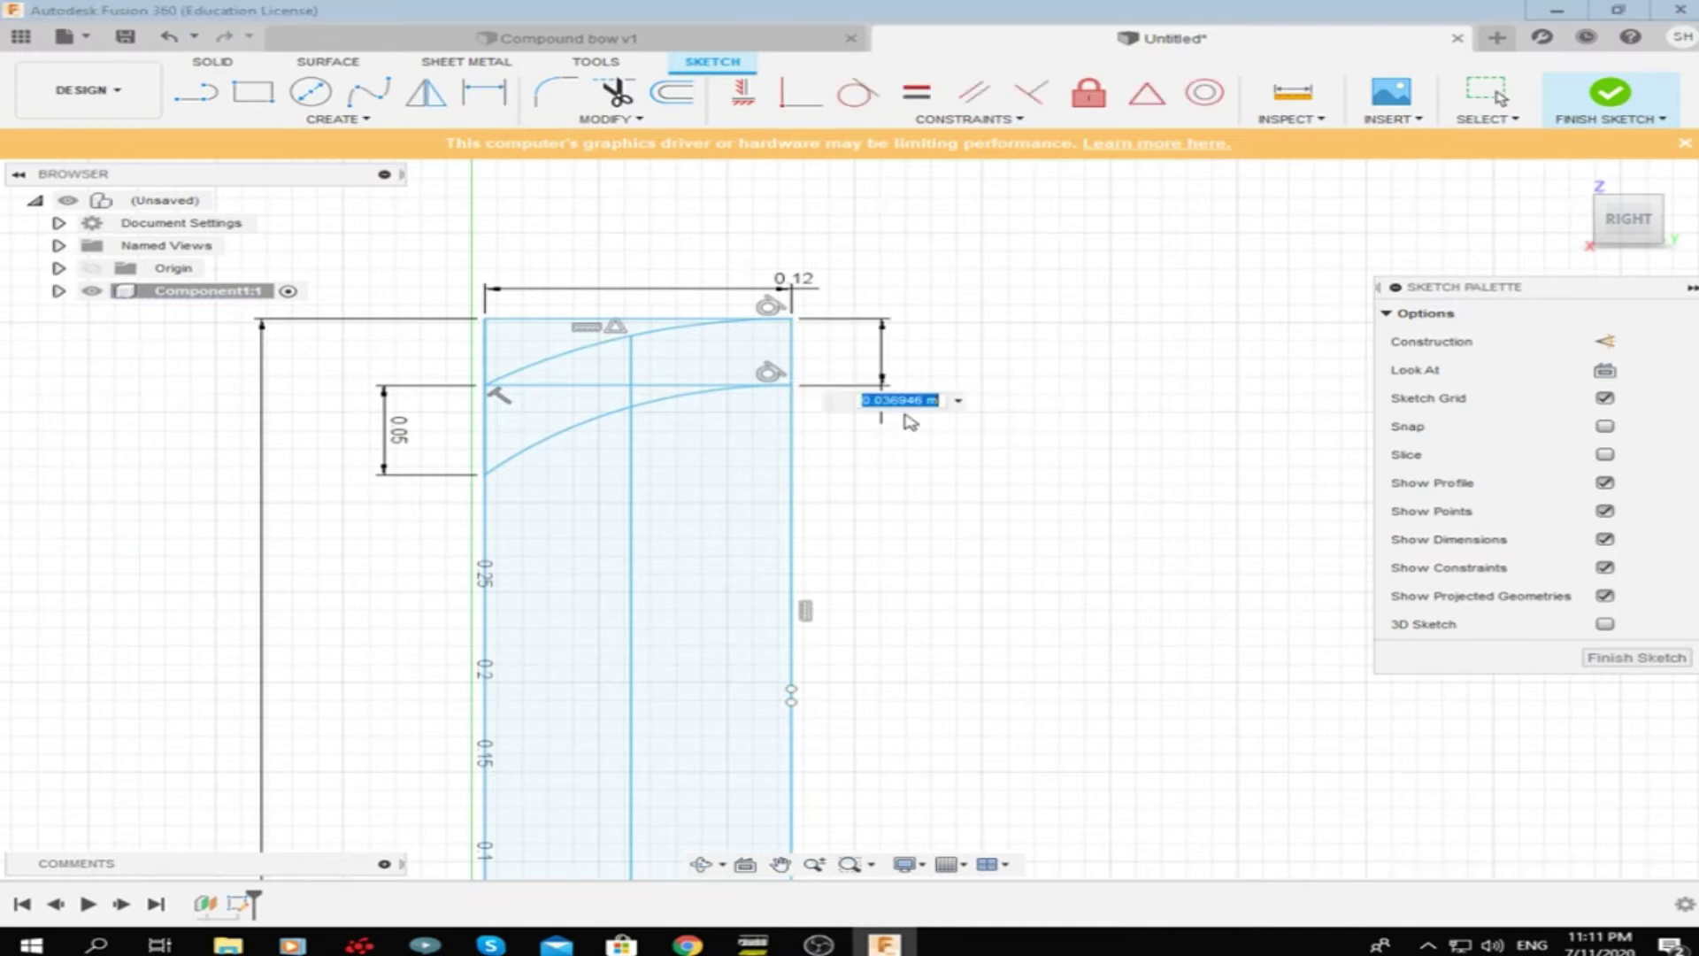
pyautogui.click(171, 39)
pyautogui.scroll(-3, 708, 531)
pyautogui.scroll(3, 619, 691)
pyautogui.click(368, 91)
pyautogui.press('Escape')
# Dimension the right-edge end offset to 0.037, undoing the mistaken 0.37
pyautogui.press('d')
pyautogui.click(624, 708)
pyautogui.click(748, 686)
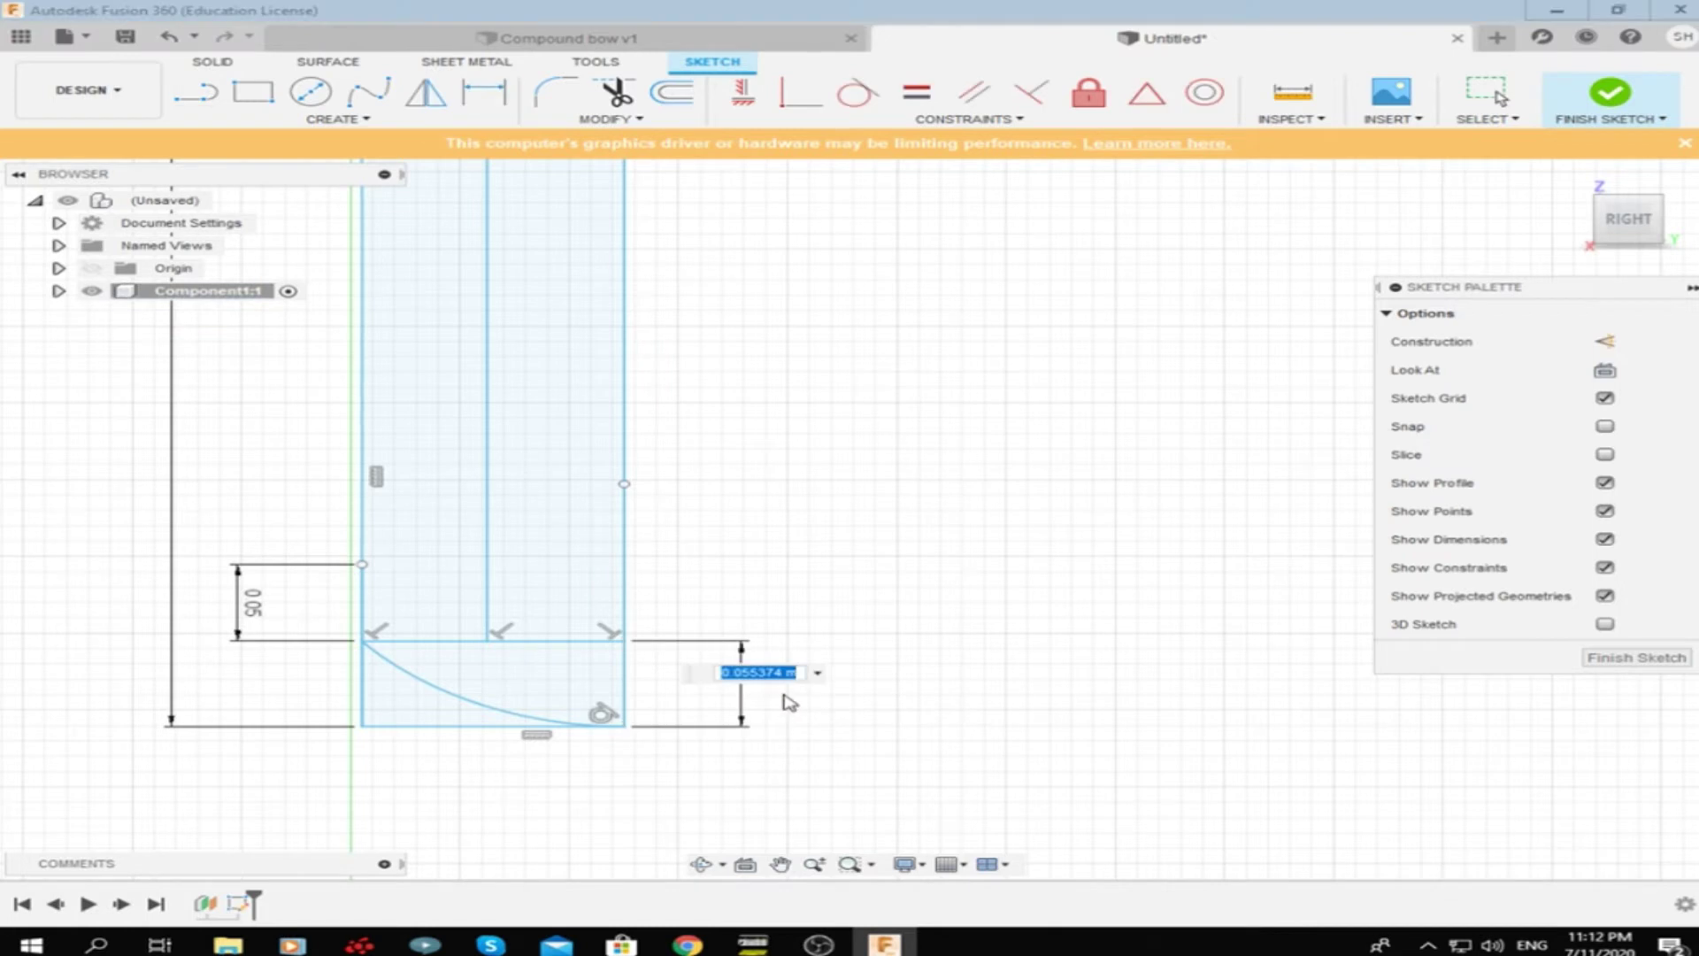
pyautogui.write('7')
pyautogui.press('Return')
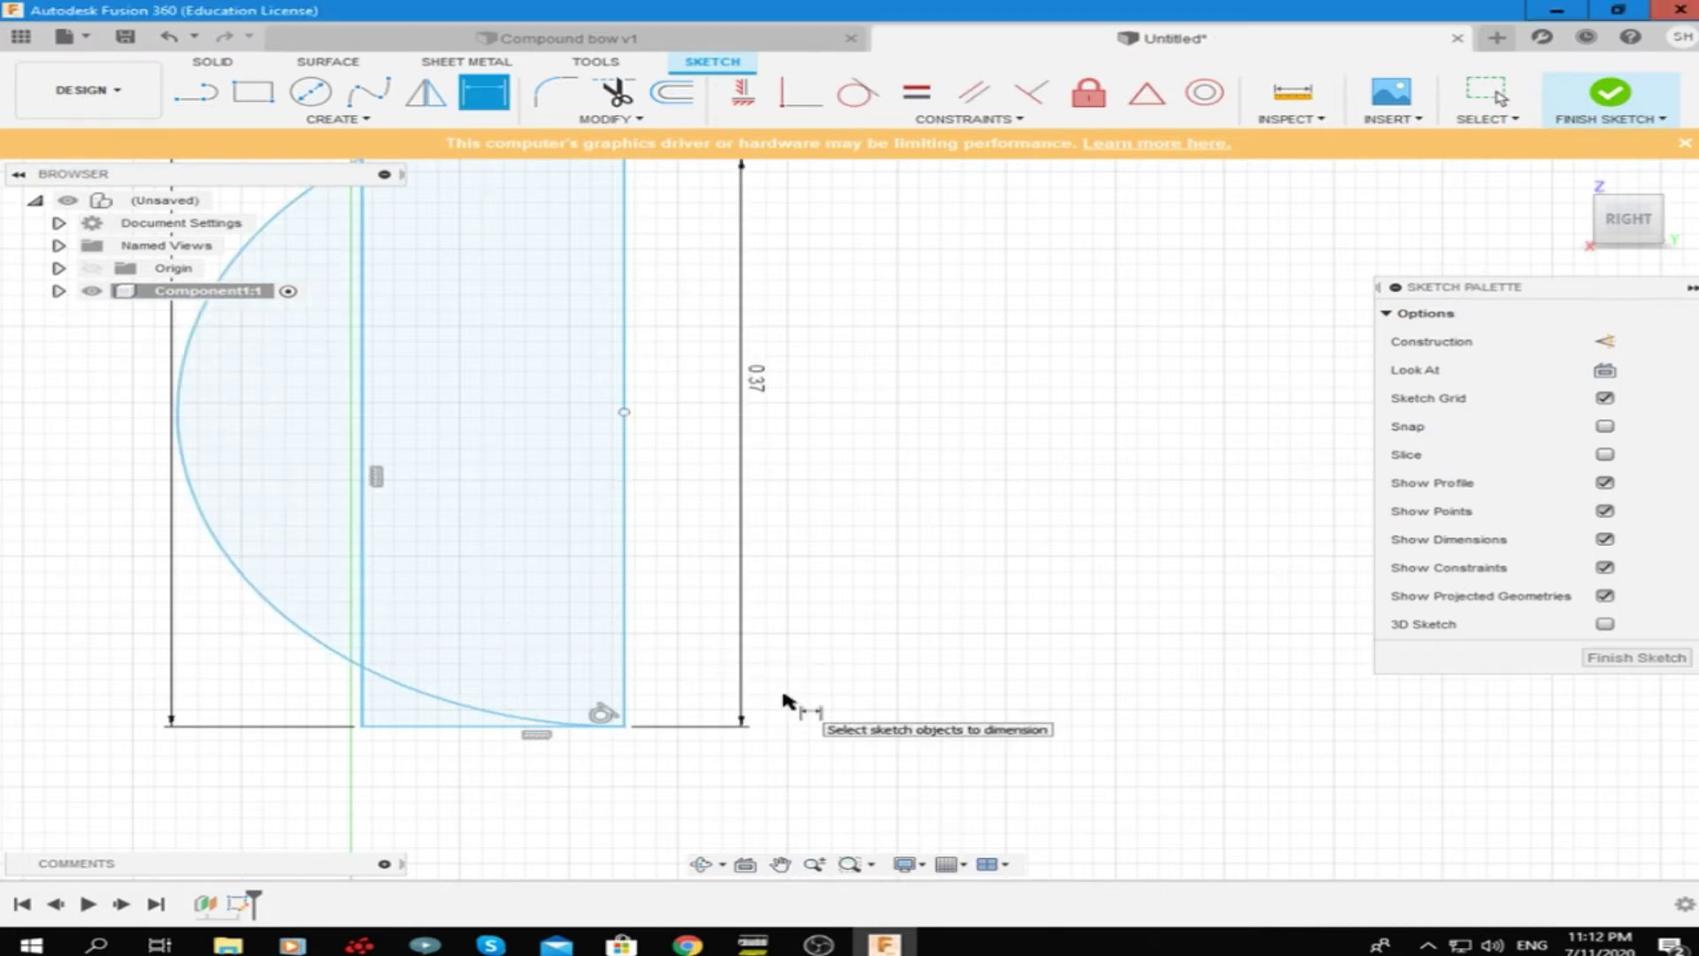
pyautogui.click(168, 37)
pyautogui.scroll(3, 619, 619)
pyautogui.scroll(2, 619, 690)
pyautogui.click(602, 686)
pyautogui.click(690, 680)
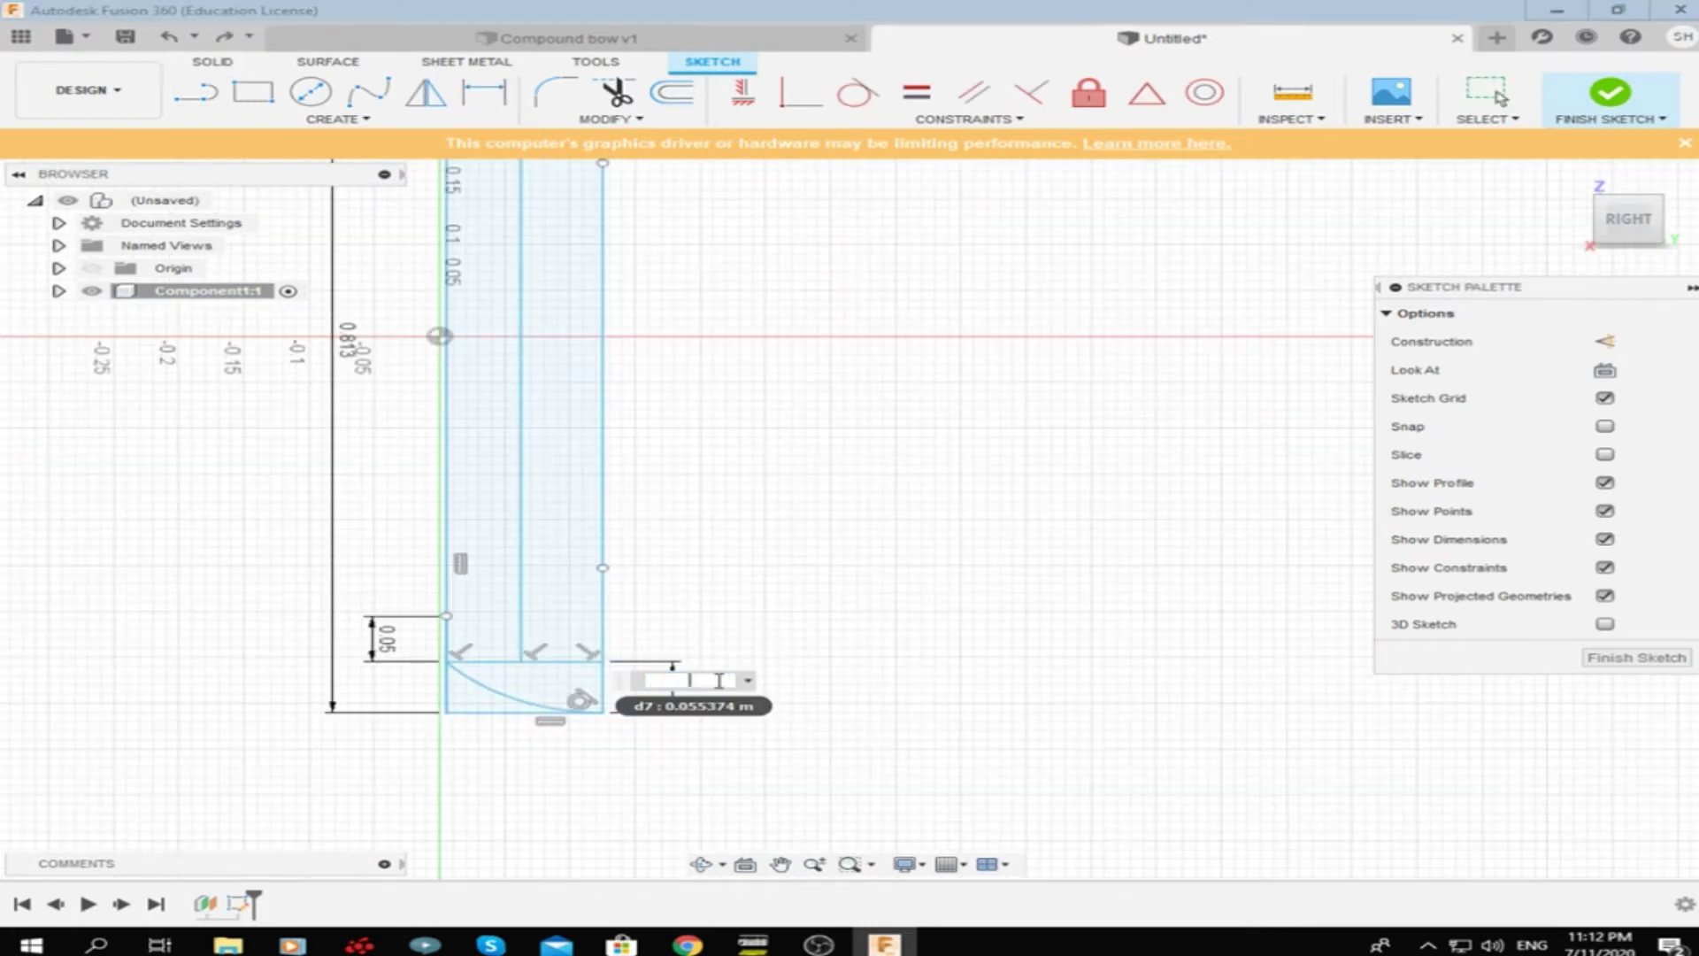
pyautogui.write('.037')
pyautogui.press('Return')
# Finish the bottom arc using the quick-action menu
pyautogui.scroll(-1, 719, 679)
pyautogui.click(339, 119)
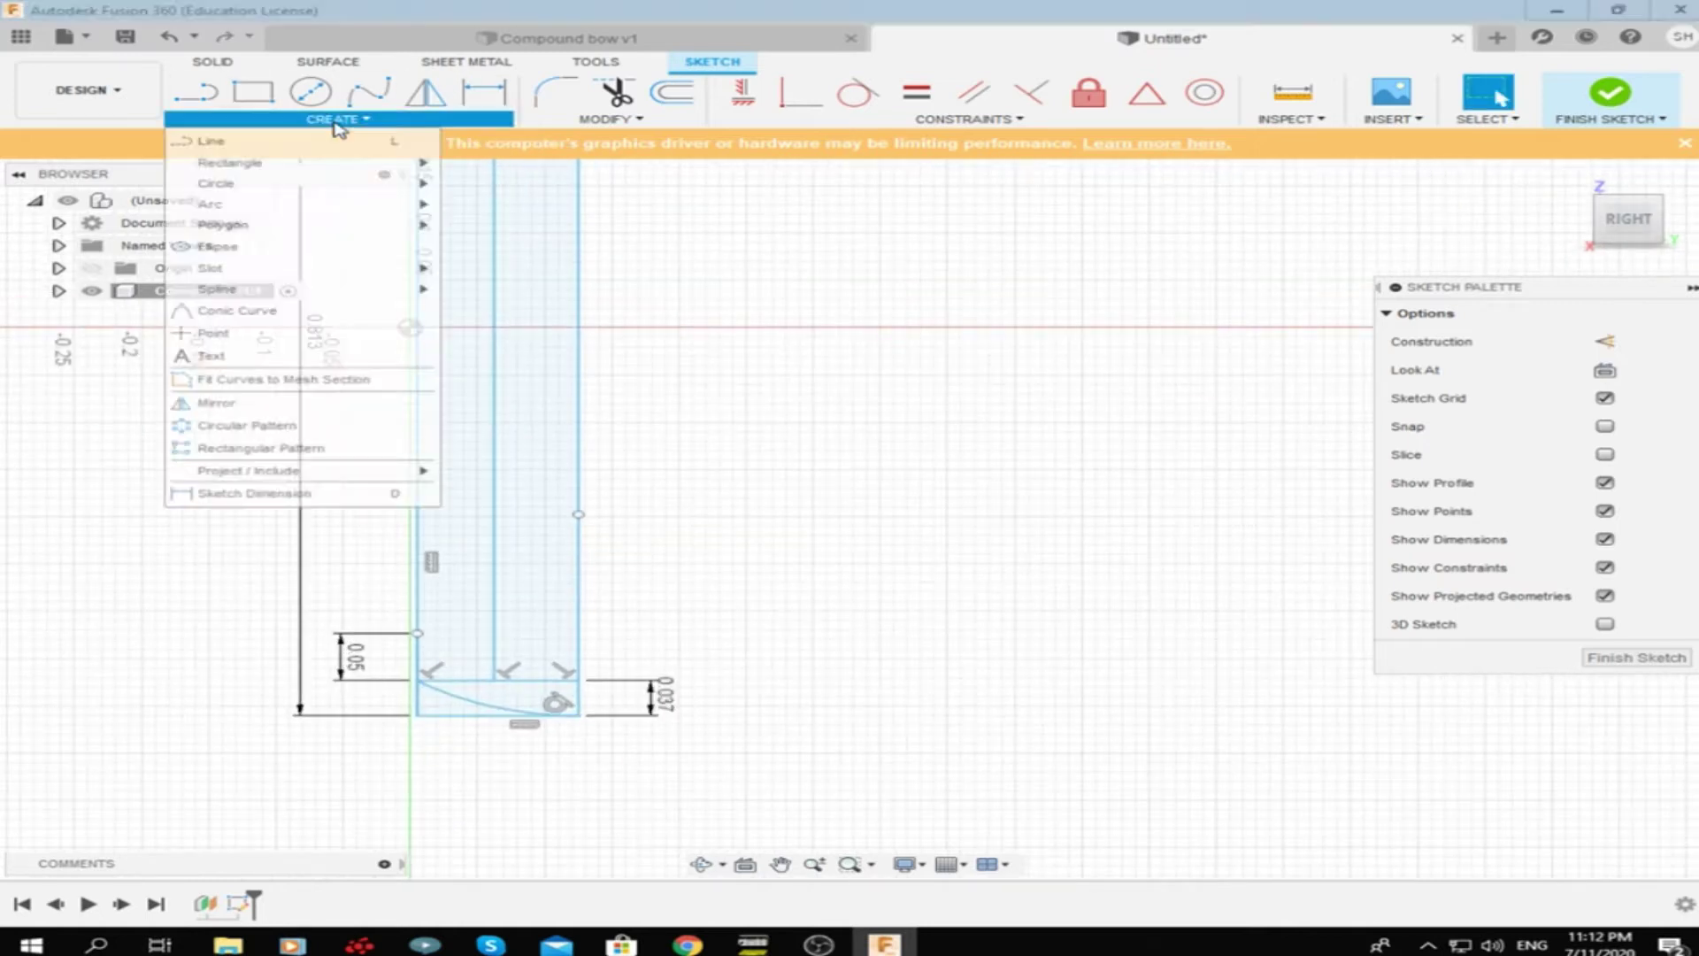
pyautogui.click(222, 230)
pyautogui.rightClick(539, 462)
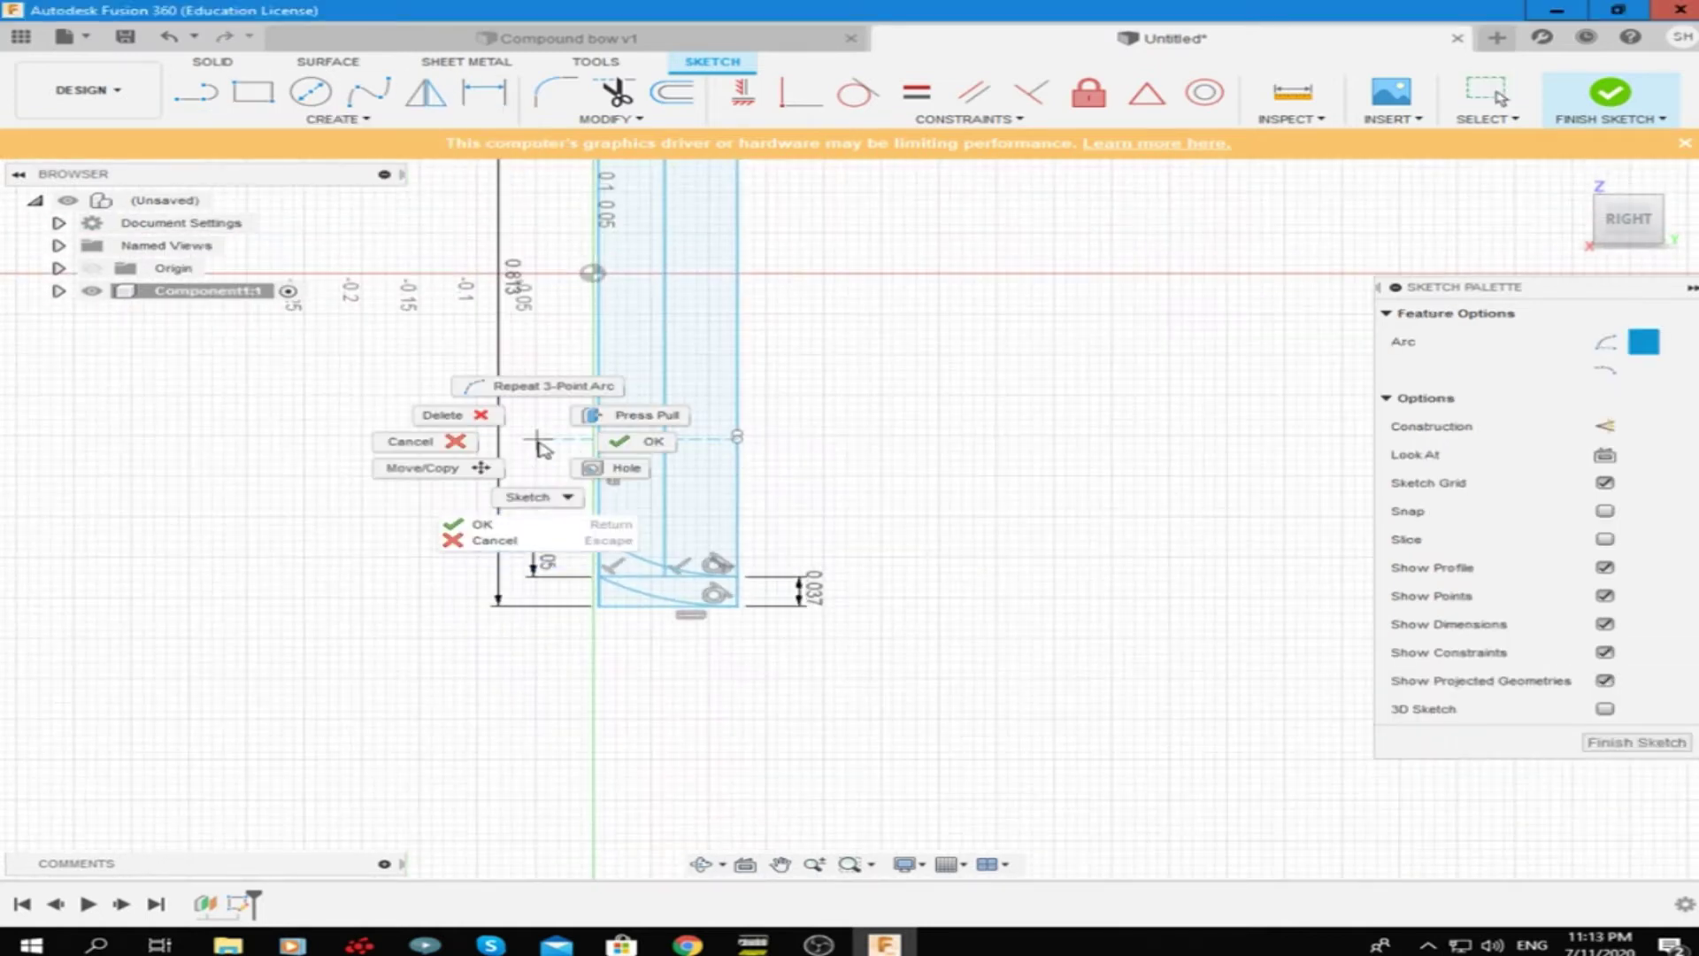
pyautogui.click(645, 440)
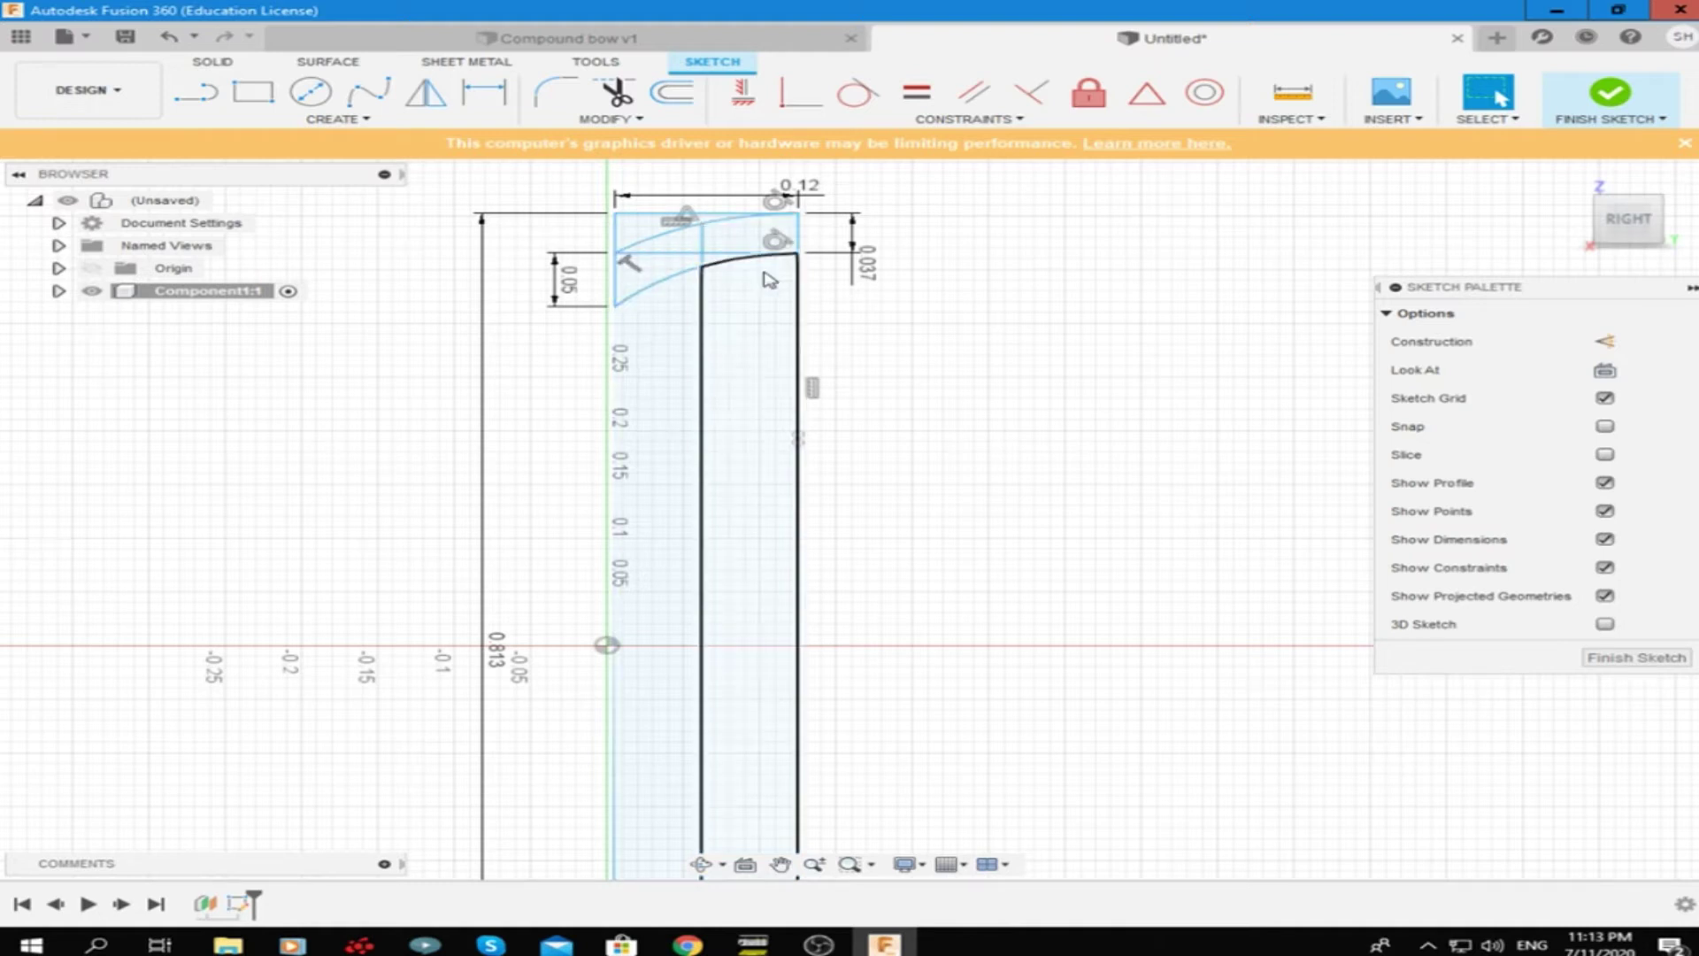
pyautogui.scroll(-2, 675, 413)
pyautogui.scroll(-1, 662, 373)
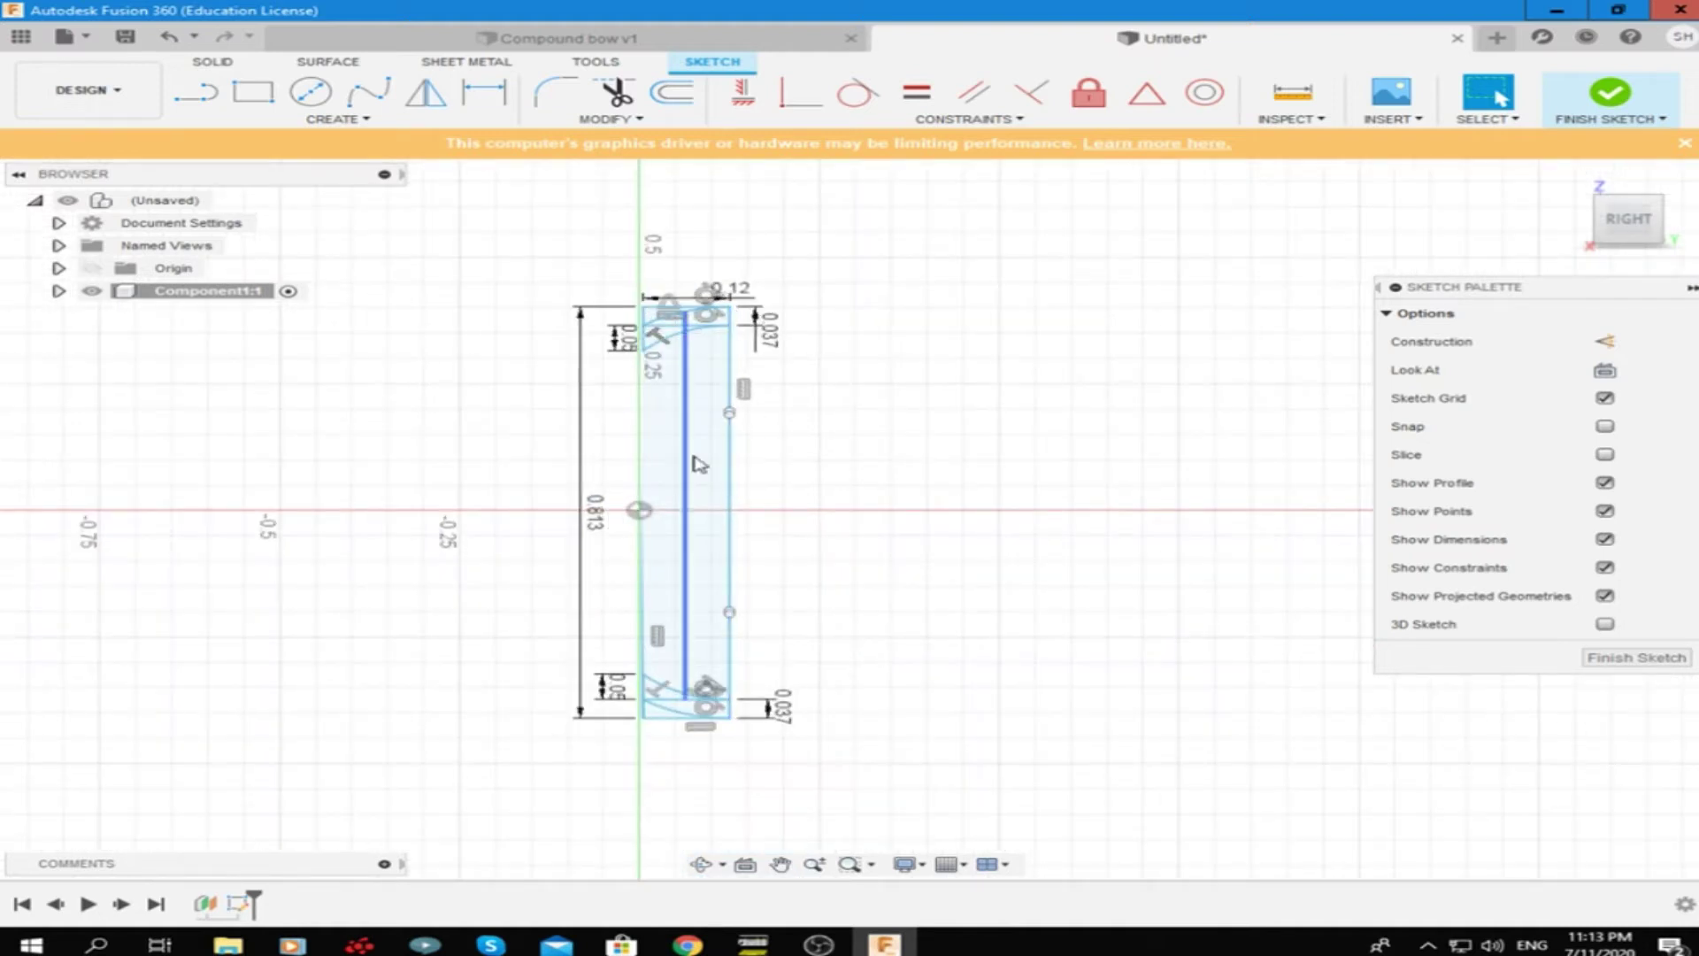
# Draw a line from the bottom-right corner to a point near the right edge's middle
pyautogui.press('l')
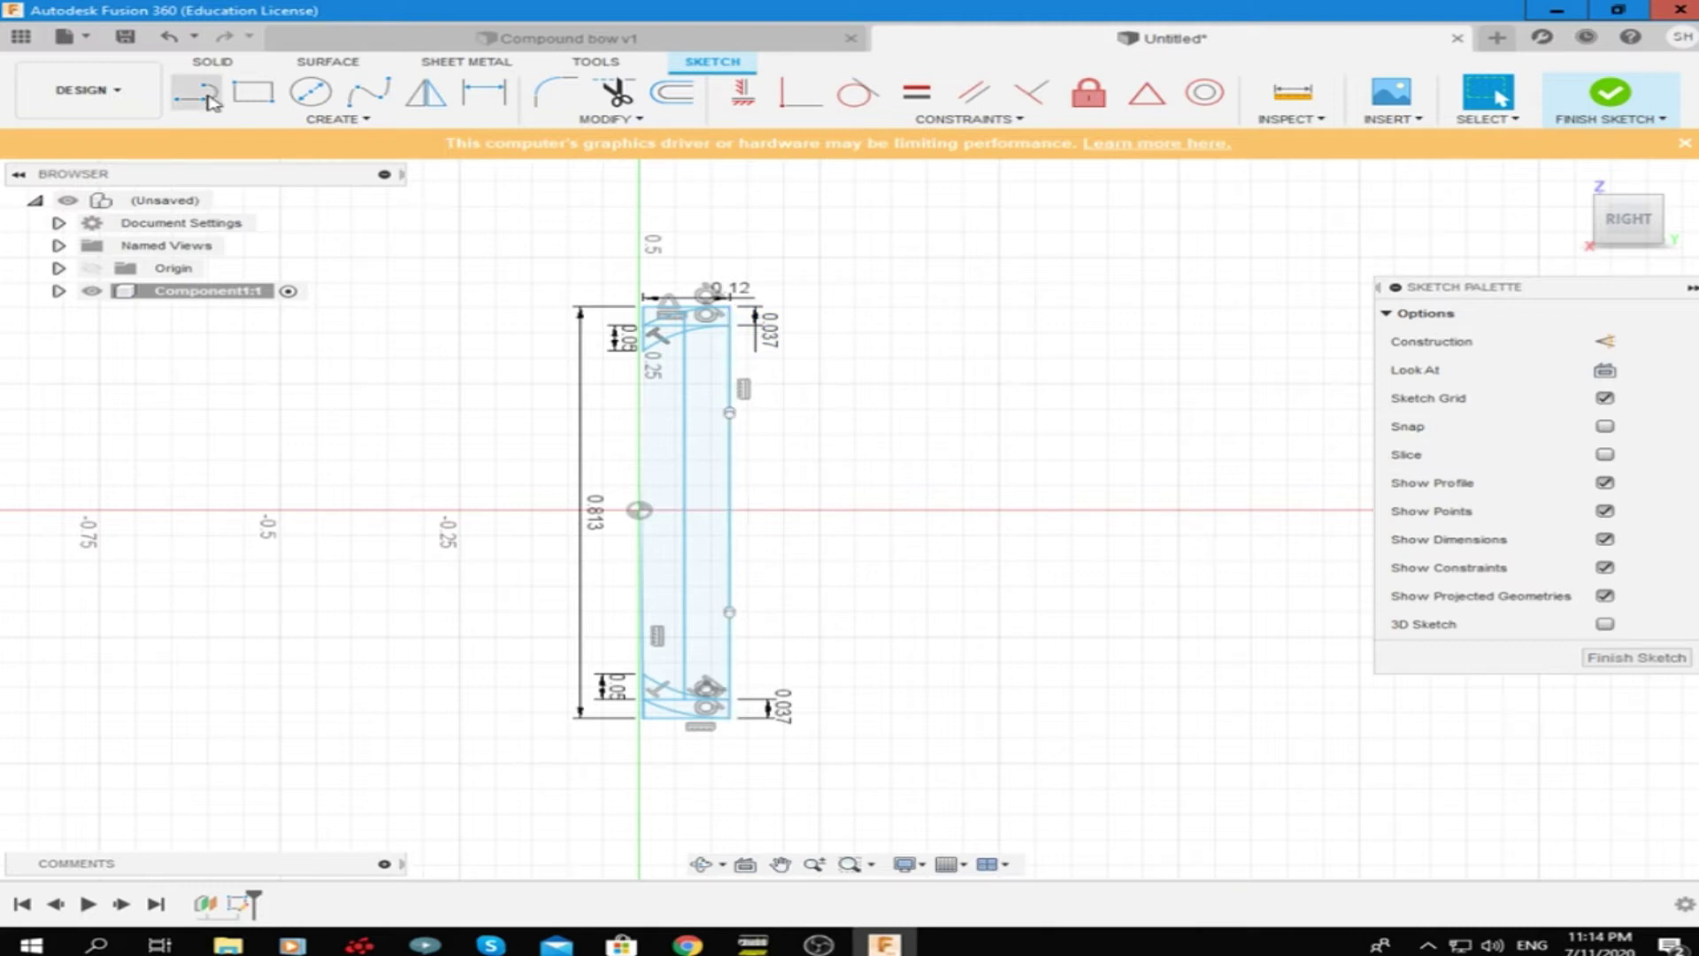
pyautogui.click(727, 706)
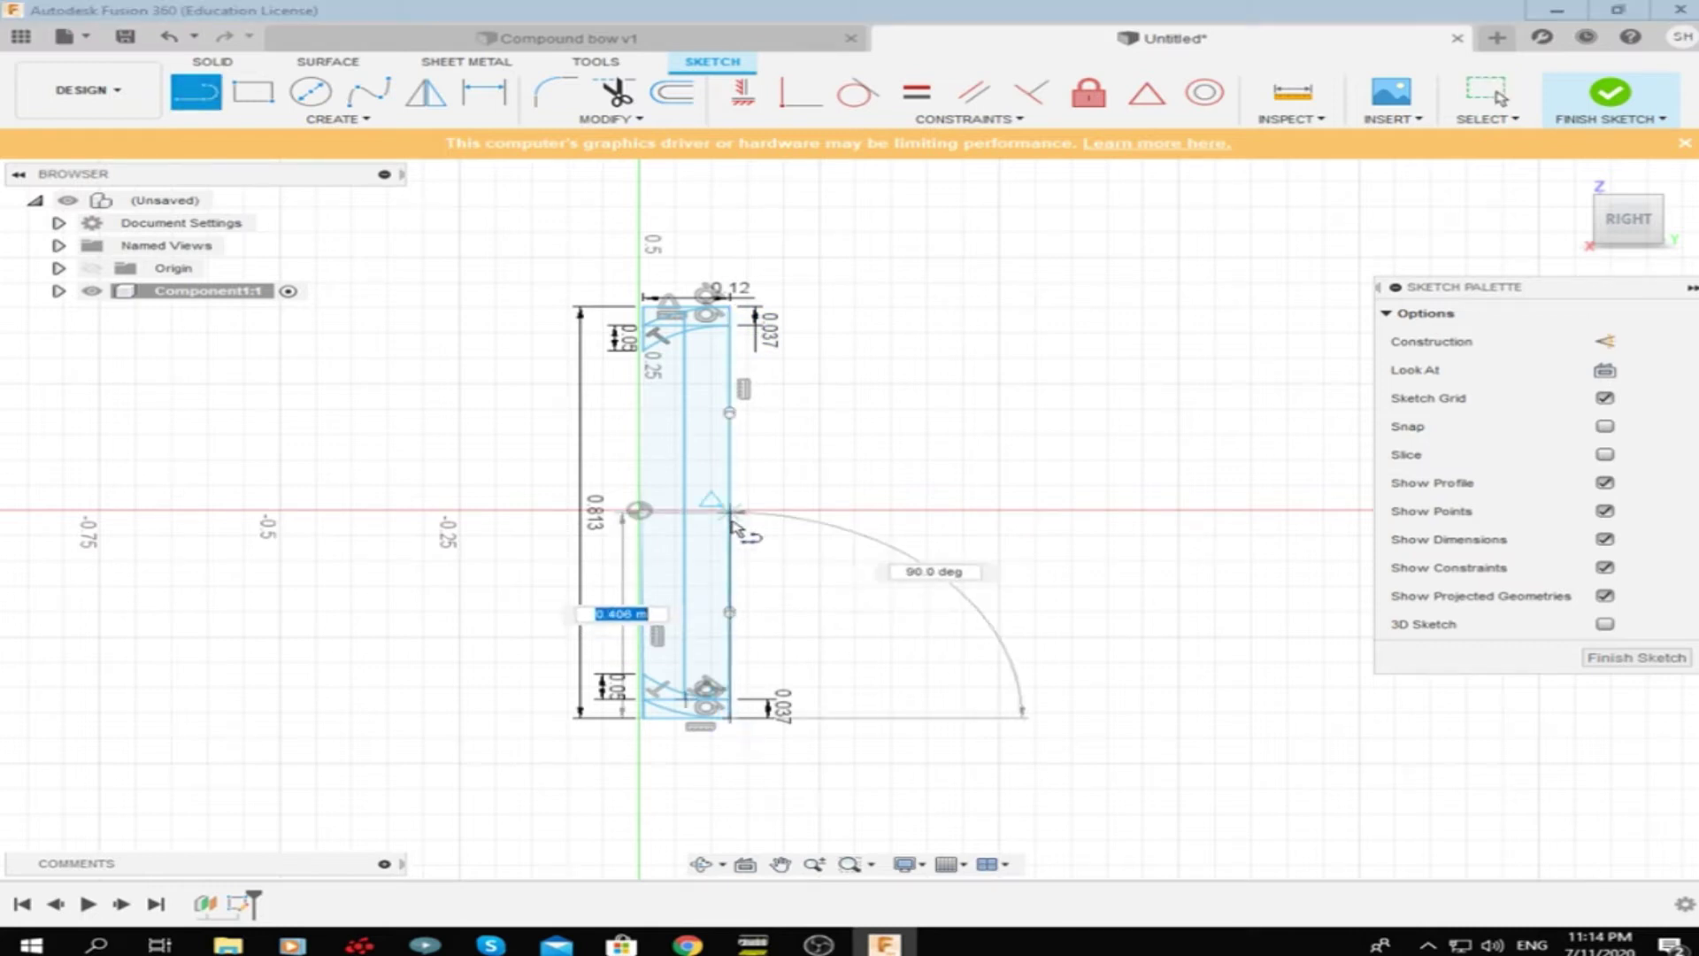
pyautogui.click(732, 522)
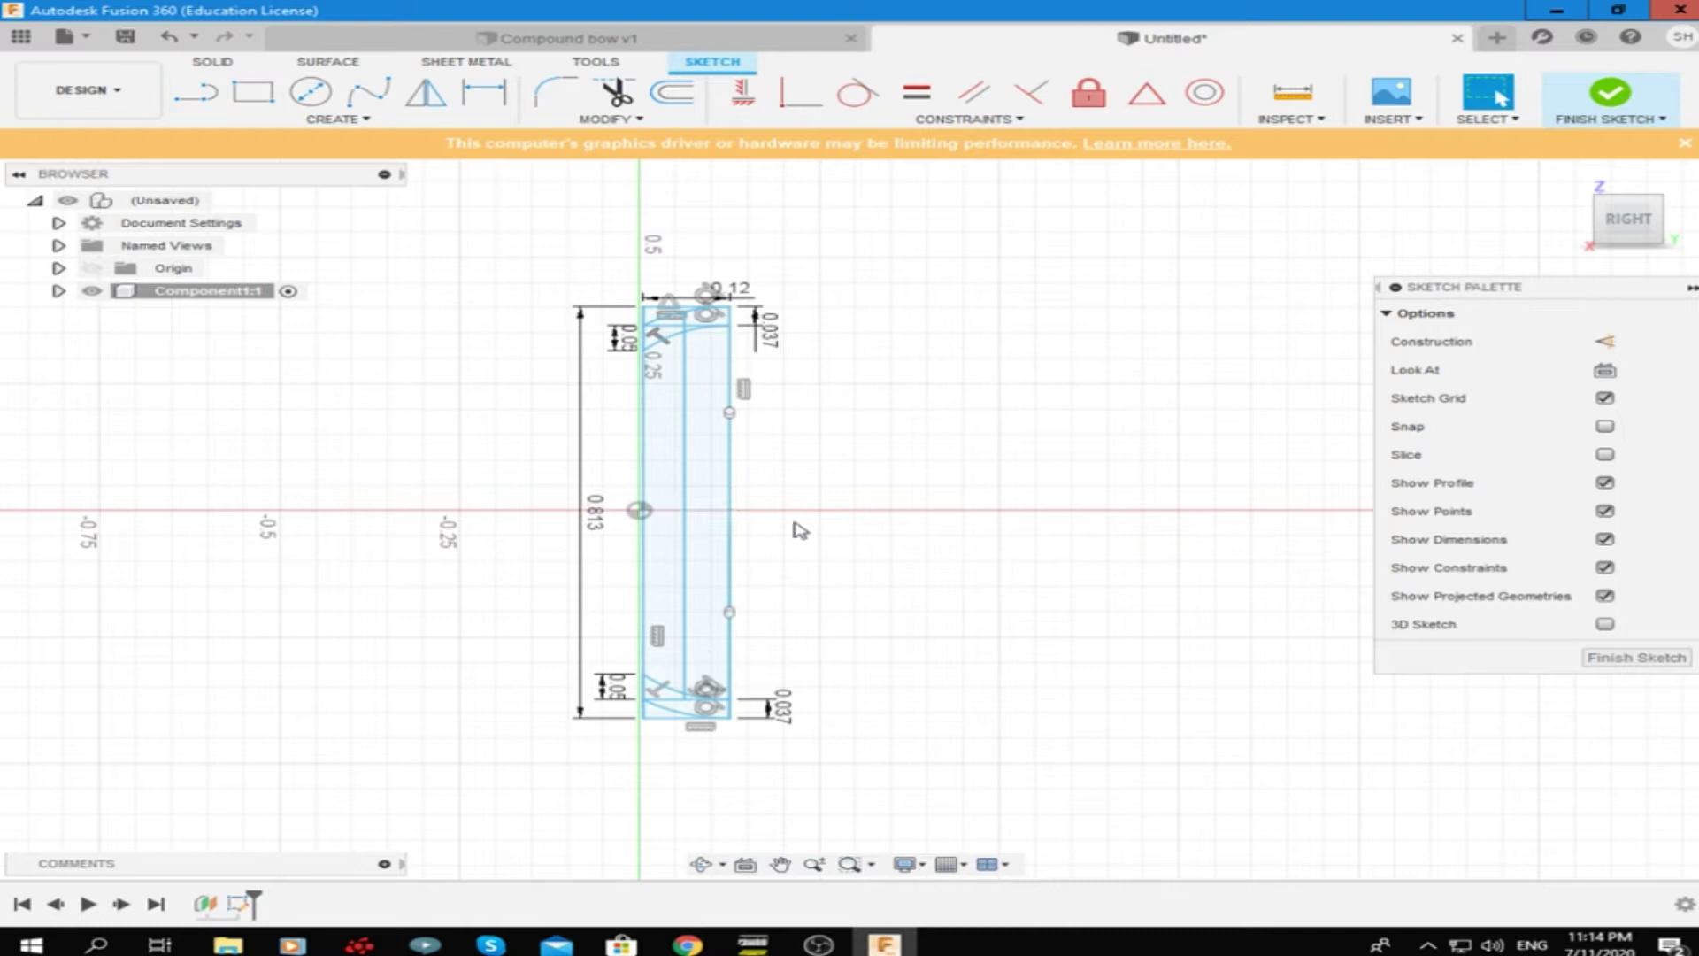
pyautogui.press('Escape')
pyautogui.press('d')
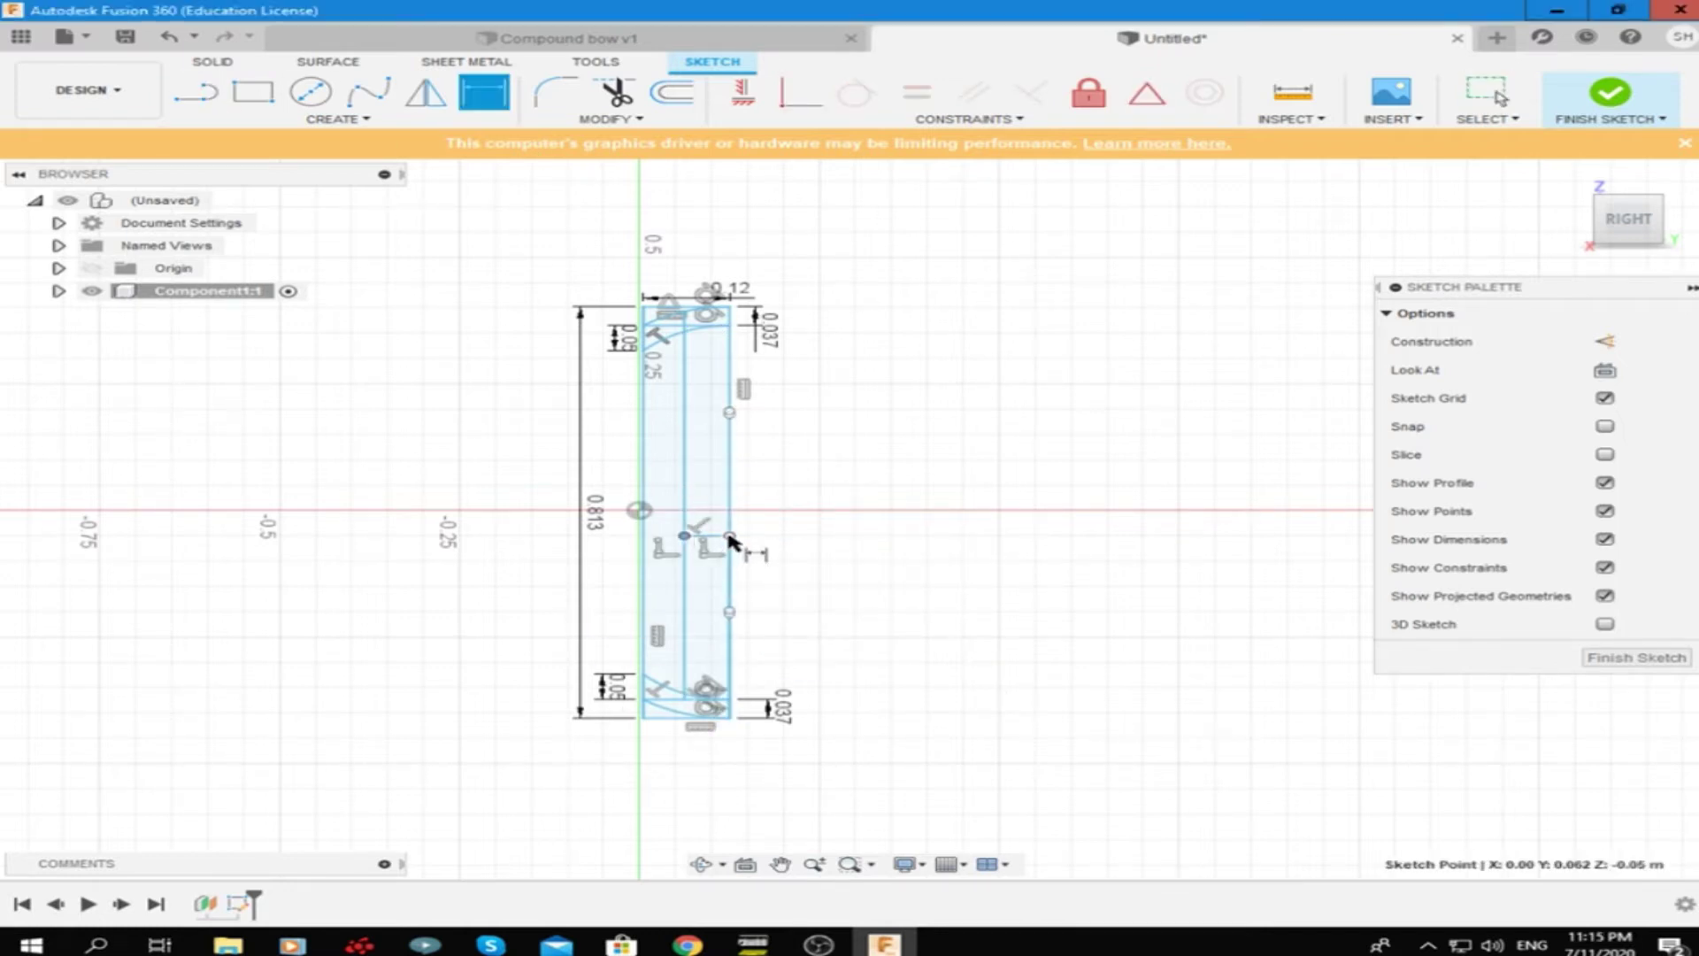
pyautogui.click(729, 536)
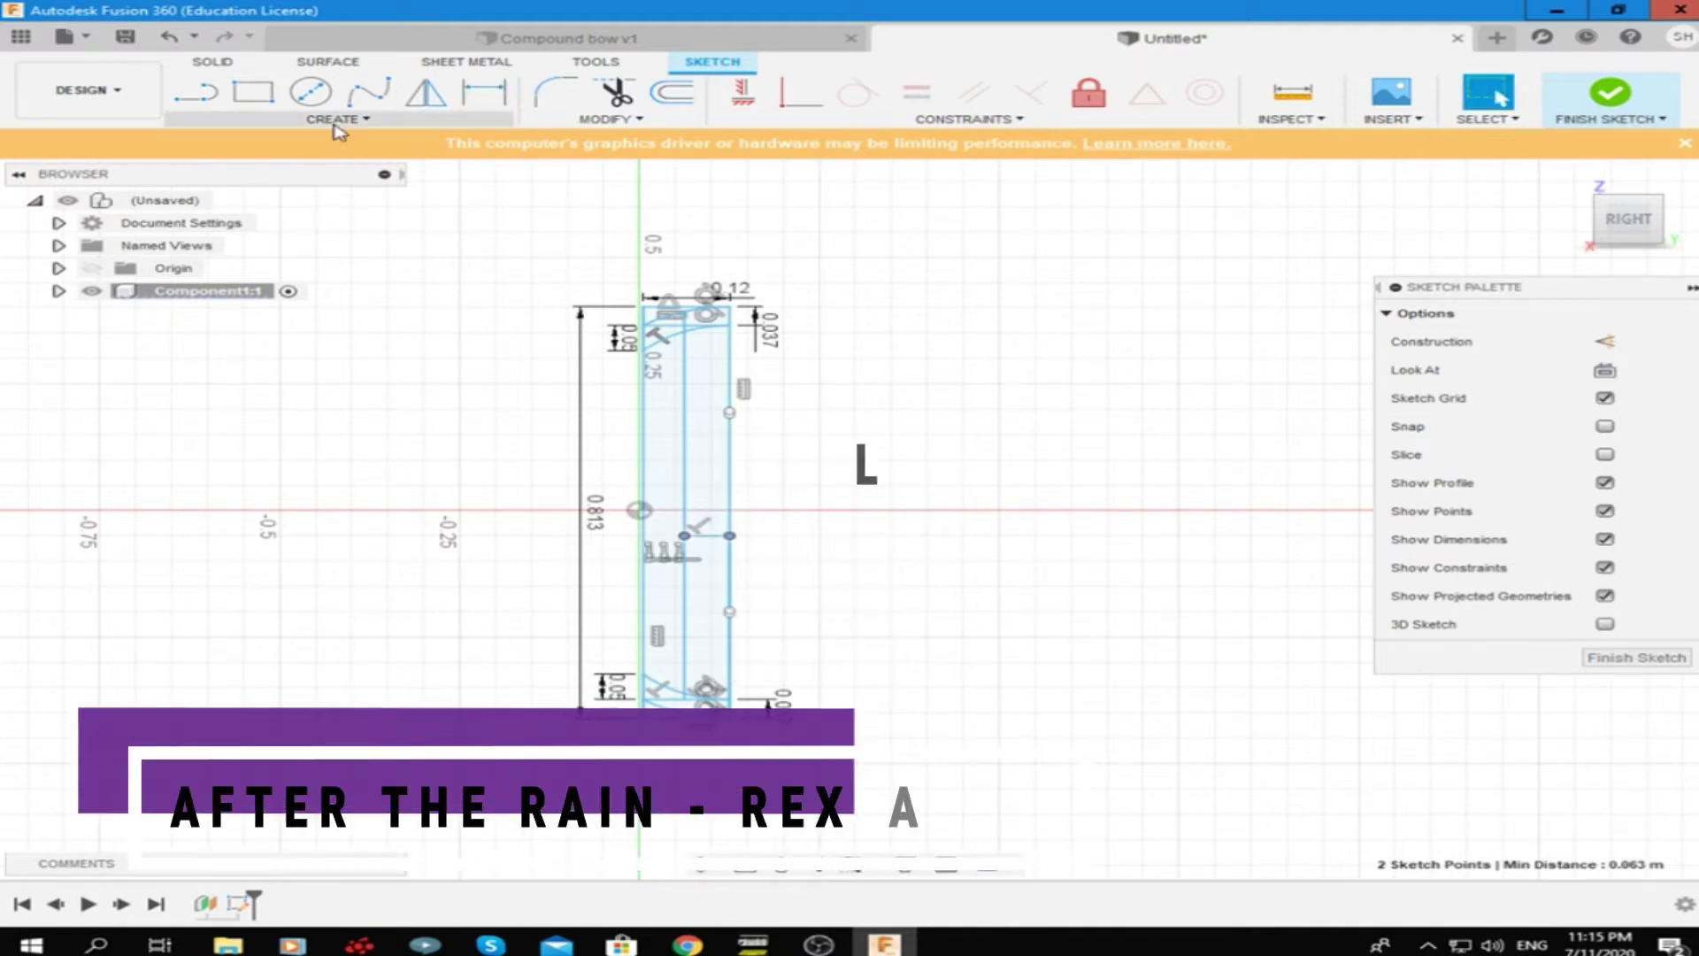
# Draw a long three-point arc along the limb from near the top to the bottom corner
pyautogui.click(338, 118)
pyautogui.click(371, 226)
pyautogui.click(537, 362)
pyautogui.click(681, 677)
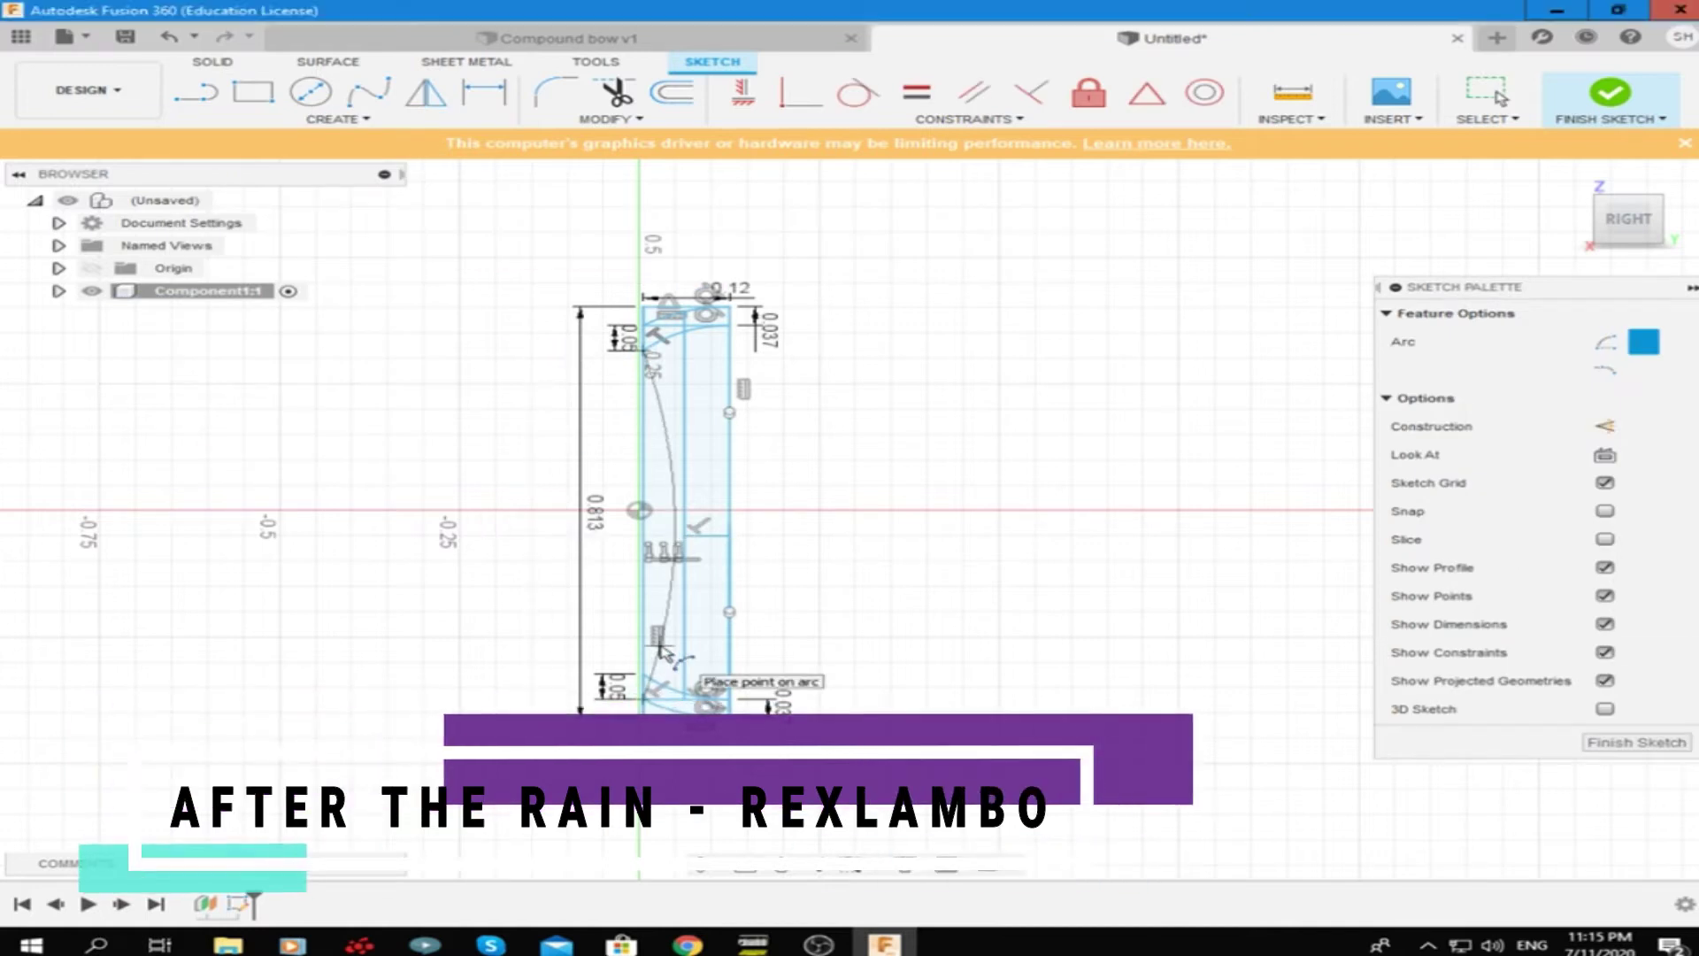
pyautogui.rightClick(929, 530)
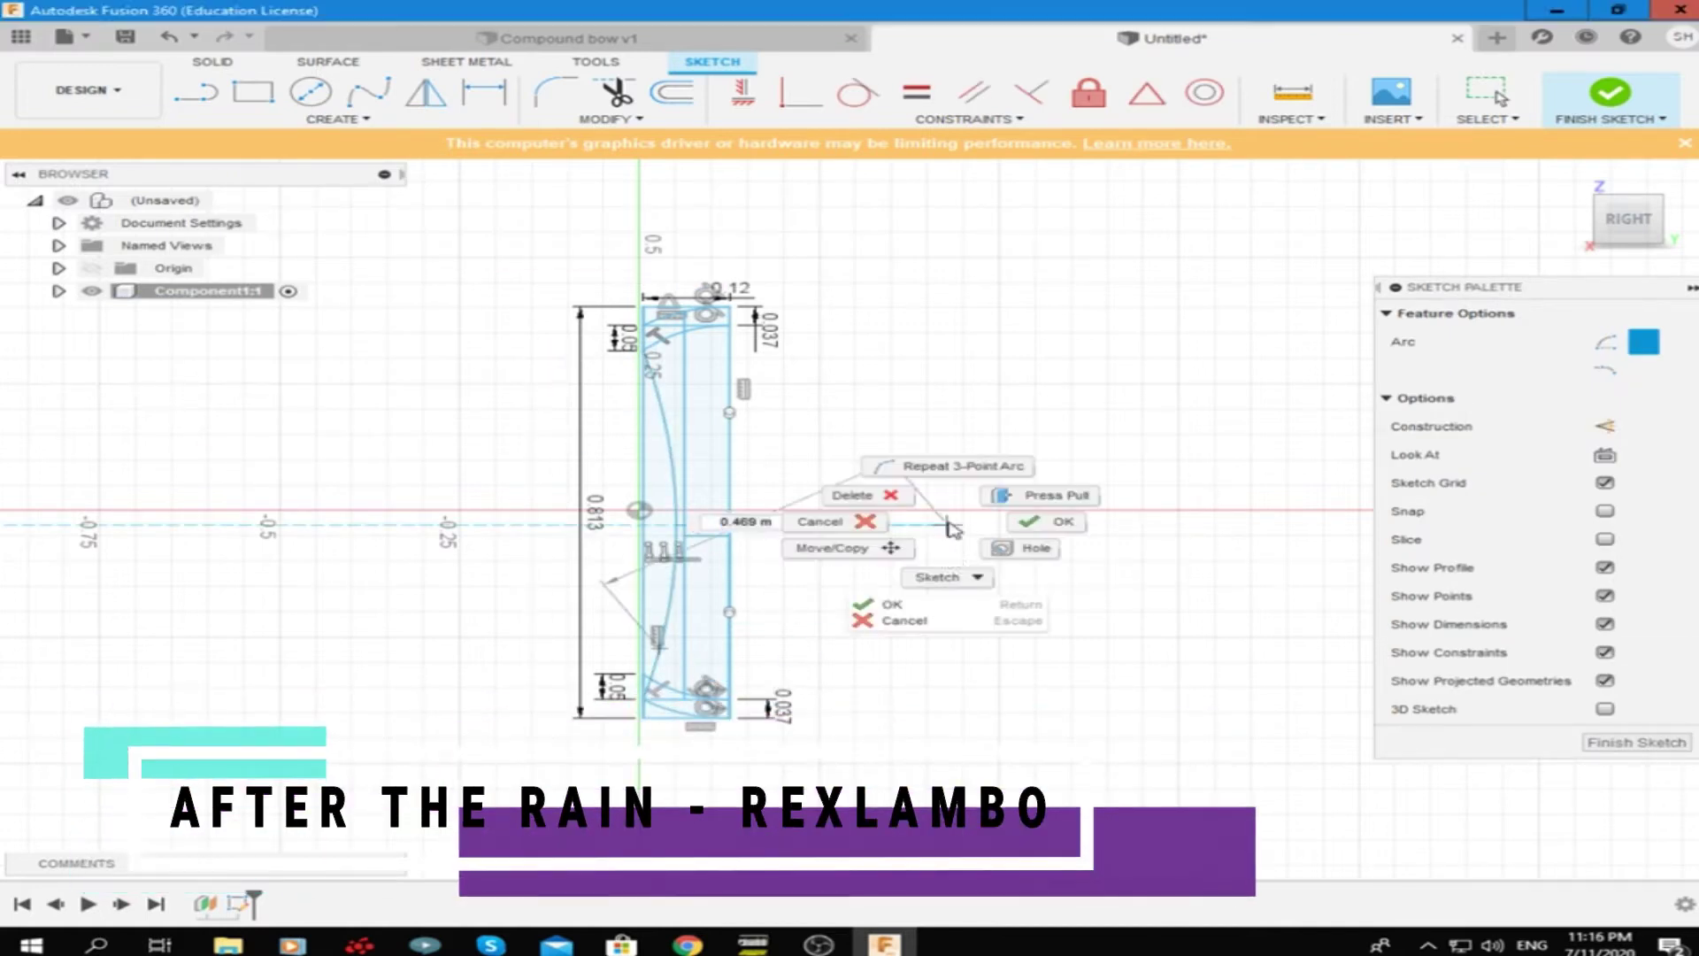
pyautogui.click(1018, 523)
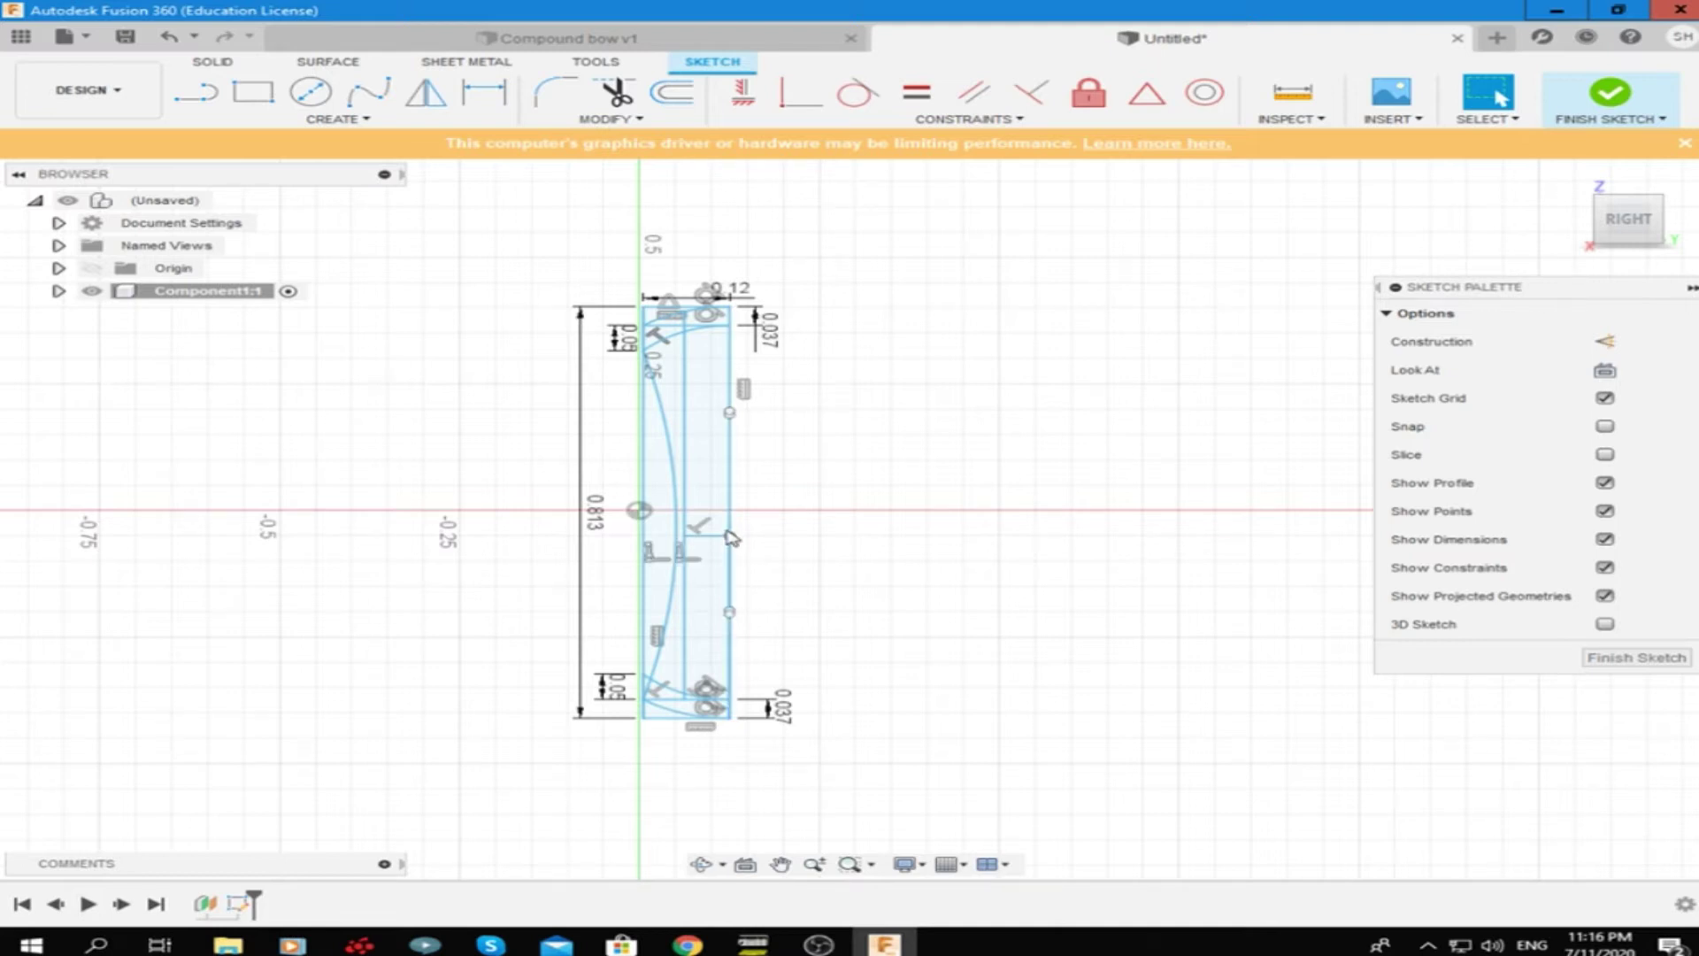
pyautogui.click(196, 92)
pyautogui.click(684, 535)
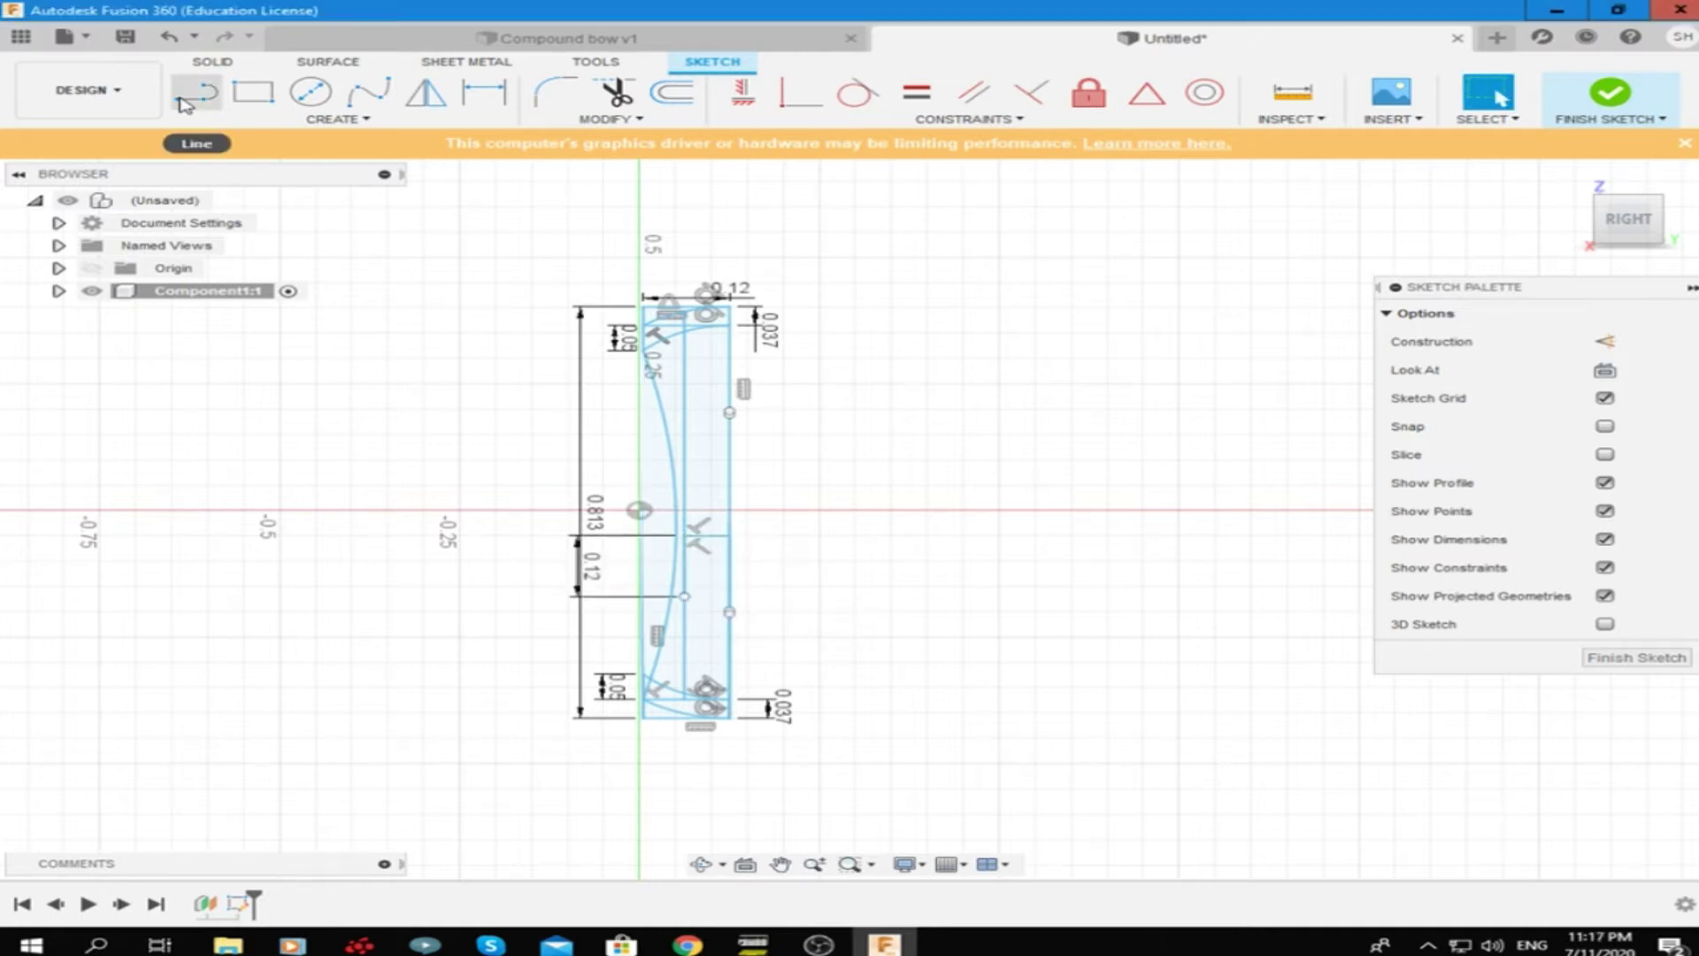
# Draw a short 0.12 vertical line on the right, just below the limb's midpoint
pyautogui.click(686, 597)
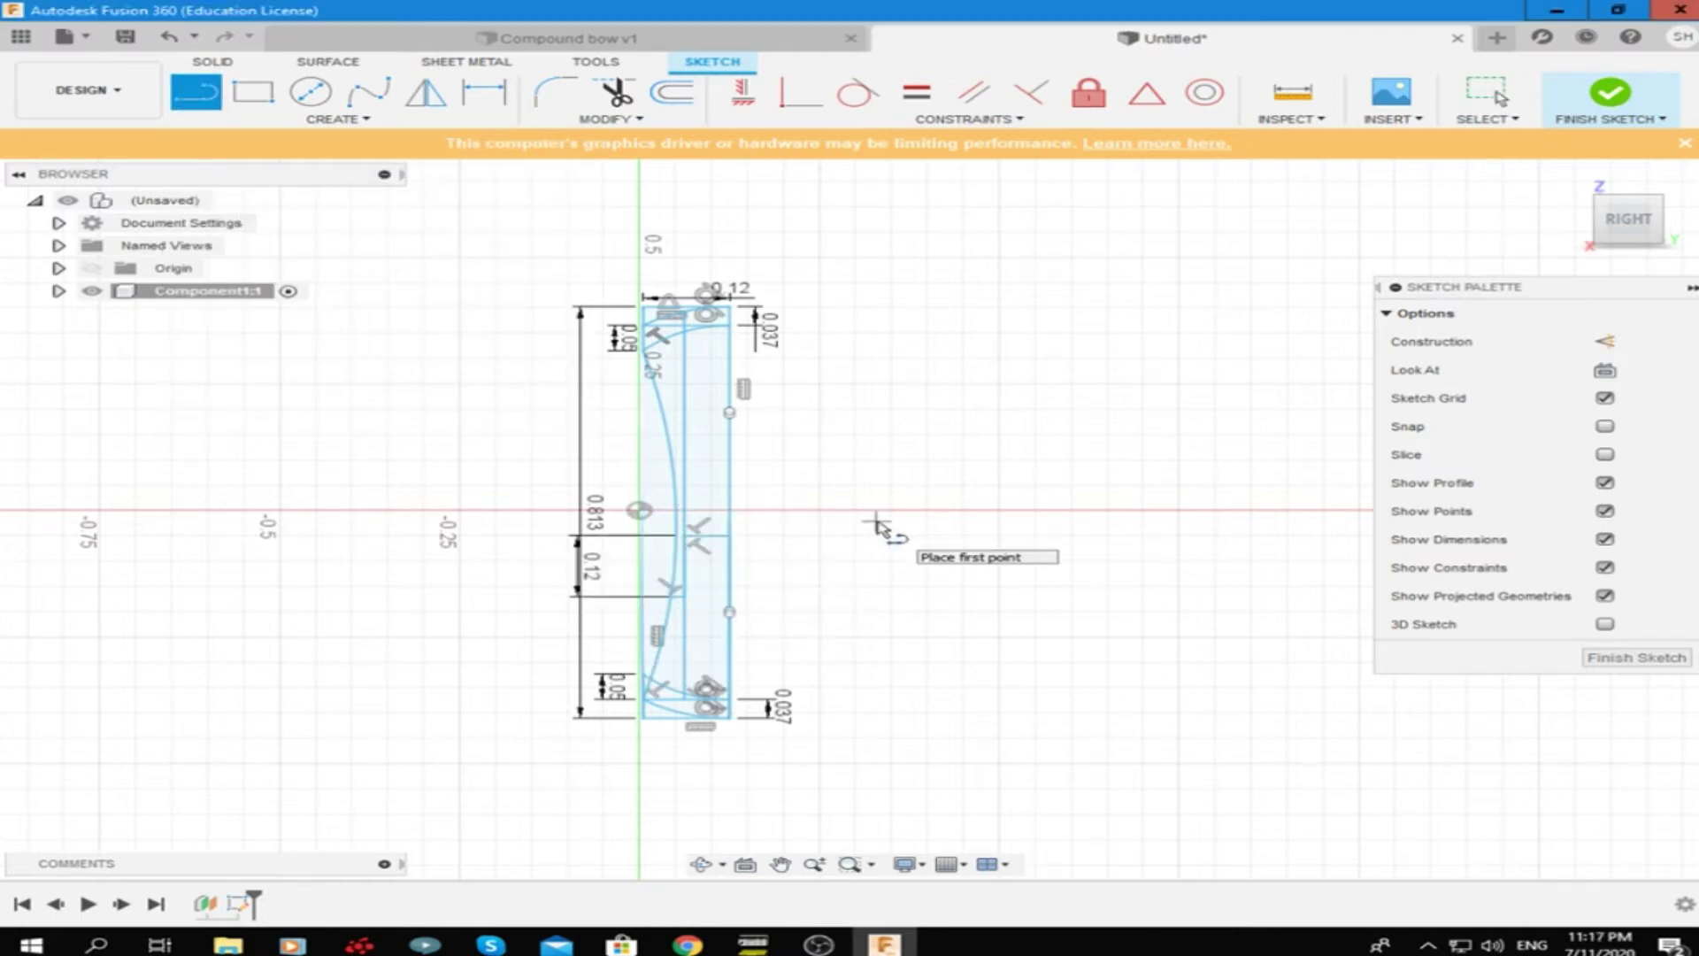
pyautogui.press('Escape')
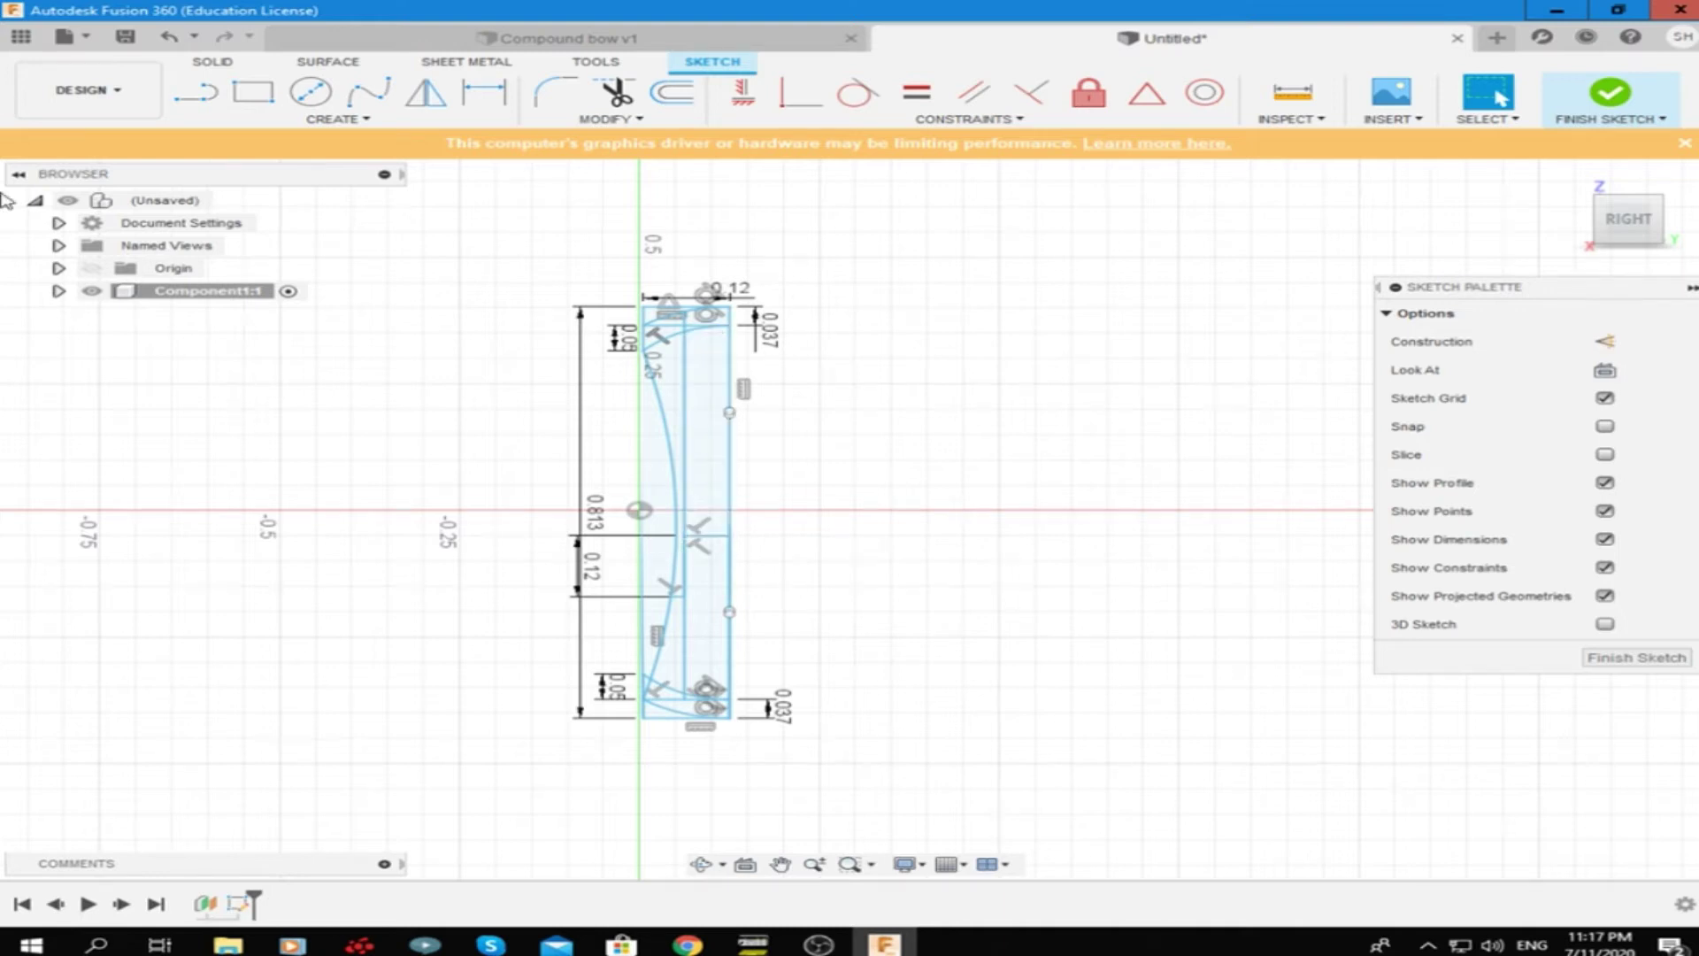
pyautogui.press('l')
pyautogui.scroll(3, 751, 543)
pyautogui.click(773, 536)
pyautogui.scroll(2, 777, 633)
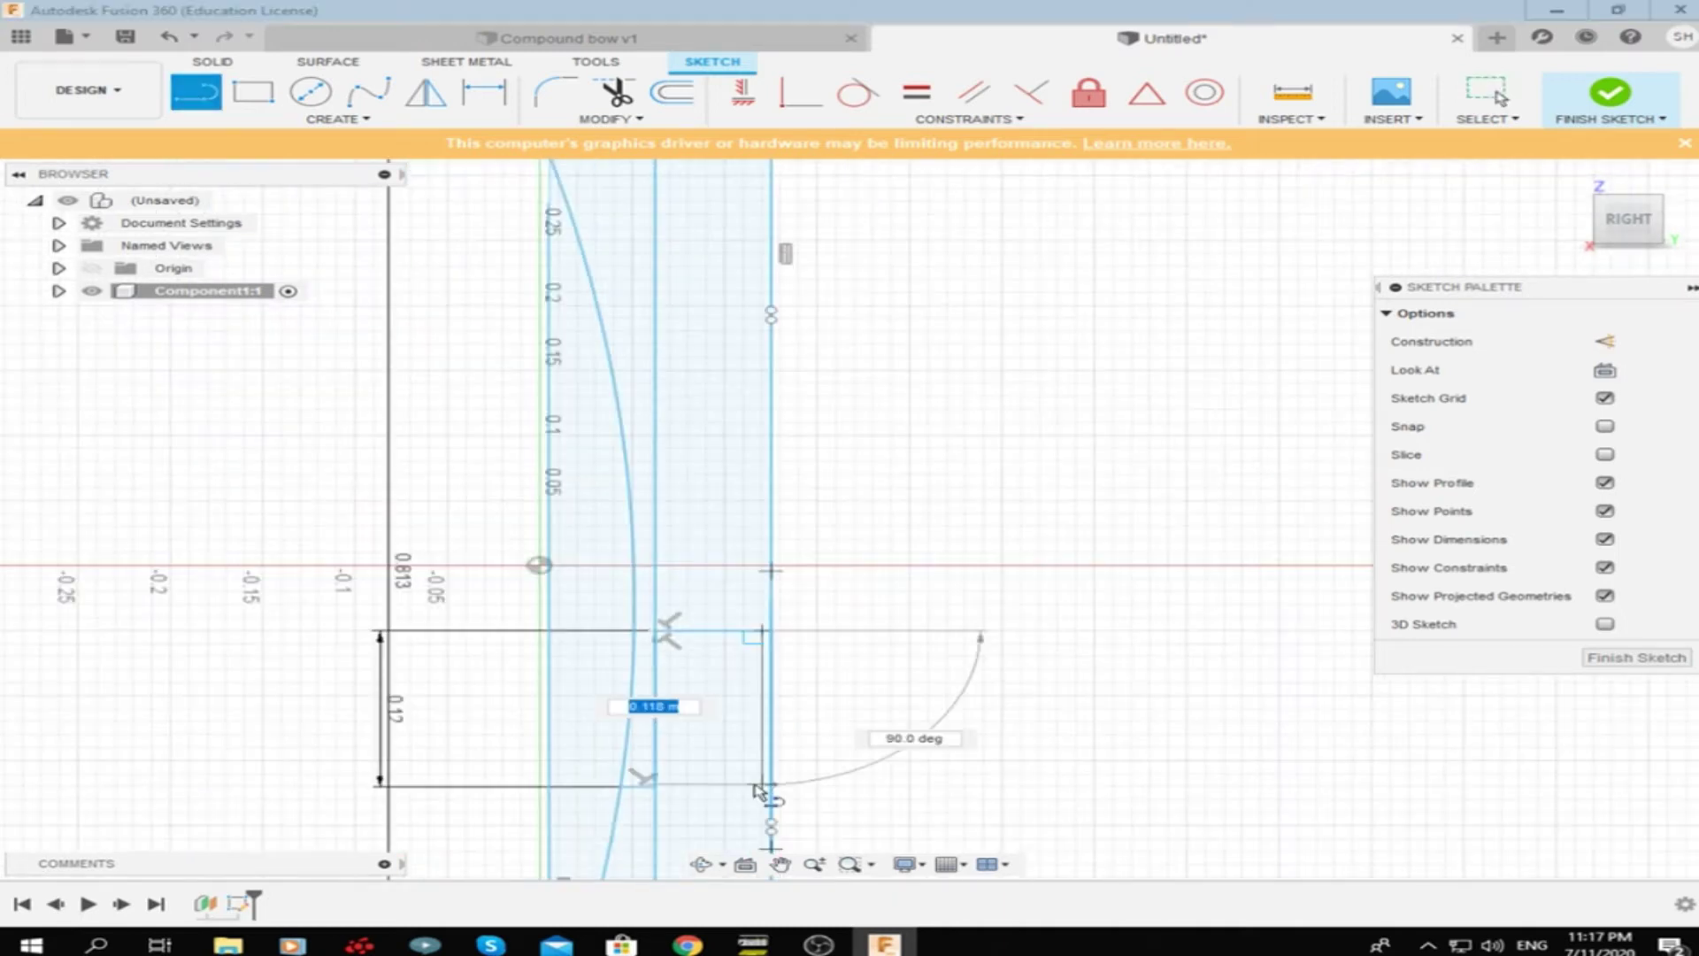
pyautogui.scroll(2, 743, 797)
pyautogui.click(759, 796)
pyautogui.scroll(-3, 808, 800)
pyautogui.rightClick(934, 490)
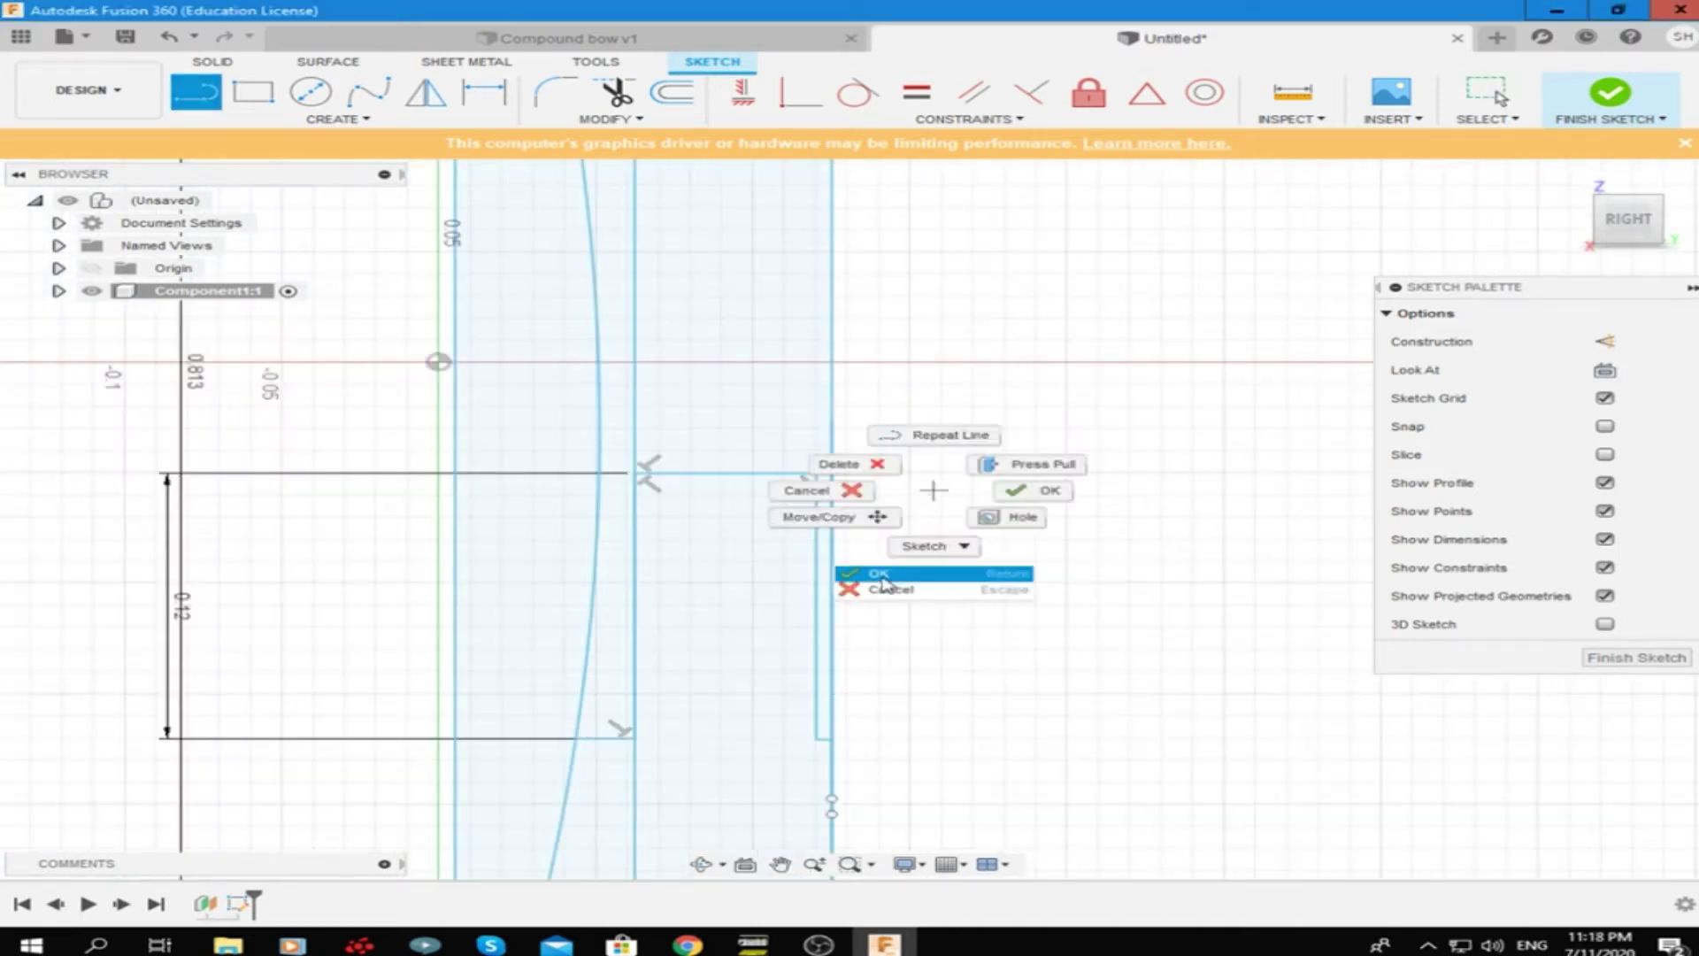
pyautogui.click(882, 573)
# Select the curved profile regions to check how the limb is now split
pyautogui.scroll(-5, 674, 466)
pyautogui.scroll(5, 672, 390)
pyautogui.scroll(-2, 708, 371)
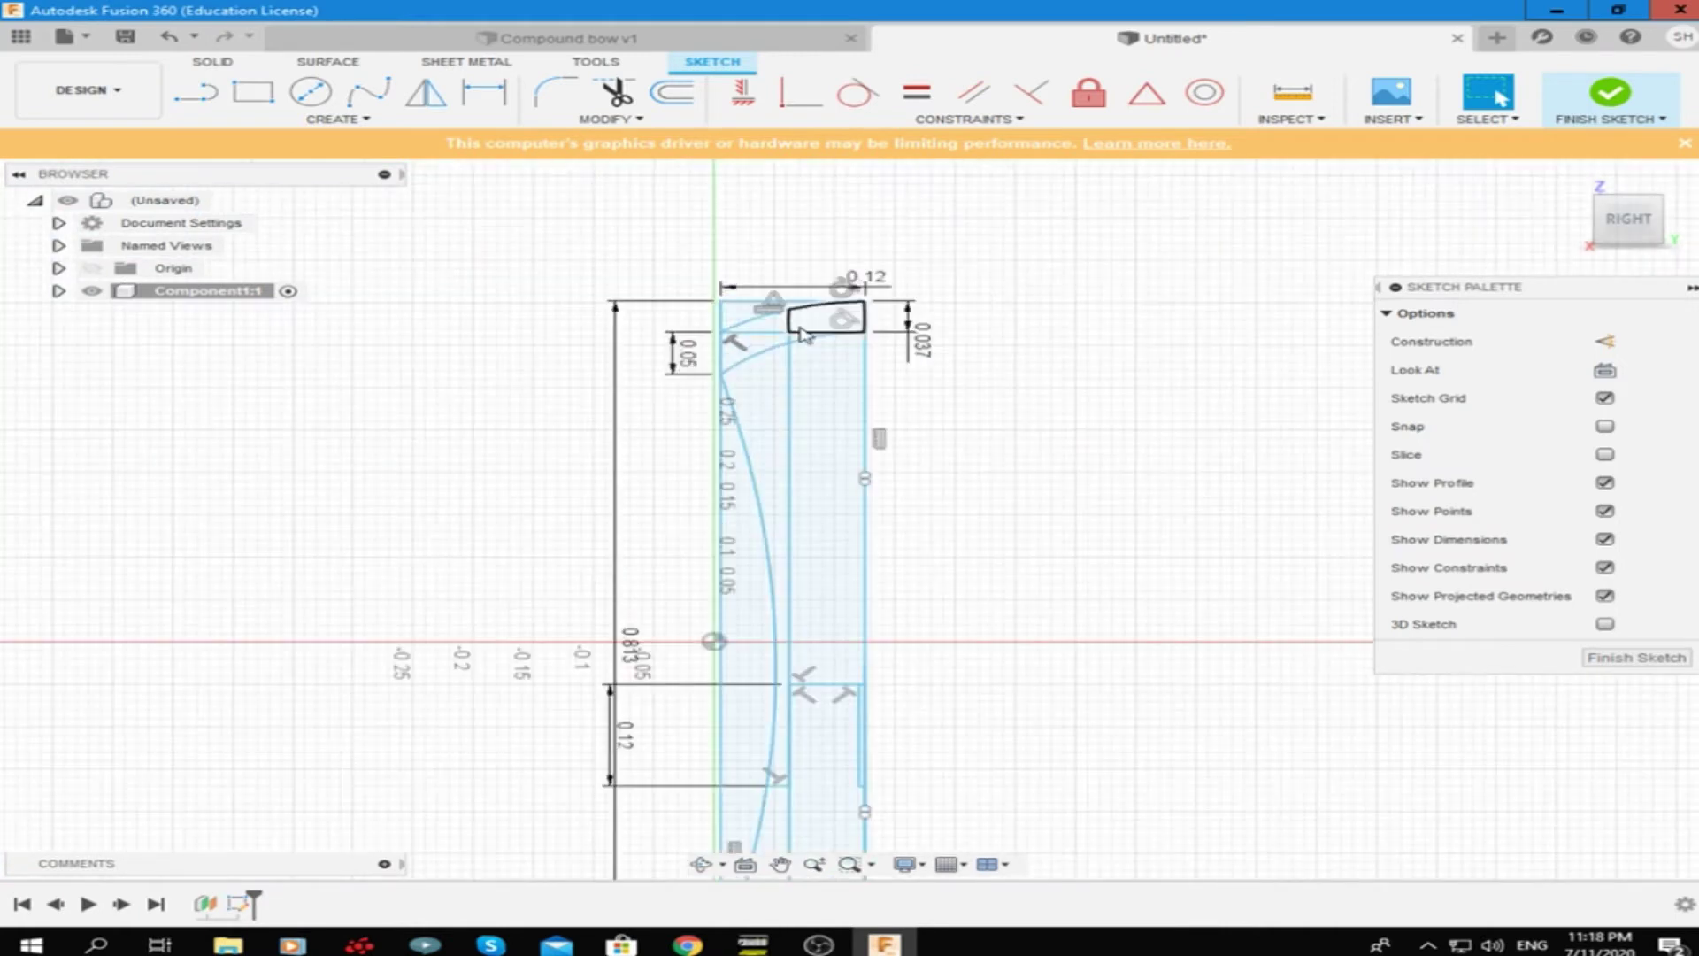
pyautogui.click(796, 340)
pyautogui.scroll(2, 812, 345)
pyautogui.scroll(-3, 812, 345)
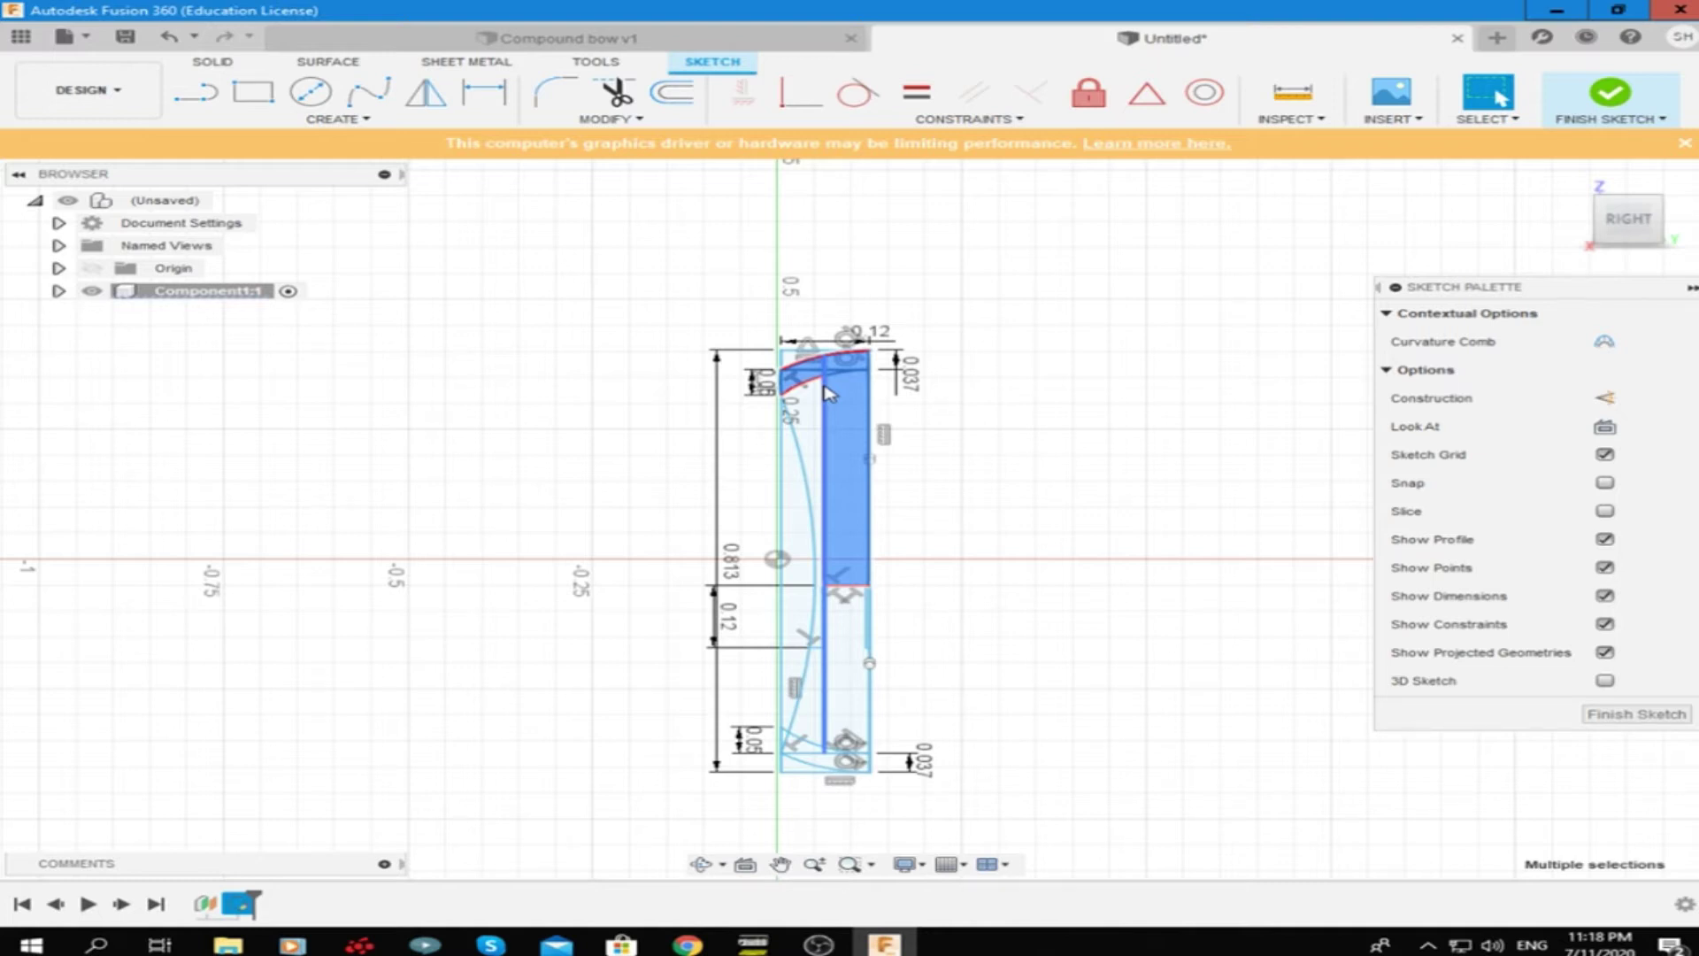
pyautogui.click(338, 119)
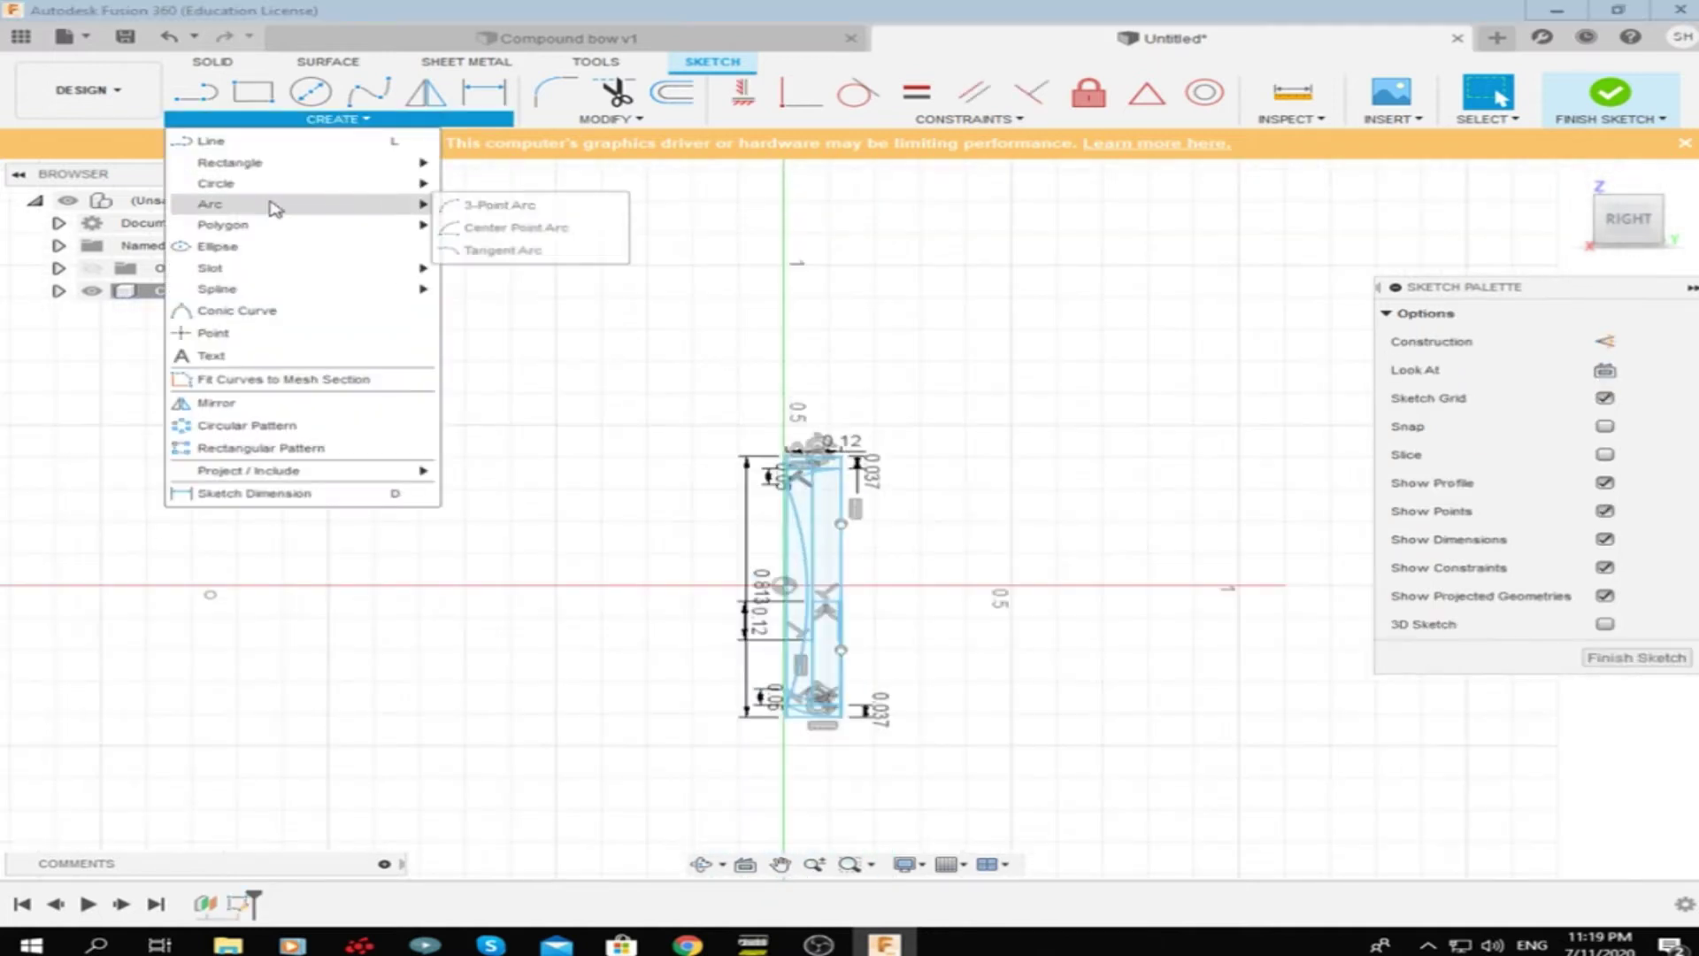
pyautogui.click(504, 204)
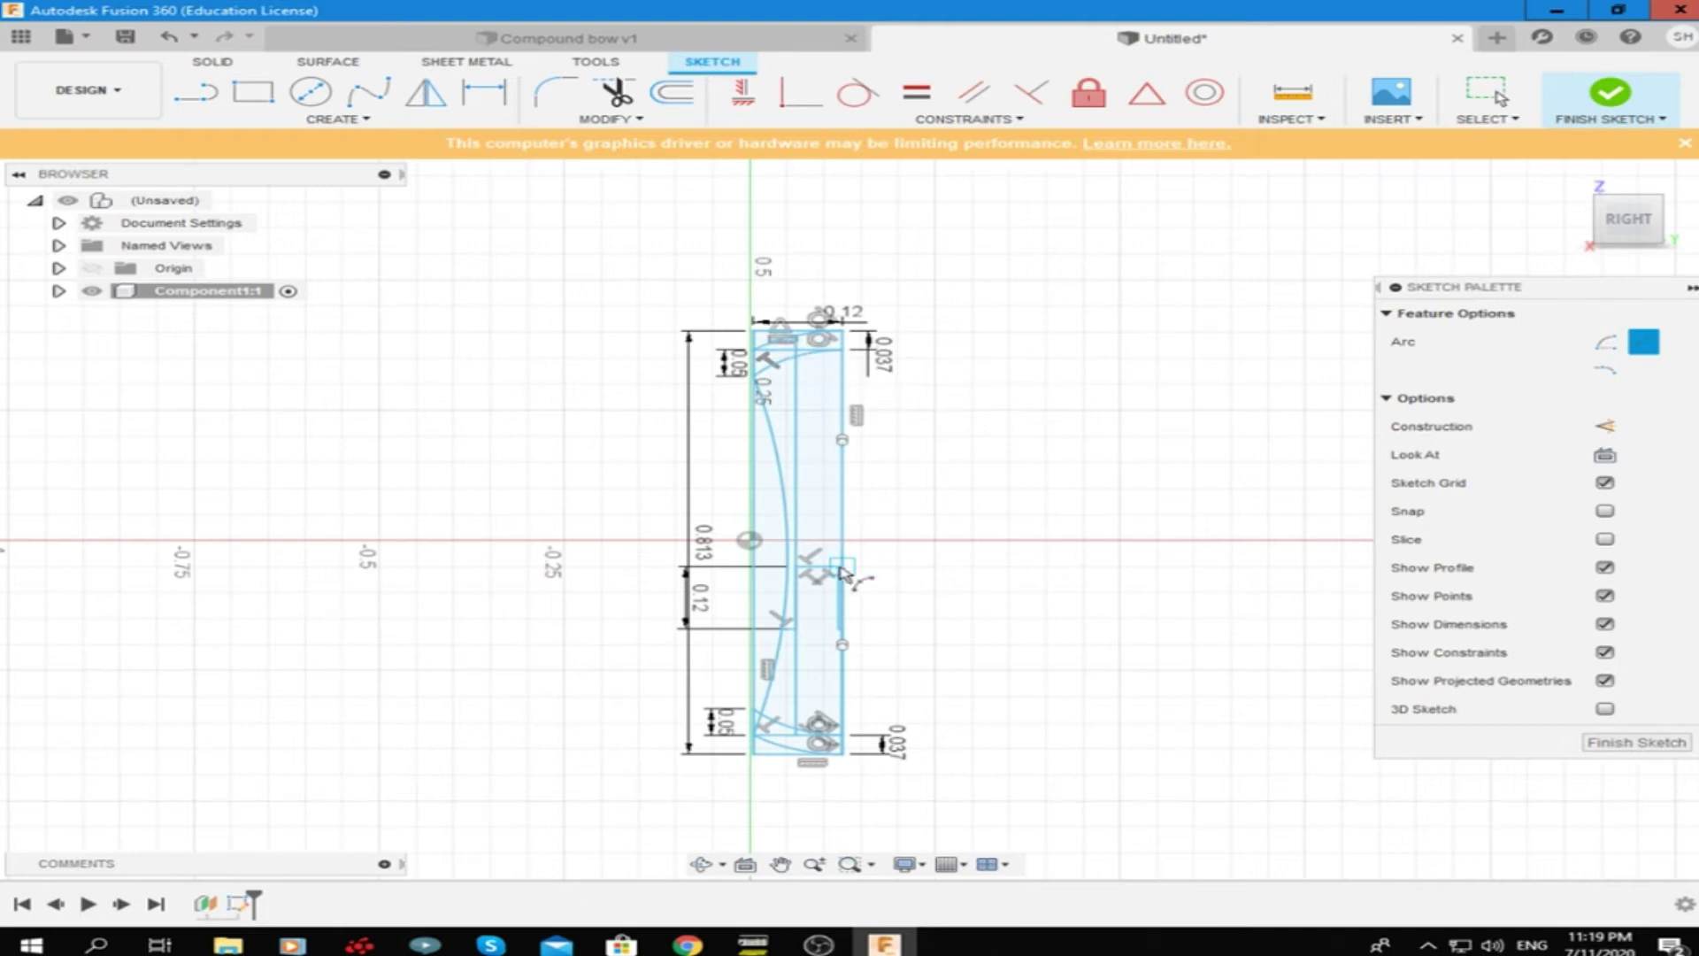
pyautogui.click(801, 741)
pyautogui.click(795, 348)
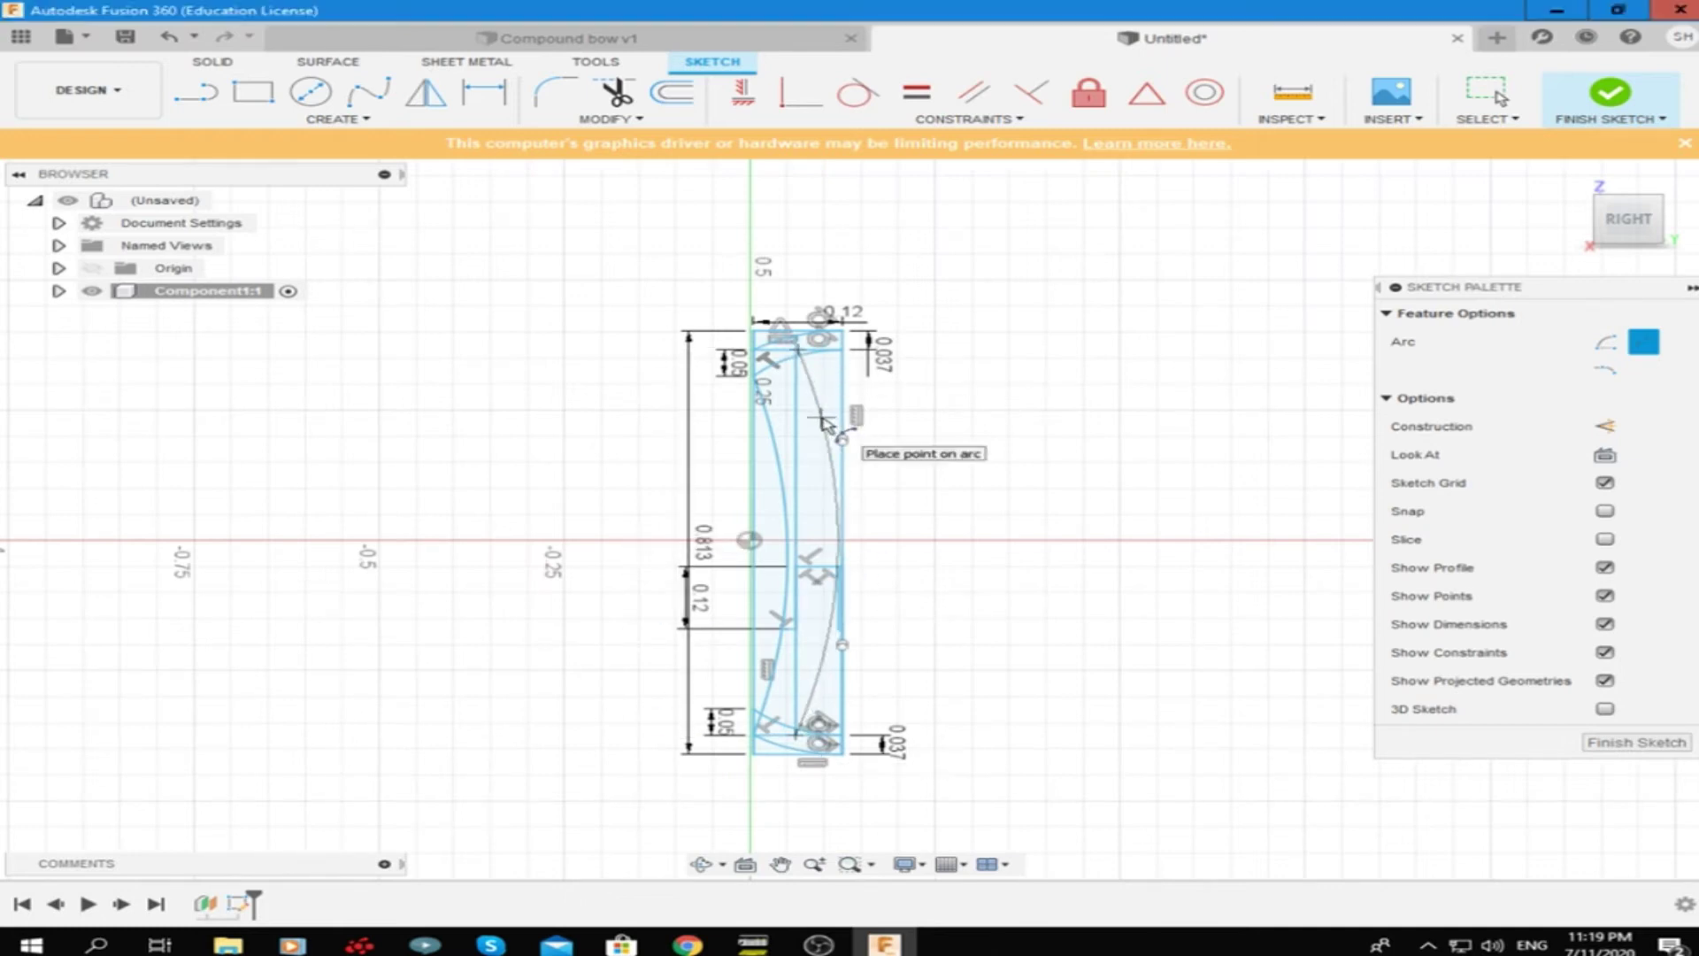
pyautogui.press('l')
pyautogui.scroll(5, 807, 648)
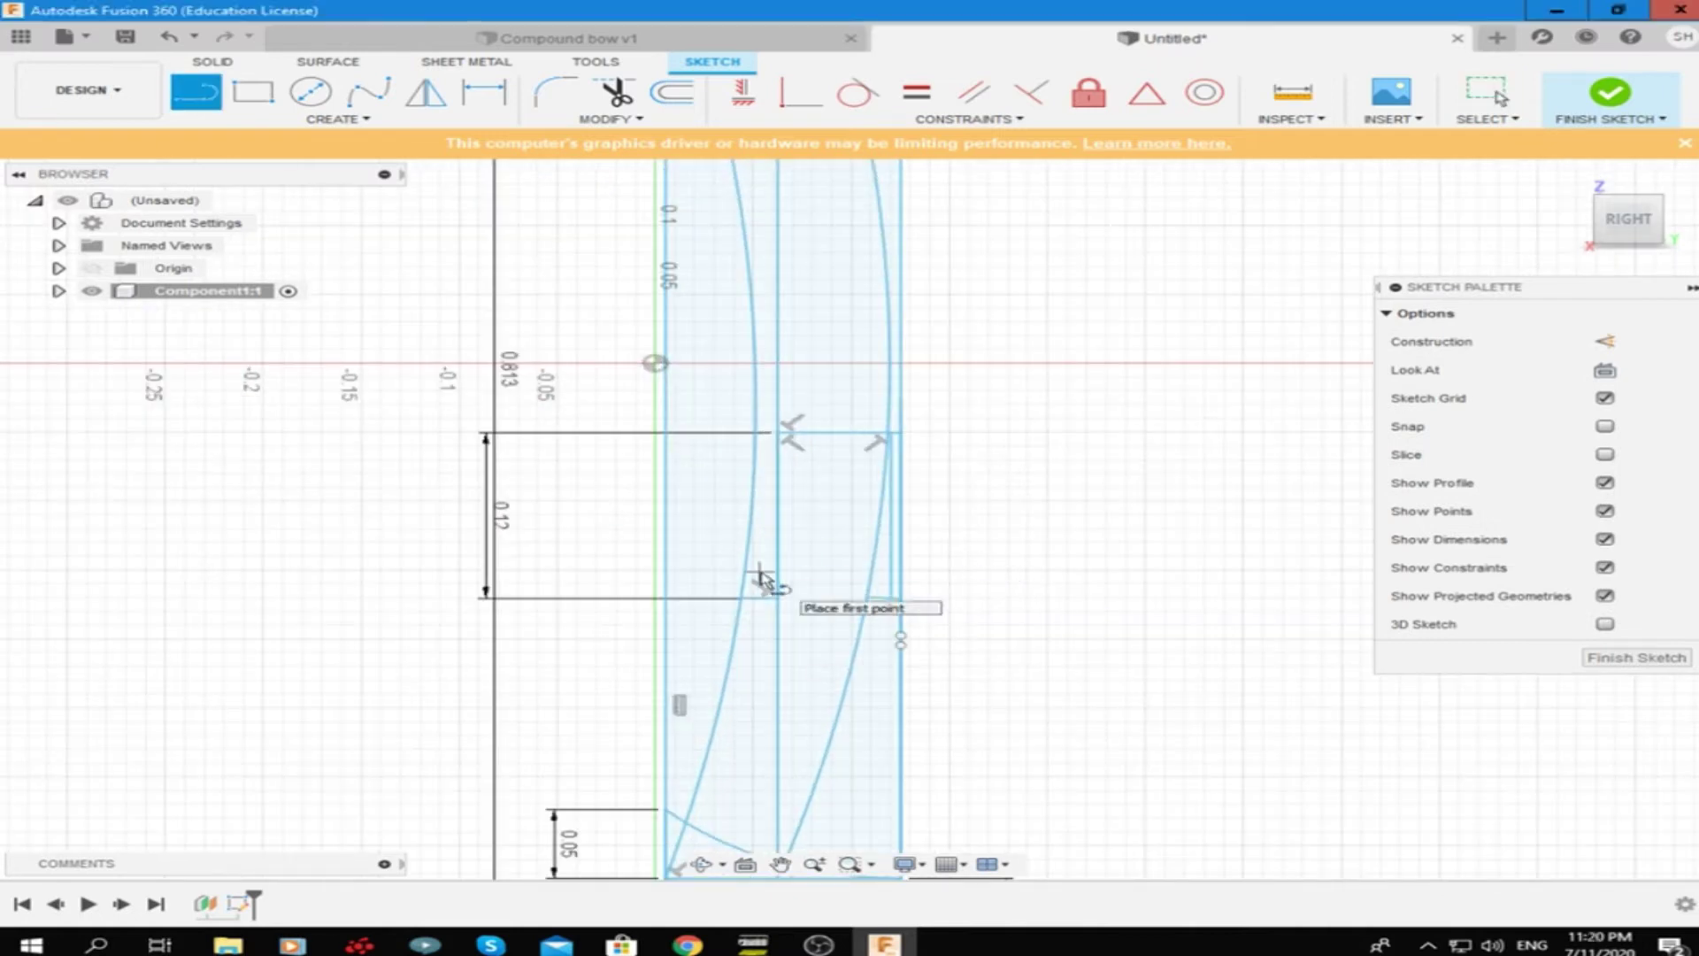
pyautogui.scroll(-3, 941, 543)
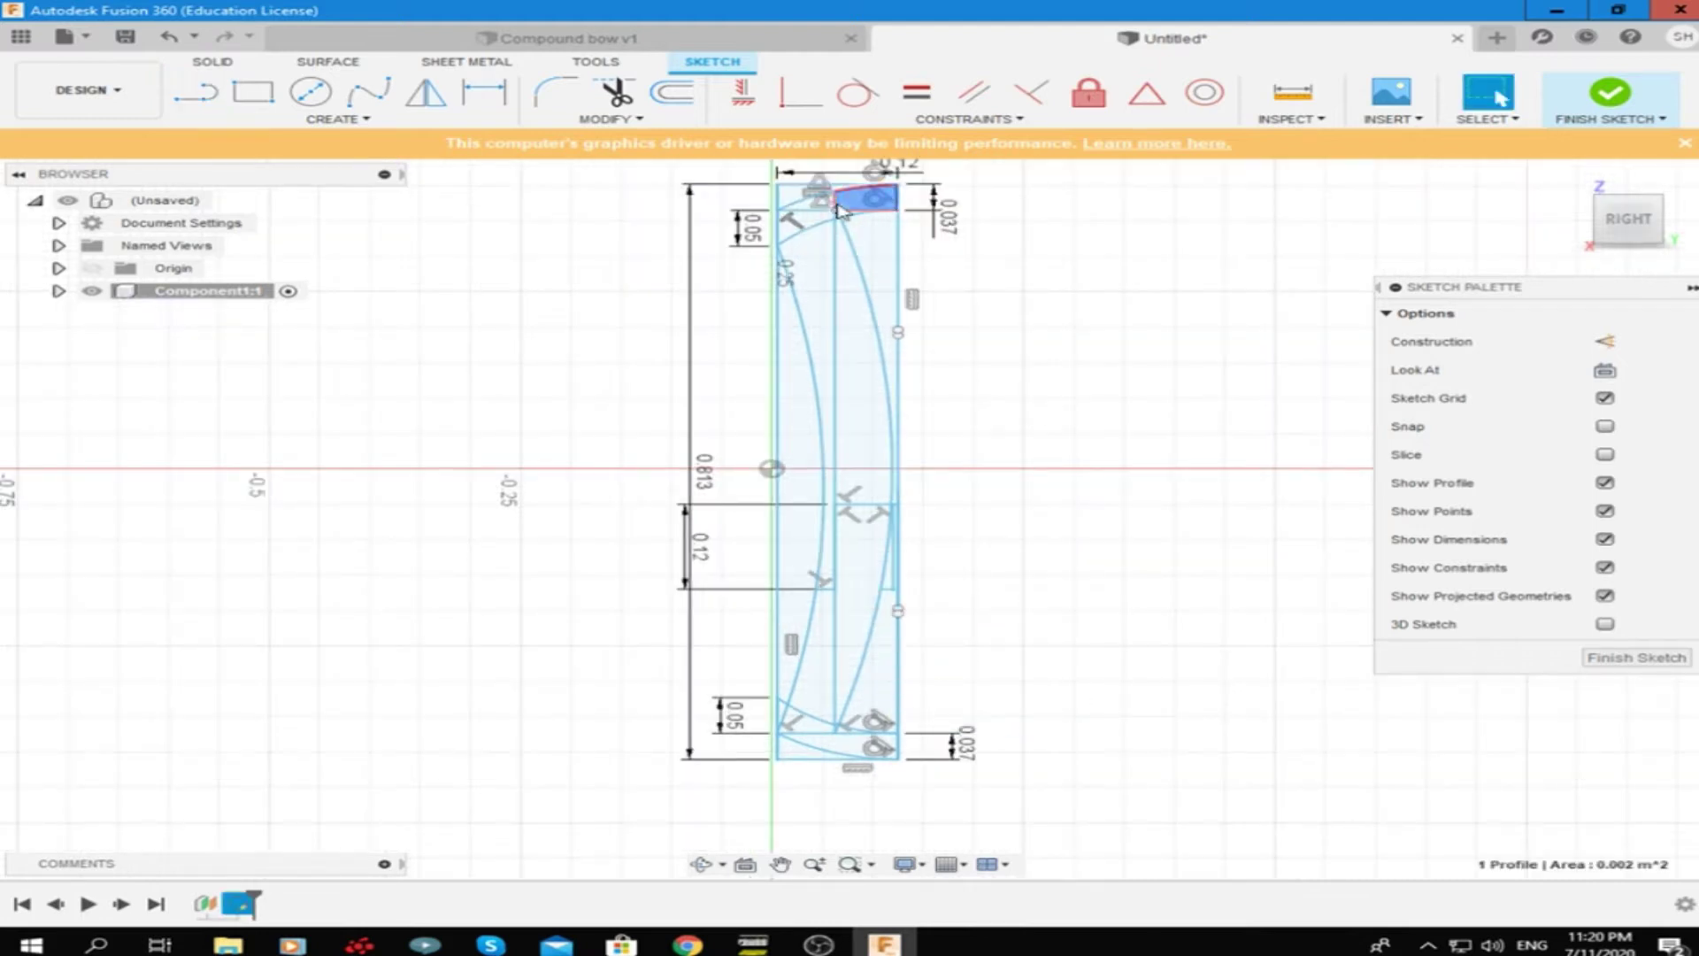
pyautogui.scroll(5, 838, 210)
pyautogui.scroll(-5, 929, 292)
pyautogui.scroll(3, 920, 708)
pyautogui.scroll(-3, 920, 714)
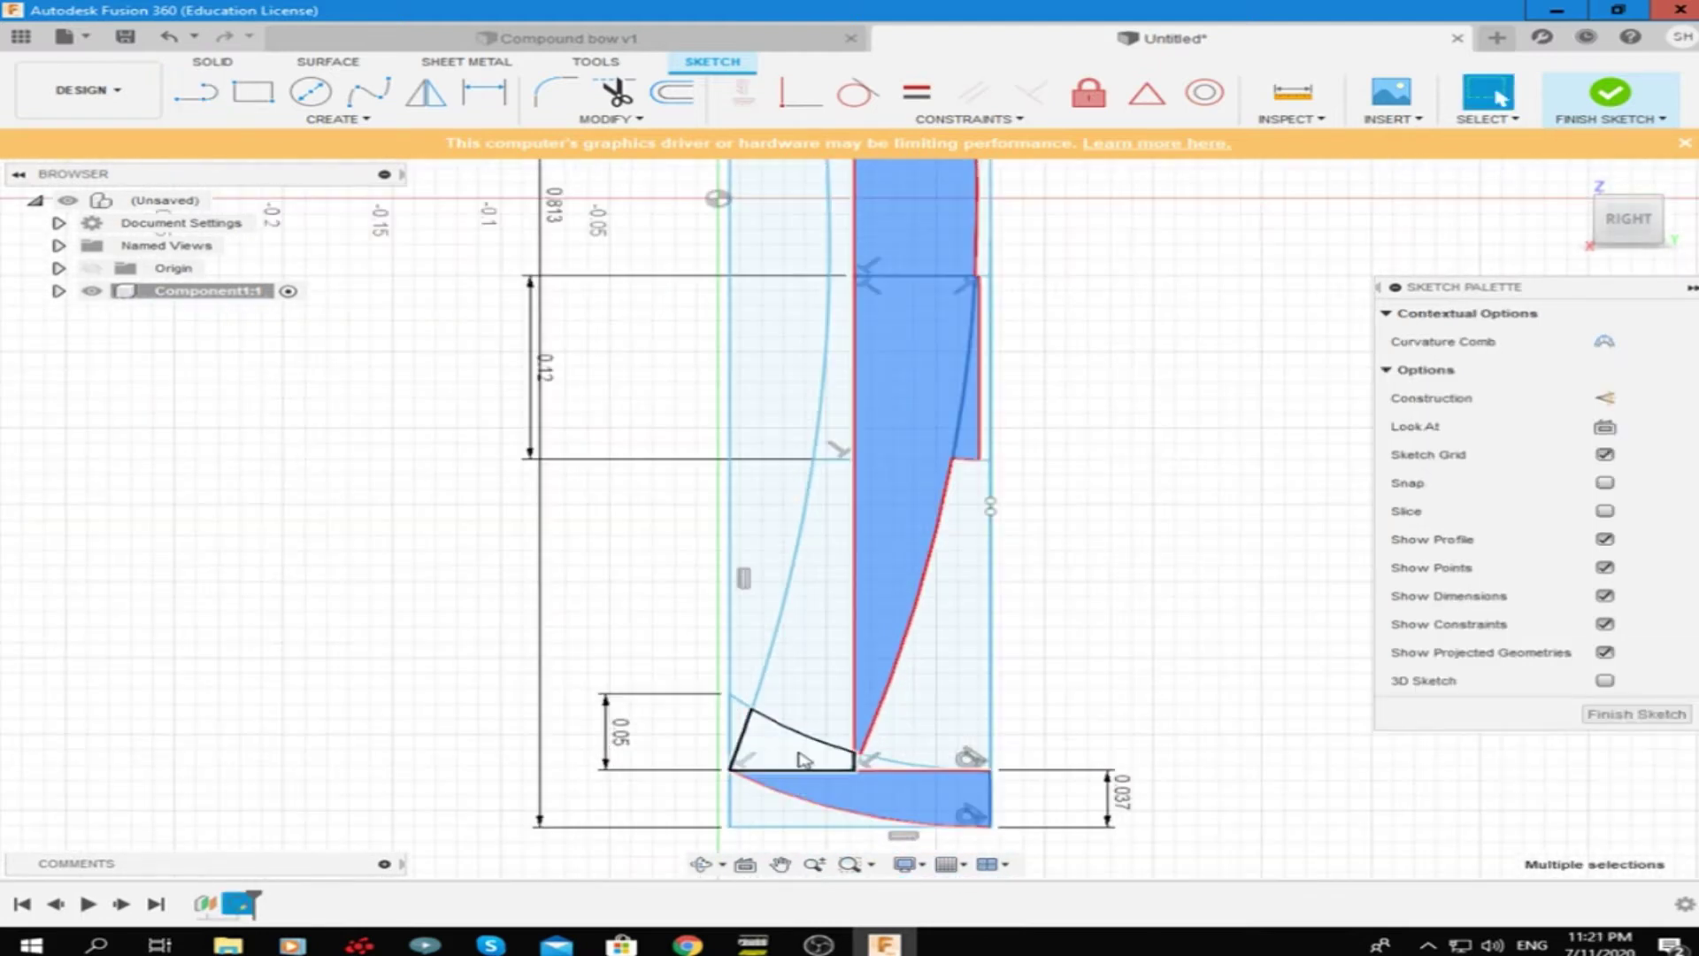
pyautogui.scroll(5, 920, 715)
pyautogui.scroll(-3, 686, 352)
pyautogui.scroll(-3, 686, 352)
pyautogui.scroll(5, 676, 522)
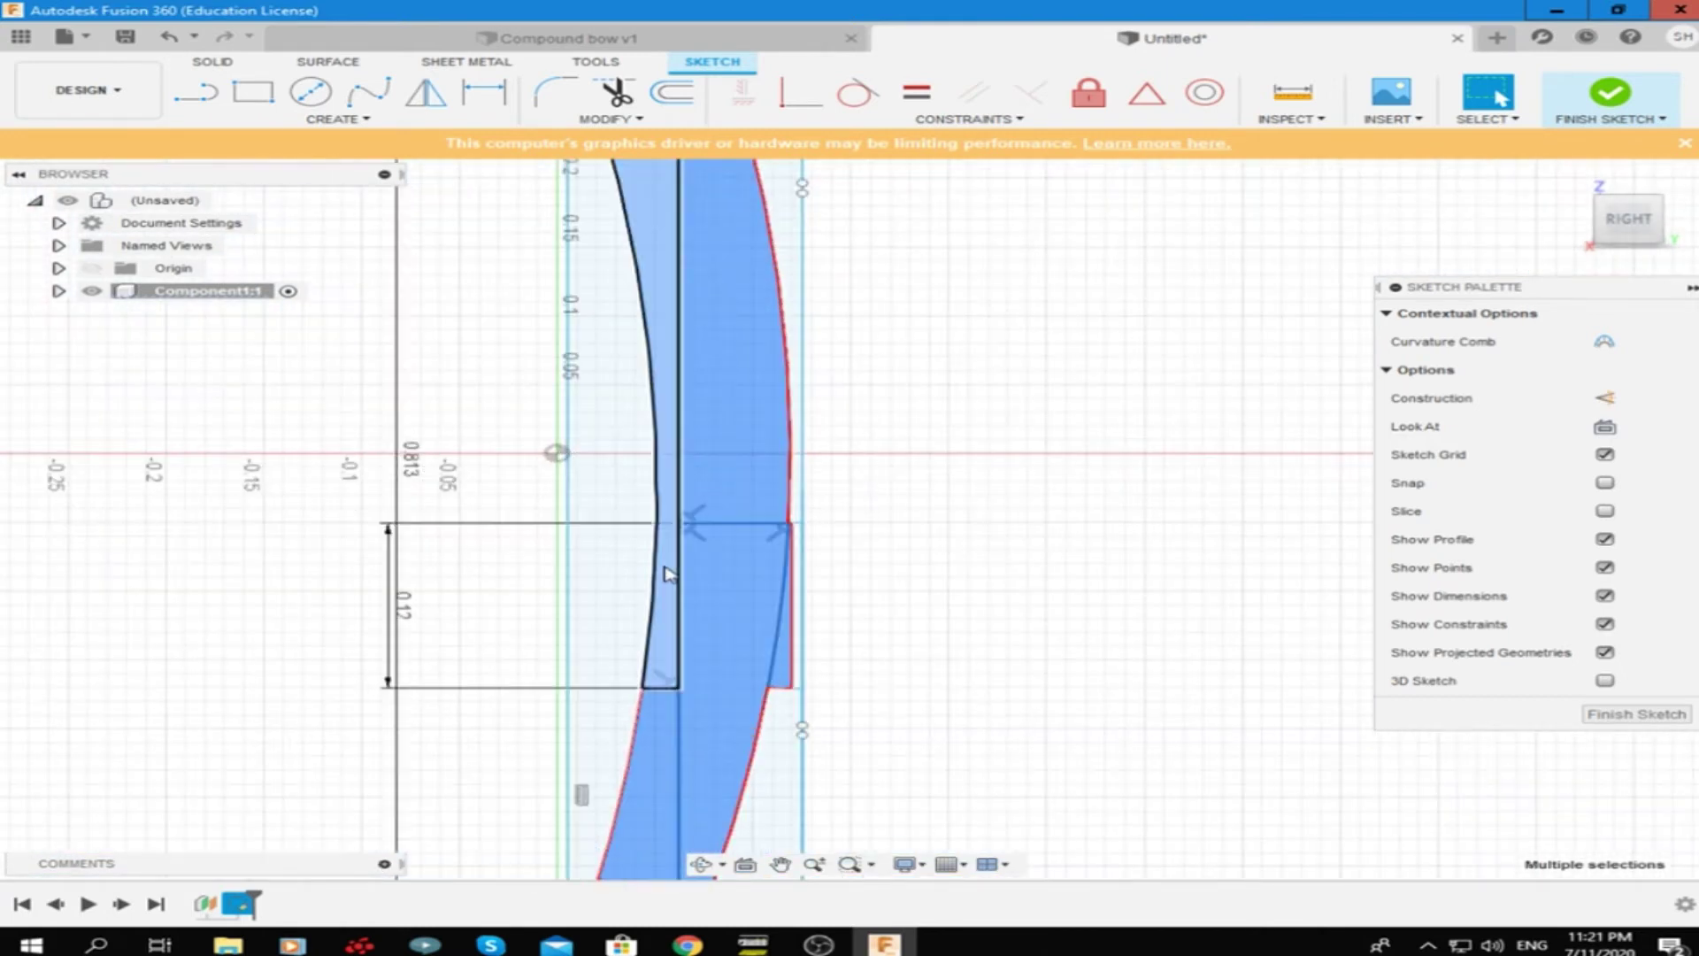
pyautogui.scroll(-5, 699, 530)
pyautogui.scroll(6, 708, 540)
pyautogui.rightClick(1062, 486)
pyautogui.click(789, 462)
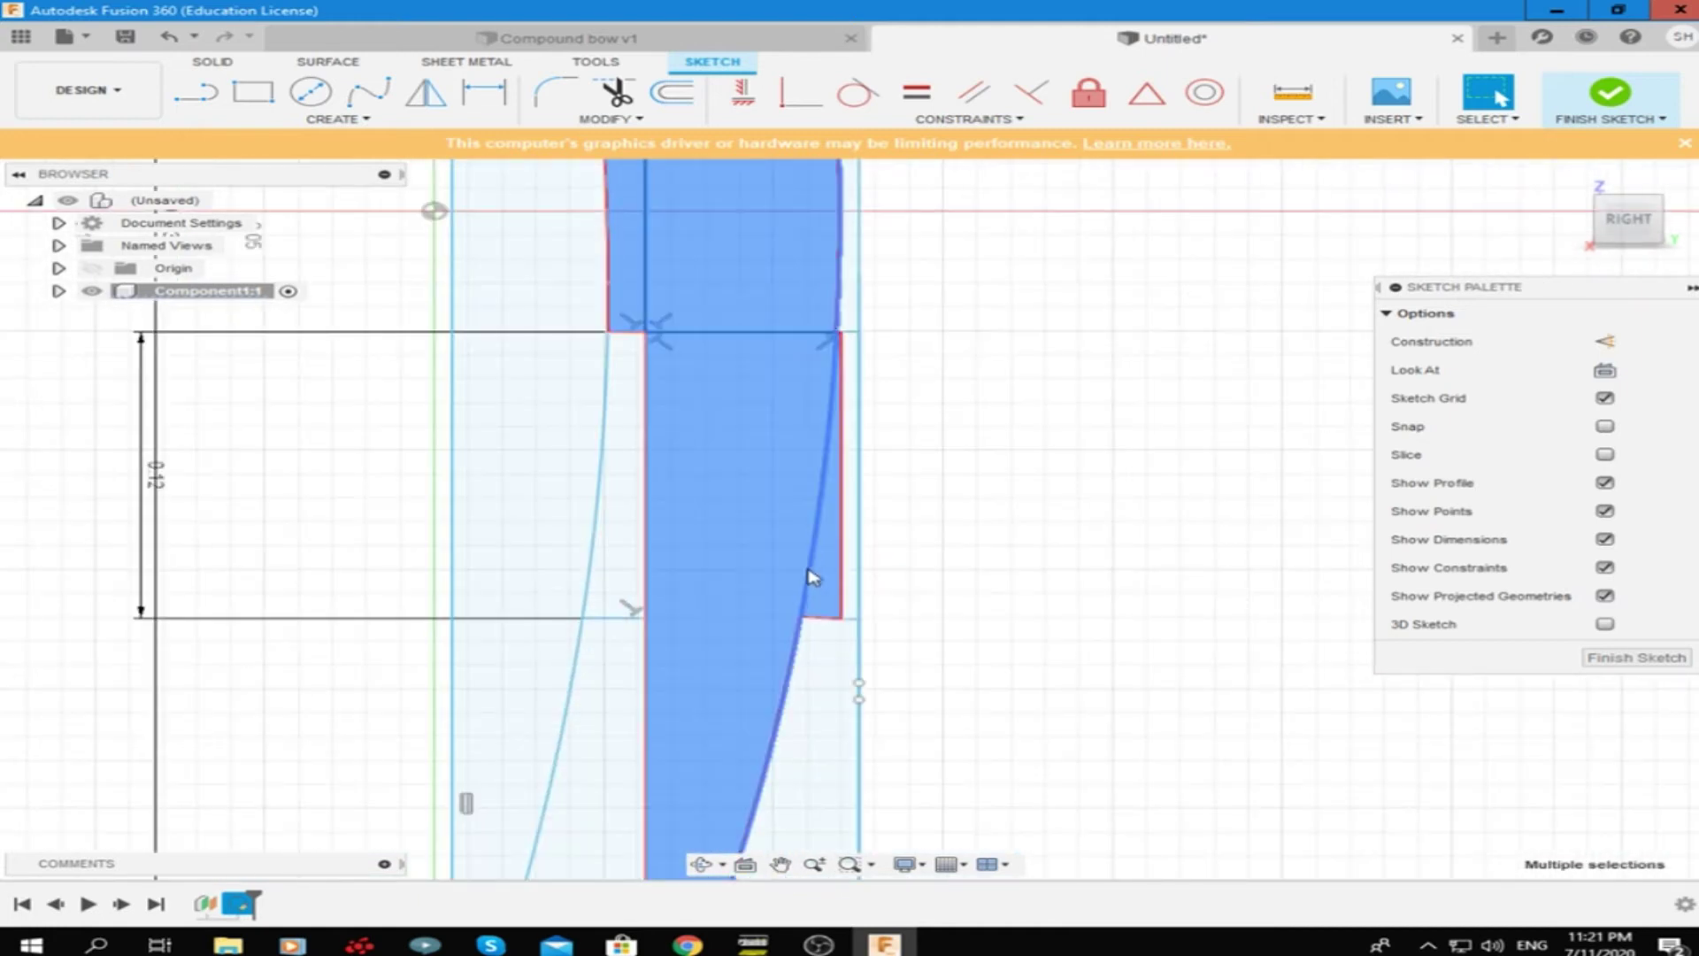
pyautogui.scroll(-3, 841, 505)
pyautogui.scroll(-2, 796, 575)
pyautogui.scroll(5, 663, 652)
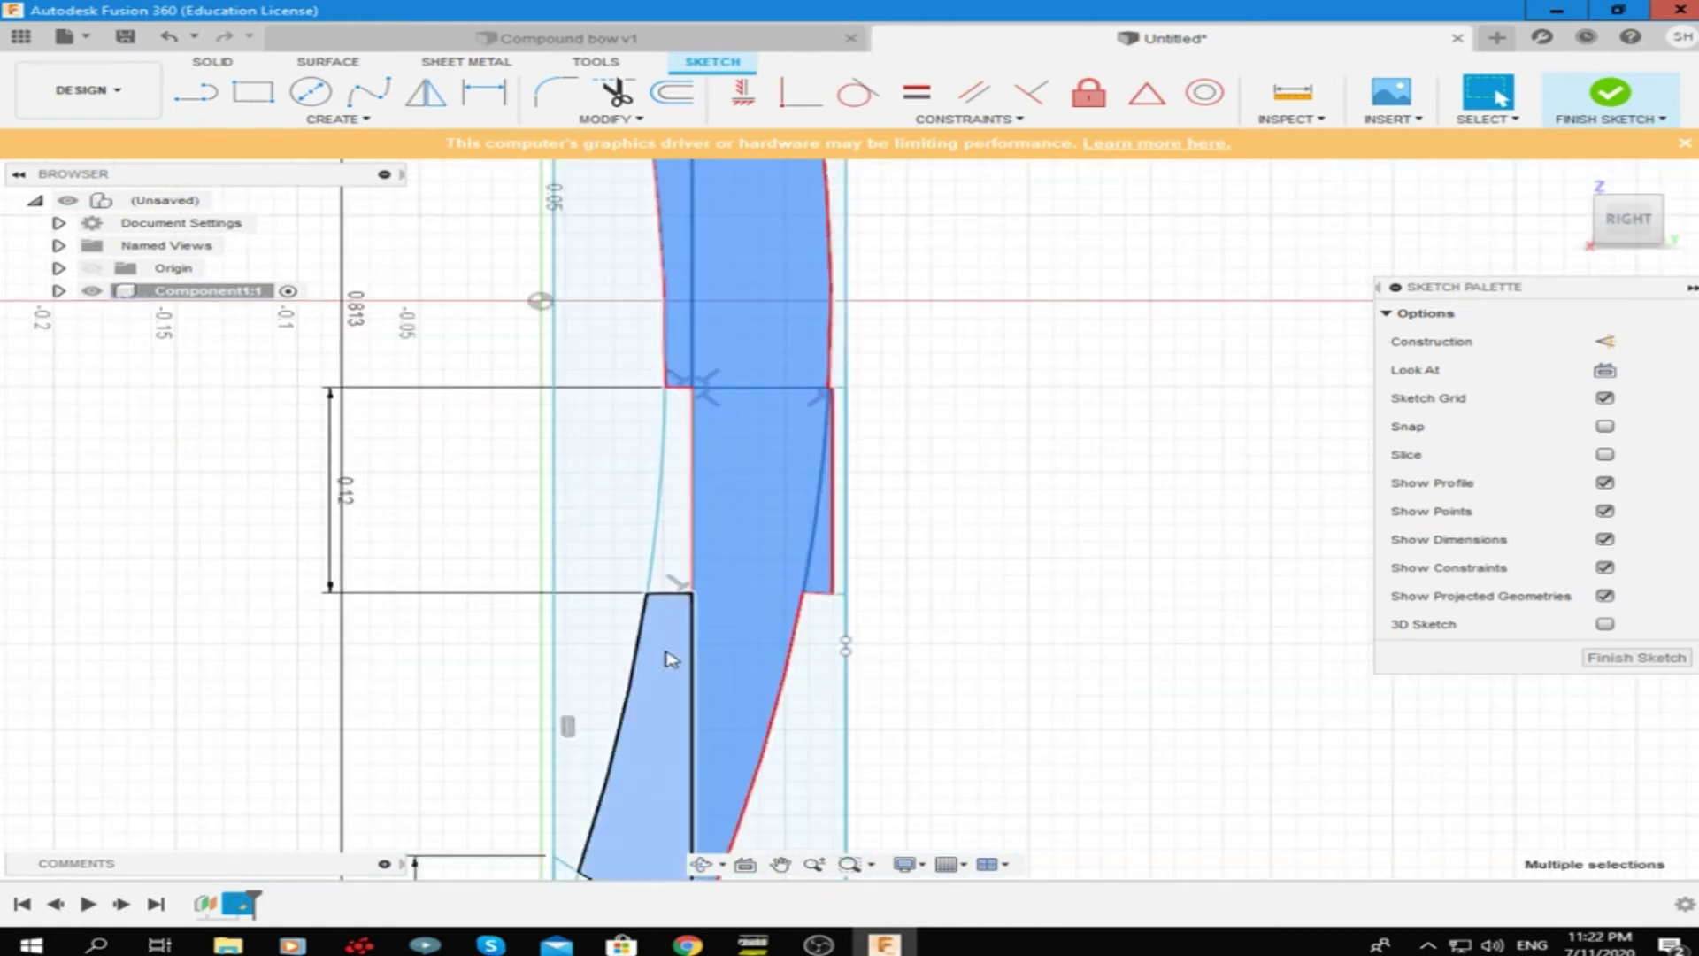
pyautogui.scroll(2, 762, 823)
pyautogui.scroll(-5, 885, 707)
pyautogui.scroll(3, 929, 626)
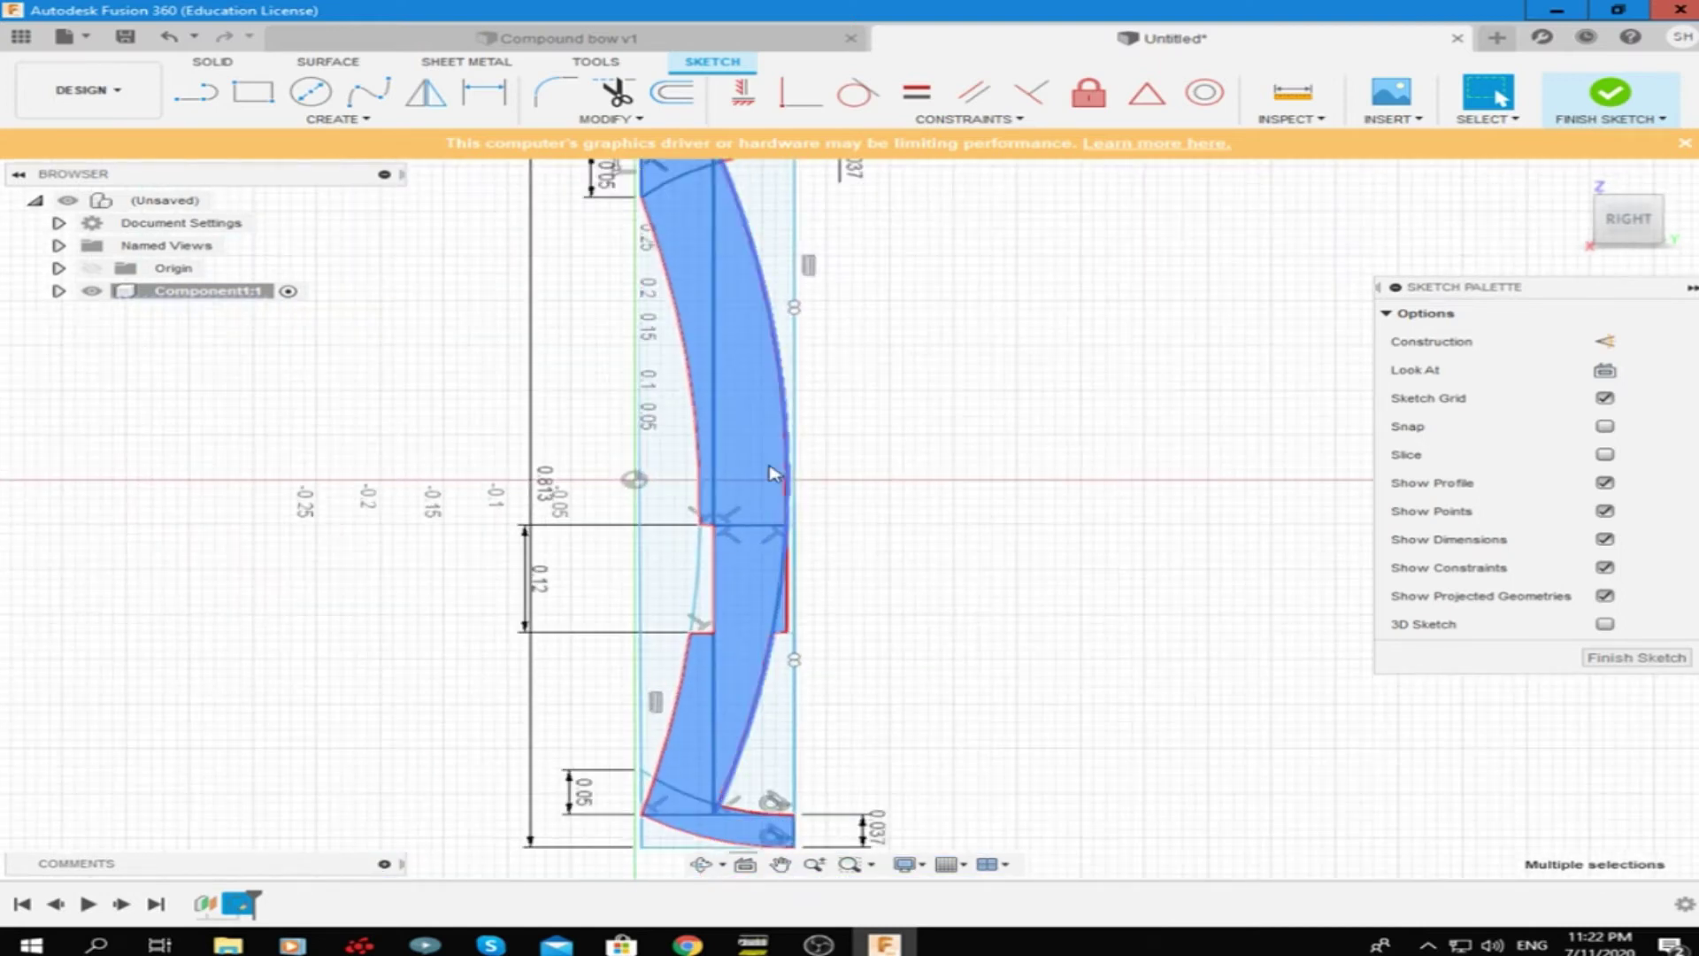
pyautogui.scroll(-2, 754, 504)
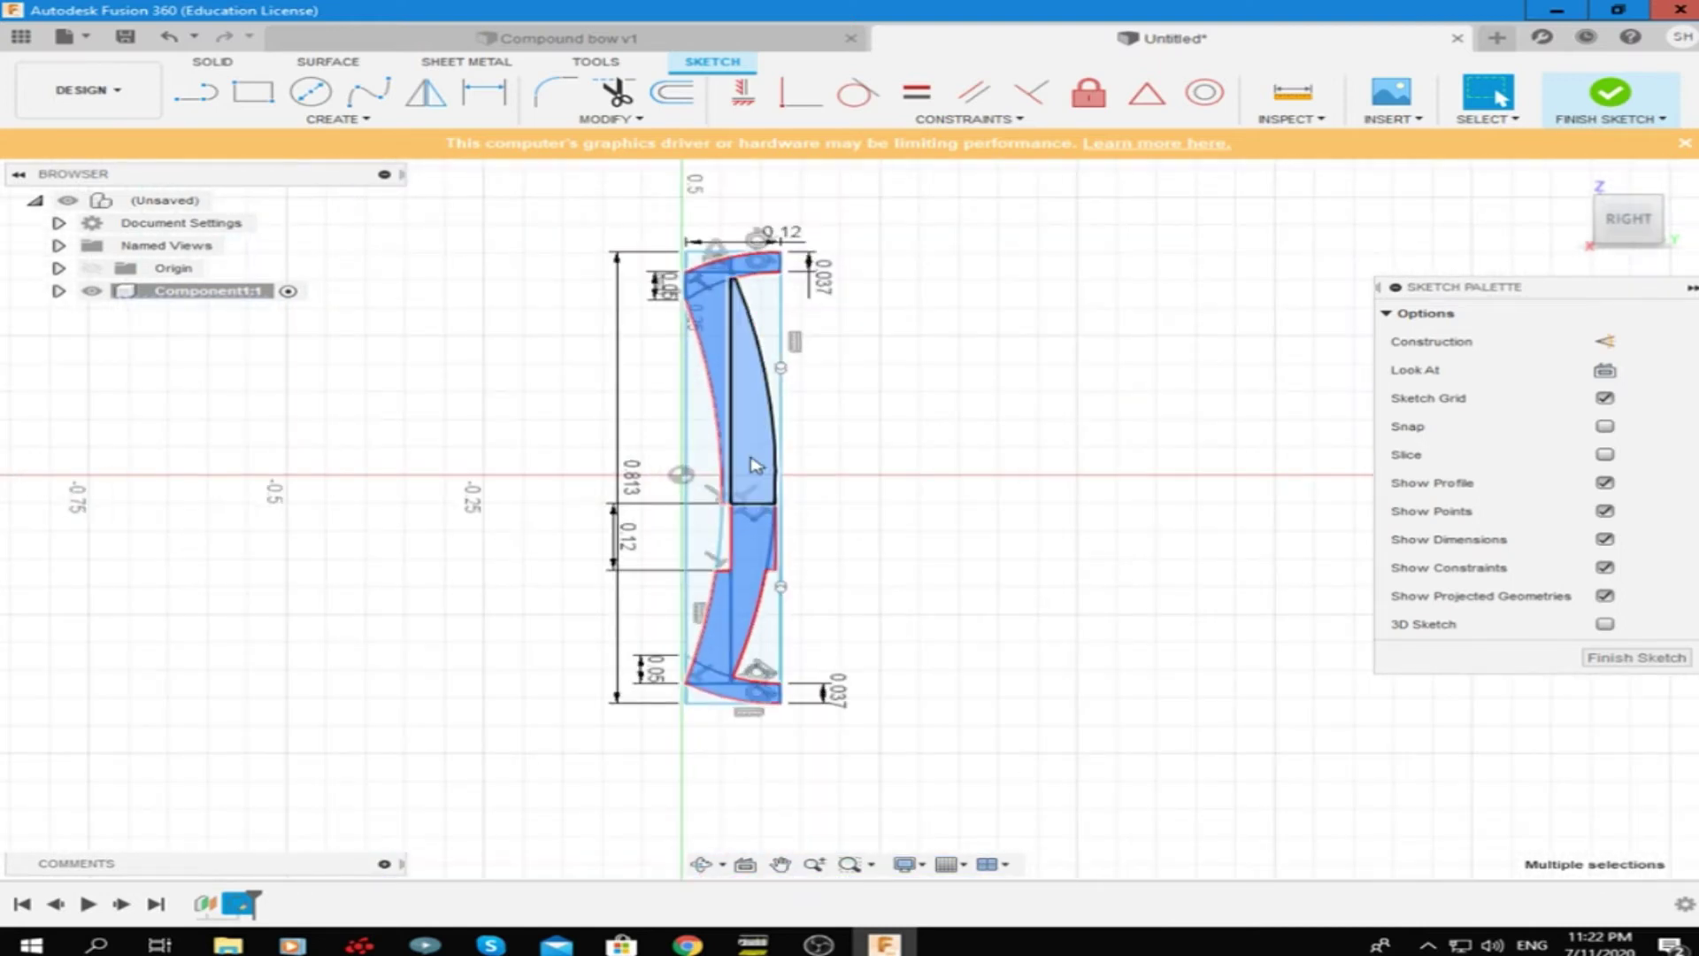
pyautogui.scroll(3, 743, 283)
pyautogui.scroll(-3, 752, 443)
pyautogui.scroll(4, 752, 672)
pyautogui.scroll(-1, 750, 690)
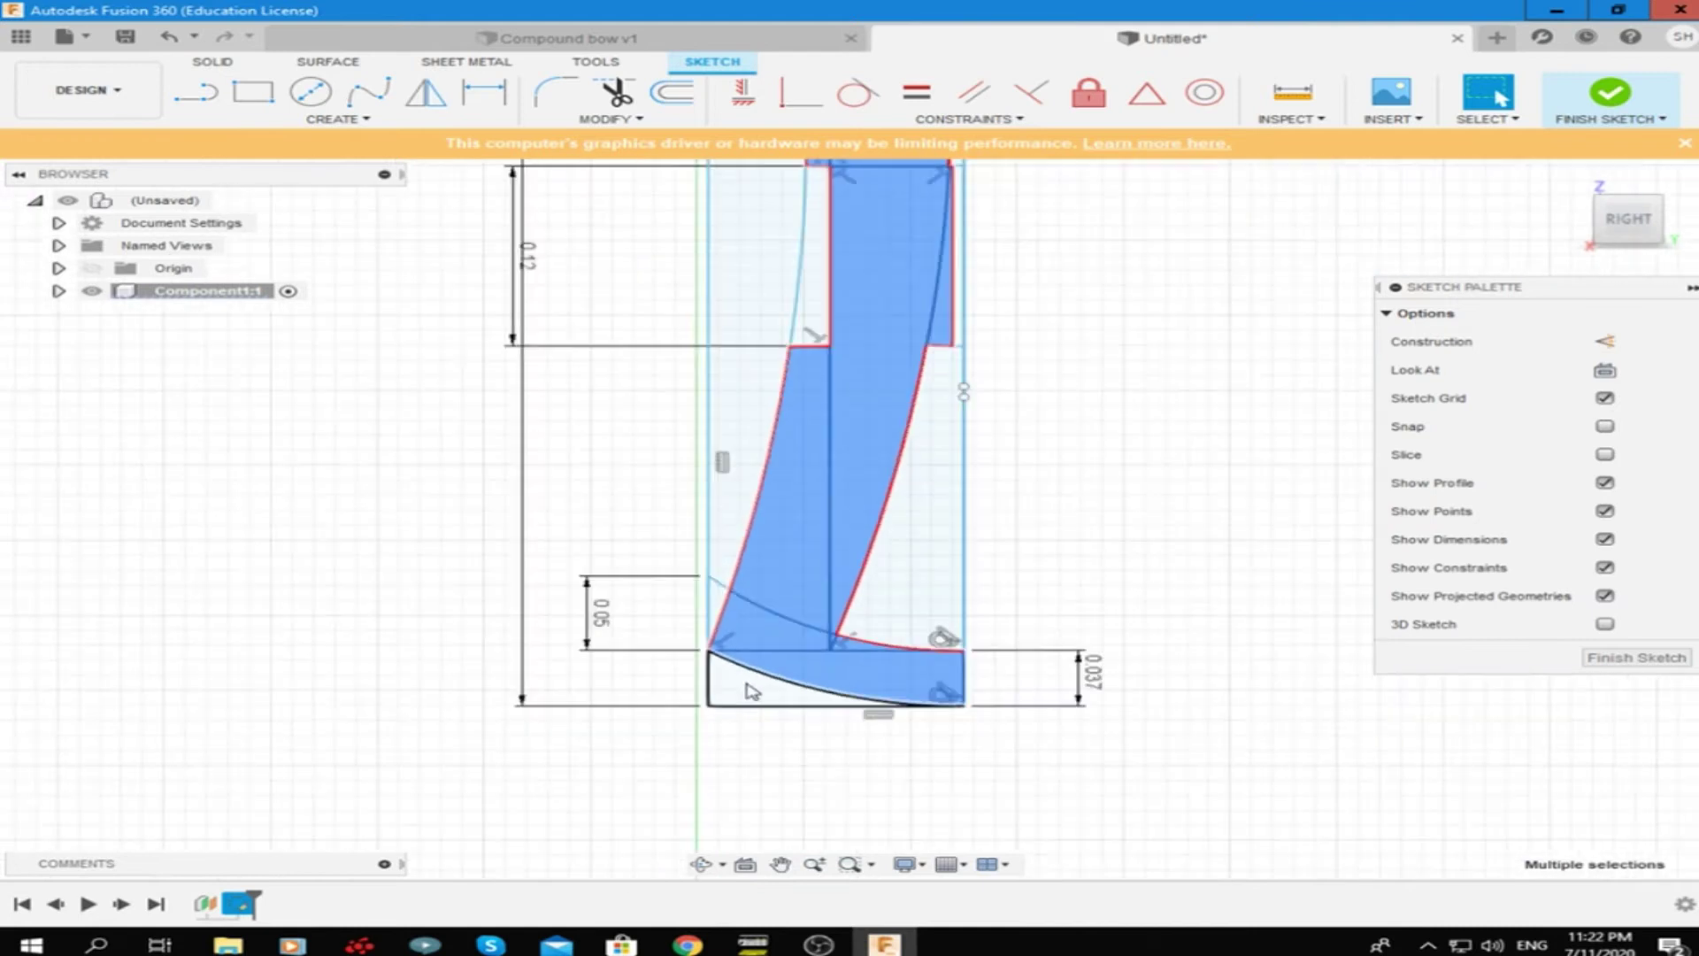
pyautogui.scroll(-4, 750, 690)
pyautogui.scroll(3, 779, 257)
pyautogui.scroll(2, 779, 257)
pyautogui.scroll(-4, 885, 310)
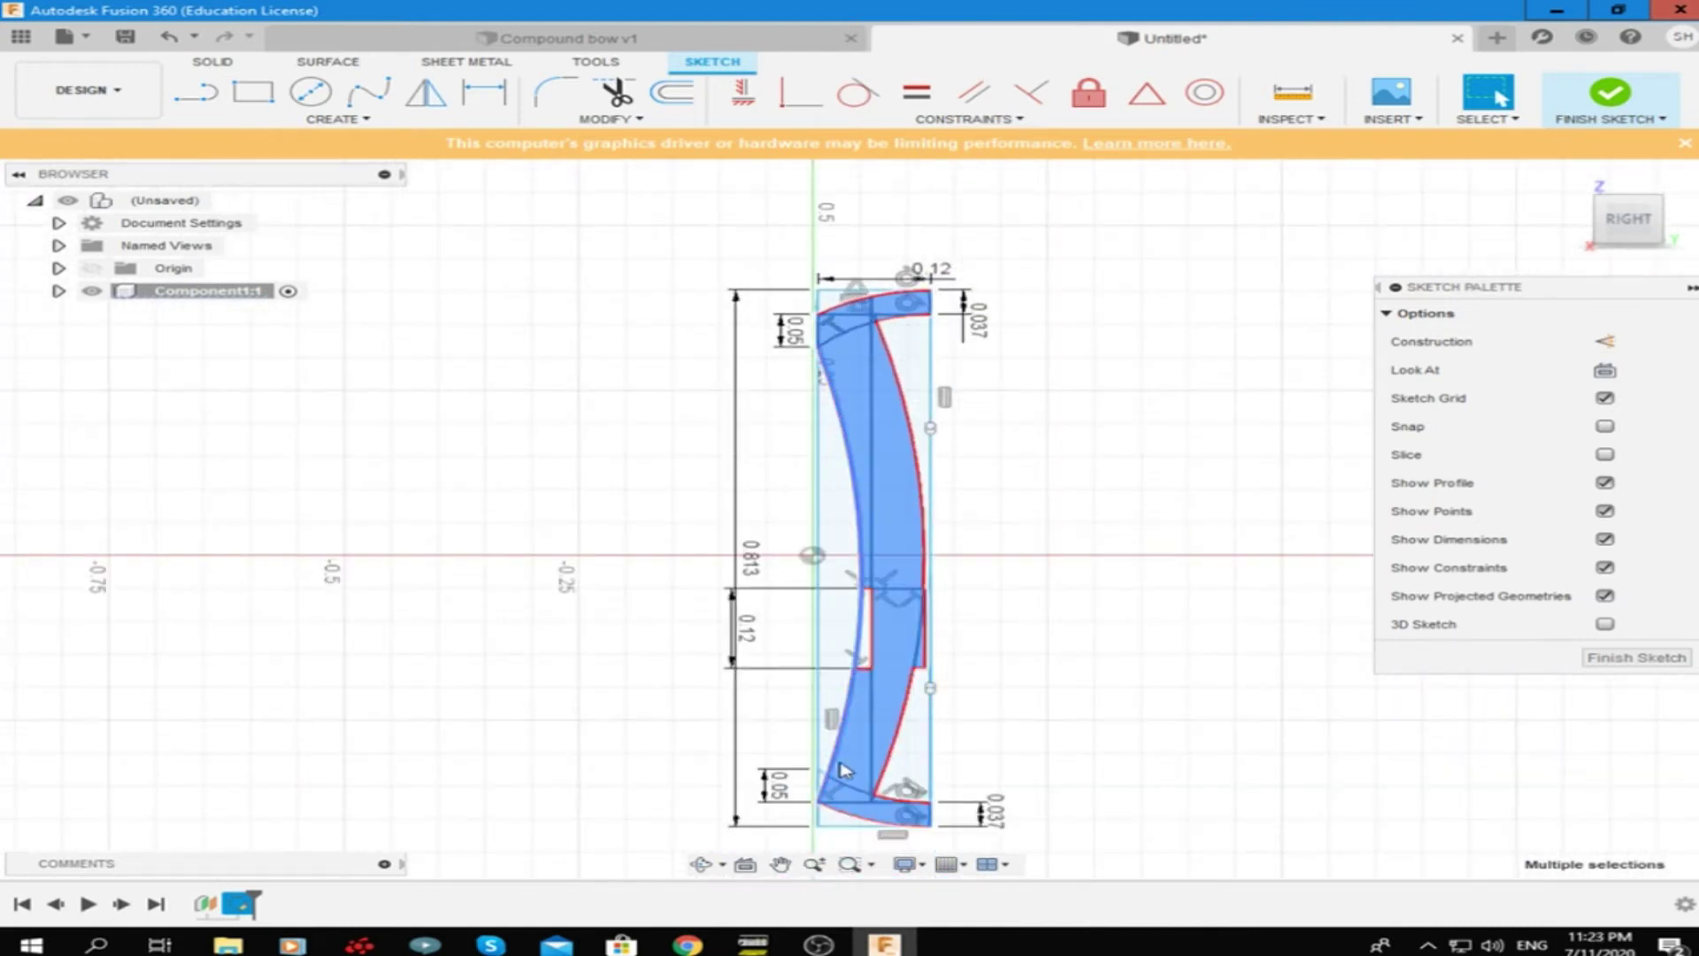
# Clear the profile selection and cancel the Arc tool
pyautogui.click(1130, 471)
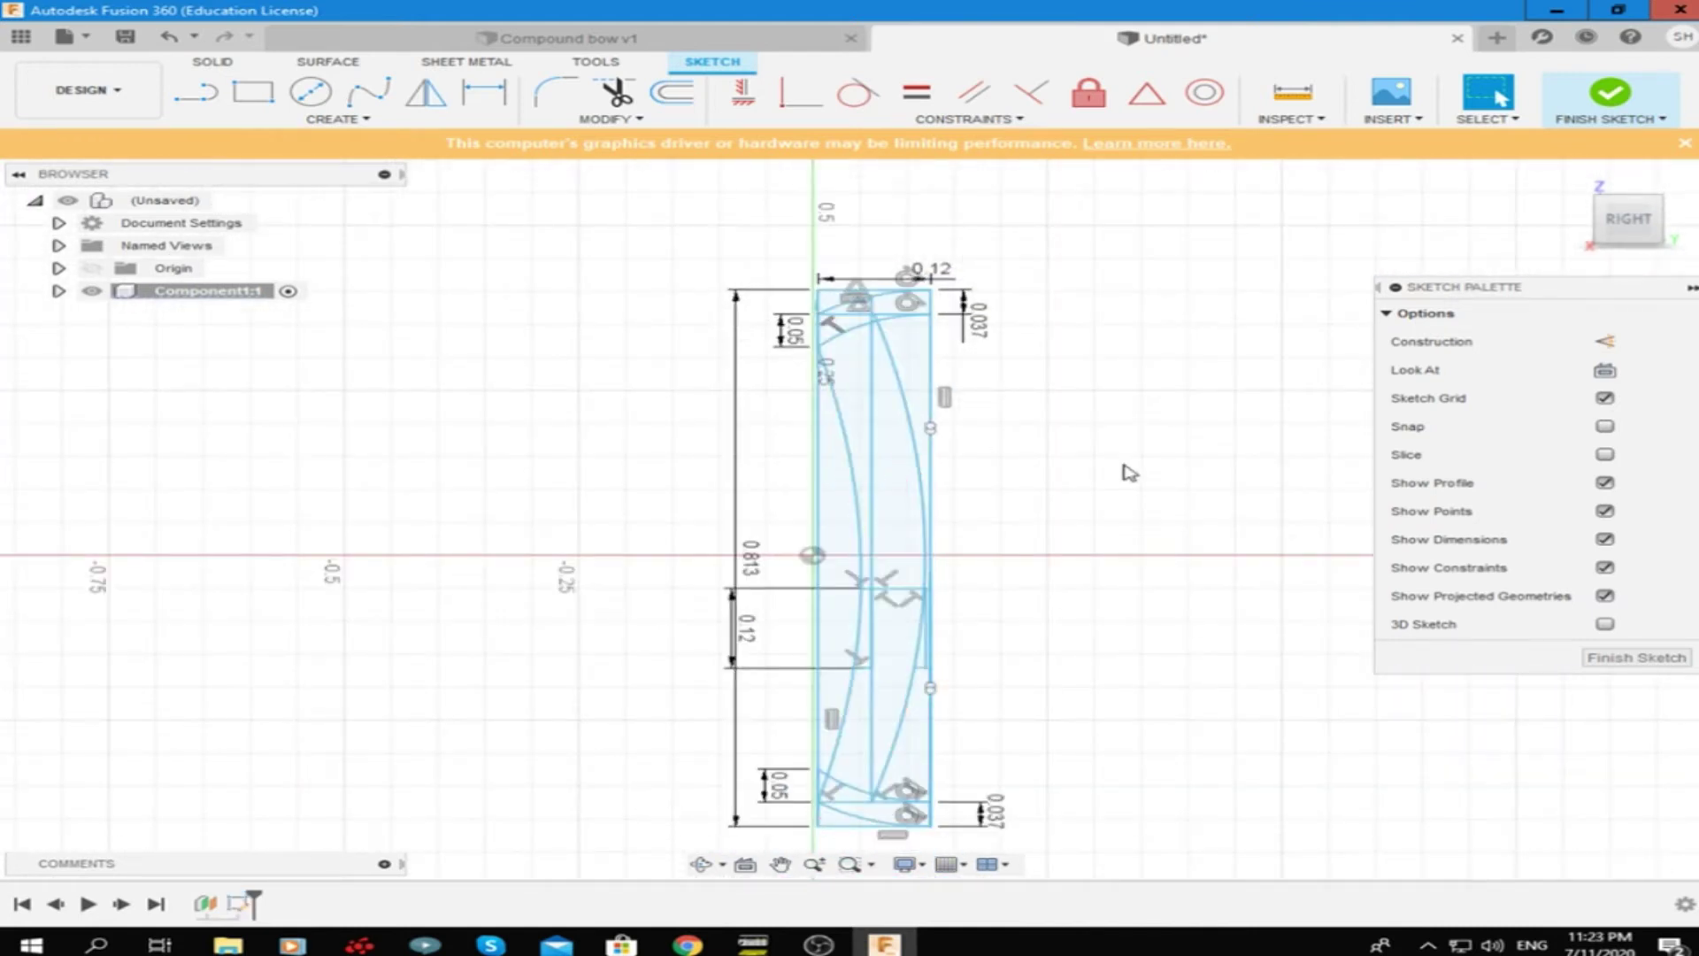
pyautogui.click(330, 120)
pyautogui.click(495, 239)
pyautogui.rightClick(1073, 485)
pyautogui.click(1073, 558)
# Select the grip's top profile and the lower limb profiles
pyautogui.scroll(2, 690, 354)
pyautogui.click(708, 372)
pyautogui.scroll(-2, 741, 677)
pyautogui.scroll(3, 742, 677)
pyautogui.scroll(-2, 853, 580)
pyautogui.keyDown('ctrl'); pyautogui.click(973, 650); pyautogui.keyUp('ctrl')
pyautogui.keyDown('ctrl'); pyautogui.click(876, 496); pyautogui.keyUp('ctrl')
pyautogui.keyDown('ctrl'); pyautogui.click(1000, 495); pyautogui.keyUp('ctrl')
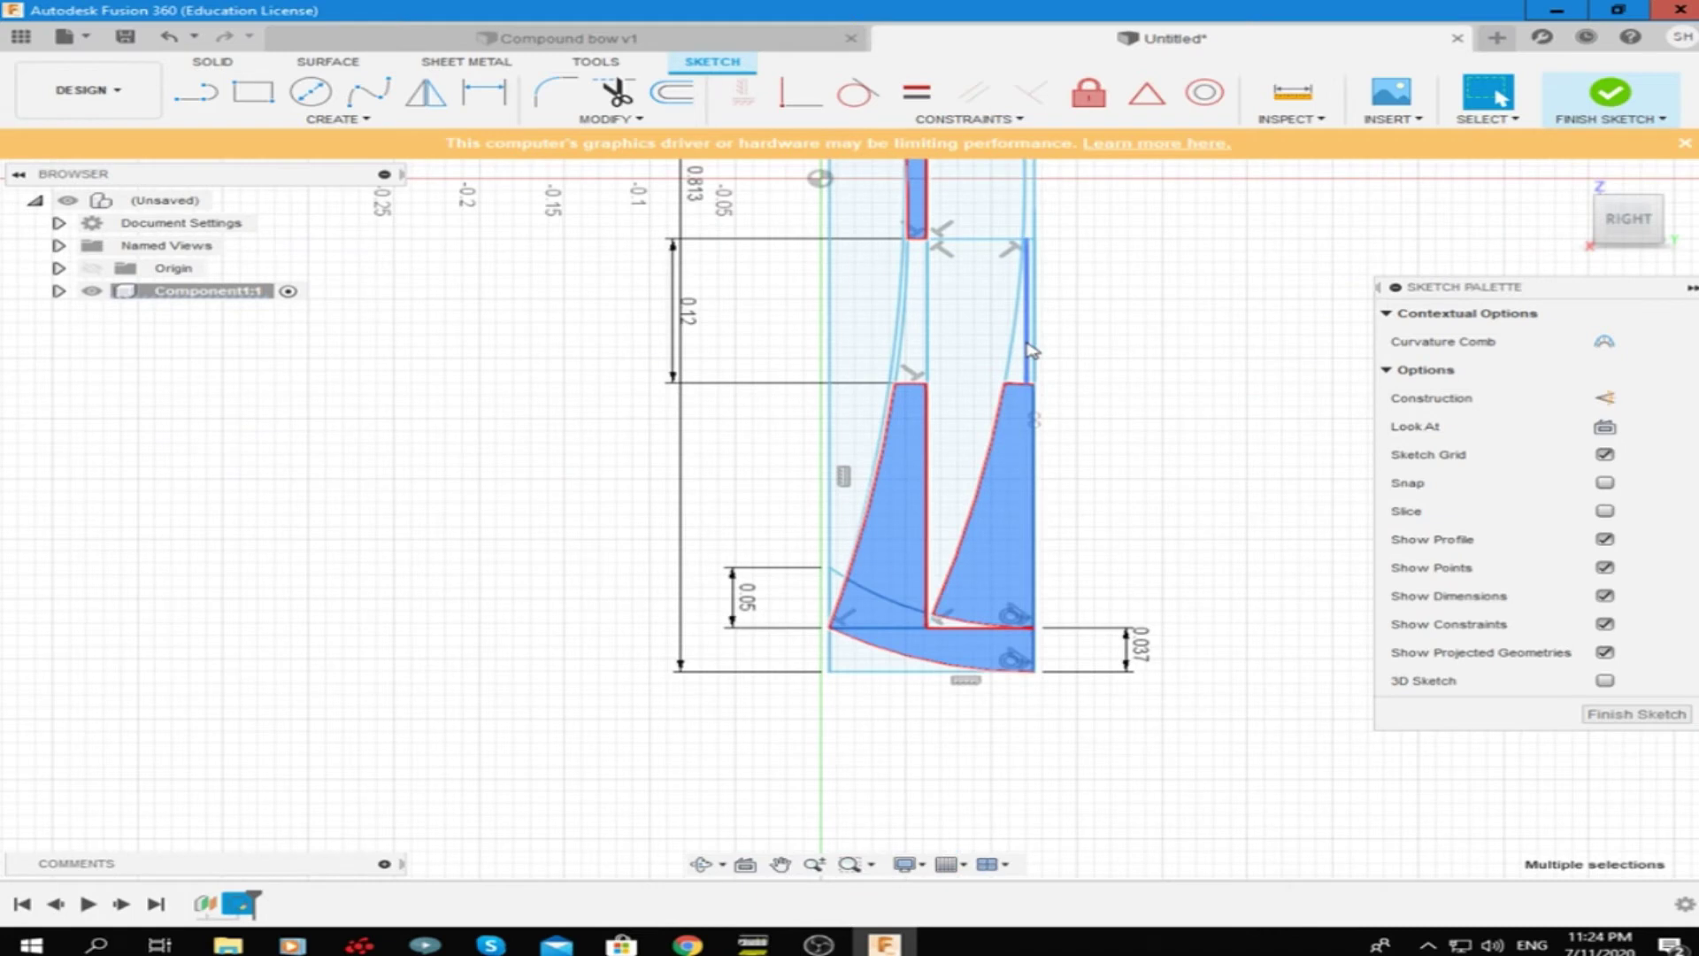
pyautogui.keyDown('ctrl'); pyautogui.click(1029, 349); pyautogui.keyUp('ctrl')
# Extrude the 13 selected profiles as a new body, previewed at -0.07 m
pyautogui.scroll(-1, 1030, 354)
pyautogui.scroll(2, 973, 549)
pyautogui.scroll(3, 929, 602)
pyautogui.scroll(1, 845, 670)
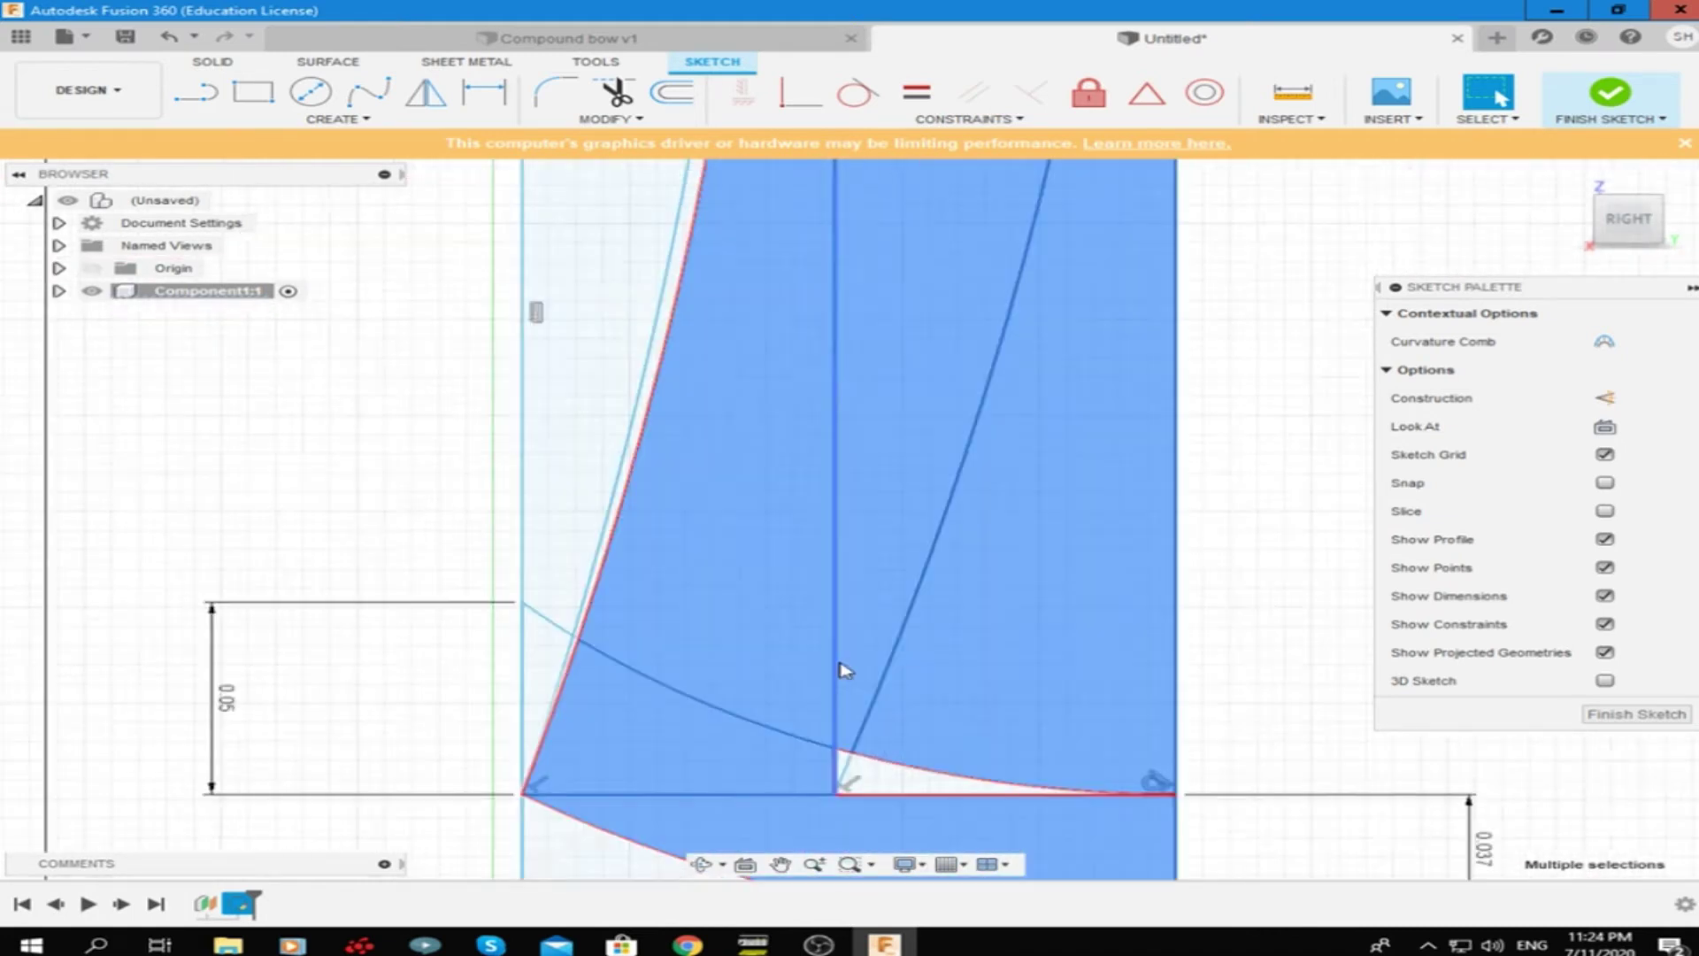
pyautogui.scroll(-4, 845, 670)
pyautogui.scroll(1, 859, 474)
pyautogui.rightClick(859, 474)
pyautogui.click(849, 560)
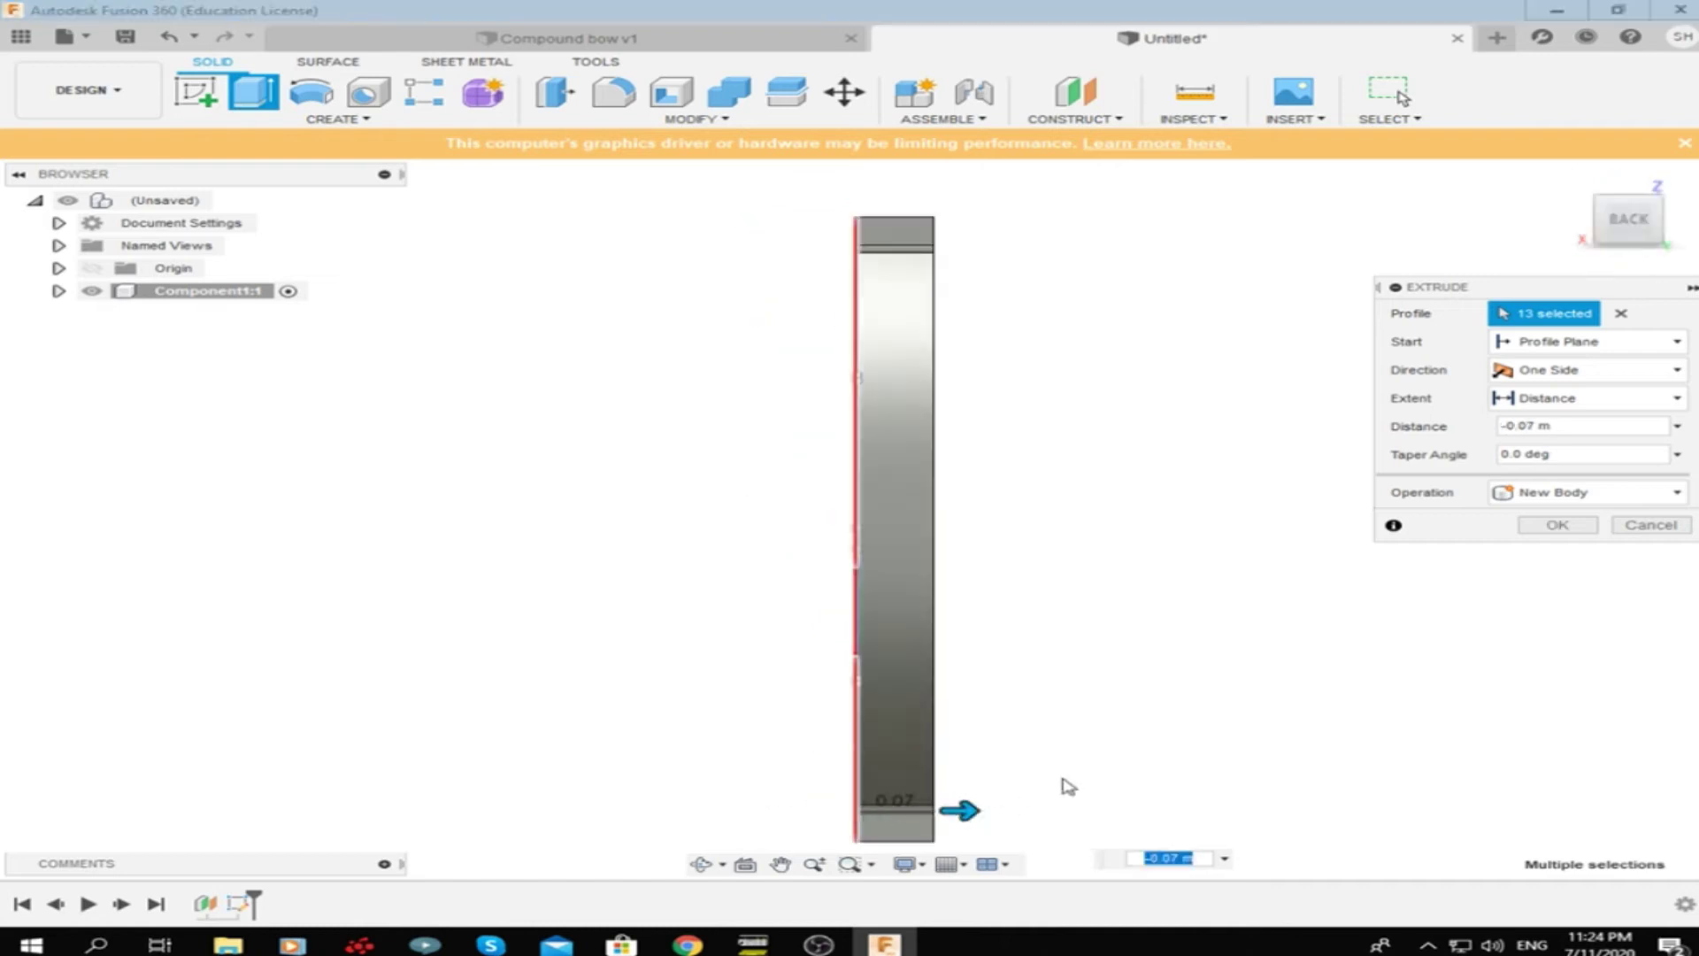
# Set the bow body extrusion to -0.10 m and confirm it
pyautogui.moveTo(960, 811); pyautogui.dragTo(998, 811)
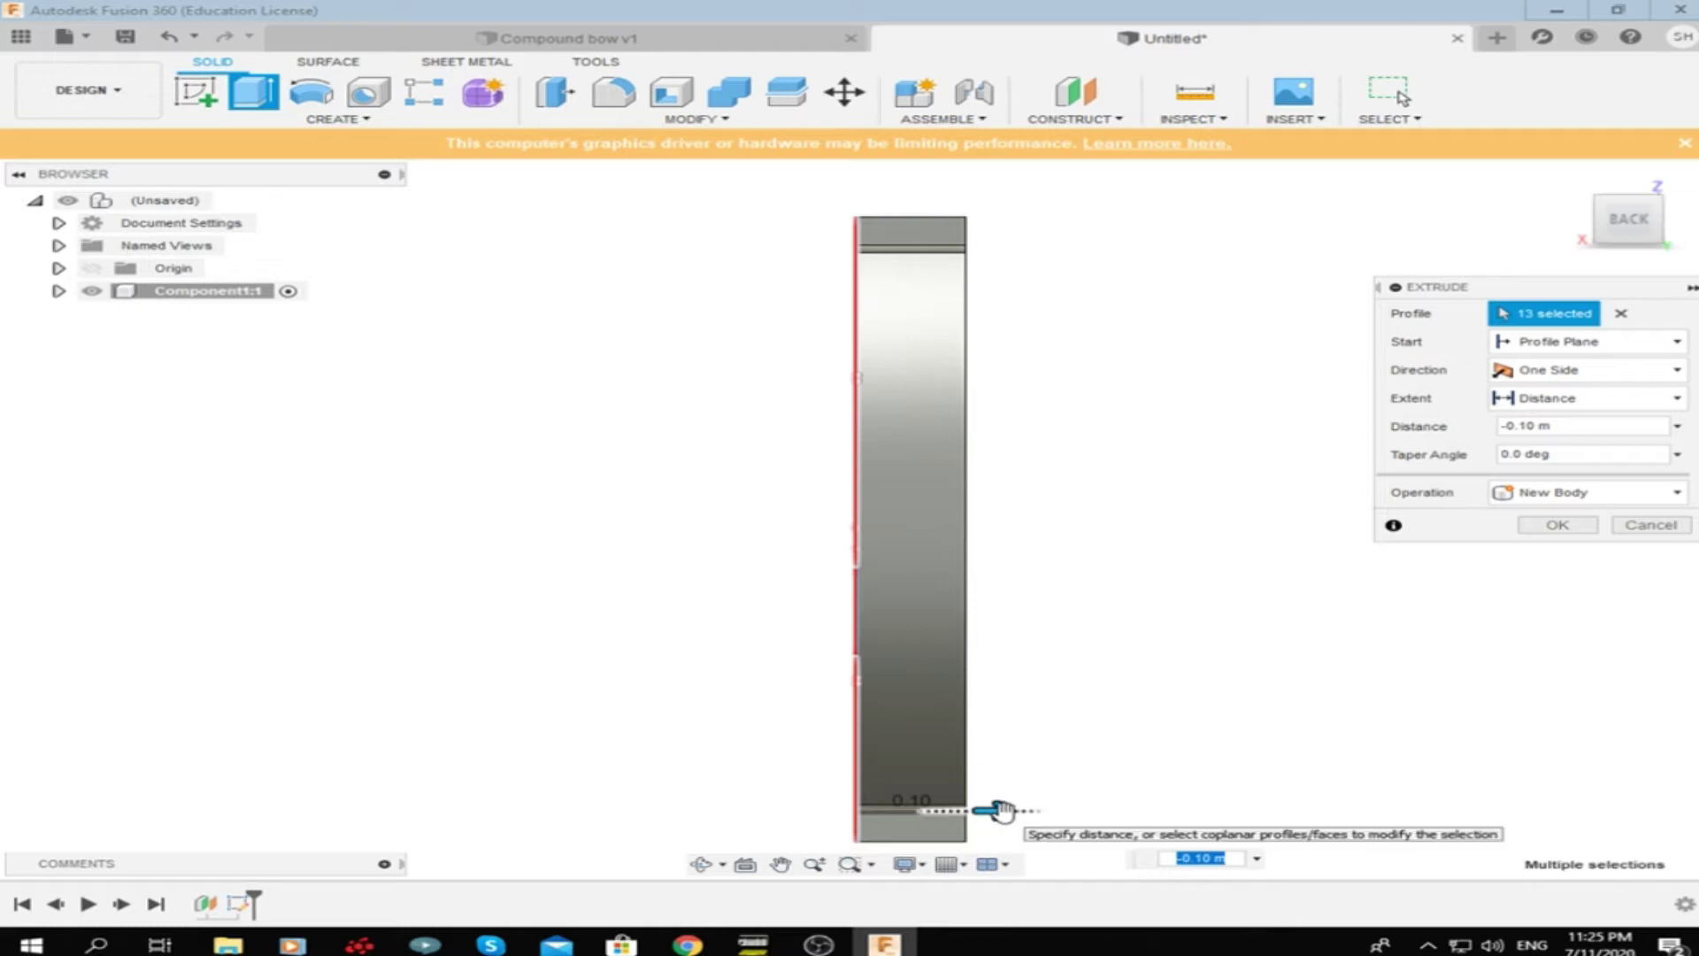
pyautogui.moveTo(1000, 810); pyautogui.dragTo(952, 809)
pyautogui.press('Return')
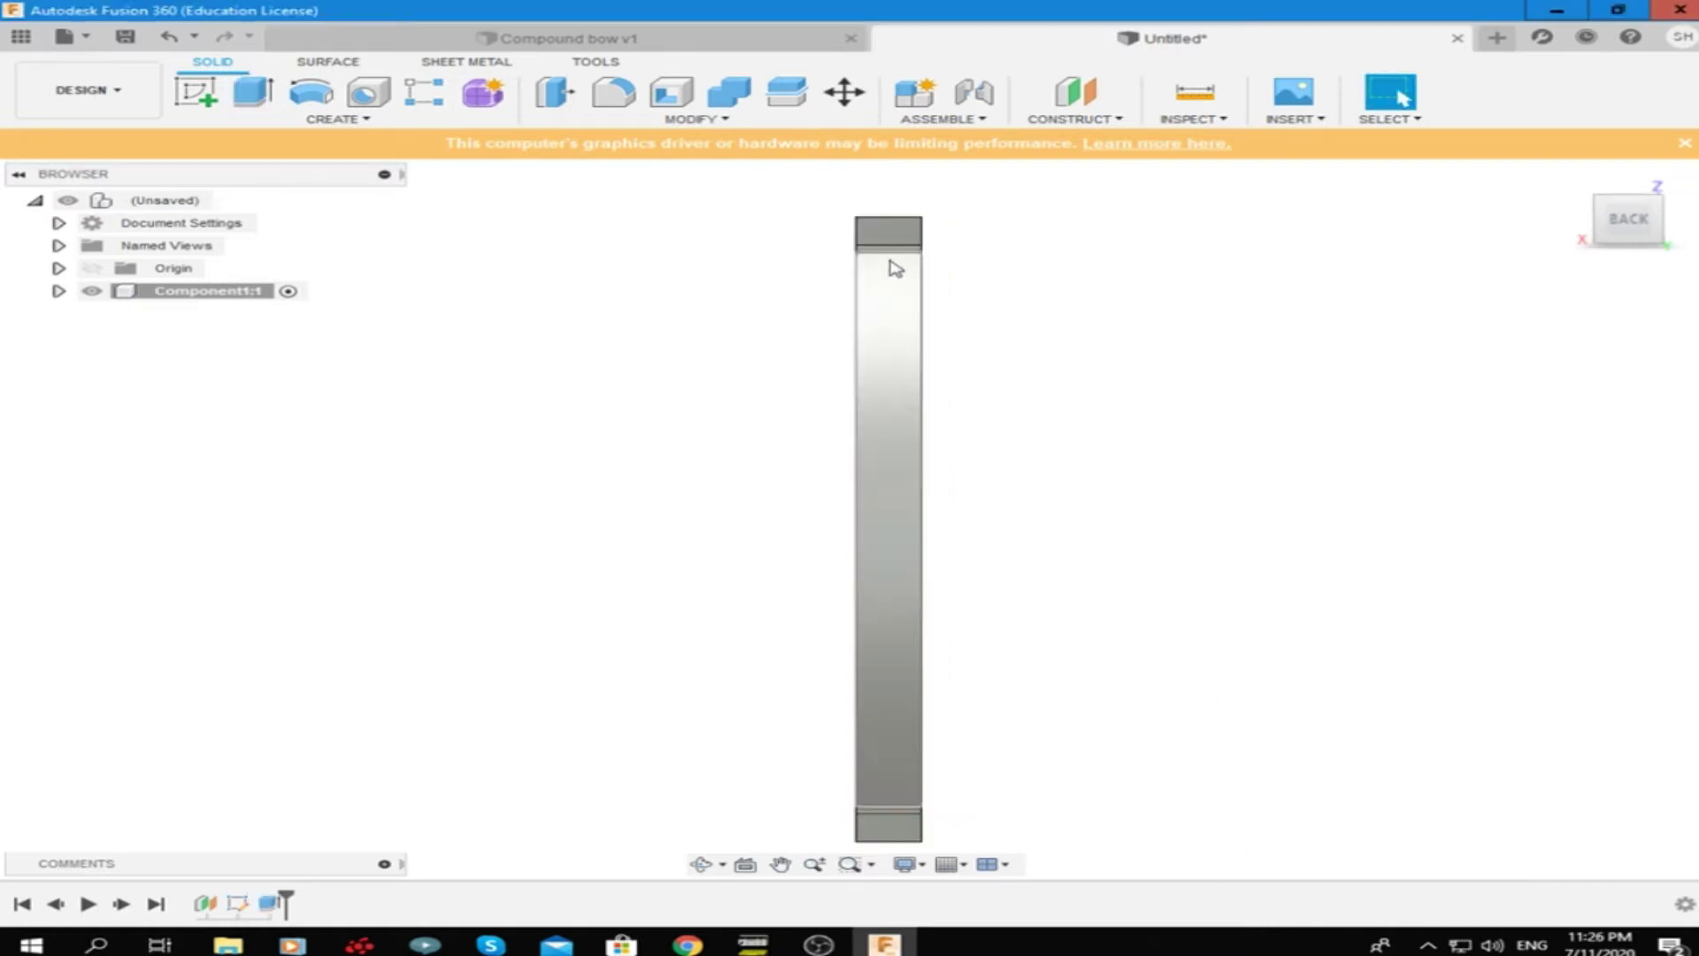
pyautogui.scroll(1, 891, 289)
pyautogui.keyDown('shift'); pyautogui.moveTo(891, 288); pyautogui.dragTo(1143, 378, button='middle'); pyautogui.keyUp('shift')
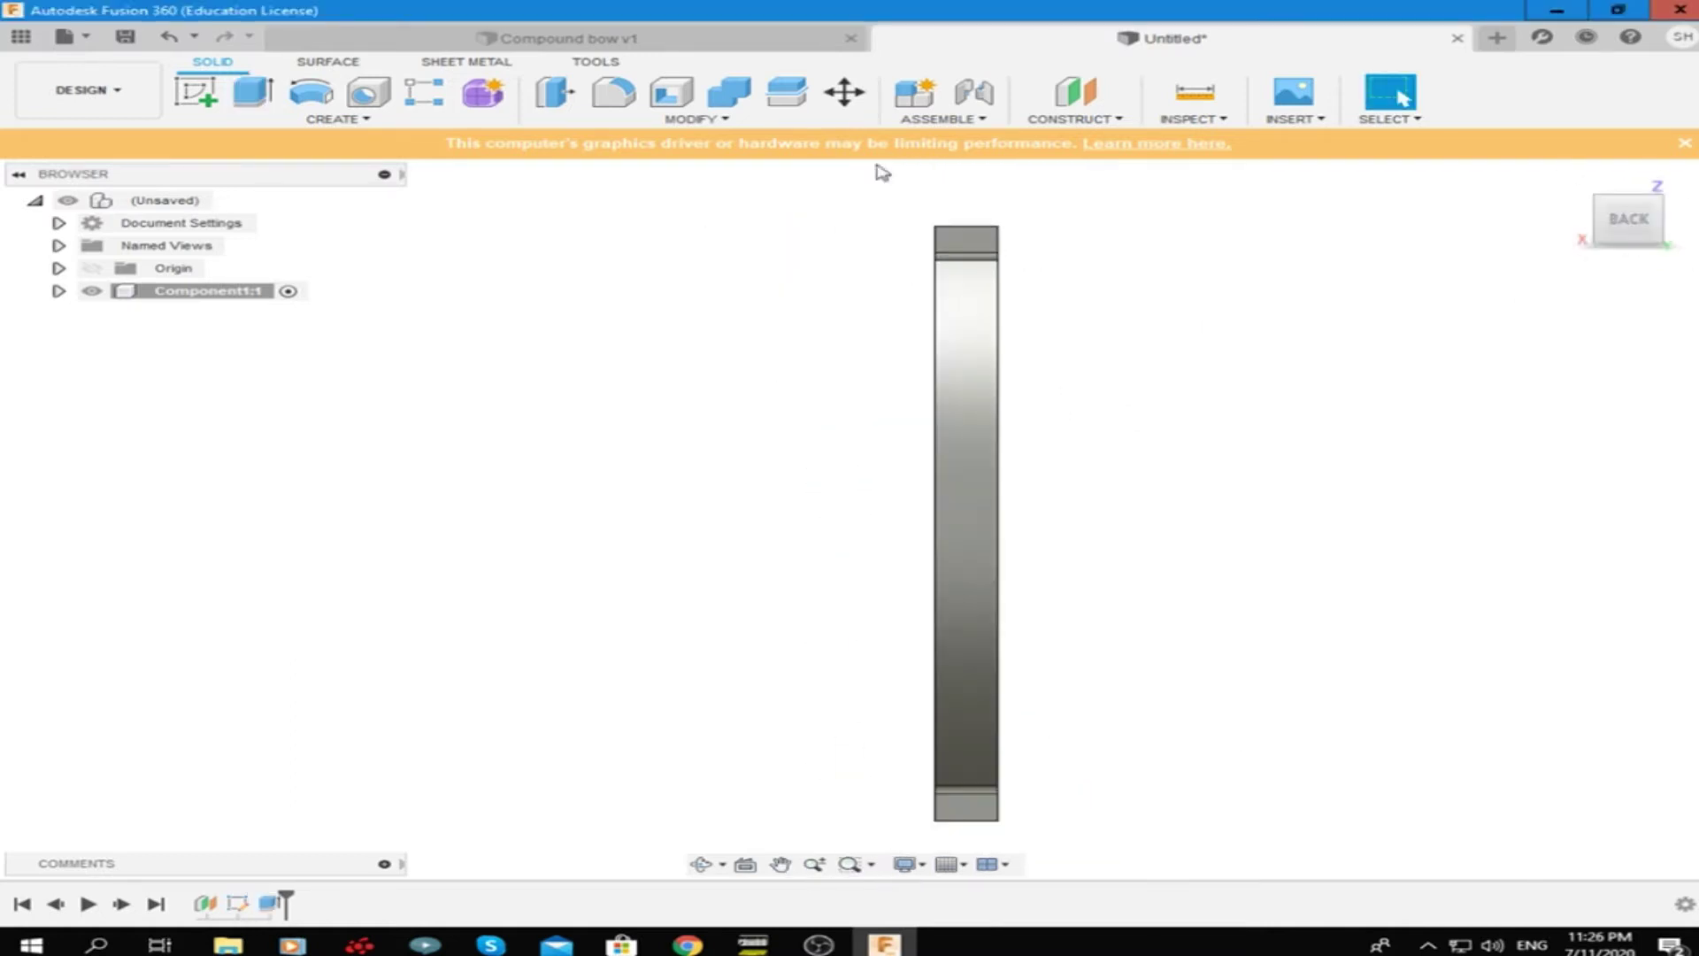
# Add a construction plane offset 0.21 m from the XZ plane
pyautogui.click(1075, 91)
pyautogui.click(1645, 222)
pyautogui.moveTo(814, 531); pyautogui.dragTo(1122, 546)
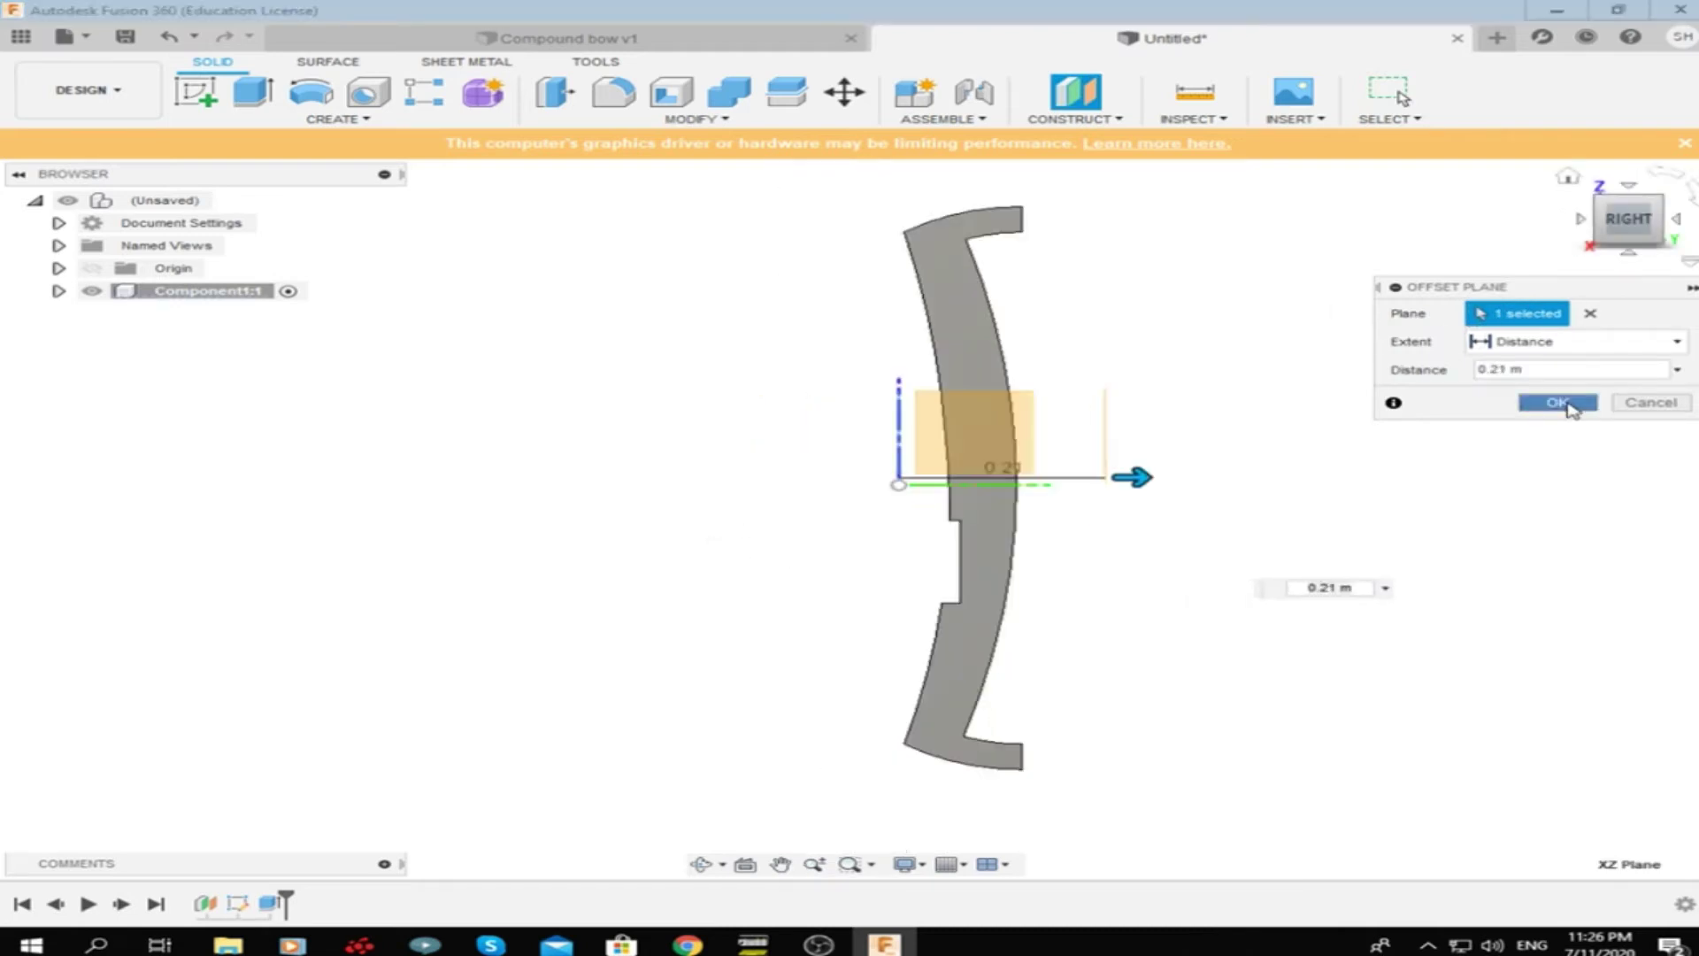
pyautogui.click(1558, 401)
# Start a new sketch on the offset plane with a line across the body's top
pyautogui.click(1657, 219)
pyautogui.click(838, 410)
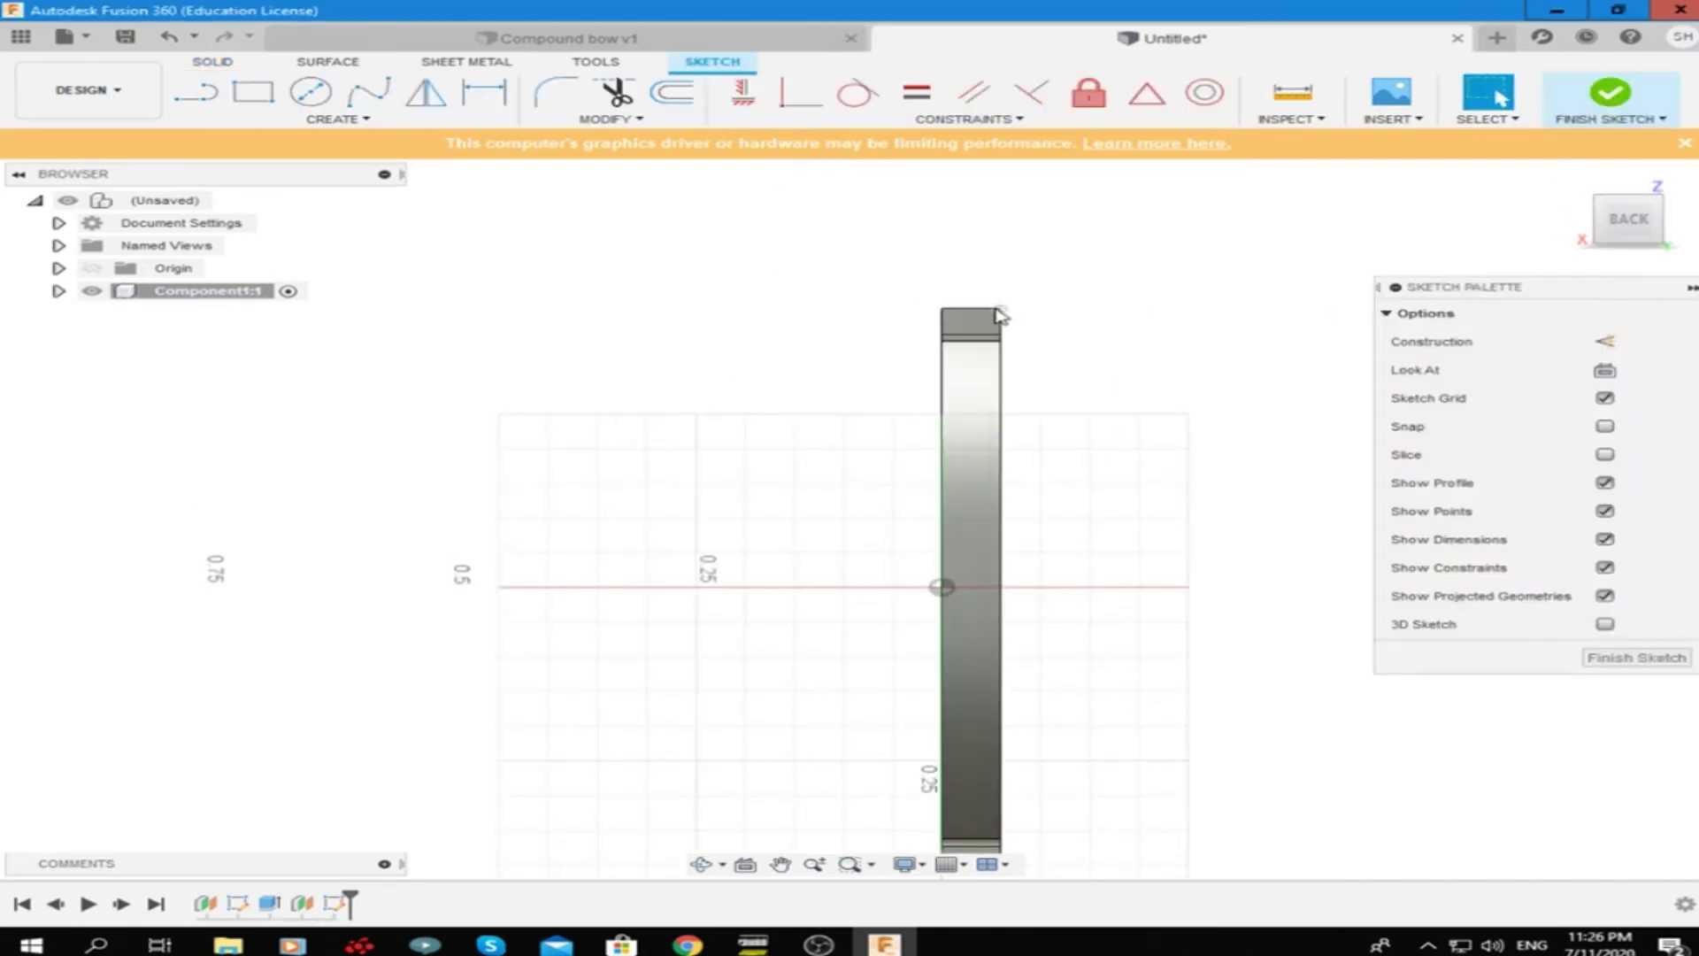
pyautogui.click(940, 312)
# Finish the top edge line and add a 0.02 m line from the top corner
pyautogui.click(1001, 311)
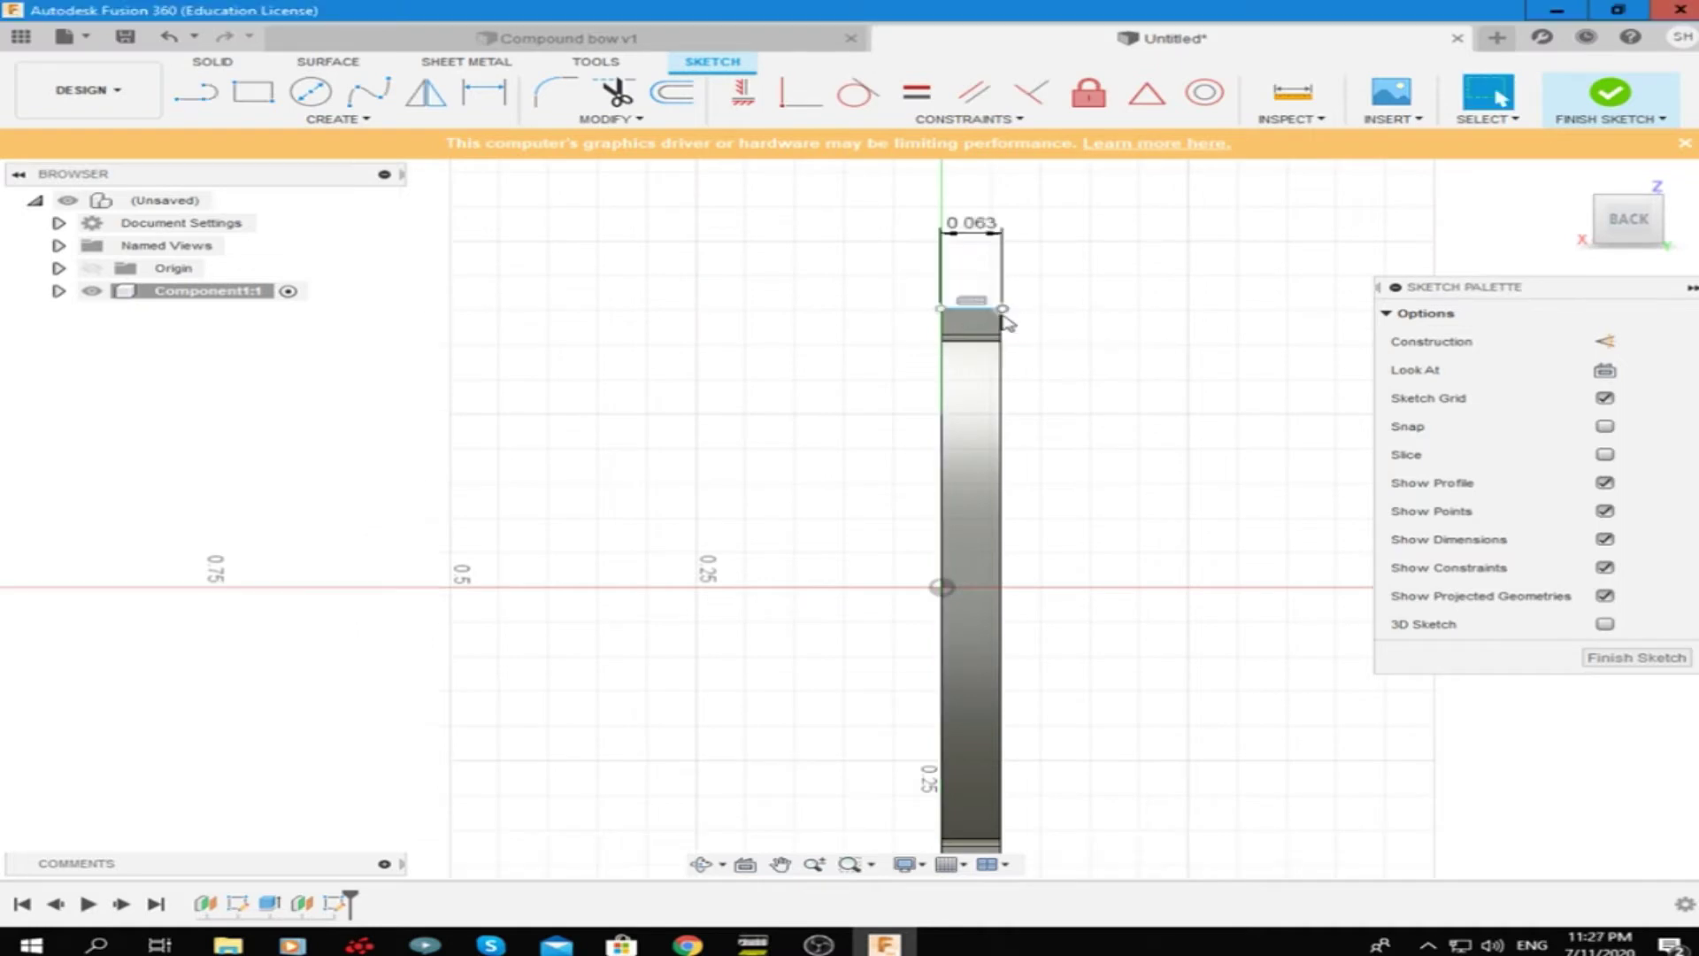
pyautogui.scroll(2, 1005, 322)
pyautogui.press('Escape')
pyautogui.click(918, 301)
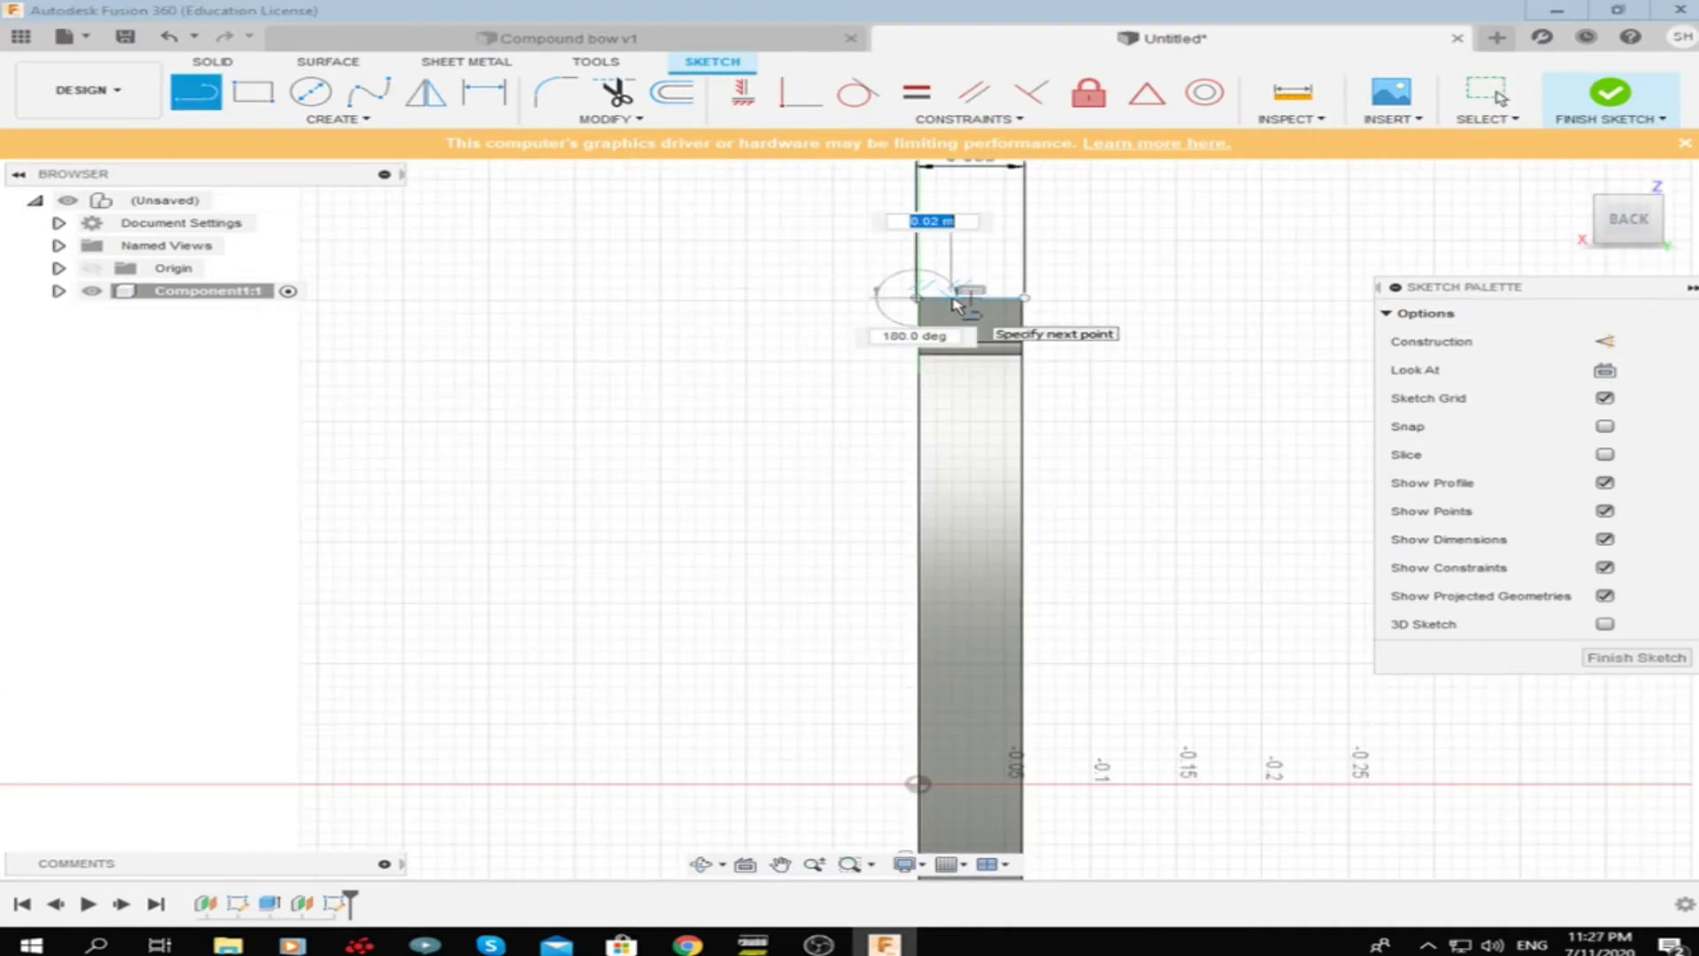
pyautogui.press('Return')
pyautogui.press('Escape')
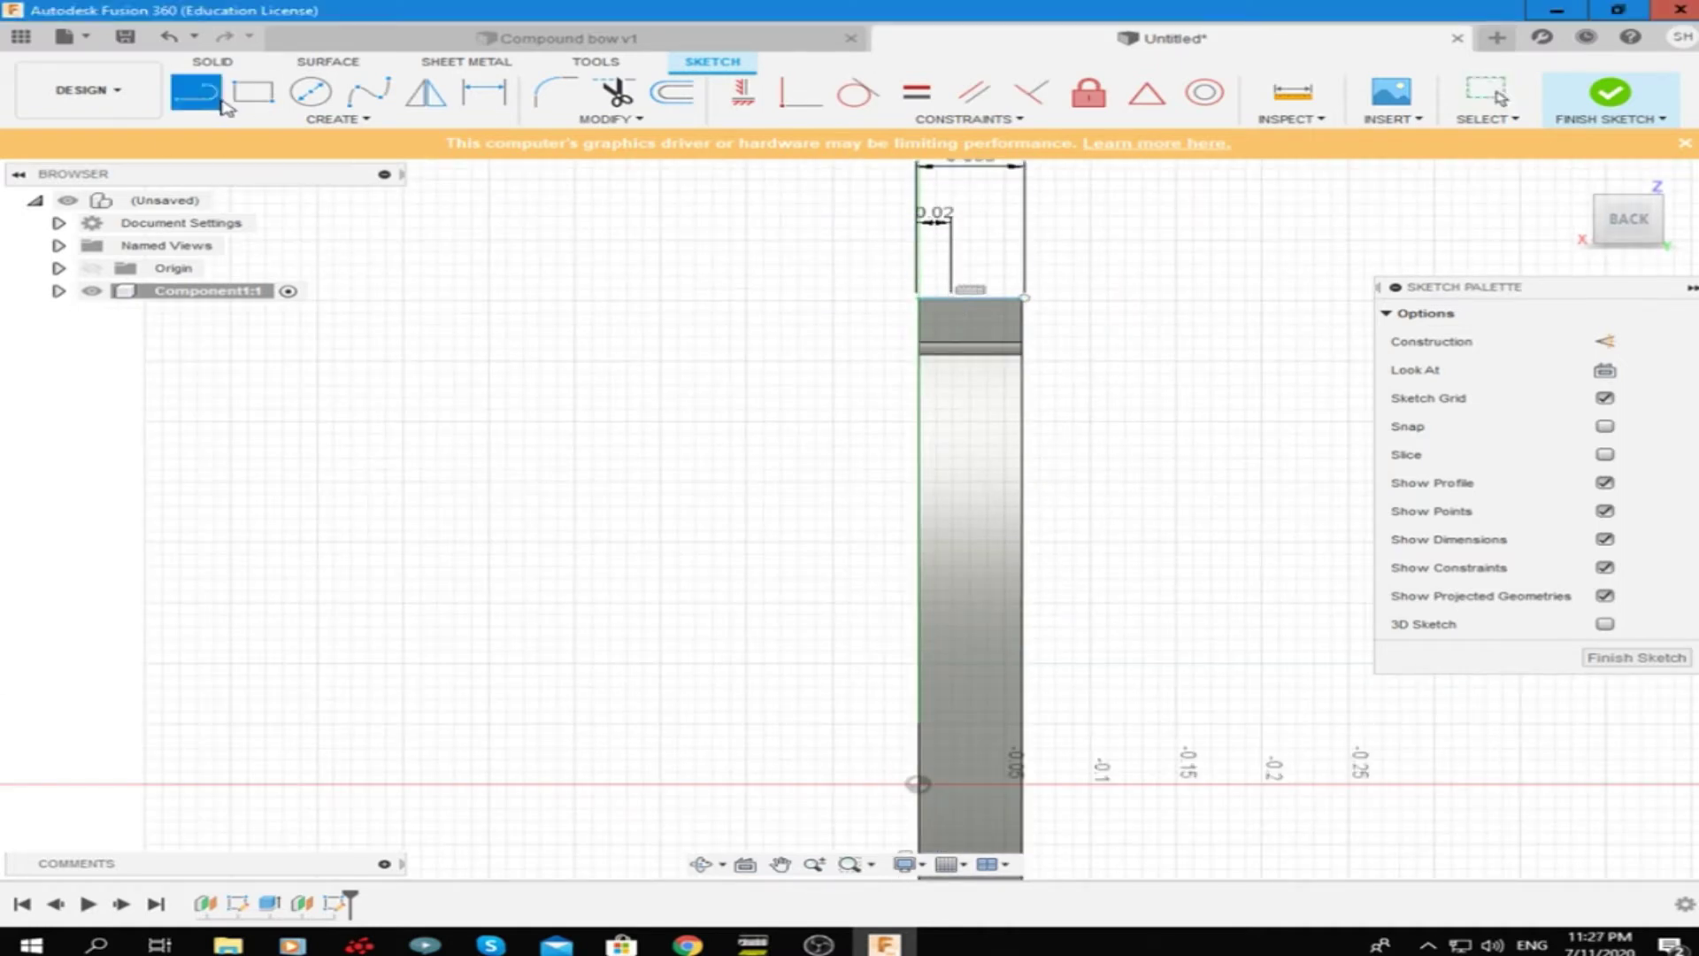
# Draw the slot's long vertical side and a horizontal line from its lower end
pyautogui.click(951, 300)
pyautogui.scroll(-3, 951, 304)
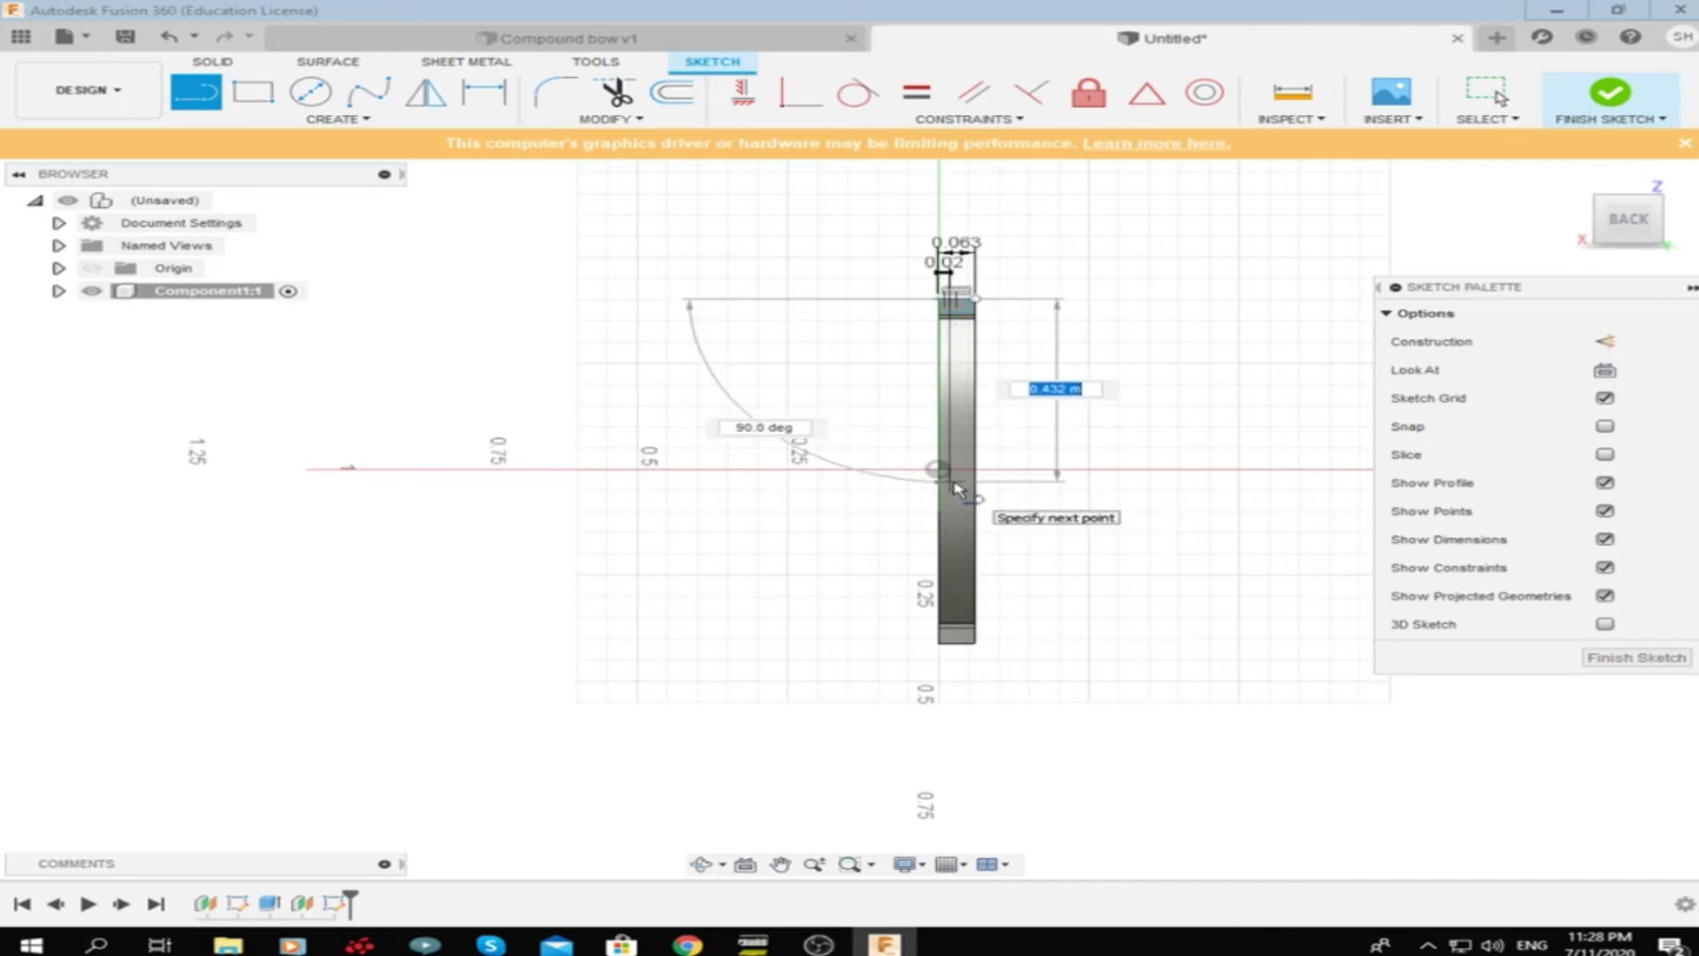
pyautogui.click(1597, 232)
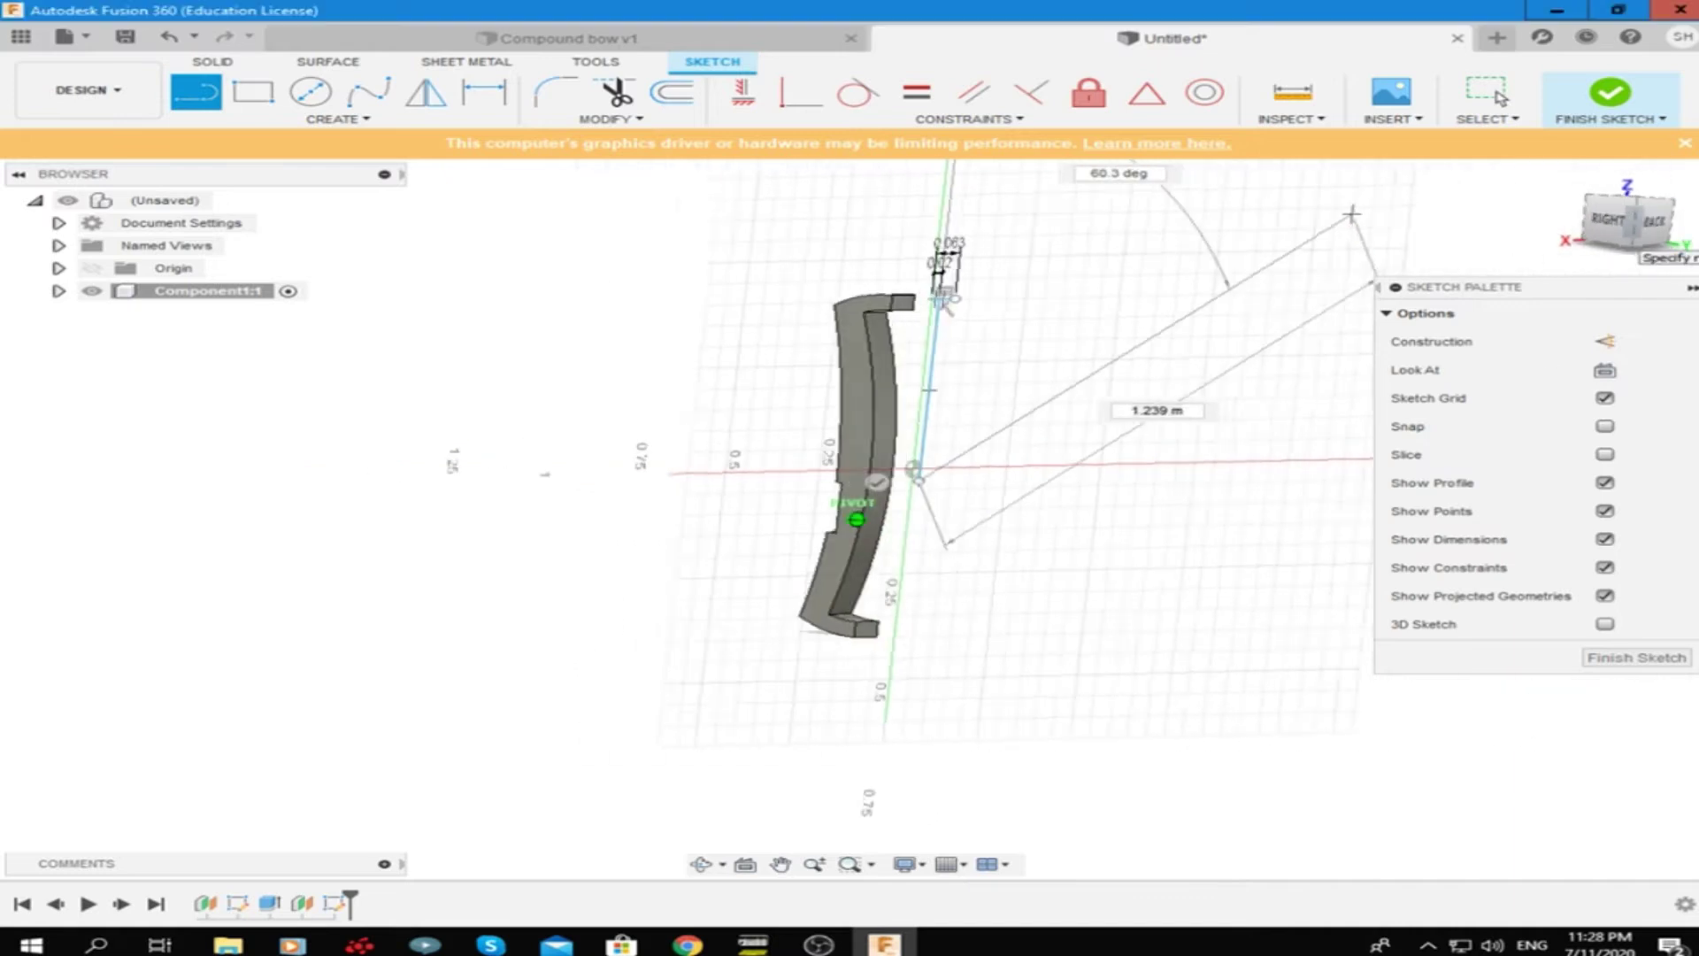
pyautogui.click(1609, 240)
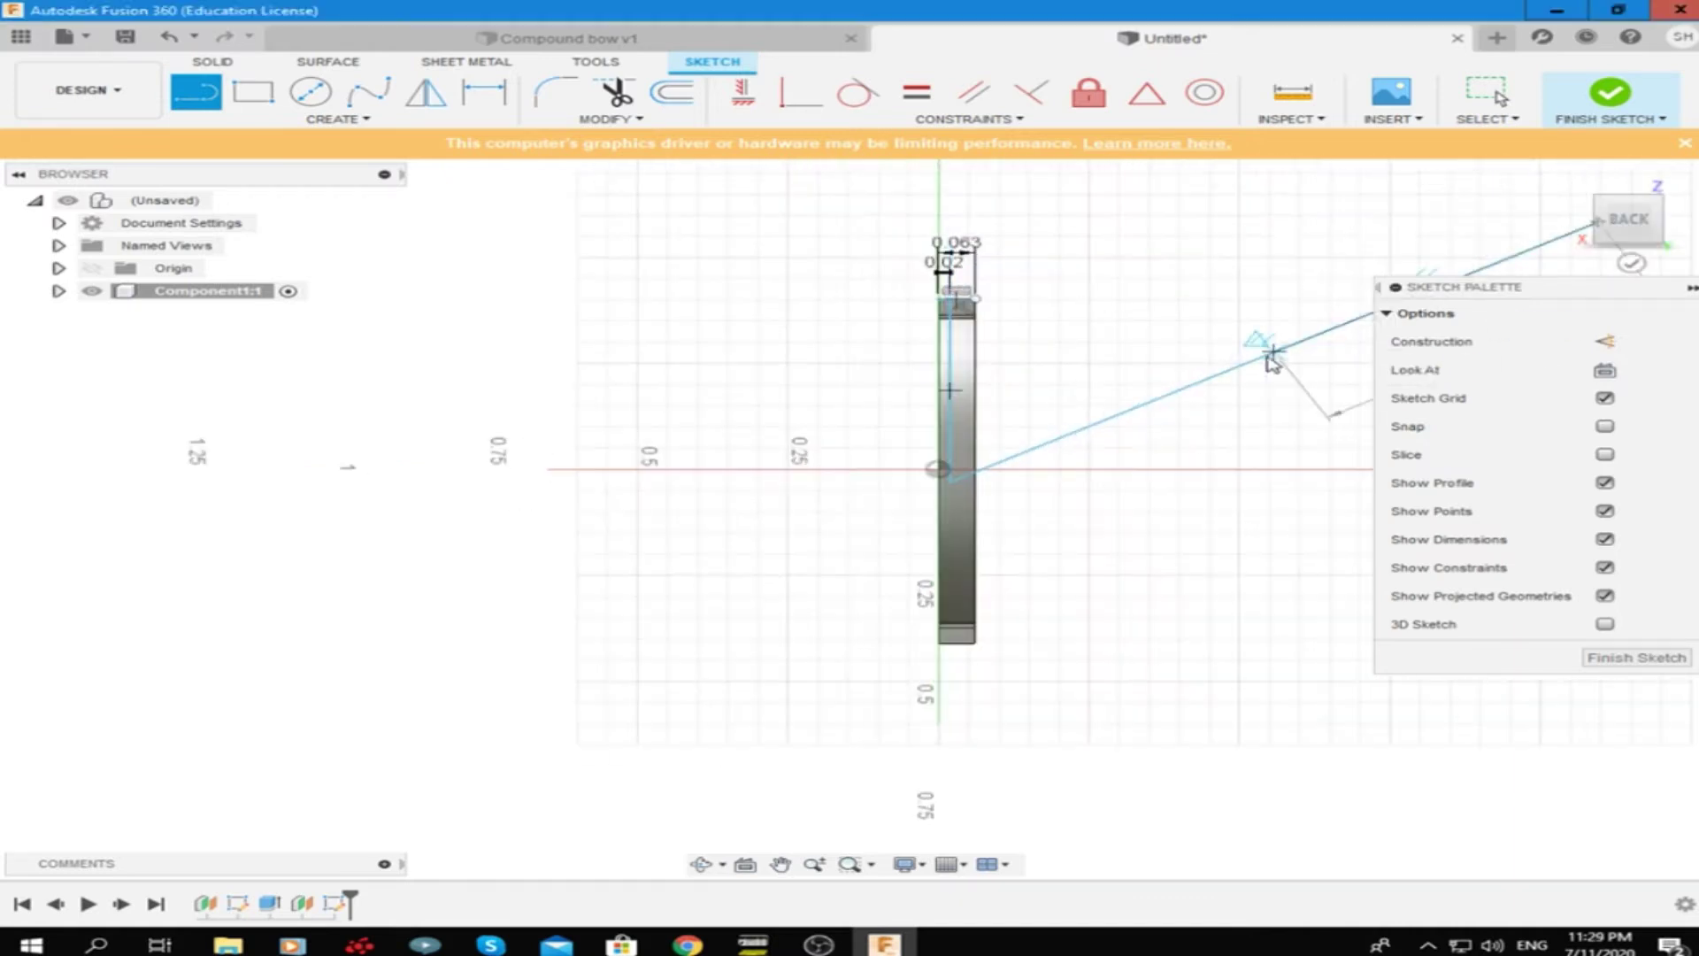
pyautogui.press('Escape')
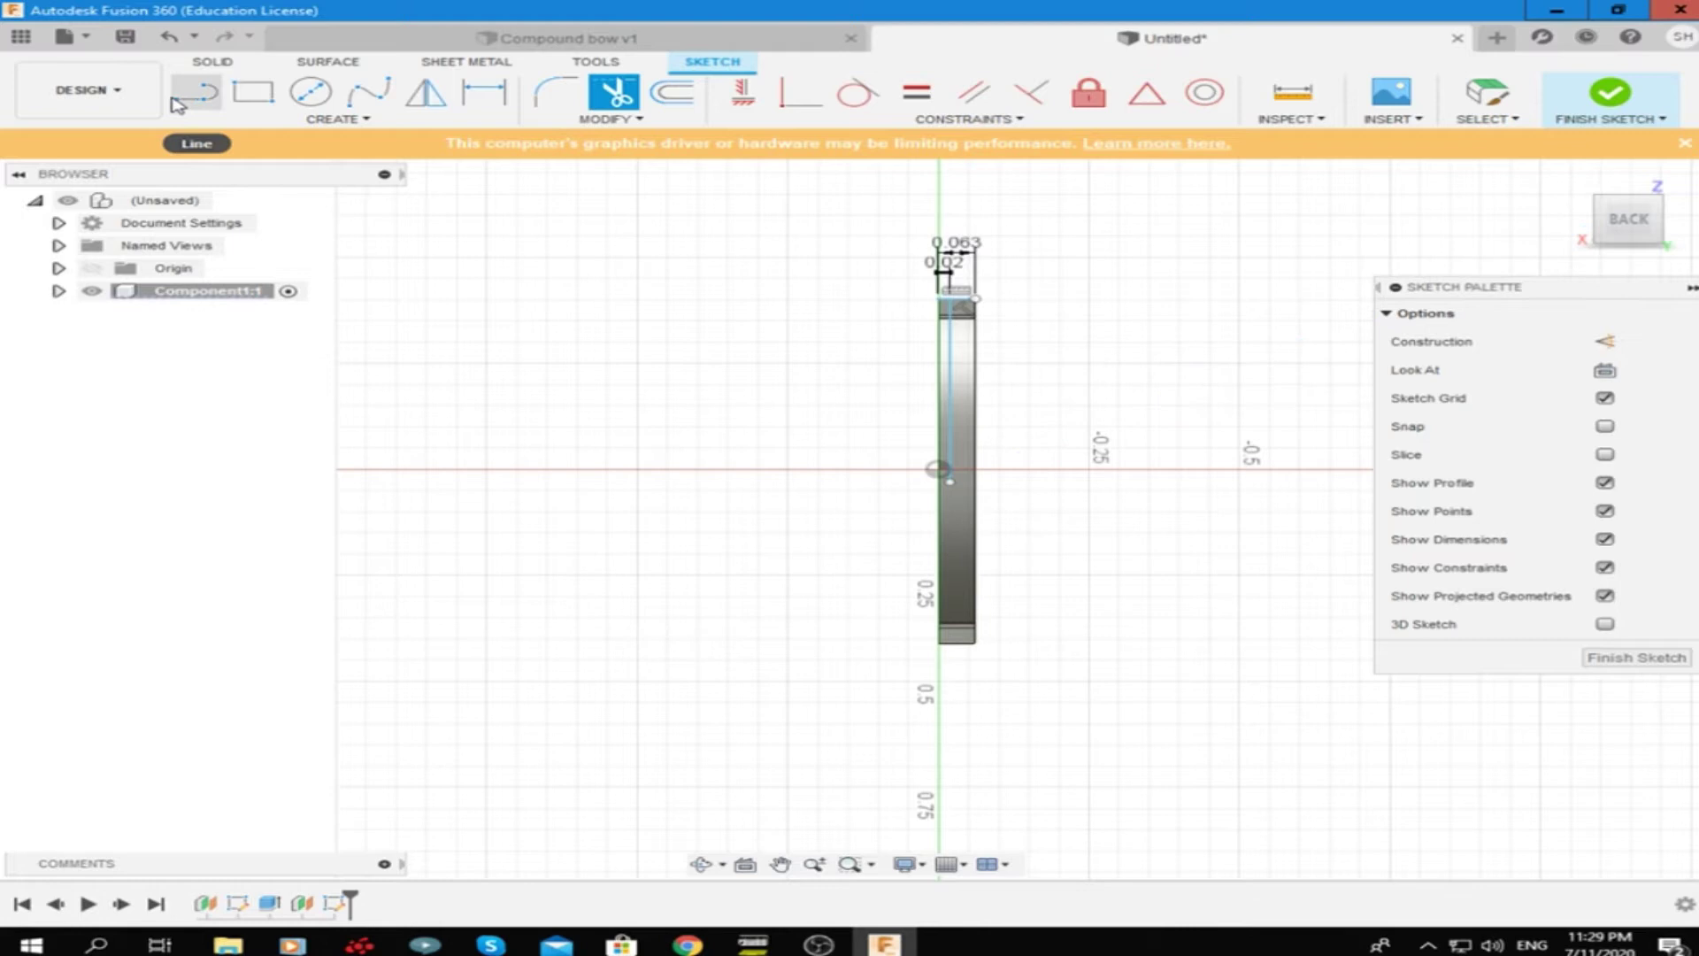
pyautogui.click(177, 105)
pyautogui.scroll(5, 898, 458)
pyautogui.click(884, 455)
pyautogui.click(993, 453)
pyautogui.press('Escape')
# Close the slot's lower end with an arc
pyautogui.click(338, 118)
pyautogui.click(485, 188)
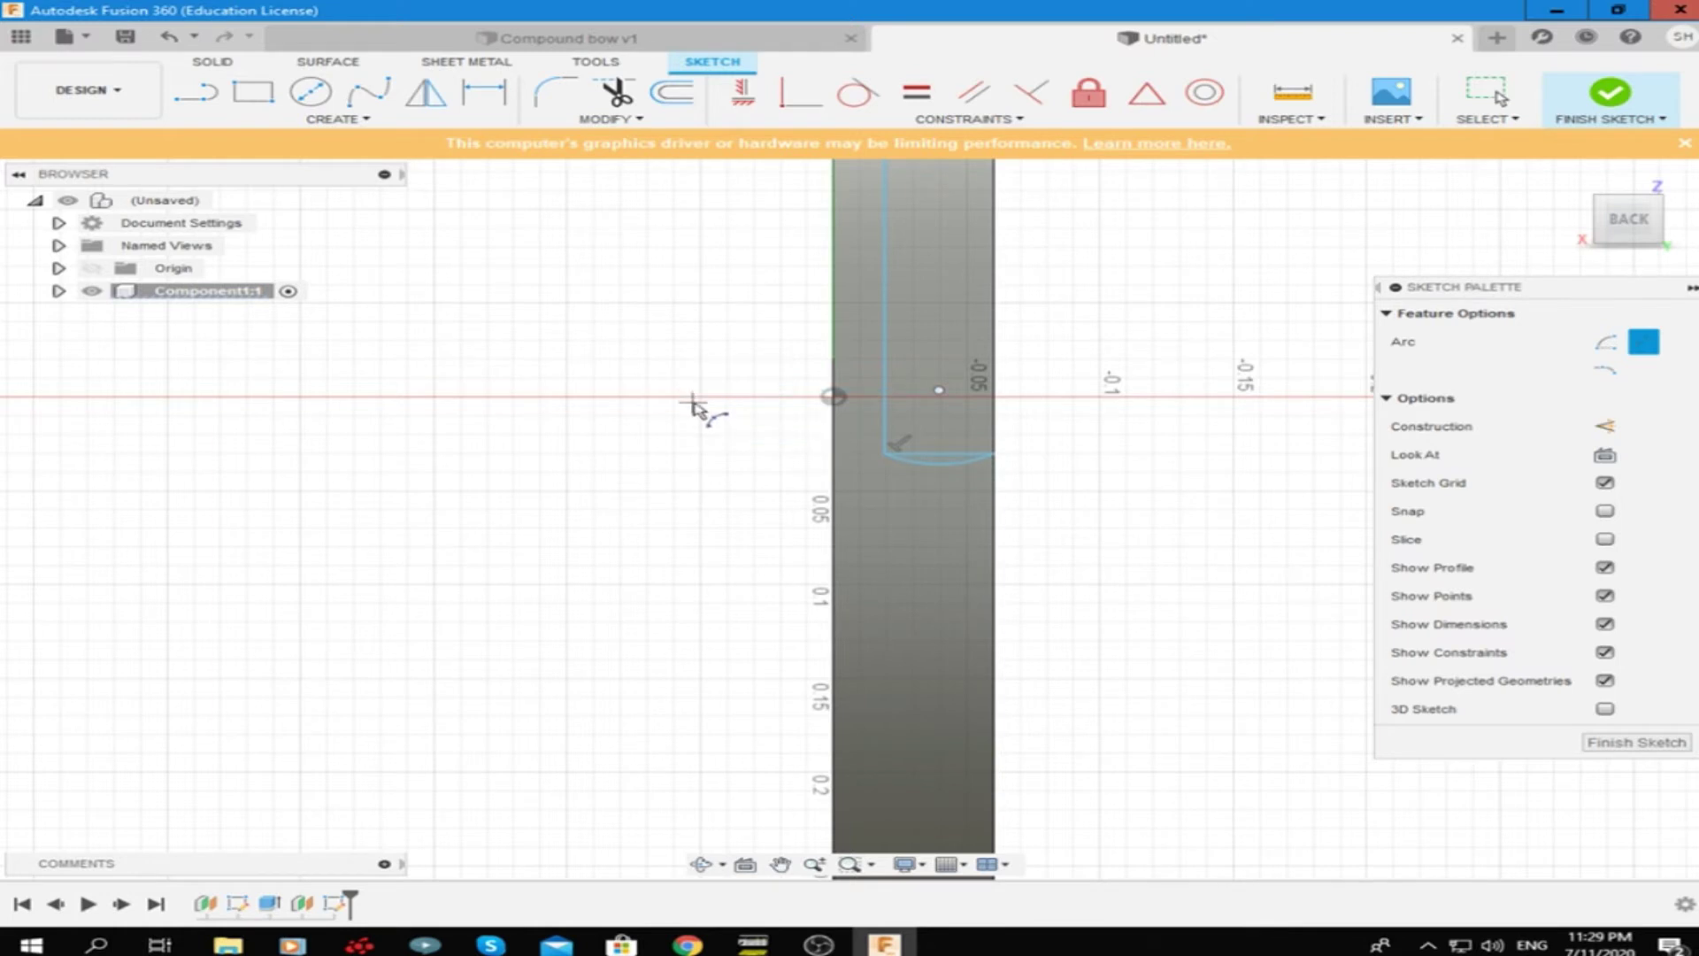
pyautogui.scroll(-3, 797, 389)
pyautogui.scroll(3, 739, 334)
pyautogui.scroll(-2, 758, 443)
pyautogui.scroll(3, 758, 493)
pyautogui.rightClick(1011, 344)
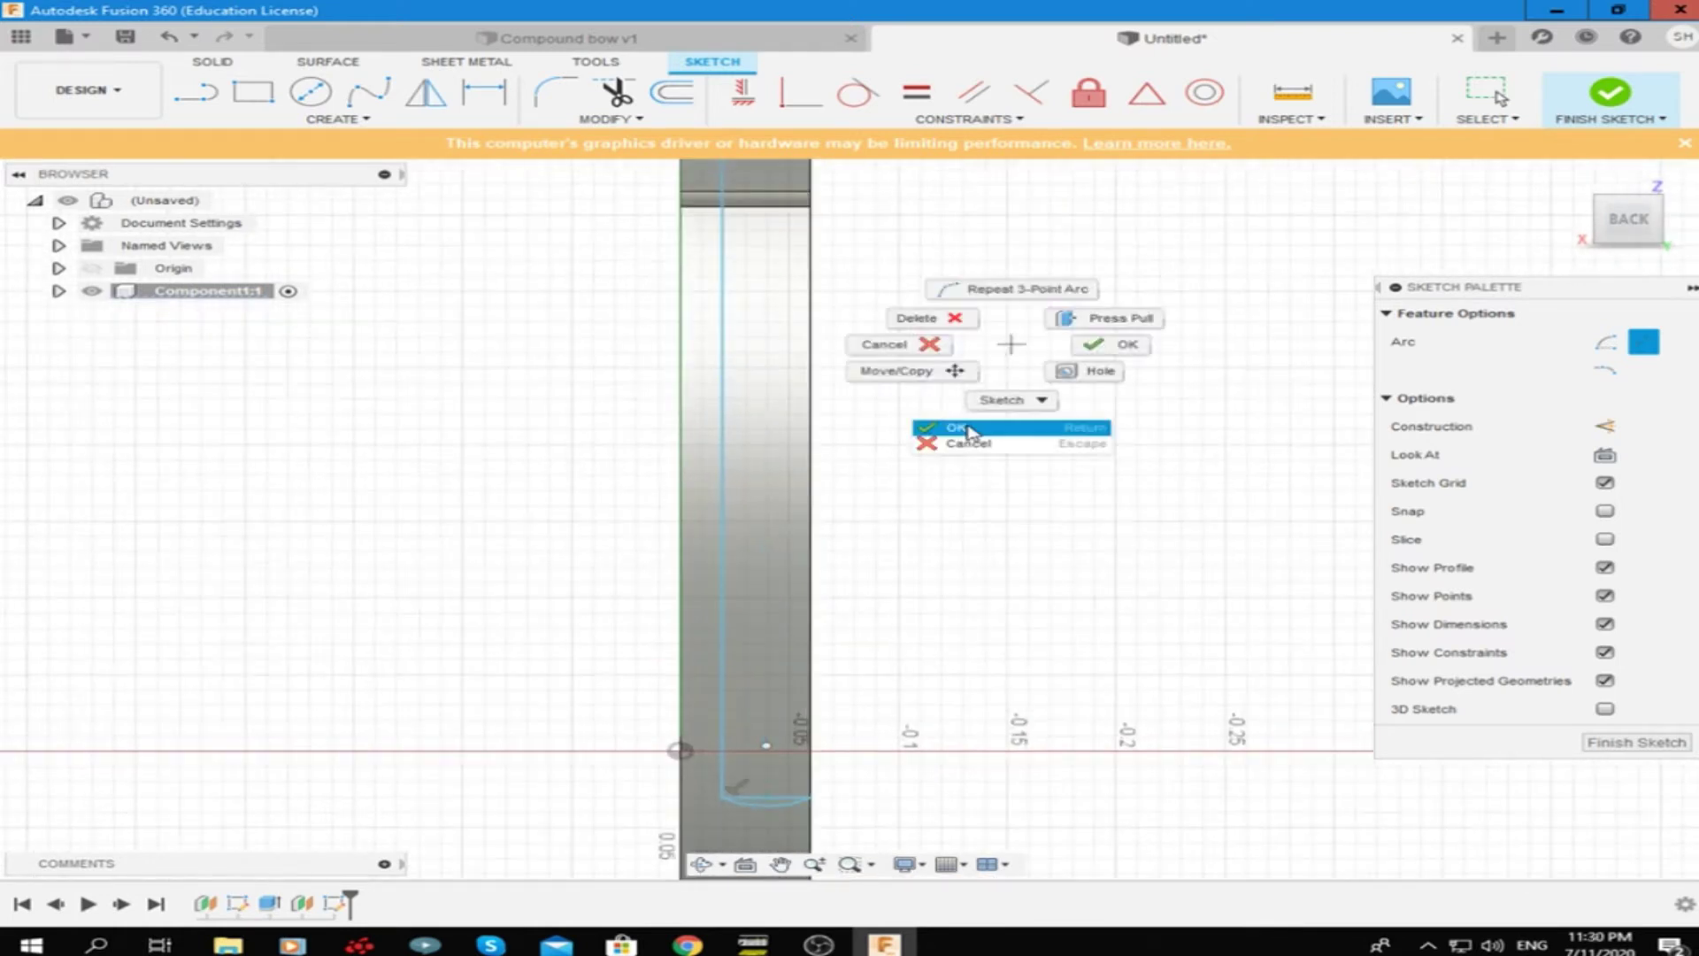
pyautogui.click(971, 430)
pyautogui.scroll(-1, 730, 328)
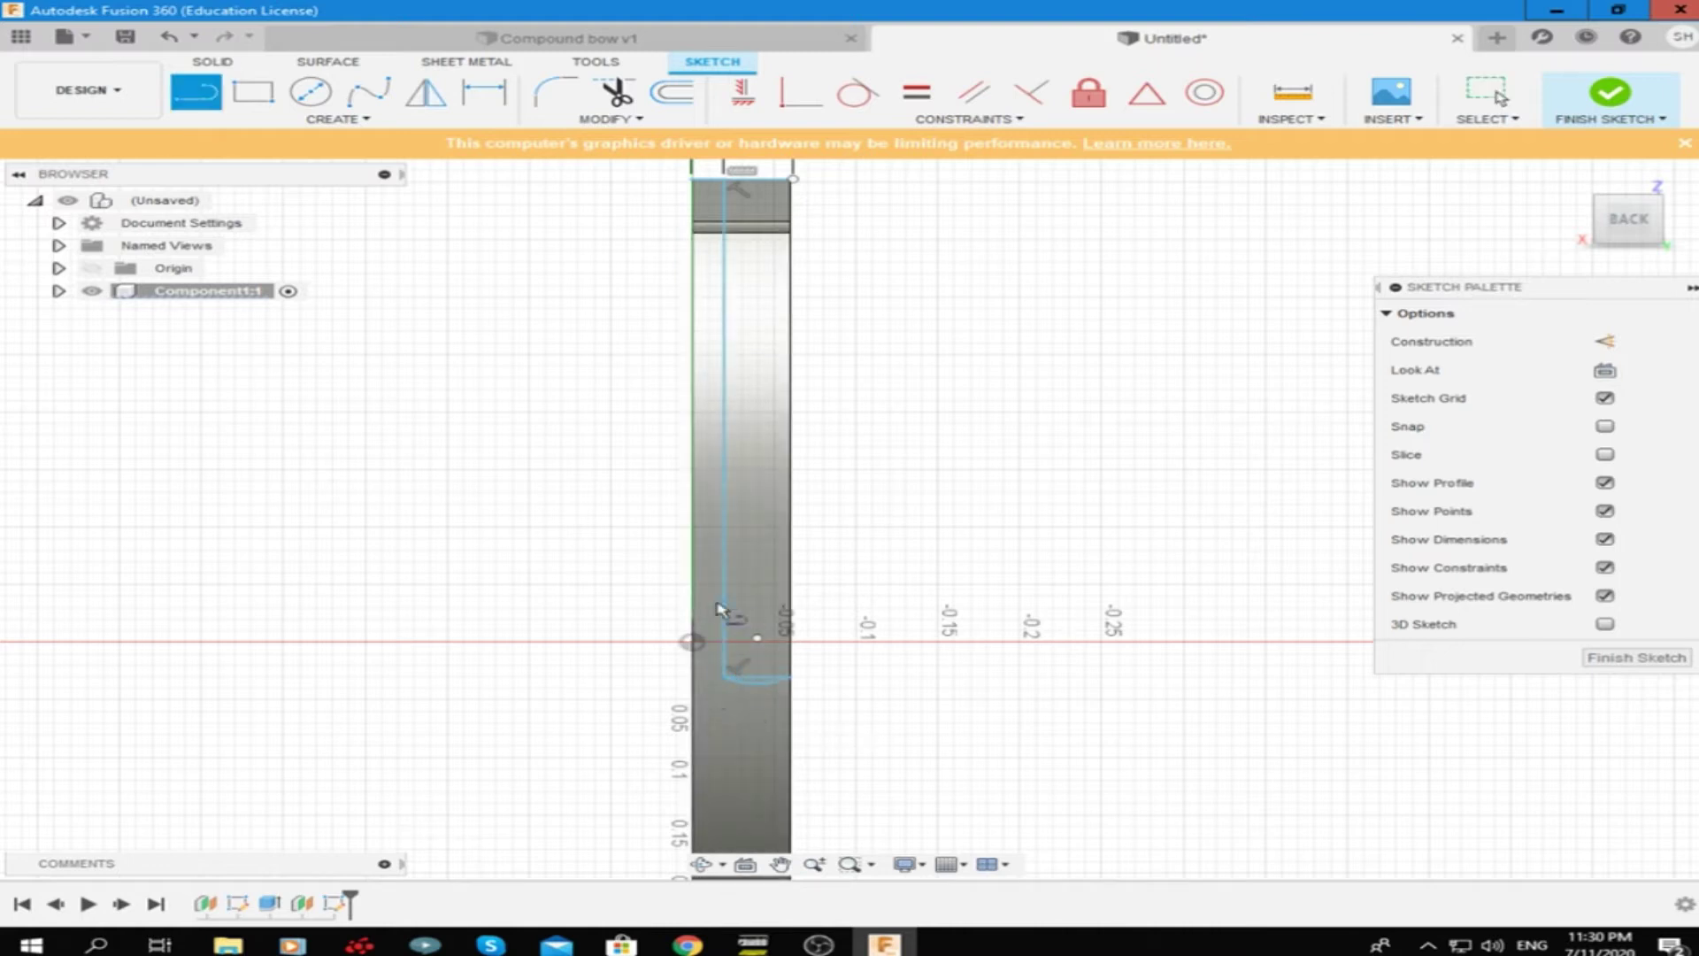
pyautogui.click(695, 641)
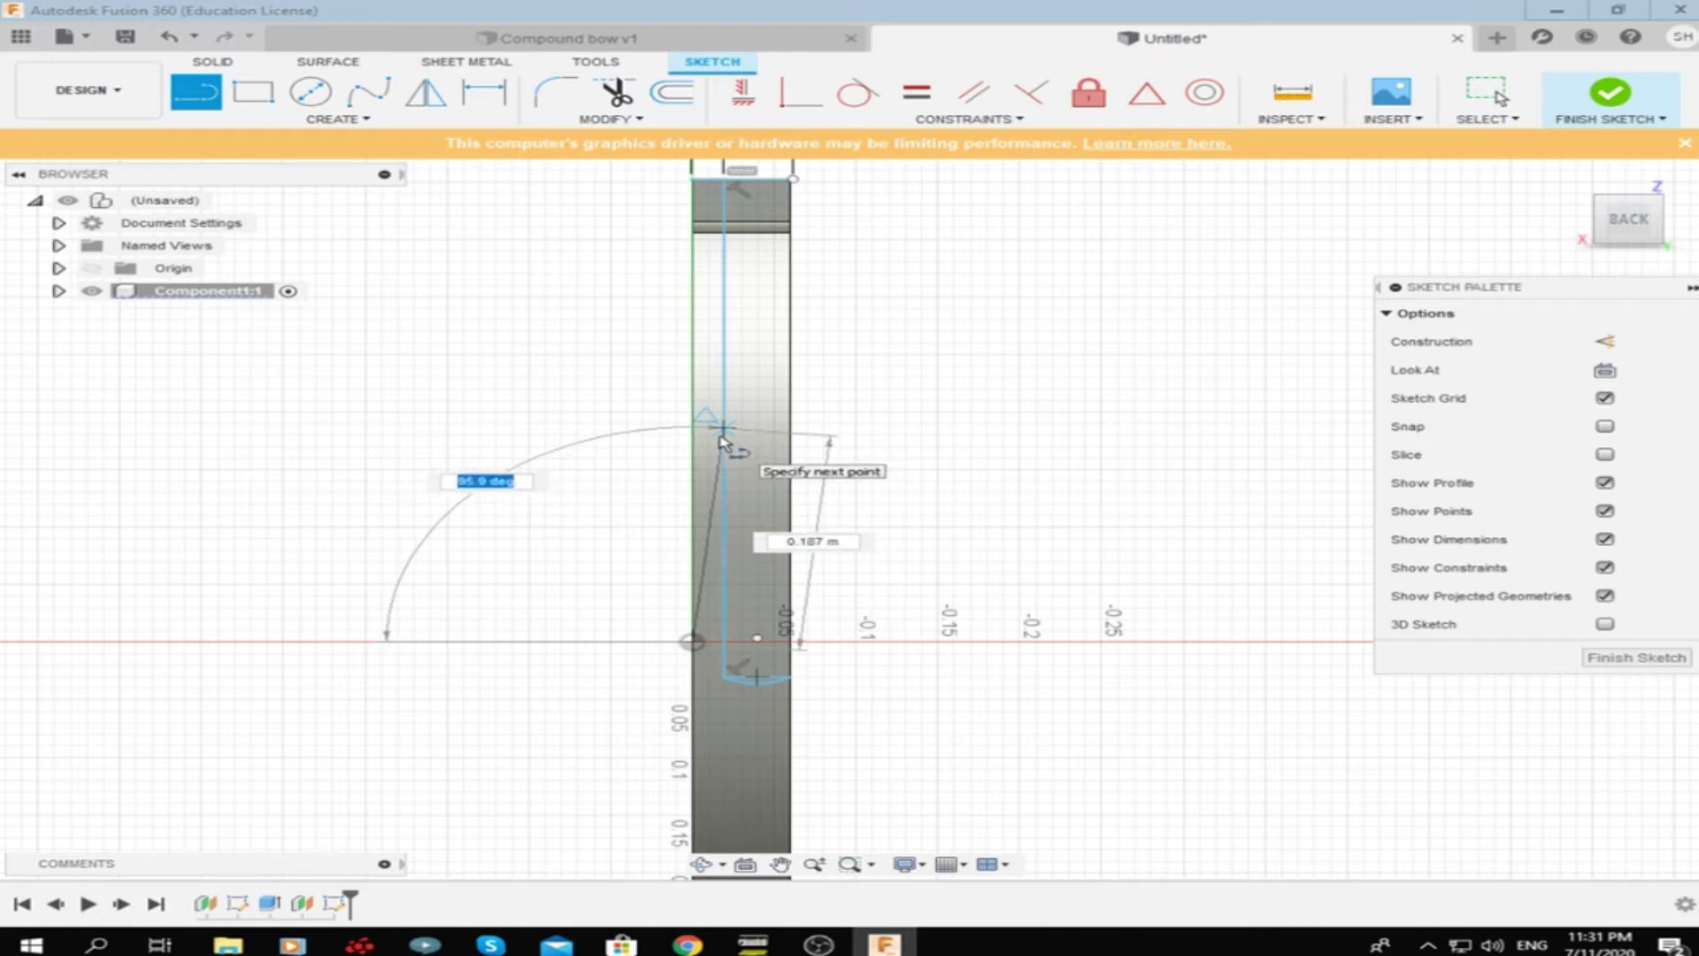
pyautogui.write('95')
# Draw a slanted line from the origin at 95 degrees
pyautogui.click(729, 399)
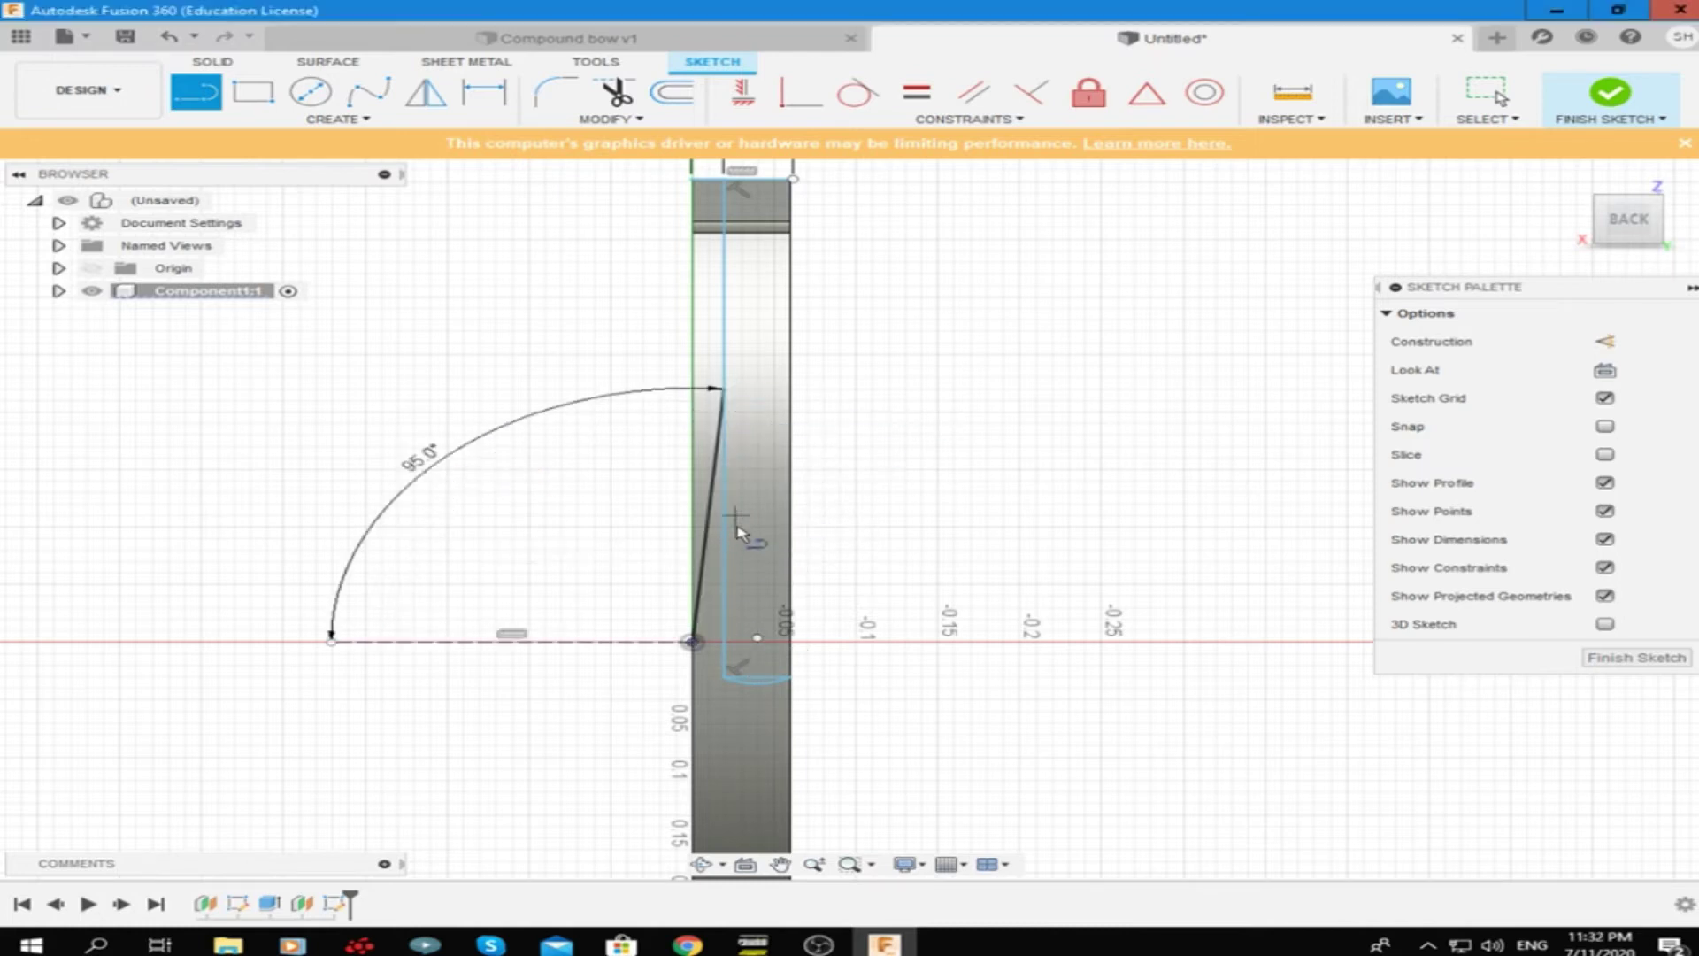
pyautogui.scroll(-2, 739, 531)
pyautogui.scroll(4, 775, 263)
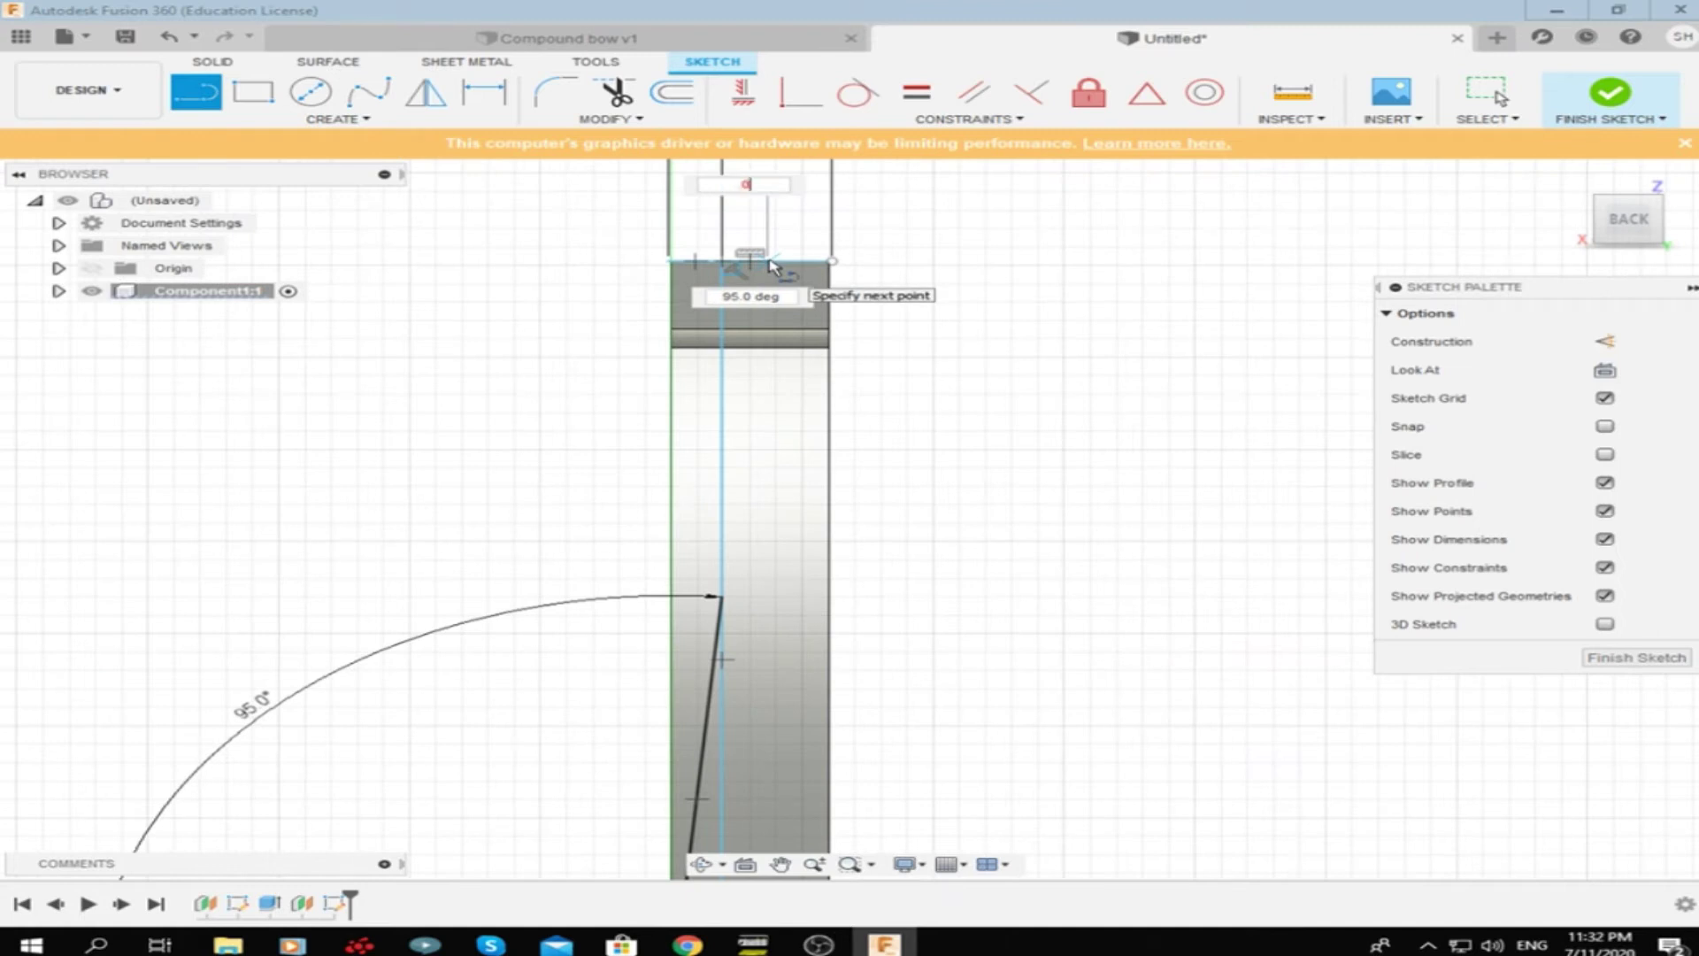
pyautogui.scroll(-3, 794, 577)
pyautogui.rightClick(794, 577)
pyautogui.scroll(1, 788, 558)
pyautogui.scroll(3, 797, 496)
pyautogui.click(842, 363)
pyautogui.scroll(-2, 842, 363)
pyautogui.rightClick(872, 566)
pyautogui.click(920, 652)
pyautogui.scroll(2, 790, 662)
# Select the slanted line, then start and cancel a line from its end
pyautogui.click(843, 372)
pyautogui.scroll(-2, 836, 371)
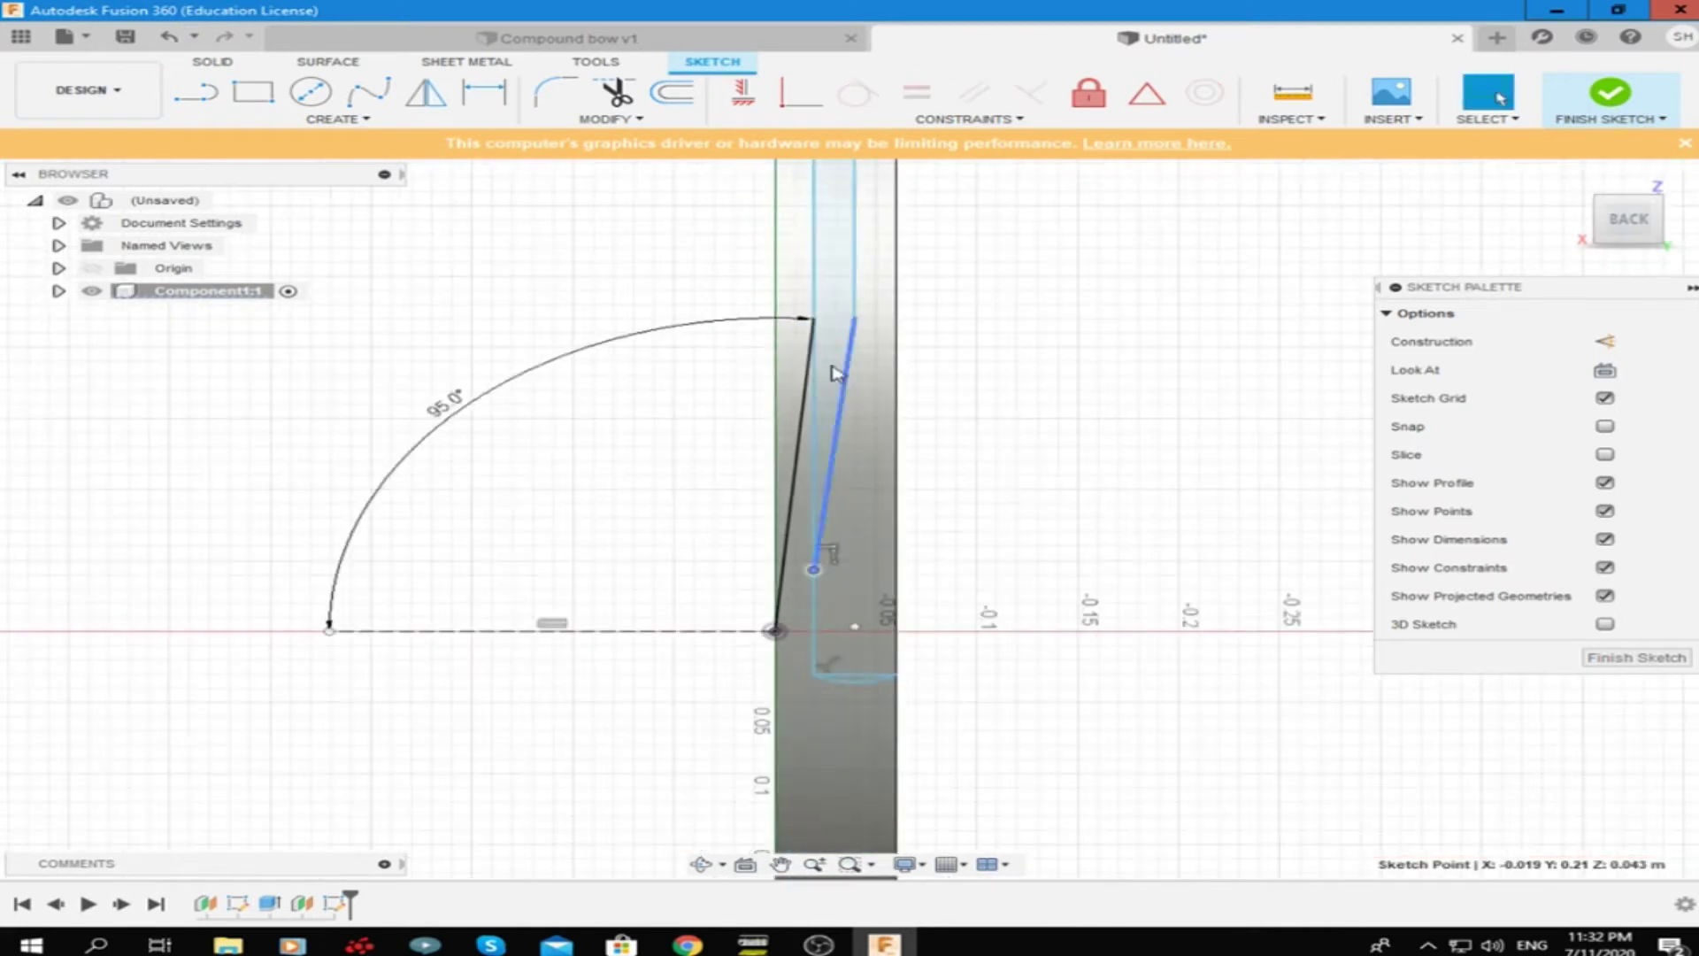
pyautogui.scroll(-4, 849, 331)
pyautogui.scroll(5, 850, 318)
pyautogui.scroll(-5, 849, 310)
pyautogui.scroll(2, 854, 299)
pyautogui.press('l')
pyautogui.click(852, 299)
pyautogui.scroll(-5, 841, 442)
pyautogui.scroll(5, 853, 561)
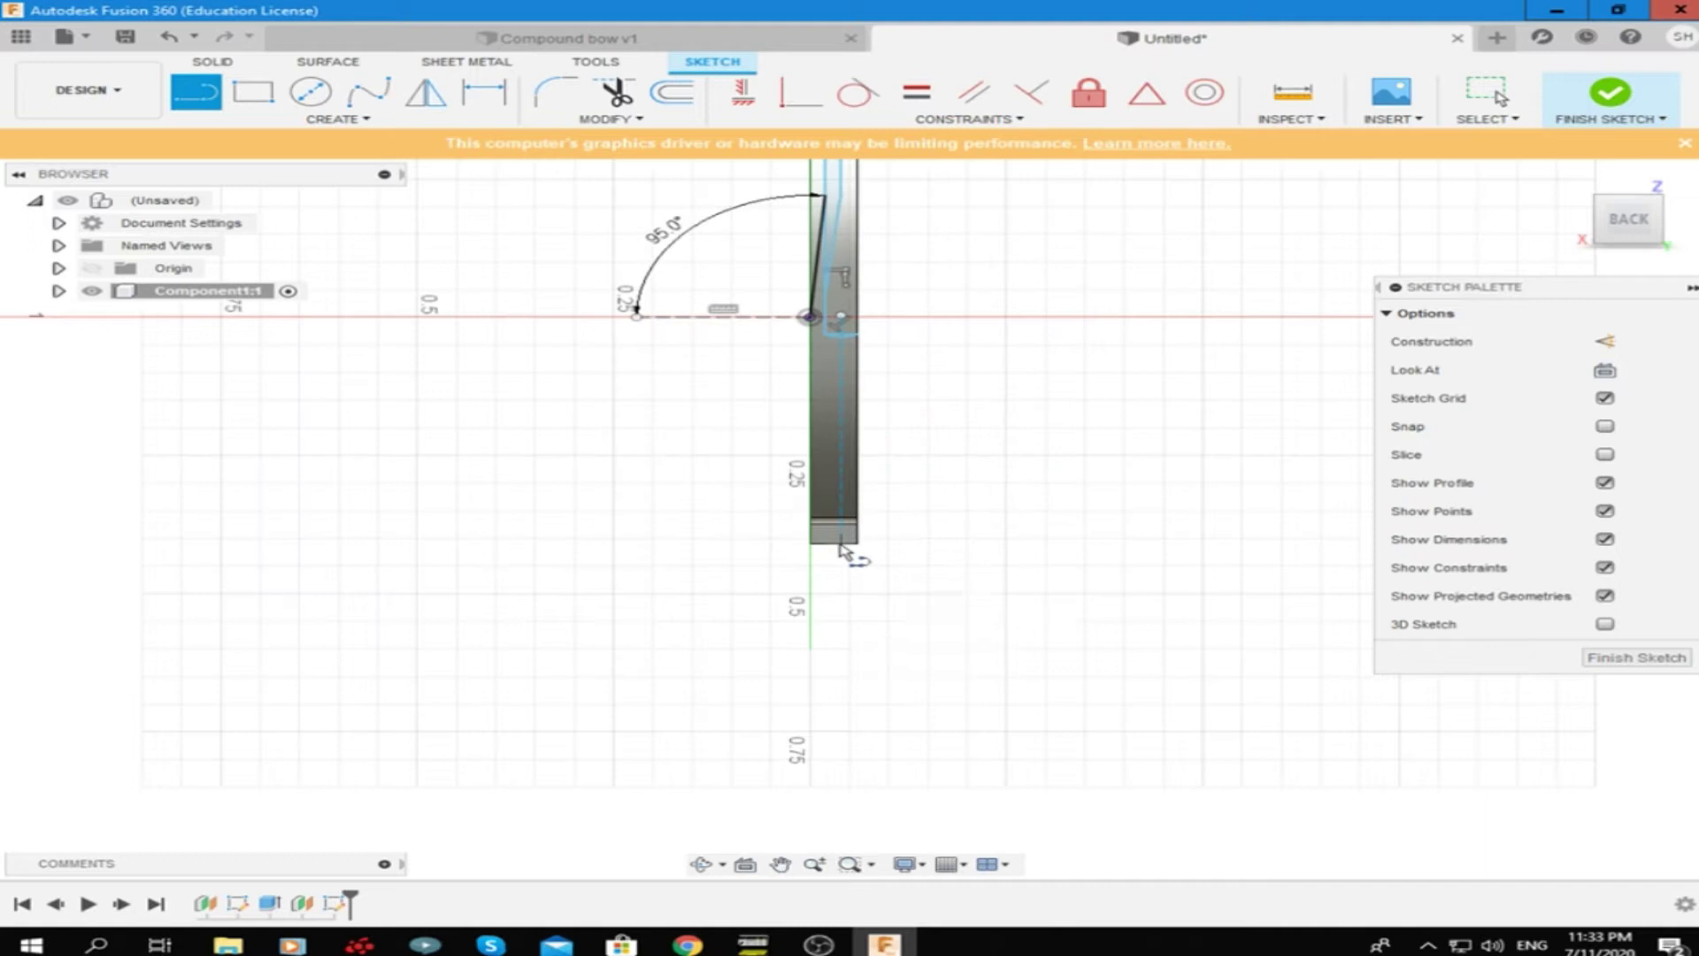
pyautogui.scroll(2, 832, 557)
pyautogui.rightClick(991, 504)
pyautogui.click(1023, 561)
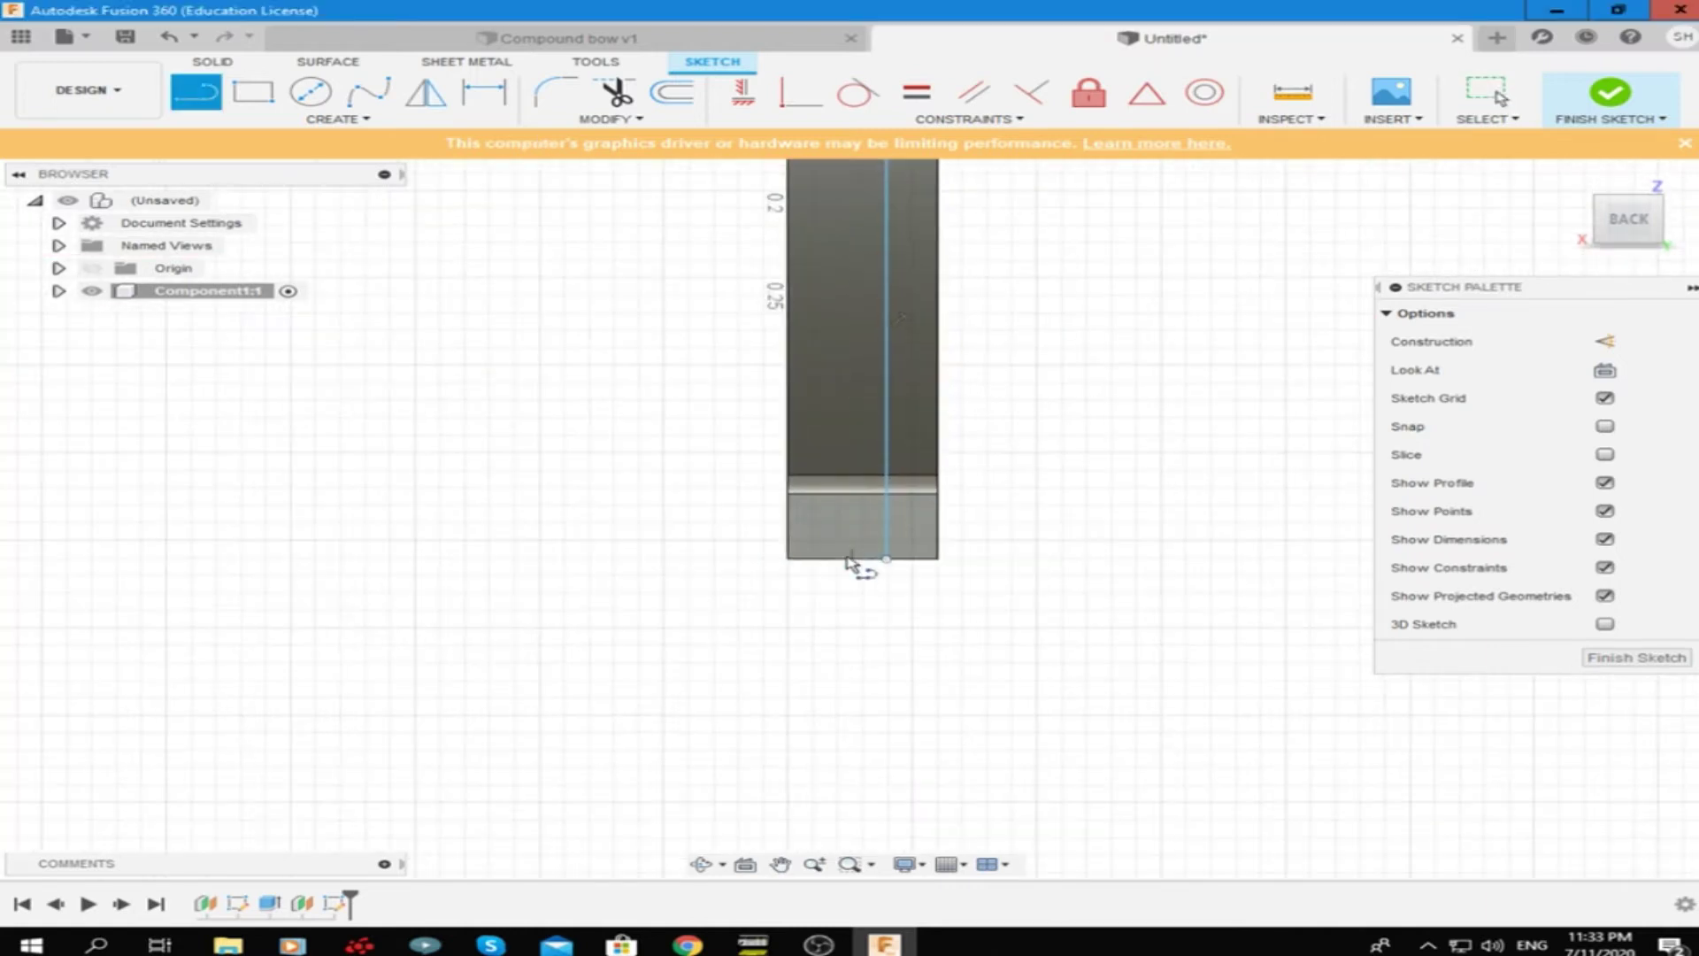
# Draw a vertical line along the limb and a slanted line from the arc end to it
pyautogui.click(796, 557)
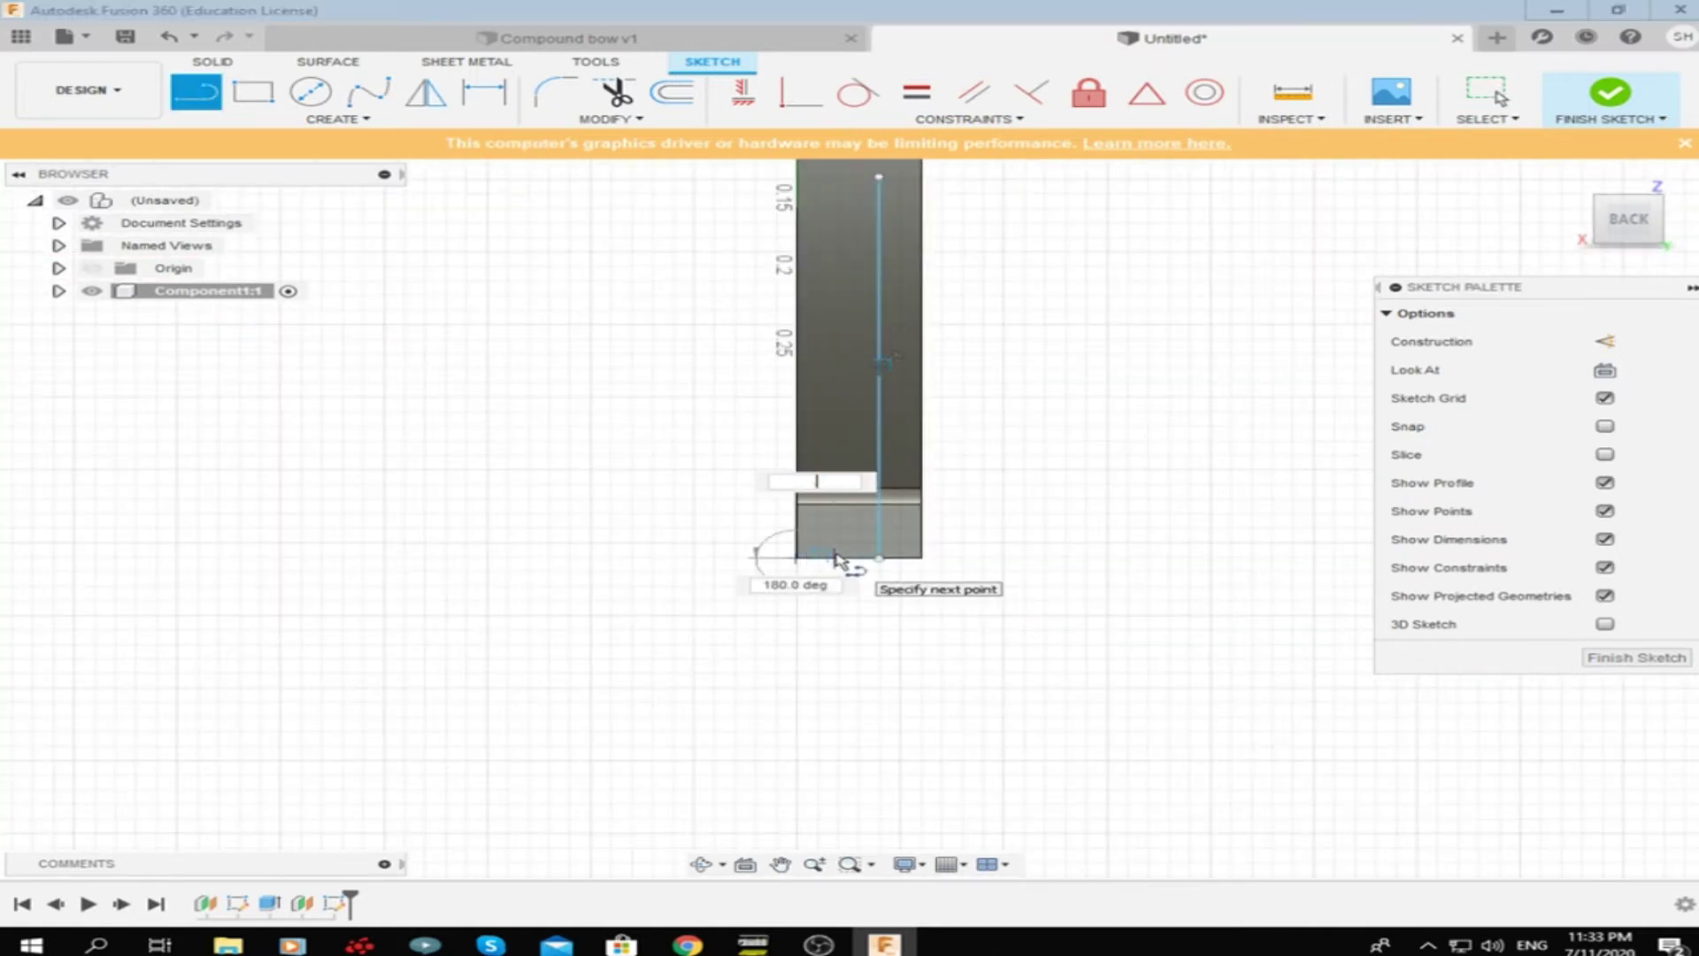
pyautogui.scroll(2, 841, 381)
pyautogui.click(840, 372)
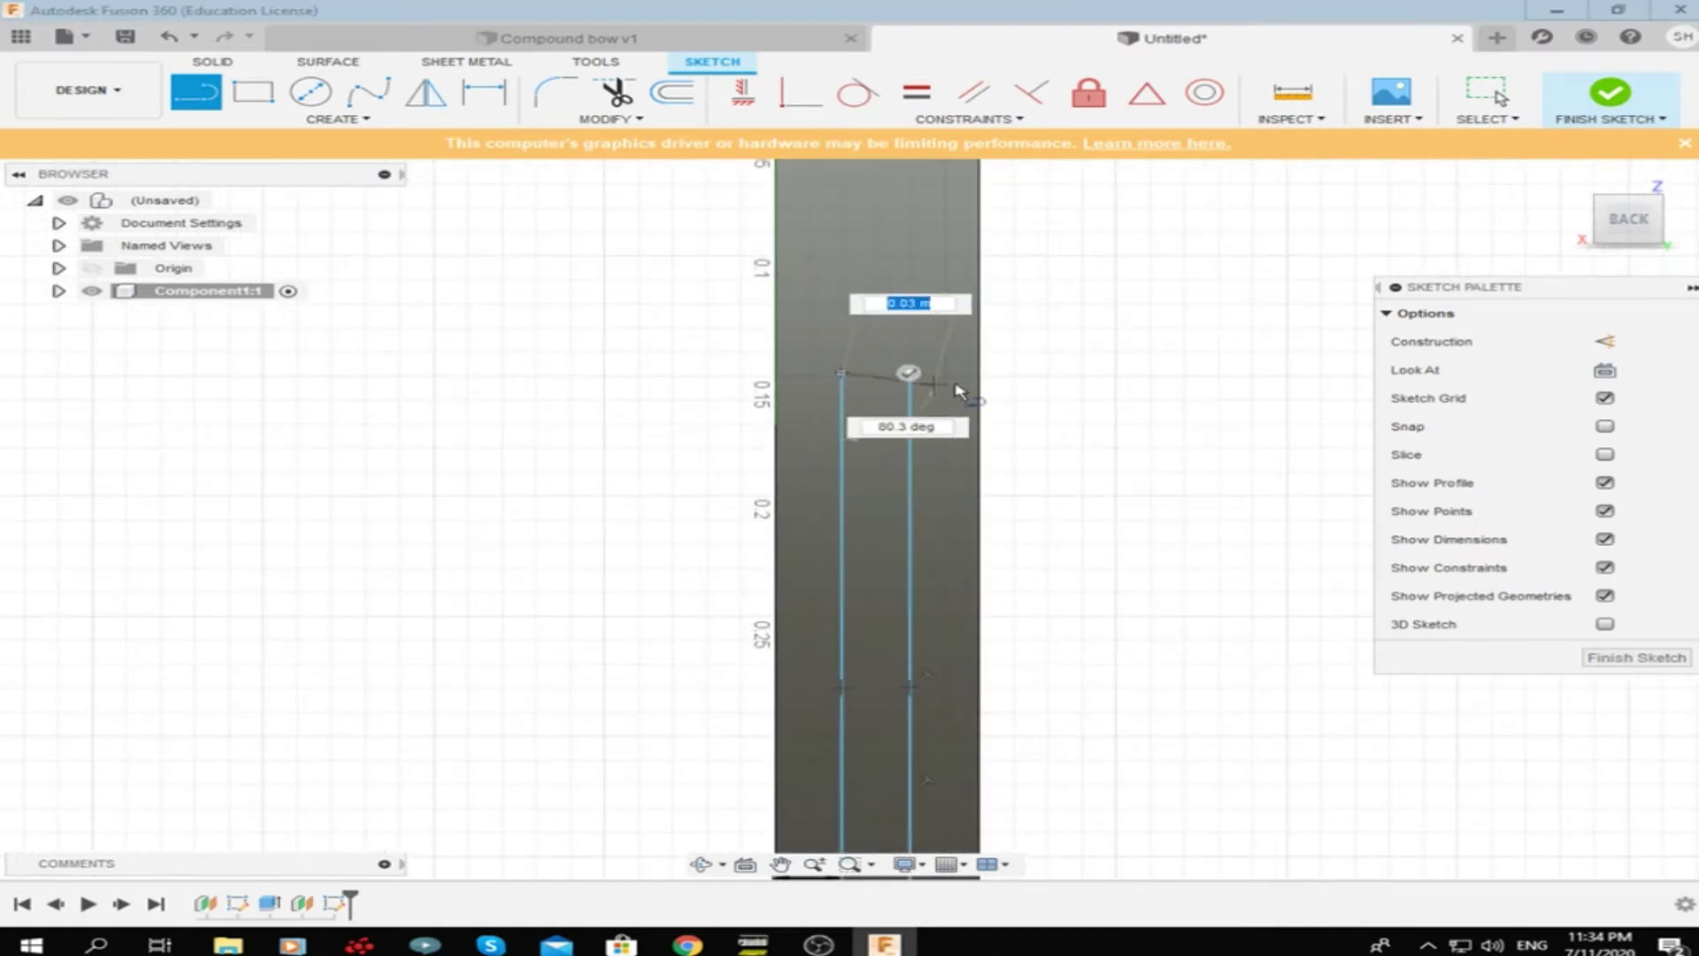
pyautogui.press('Escape')
pyautogui.moveTo(968, 266); pyautogui.dragTo(968, 575, button='middle')
pyautogui.click(988, 379)
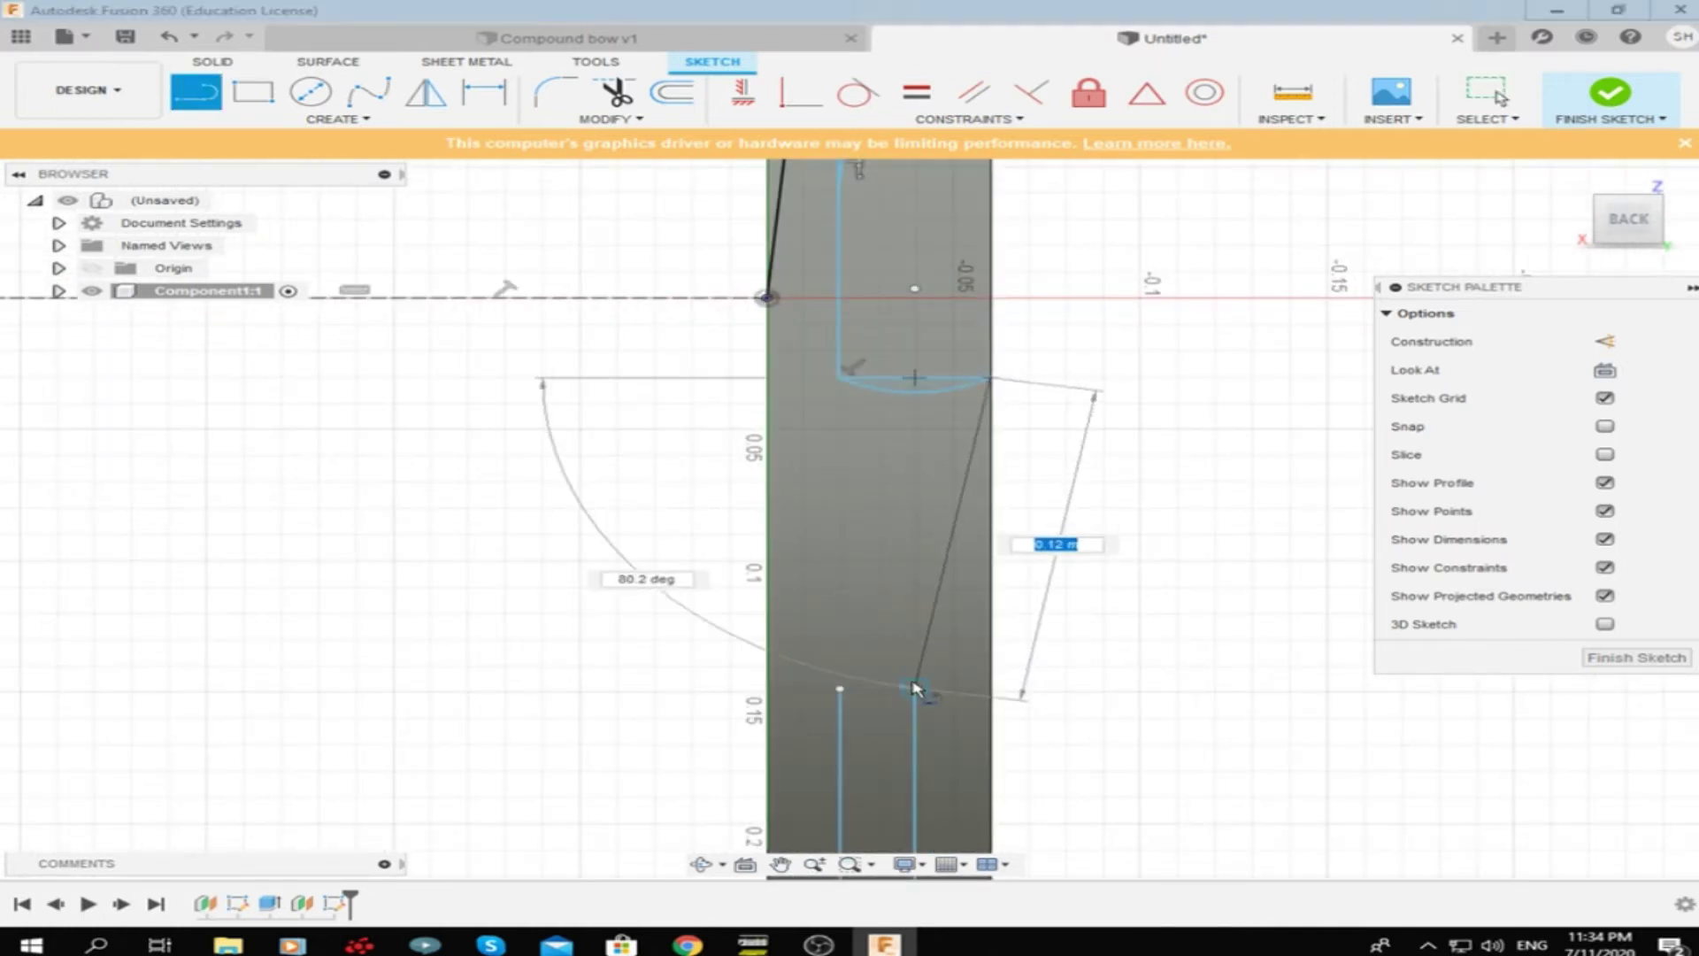
pyautogui.click(916, 689)
pyautogui.scroll(-2, 911, 440)
pyautogui.scroll(-2, 847, 383)
pyautogui.scroll(4, 938, 442)
pyautogui.scroll(-2, 942, 460)
# Add a vertical segment below the origin, a diagonal, trims and a short 0.03 m edge
pyautogui.click(788, 337)
pyautogui.click(788, 438)
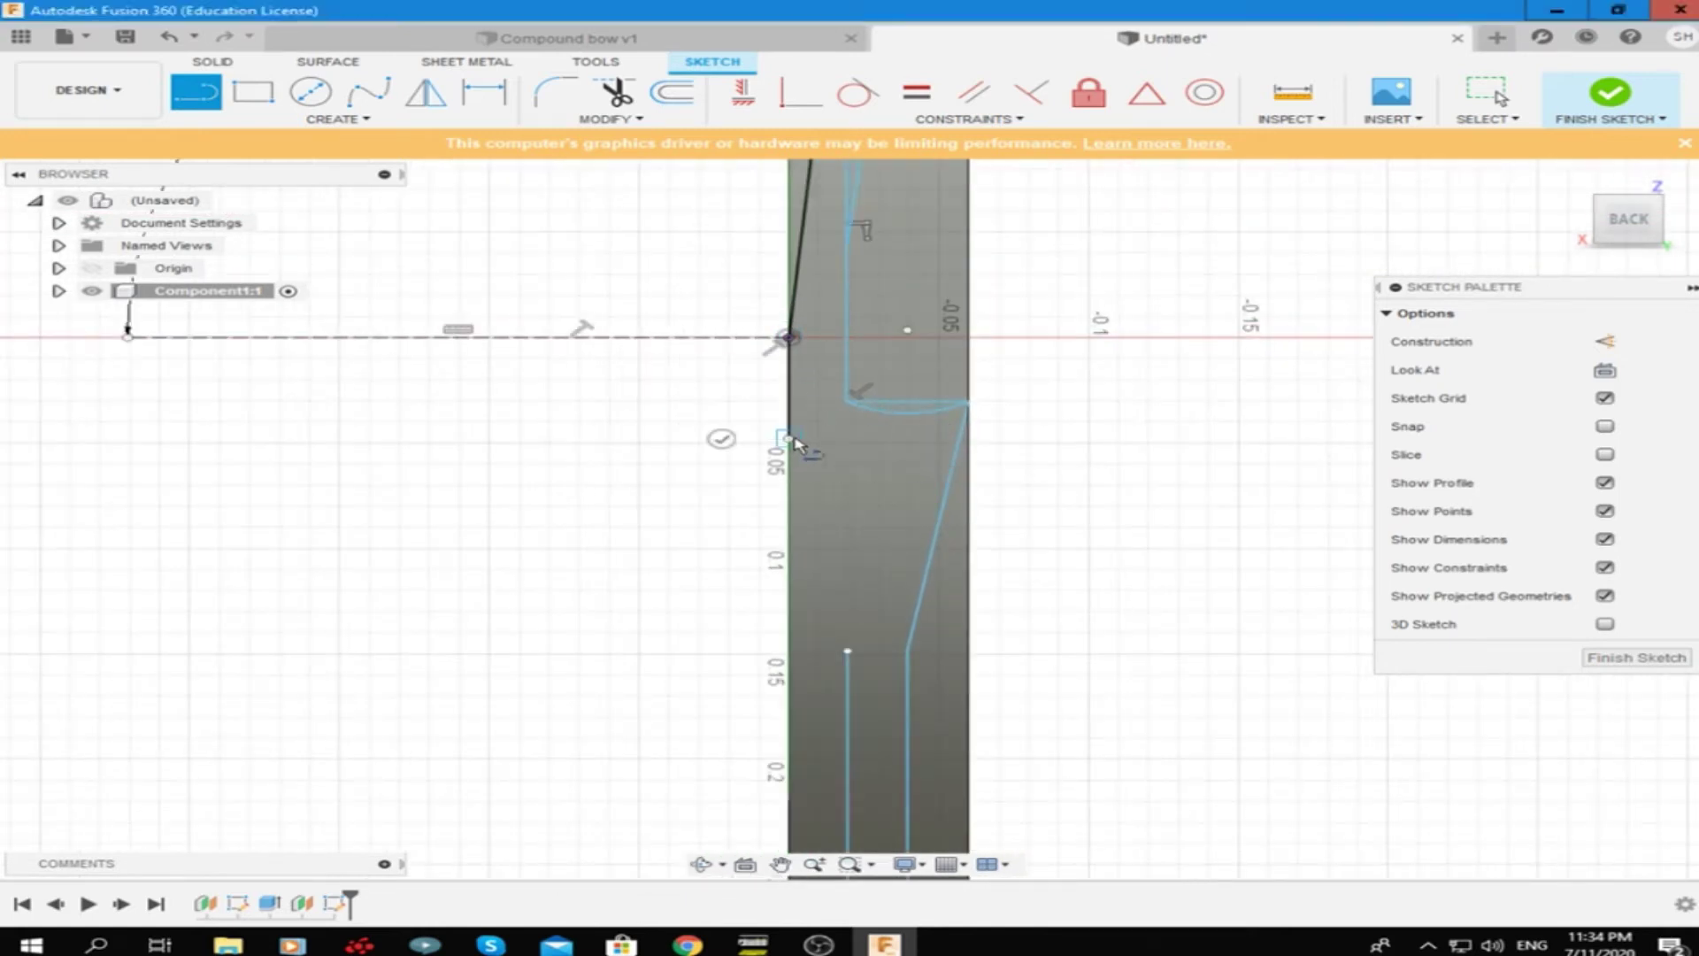
pyautogui.click(847, 474)
pyautogui.rightClick(964, 475)
pyautogui.click(842, 478)
pyautogui.click(969, 464)
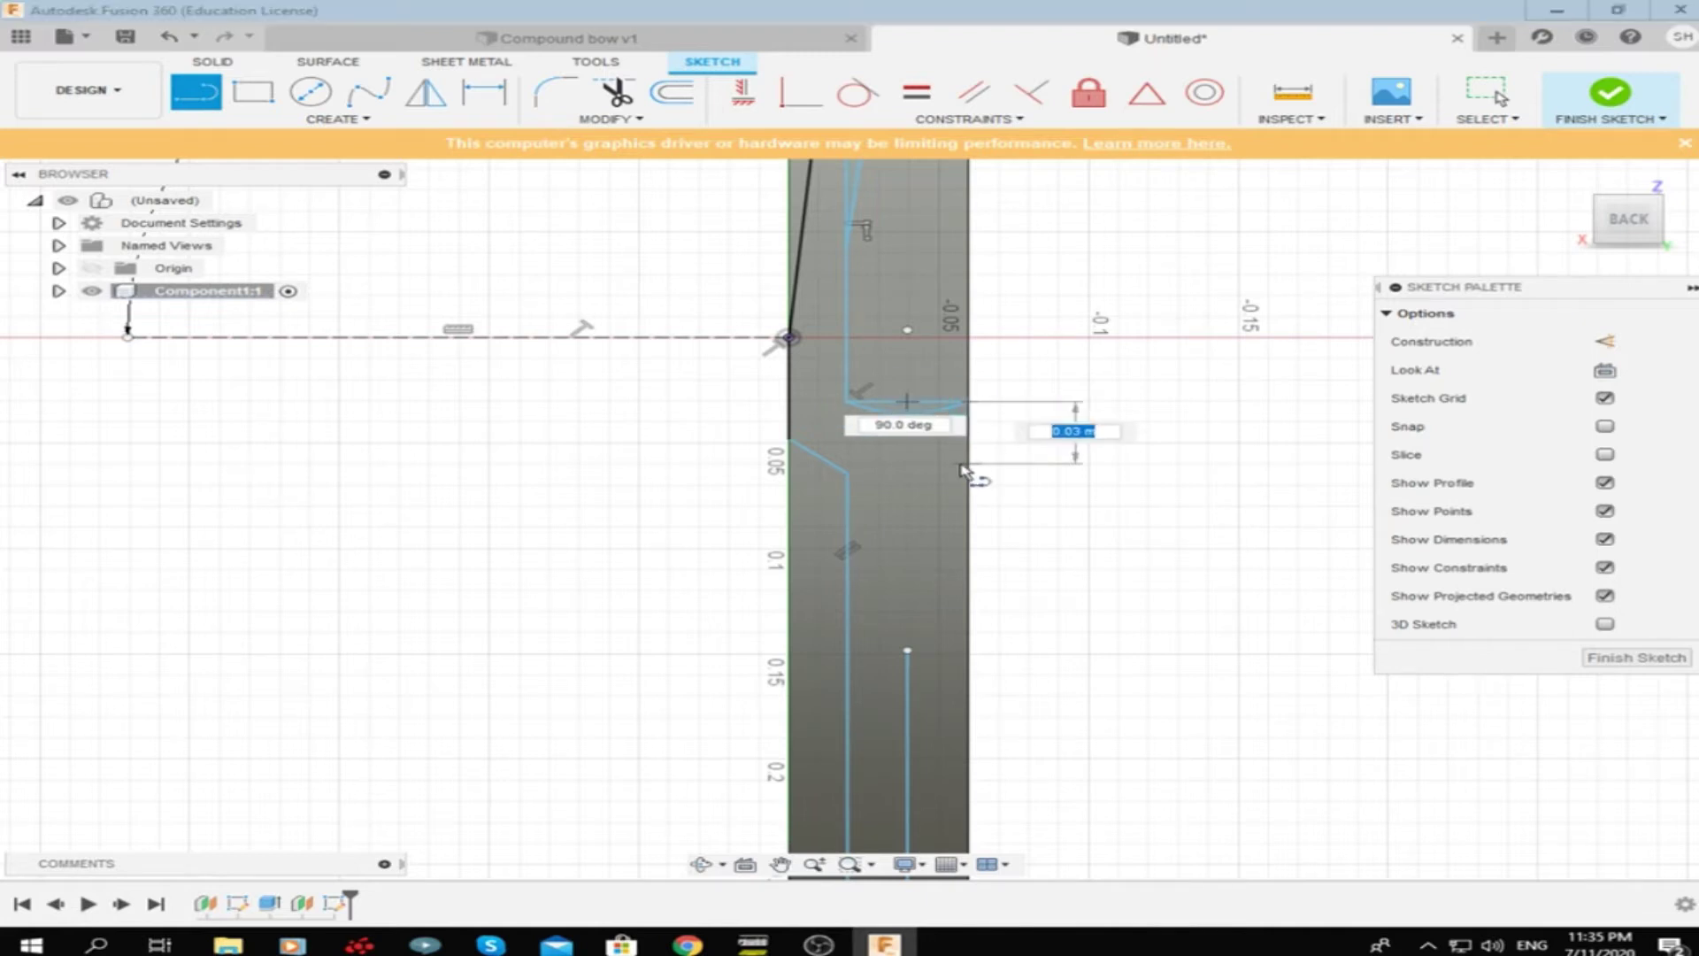
pyautogui.click(965, 447)
pyautogui.rightClick(911, 447)
pyautogui.press('Escape')
pyautogui.scroll(-3, 911, 442)
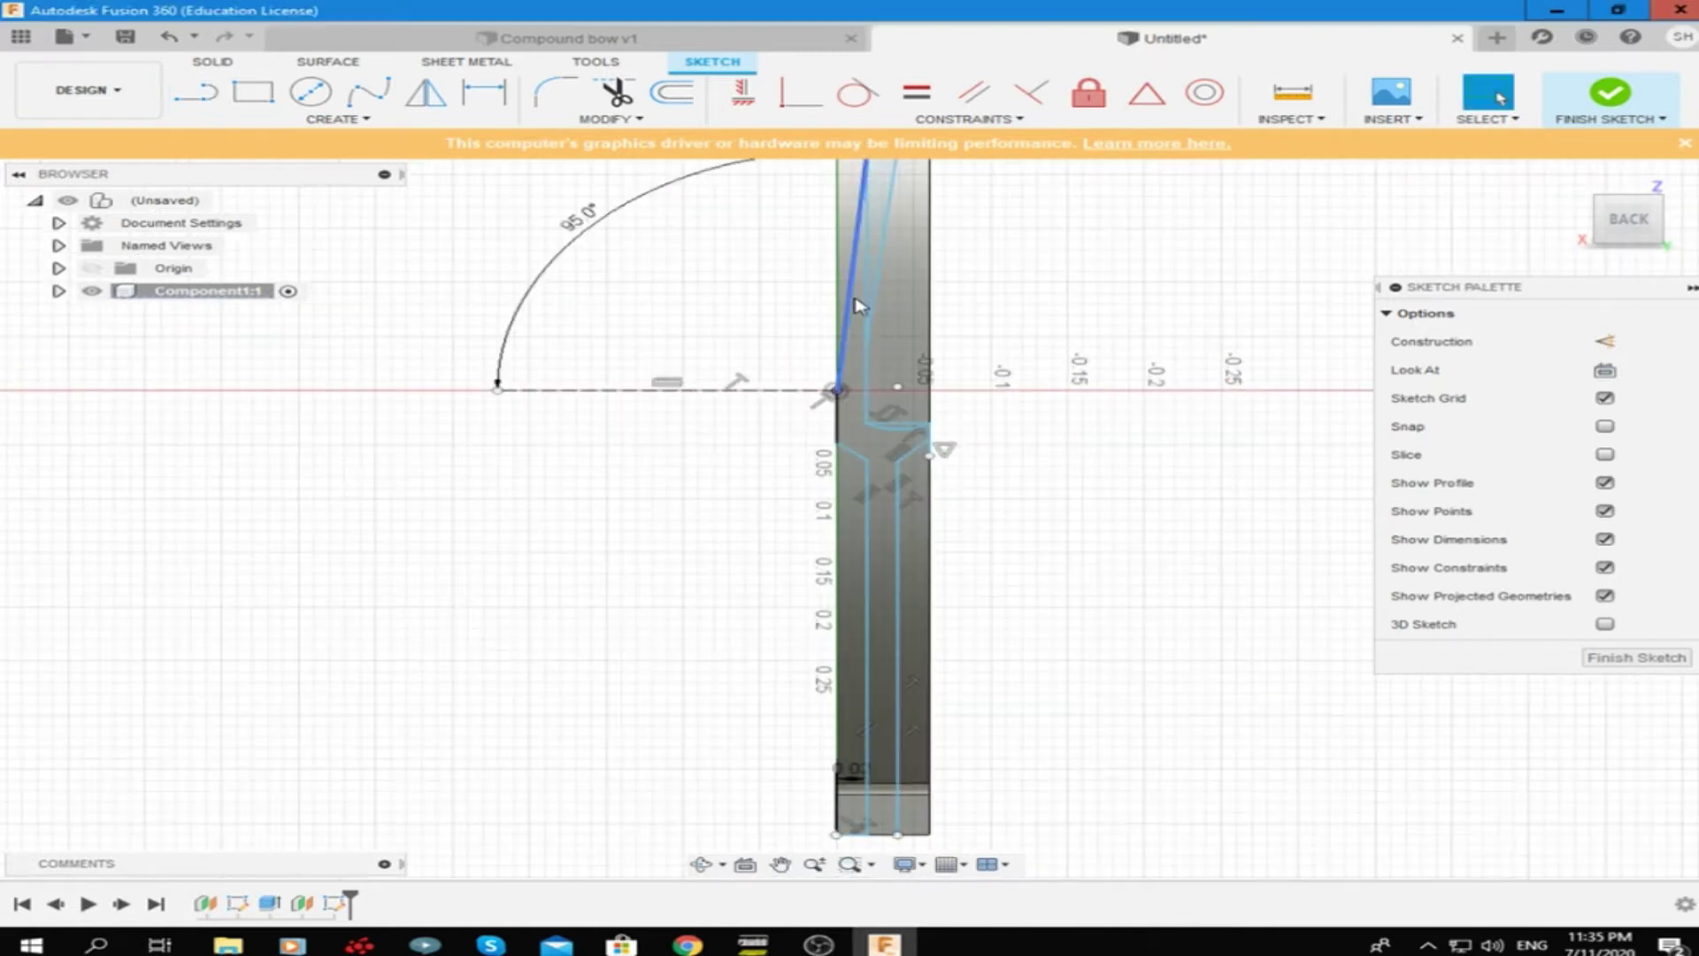
pyautogui.scroll(-2, 974, 273)
pyautogui.scroll(5, 982, 542)
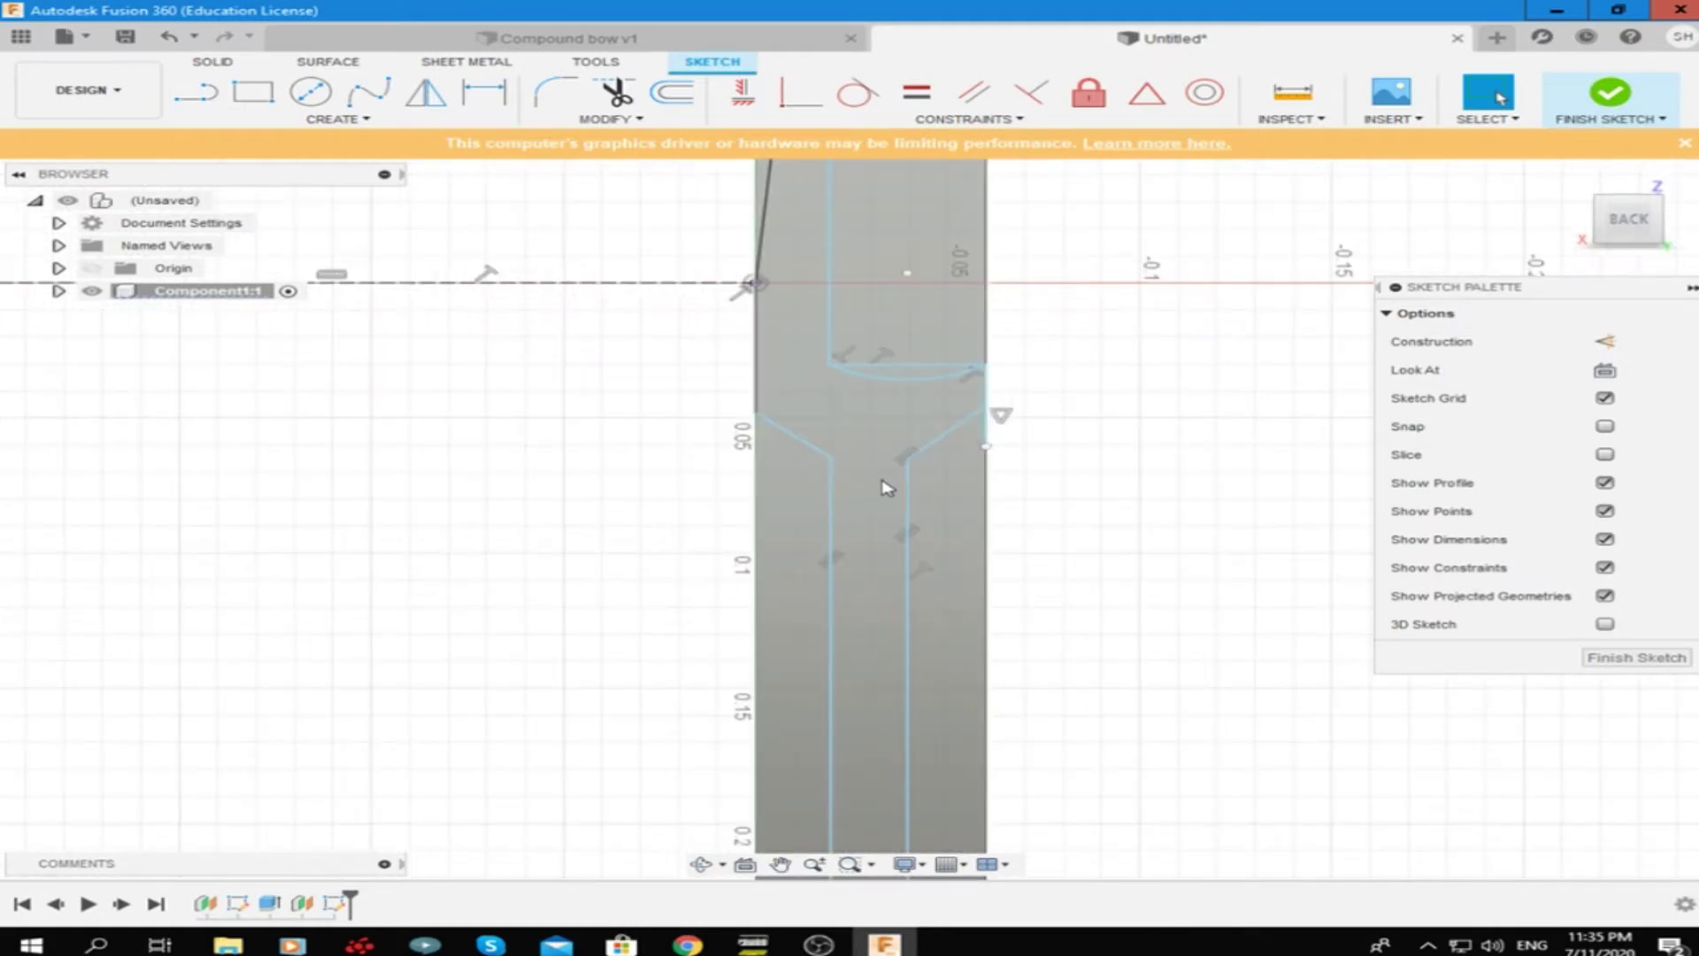
pyautogui.scroll(-4, 885, 486)
pyautogui.scroll(-1, 876, 620)
pyautogui.scroll(3, 871, 801)
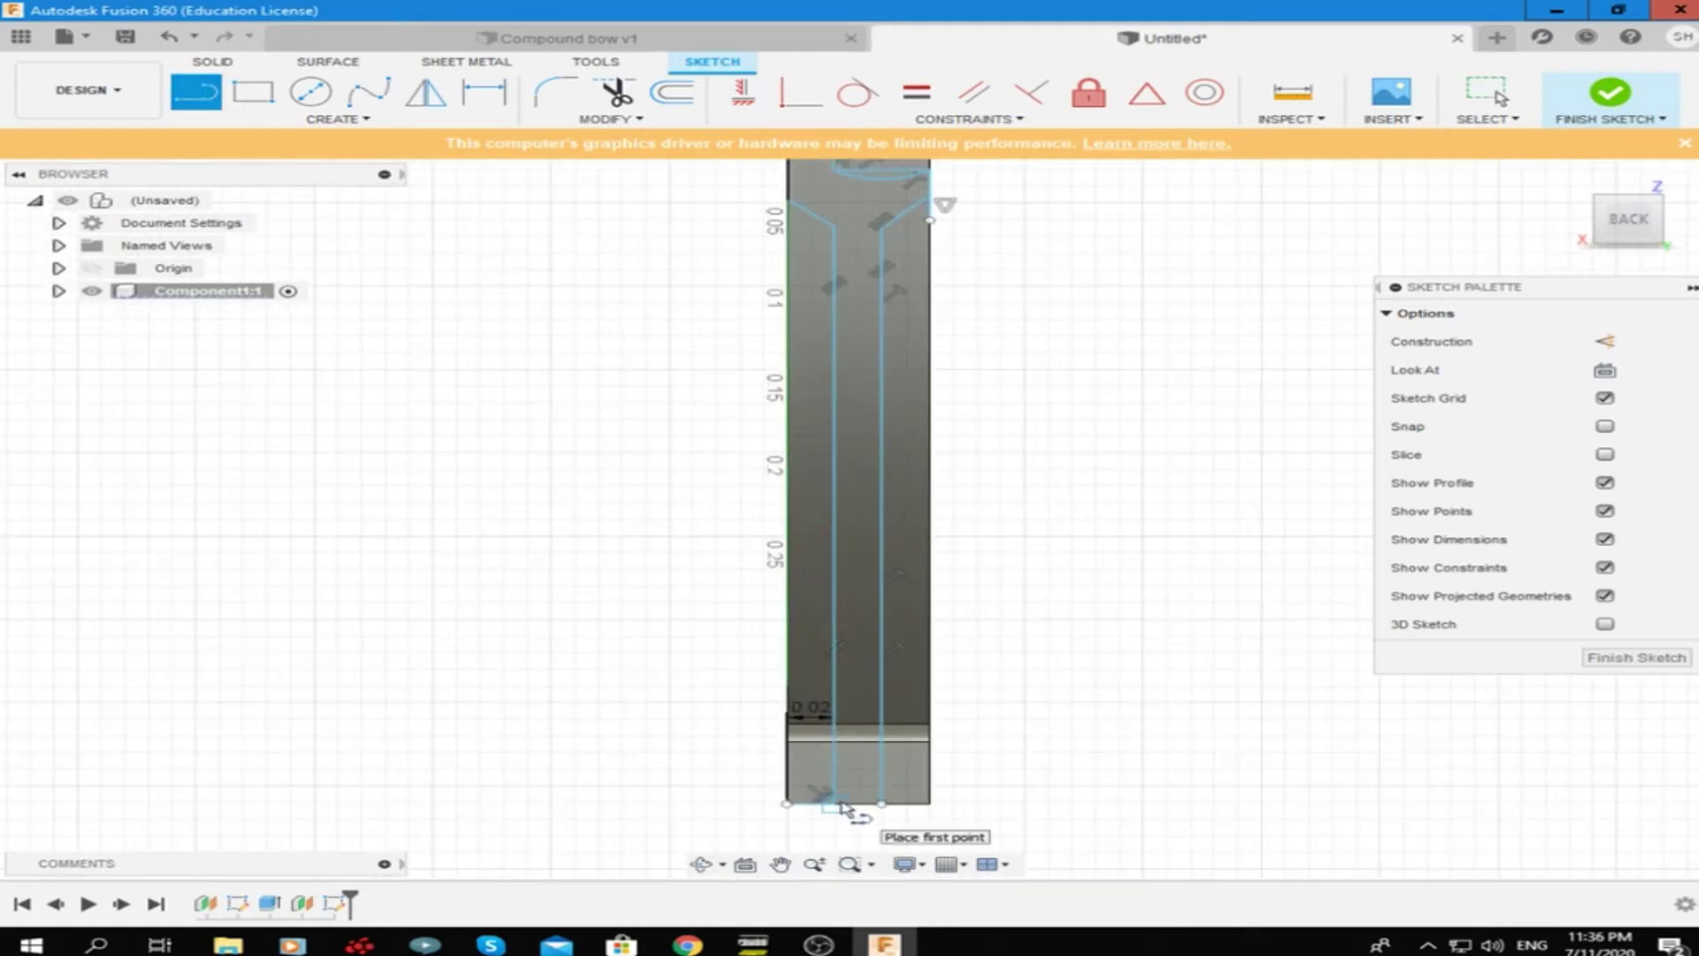
# Start a rectangle with its corner placed at the body's bottom end
pyautogui.scroll(-3, 845, 805)
pyautogui.rightClick(960, 571)
pyautogui.press('Escape')
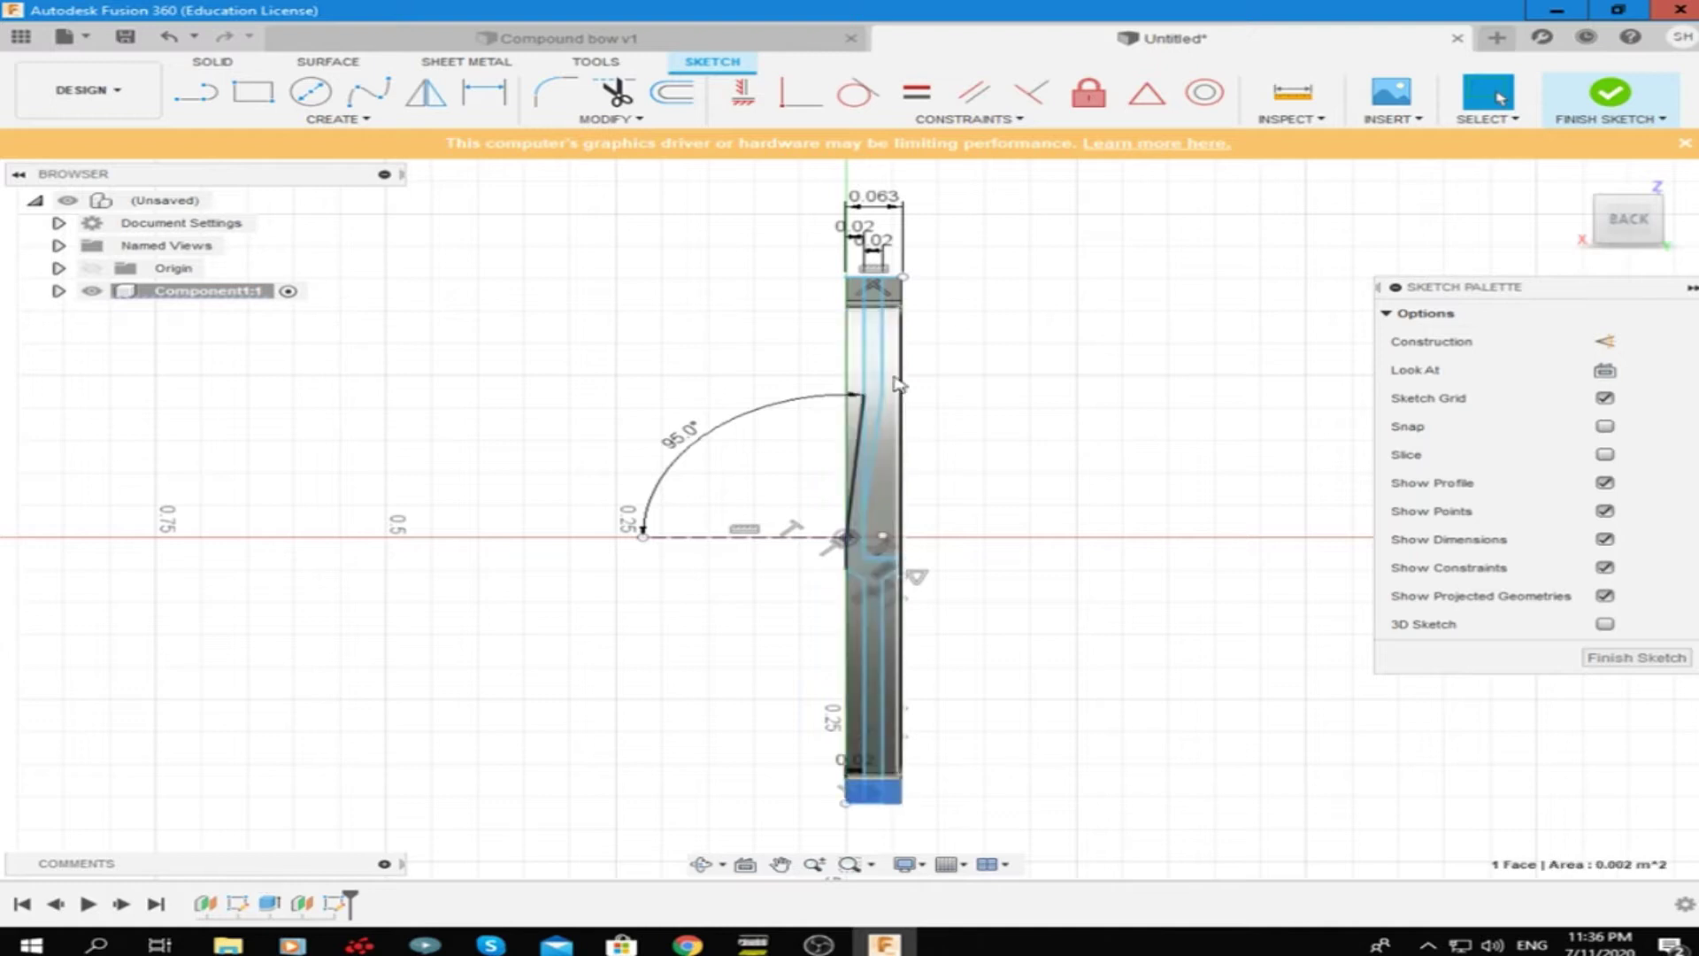
pyautogui.scroll(2, 894, 382)
pyautogui.scroll(-1, 876, 382)
pyautogui.press('r')
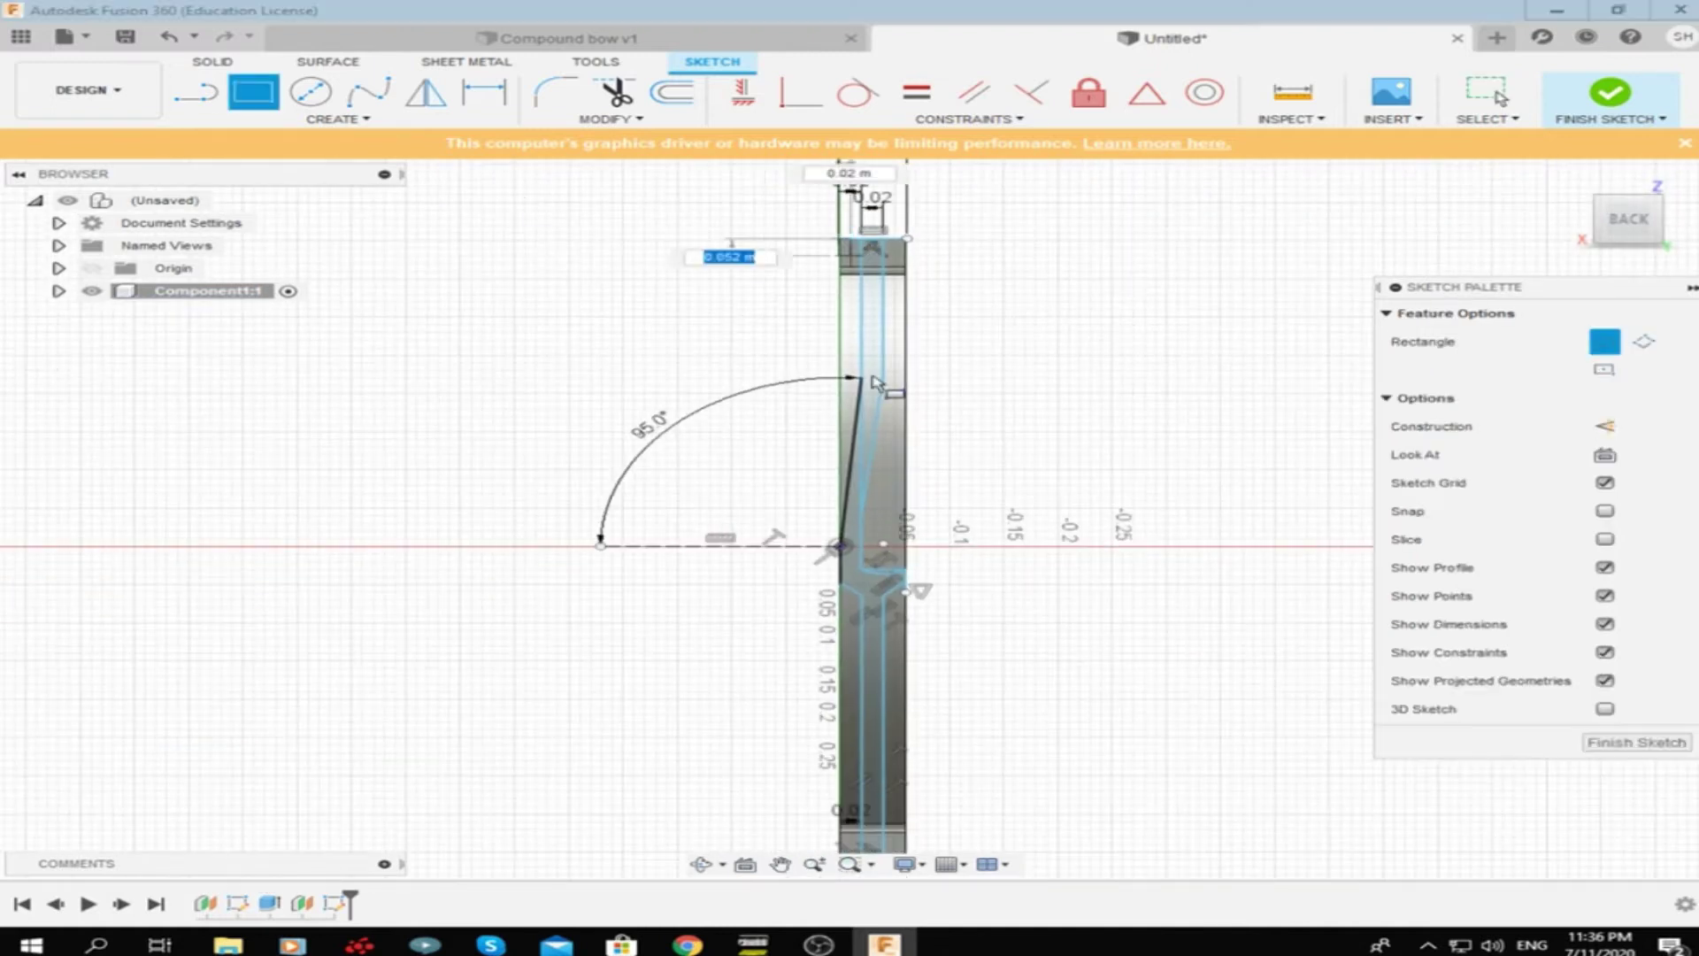
pyautogui.scroll(-1, 894, 778)
pyautogui.scroll(3, 904, 843)
pyautogui.click(904, 844)
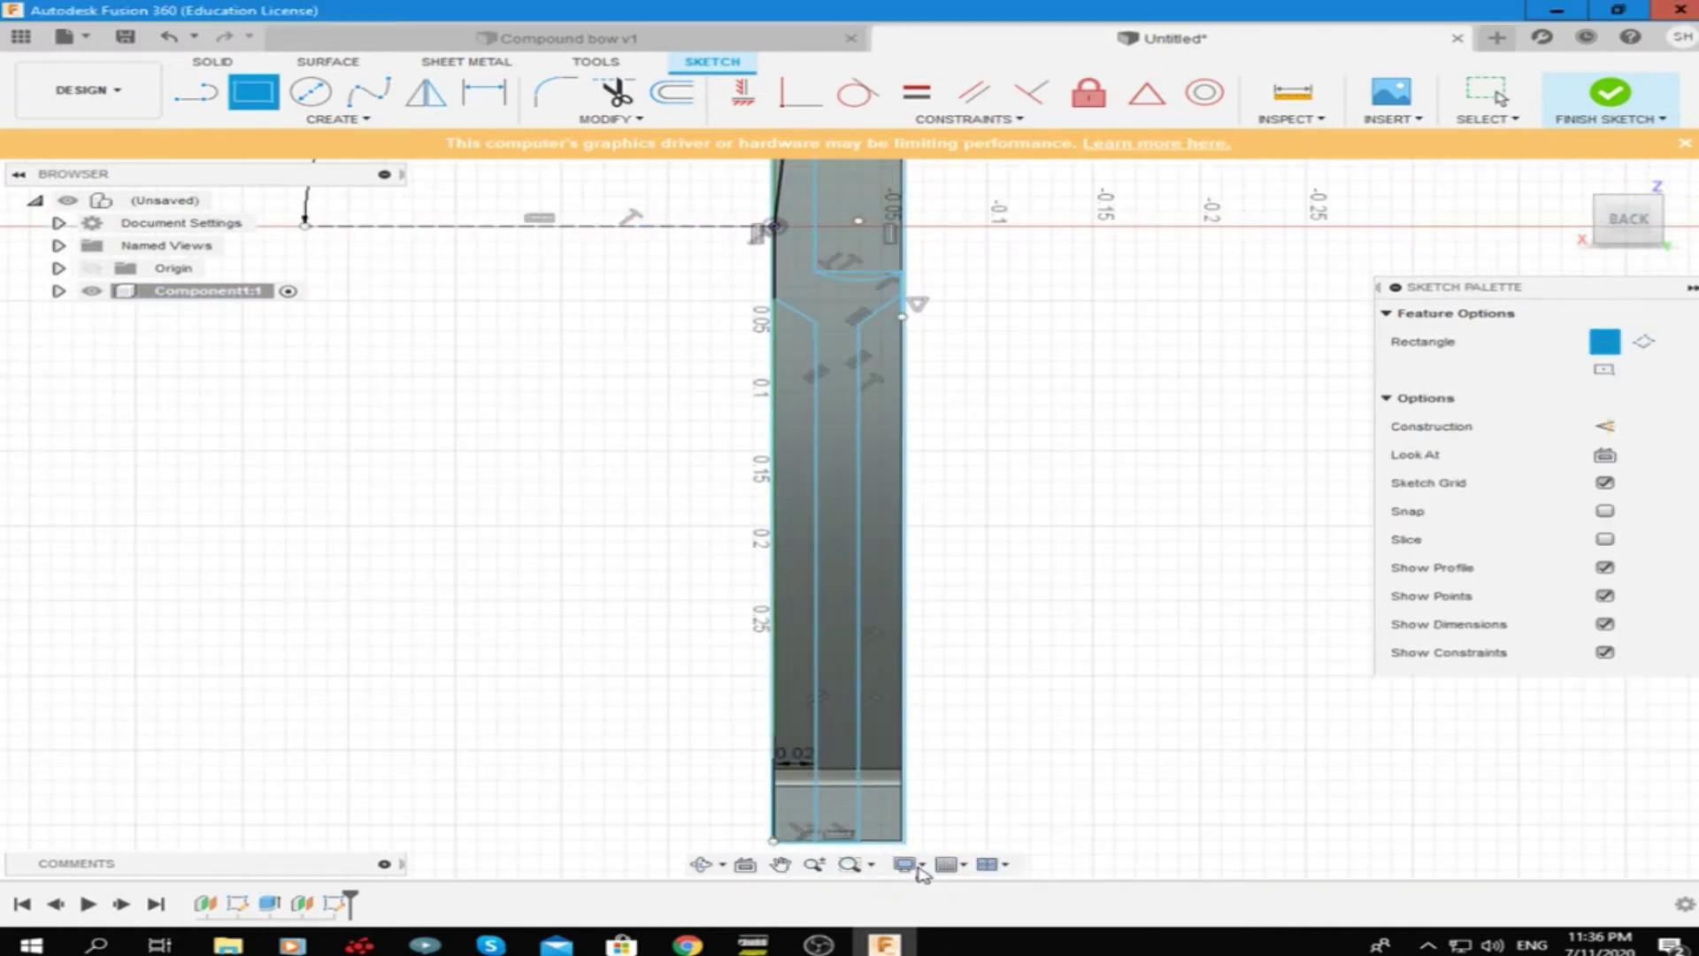
pyautogui.press('Escape')
pyautogui.scroll(-2, 973, 620)
pyautogui.scroll(2, 1002, 644)
pyautogui.scroll(3, 1003, 644)
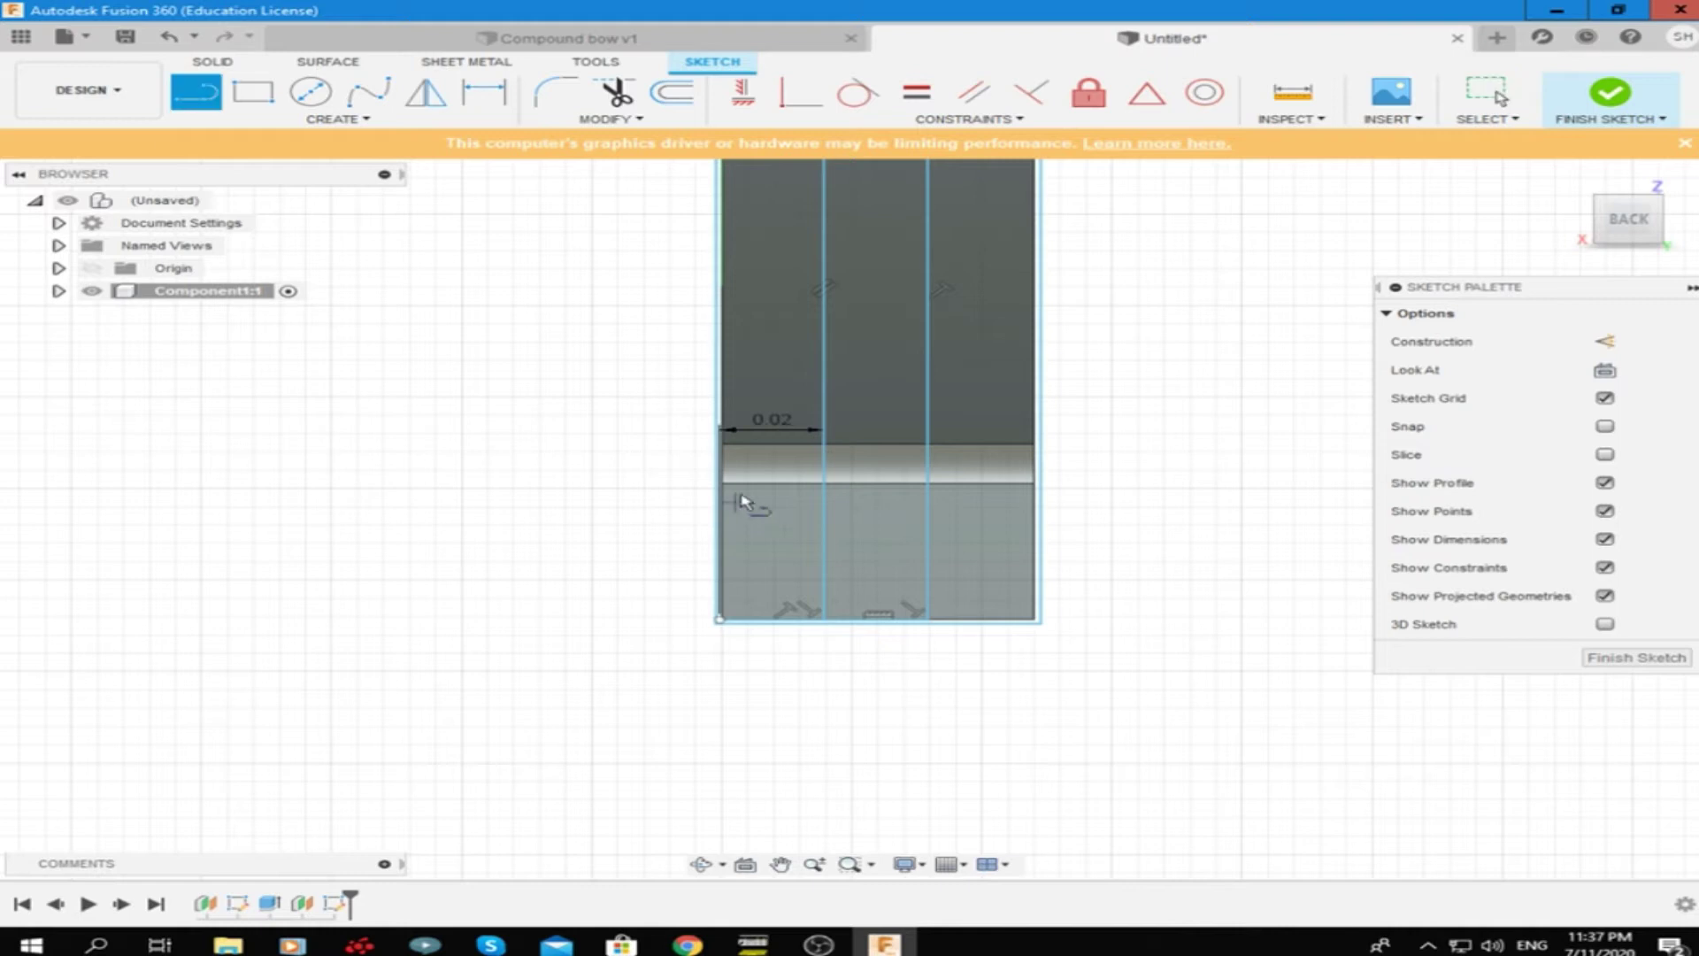
# Sketch a line from the body's left edge, checking it from the back view
pyautogui.click(719, 442)
pyautogui.scroll(-3, 1051, 459)
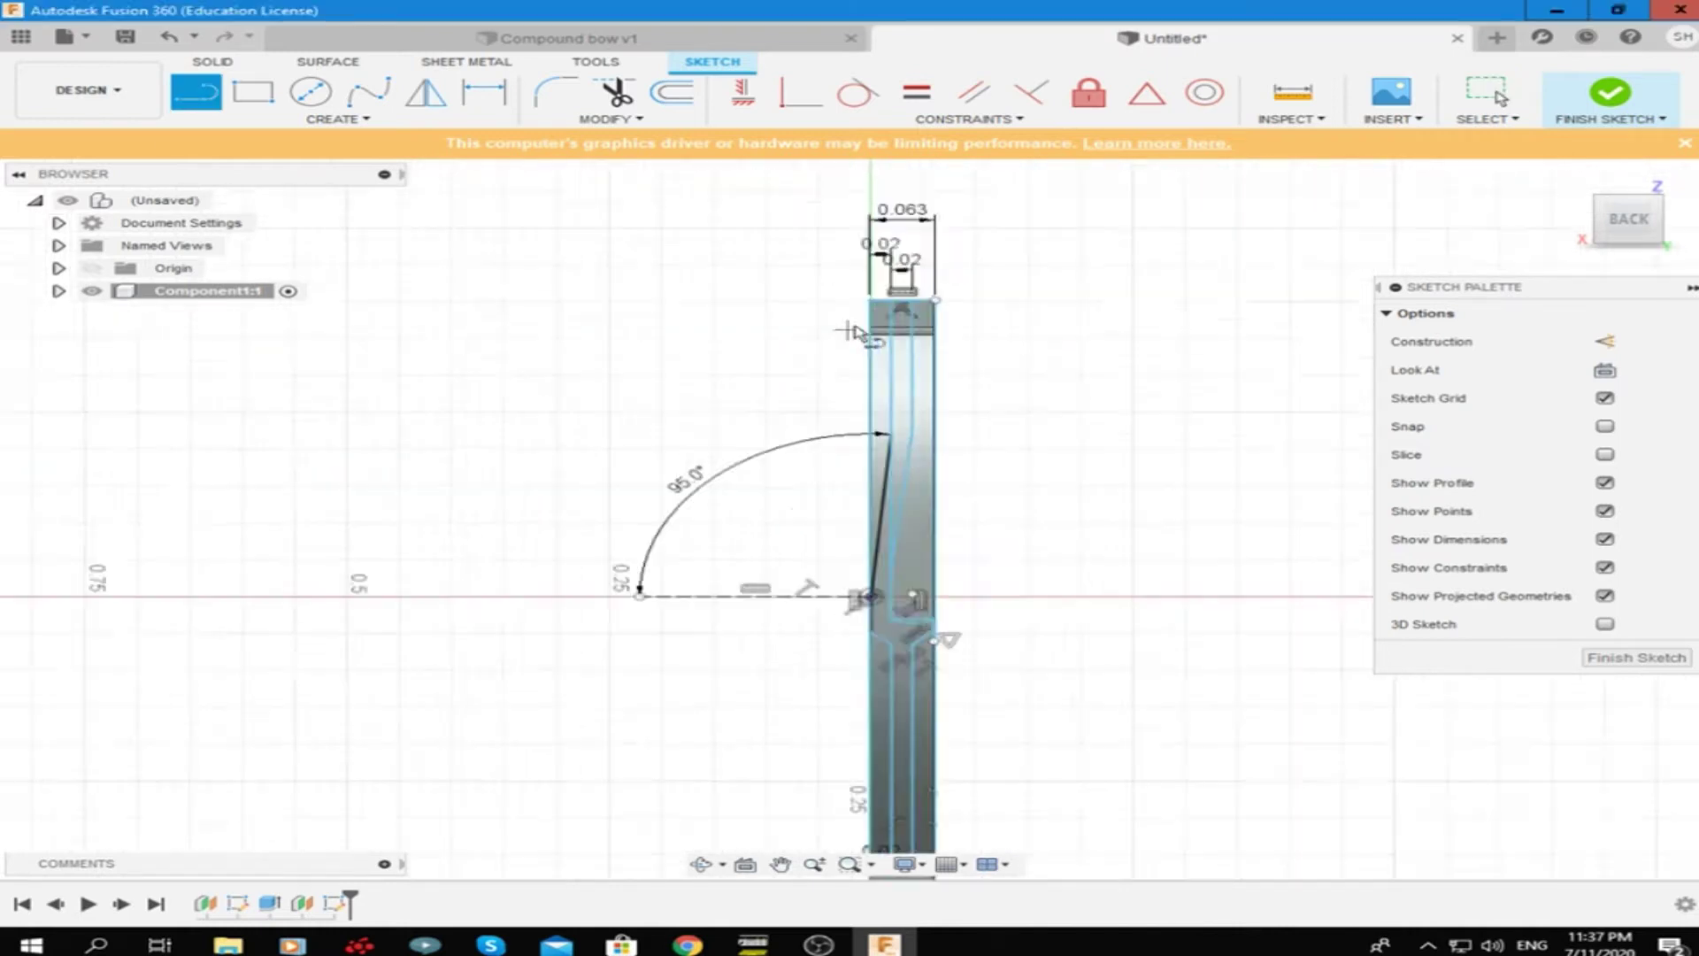
pyautogui.scroll(4, 900, 360)
pyautogui.click(1601, 232)
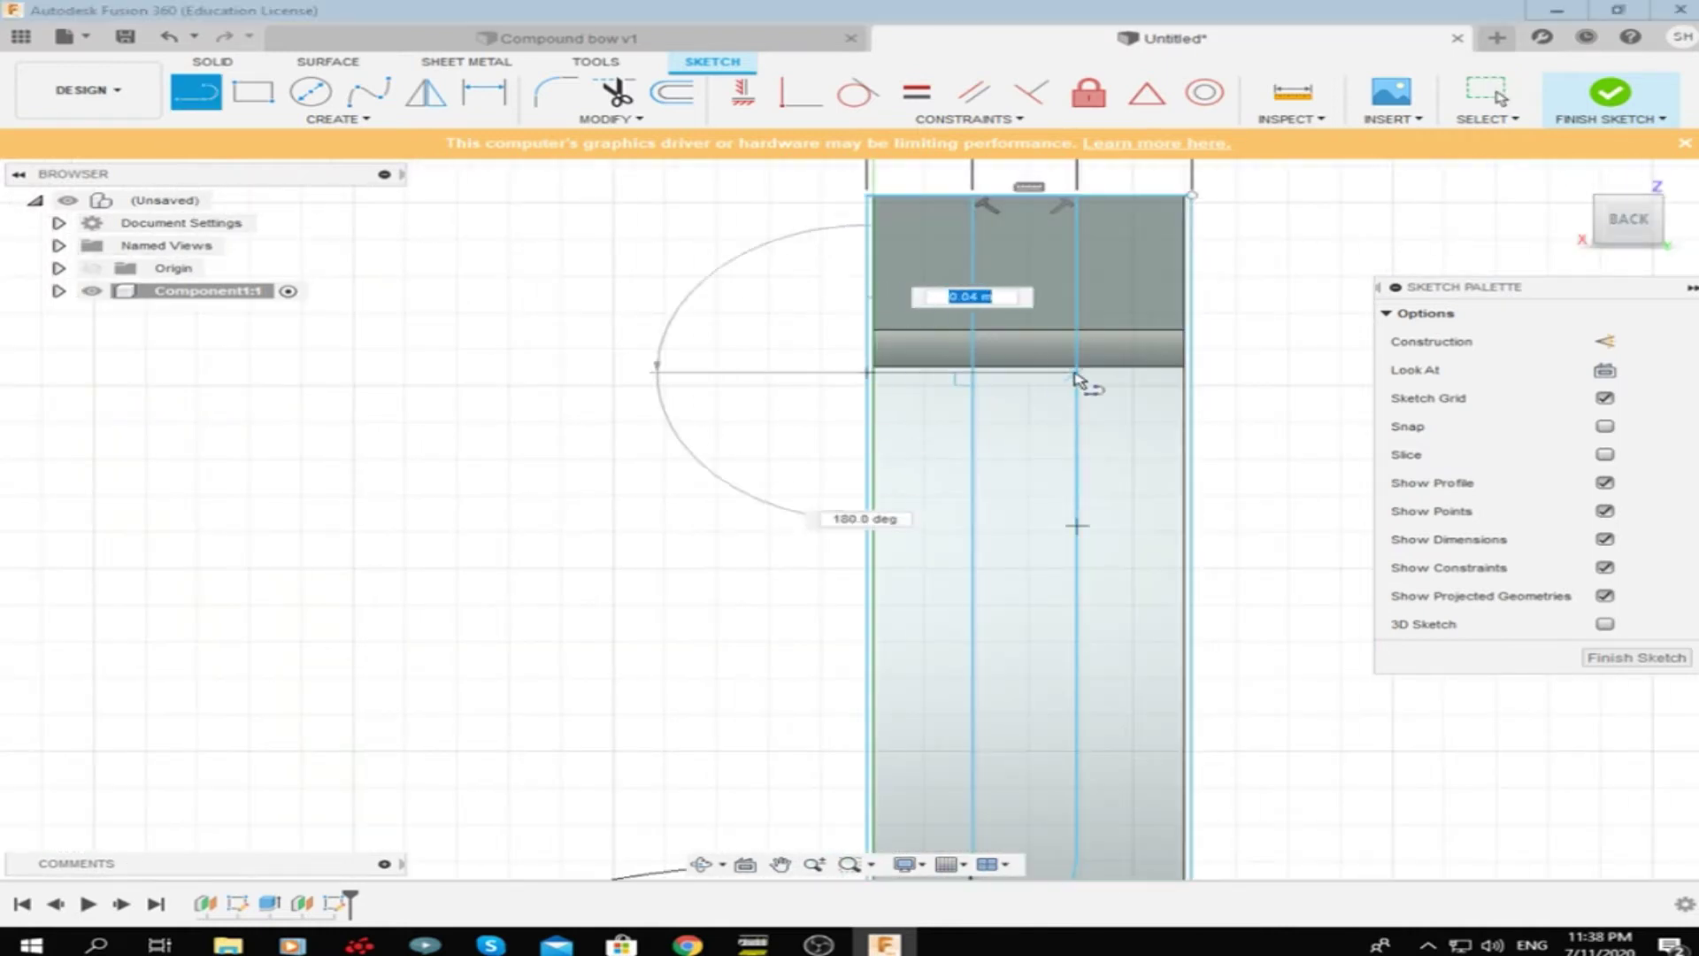
pyautogui.scroll(-3, 840, 438)
pyautogui.scroll(3, 838, 435)
pyautogui.press('Escape')
pyautogui.scroll(-1, 1150, 620)
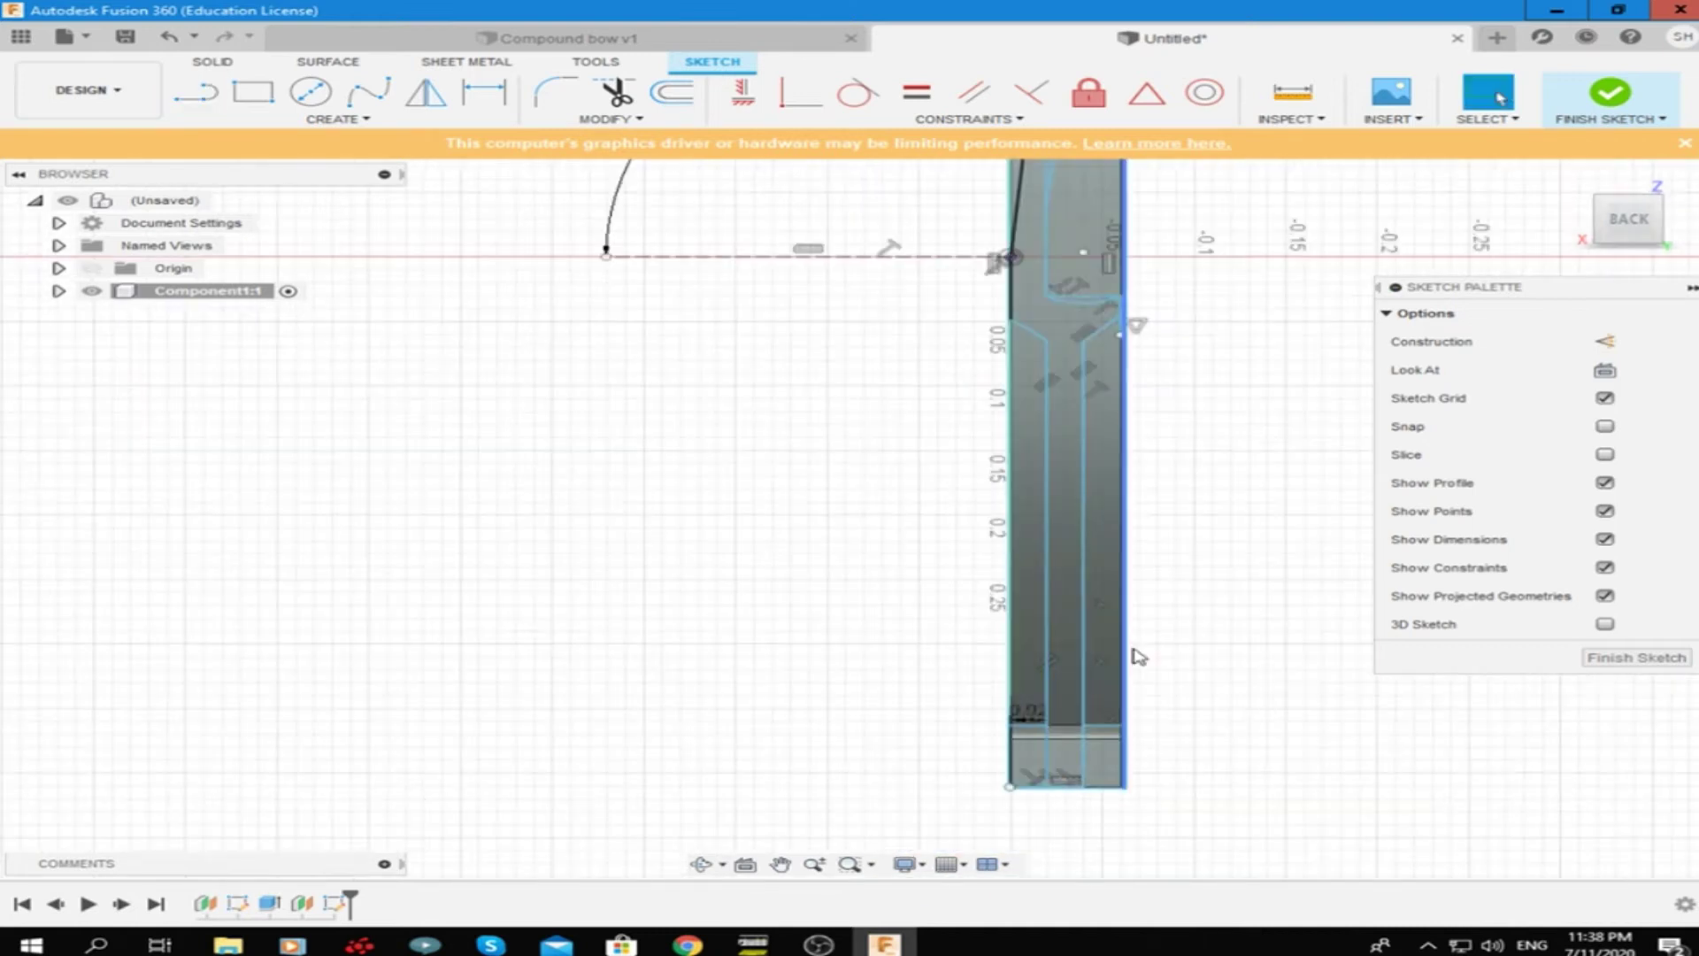
pyautogui.scroll(-2, 1018, 638)
pyautogui.scroll(5, 1024, 259)
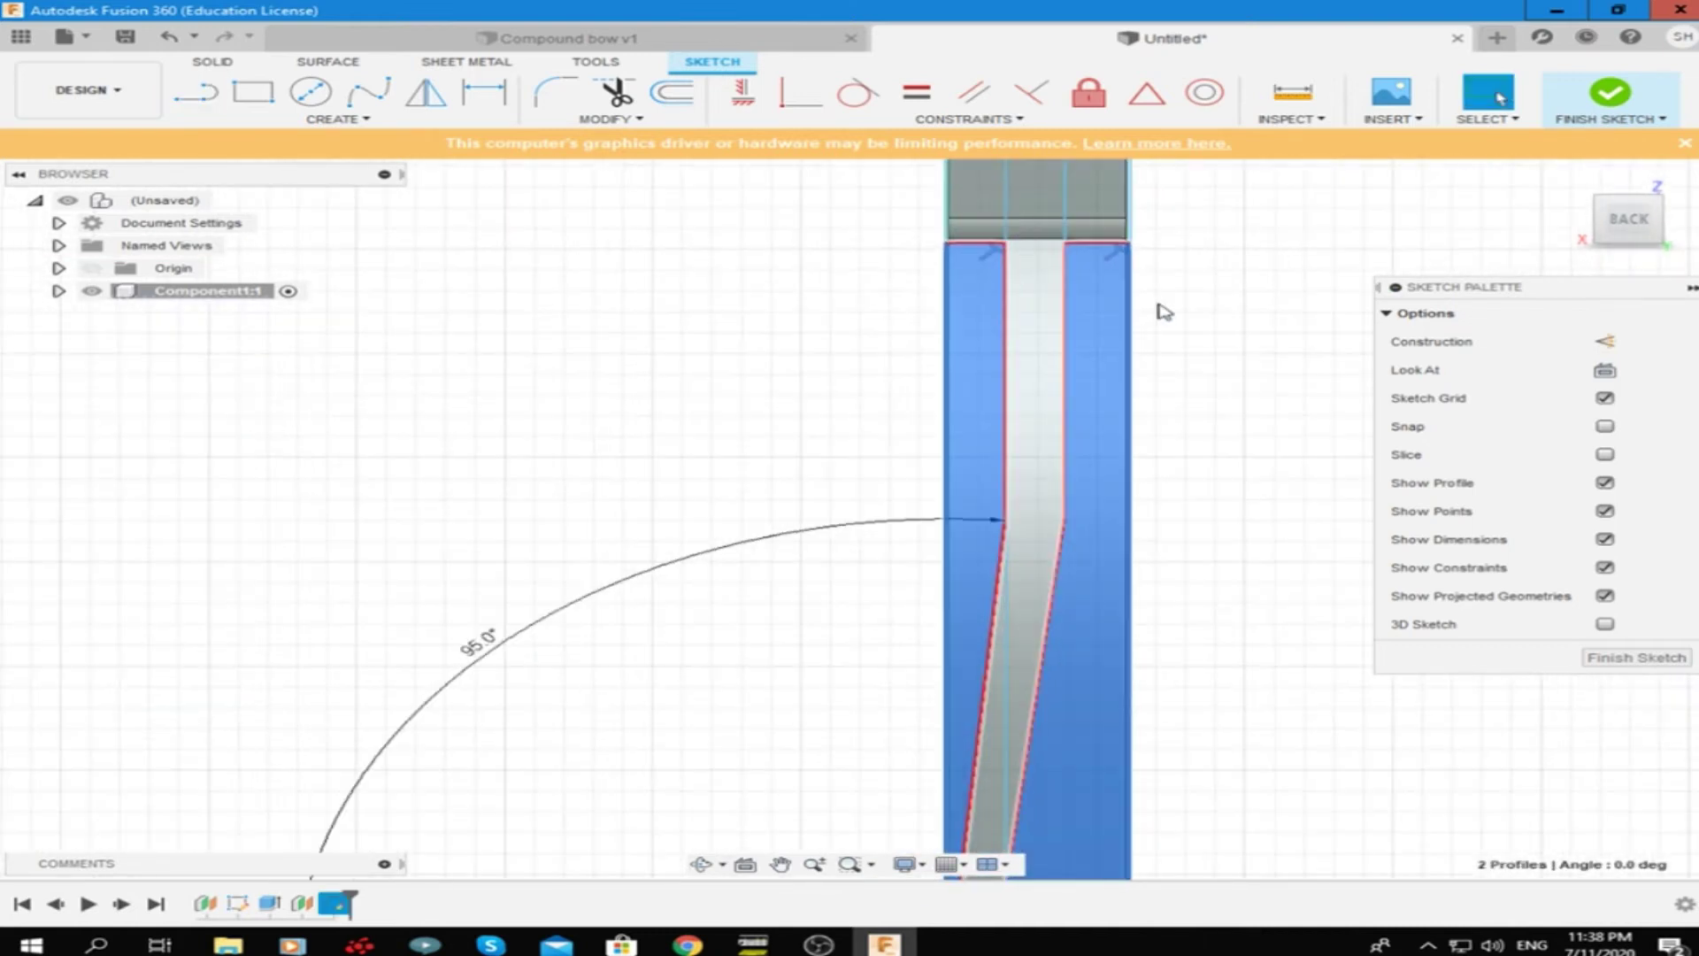
# Cut the two sketched profiles 0.30 m into the bow body
pyautogui.press('e')
pyautogui.moveTo(885, 586); pyautogui.dragTo(644, 625)
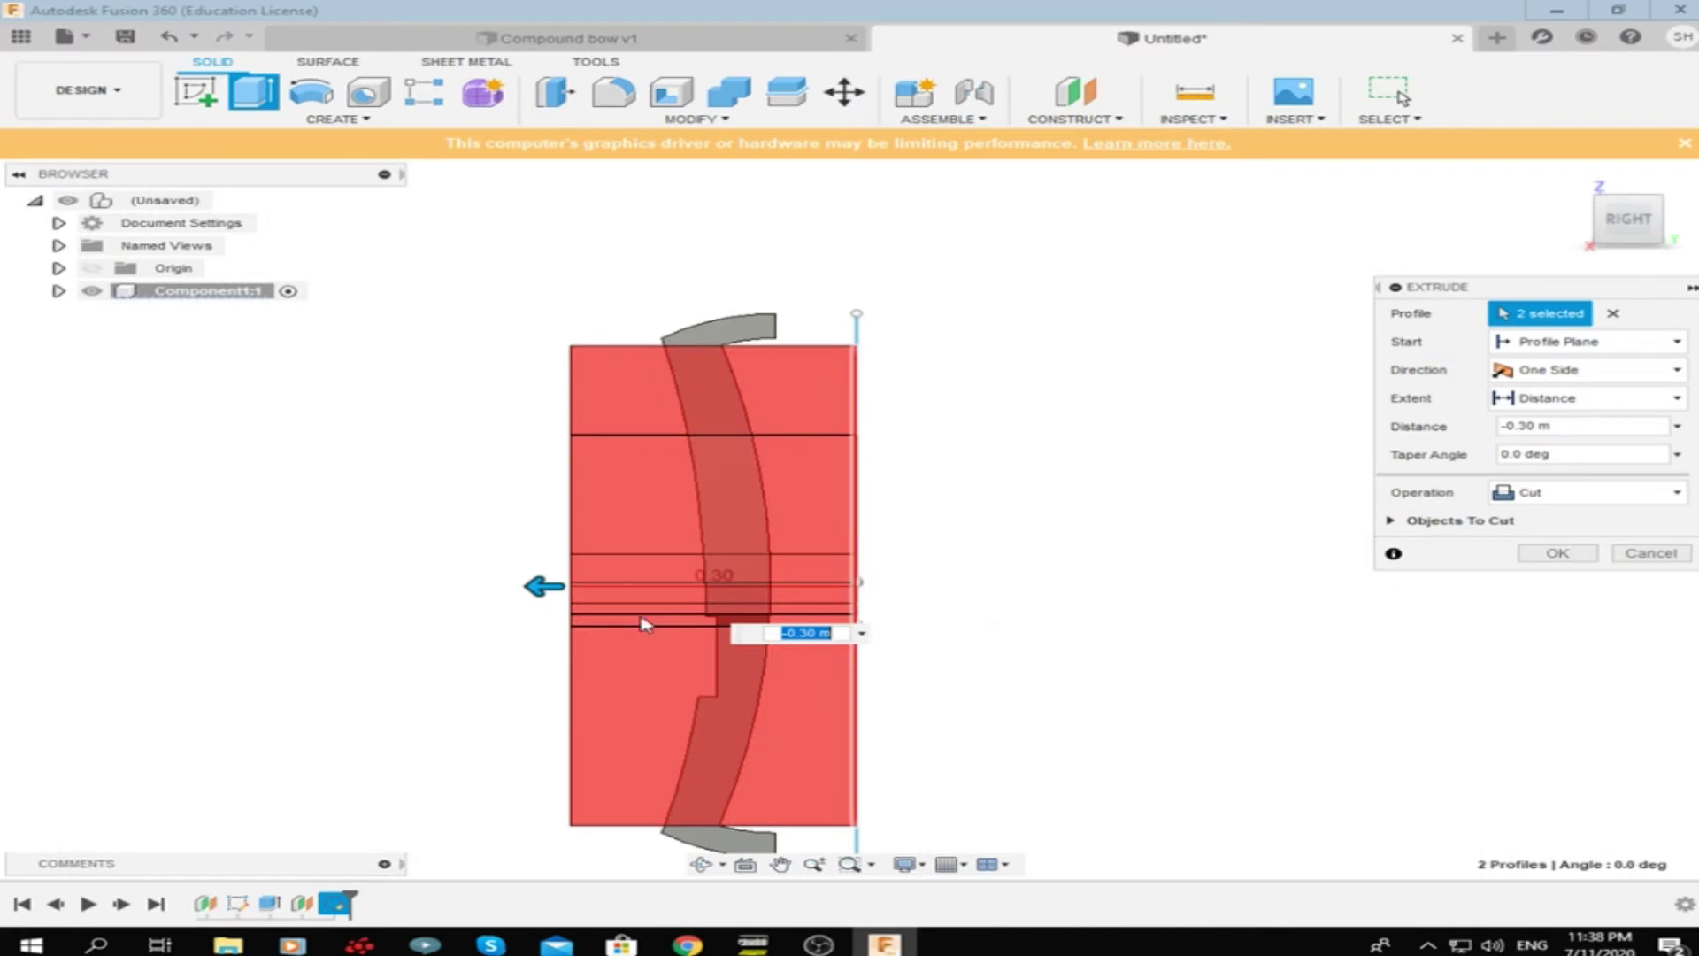
pyautogui.press('Return')
pyautogui.moveTo(884, 443)
pyautogui.keyDown('shift'); pyautogui.mouseDown(button='middle')
pyautogui.moveTo(1118, 411)
pyautogui.moveTo(715, 655)
pyautogui.mouseUp(button='middle'); pyautogui.keyUp('shift')
pyautogui.press('h')
pyautogui.click(794, 655)
# Try a 0.02 m fillet on the slot's two vertical edges, then cancel it
pyautogui.press('Escape')
pyautogui.press('f')
pyautogui.click(782, 659)
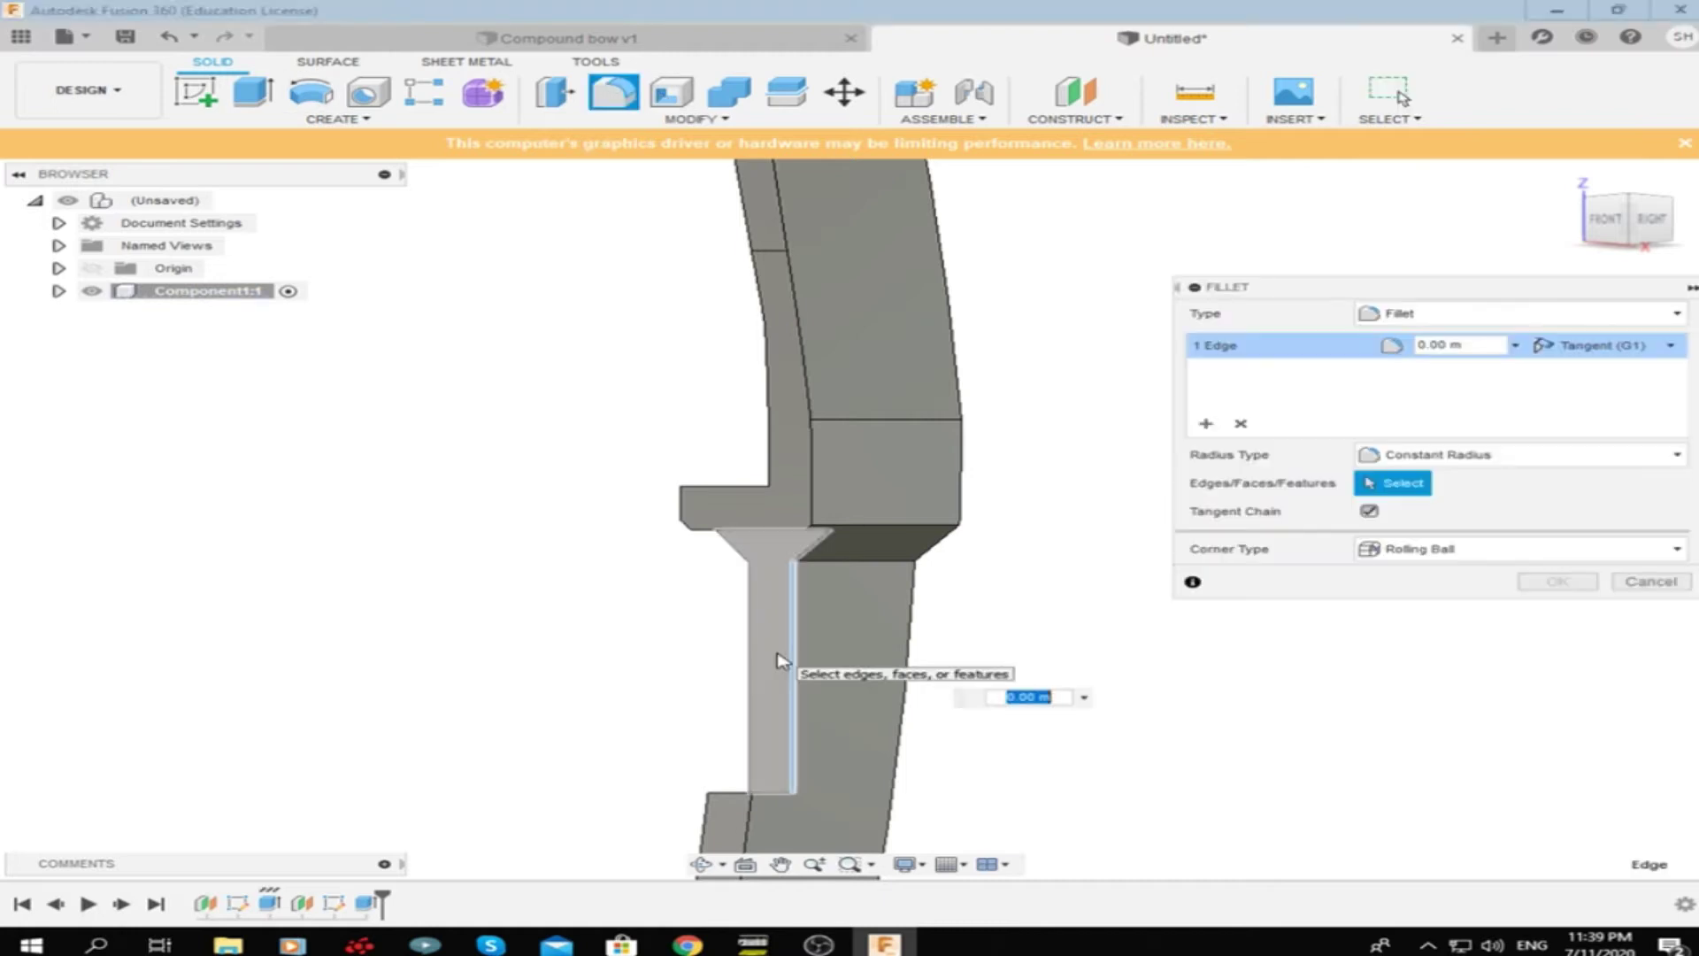
pyautogui.click(748, 655)
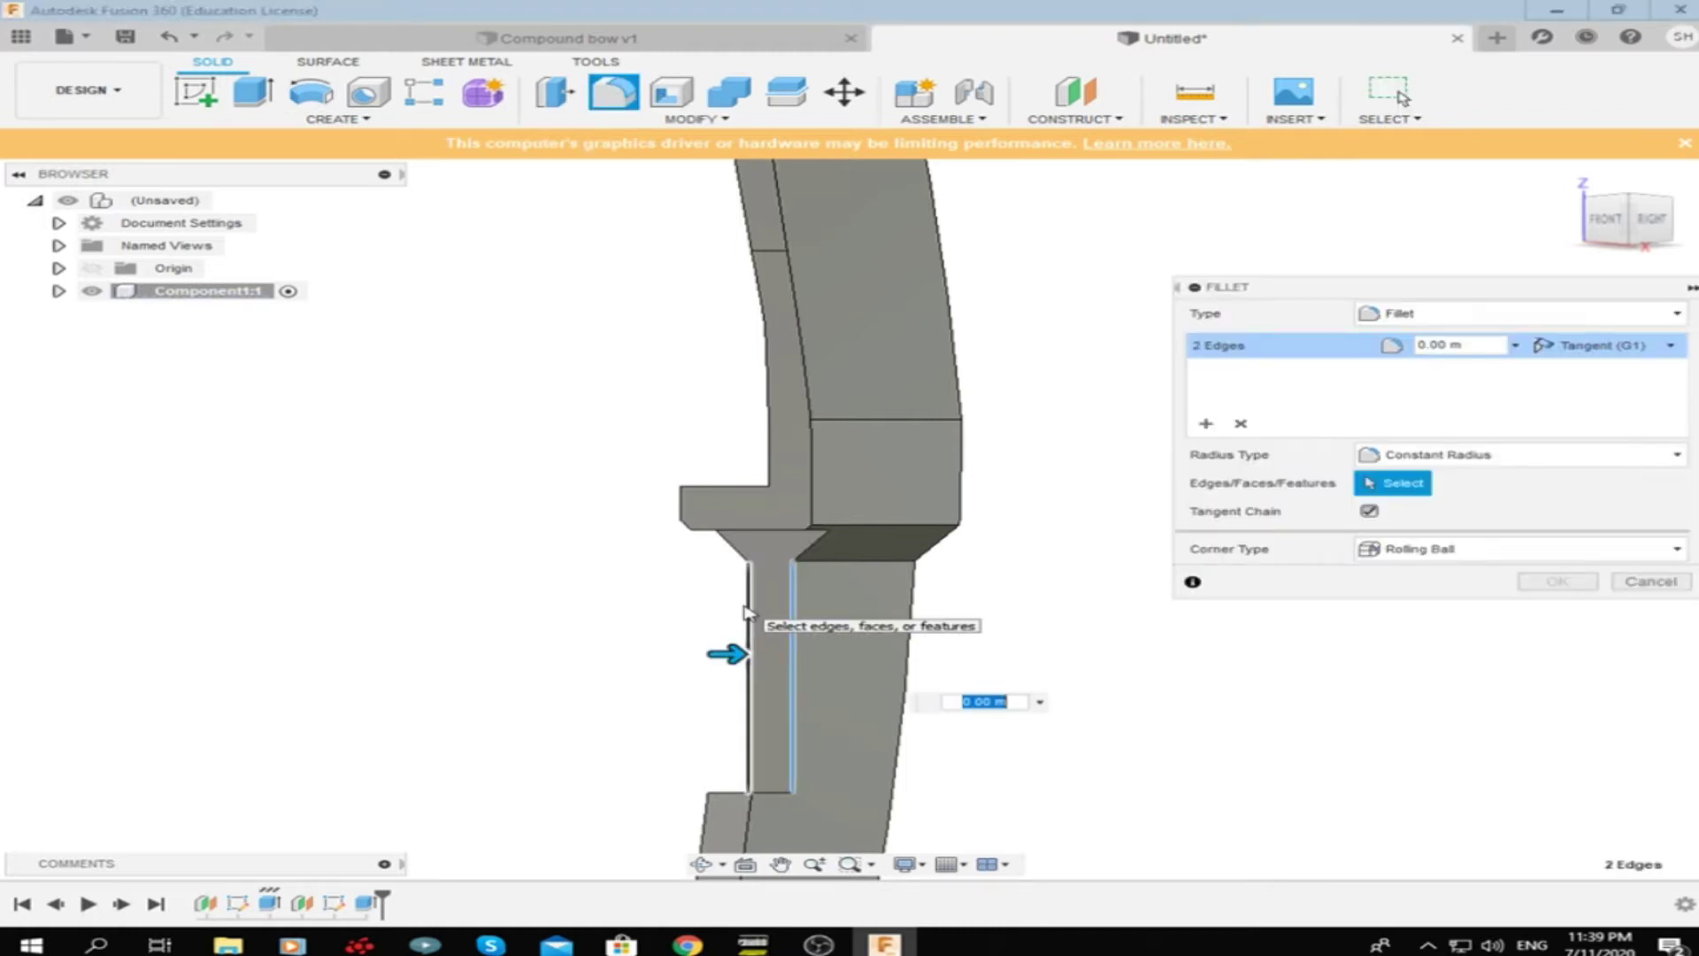
pyautogui.click(914, 645)
pyautogui.write('0.02')
pyautogui.keyDown('shift'); pyautogui.moveTo(865, 511); pyautogui.dragTo(1009, 540, button='middle'); pyautogui.keyUp('shift')
pyautogui.keyDown('shift'); pyautogui.moveTo(584, 579); pyautogui.dragTo(784, 534, button='middle'); pyautogui.keyUp('shift')
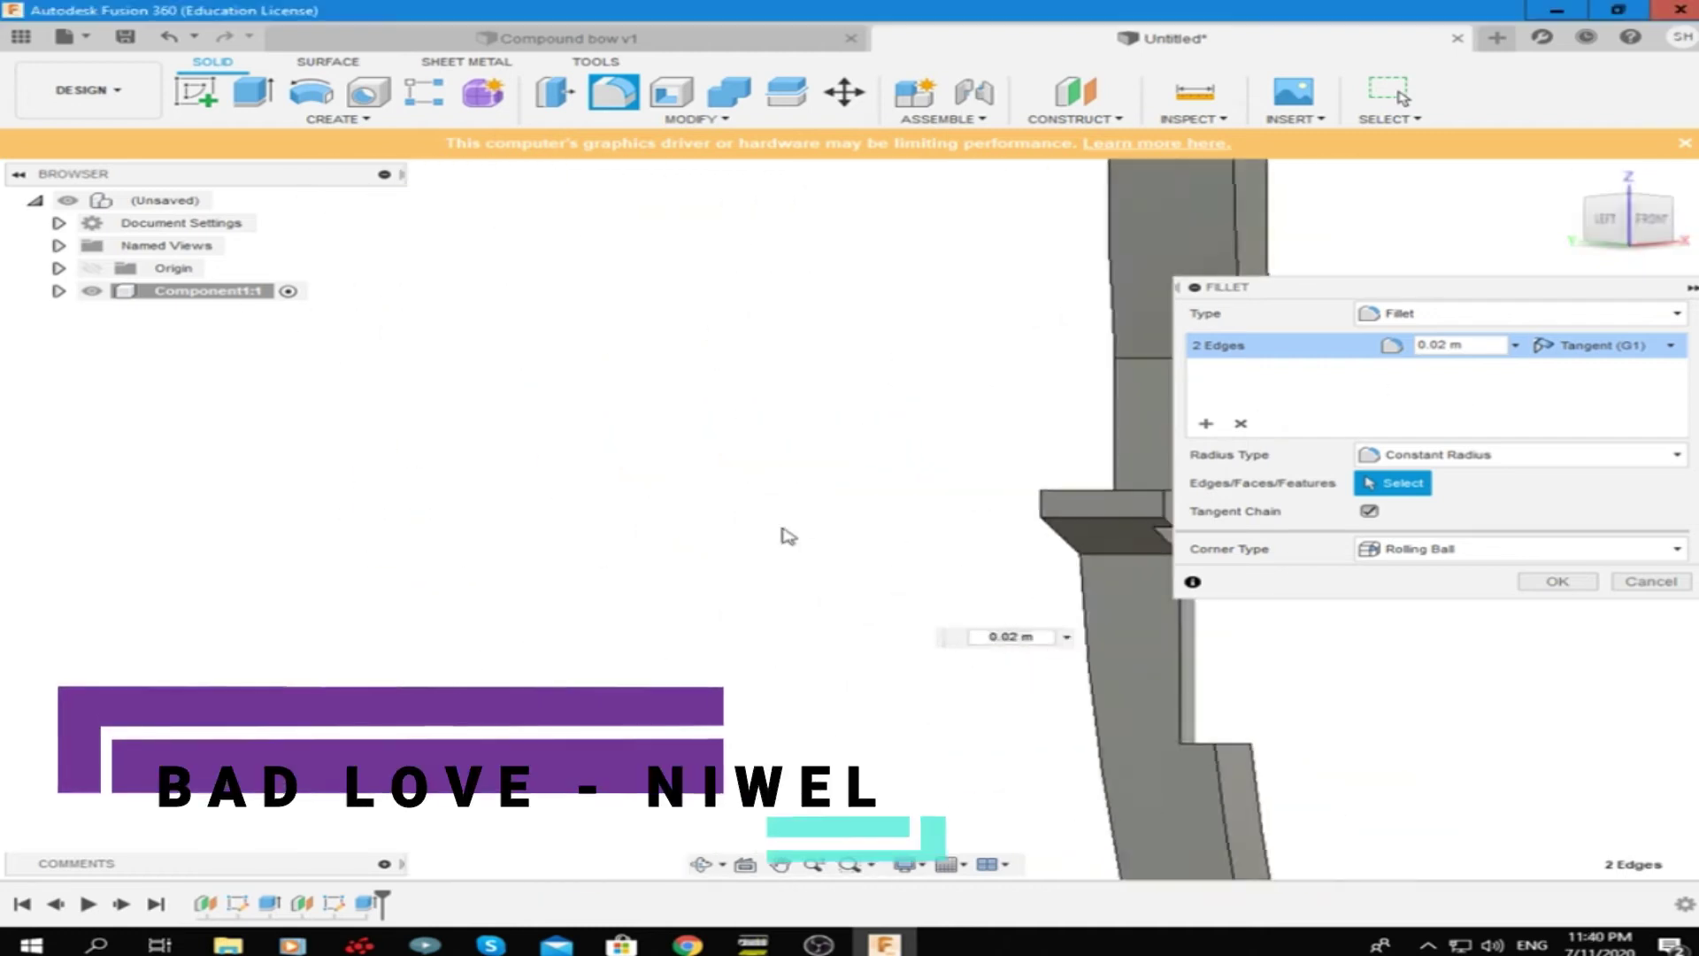
pyautogui.moveTo(938, 556); pyautogui.dragTo(902, 555)
pyautogui.scroll(3, 967, 595)
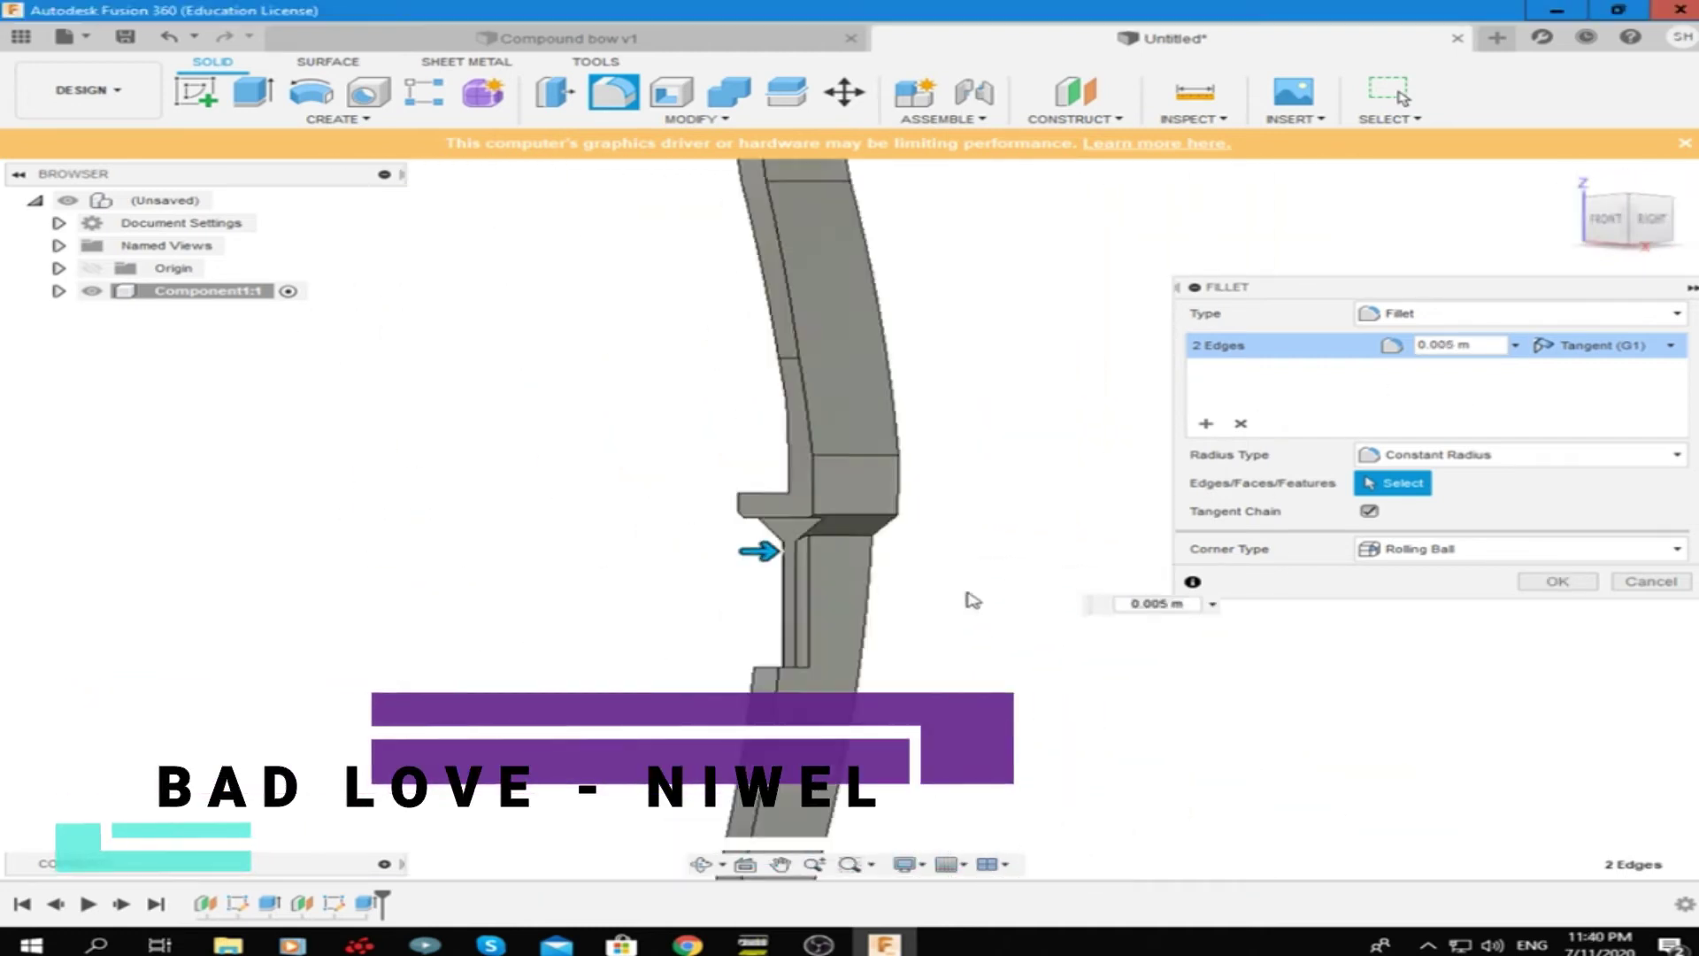
pyautogui.scroll(3, 967, 596)
pyautogui.press('Escape')
pyautogui.click(1608, 229)
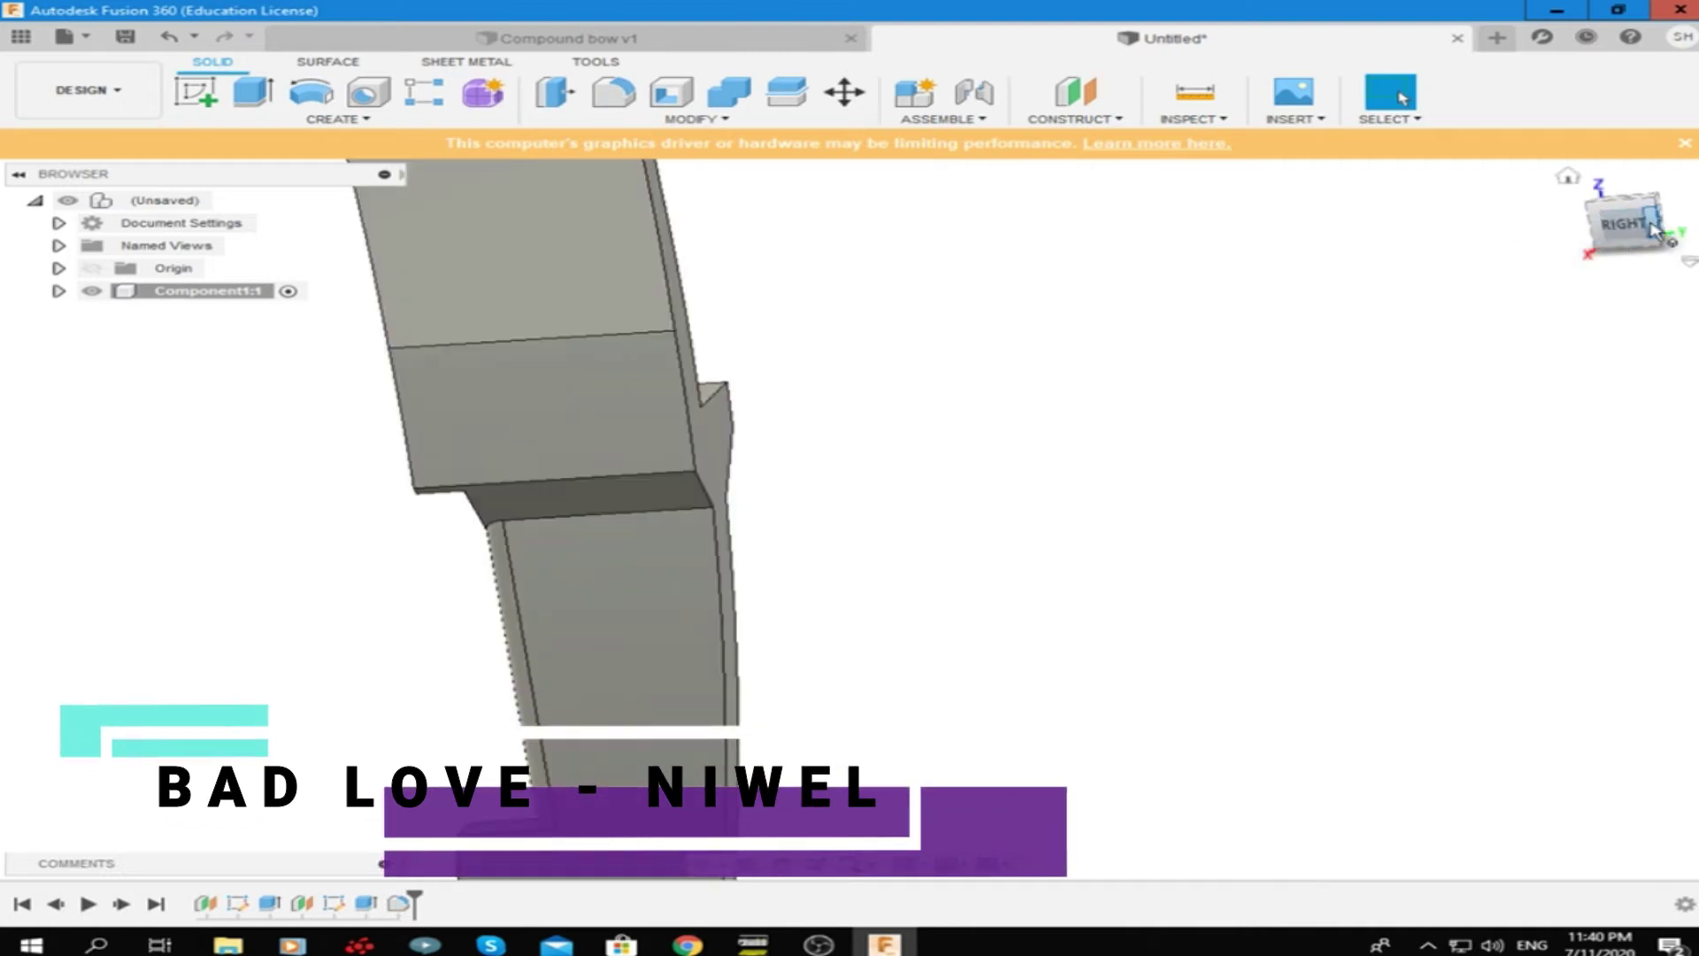
pyautogui.click(1653, 226)
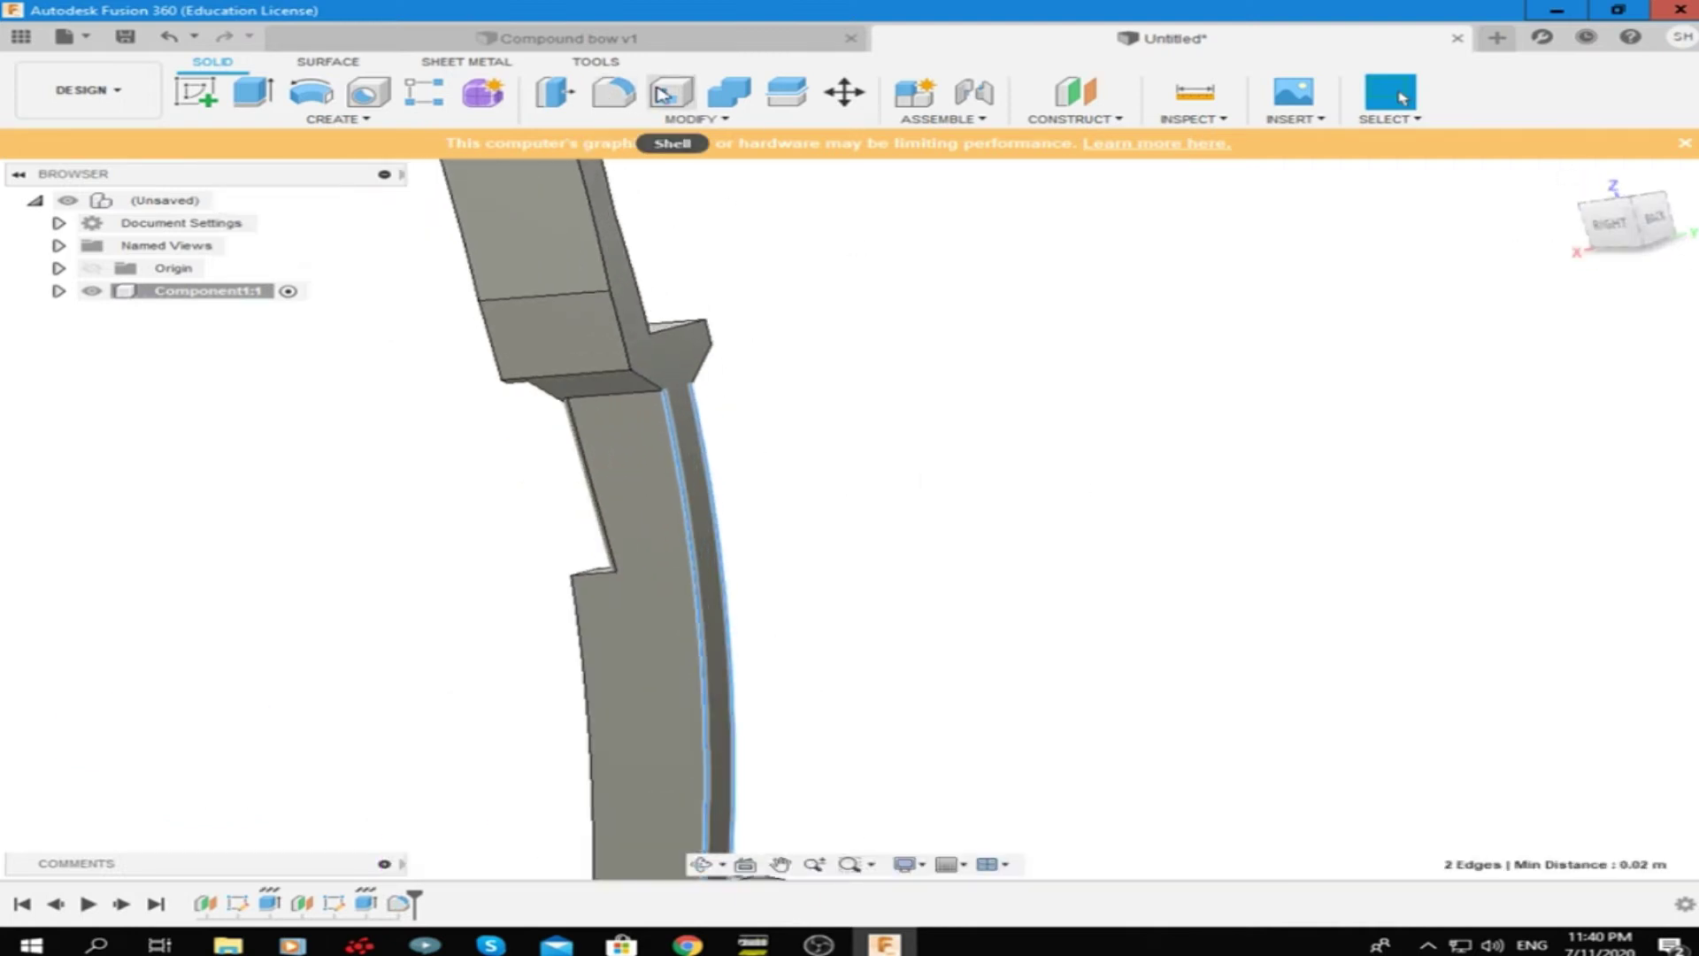
# Fillet the two edges again, bringing the radius down to 0.005 m
pyautogui.press('f')
pyautogui.moveTo(743, 447); pyautogui.dragTo(721, 423)
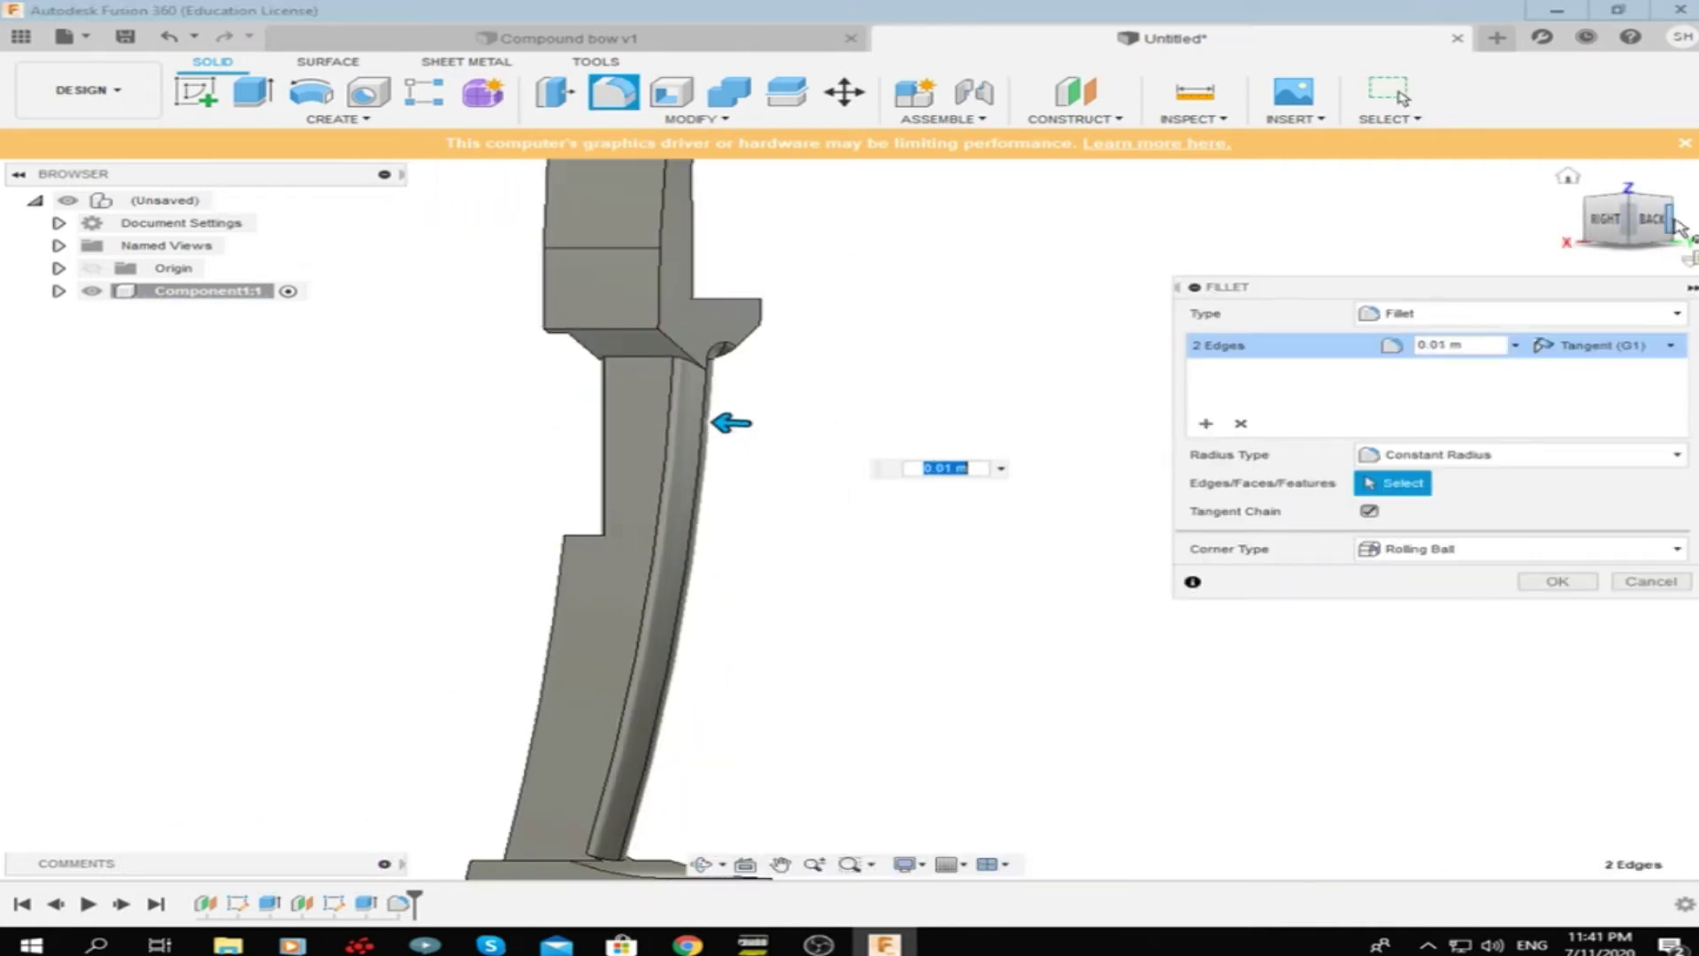
pyautogui.keyDown('shift'); pyautogui.moveTo(721, 423); pyautogui.dragTo(1044, 347, button='middle'); pyautogui.keyUp('shift')
pyautogui.click(1604, 219)
pyautogui.moveTo(744, 422); pyautogui.dragTo(740, 425)
# Apply the slot fillet and select the upper limb's nine outline edges for filleting
pyautogui.click(1558, 582)
pyautogui.scroll(-5, 747, 455)
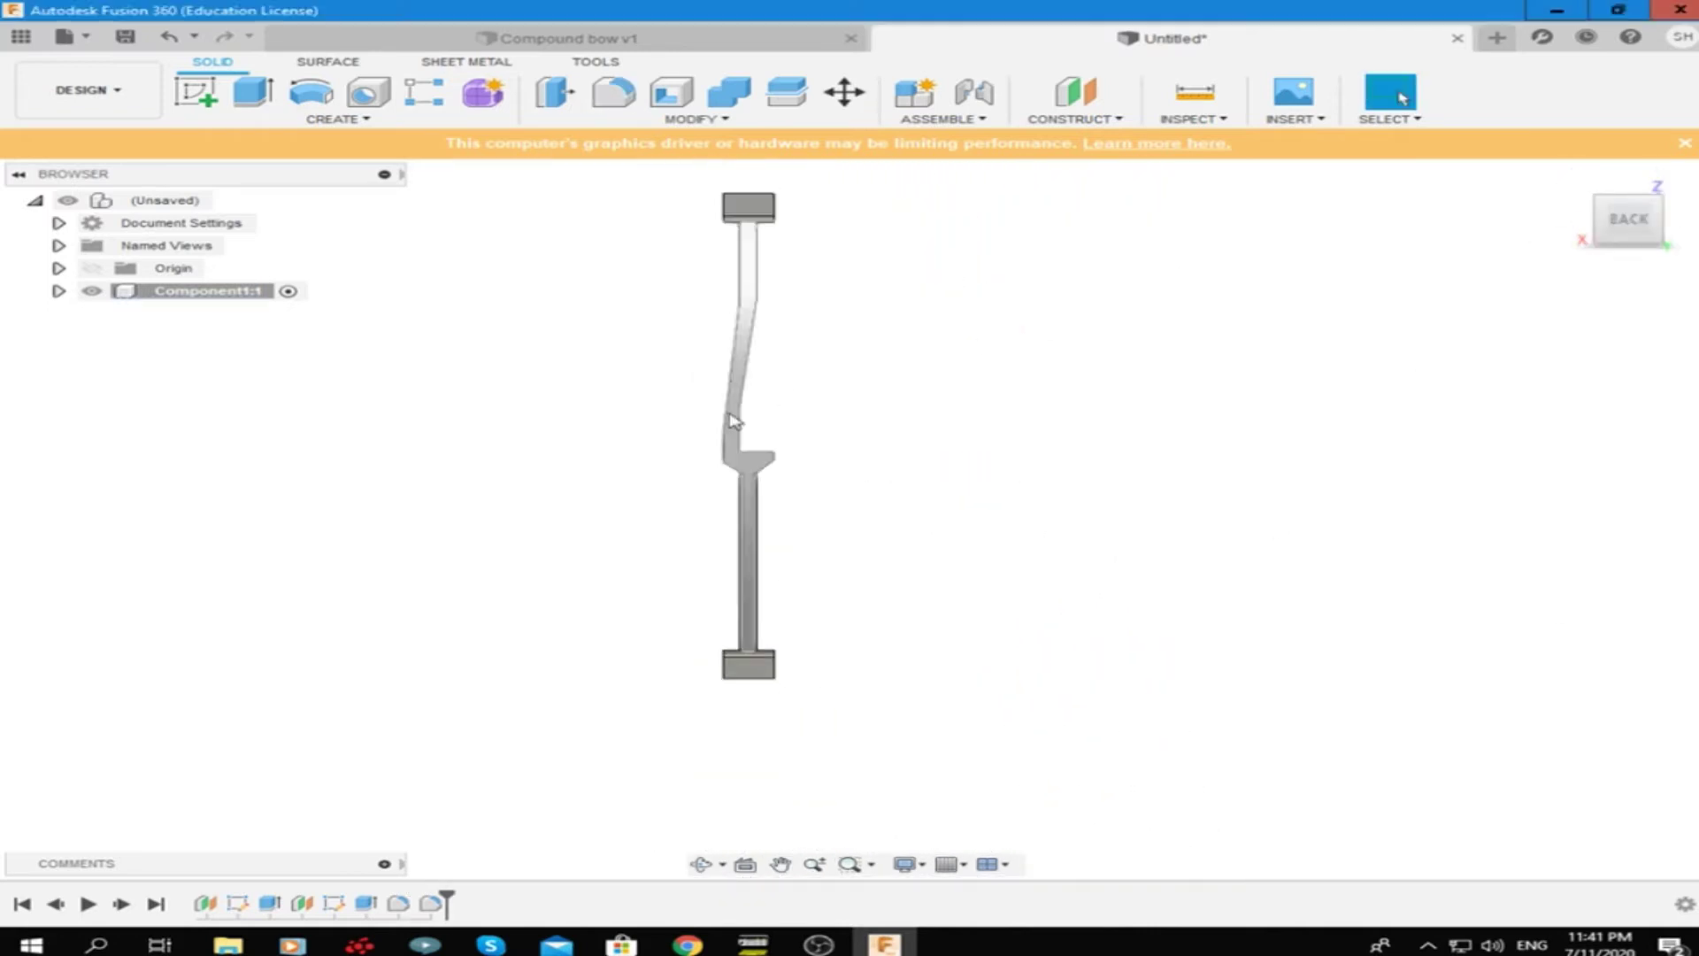
pyautogui.scroll(3, 748, 456)
pyautogui.moveTo(751, 451); pyautogui.dragTo(775, 297, button='middle')
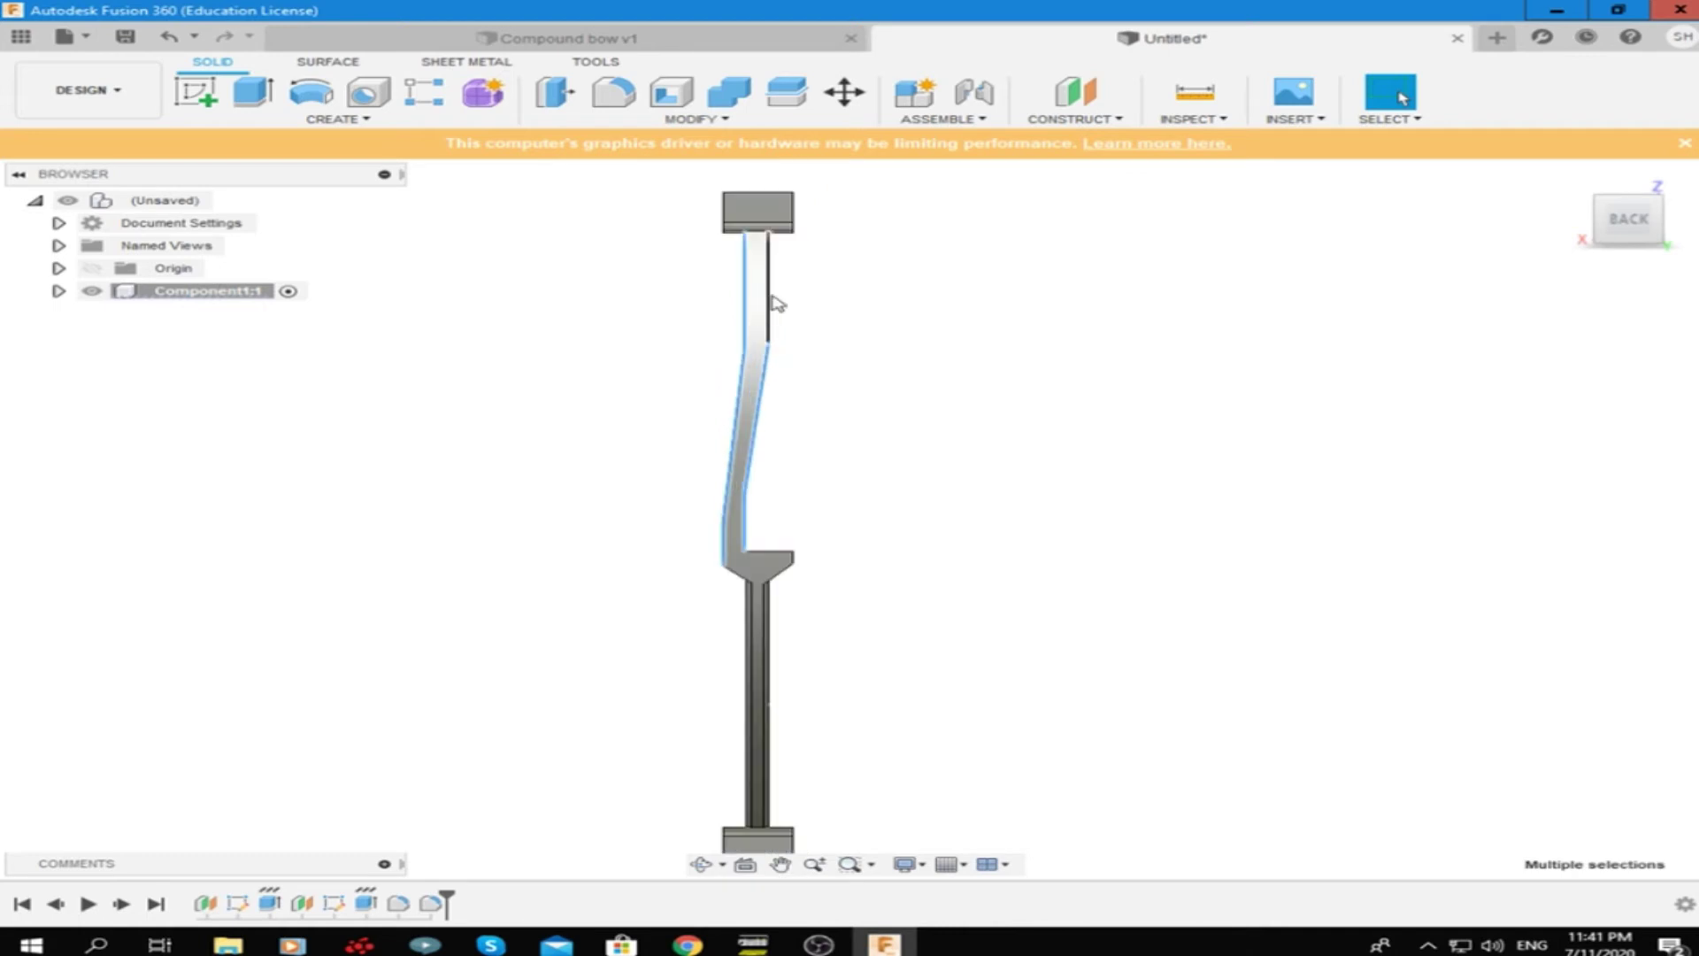
pyautogui.press('f')
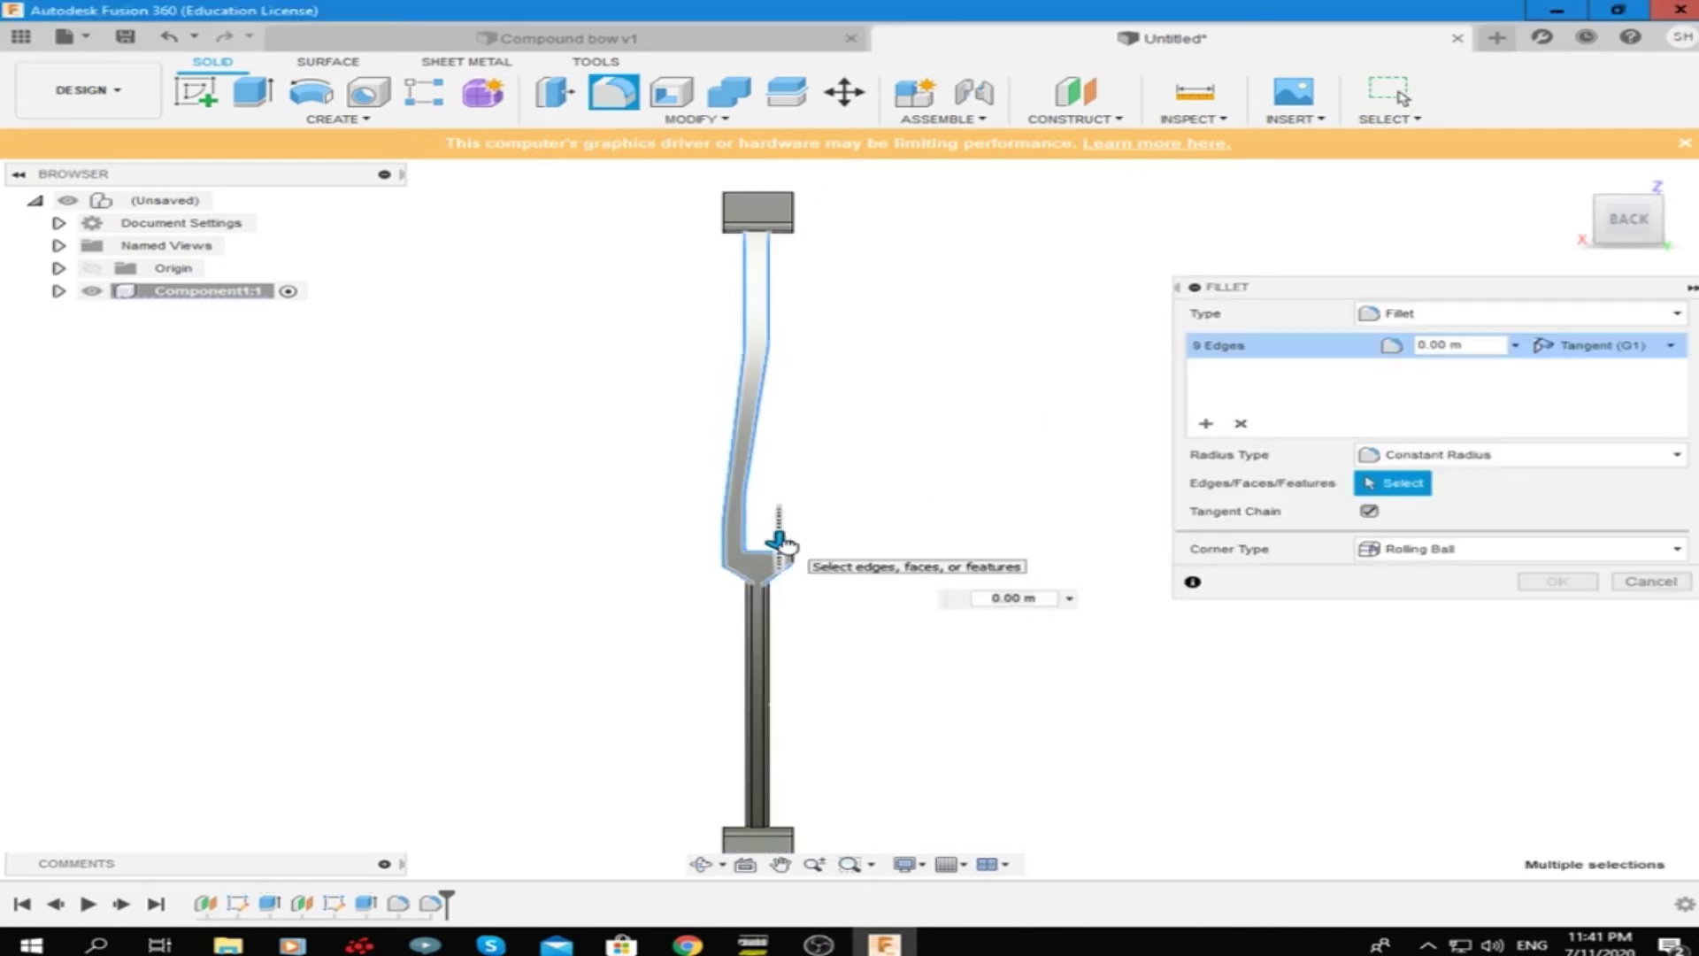
# Try a 0.05 m fillet radius on the nine edges and inspect the result
pyautogui.keyDown('shift'); pyautogui.moveTo(861, 515); pyautogui.dragTo(1043, 594, button='middle'); pyautogui.keyUp('shift')
pyautogui.write('0.05')
pyautogui.press('Return')
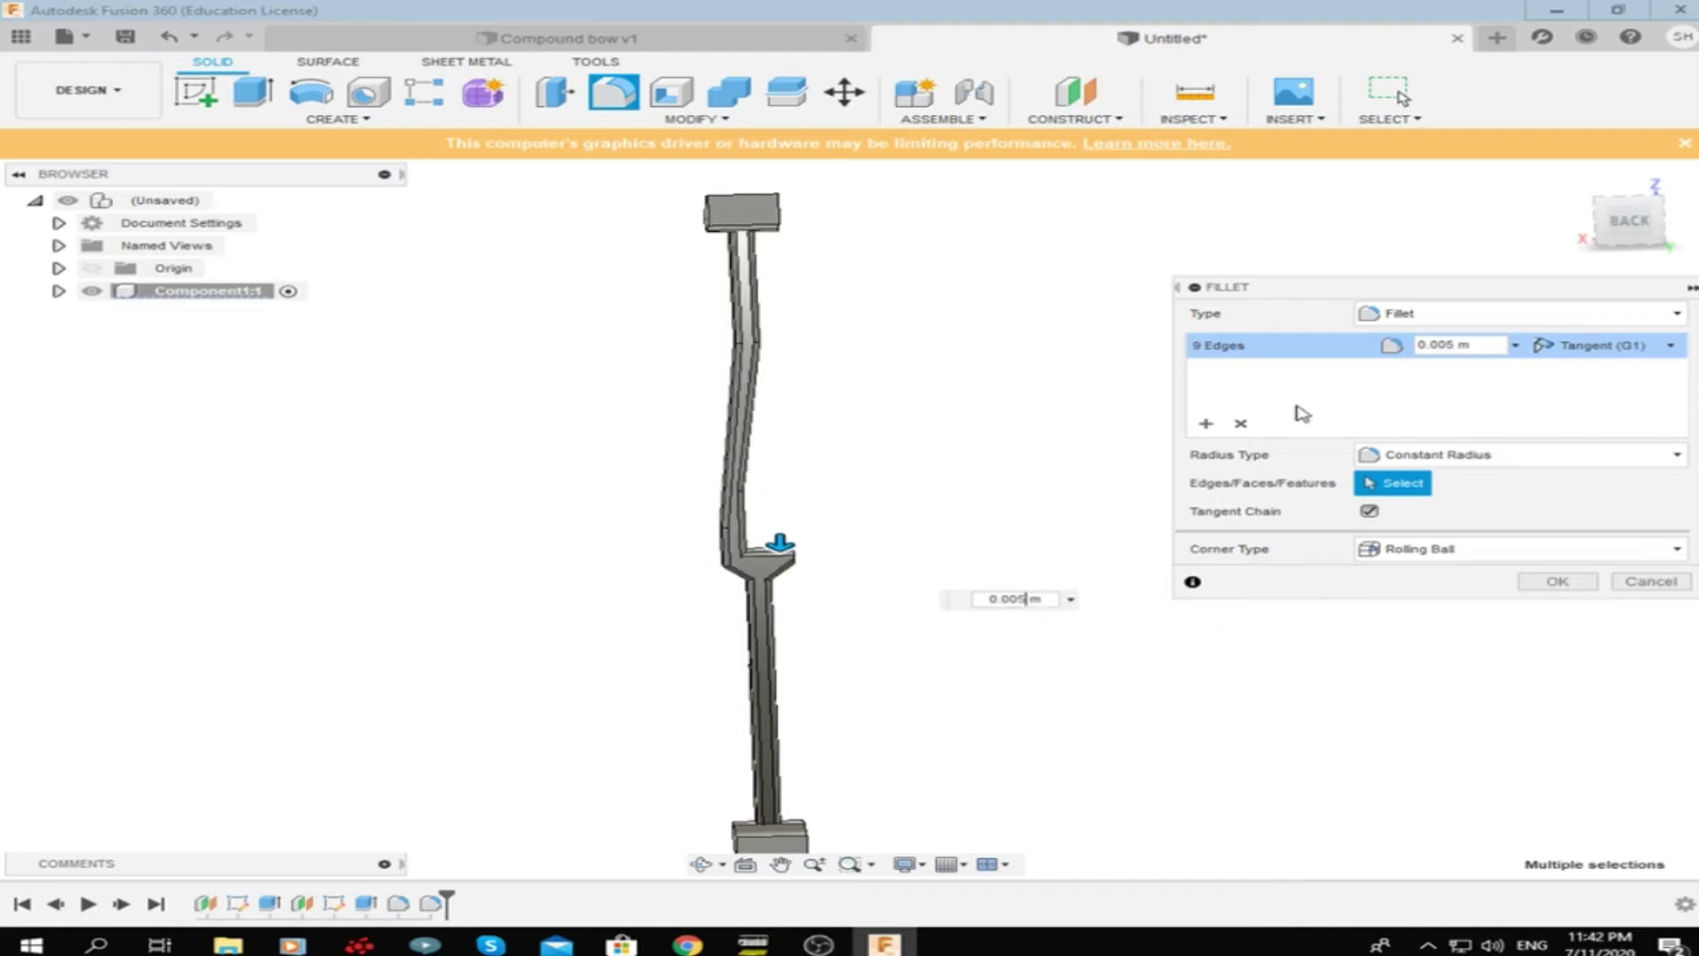
pyautogui.keyDown('shift'); pyautogui.moveTo(974, 495); pyautogui.dragTo(1027, 601, button='middle'); pyautogui.keyUp('shift')
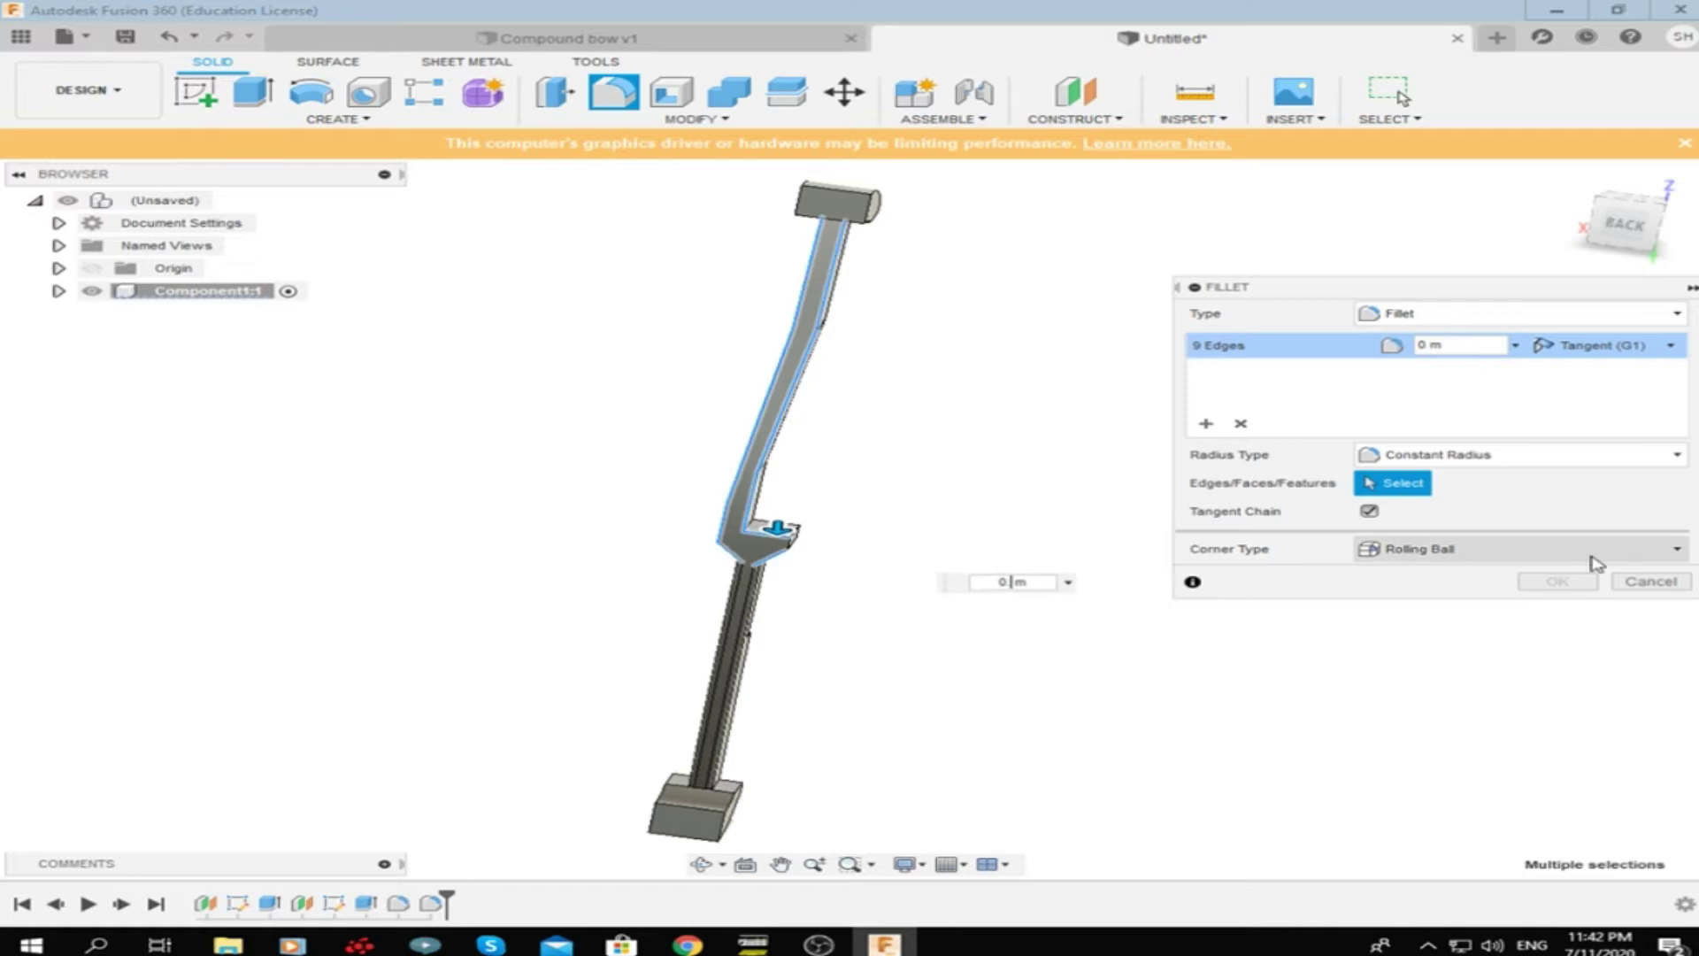
pyautogui.press('Return')
pyautogui.click(1611, 239)
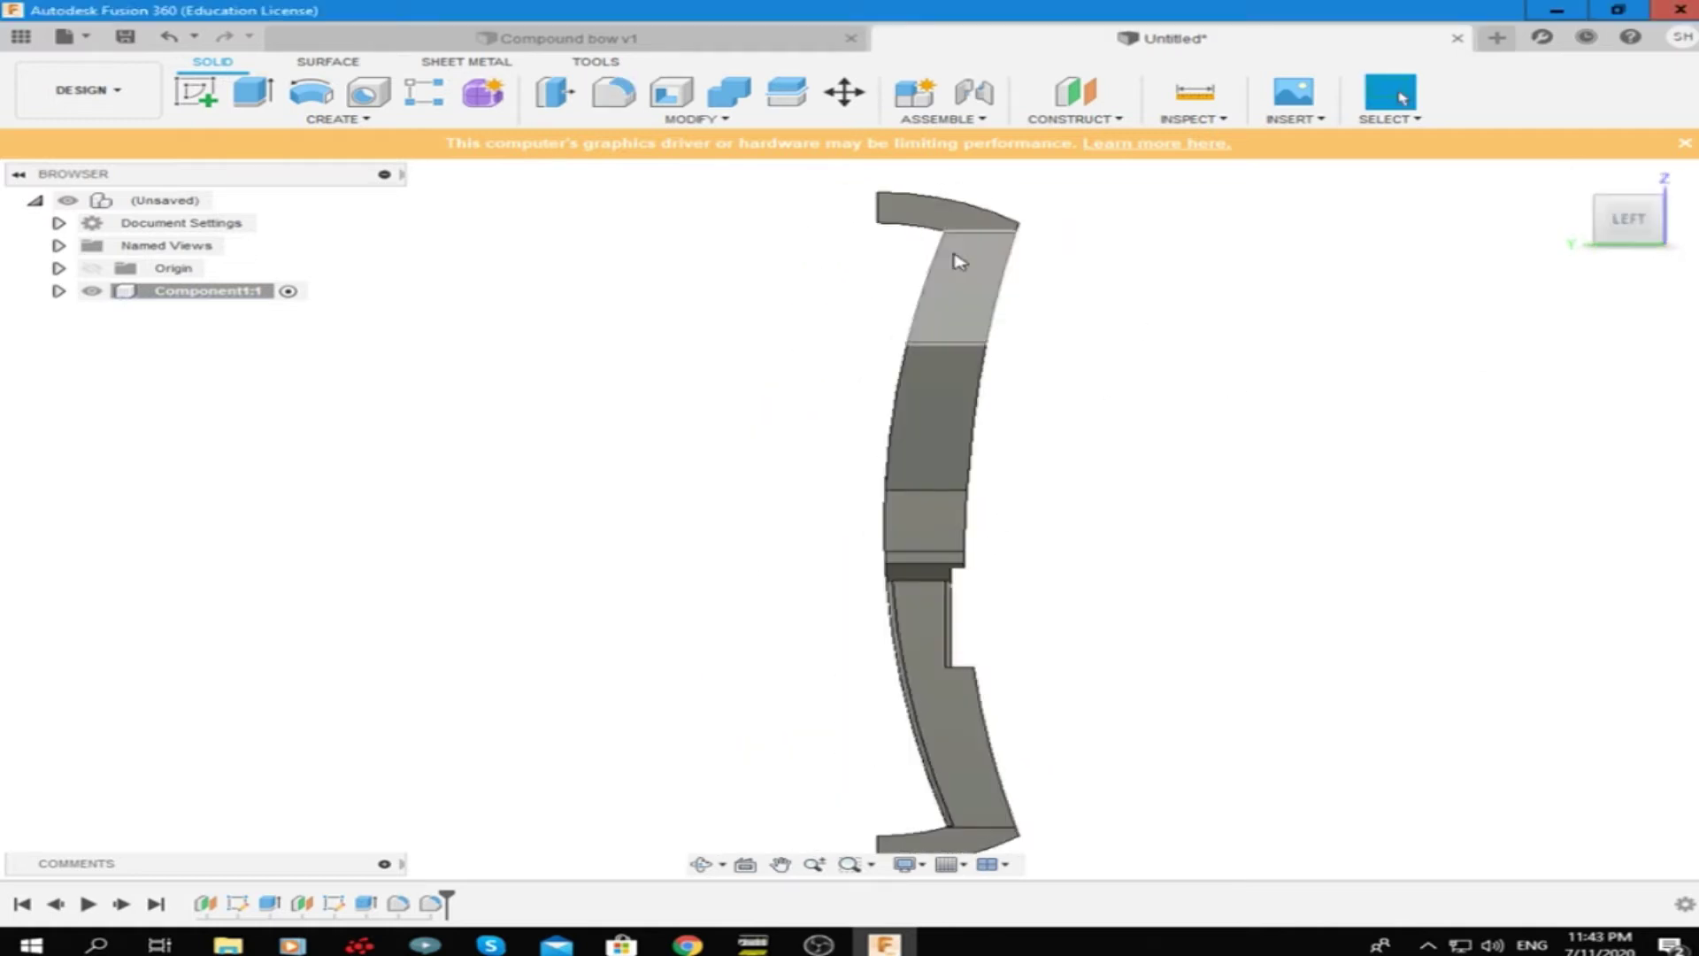
# Create an offset construction plane from the YZ plane, pushed out about -0.03 m
pyautogui.click(1625, 221)
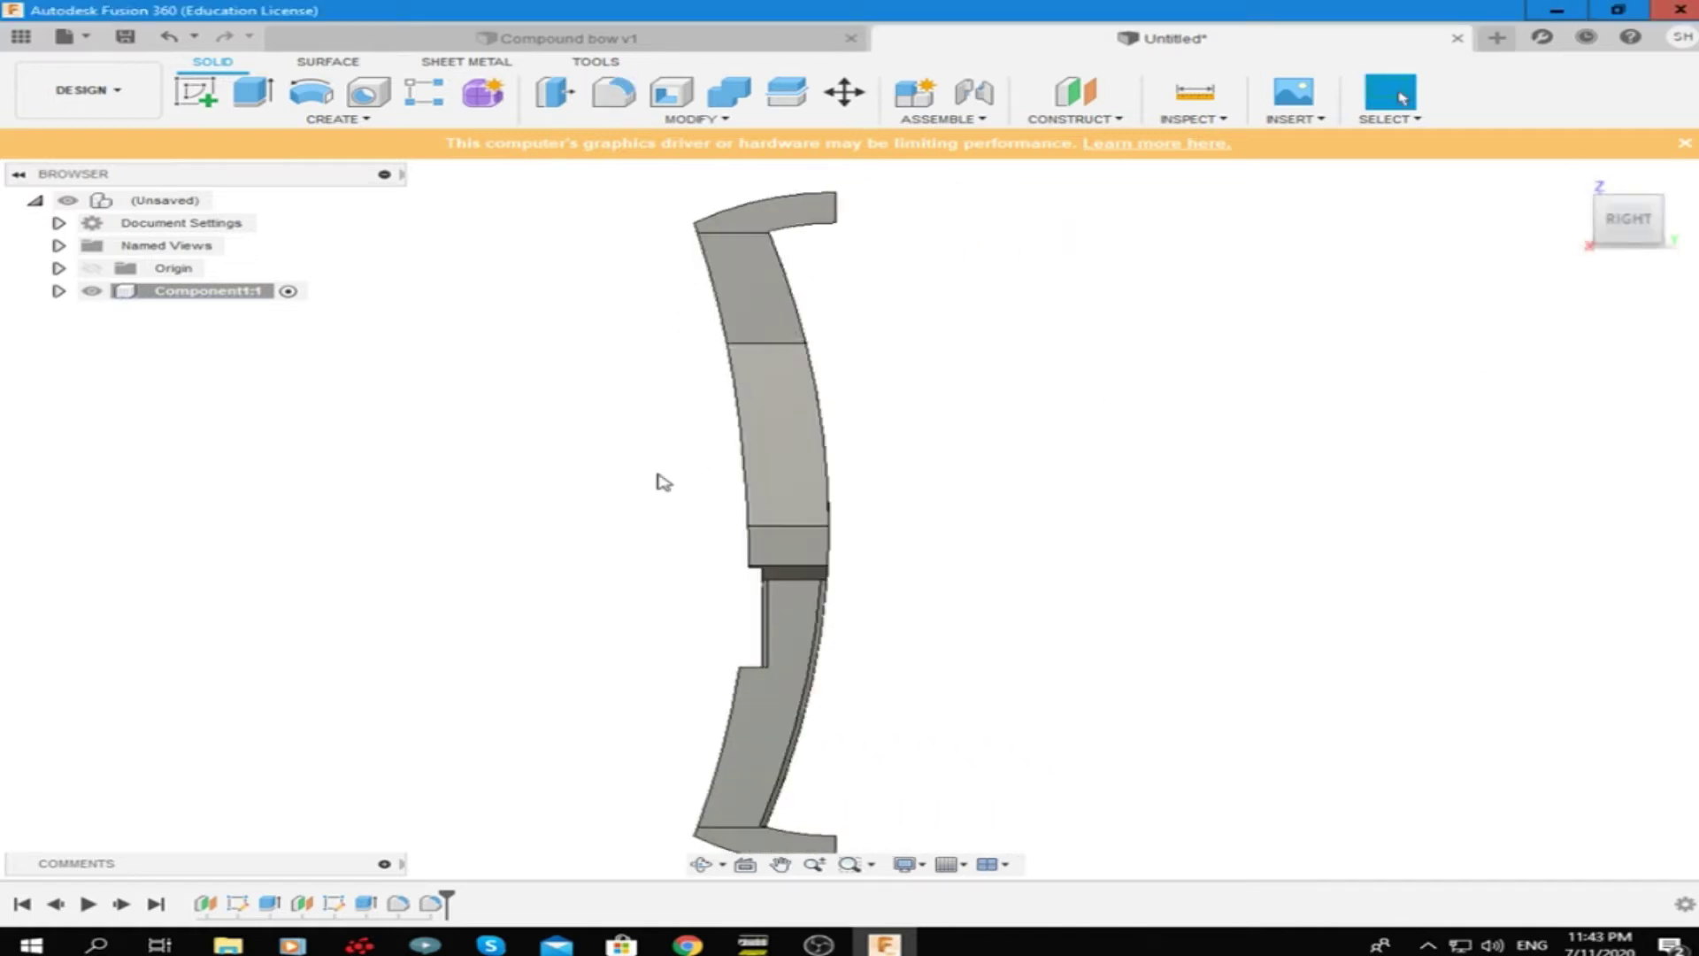
pyautogui.click(338, 119)
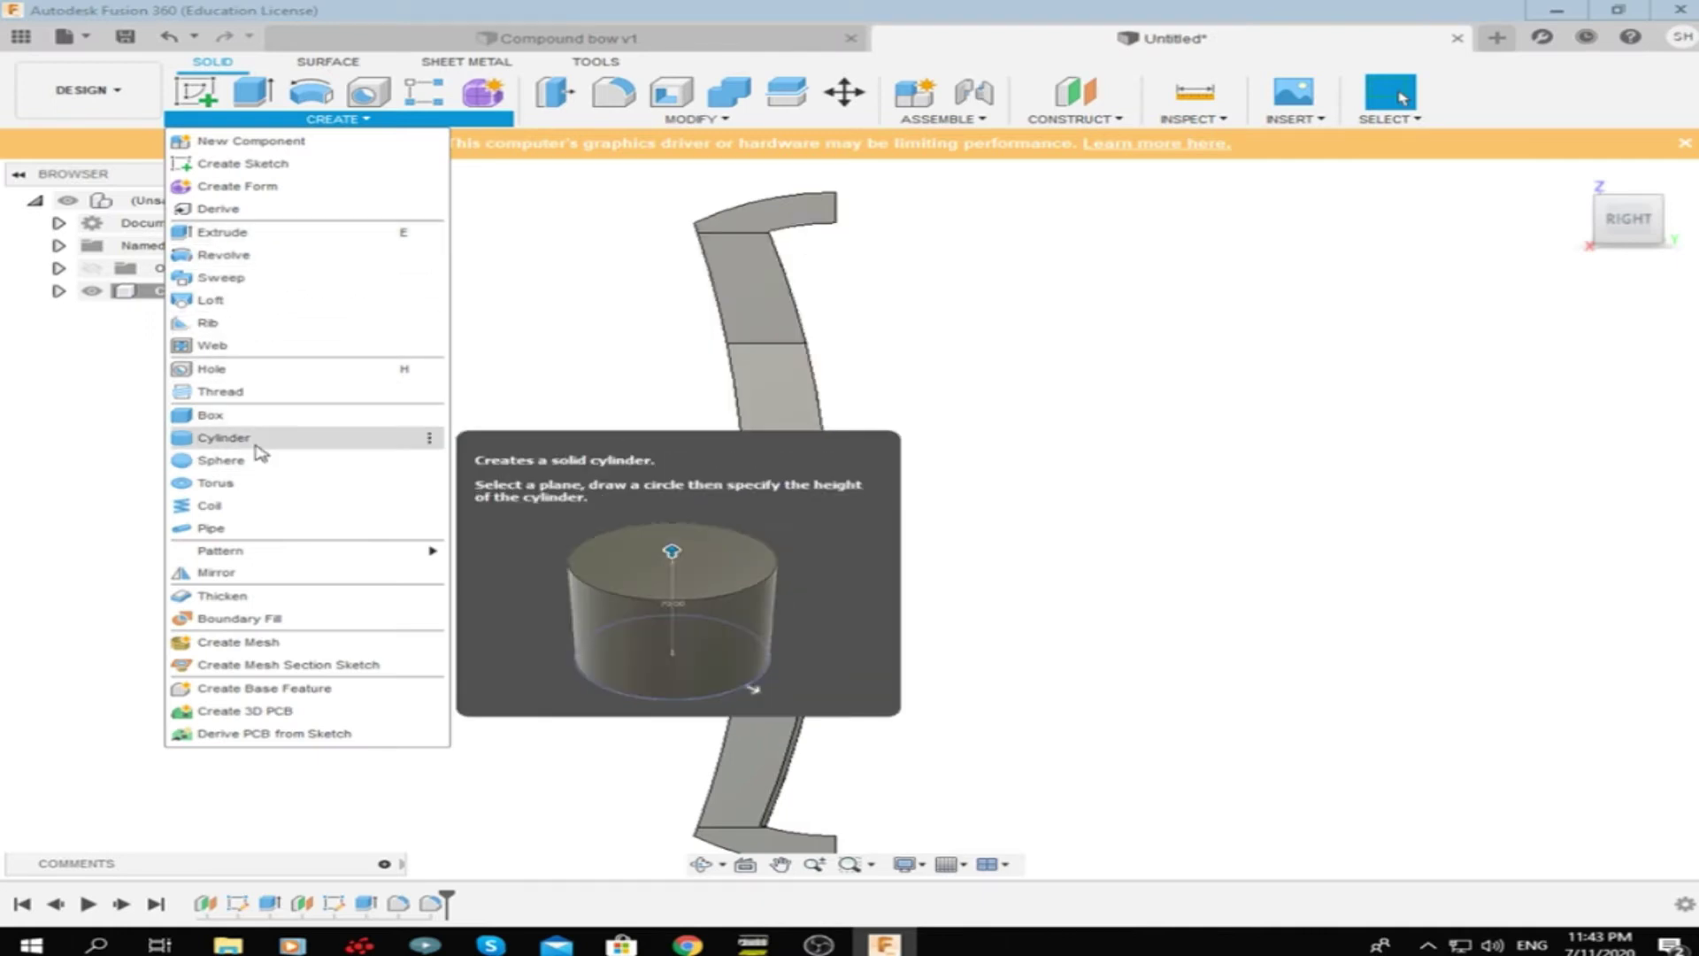
pyautogui.click(1074, 119)
pyautogui.click(1081, 159)
pyautogui.click(816, 493)
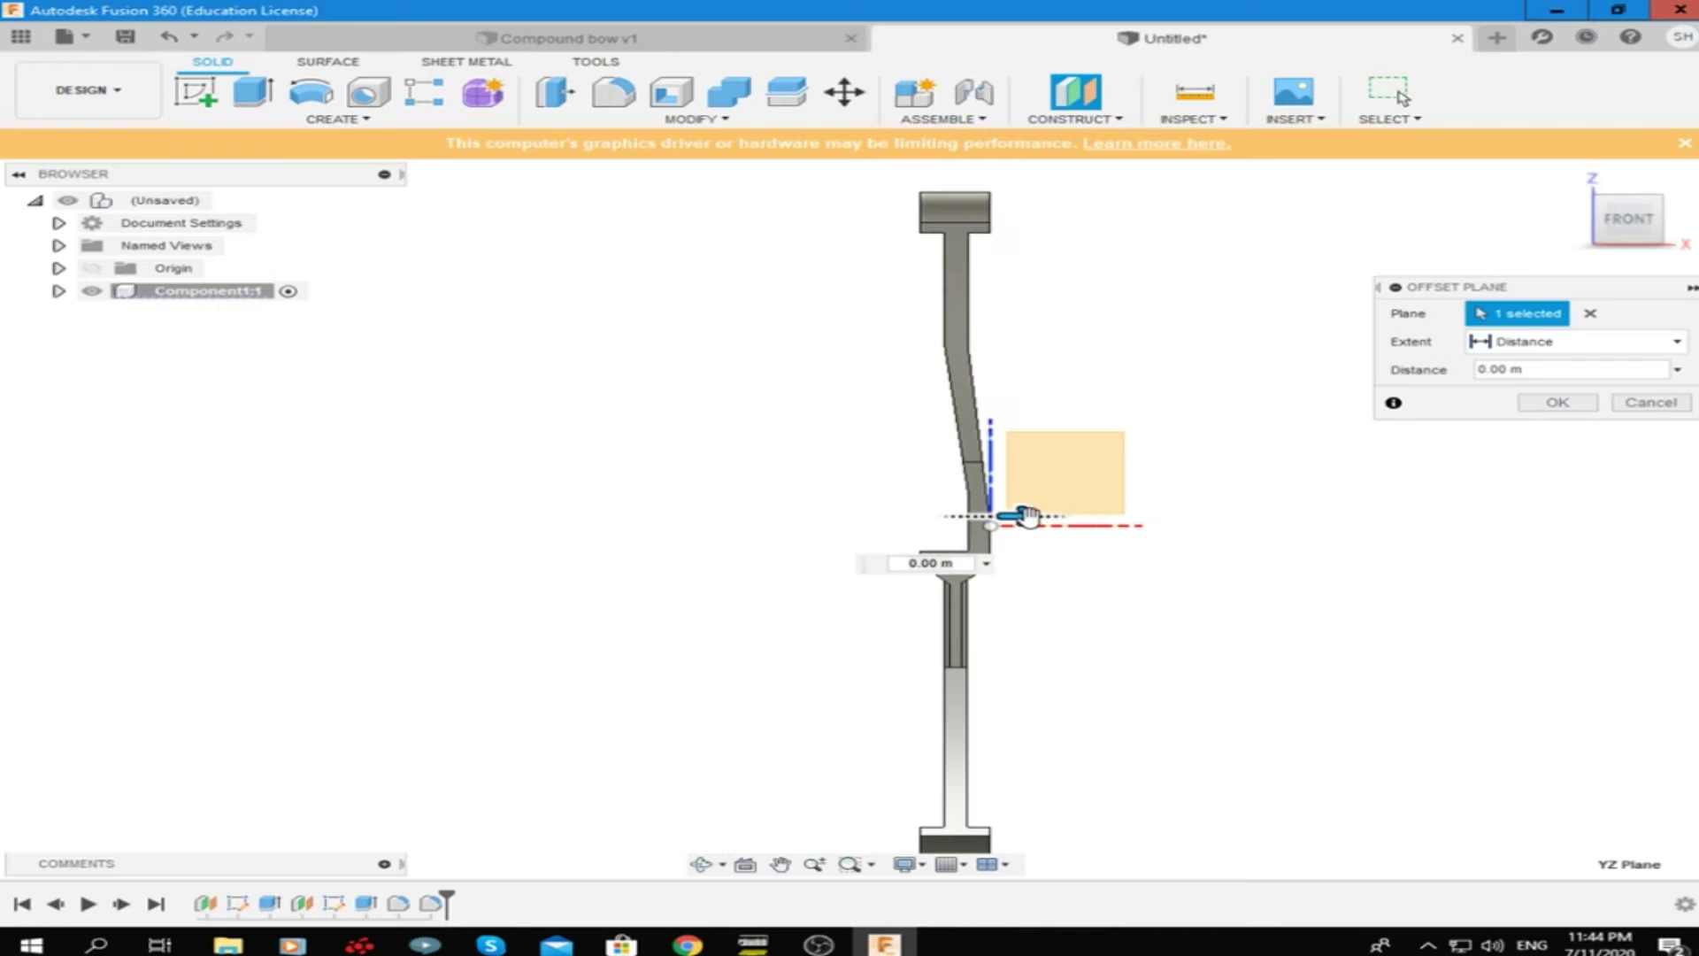
pyautogui.moveTo(999, 519); pyautogui.dragTo(939, 518)
# Confirm the -0.03 m offset plane and start a new sketch on it
pyautogui.click(1566, 403)
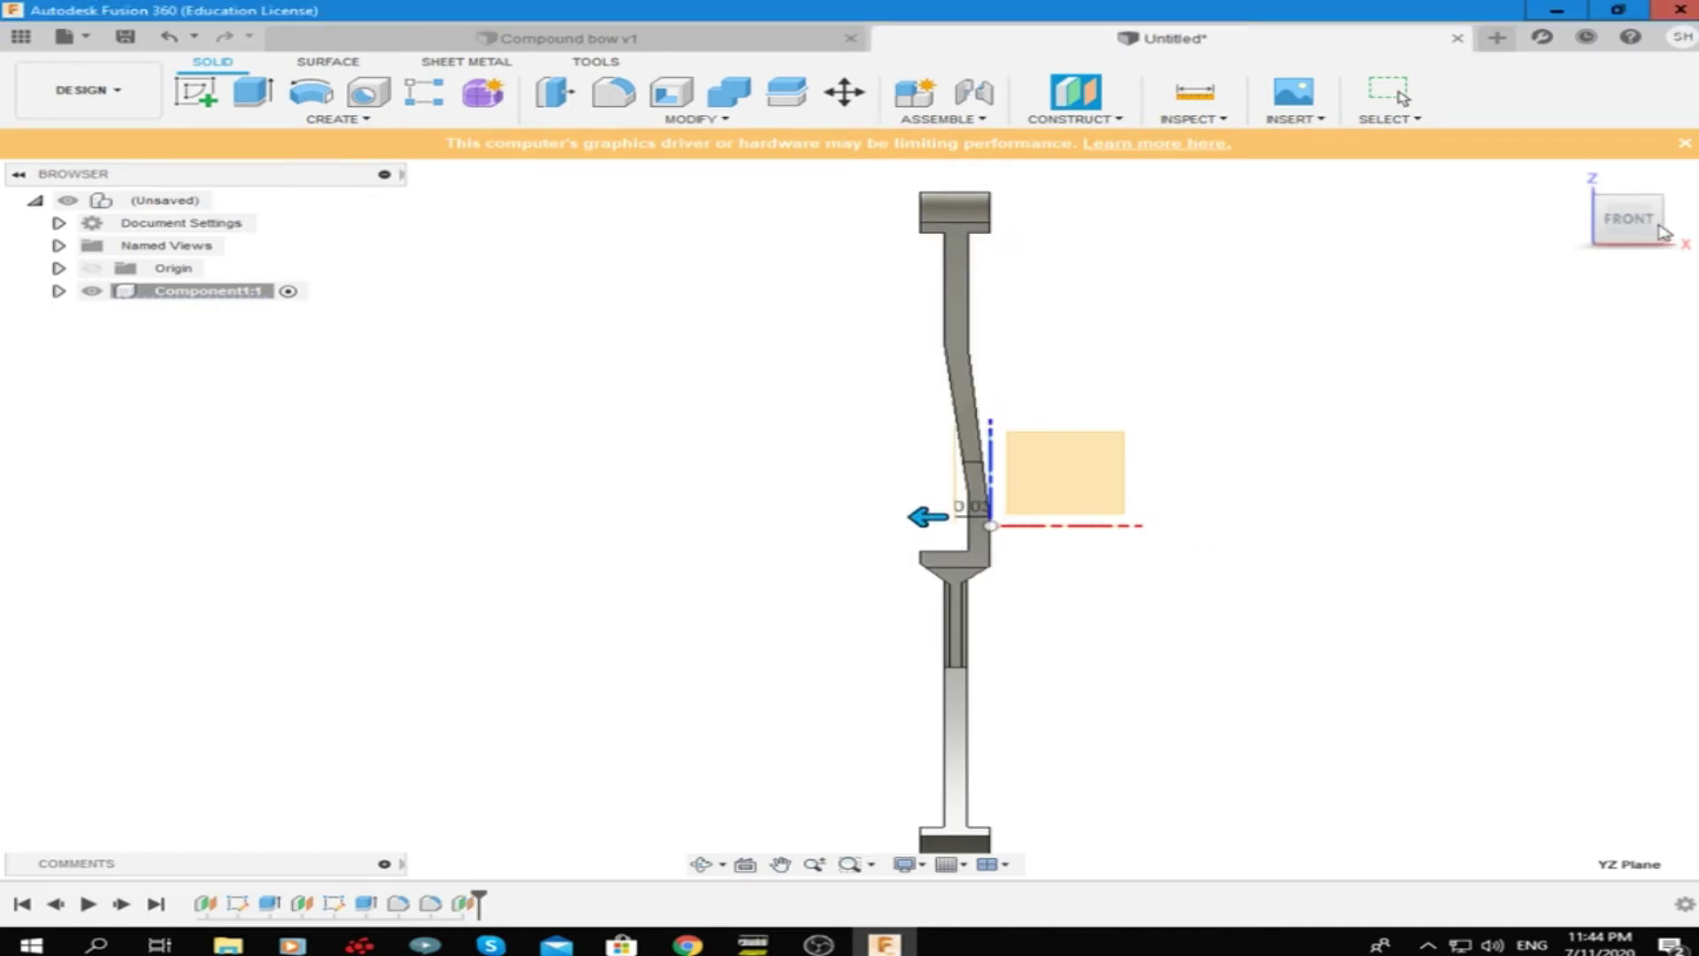
pyautogui.click(1660, 226)
pyautogui.rightClick(715, 483)
pyautogui.click(687, 577)
pyautogui.scroll(5, 762, 315)
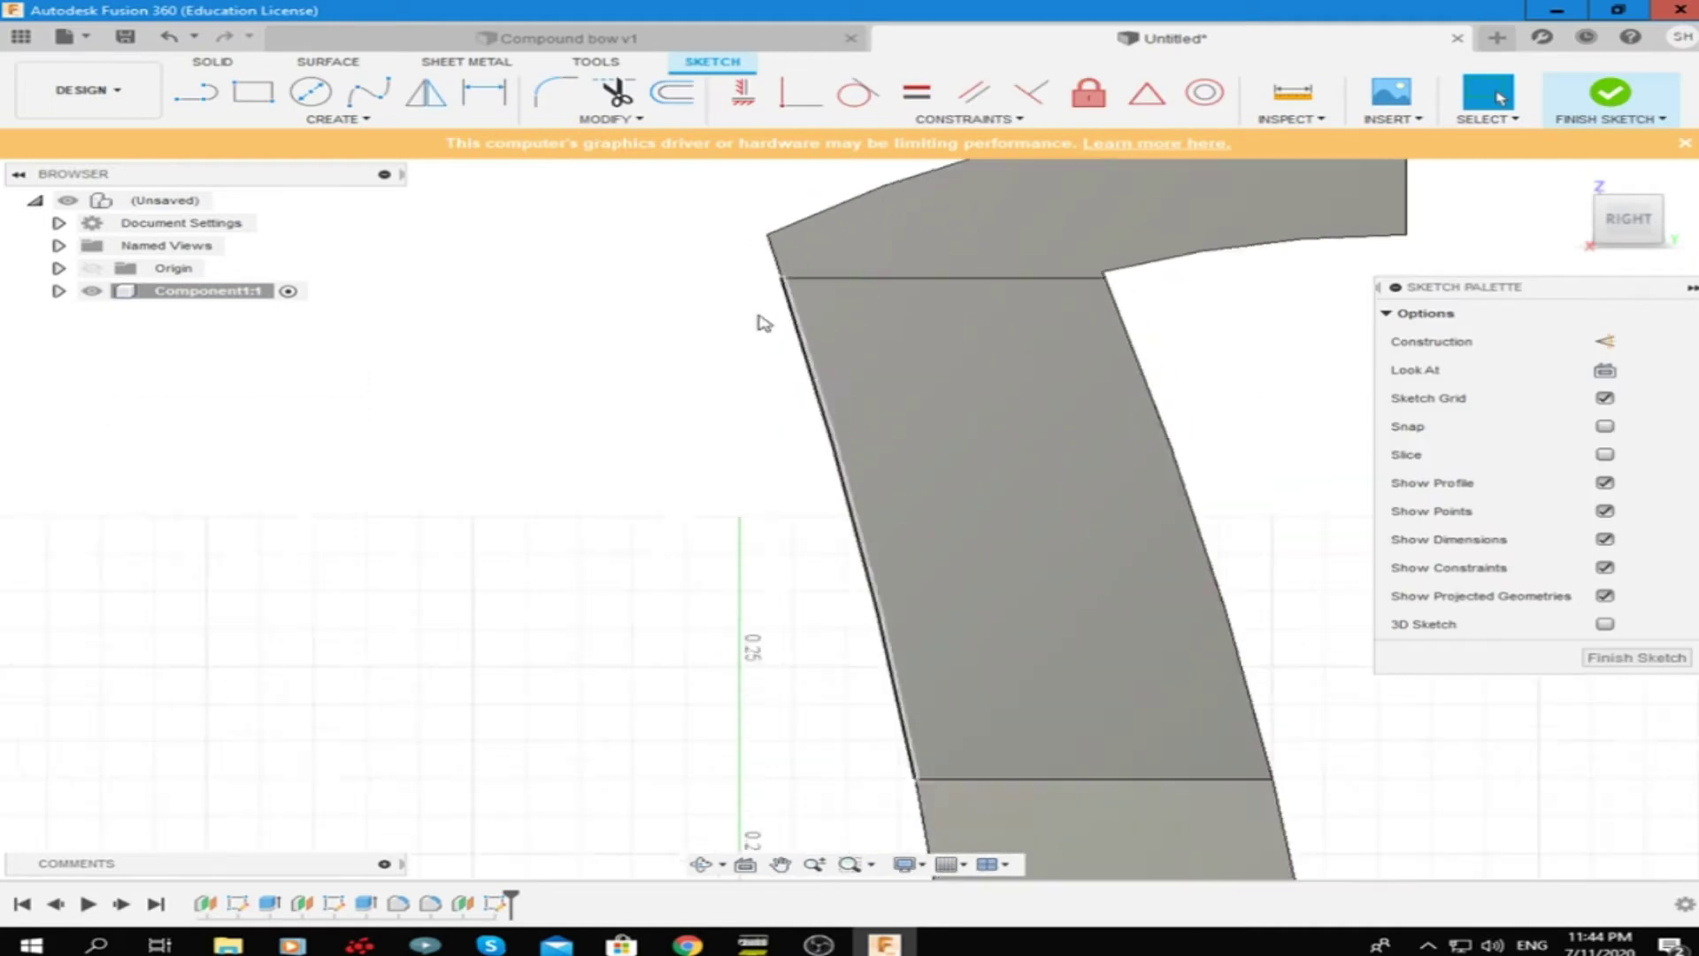
pyautogui.scroll(-1, 856, 250)
# Draw a closed line outline around the upper limb tip
pyautogui.click(338, 119)
pyautogui.moveTo(210, 203)
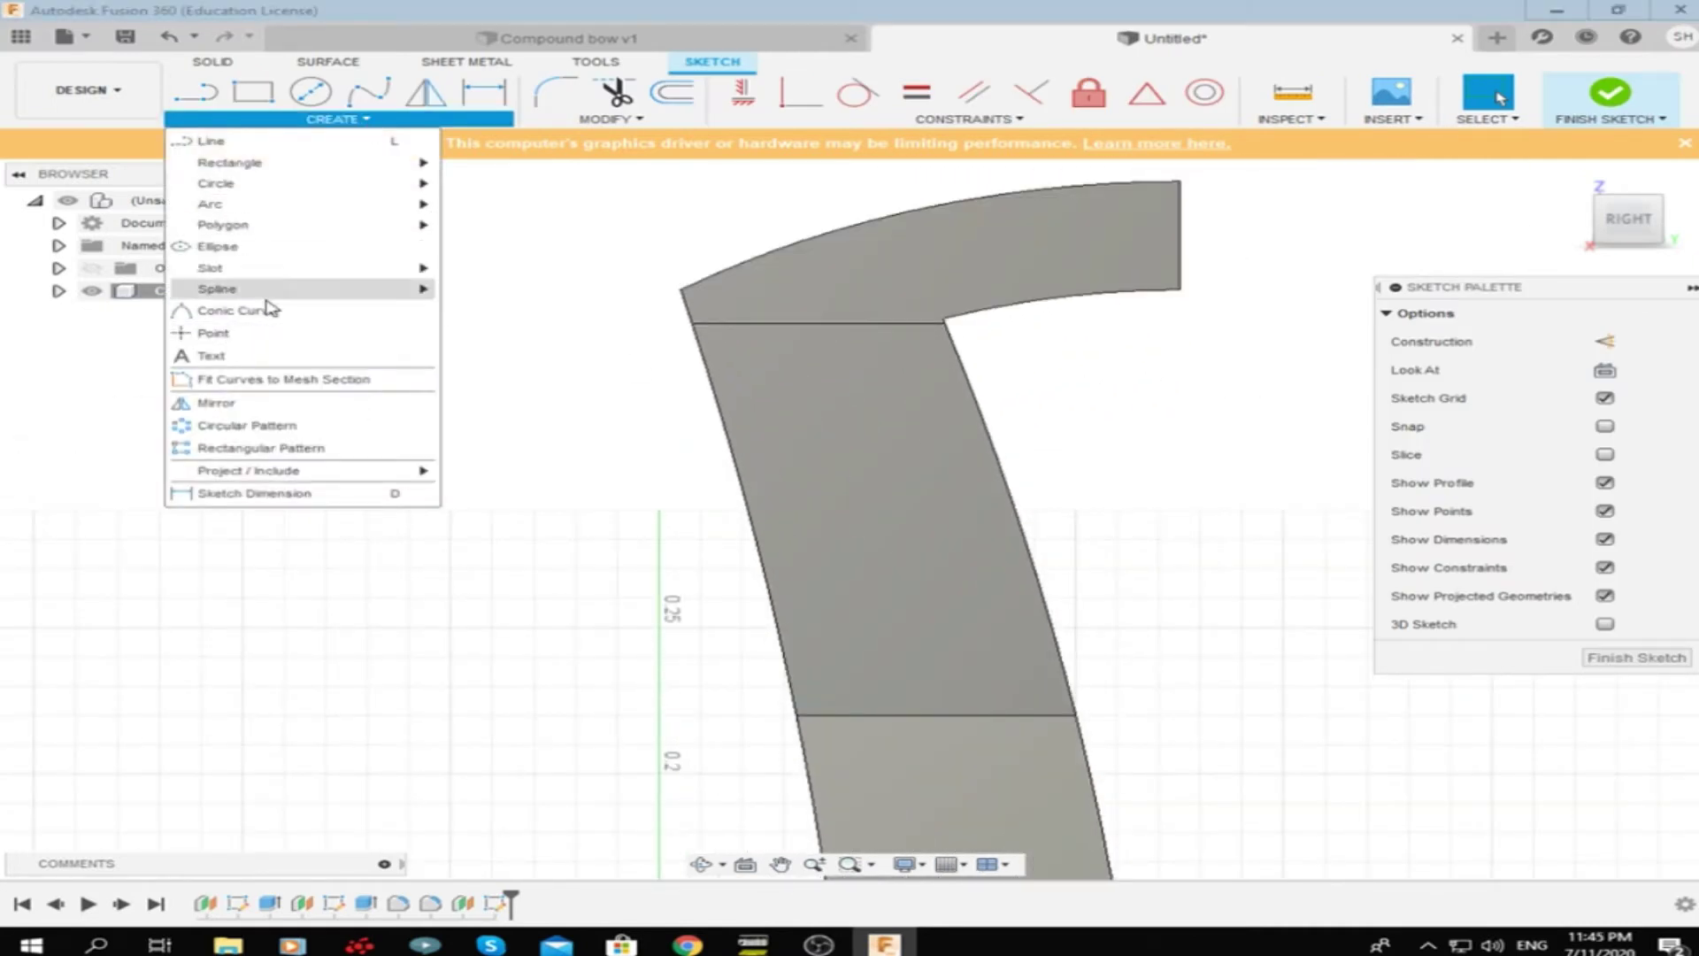
pyautogui.click(212, 141)
pyautogui.click(697, 321)
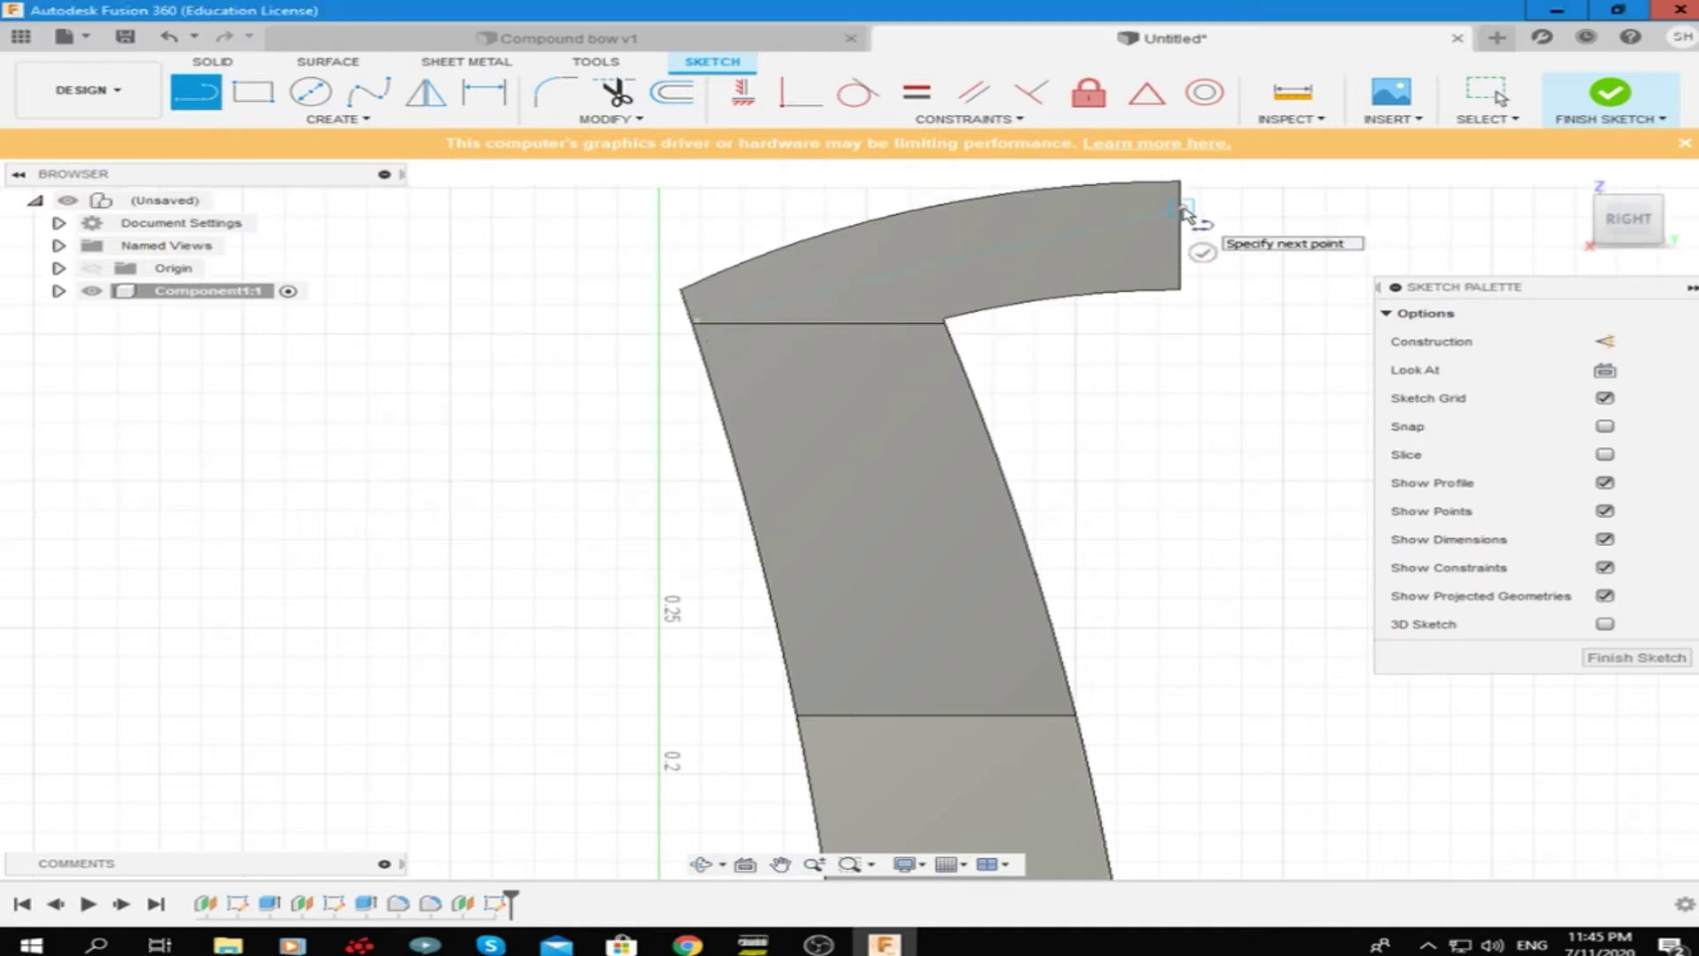
pyautogui.scroll(-4, 1018, 216)
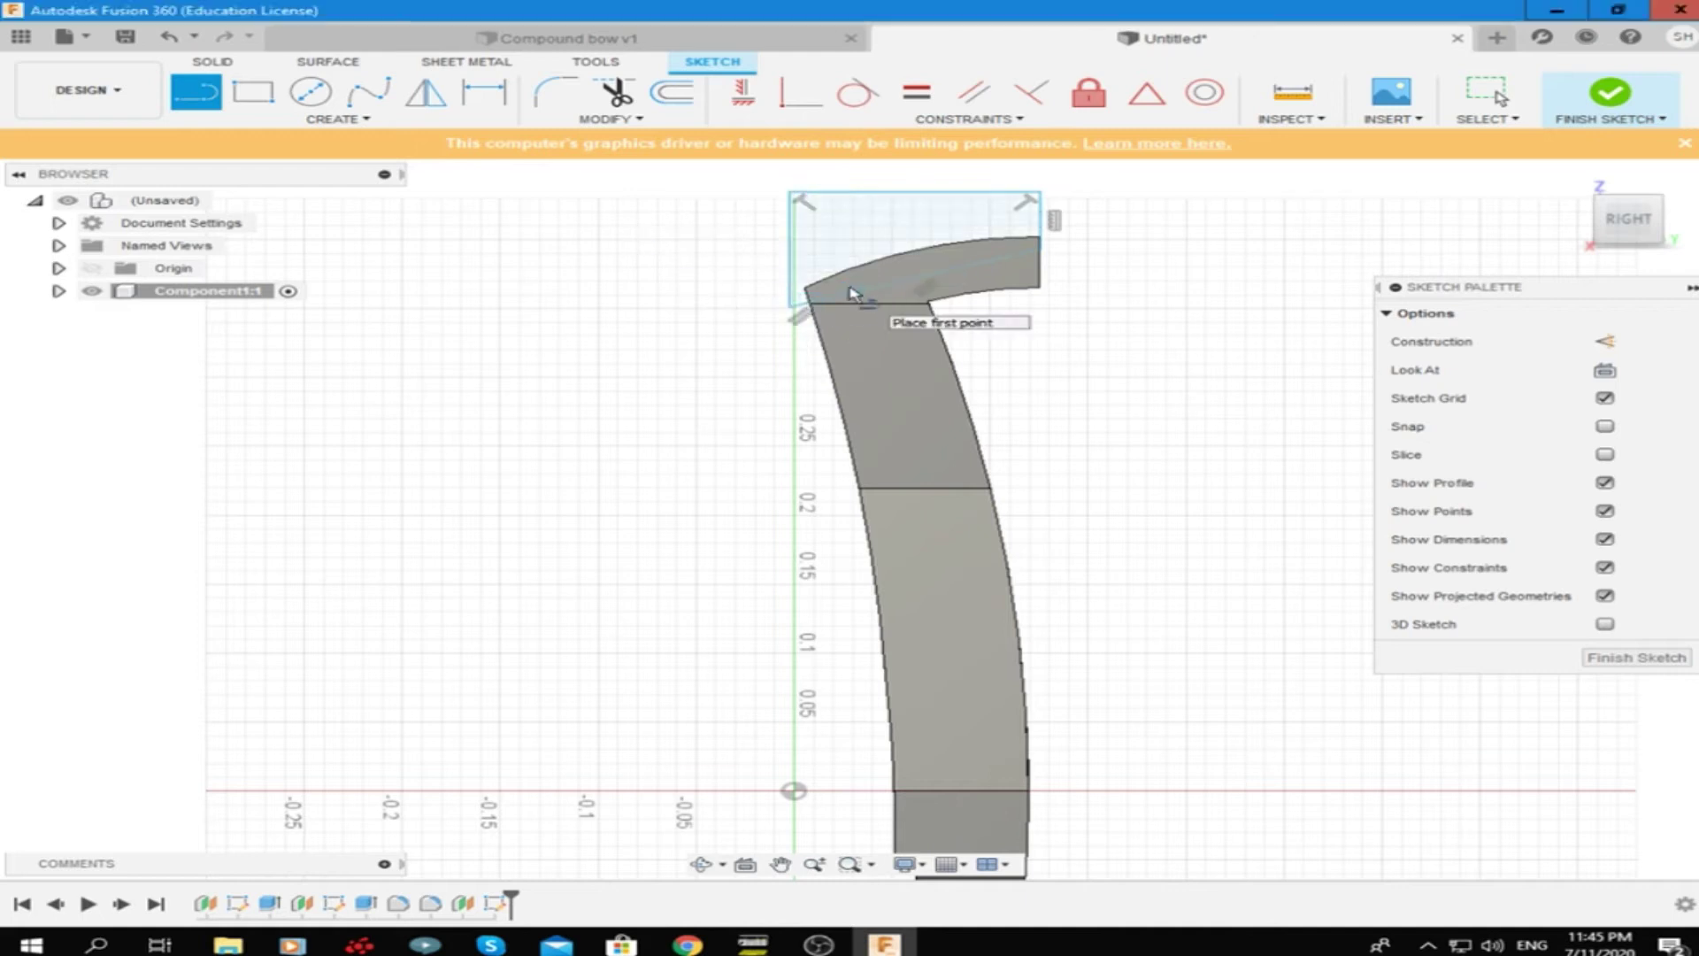
pyautogui.scroll(-4, 805, 443)
pyautogui.scroll(6, 823, 558)
pyautogui.click(461, 376)
# Draw a closed line outline around the lower limb tip
pyautogui.click(750, 451)
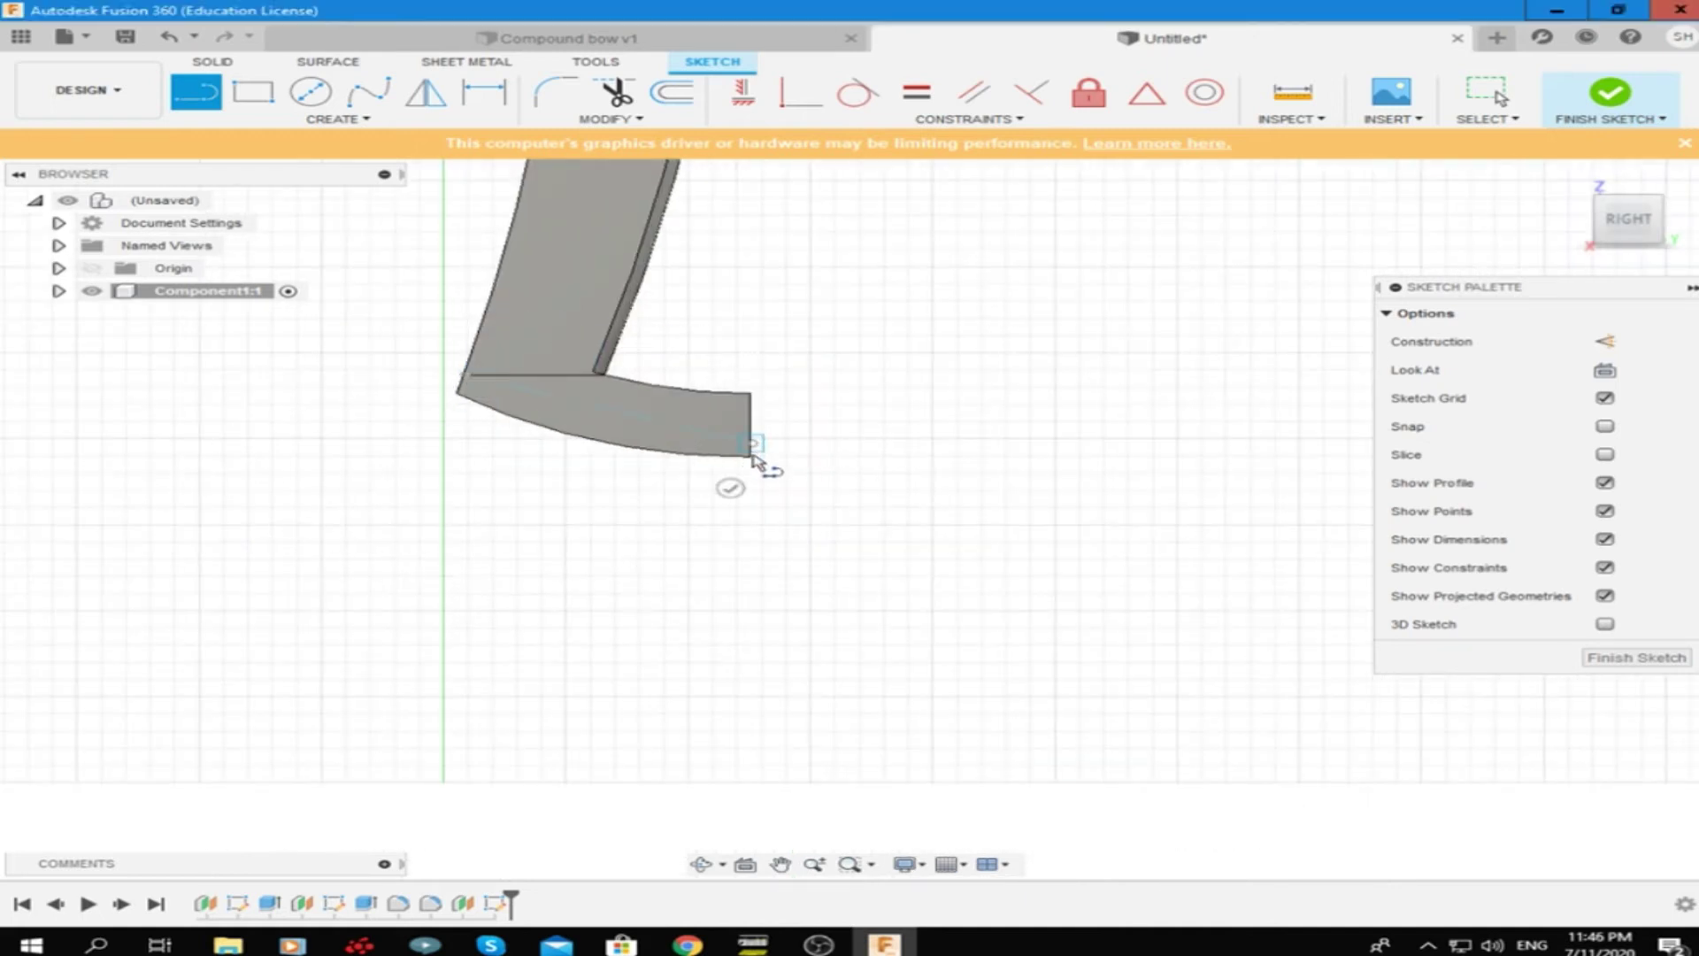
pyautogui.click(751, 516)
pyautogui.click(440, 516)
pyautogui.click(460, 381)
pyautogui.press('Escape')
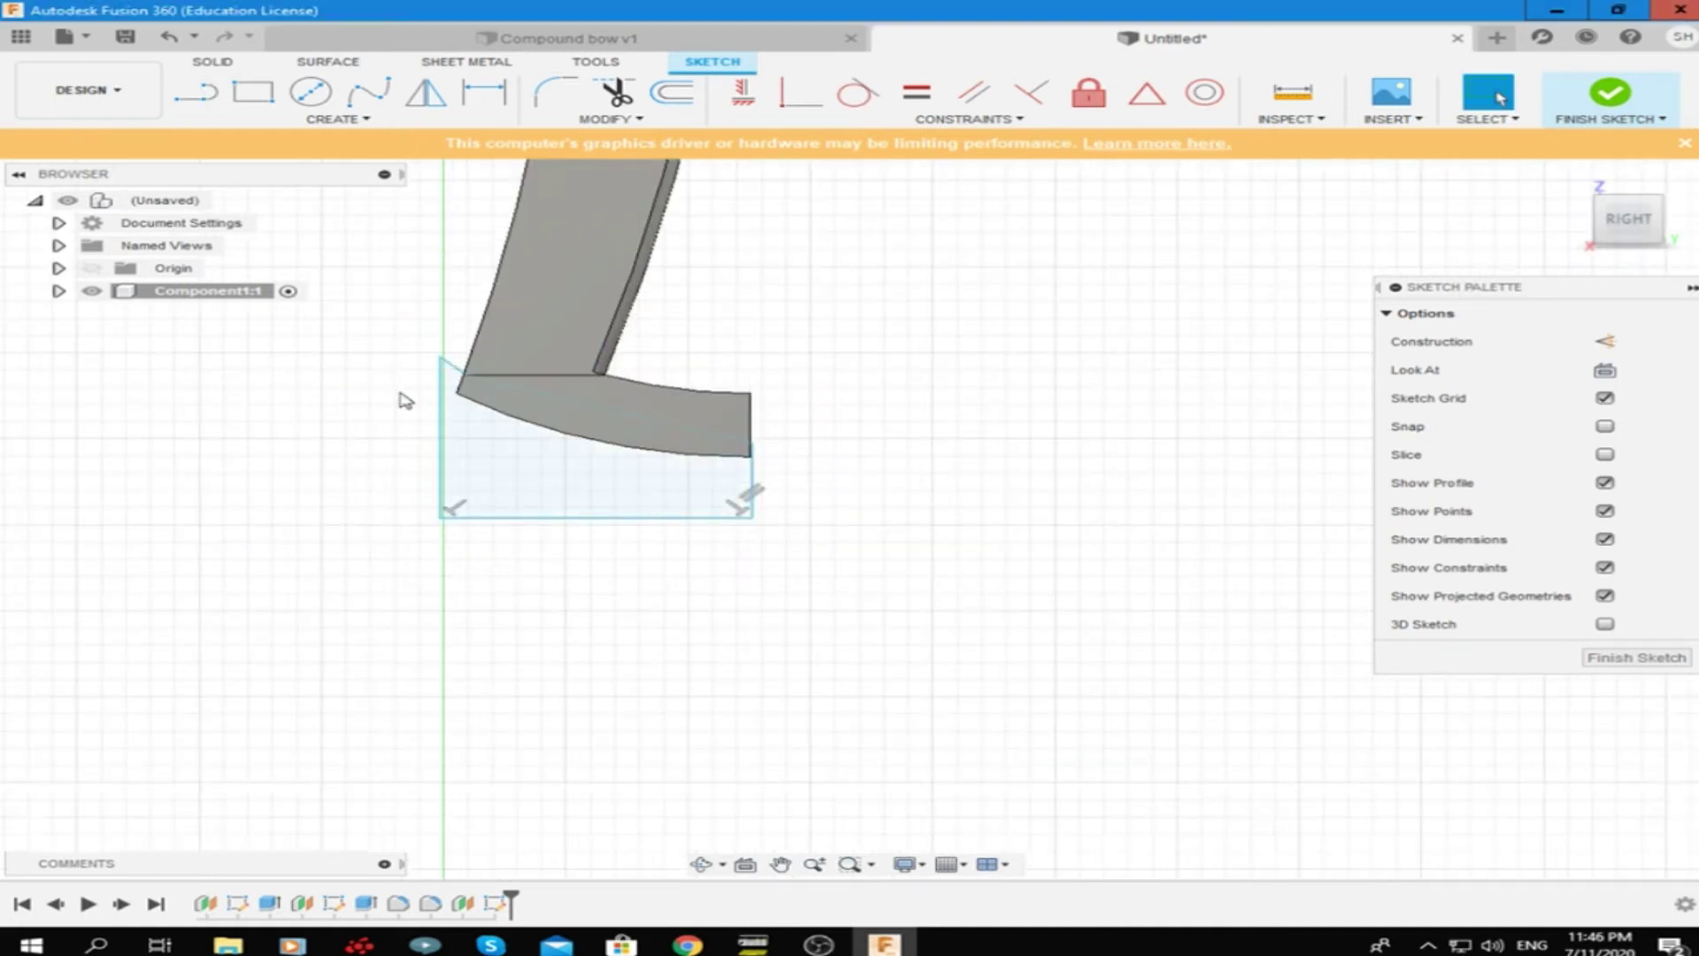
pyautogui.scroll(-5, 406, 395)
pyautogui.scroll(5, 644, 737)
# Cut both tip profiles 0.025 m symmetrically through the limb
pyautogui.click(646, 739)
pyautogui.keyDown('shift'); pyautogui.click(659, 186); pyautogui.keyUp('shift')
pyautogui.press('e')
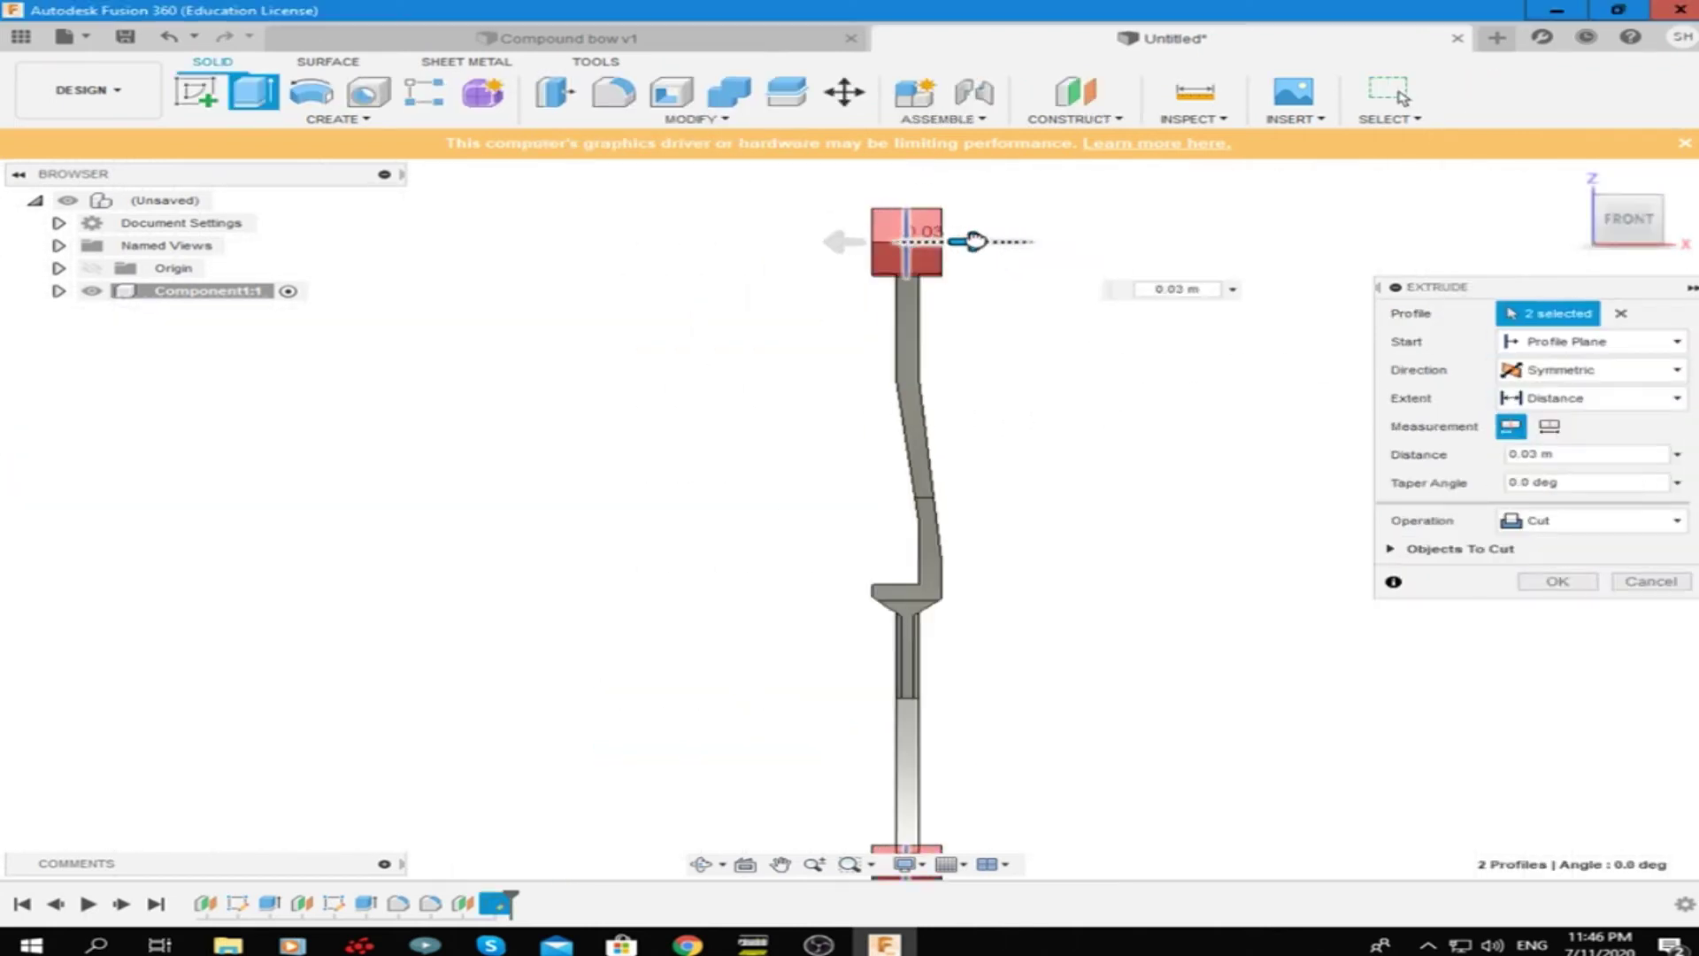
pyautogui.scroll(-3, 1066, 298)
pyautogui.scroll(3, 863, 513)
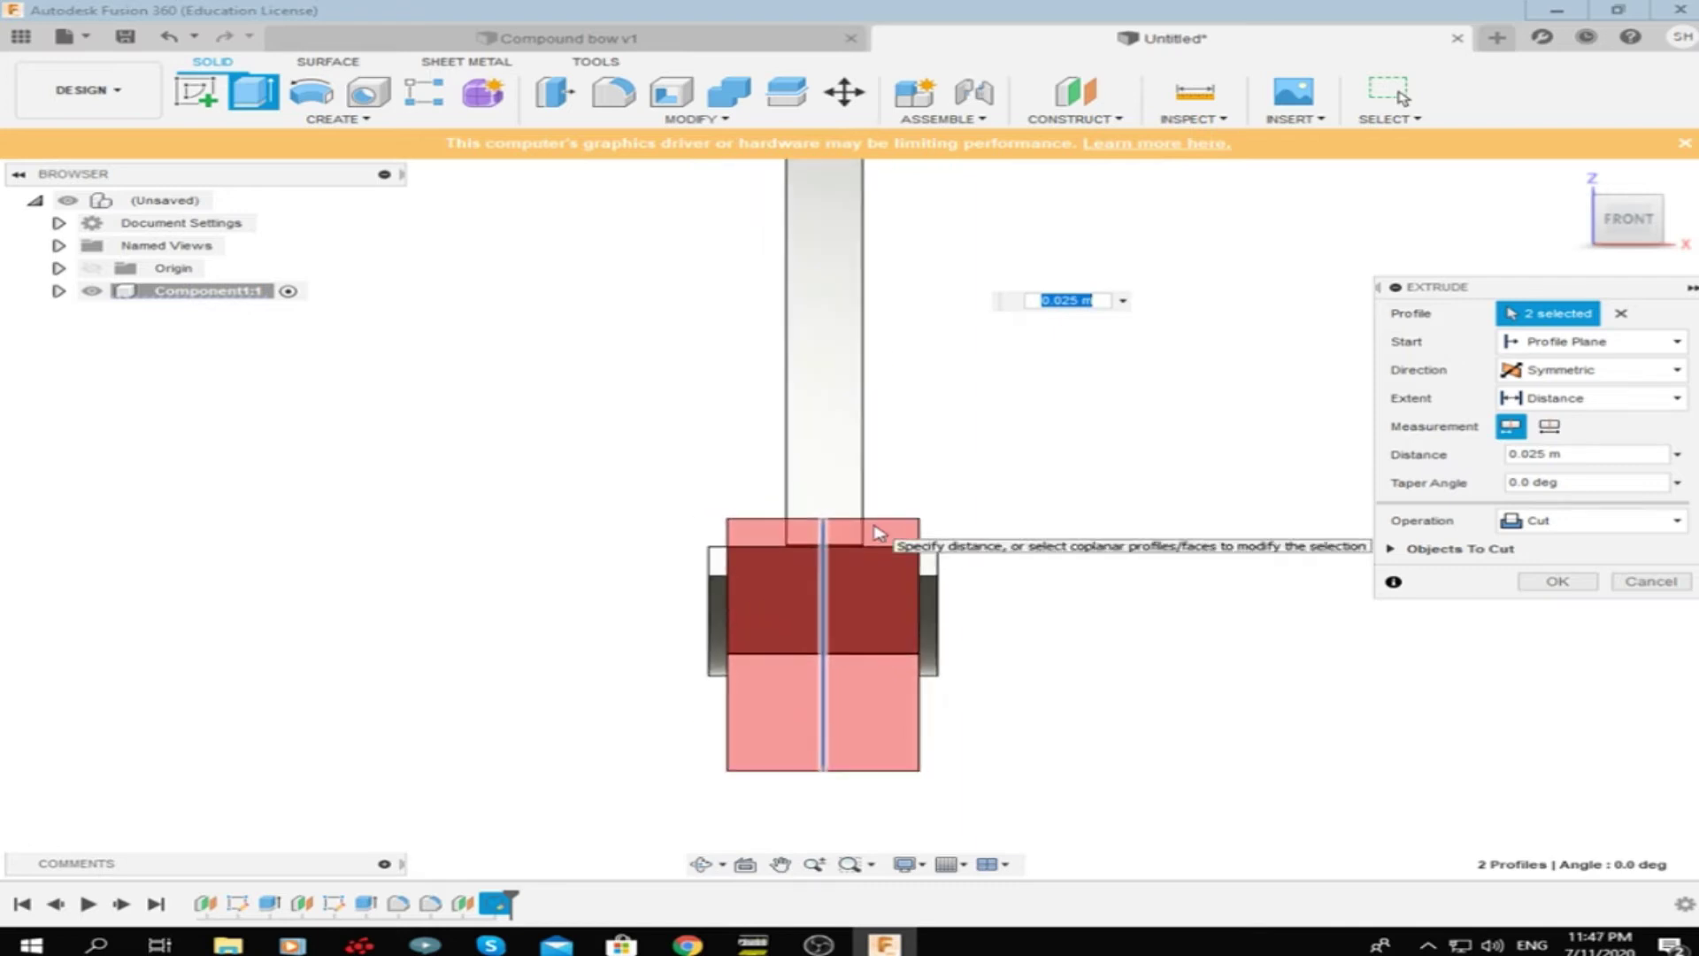
pyautogui.click(1558, 581)
pyautogui.keyDown('shift'); pyautogui.moveTo(1562, 587); pyautogui.dragTo(1403, 97, button='middle'); pyautogui.keyUp('shift')
pyautogui.keyDown('shift'); pyautogui.moveTo(855, 518); pyautogui.dragTo(842, 557, button='middle'); pyautogui.keyUp('shift')
pyautogui.scroll(-5, 843, 557)
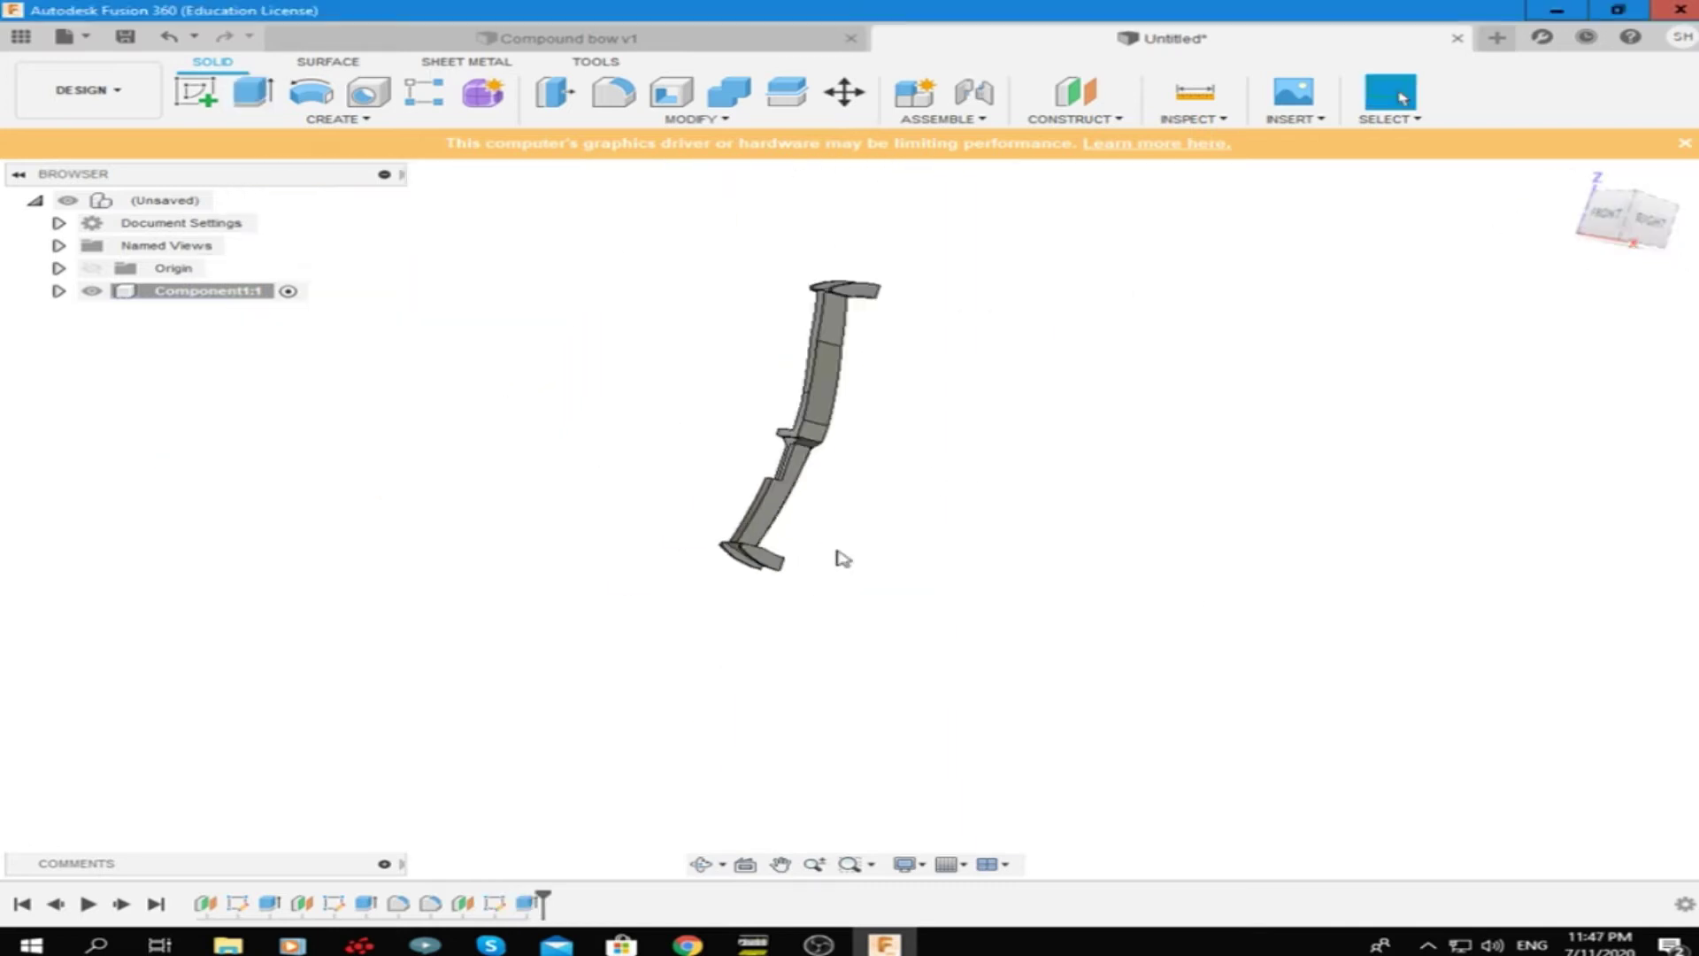
pyautogui.click(1614, 244)
pyautogui.scroll(3, 849, 531)
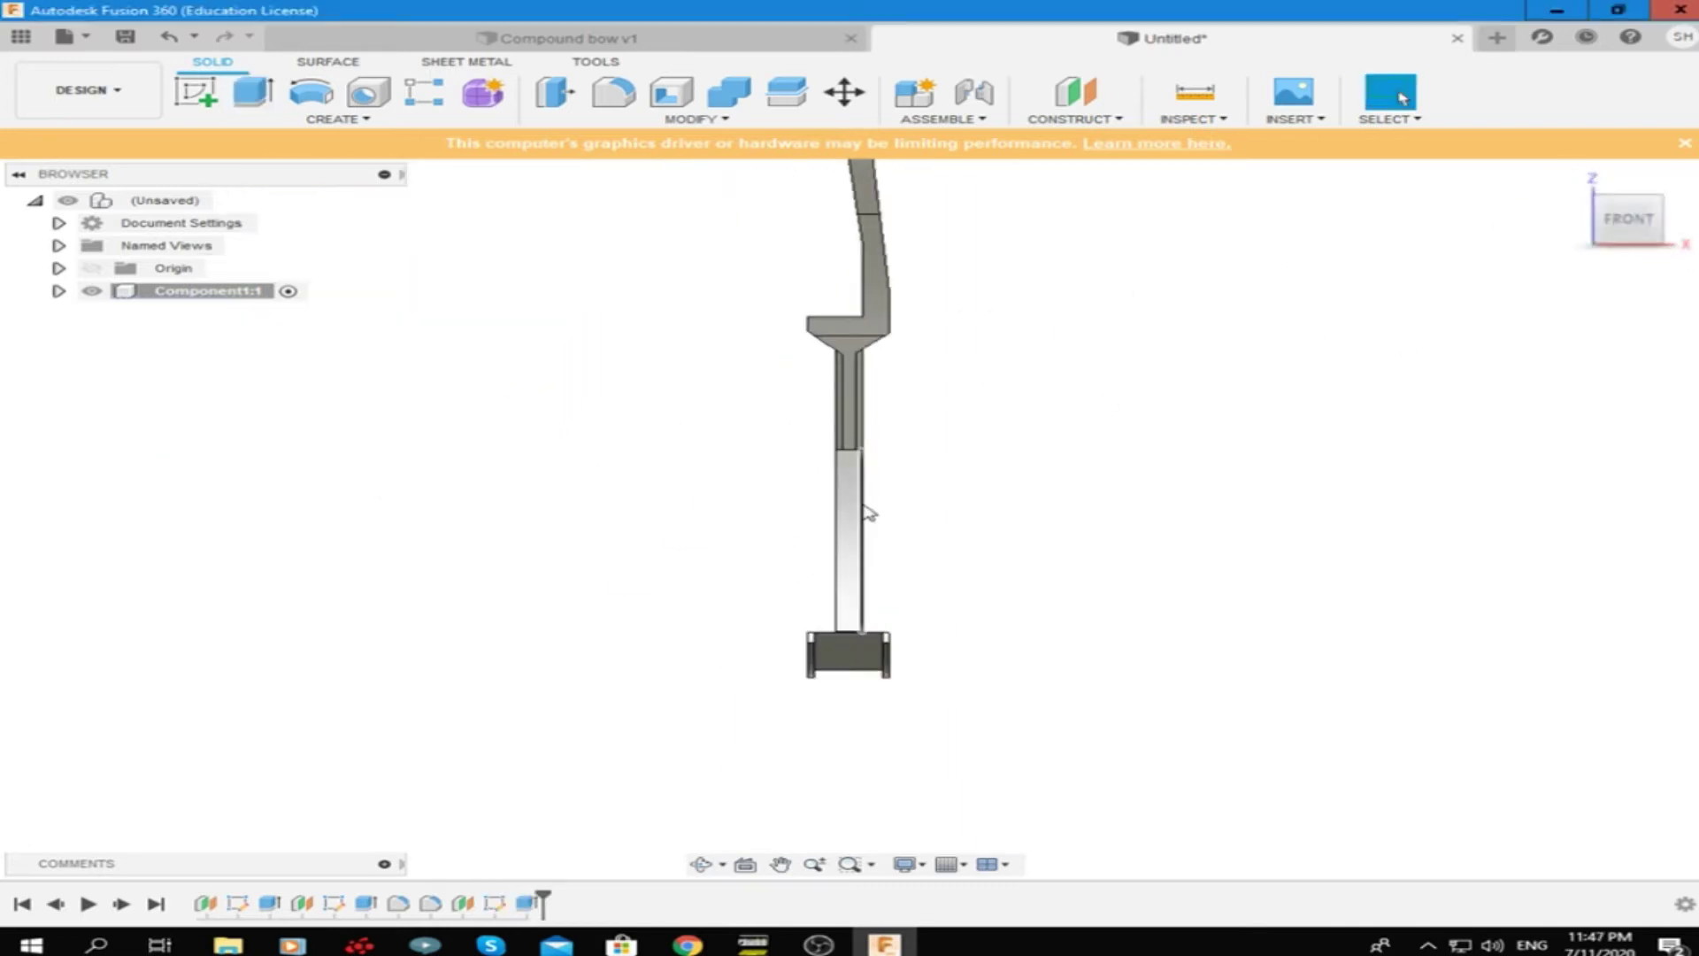
# Apply a 0.005 m fillet to the limb edges and round the notch edges
pyautogui.click(629, 97)
pyautogui.keyDown('shift'); pyautogui.moveTo(910, 504); pyautogui.dragTo(853, 516, button='middle'); pyautogui.keyUp('shift')
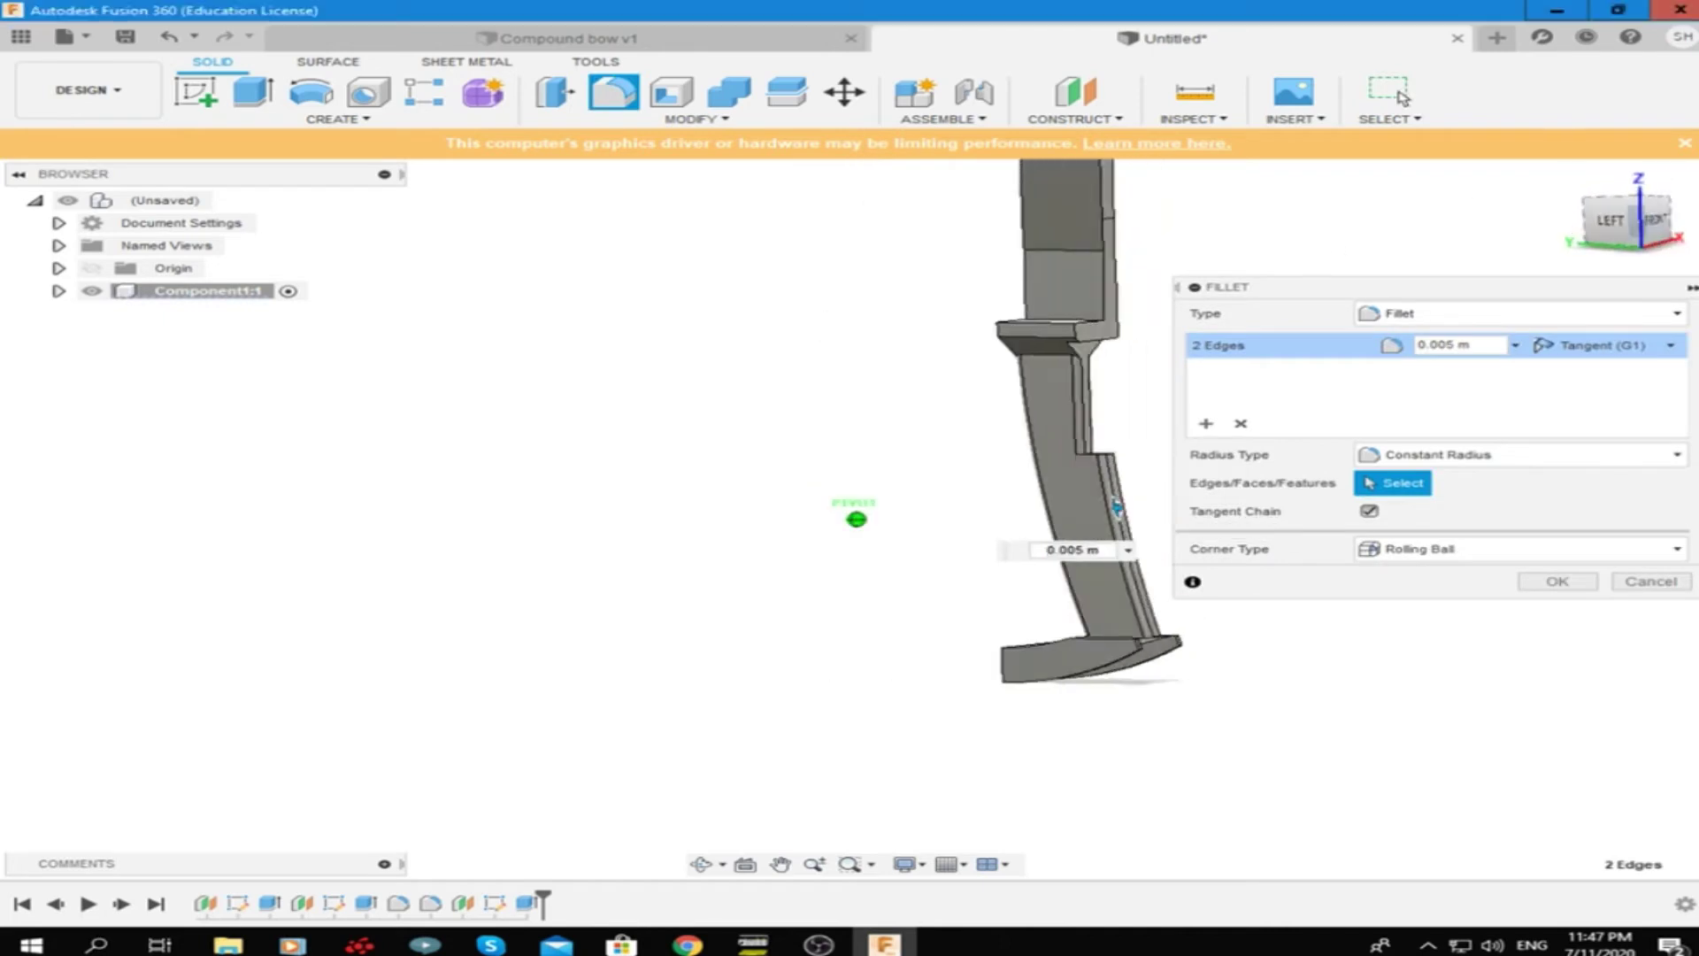
pyautogui.press('Return')
pyautogui.scroll(6, 832, 477)
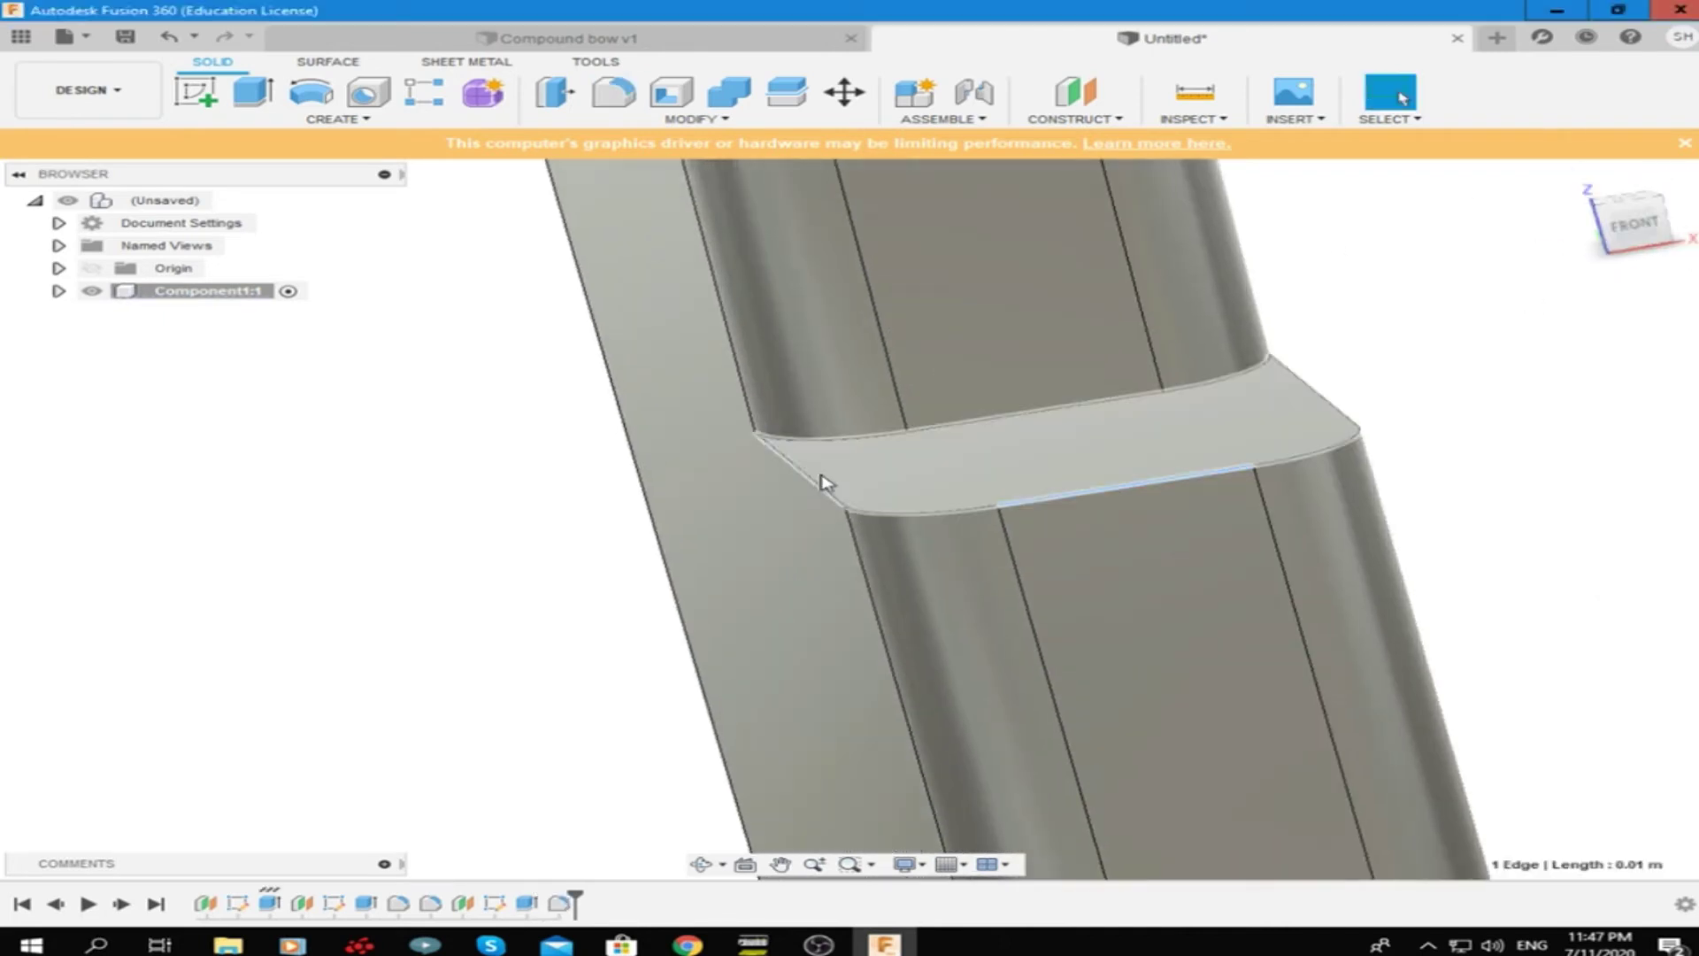
pyautogui.press('f')
pyautogui.scroll(3, 868, 452)
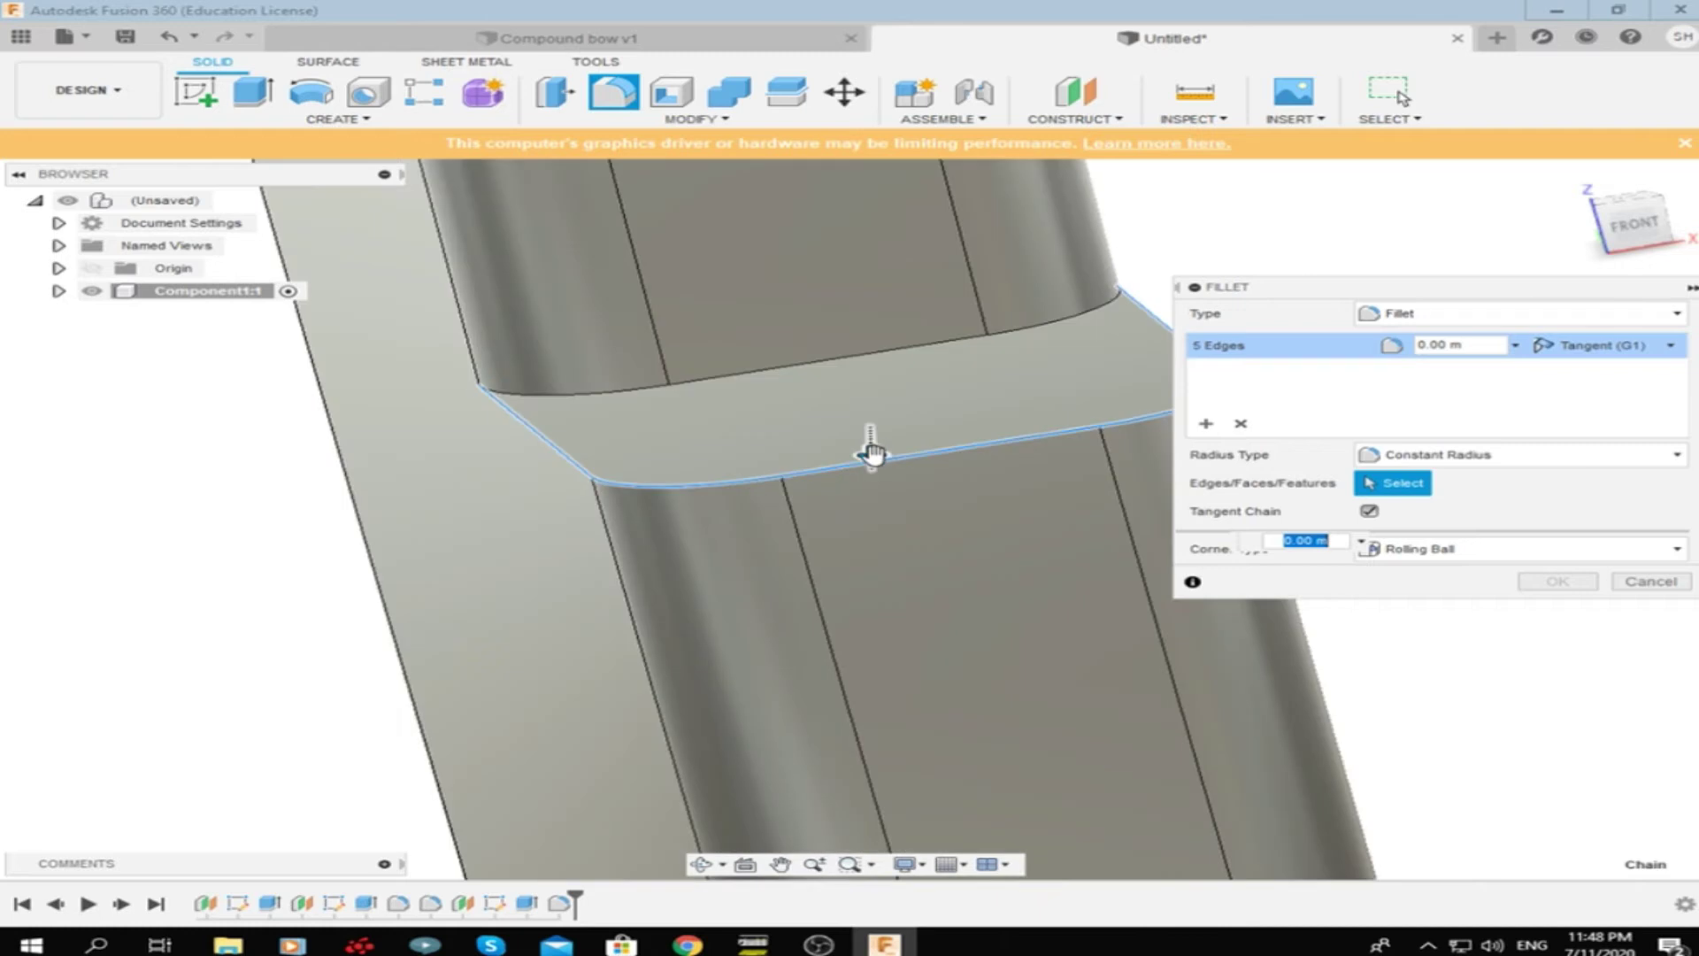
pyautogui.scroll(-5, 872, 469)
pyautogui.press('Return')
pyautogui.scroll(-3, 1074, 481)
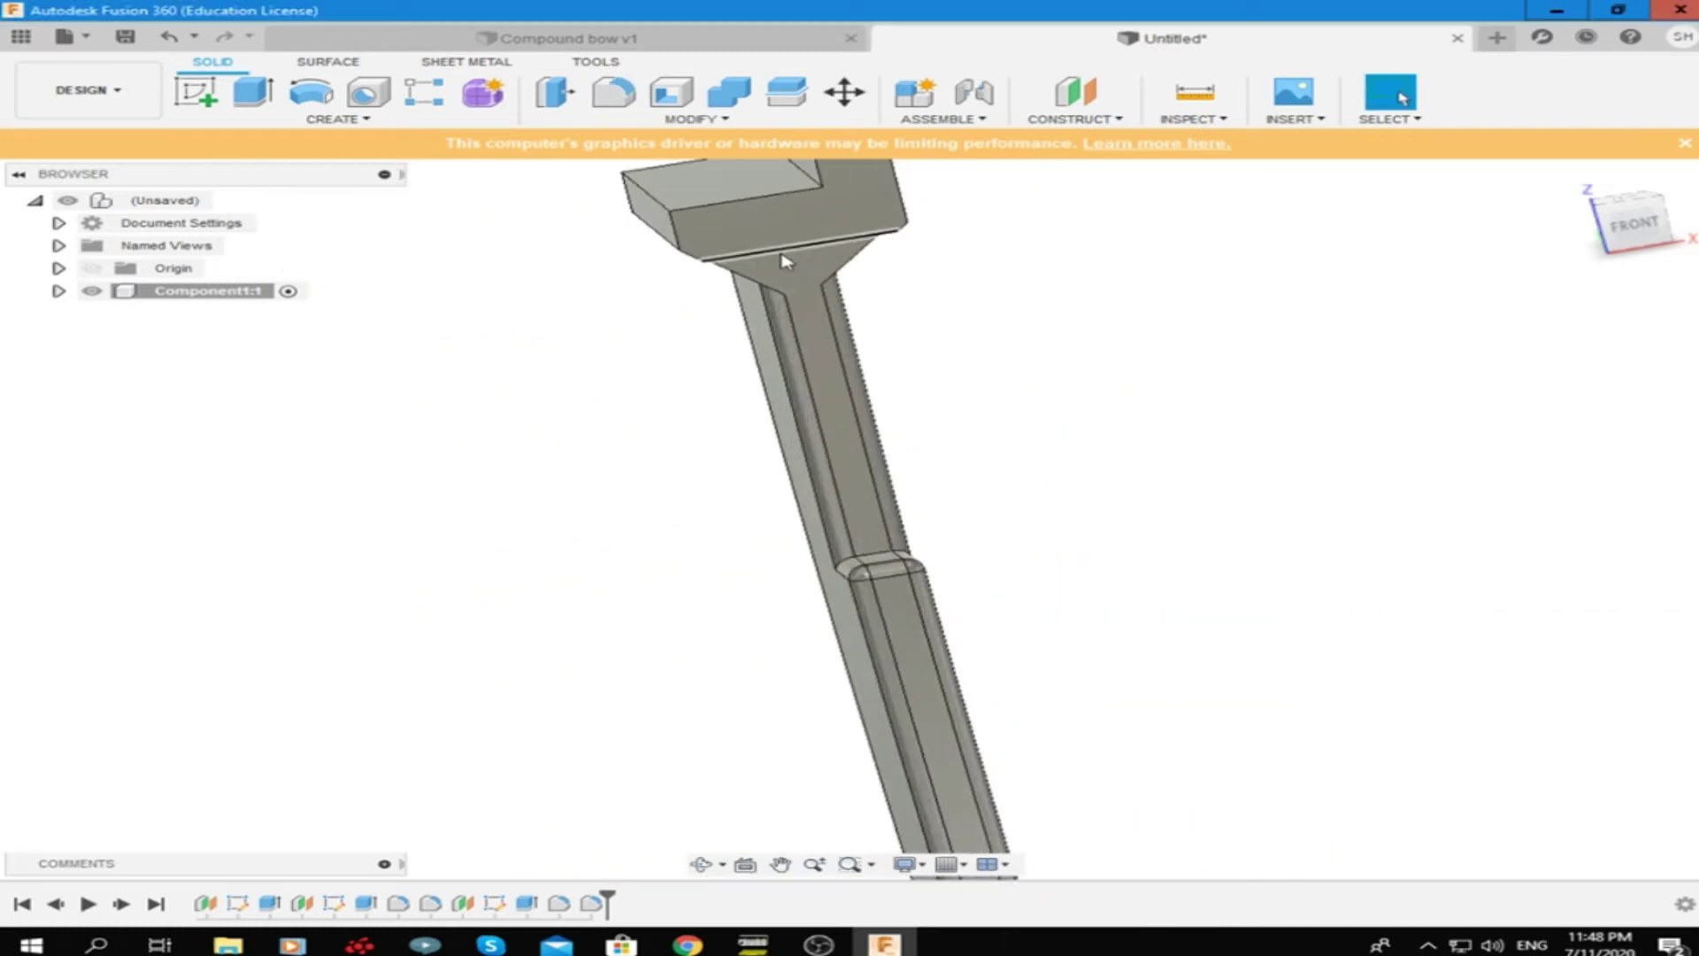
# Apply a 0.01 m fillet to the two back edges; abandon the long back-edge fillet
pyautogui.keyDown('shift'); pyautogui.moveTo(1549, 227); pyautogui.dragTo(765, 264, button='middle'); pyautogui.keyUp('shift')
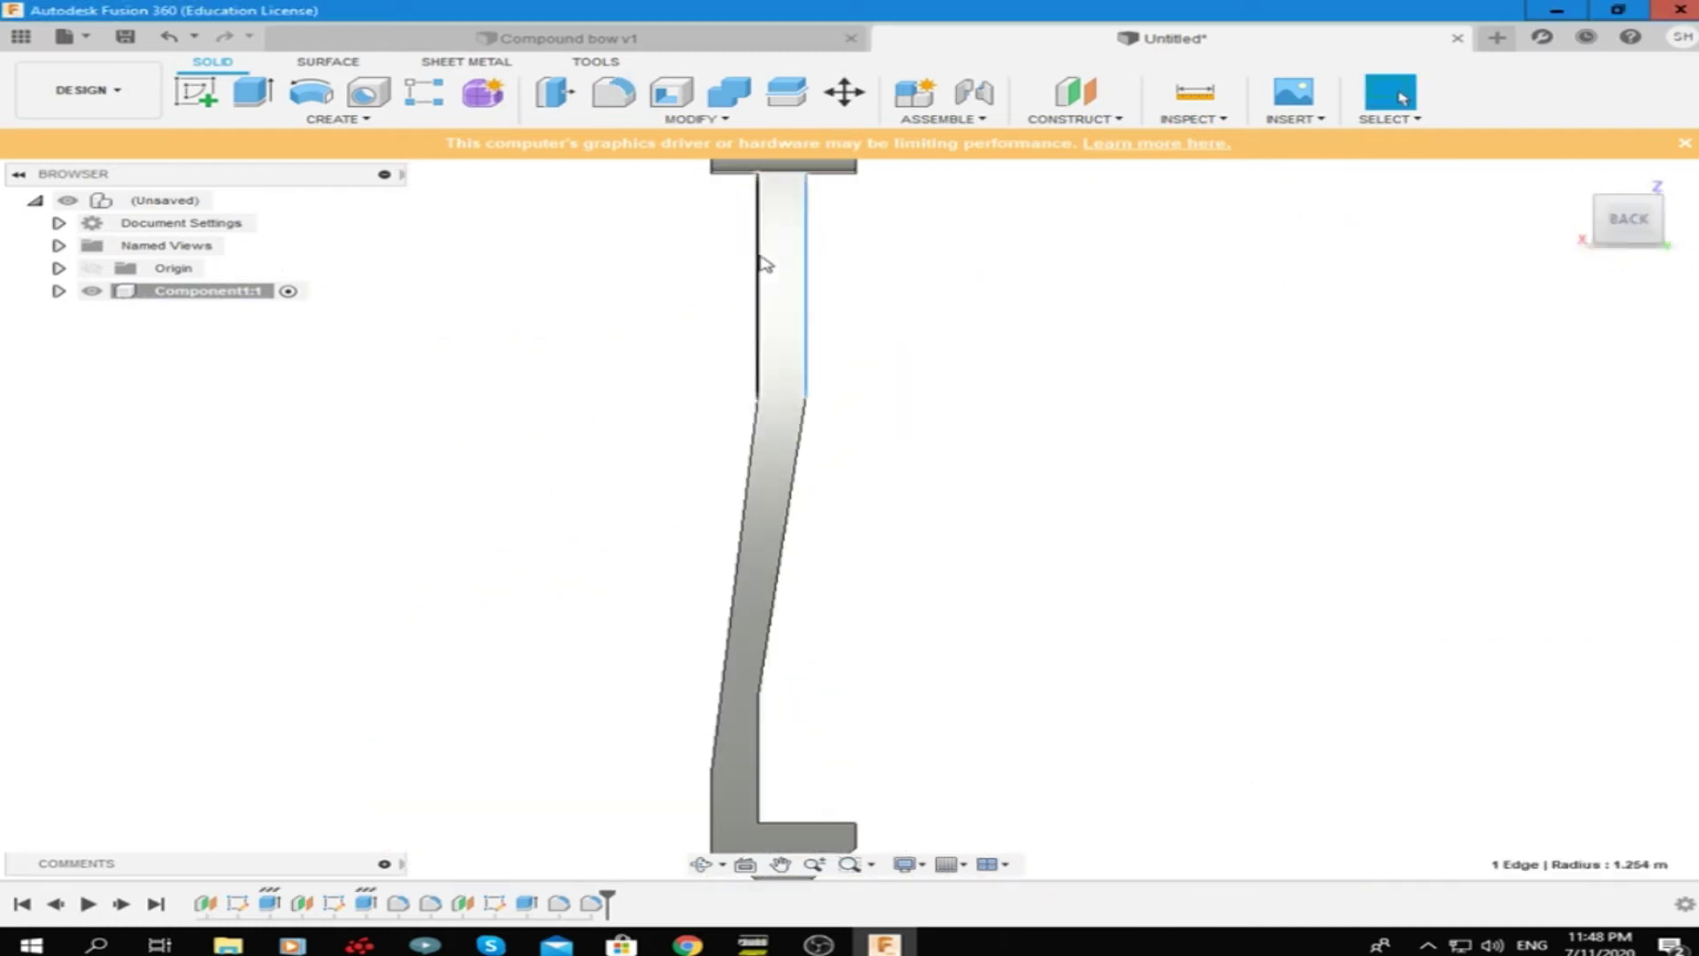
pyautogui.click(625, 98)
pyautogui.keyDown('shift'); pyautogui.moveTo(709, 239); pyautogui.dragTo(973, 292, button='middle'); pyautogui.keyUp('shift')
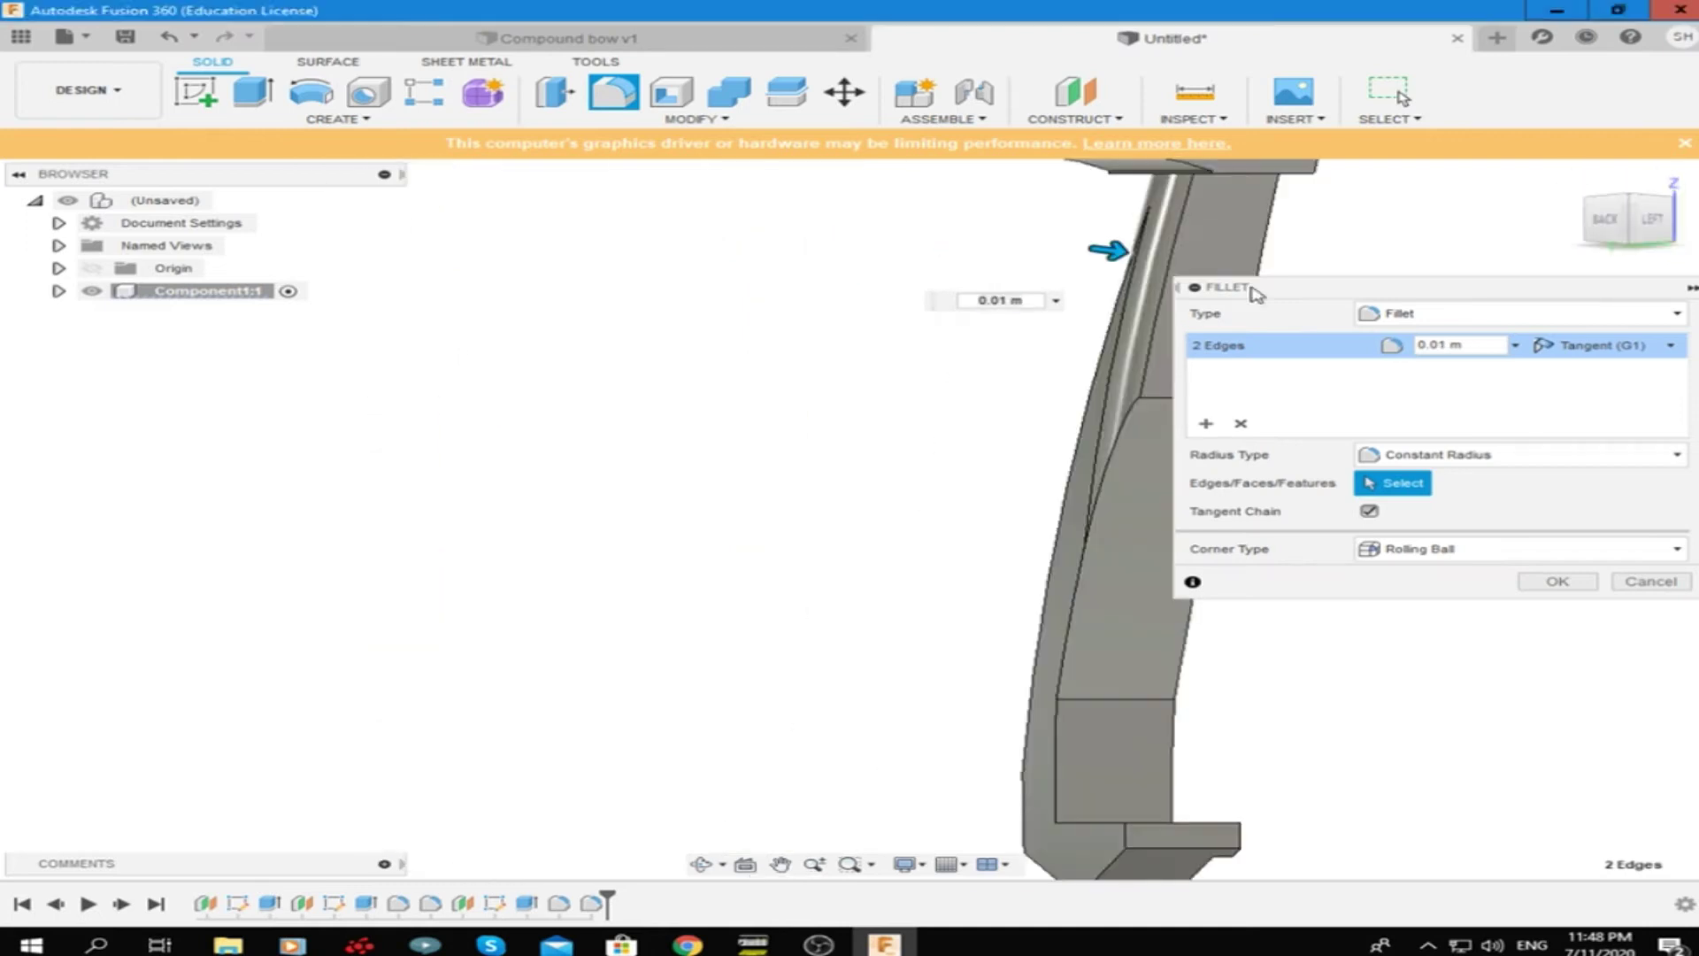
pyautogui.keyDown('shift'); pyautogui.moveTo(1351, 327); pyautogui.dragTo(865, 520, button='middle'); pyautogui.keyUp('shift')
pyautogui.press('Return')
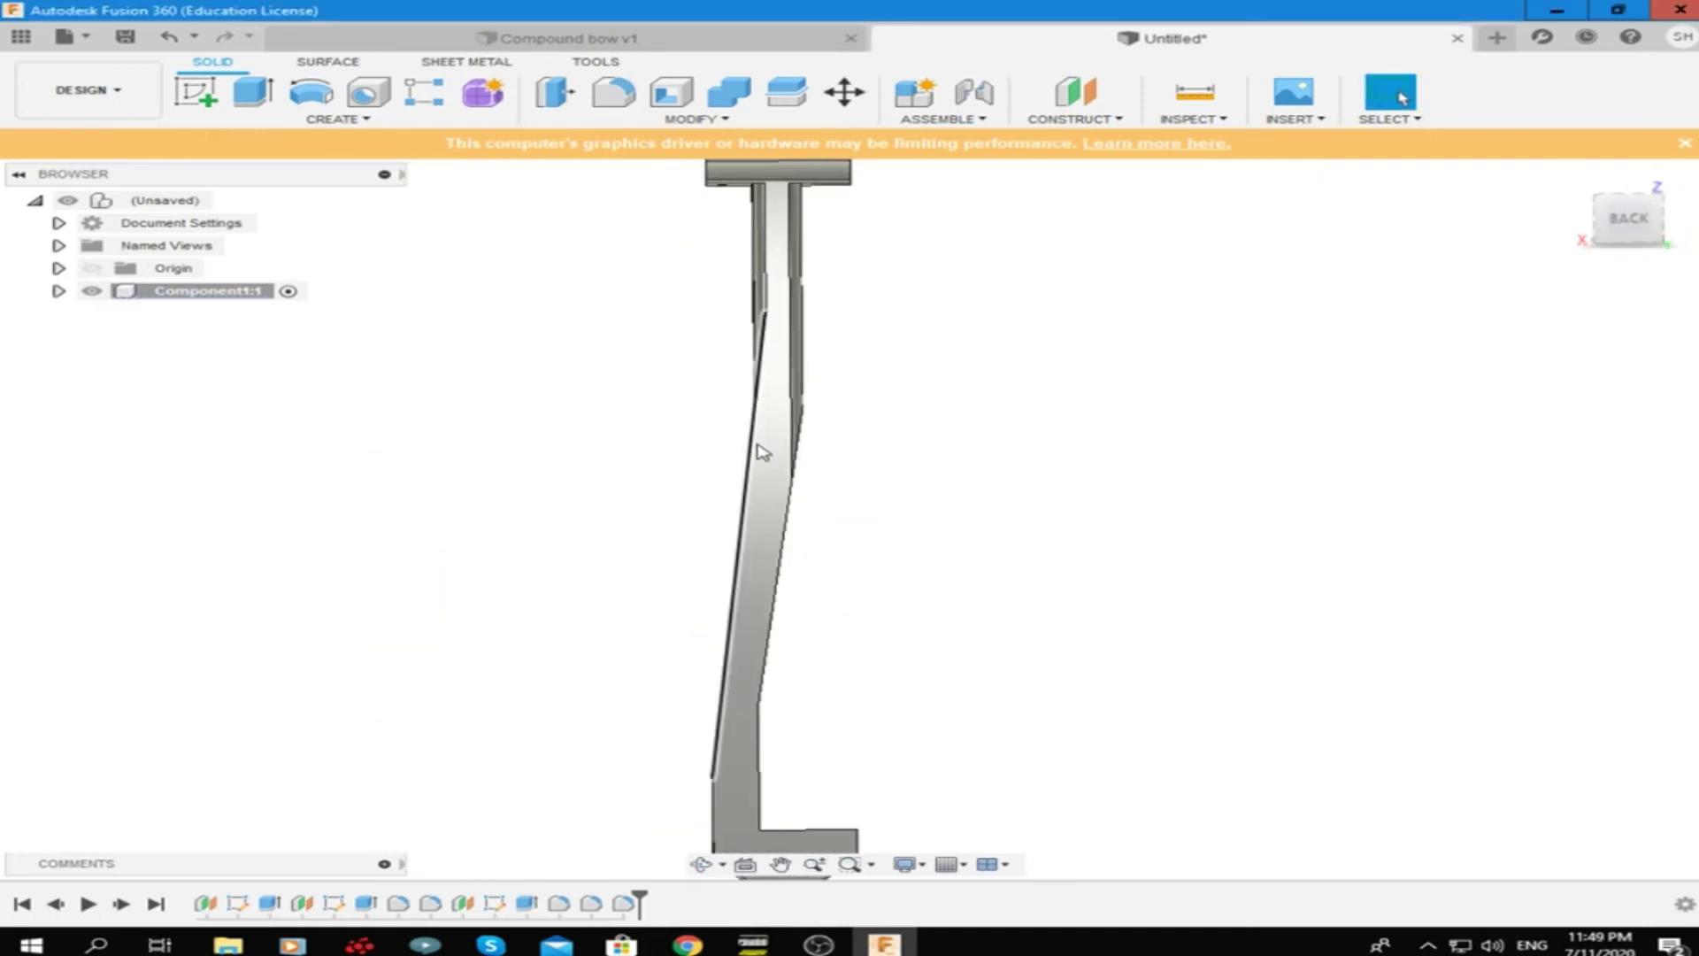
pyautogui.press('f')
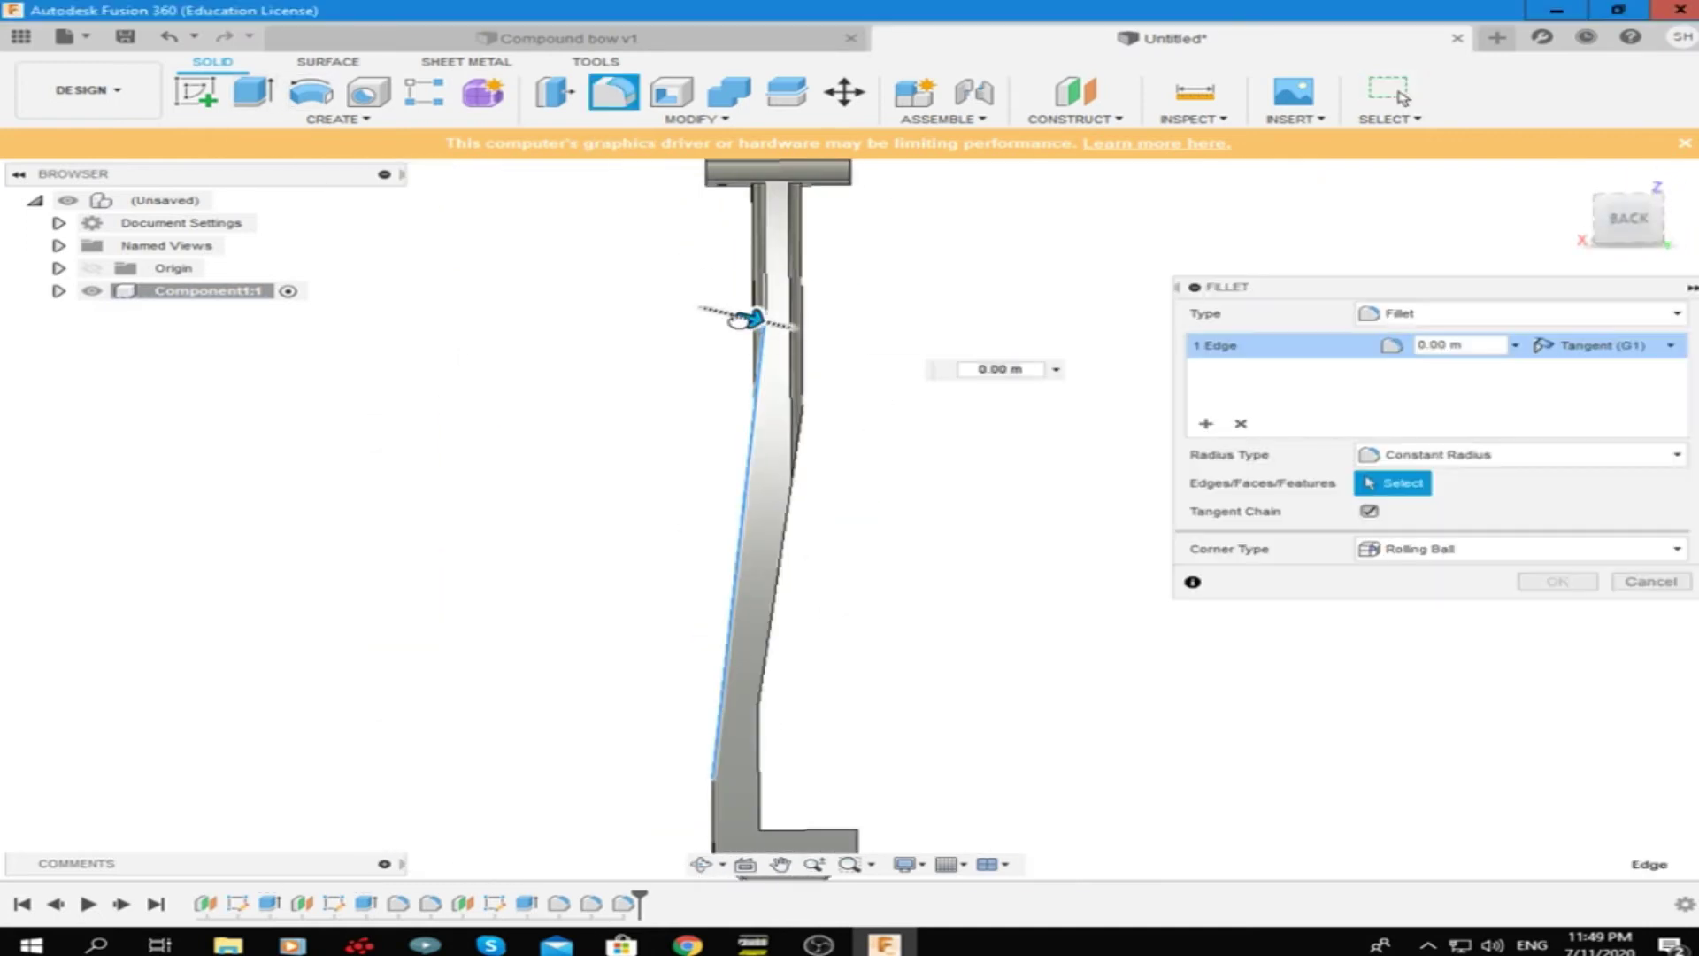
pyautogui.press('Escape')
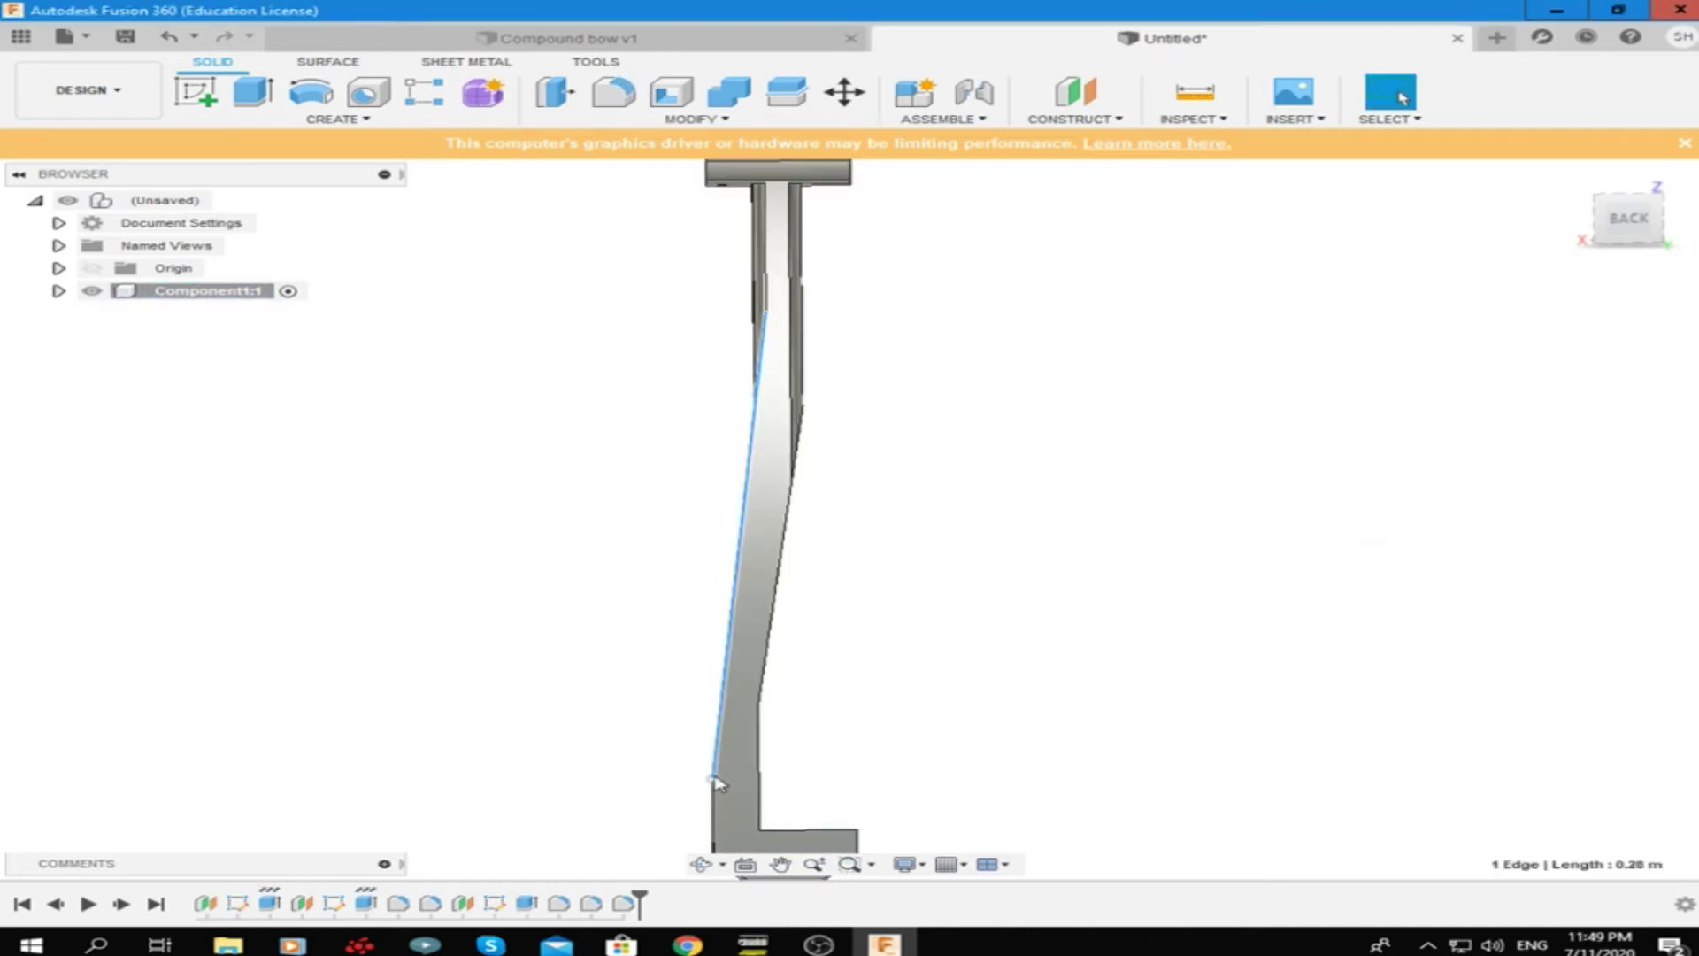
# Expand Component1:1 and its Sketches list in the browser
pyautogui.click(58, 290)
pyautogui.click(82, 359)
pyautogui.scroll(5, 806, 320)
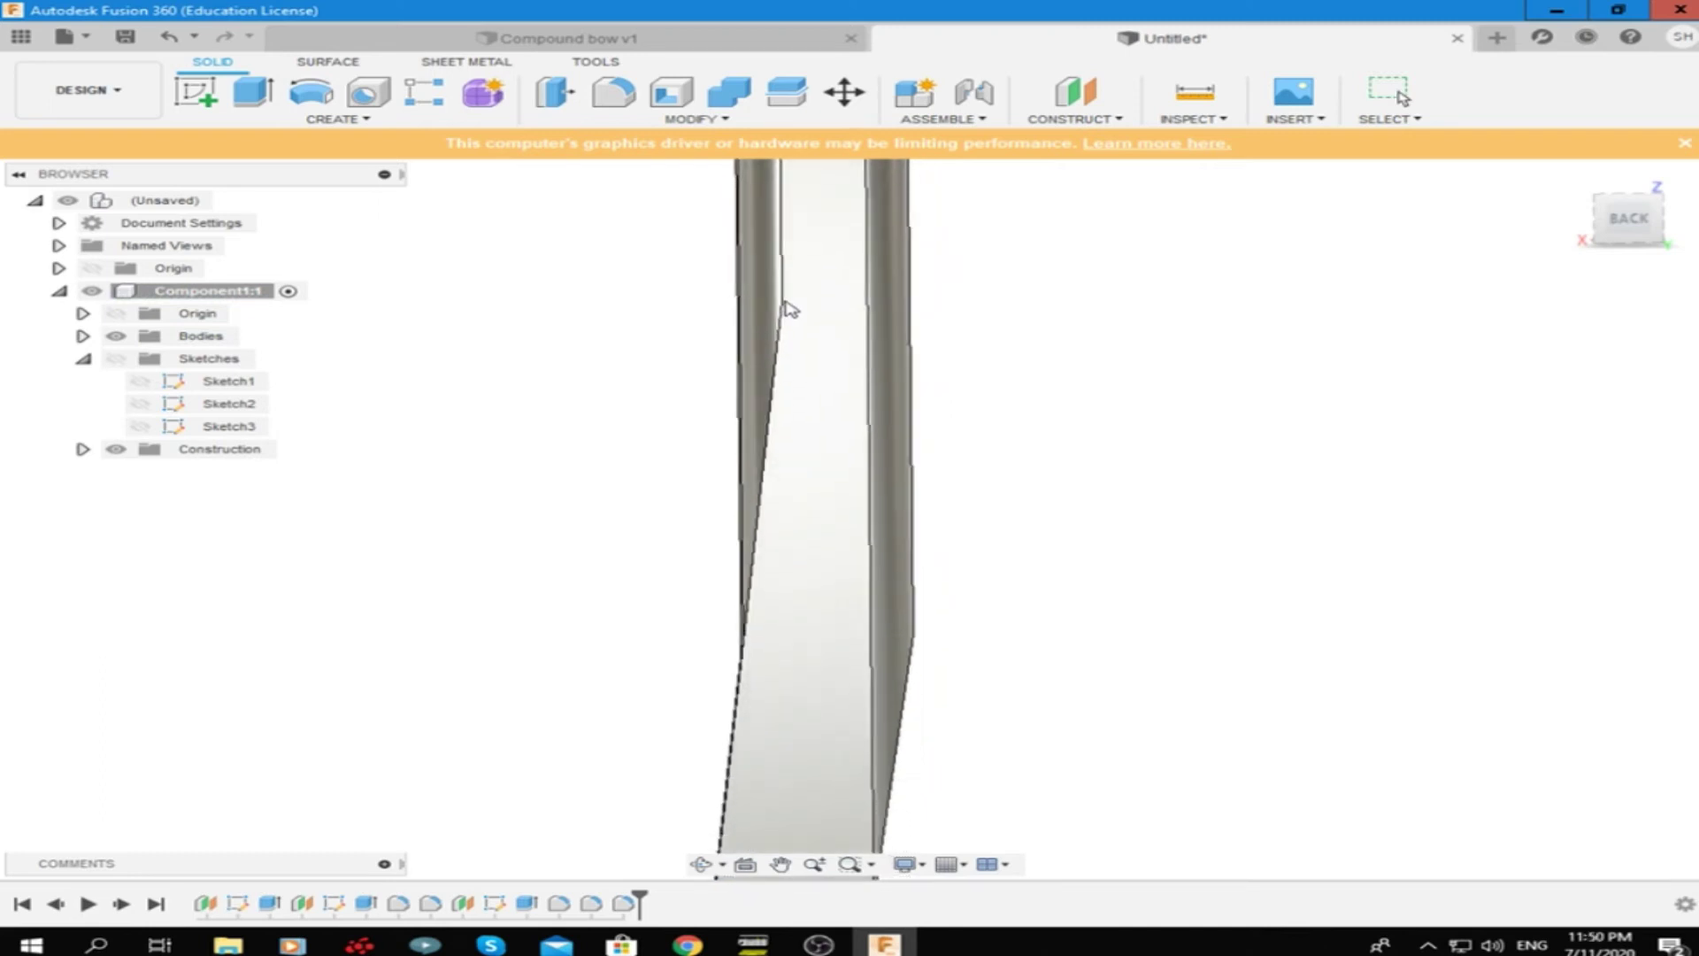
pyautogui.scroll(3, 943, 292)
pyautogui.scroll(-2, 946, 602)
pyautogui.scroll(-4, 947, 607)
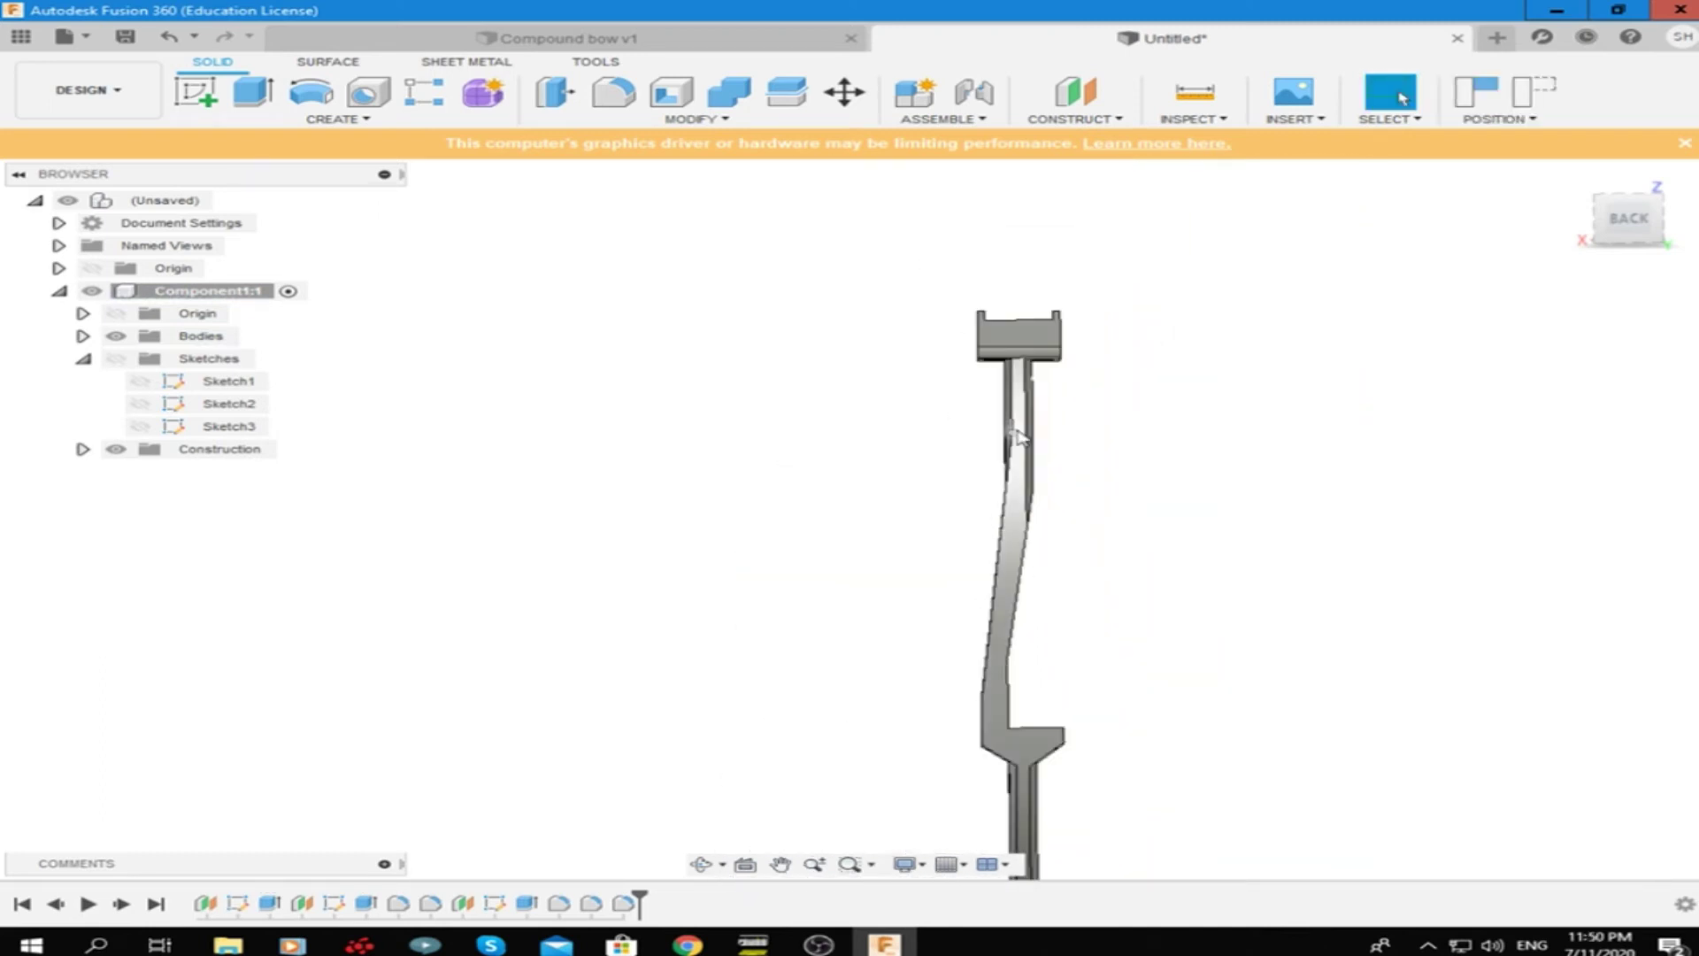
pyautogui.scroll(4, 1023, 360)
pyautogui.scroll(2, 1051, 759)
pyautogui.scroll(-4, 967, 379)
pyautogui.scroll(4, 914, 379)
pyautogui.scroll(-3, 797, 266)
pyautogui.scroll(3, 778, 235)
pyautogui.scroll(-3, 891, 567)
# Fillet another limb edge, then cancel a fillet rejected as too large
pyautogui.click(891, 564)
pyautogui.press('f')
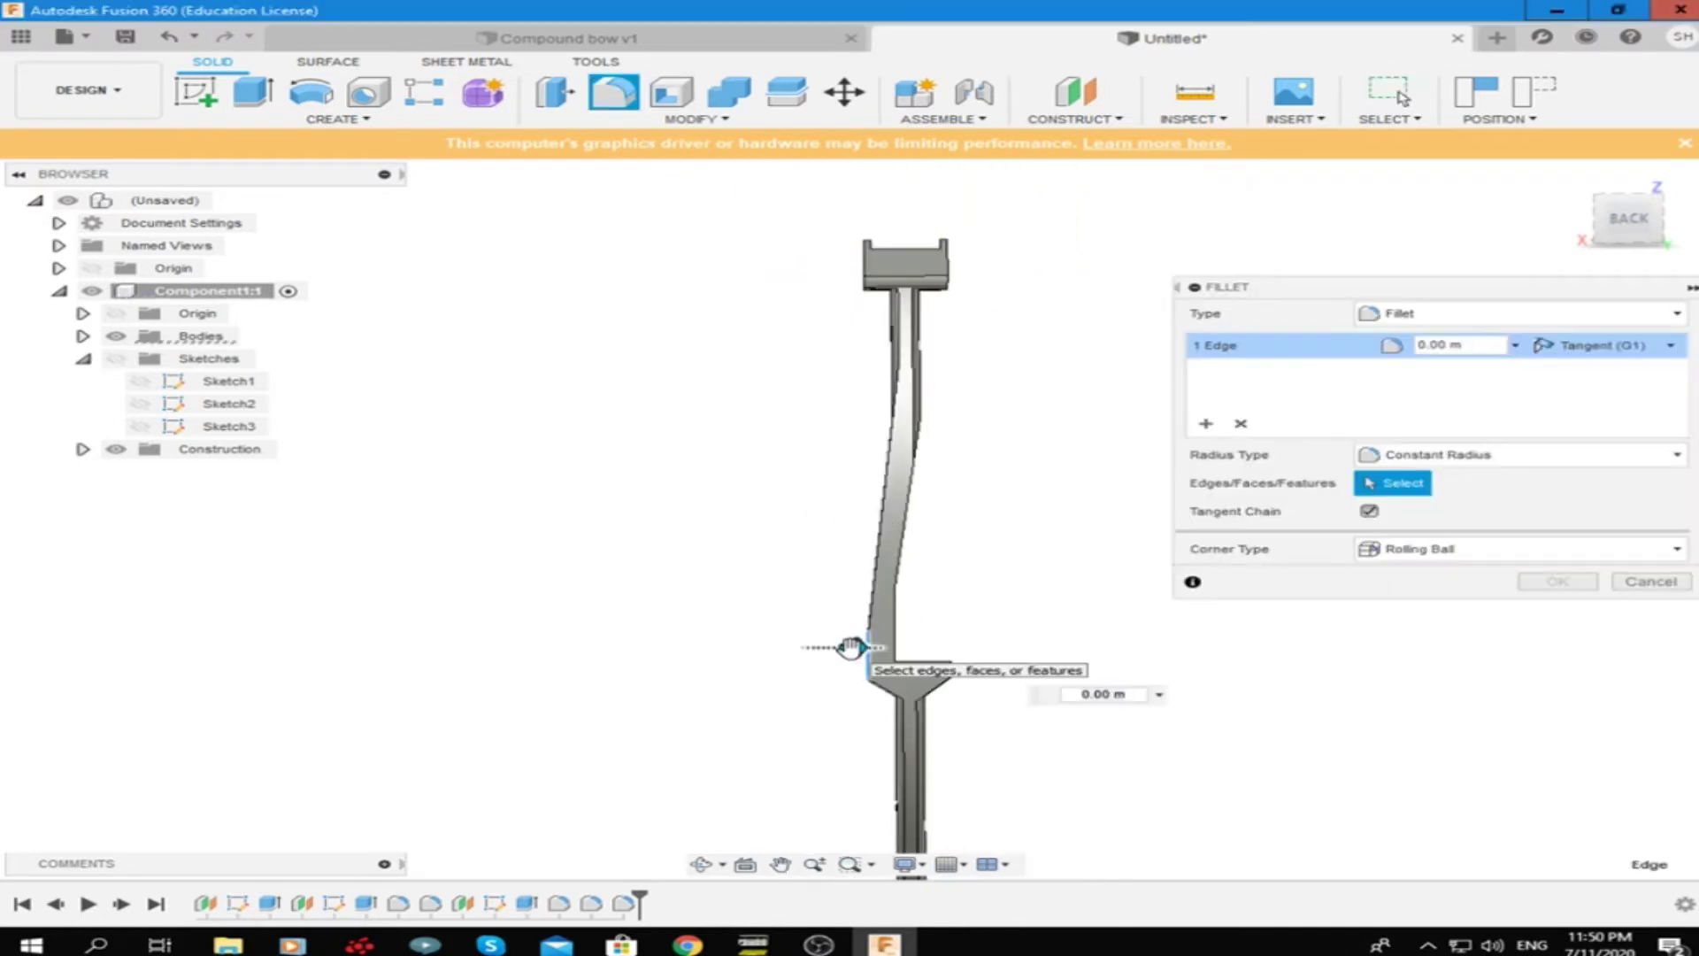
pyautogui.scroll(-1, 814, 504)
pyautogui.scroll(4, 876, 496)
pyautogui.scroll(2, 872, 486)
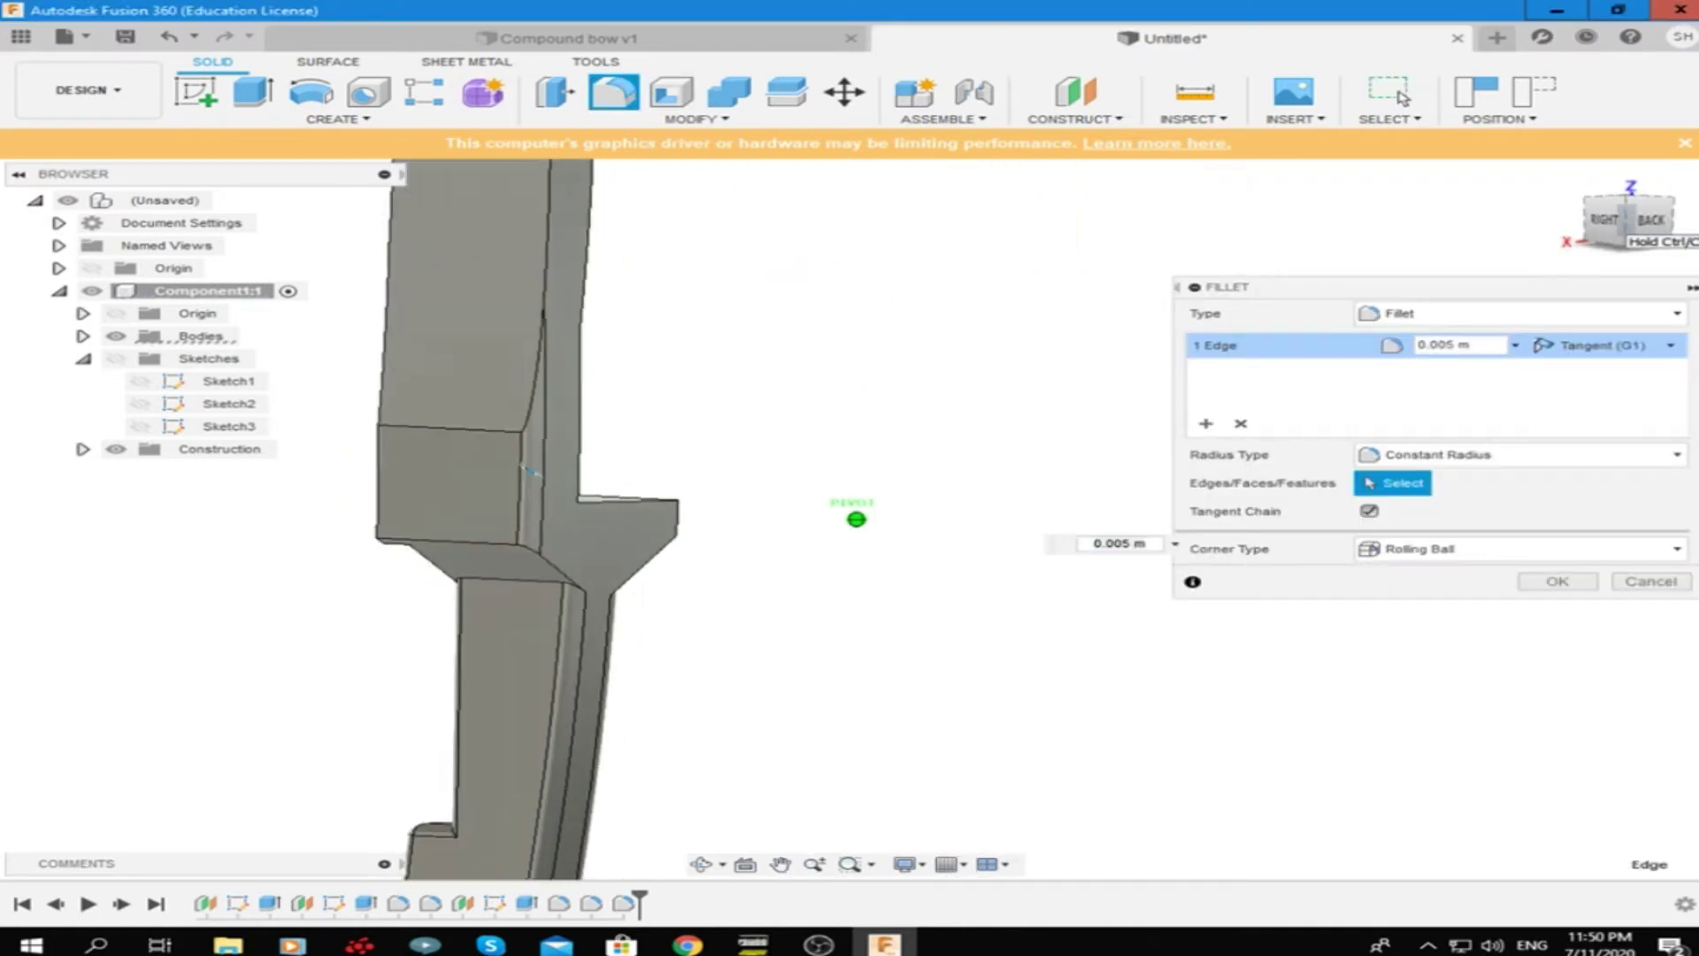
pyautogui.scroll(-2, 852, 520)
pyautogui.click(1557, 581)
pyautogui.scroll(-2, 841, 439)
pyautogui.press('f')
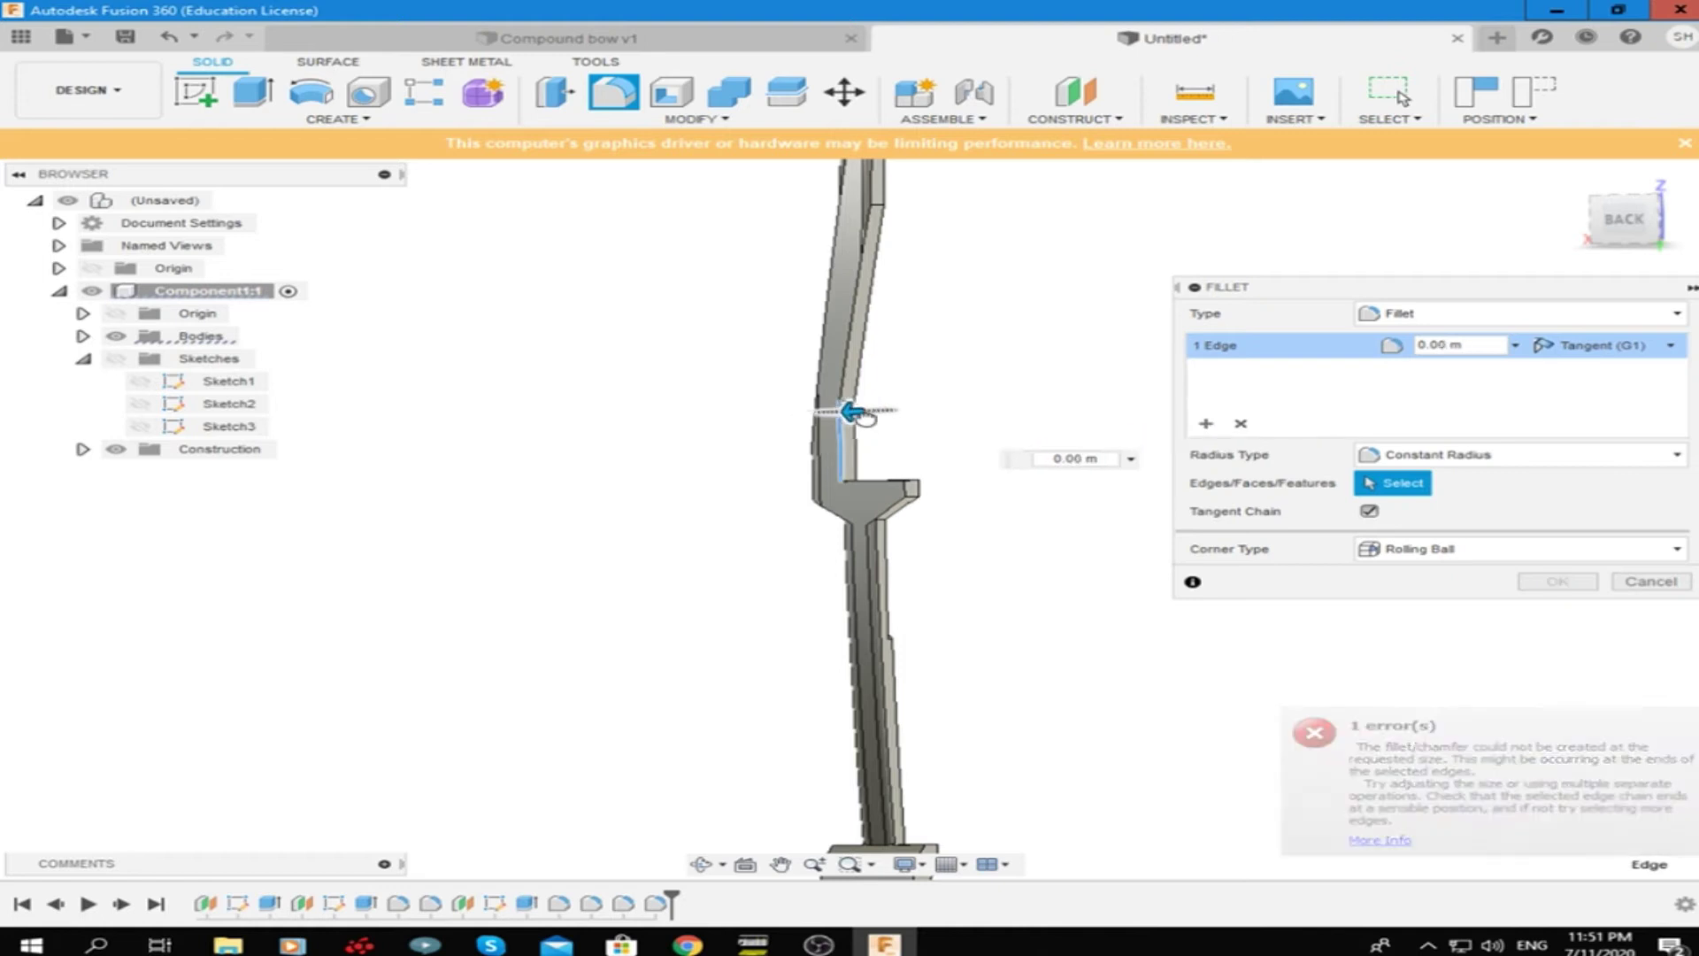
pyautogui.press('Escape')
pyautogui.scroll(1, 865, 412)
pyautogui.scroll(-3, 865, 411)
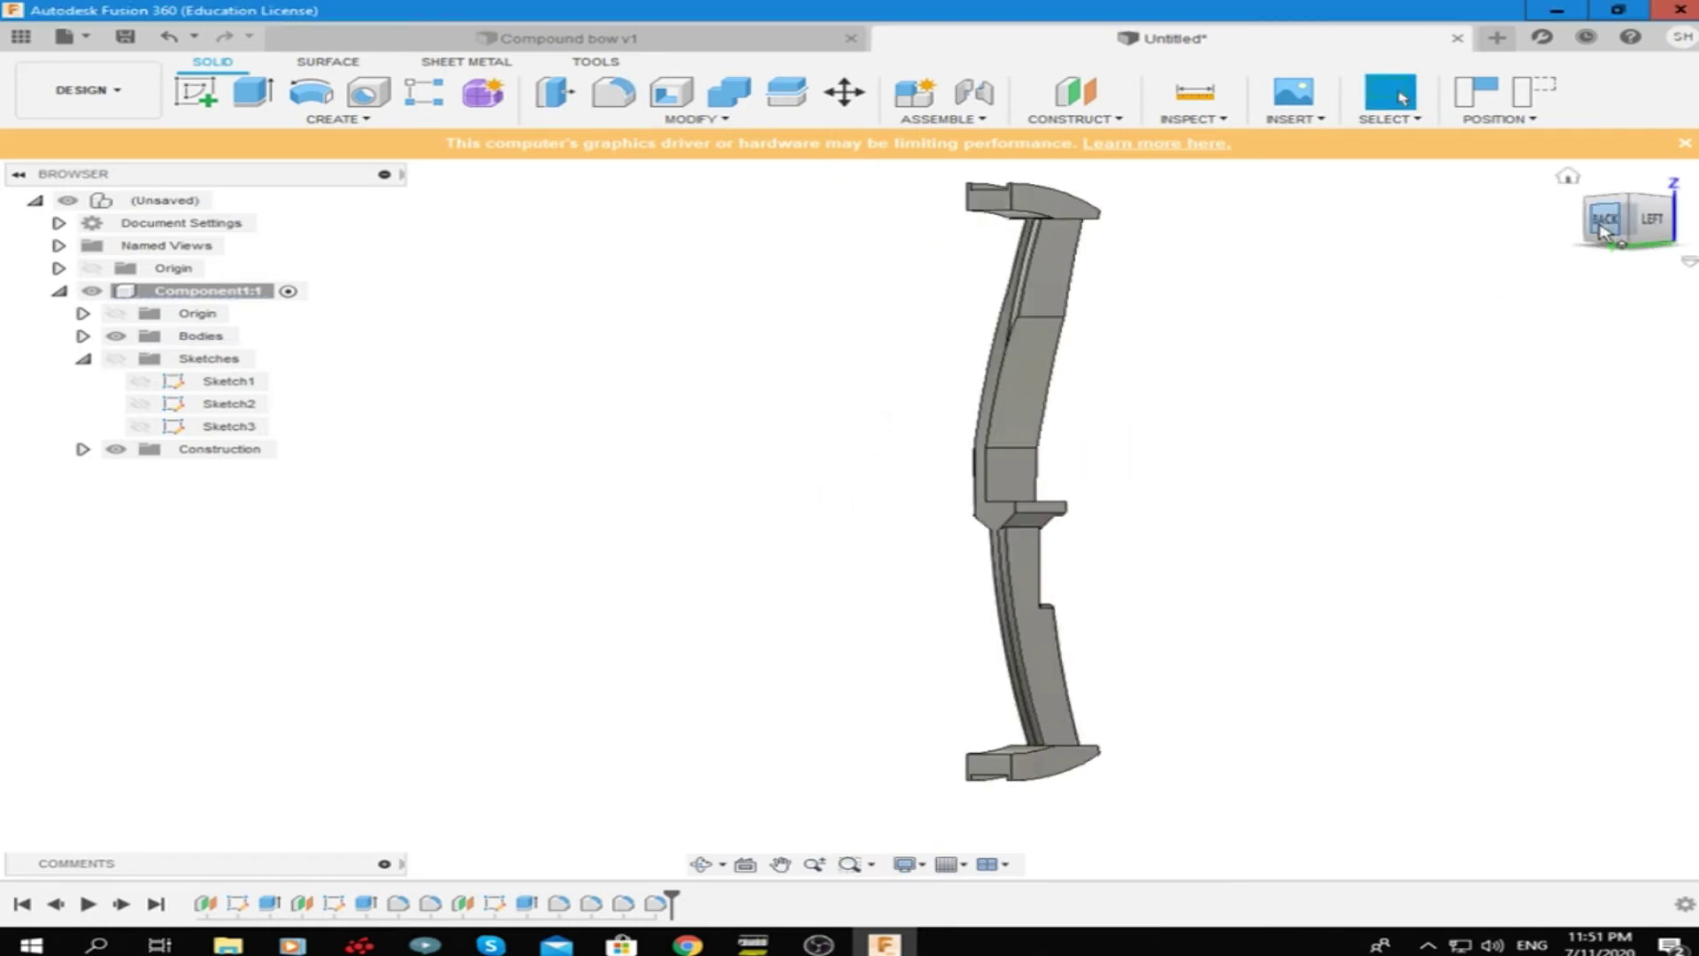
# Create a construction plane offset 0.02 m from the back face and start a sketch on it
pyautogui.keyDown('shift'); pyautogui.moveTo(866, 412); pyautogui.dragTo(637, 341, button='middle'); pyautogui.keyUp('shift')
pyautogui.click(1033, 128)
pyautogui.click(886, 500)
pyautogui.click(663, 363)
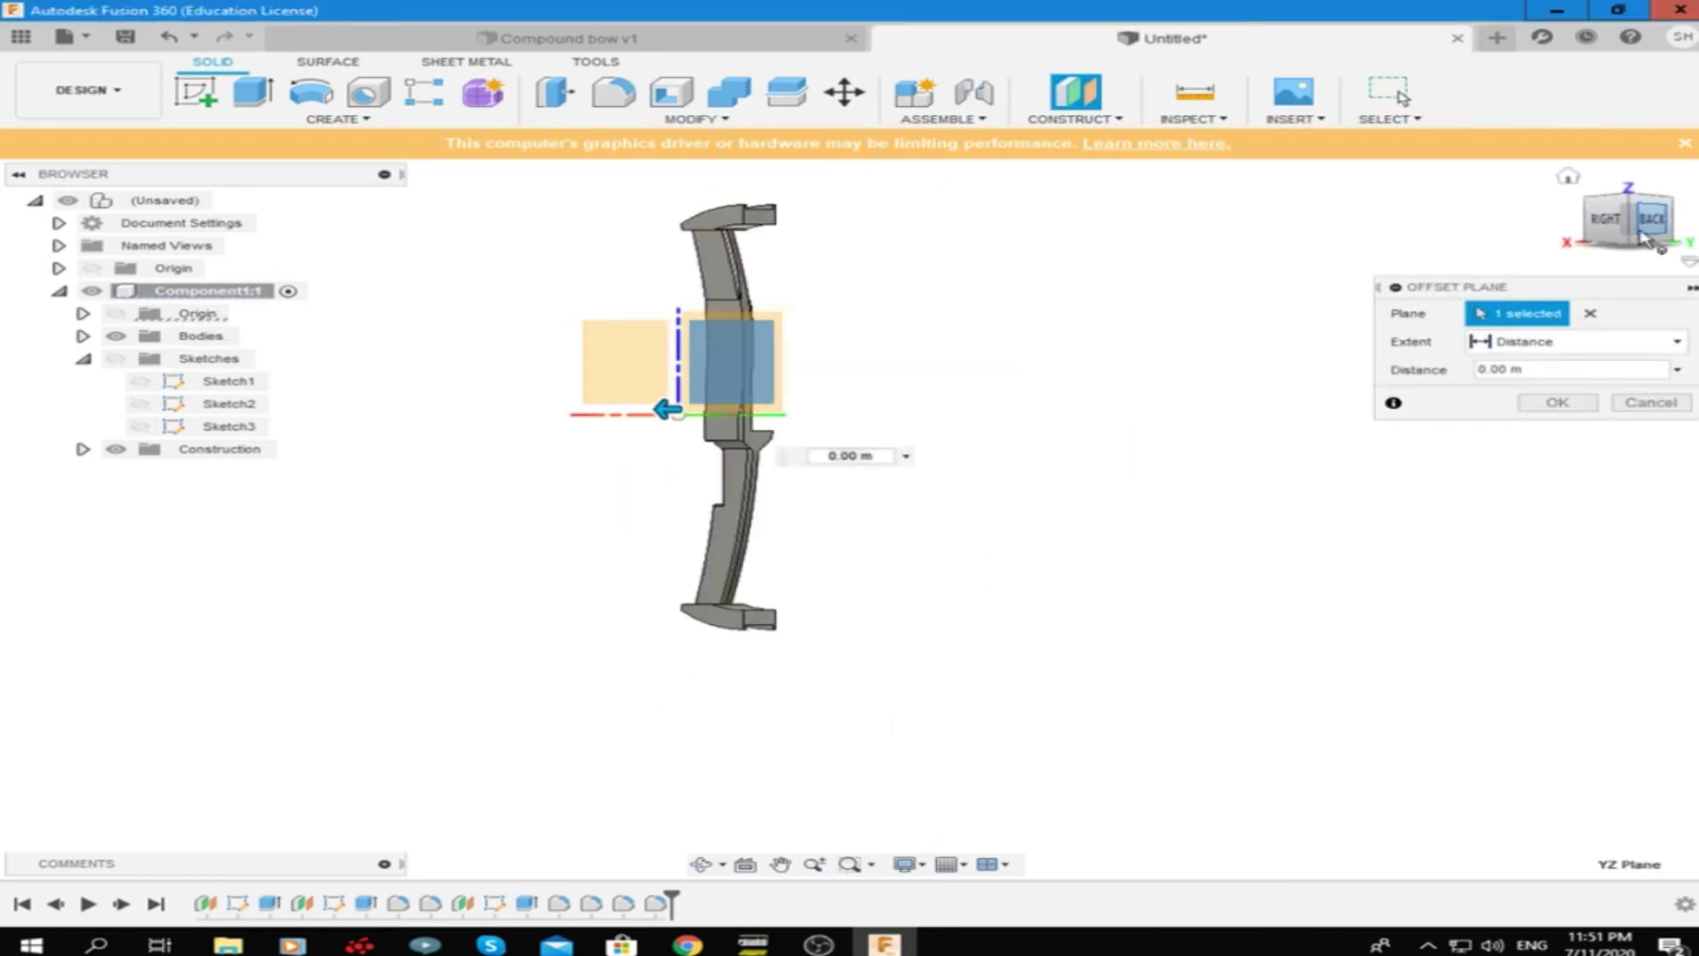
pyautogui.click(1576, 243)
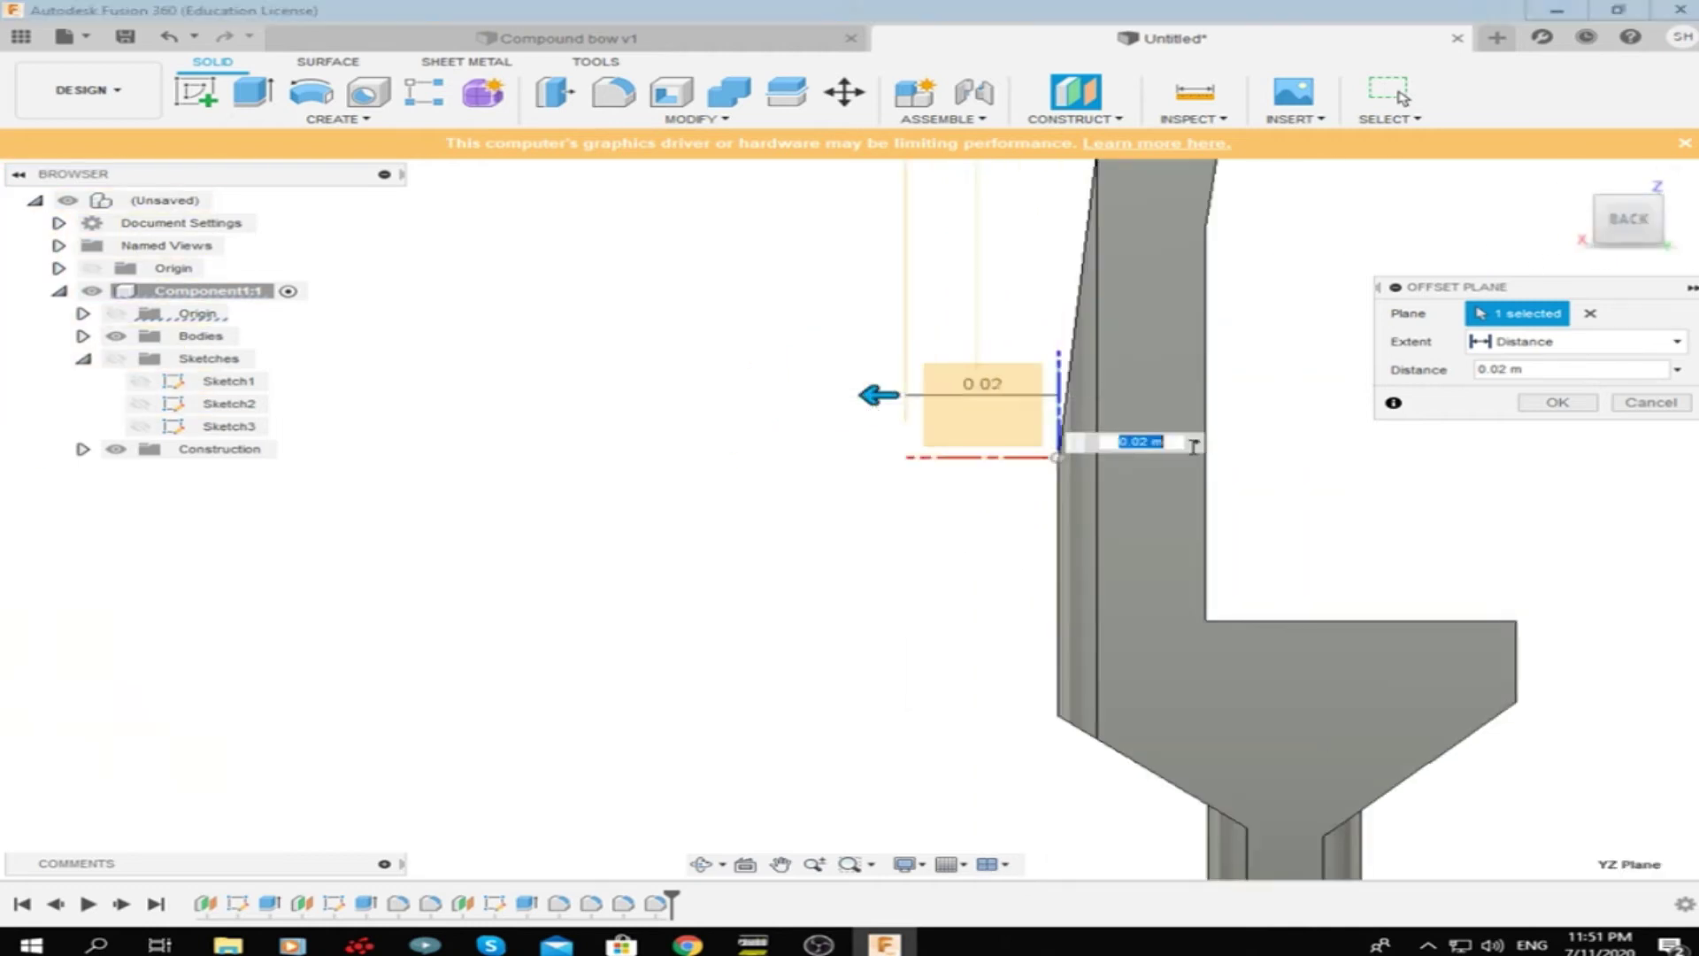
pyautogui.press('Return')
pyautogui.scroll(3, 1100, 529)
pyautogui.rightClick(952, 509)
pyautogui.click(966, 672)
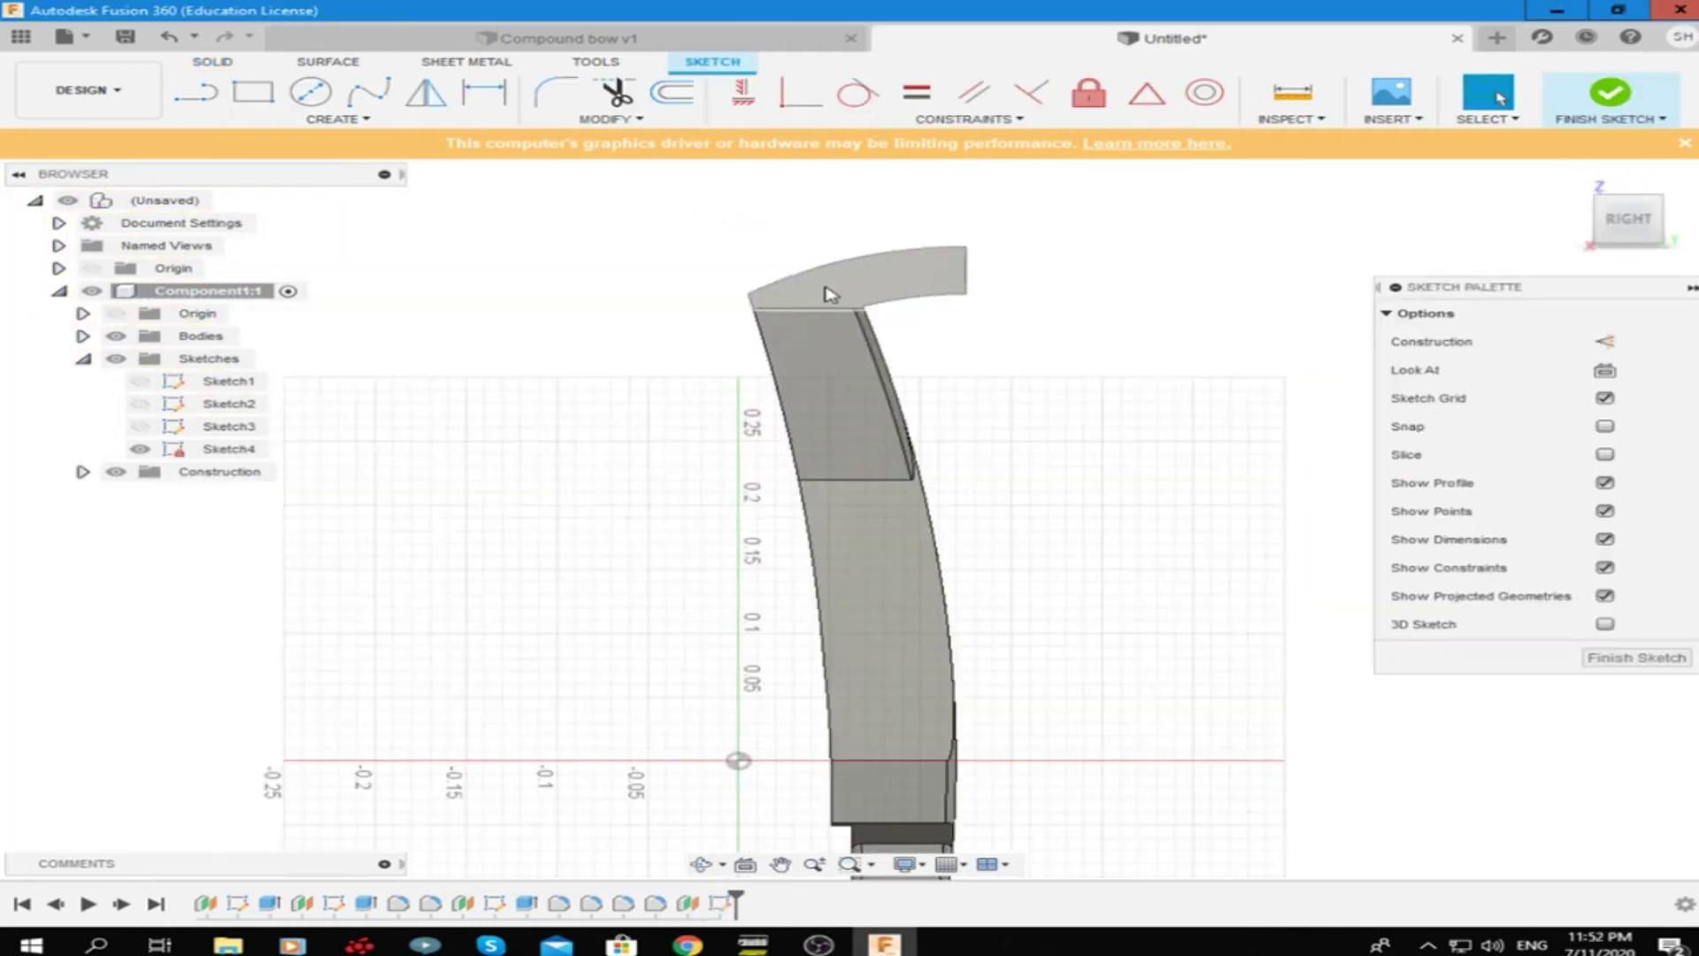
# Begin a center-to-center slot near the upper limb, then cancel the unfinished preview
pyautogui.click(337, 118)
pyautogui.click(488, 274)
pyautogui.scroll(3, 840, 354)
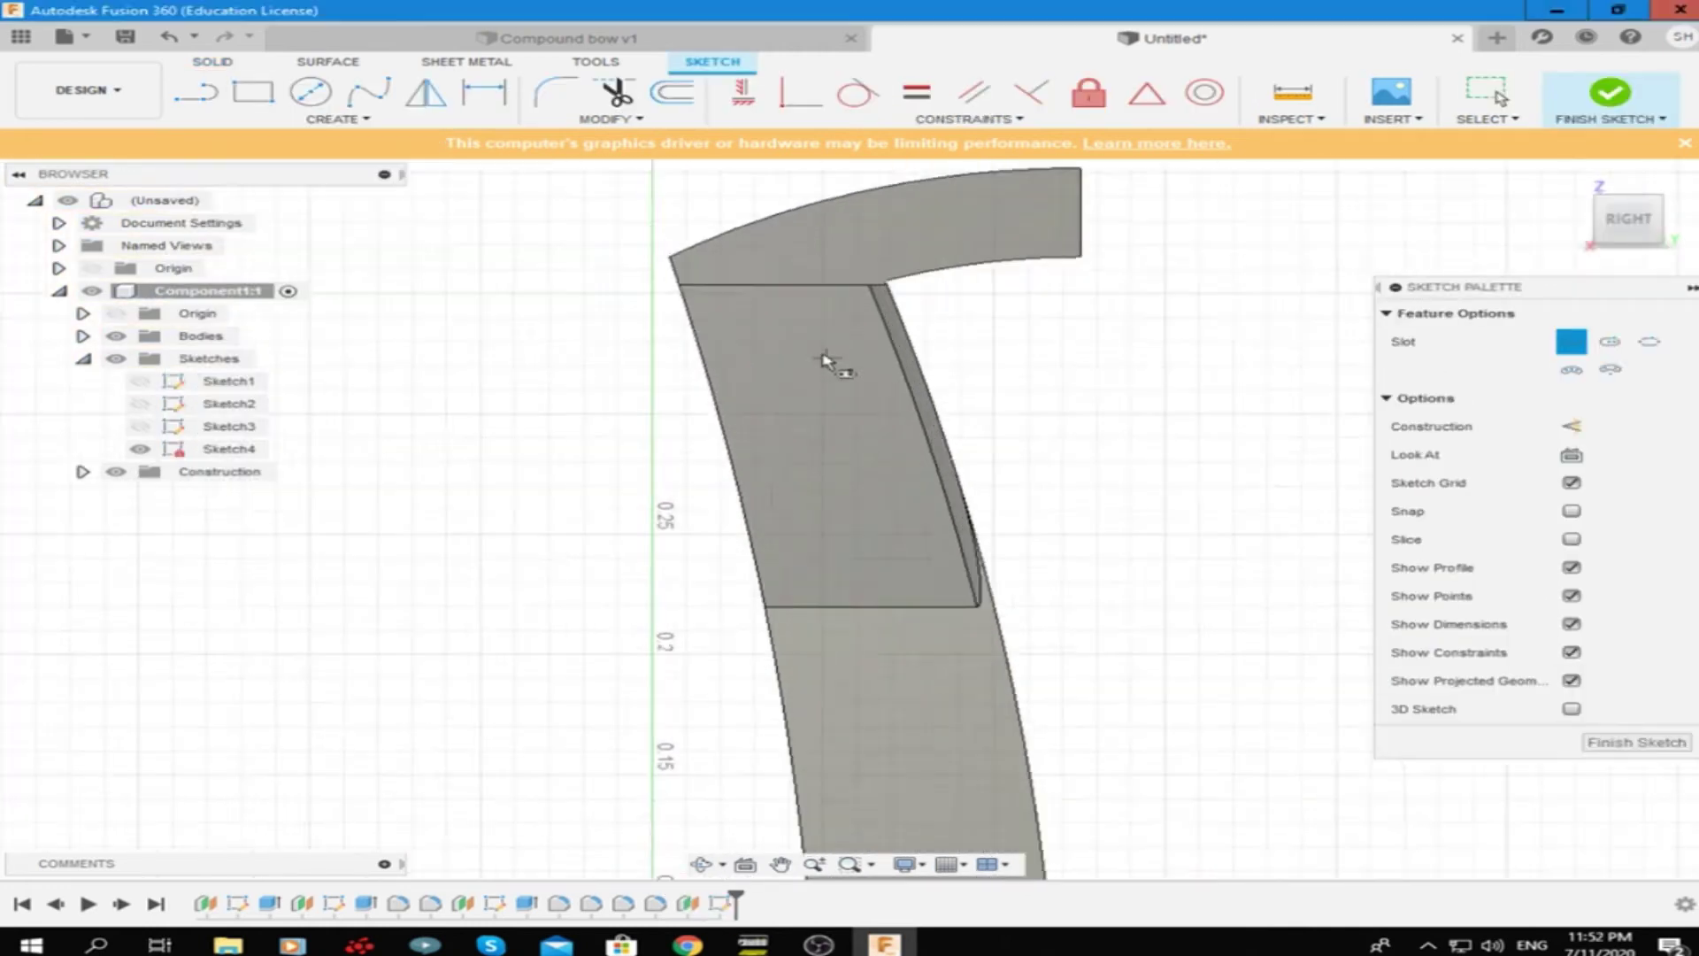
pyautogui.click(704, 316)
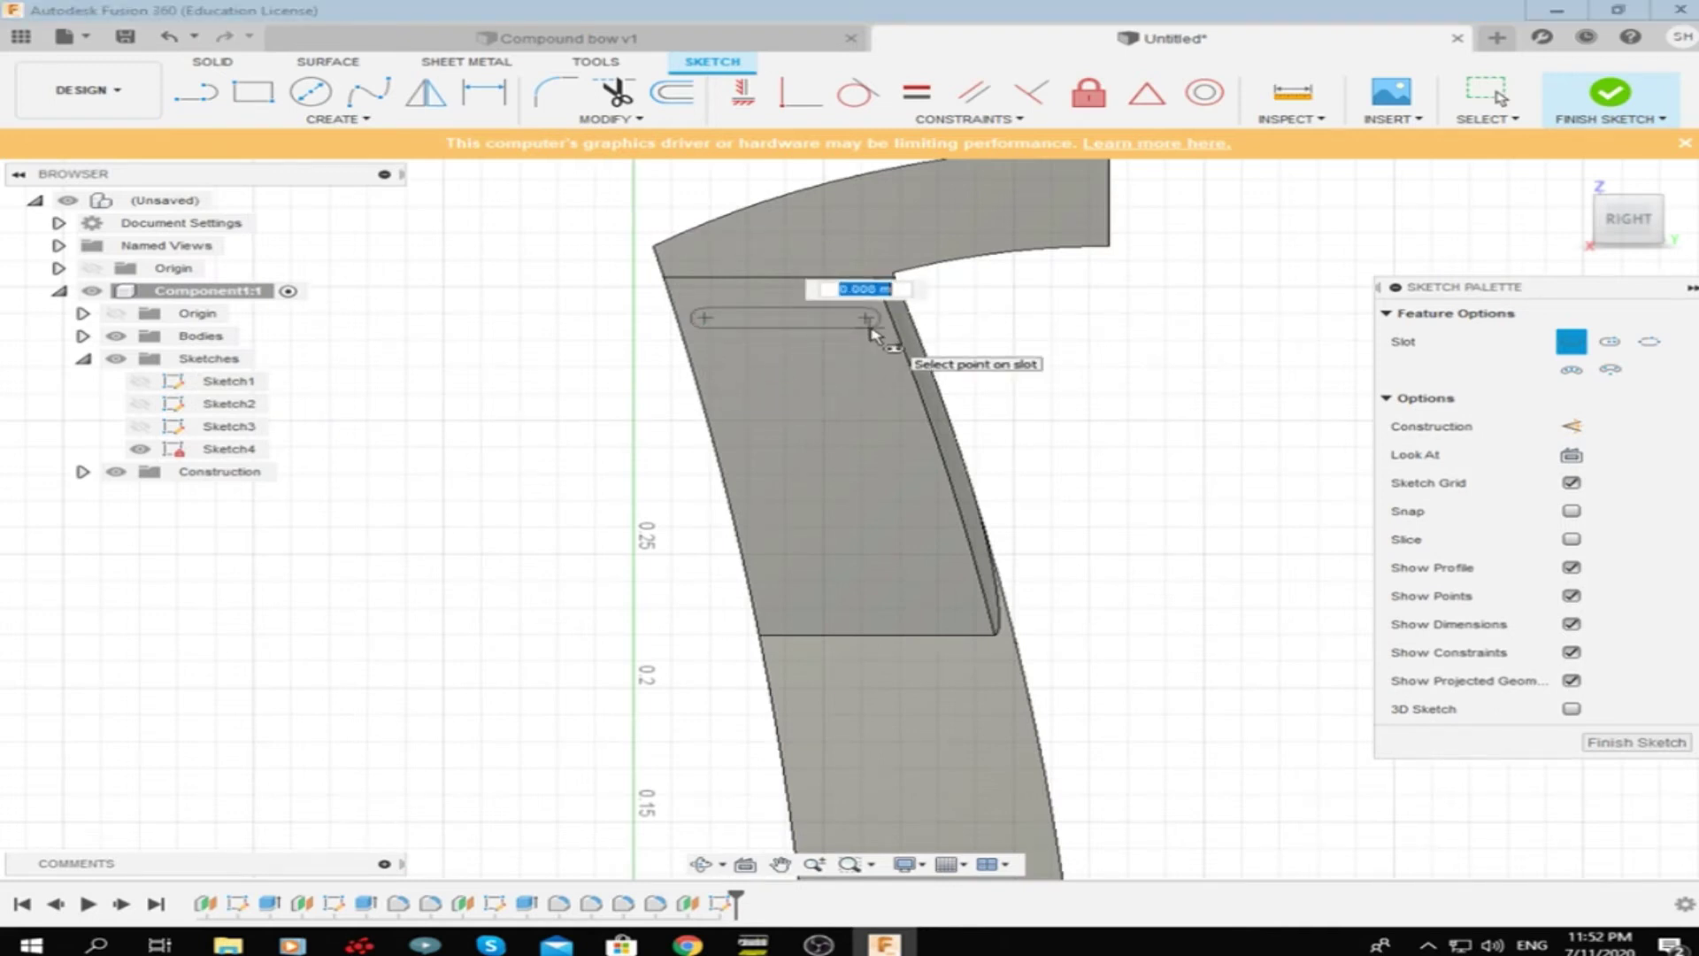
pyautogui.rightClick(872, 332)
pyautogui.click(336, 118)
pyautogui.press('Escape')
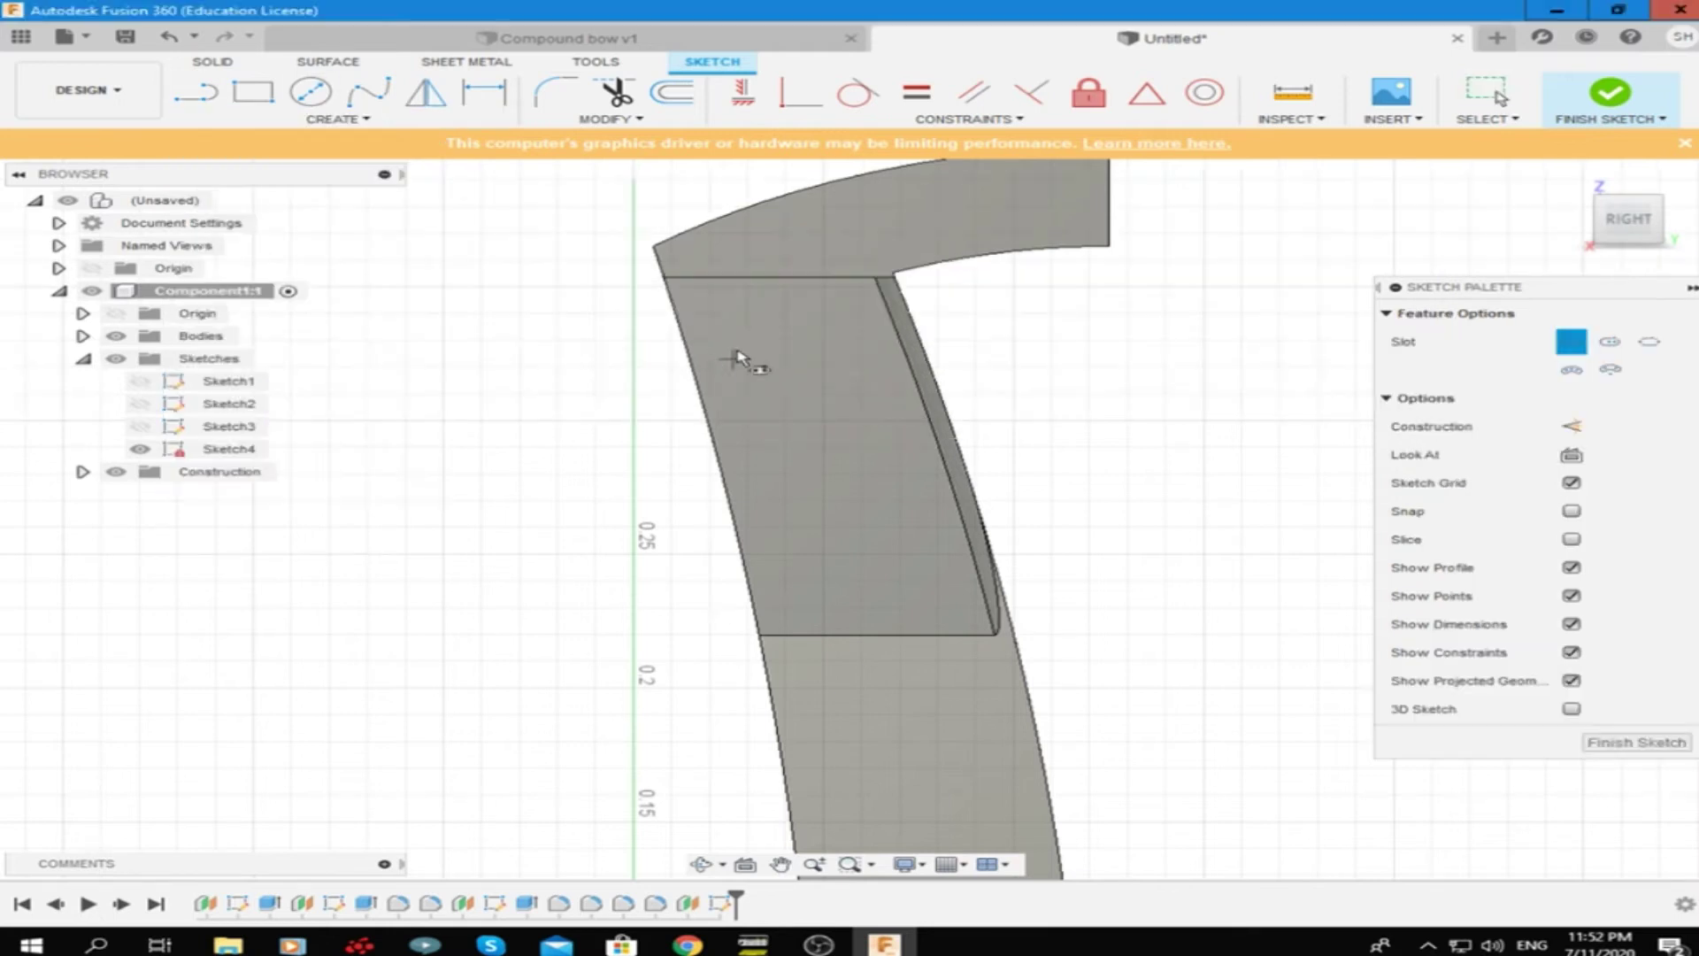
# Draw two parallel diagonal slots running from the top corner down the limb face
pyautogui.click(685, 290)
pyautogui.click(900, 404)
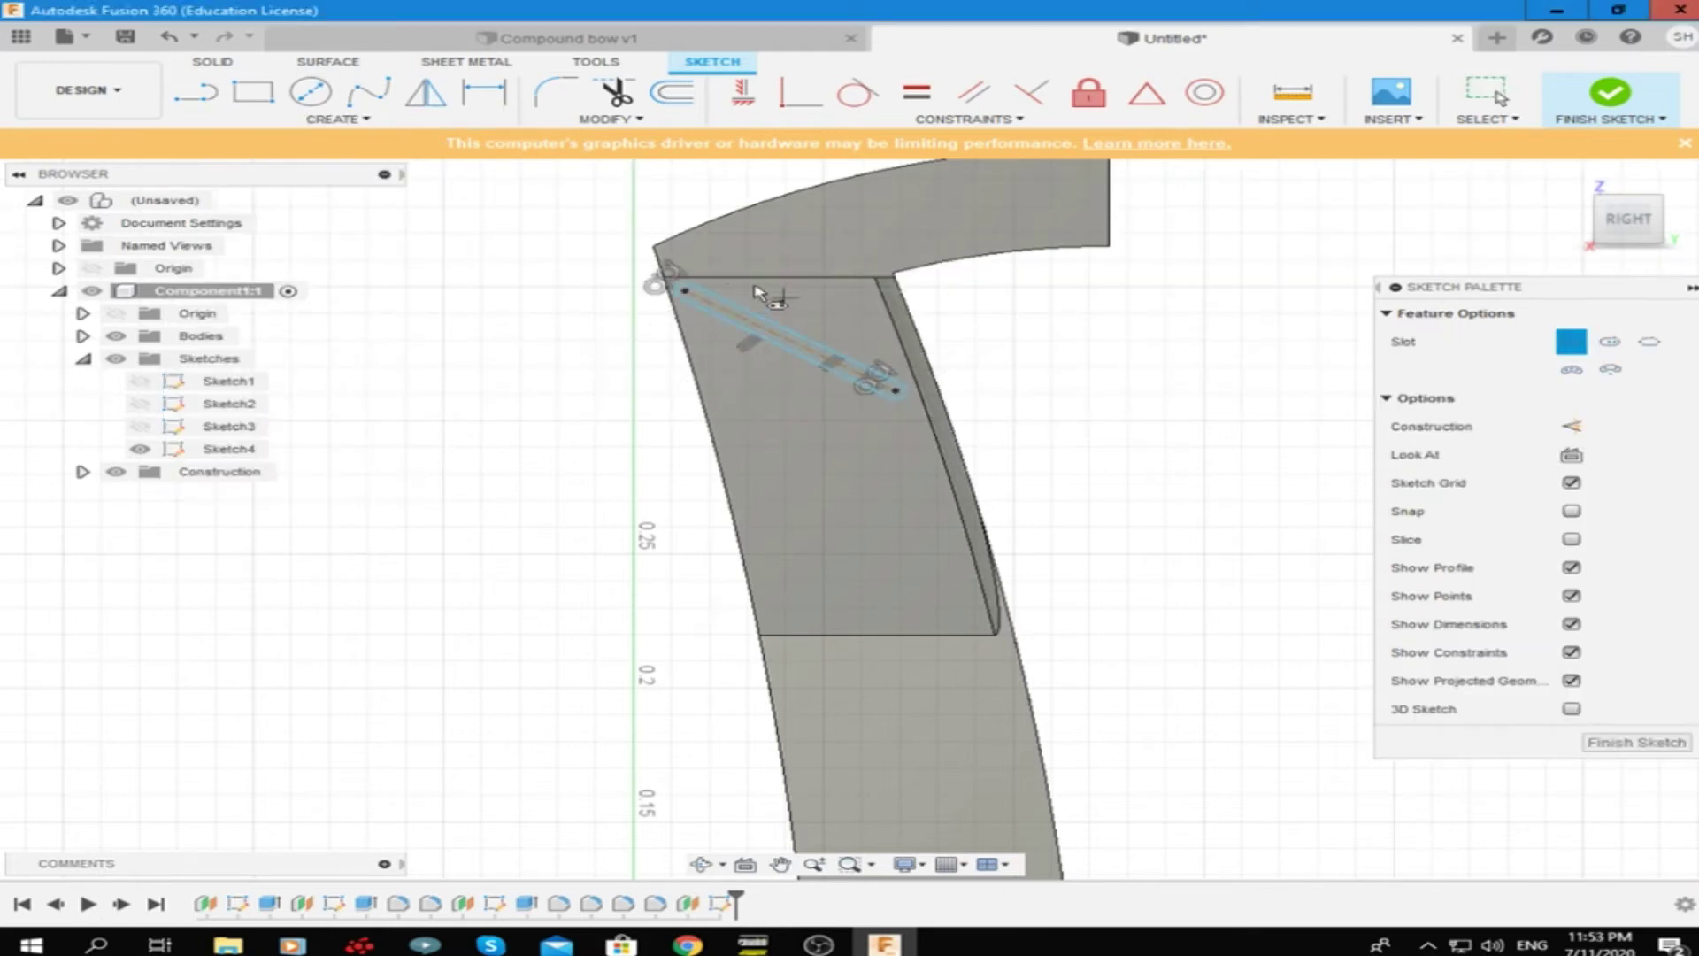
pyautogui.click(885, 361)
pyautogui.click(737, 286)
pyautogui.click(882, 354)
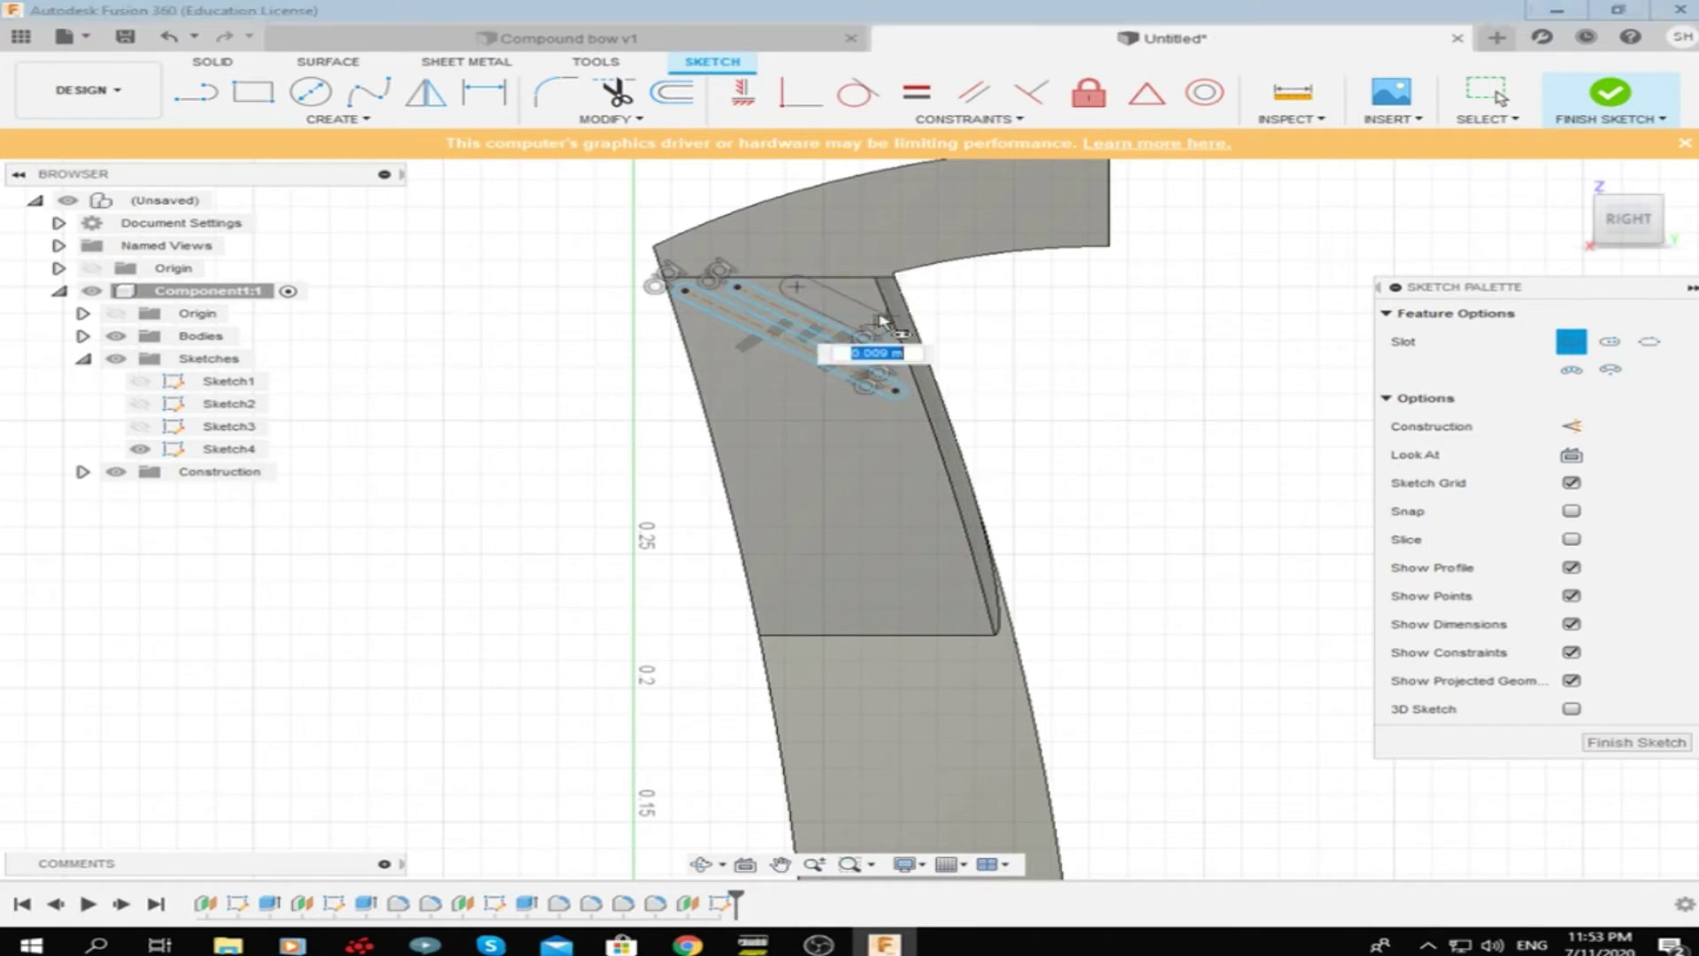
pyautogui.press('Return')
pyautogui.scroll(5, 845, 283)
# Add another center-to-center slot starting further along the top edge
pyautogui.click(338, 119)
pyautogui.click(518, 276)
pyautogui.click(814, 282)
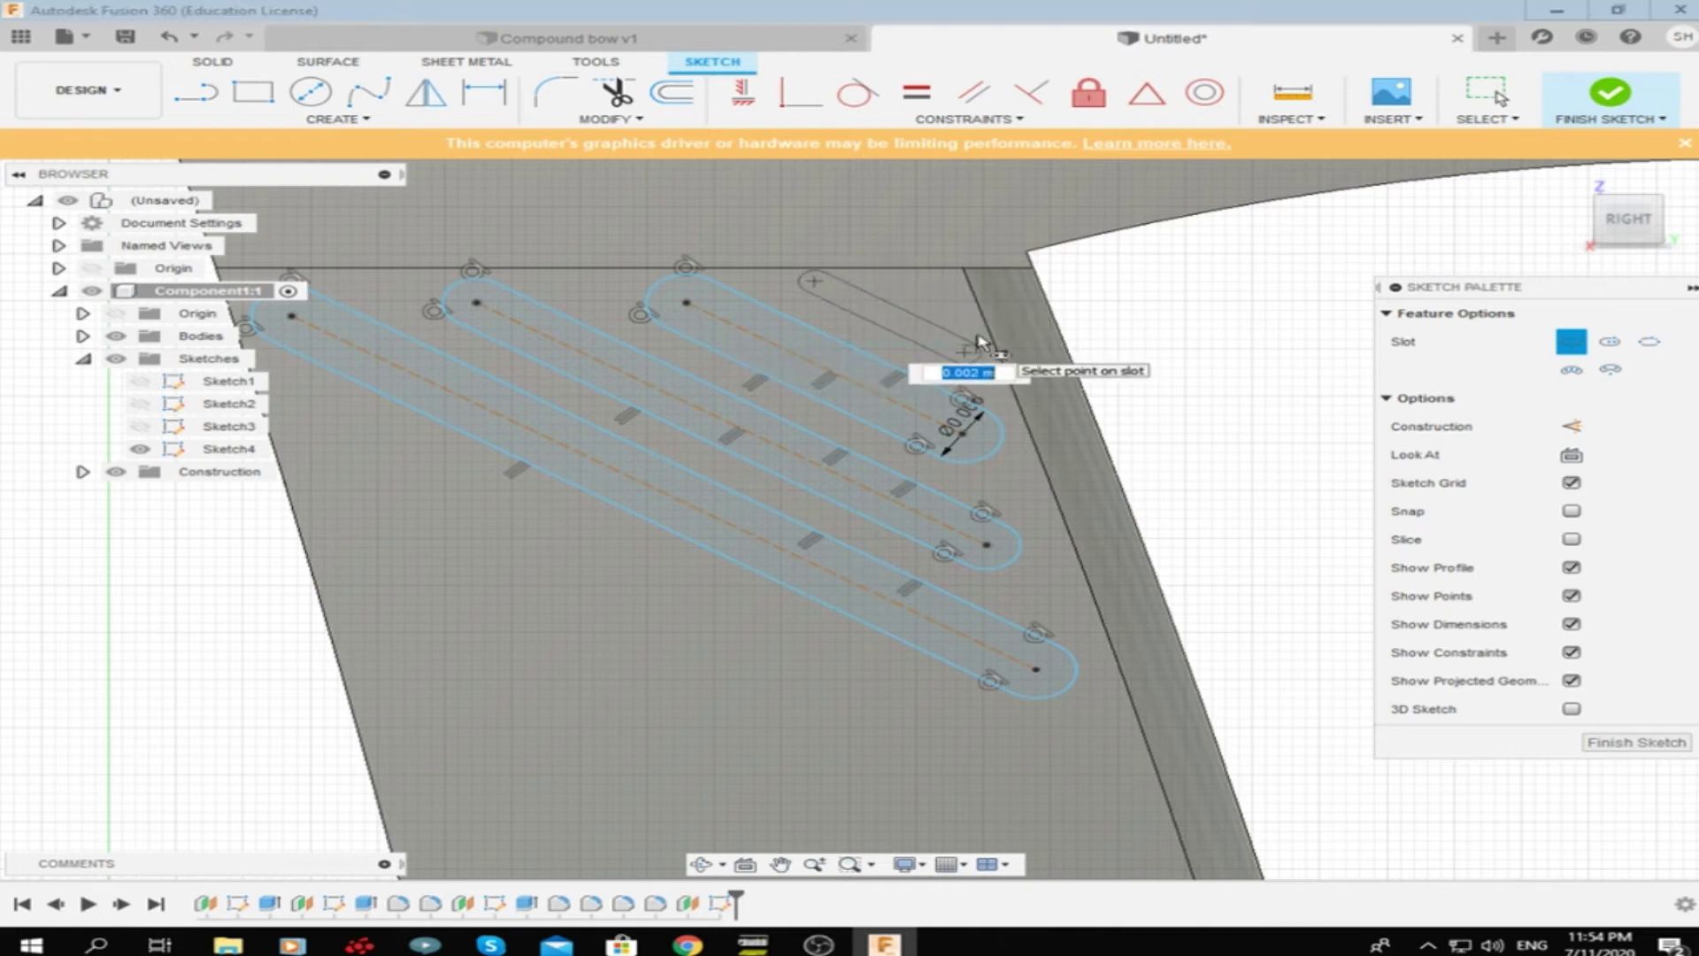
pyautogui.press('Return')
pyautogui.press('Escape')
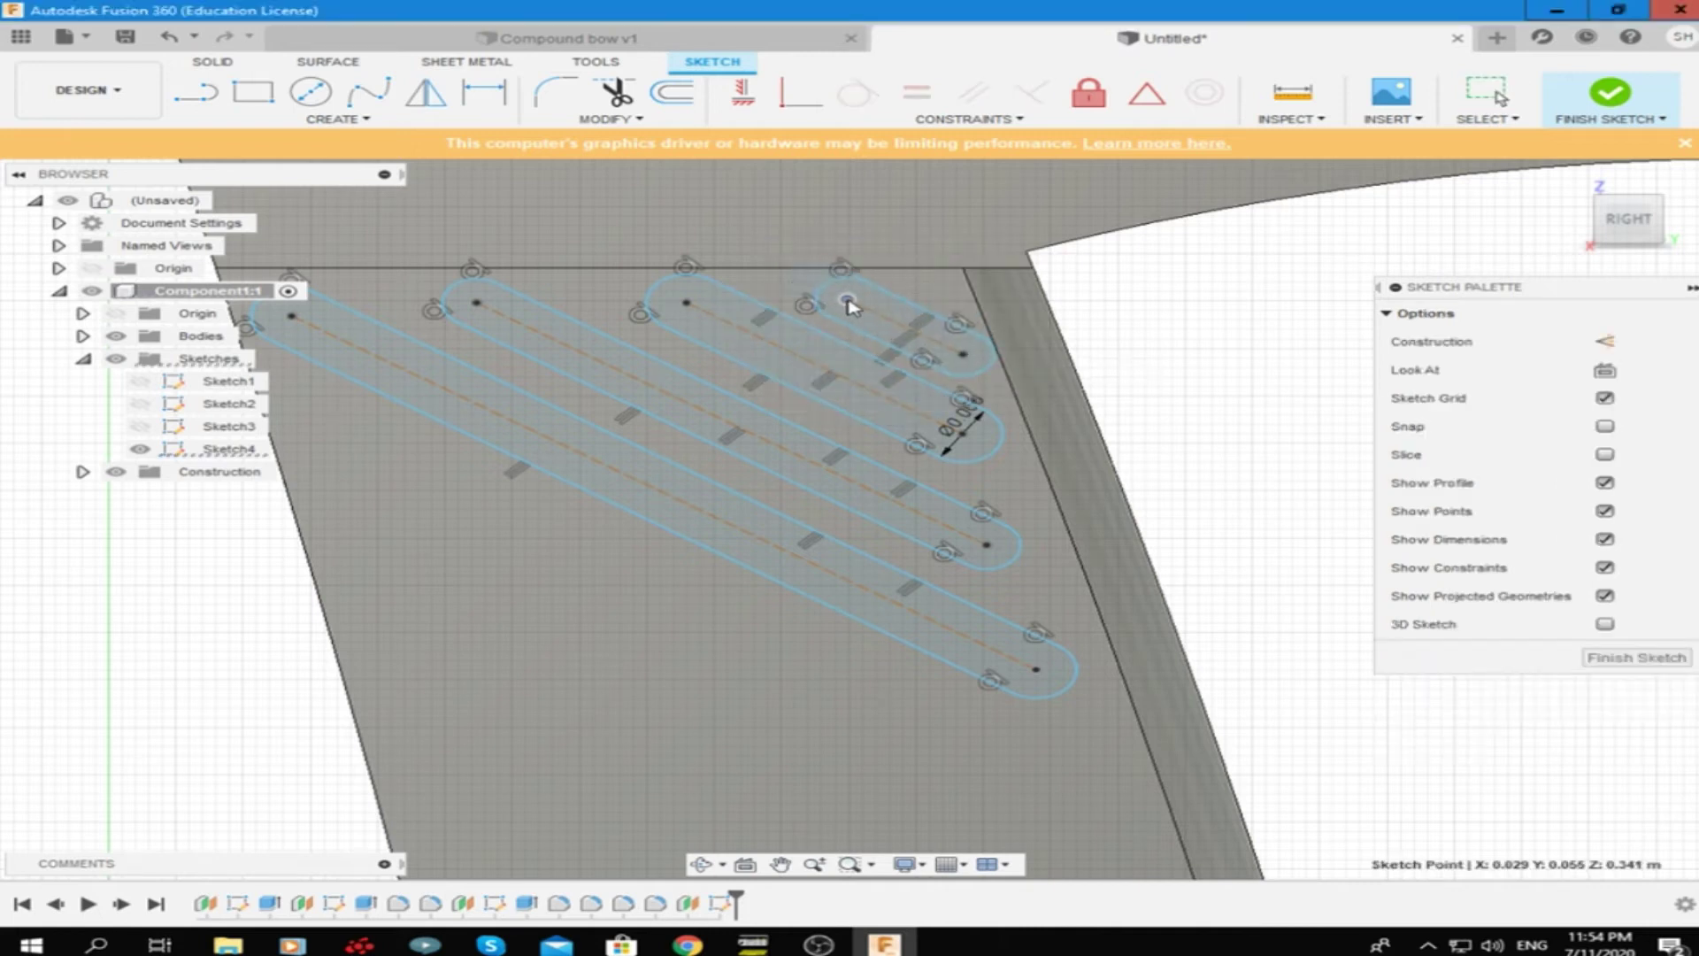
pyautogui.scroll(-5, 492, 354)
# Draw a long diagonal slot below the others, discarding an unwanted extra slot
pyautogui.click(338, 118)
pyautogui.moveTo(209, 268)
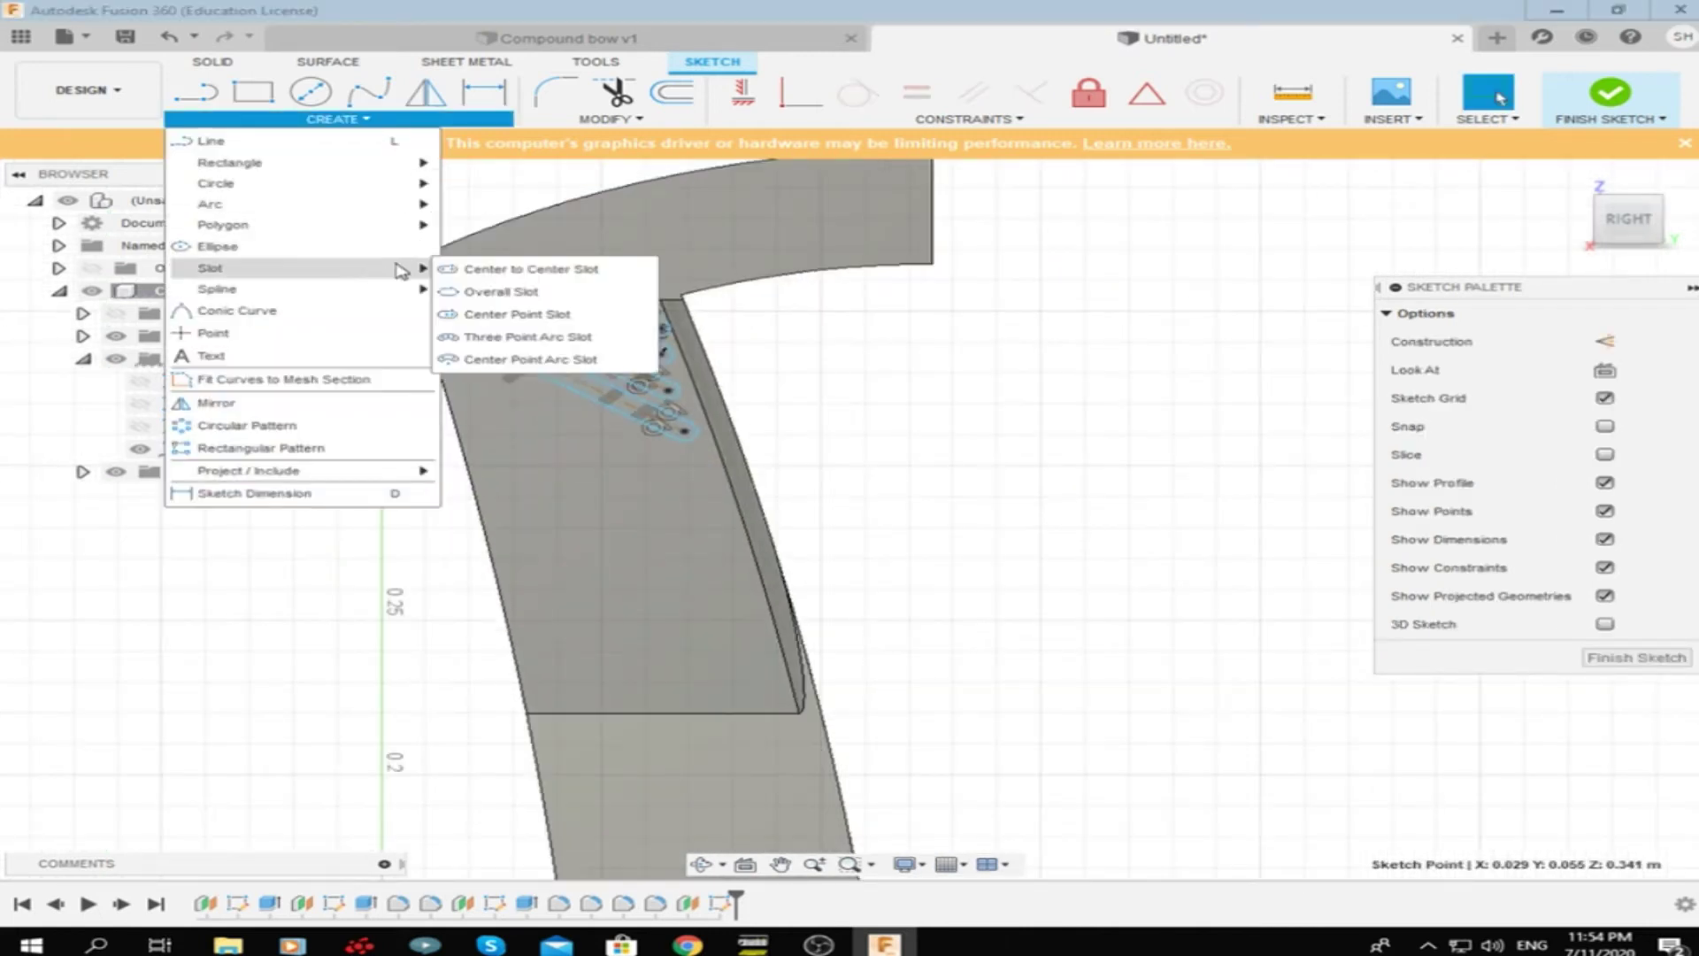
pyautogui.click(531, 269)
pyautogui.scroll(3, 495, 372)
pyautogui.click(446, 346)
pyautogui.click(814, 522)
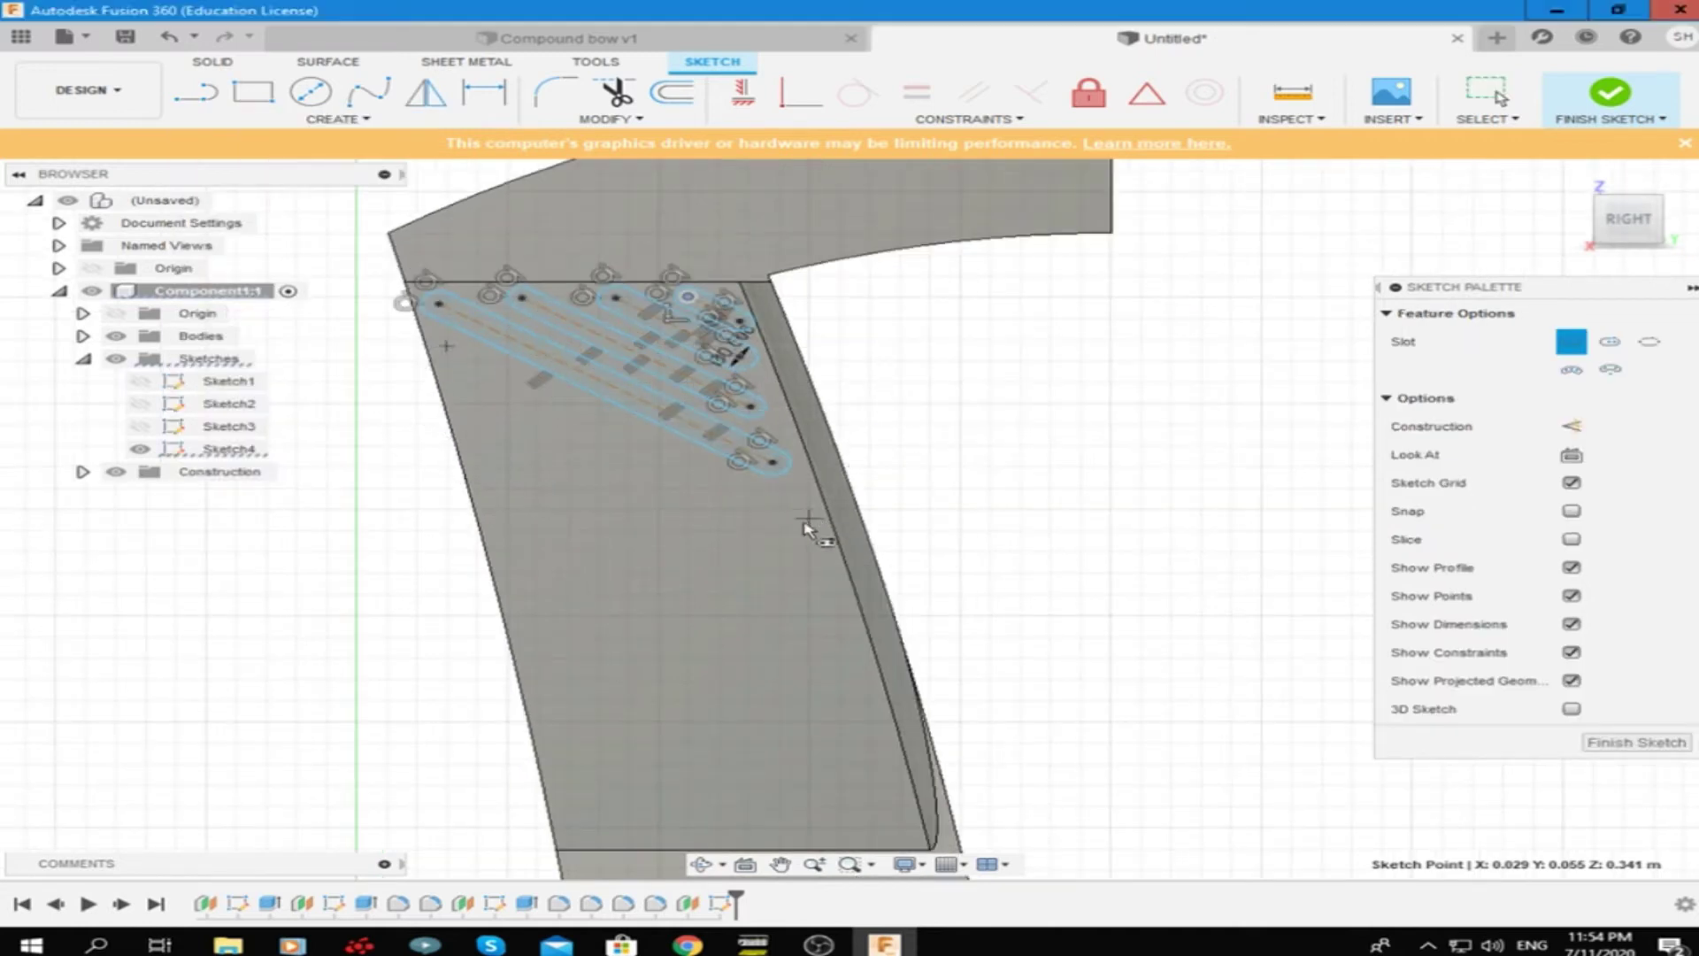
pyautogui.click(782, 542)
pyautogui.scroll(-3, 788, 513)
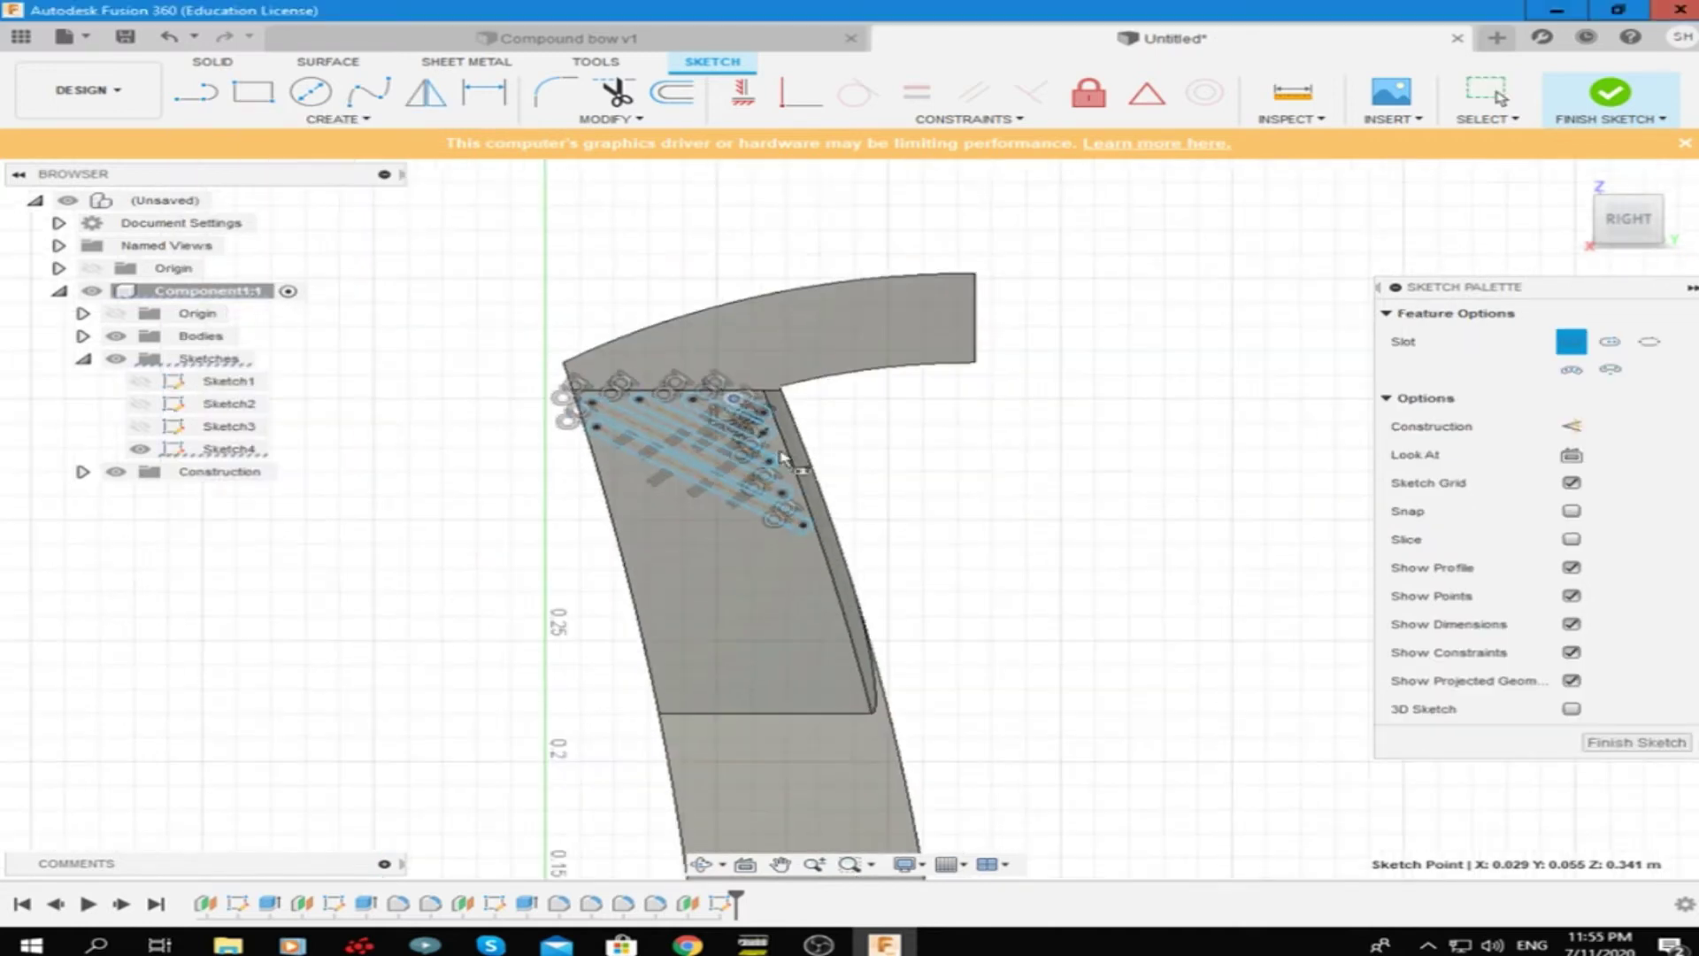
pyautogui.scroll(2, 812, 563)
pyautogui.click(811, 543)
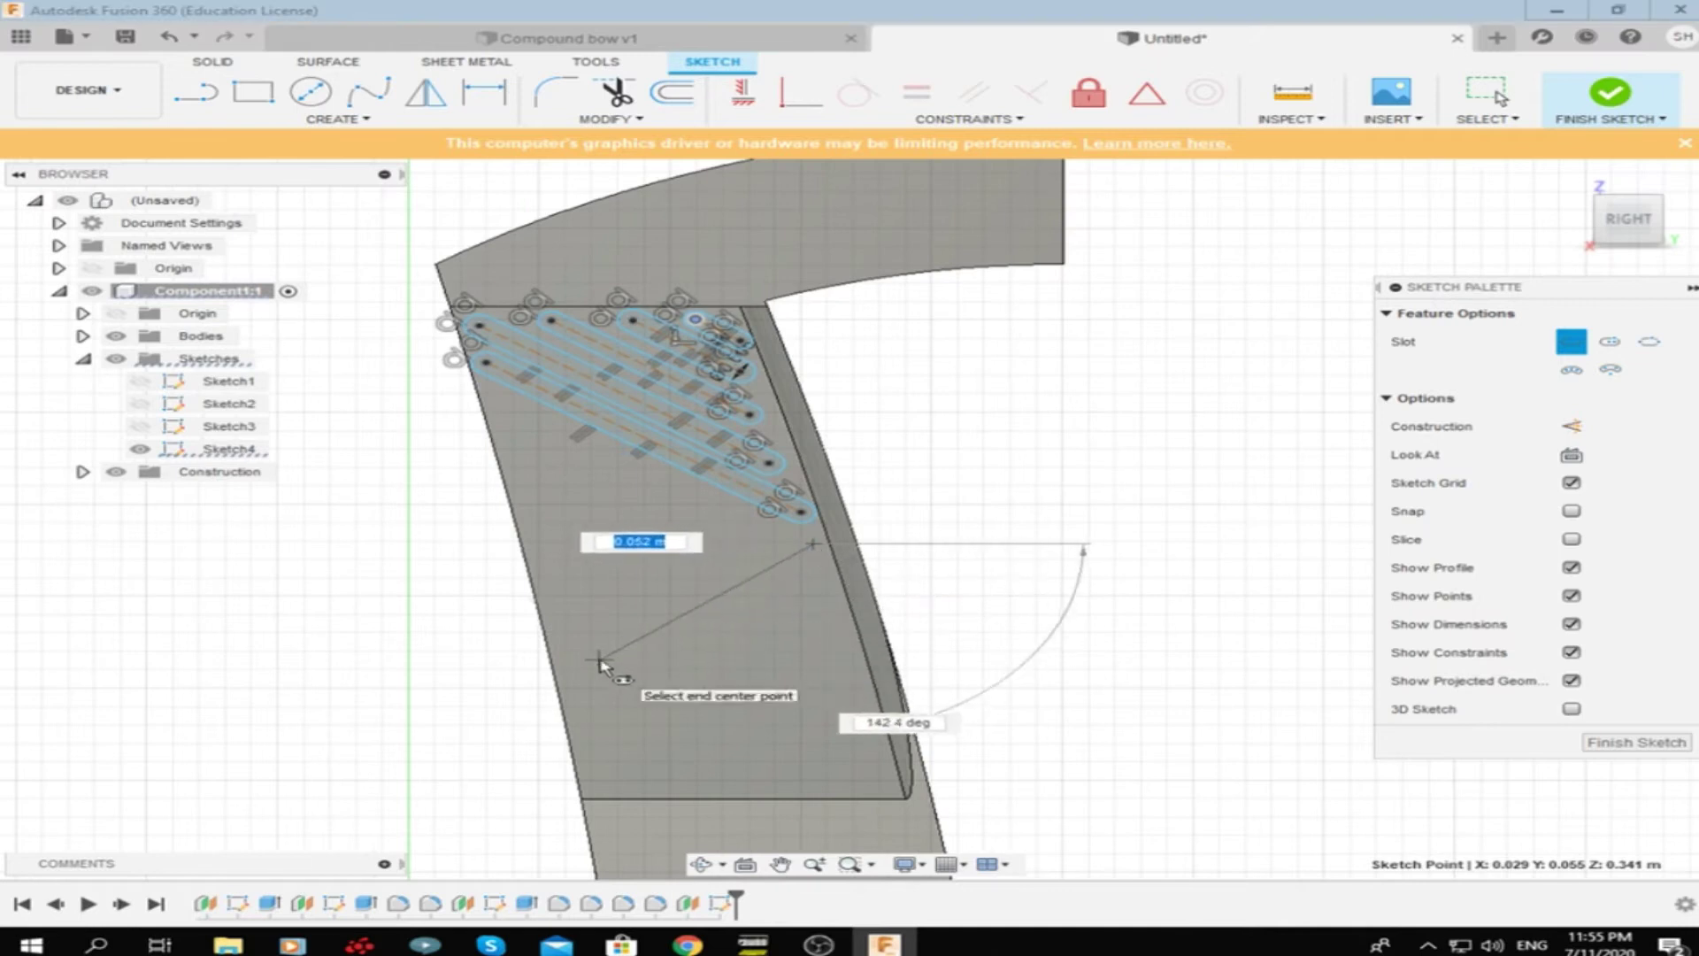
pyautogui.press('Escape')
# Add short opposite-direction slots near the lower right edge of the face
pyautogui.click(329, 124)
pyautogui.click(531, 301)
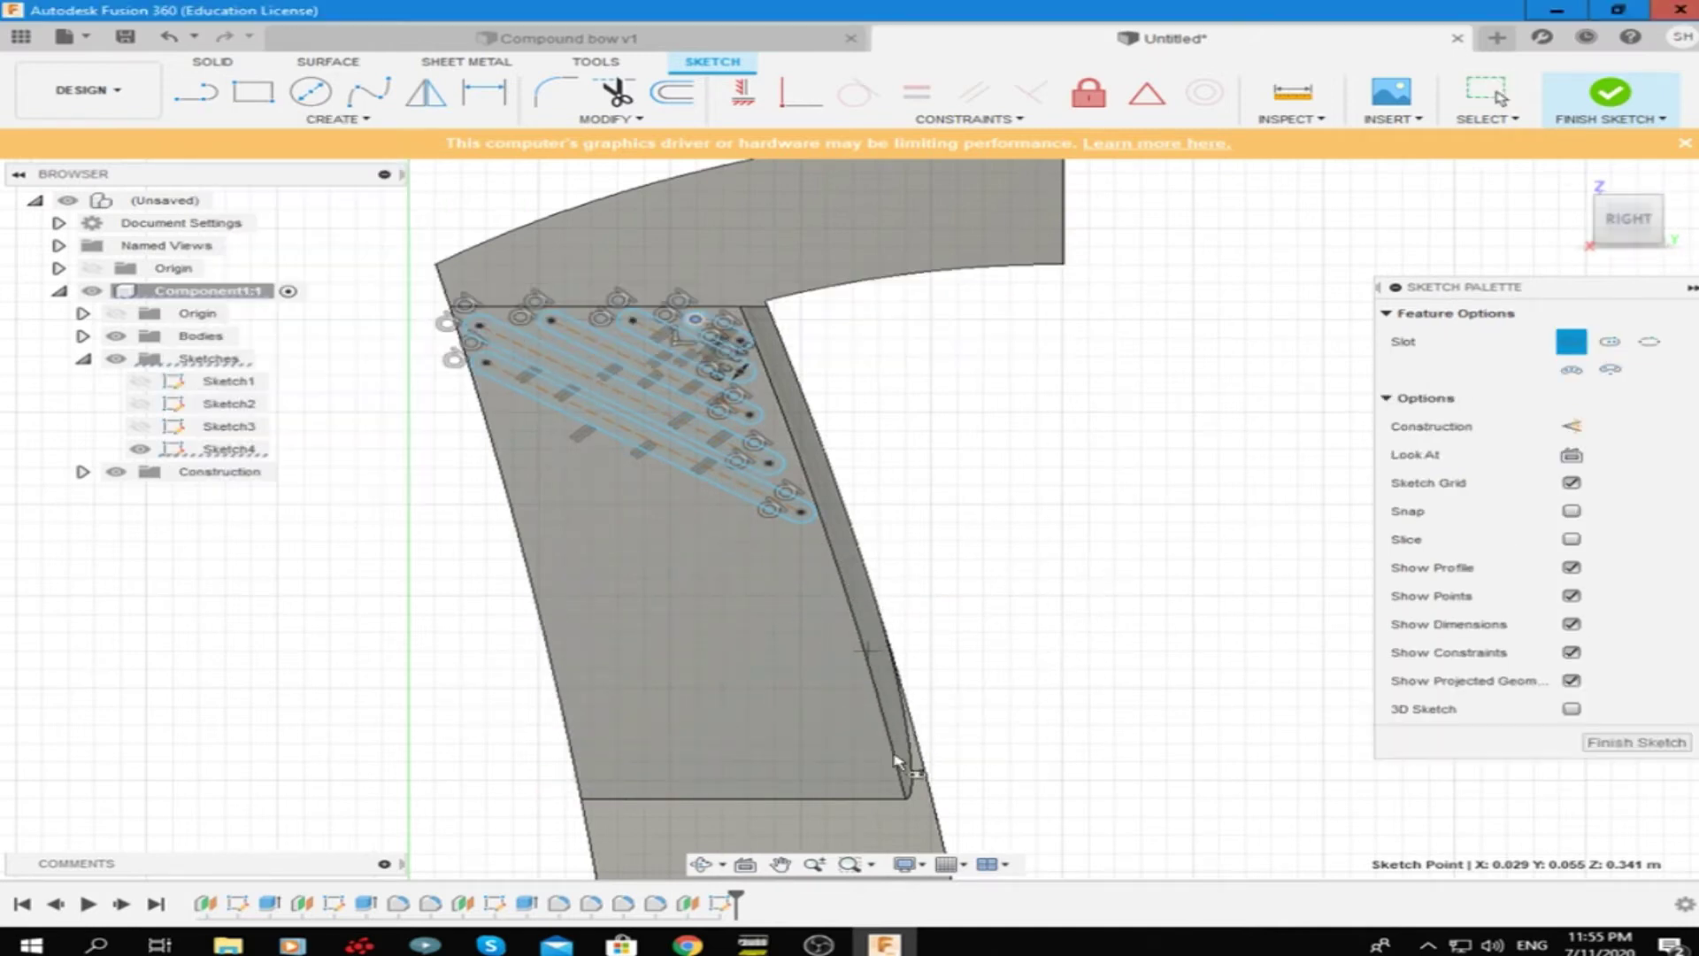
pyautogui.click(873, 746)
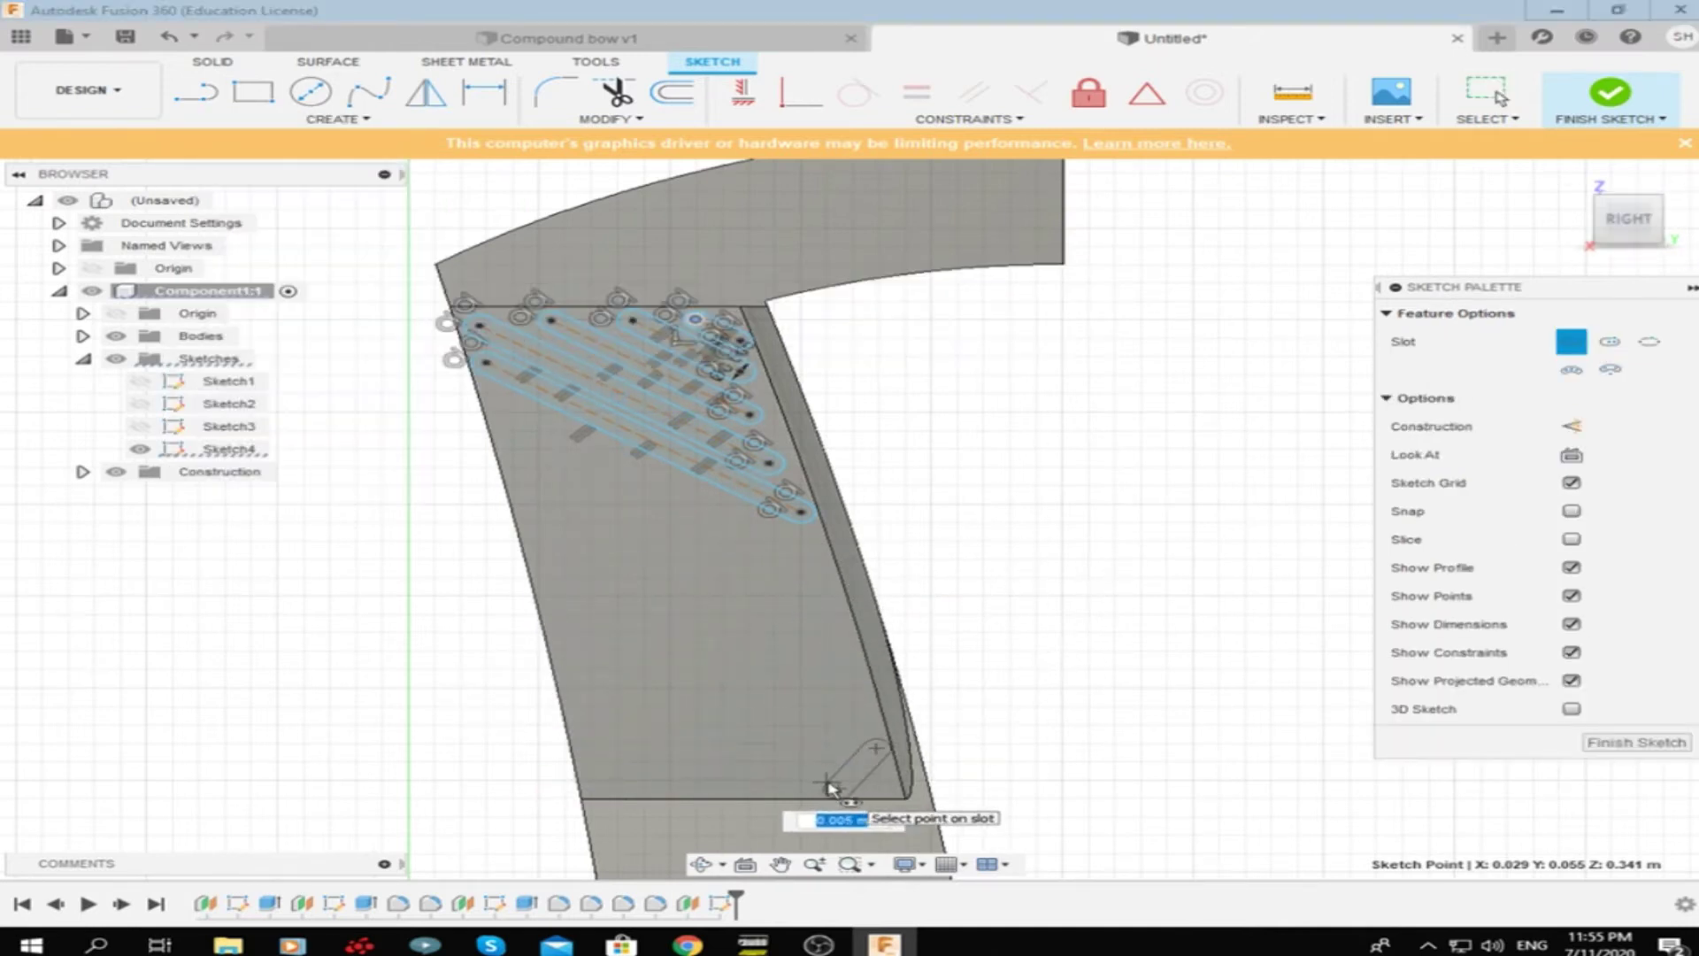
pyautogui.click(829, 785)
pyautogui.click(863, 707)
pyautogui.click(770, 787)
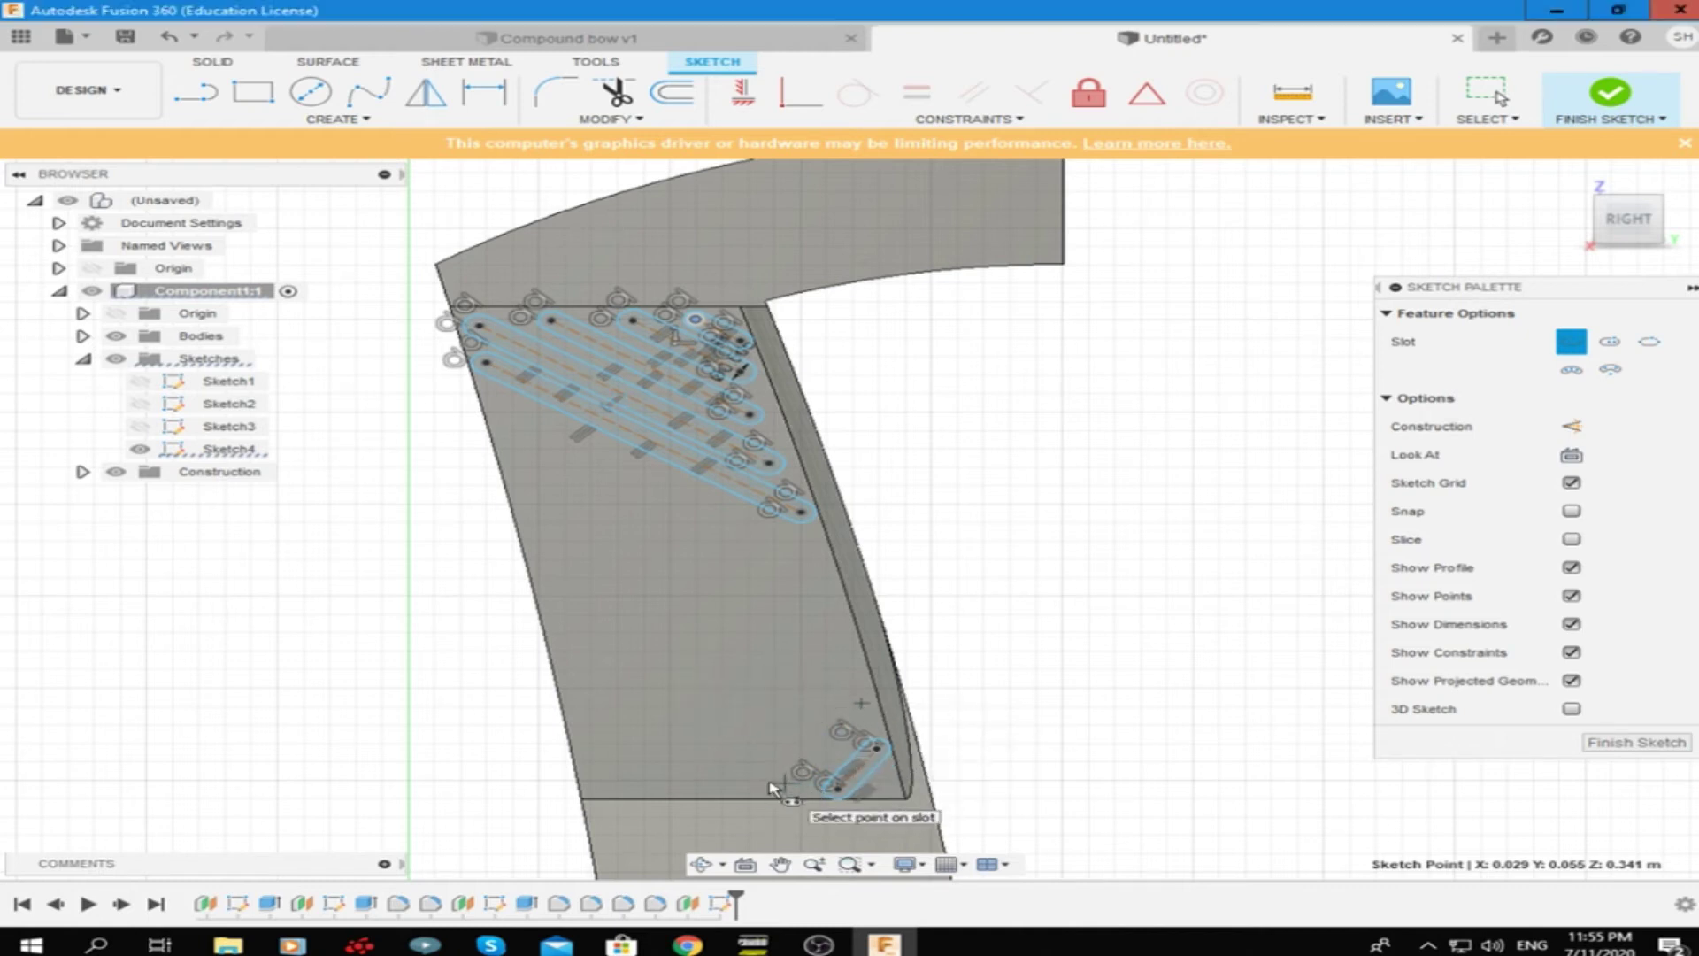
pyautogui.scroll(1, 724, 790)
pyautogui.click(949, 521)
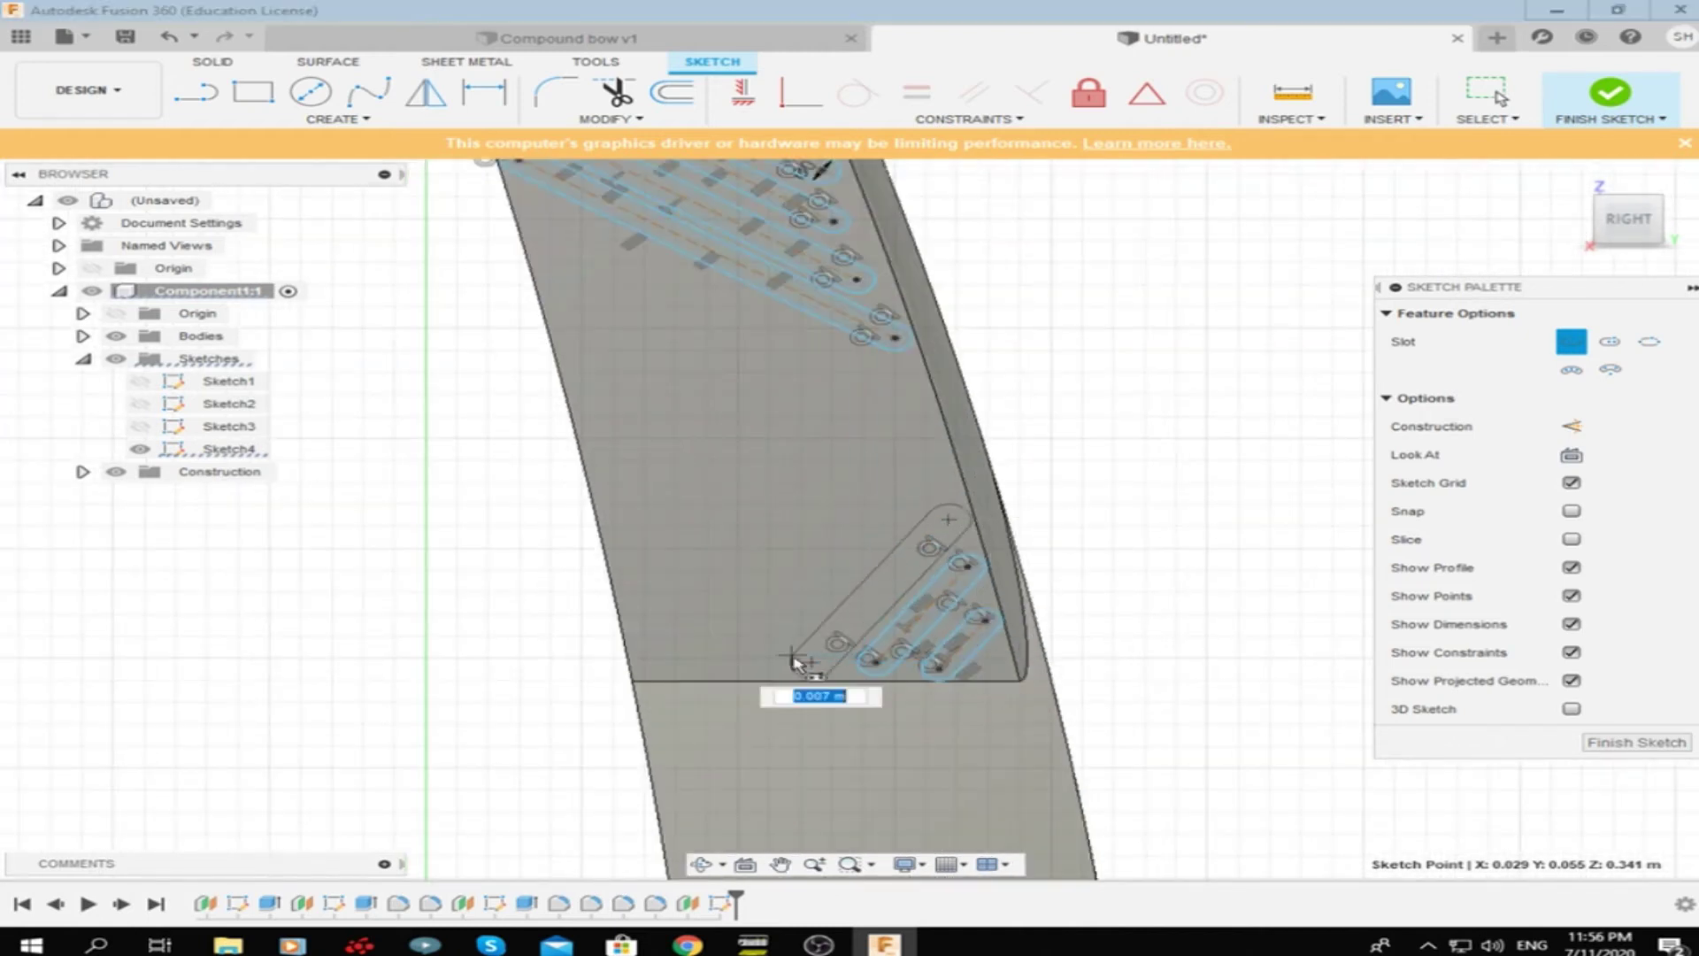
pyautogui.click(794, 664)
pyautogui.click(338, 119)
# Draw three longer parallel slots from the right edge toward the bottom-left of the face
pyautogui.click(936, 467)
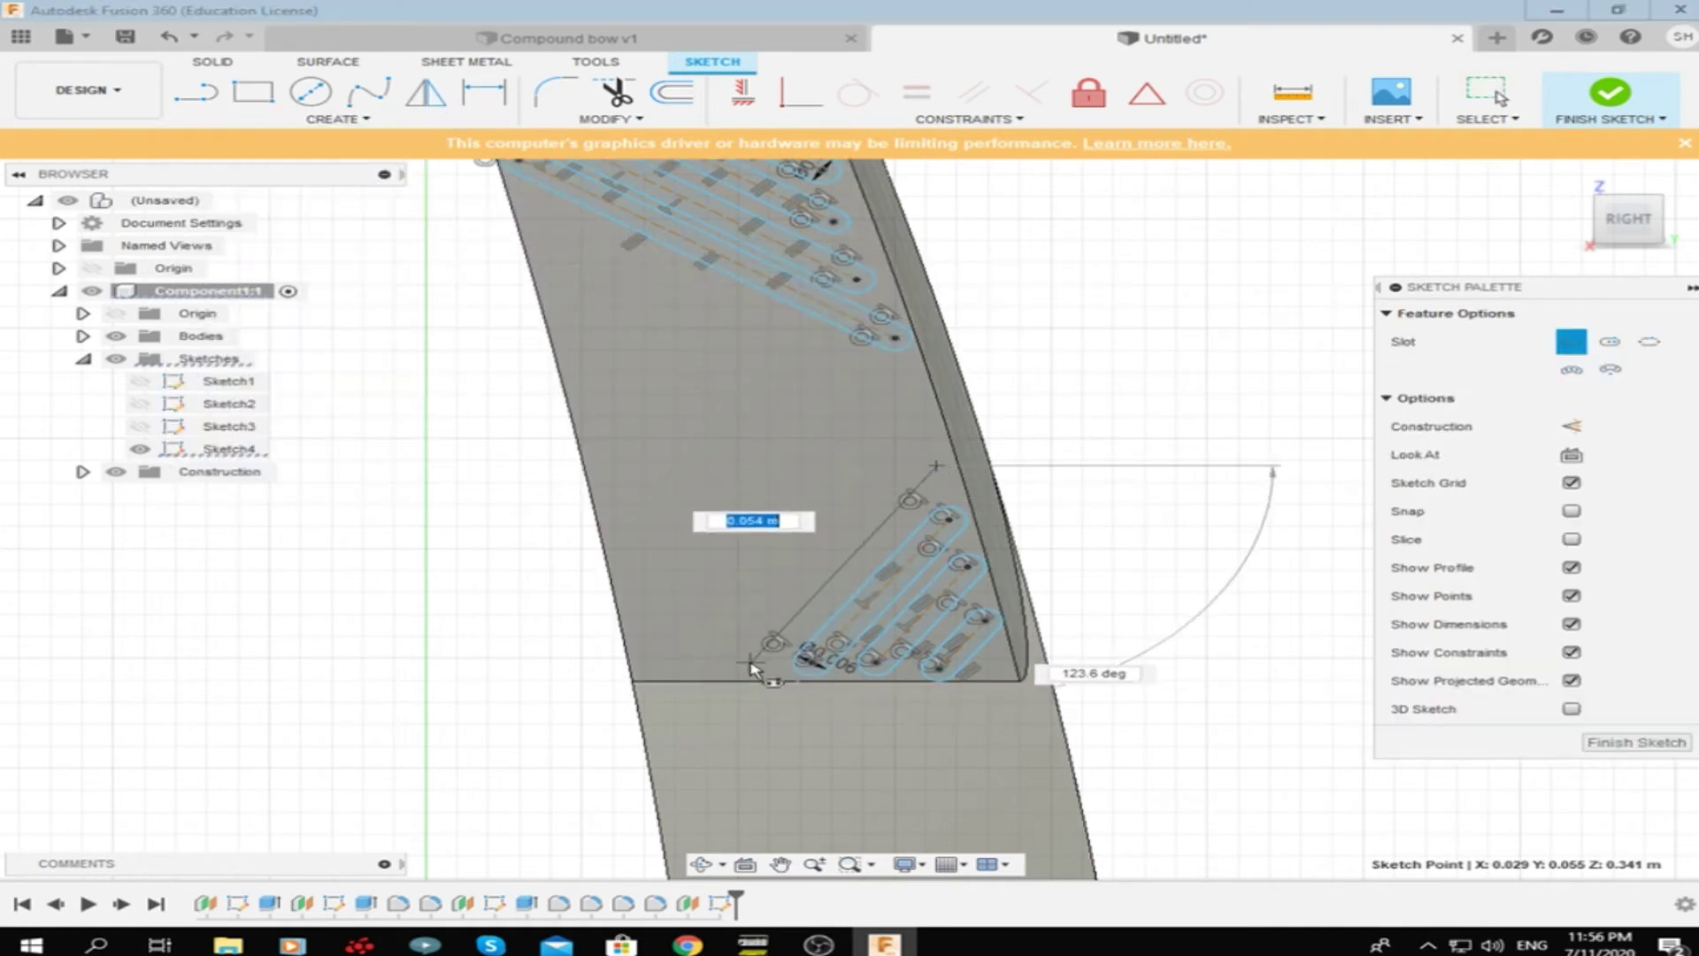
pyautogui.click(745, 643)
pyautogui.click(750, 679)
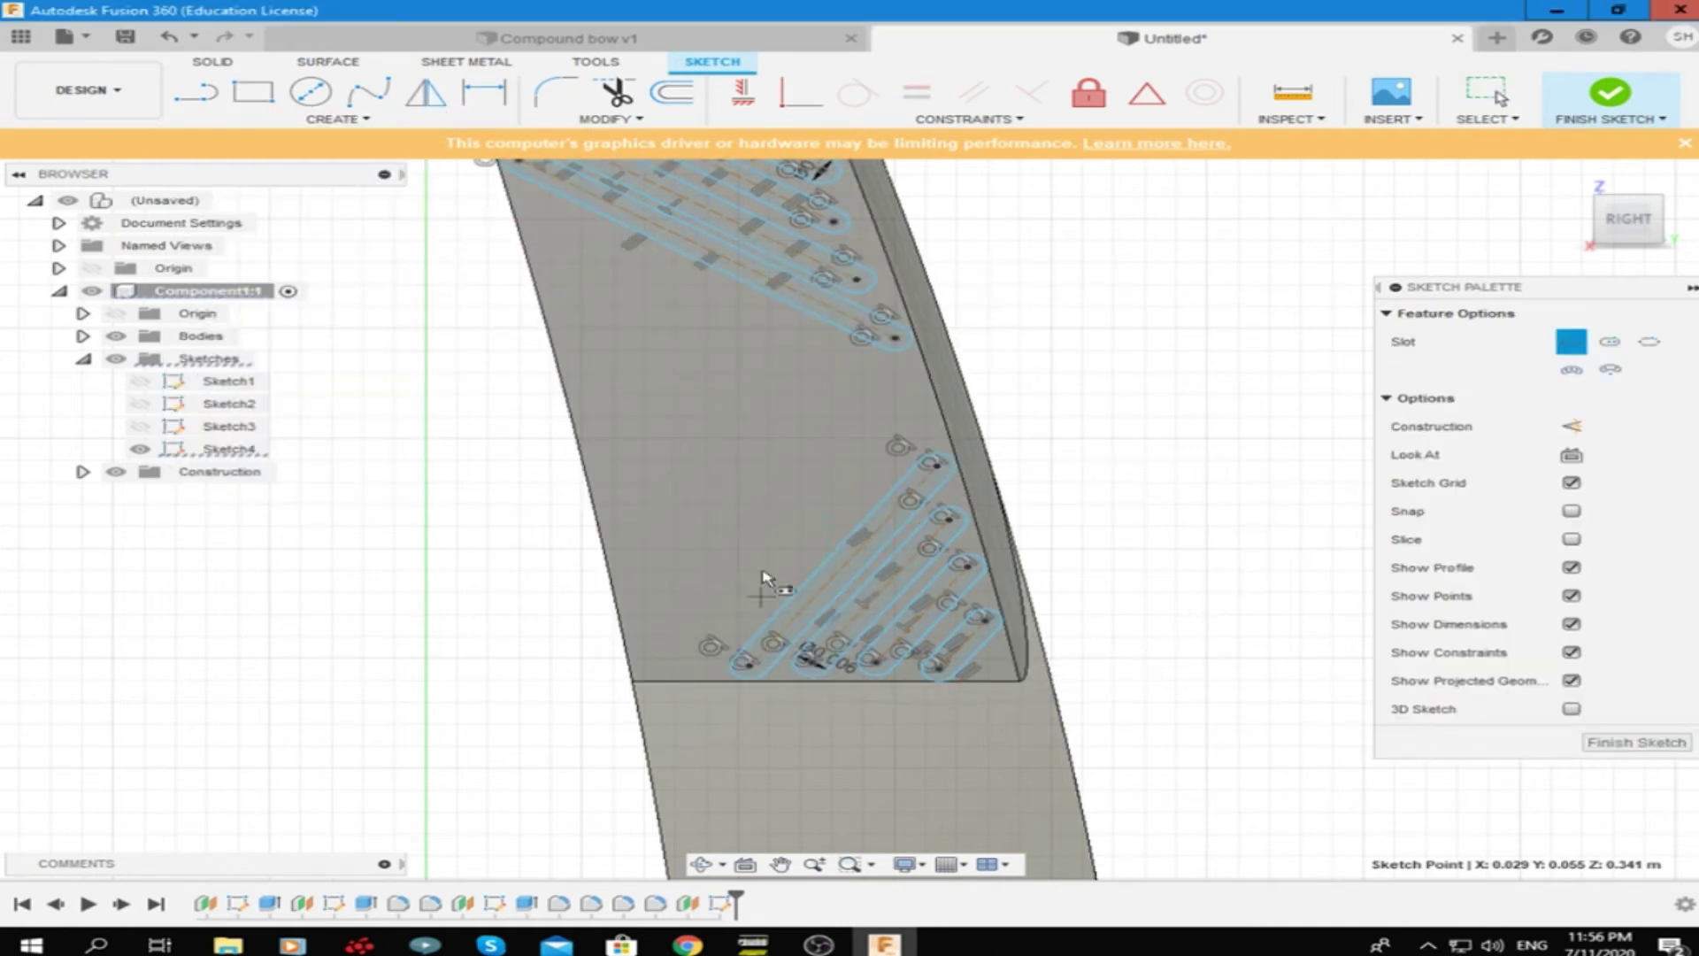
pyautogui.click(917, 416)
pyautogui.click(701, 670)
pyautogui.click(743, 551)
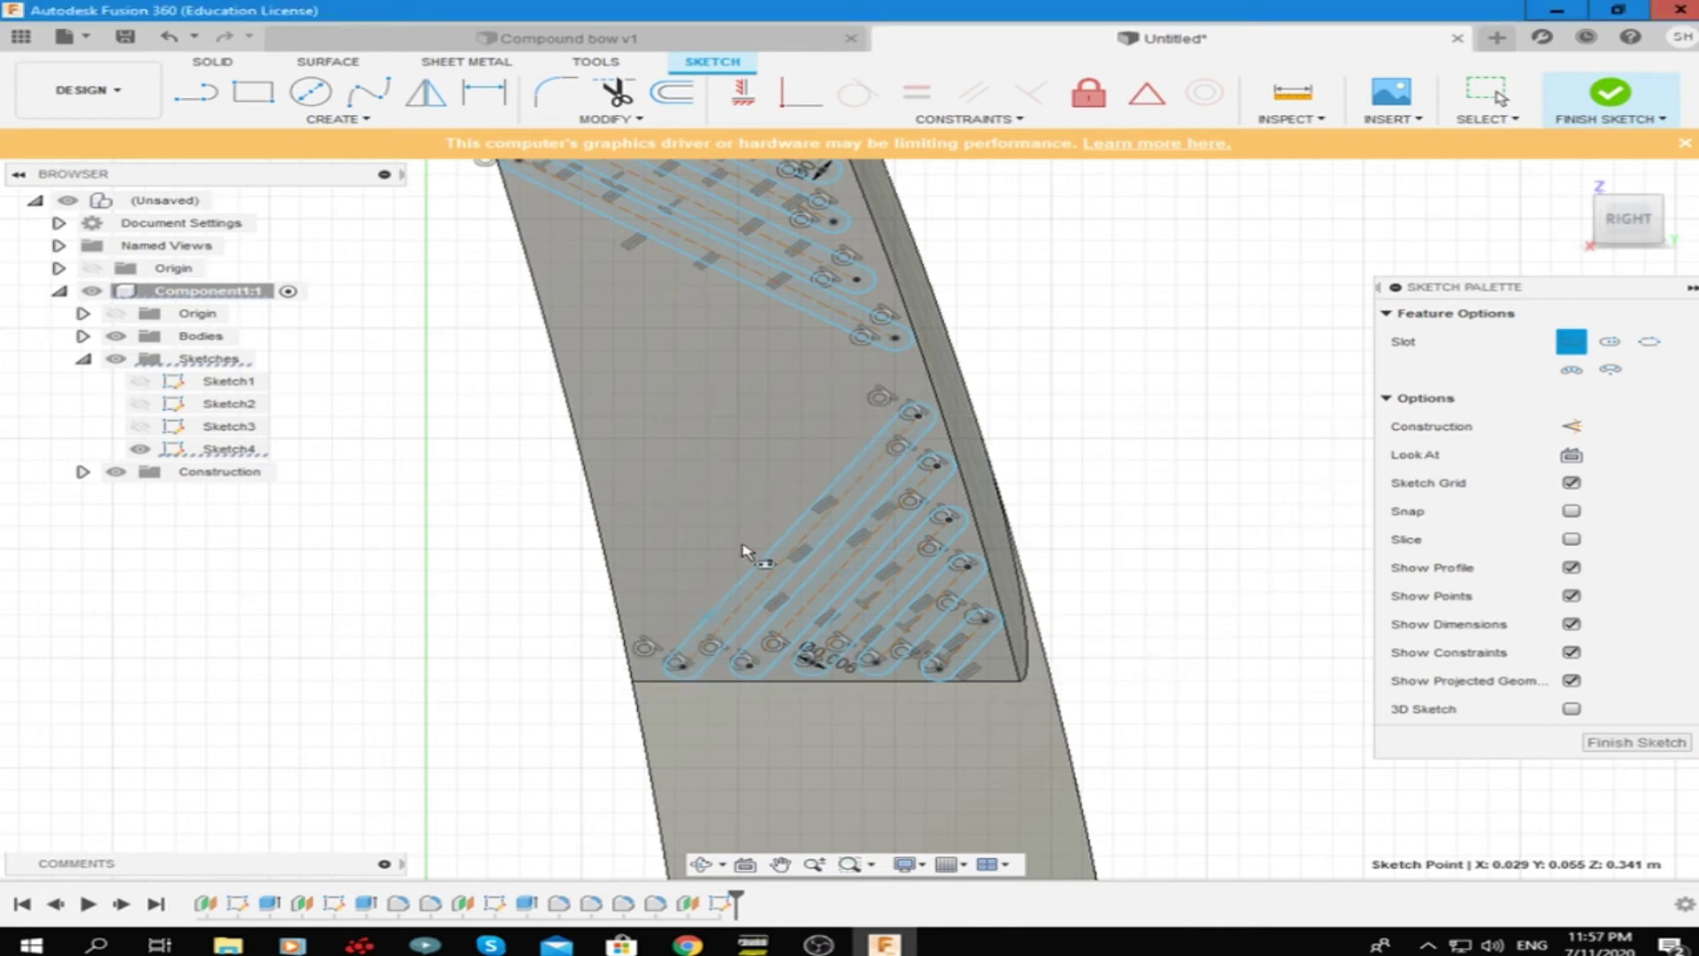
pyautogui.click(904, 376)
pyautogui.click(668, 641)
pyautogui.click(701, 568)
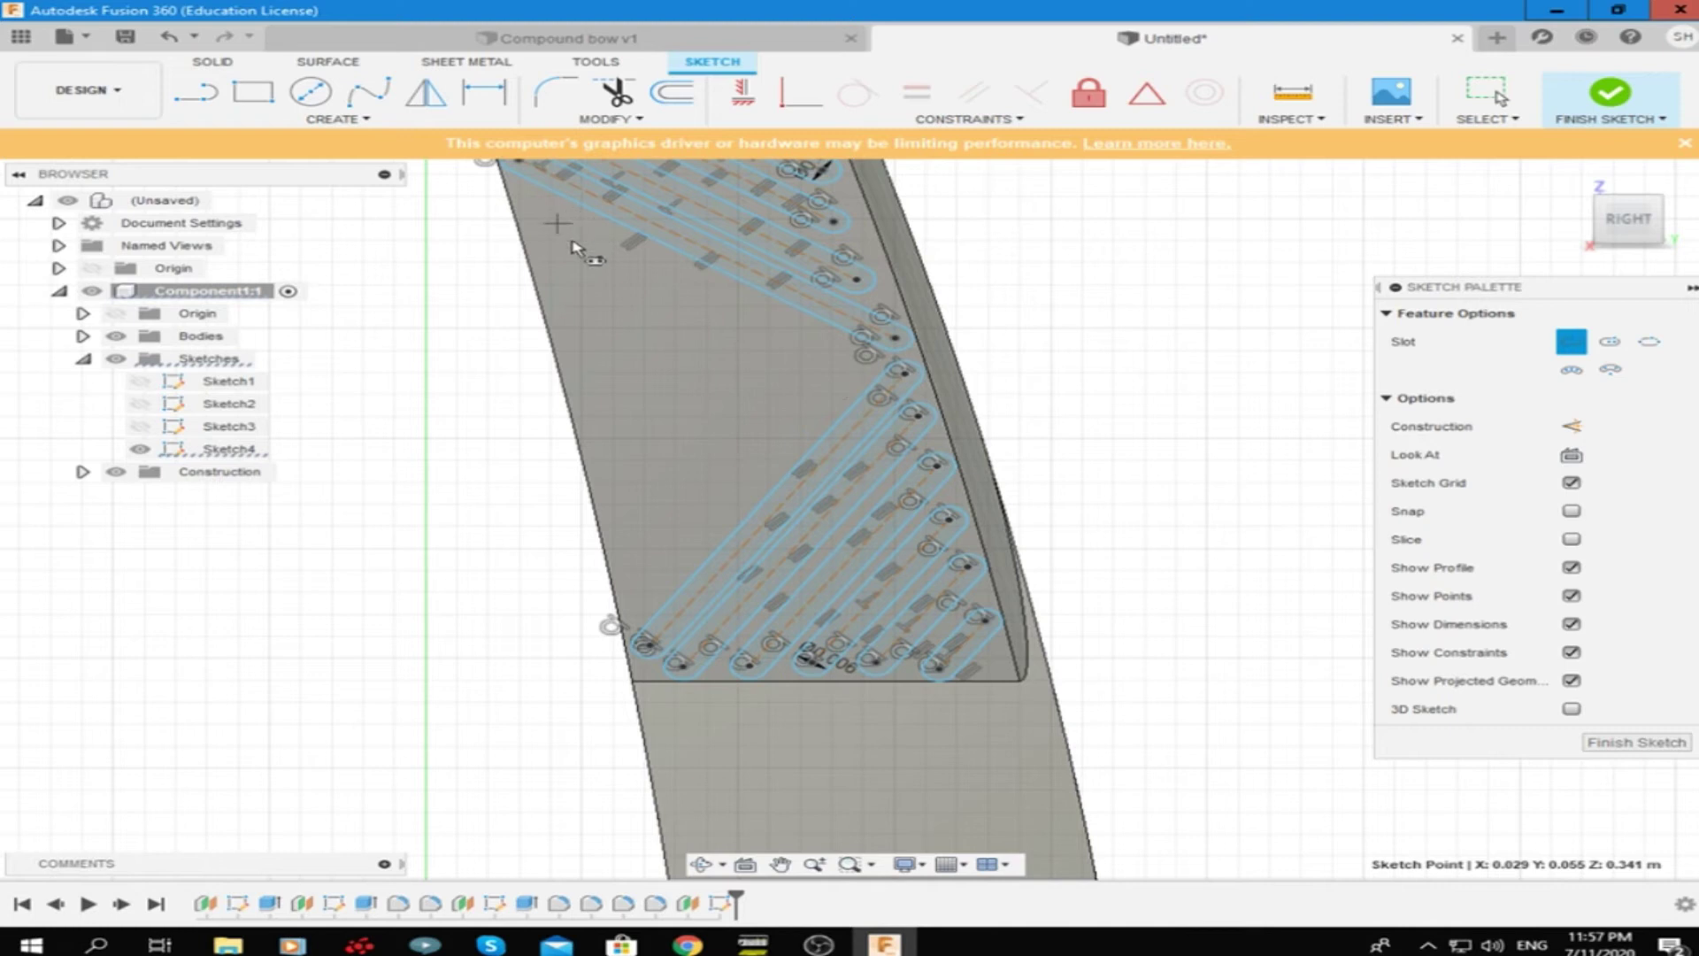
# Add one slot between the two slot groups to join the zigzag
pyautogui.scroll(-2, 708, 407)
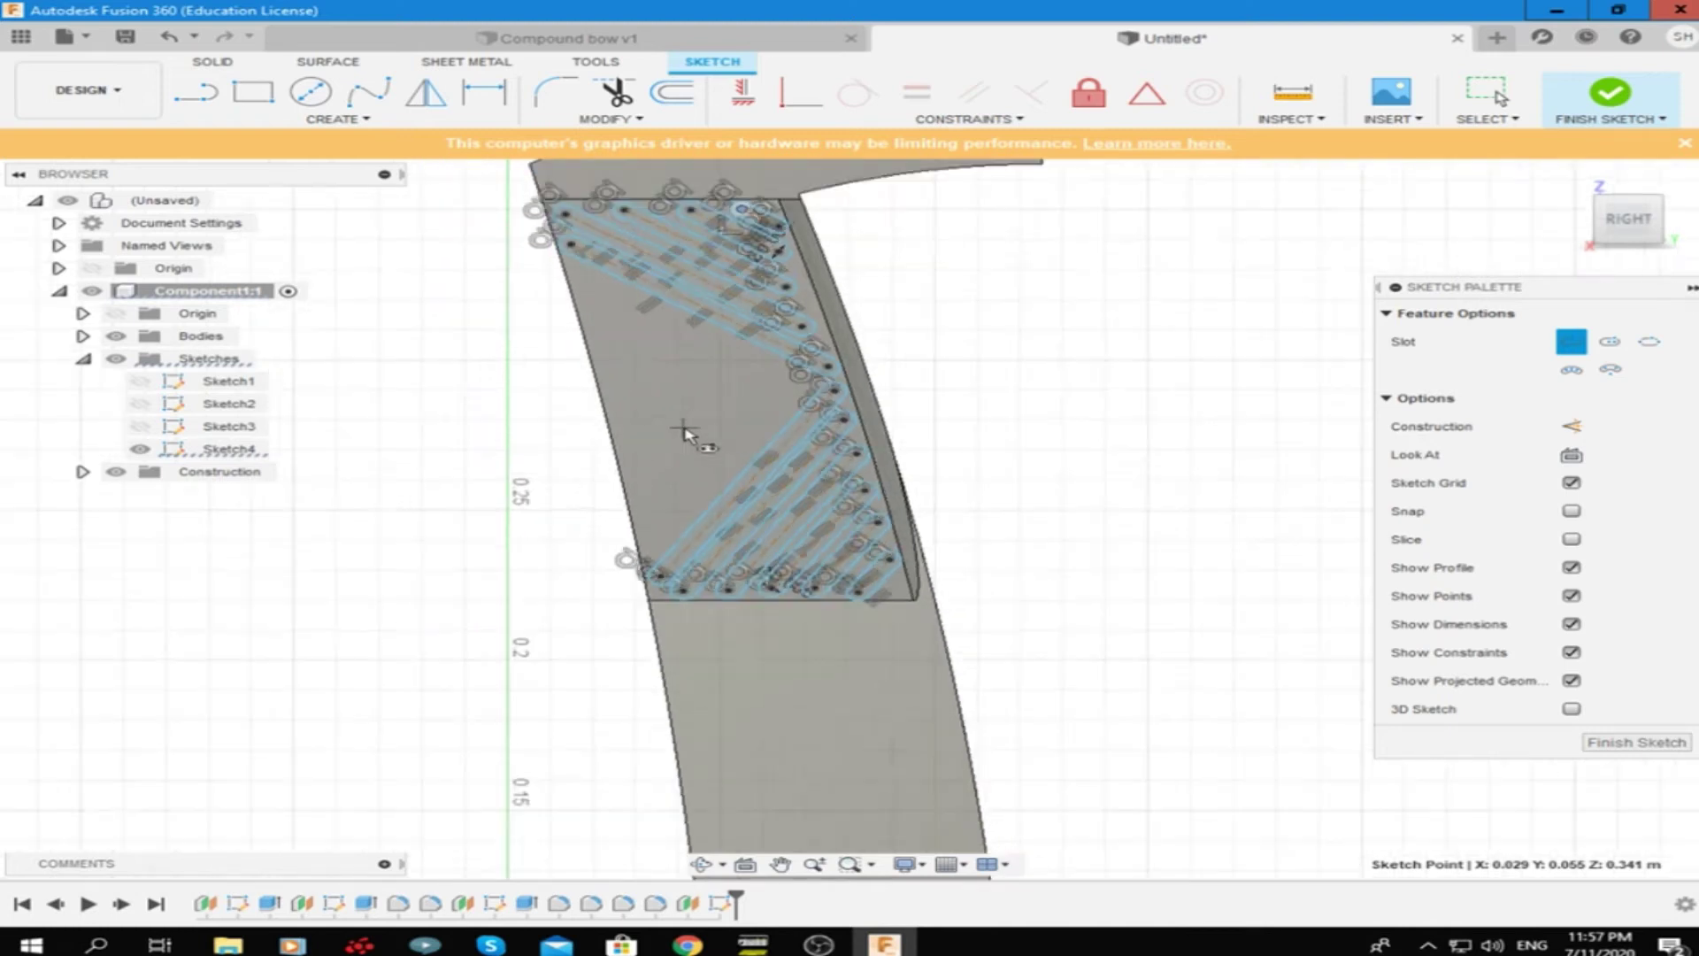
pyautogui.scroll(4, 684, 447)
pyautogui.scroll(2, 761, 478)
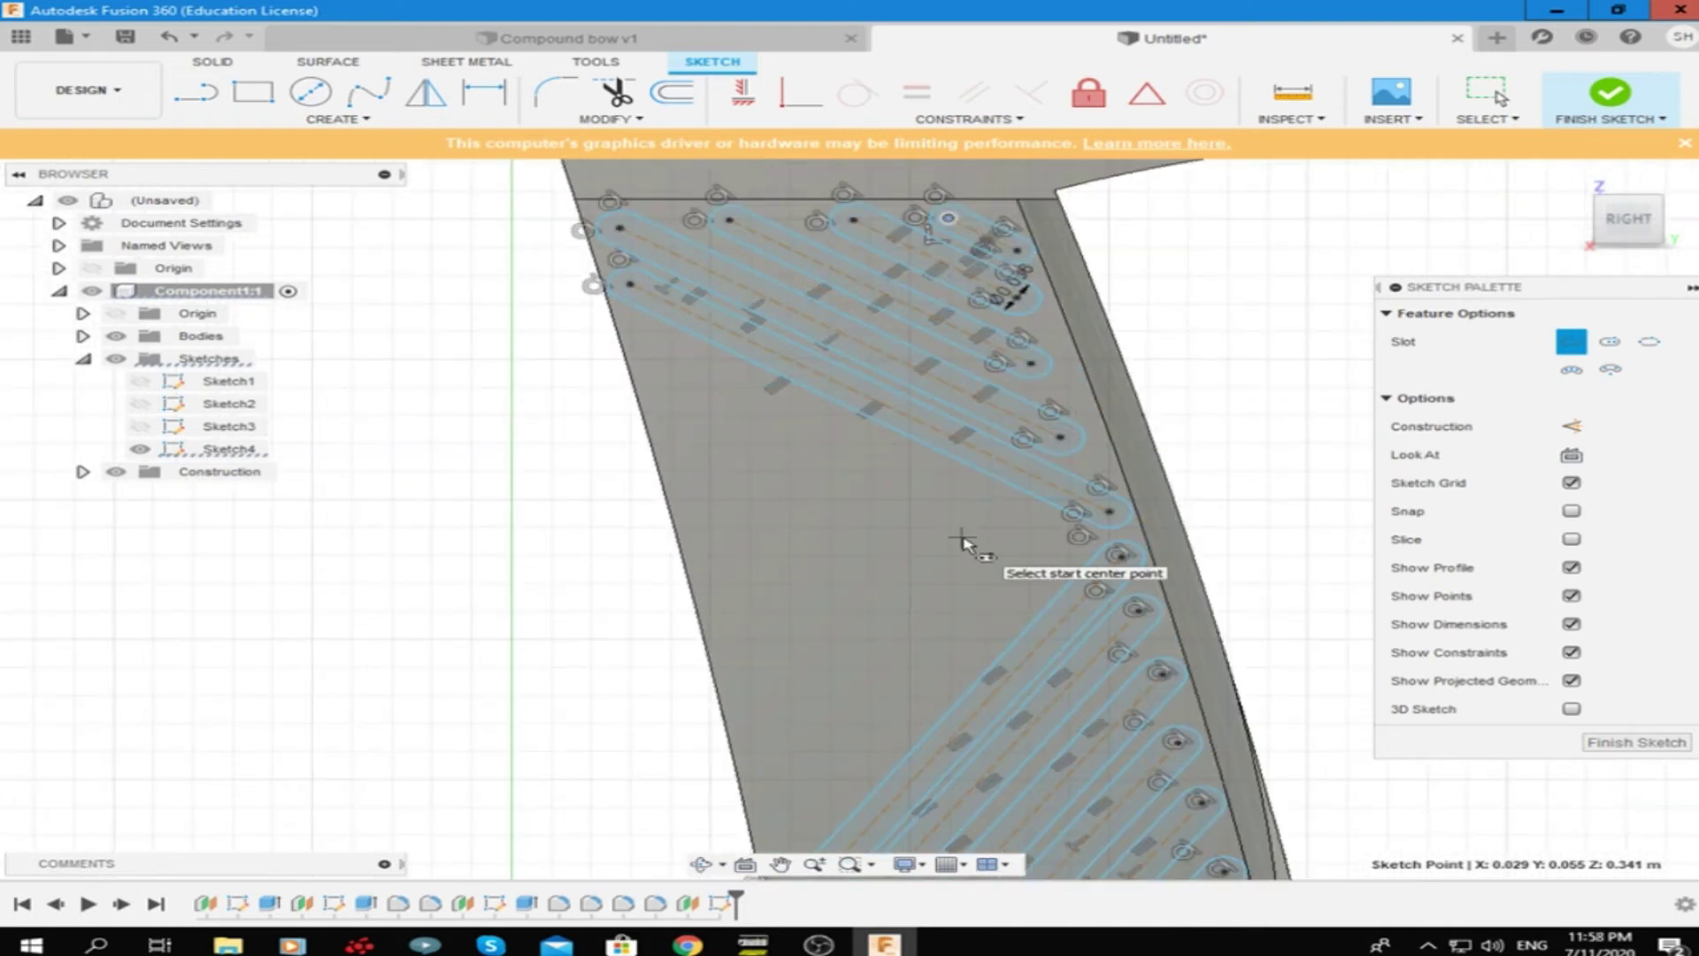
pyautogui.scroll(-3, 963, 540)
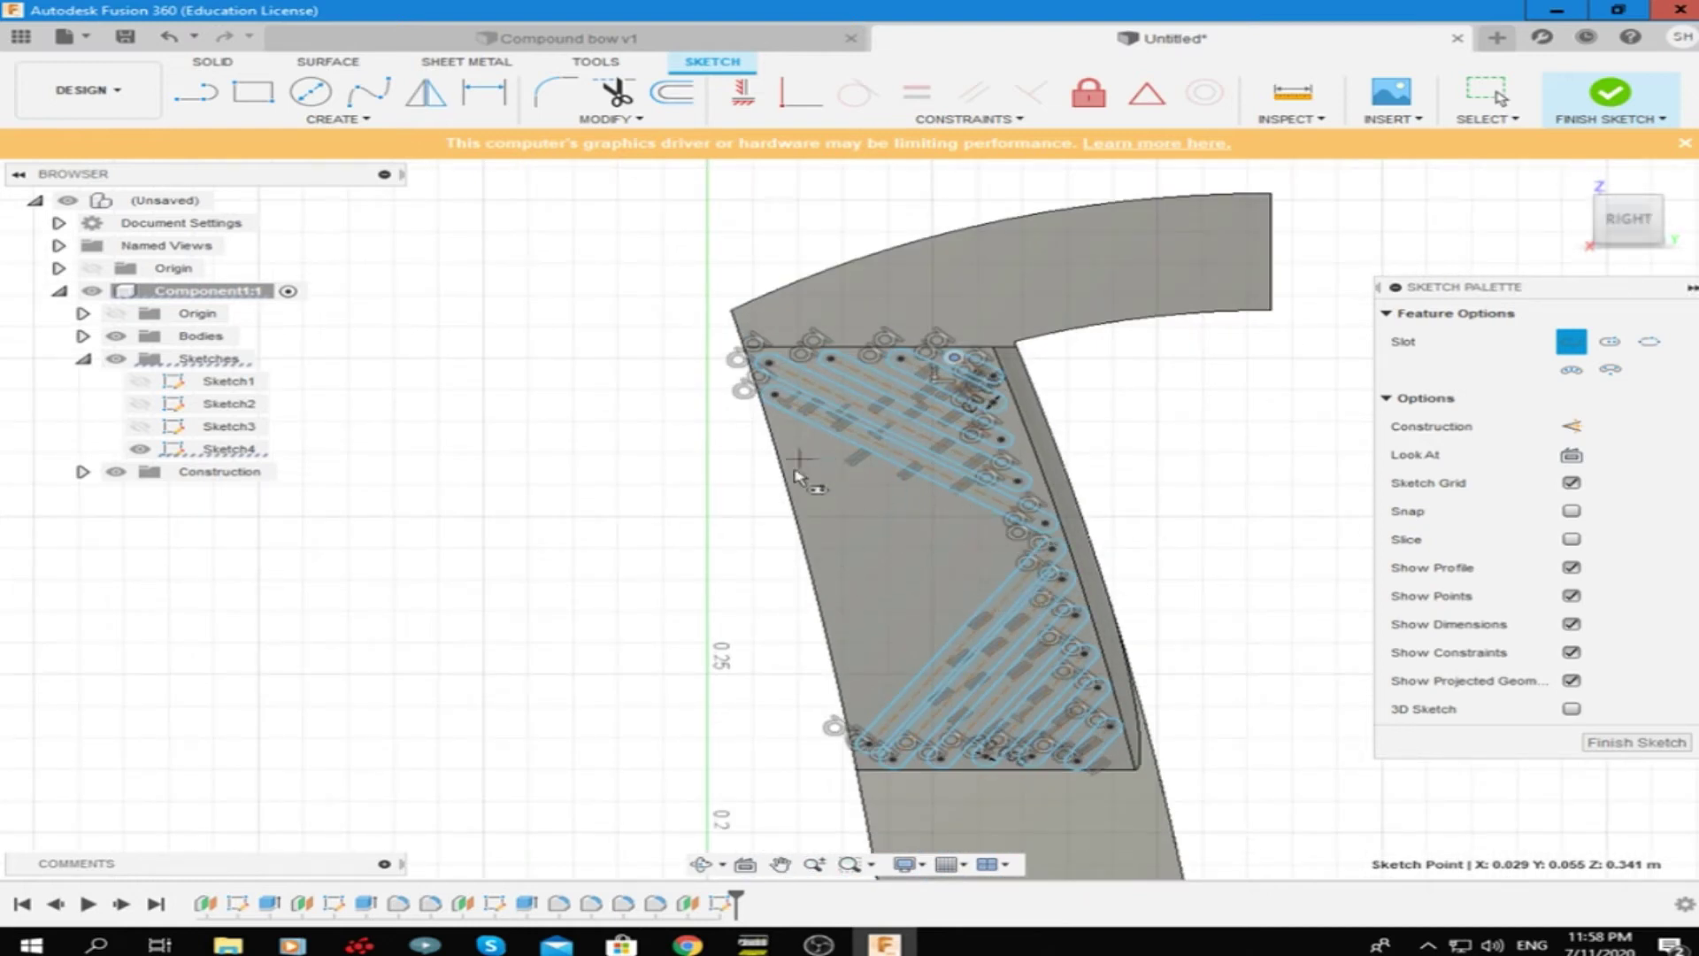
pyautogui.click(782, 433)
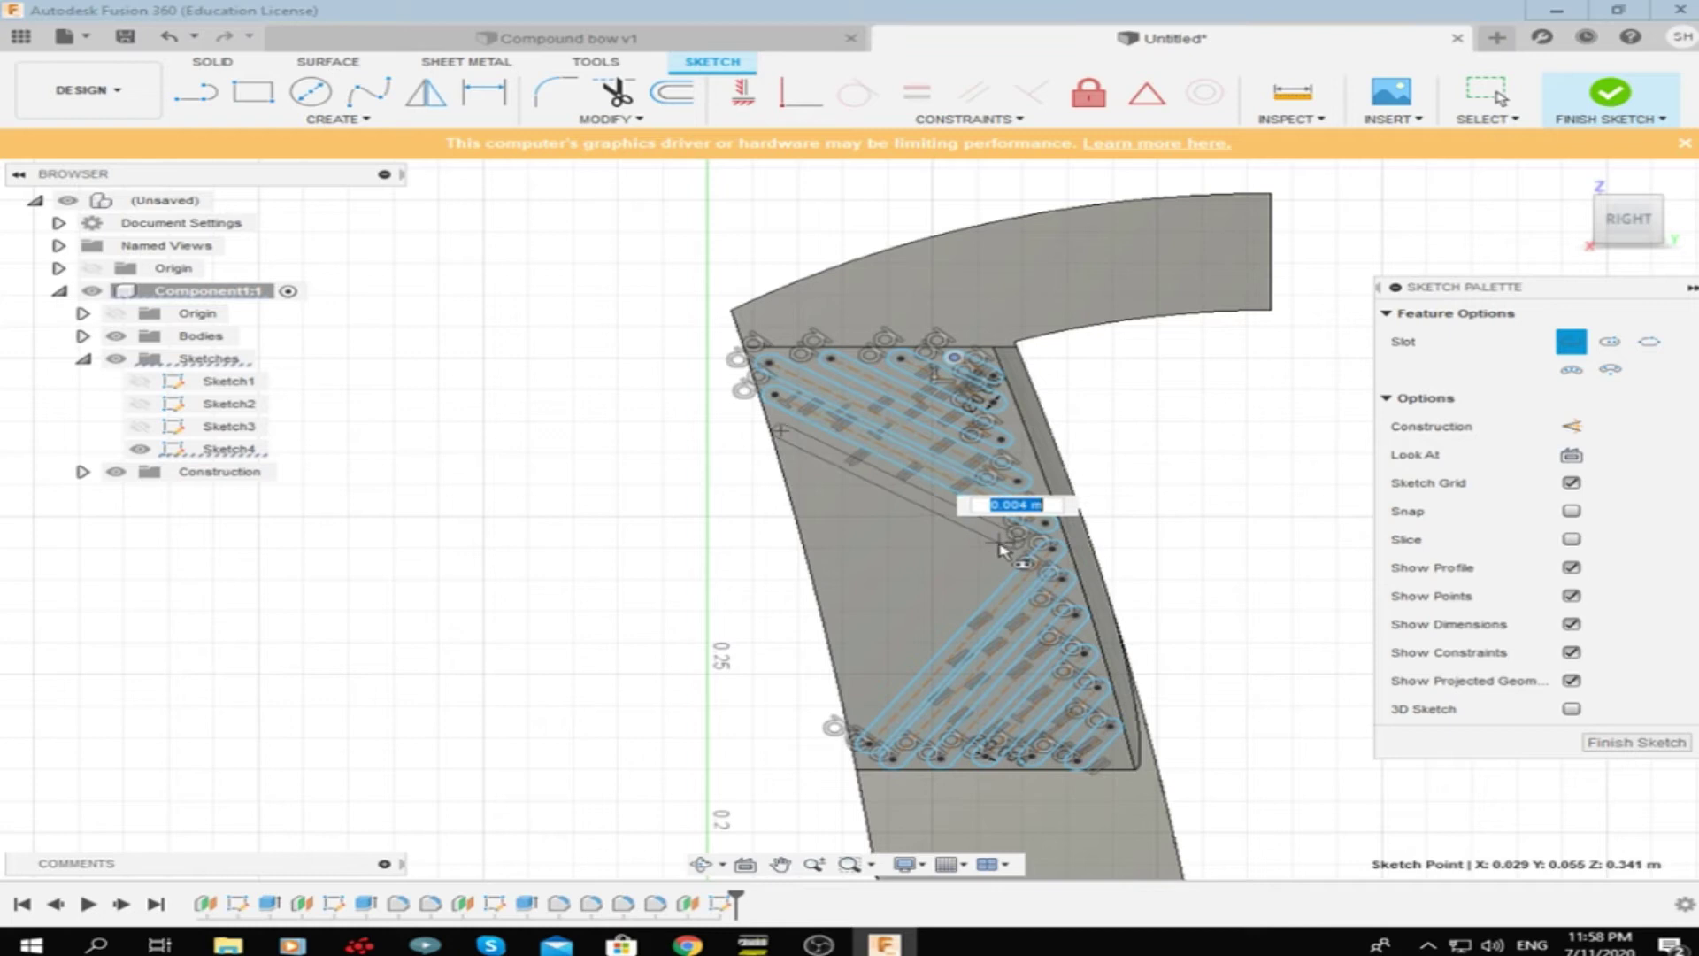
pyautogui.click(800, 476)
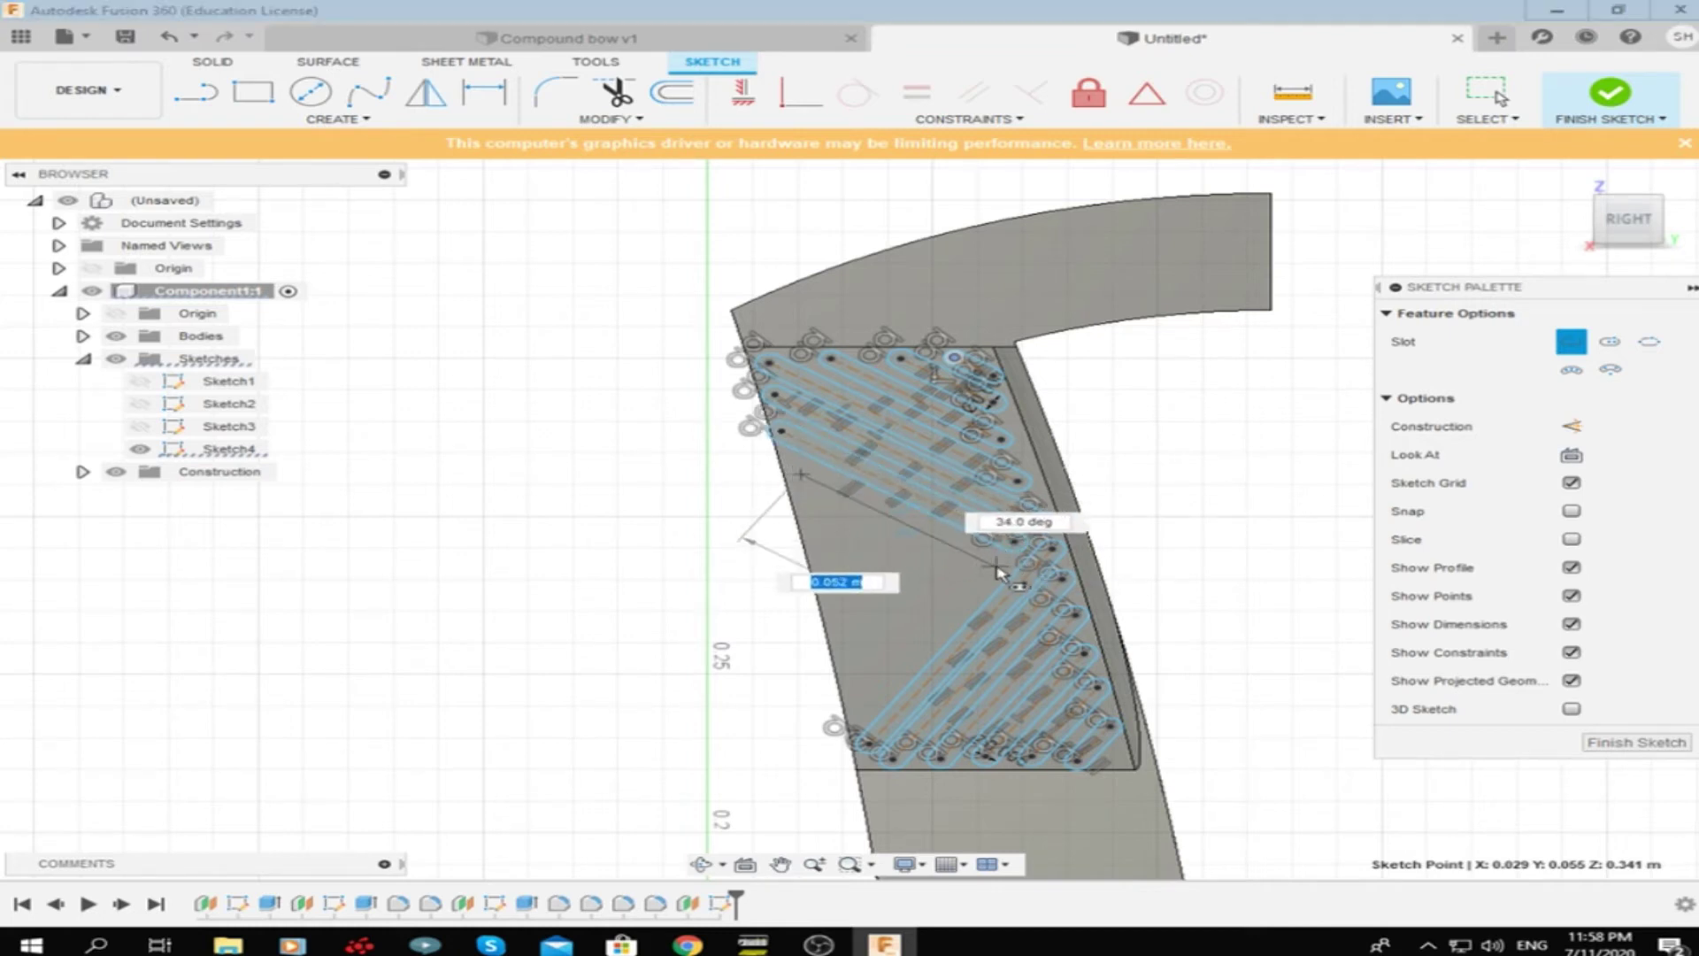
pyautogui.click(1017, 591)
pyautogui.press('Escape')
pyautogui.scroll(3, 1020, 595)
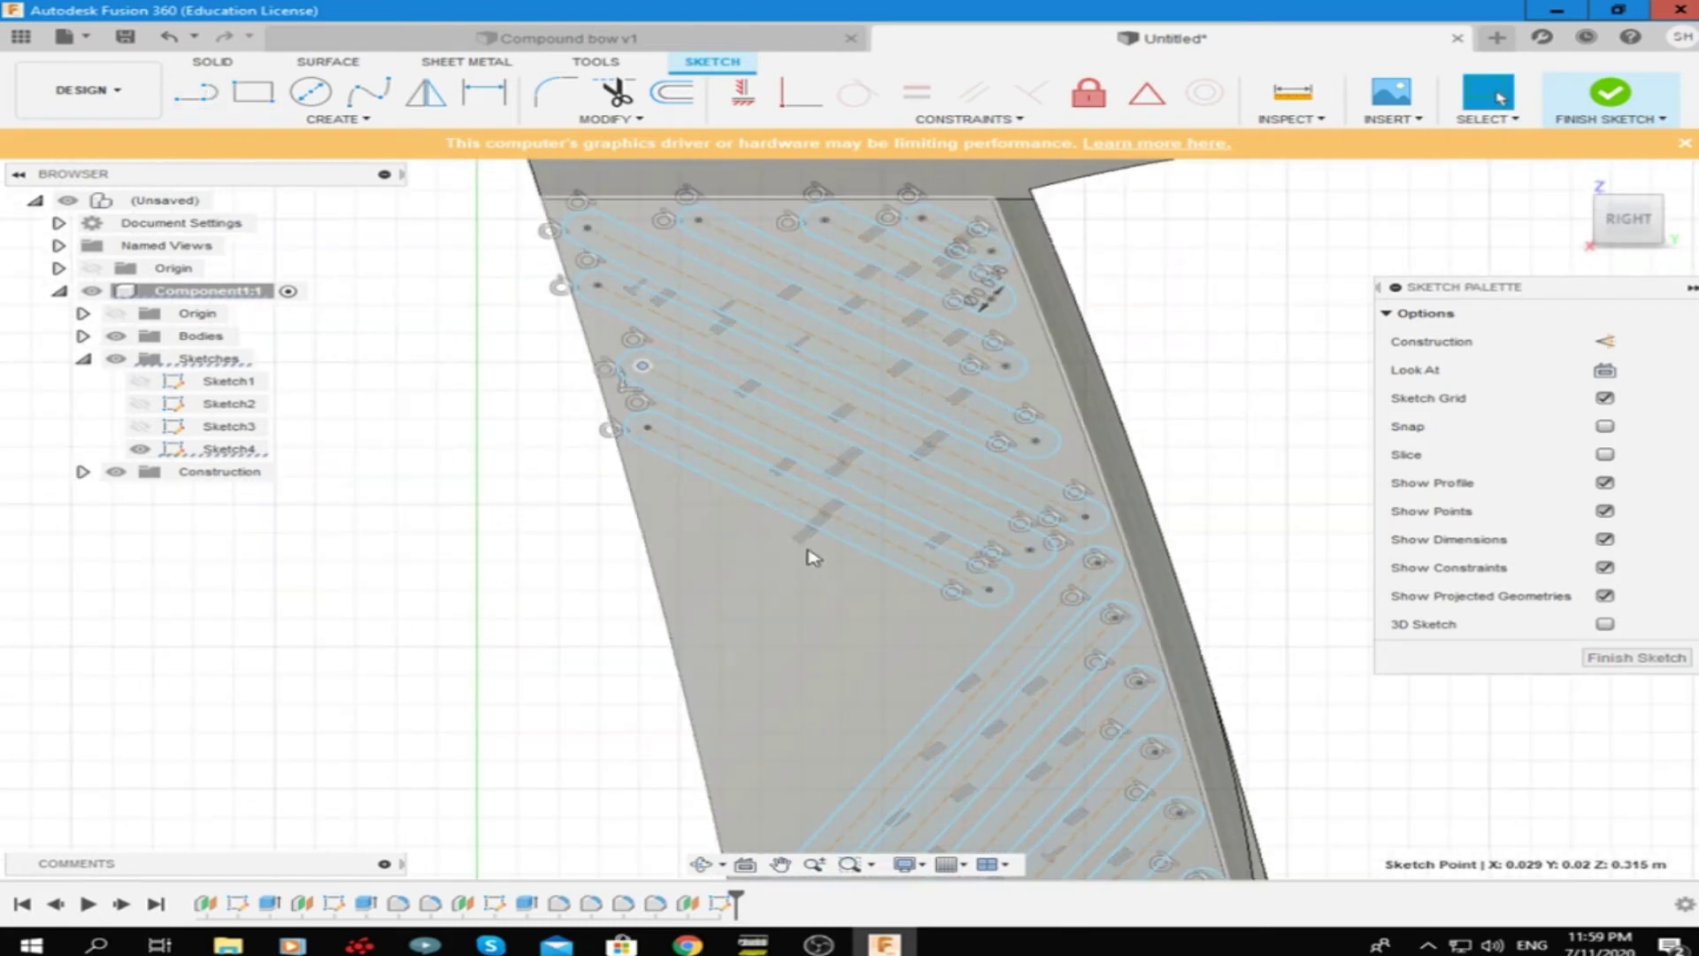
# Draw an overall slot across the lower-left gap between the slot groups
pyautogui.scroll(-3, 688, 496)
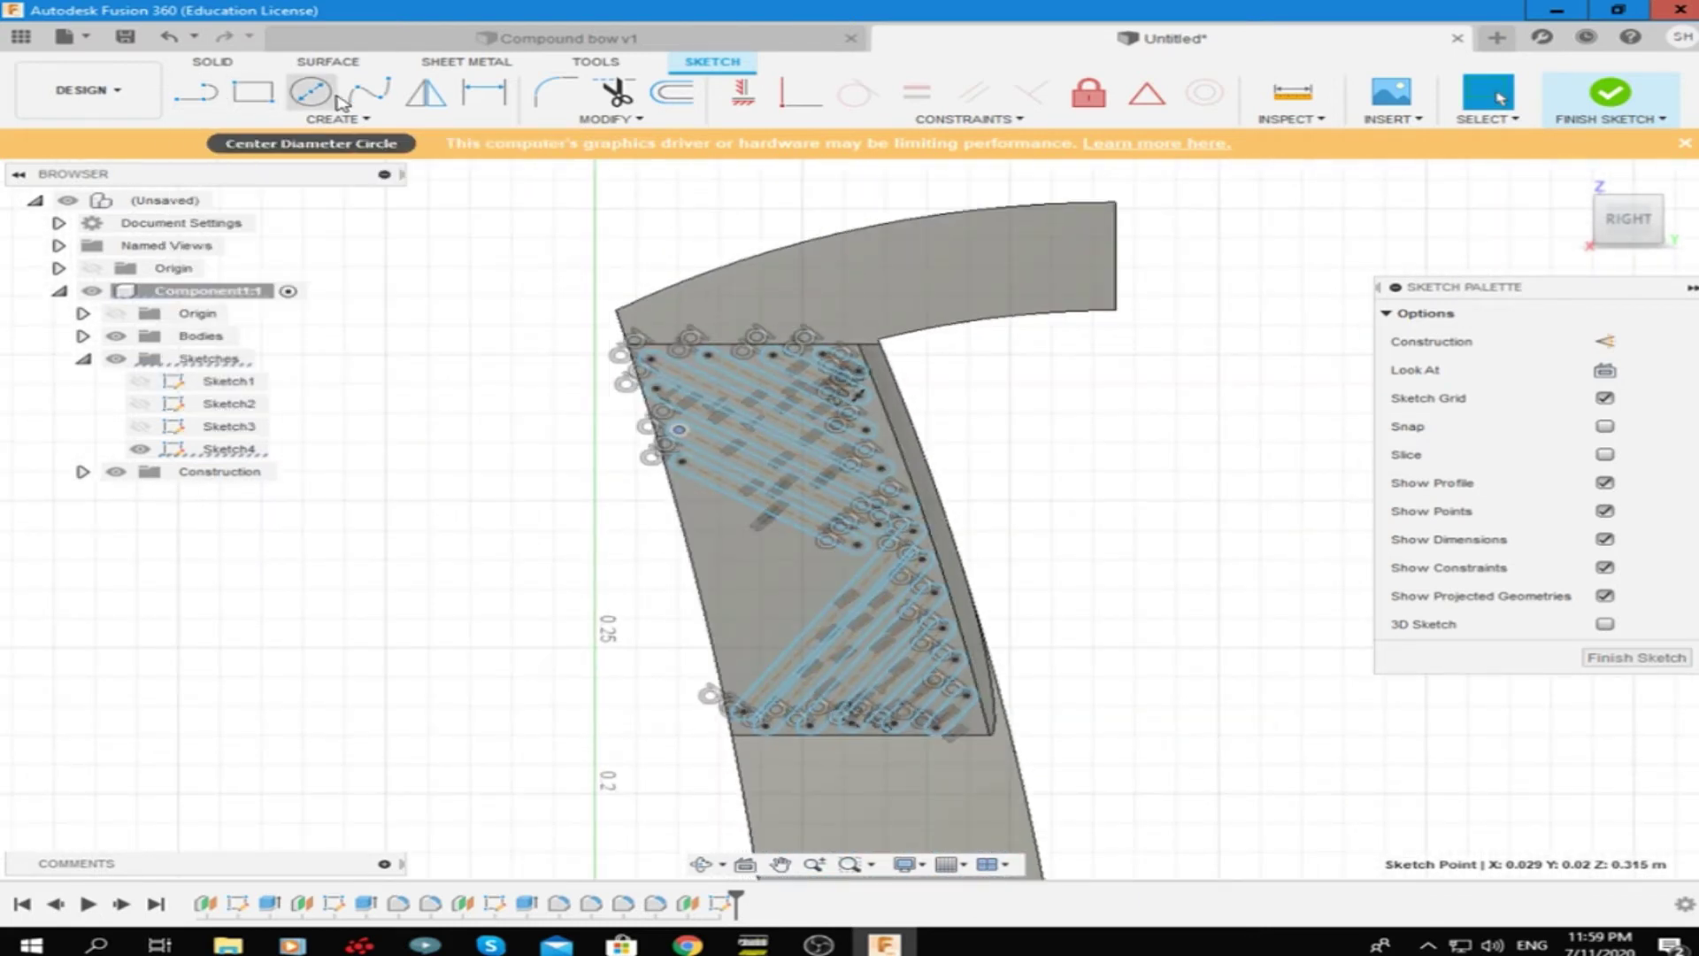
pyautogui.scroll(3, 807, 561)
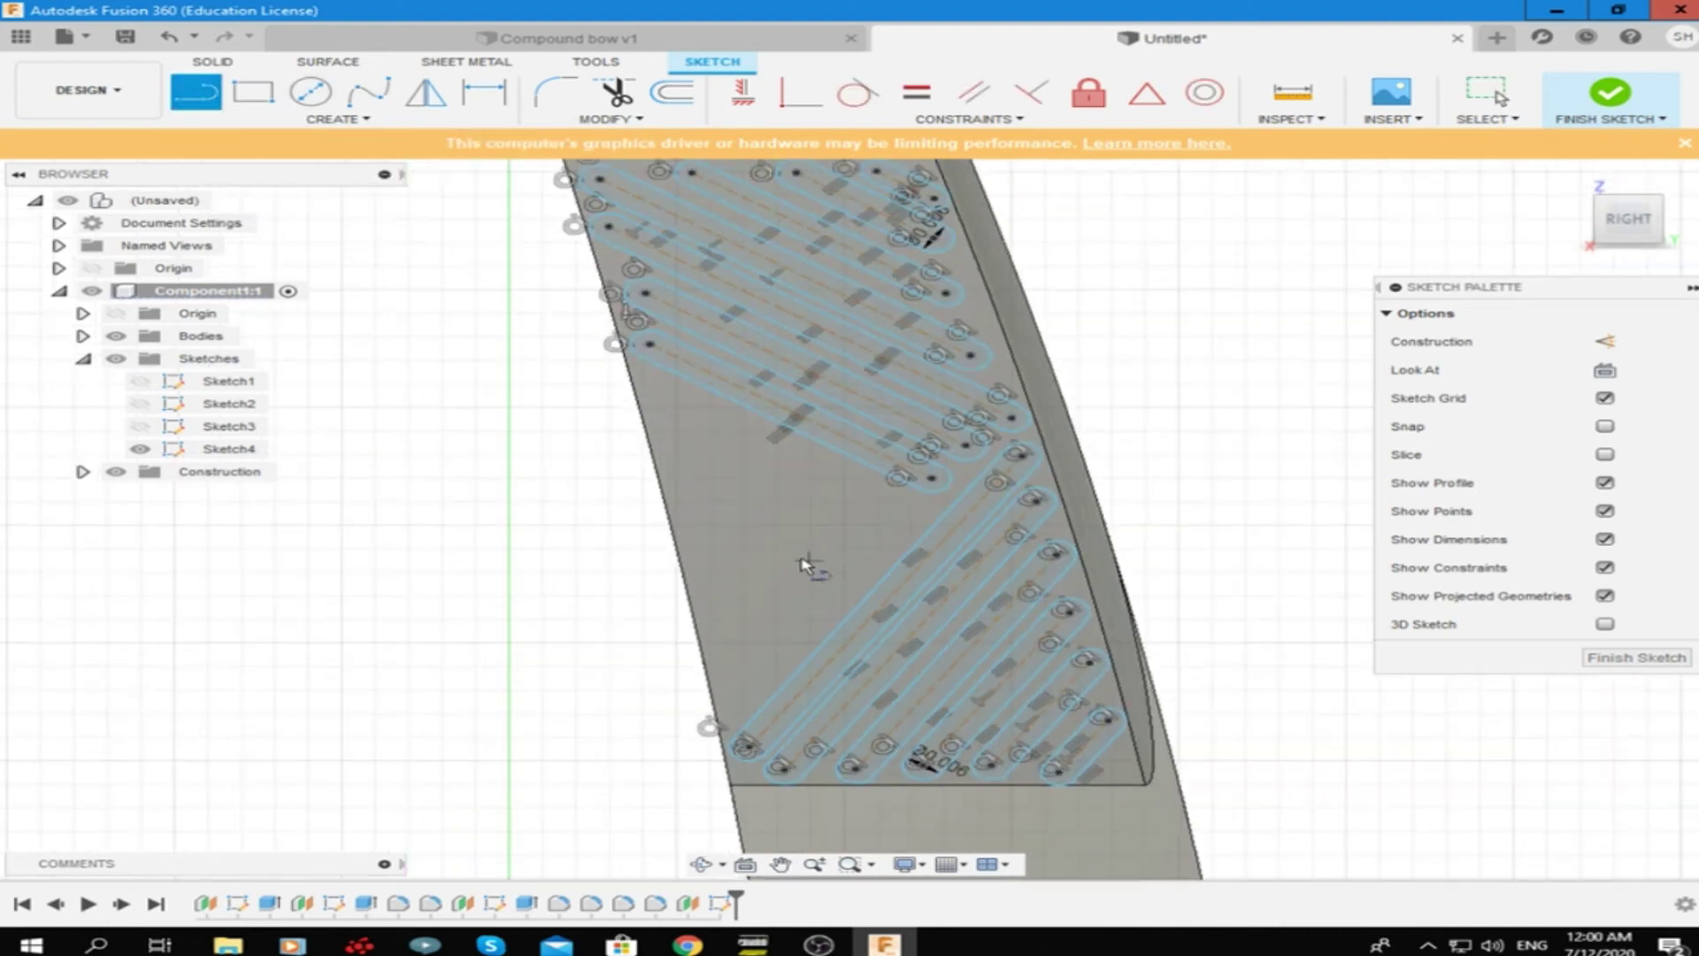
pyautogui.click(336, 119)
pyautogui.click(522, 290)
pyautogui.click(901, 507)
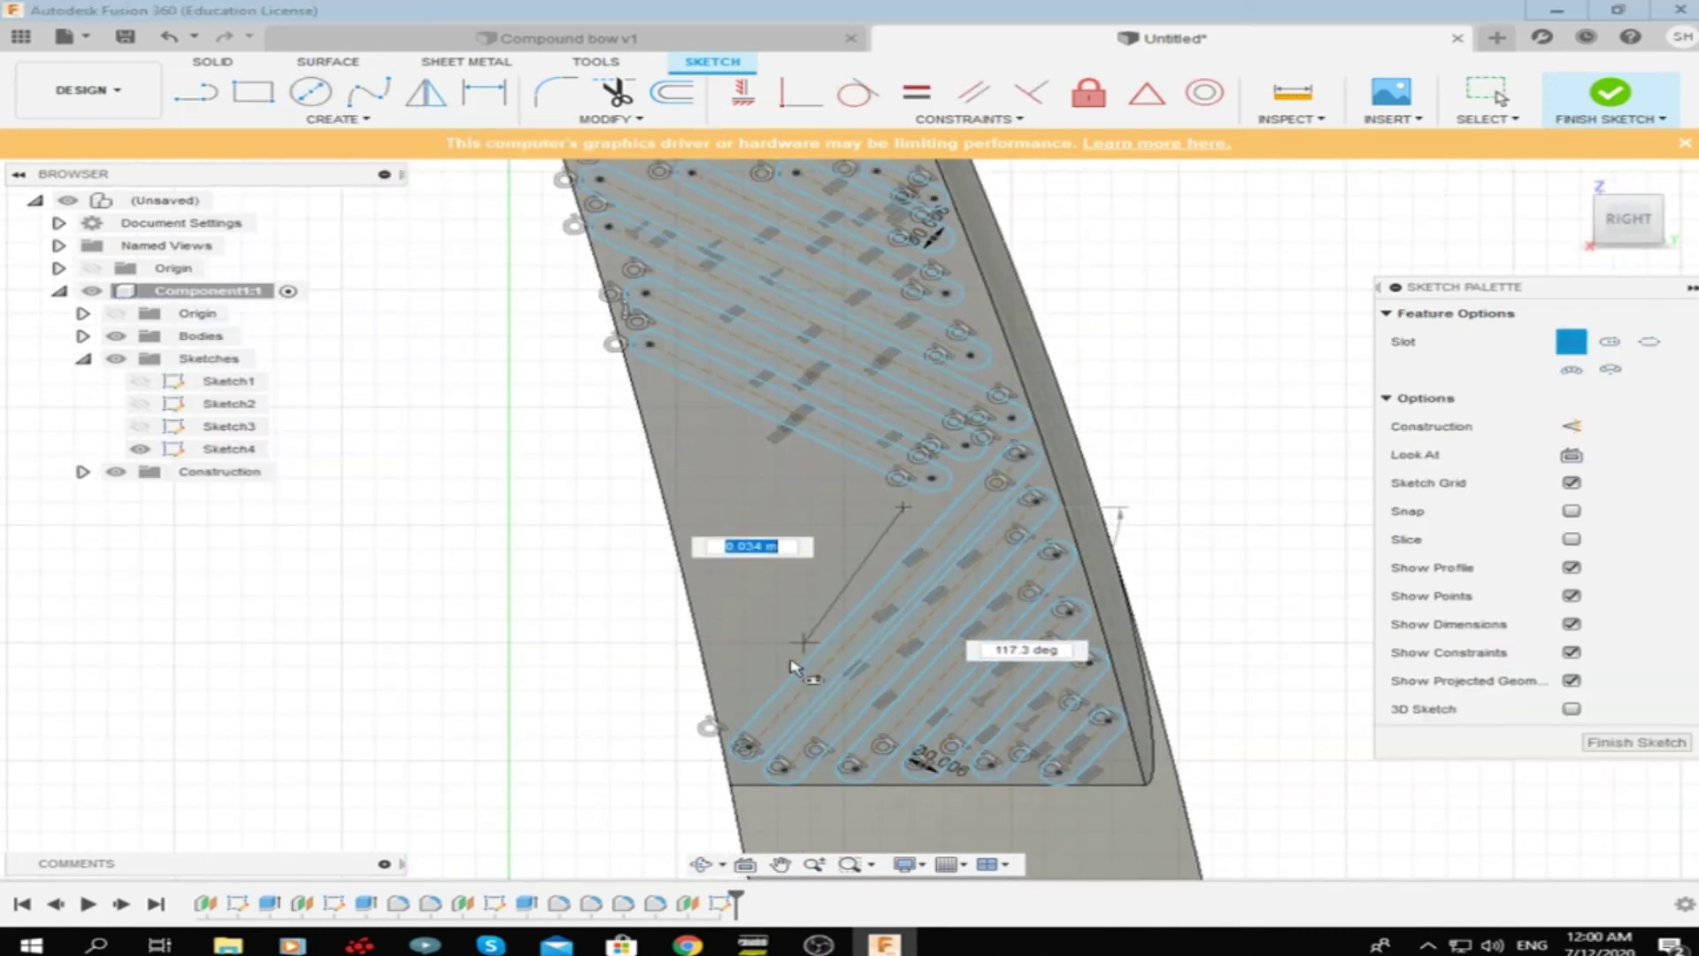
pyautogui.click(750, 708)
pyautogui.press('Escape')
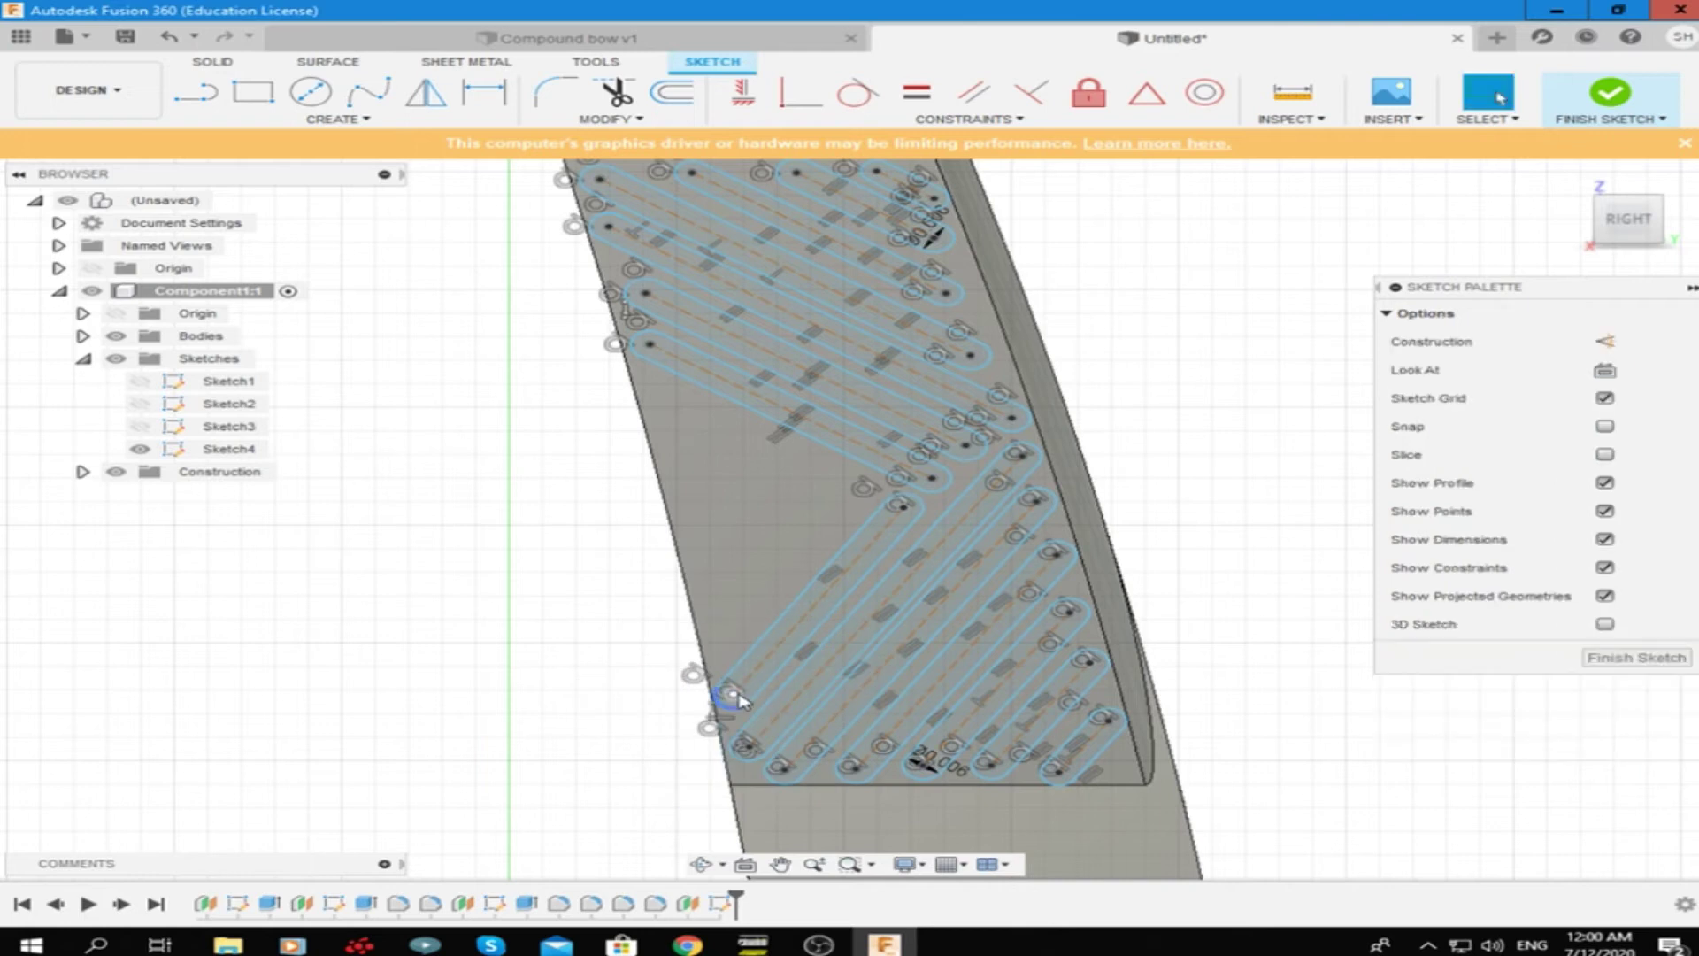
# Begin more center-to-center slots near the left edge, then cancel the unfinished one
pyautogui.click(332, 119)
pyautogui.click(530, 266)
pyautogui.click(858, 483)
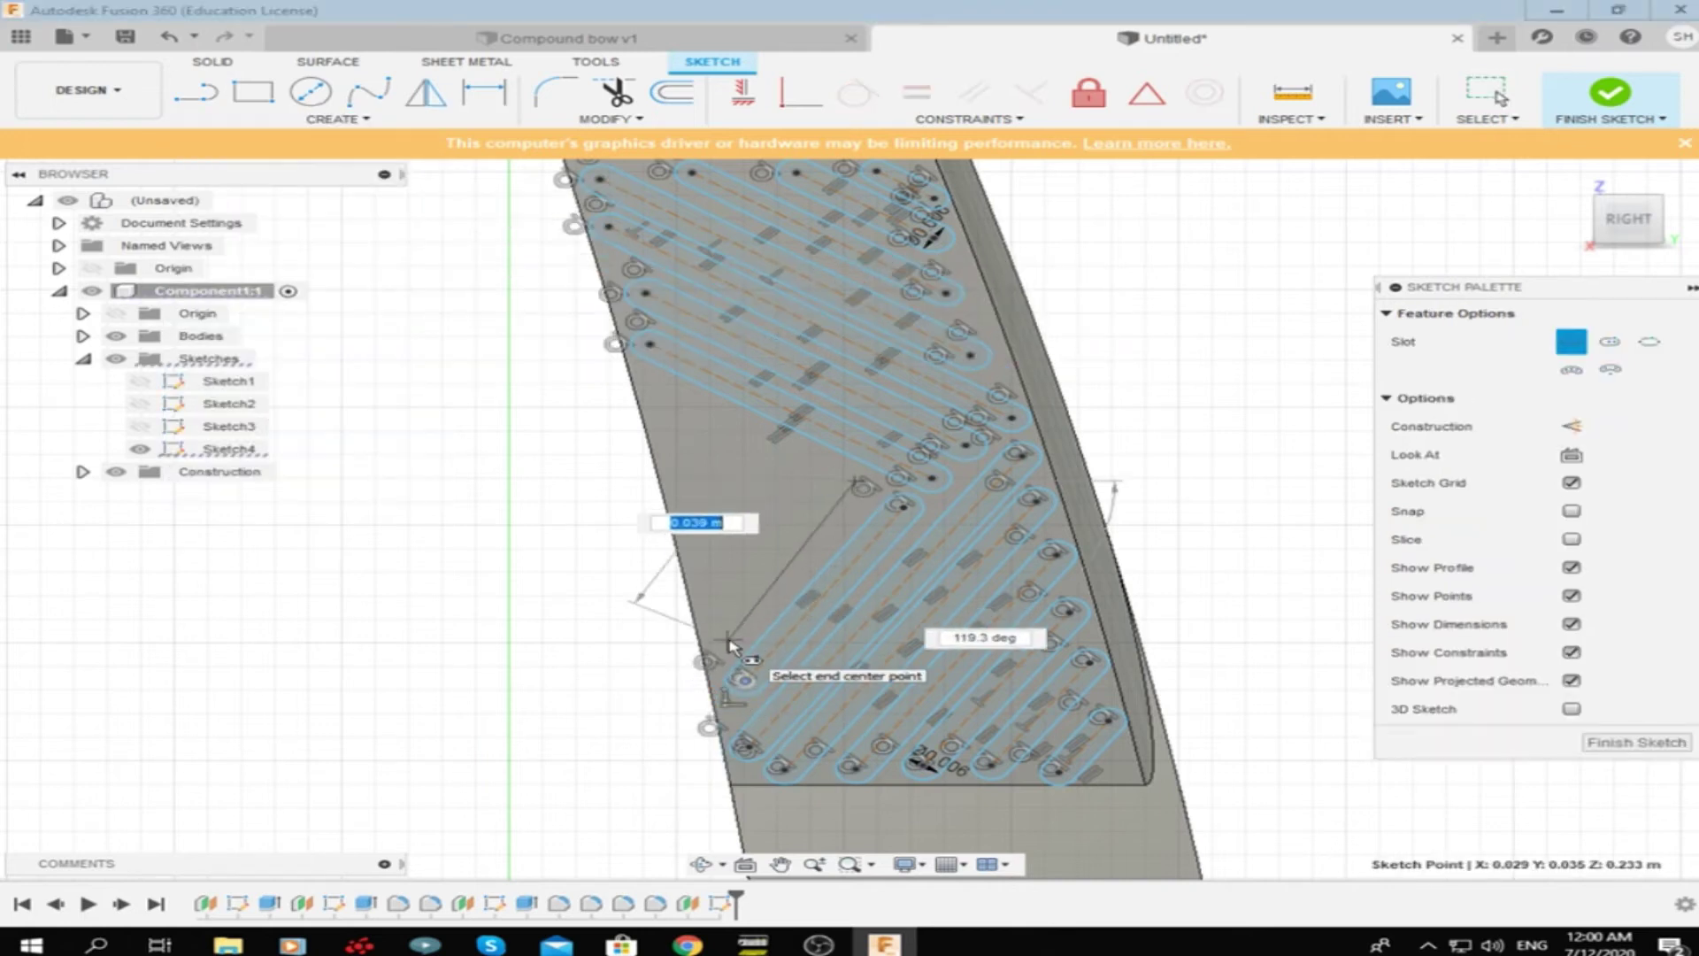
pyautogui.click(655, 388)
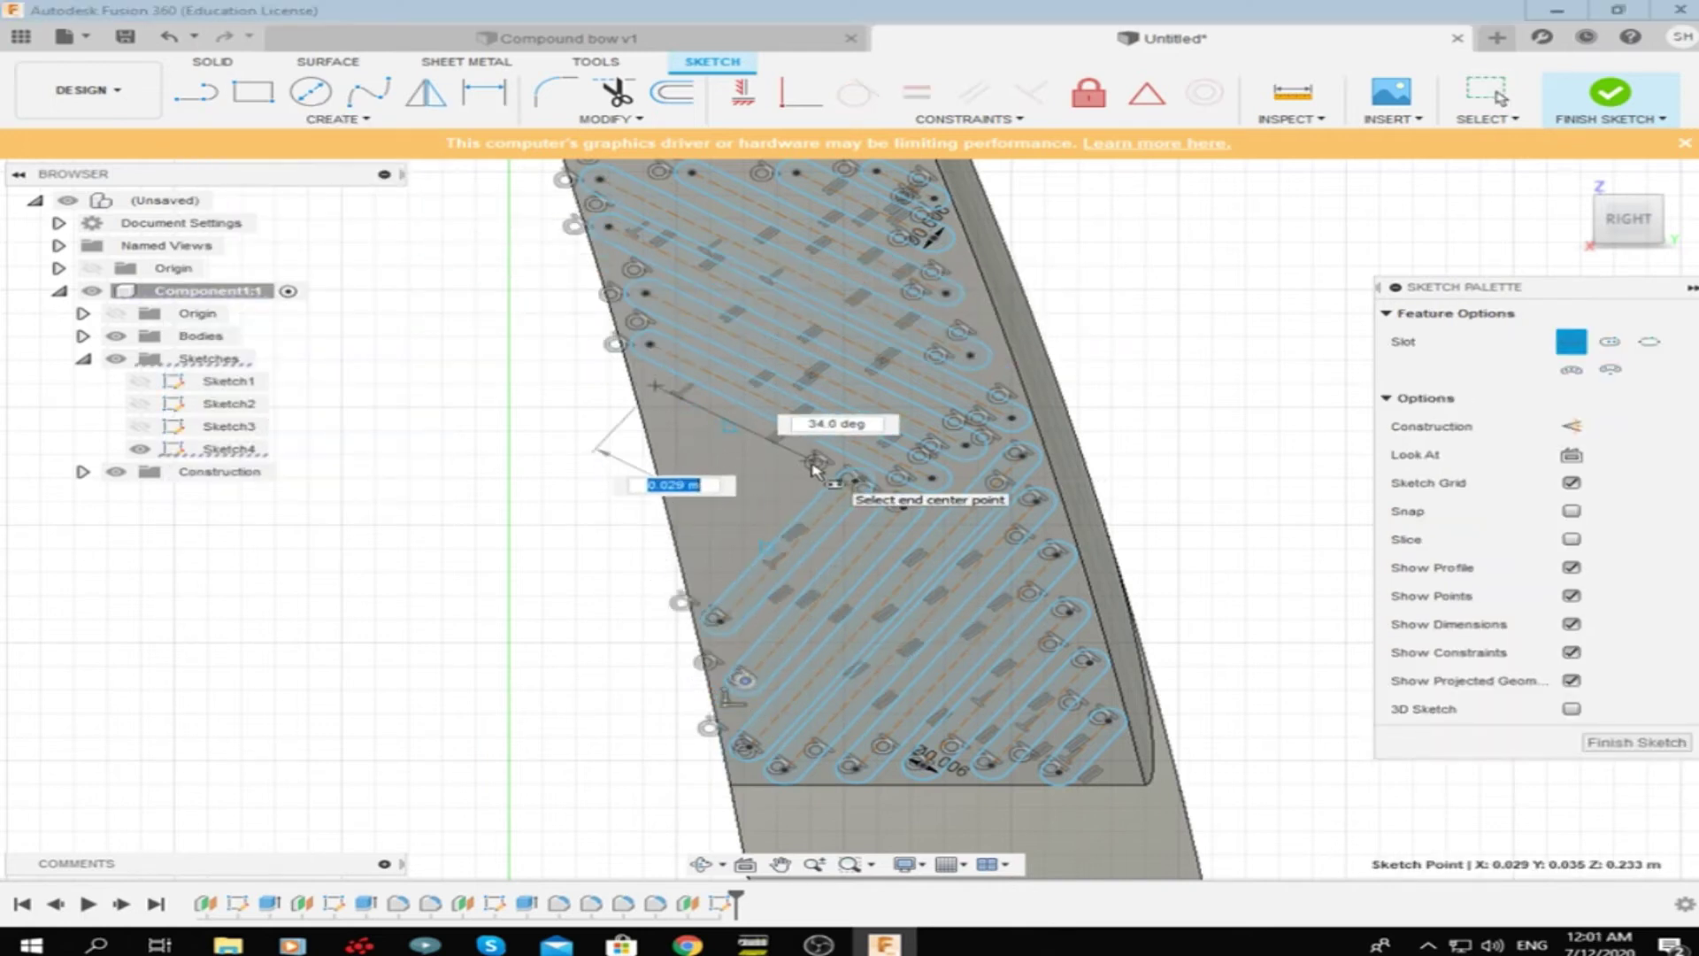
pyautogui.click(779, 488)
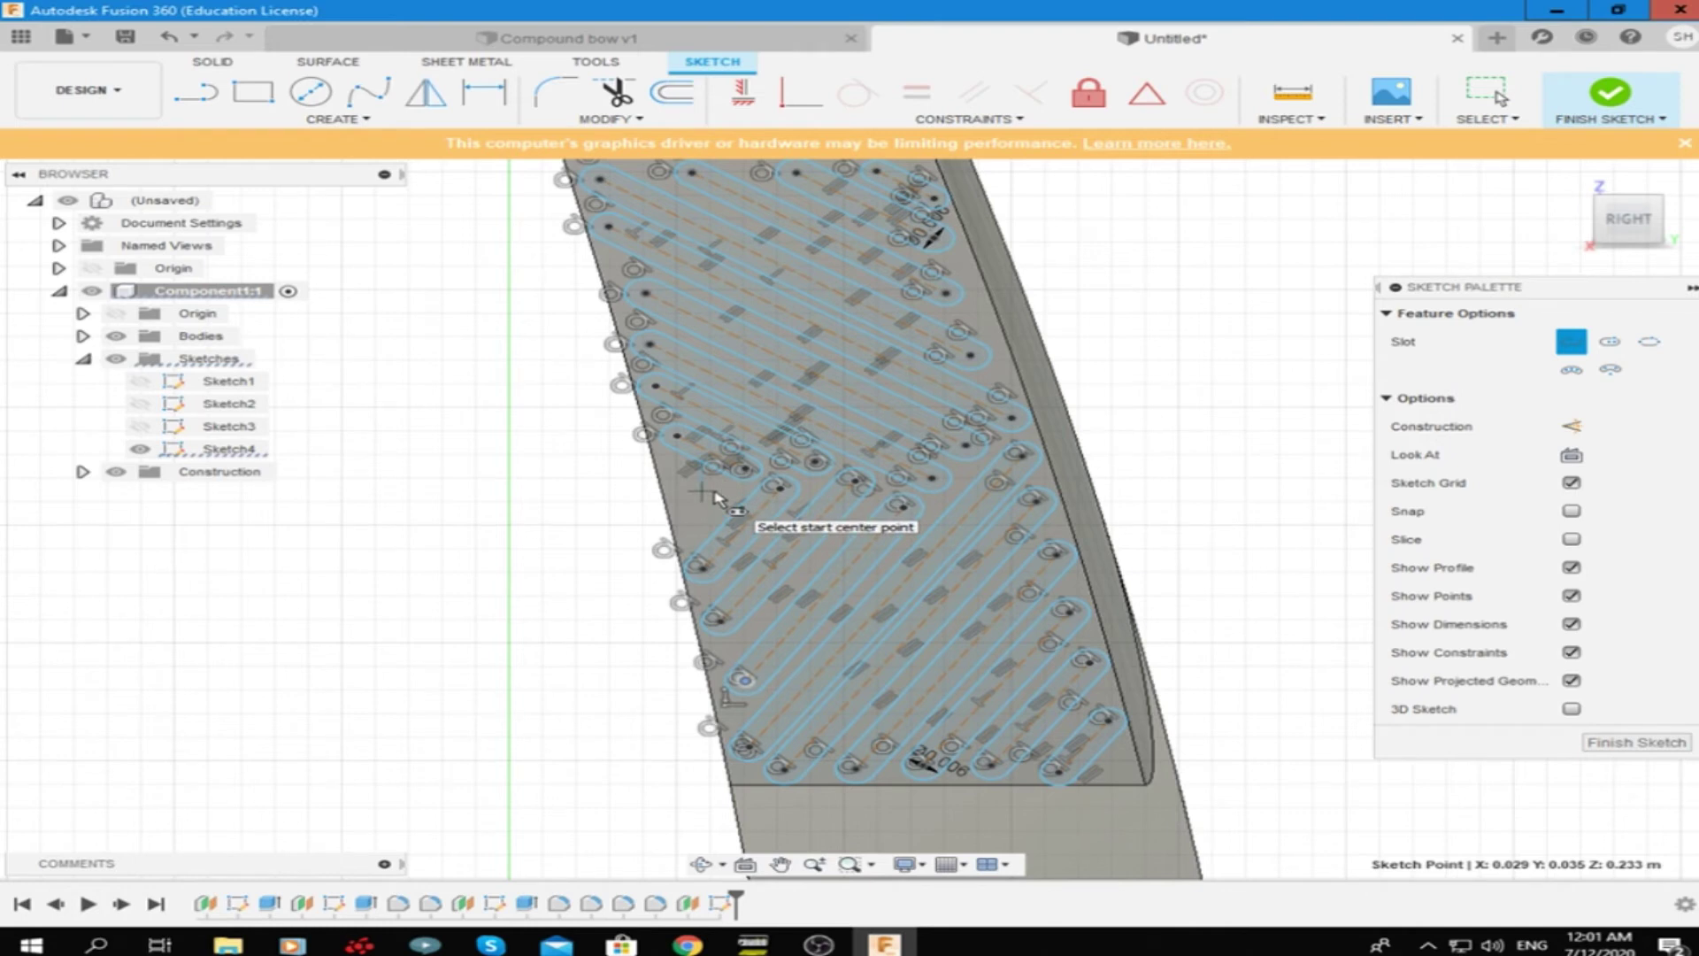
pyautogui.click(691, 518)
pyautogui.scroll(5, 698, 531)
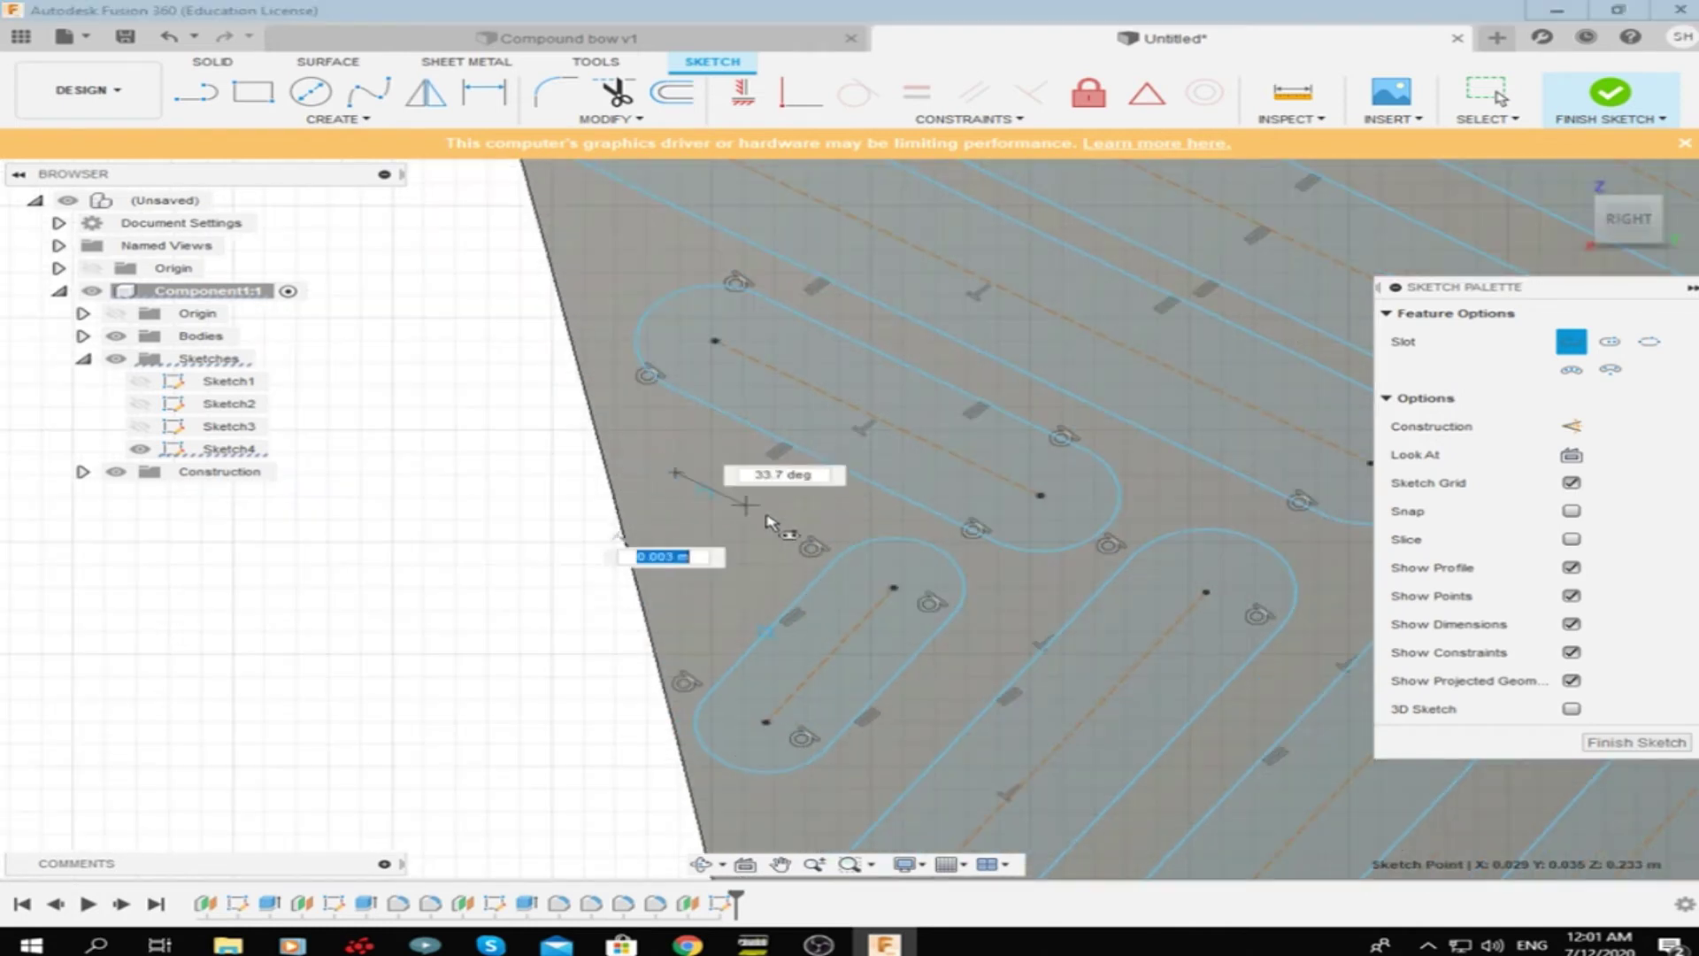
pyautogui.press('Escape')
pyautogui.scroll(-3, 808, 505)
pyautogui.scroll(-6, 943, 566)
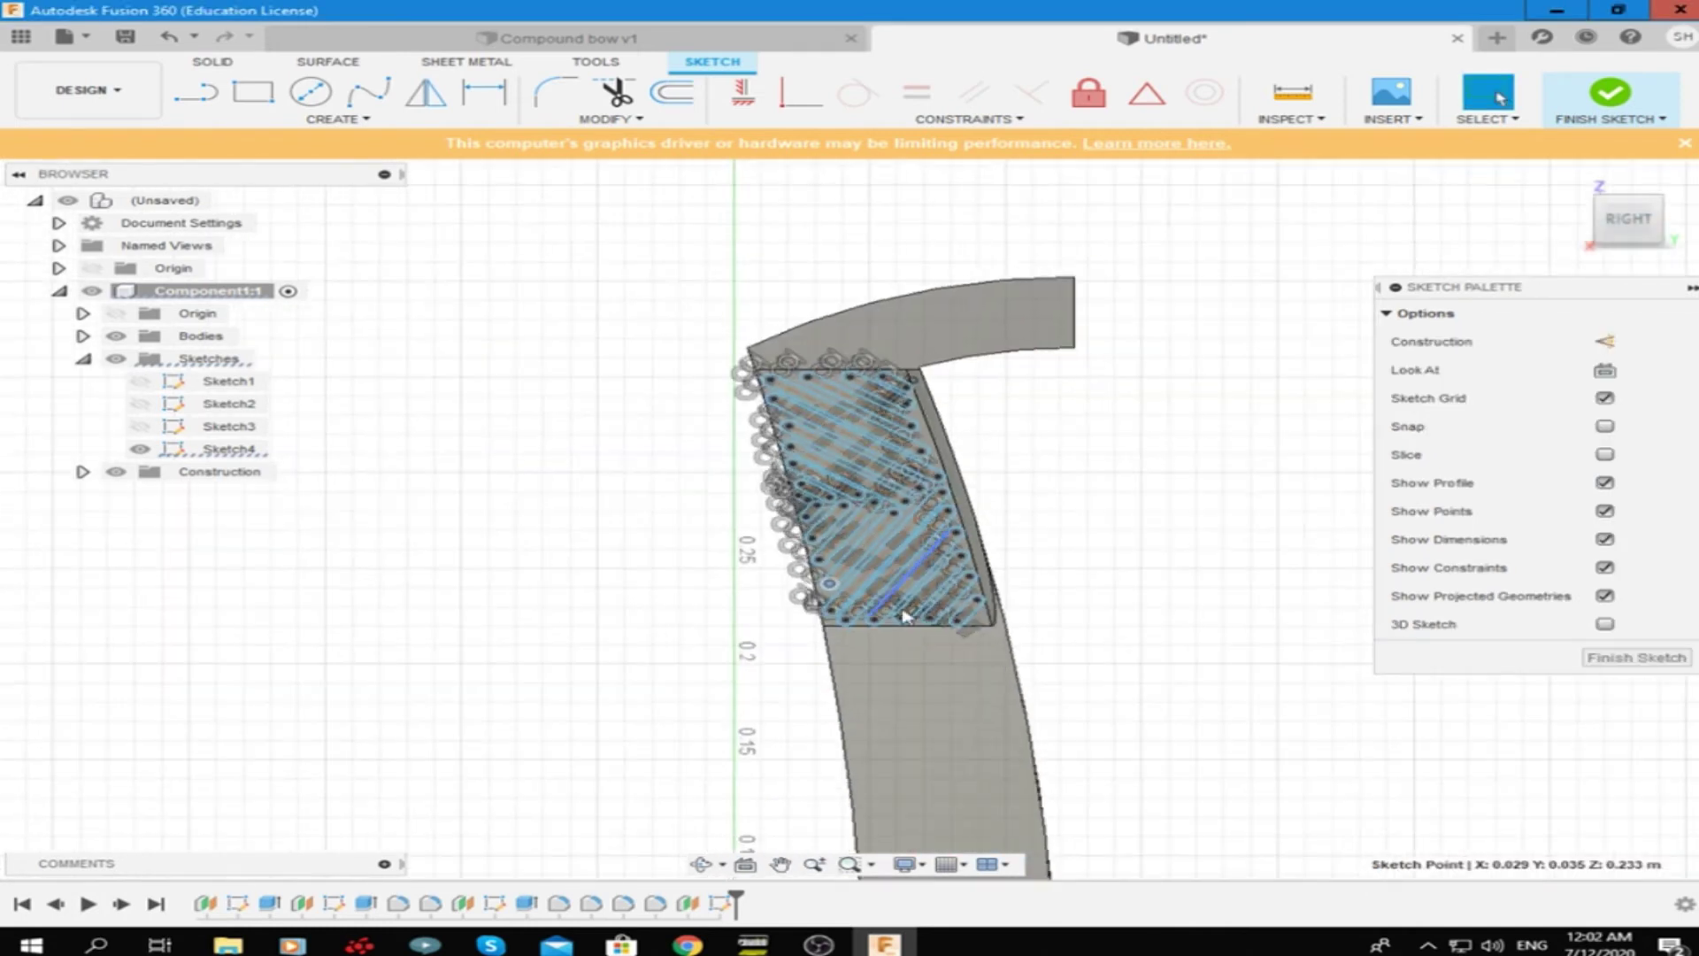
# Select all the slot geometry, copy it, and paste it into Sketch4
pyautogui.scroll(5, 943, 566)
pyautogui.moveTo(973, 602); pyautogui.dragTo(672, 177)
pyautogui.rightClick(871, 467)
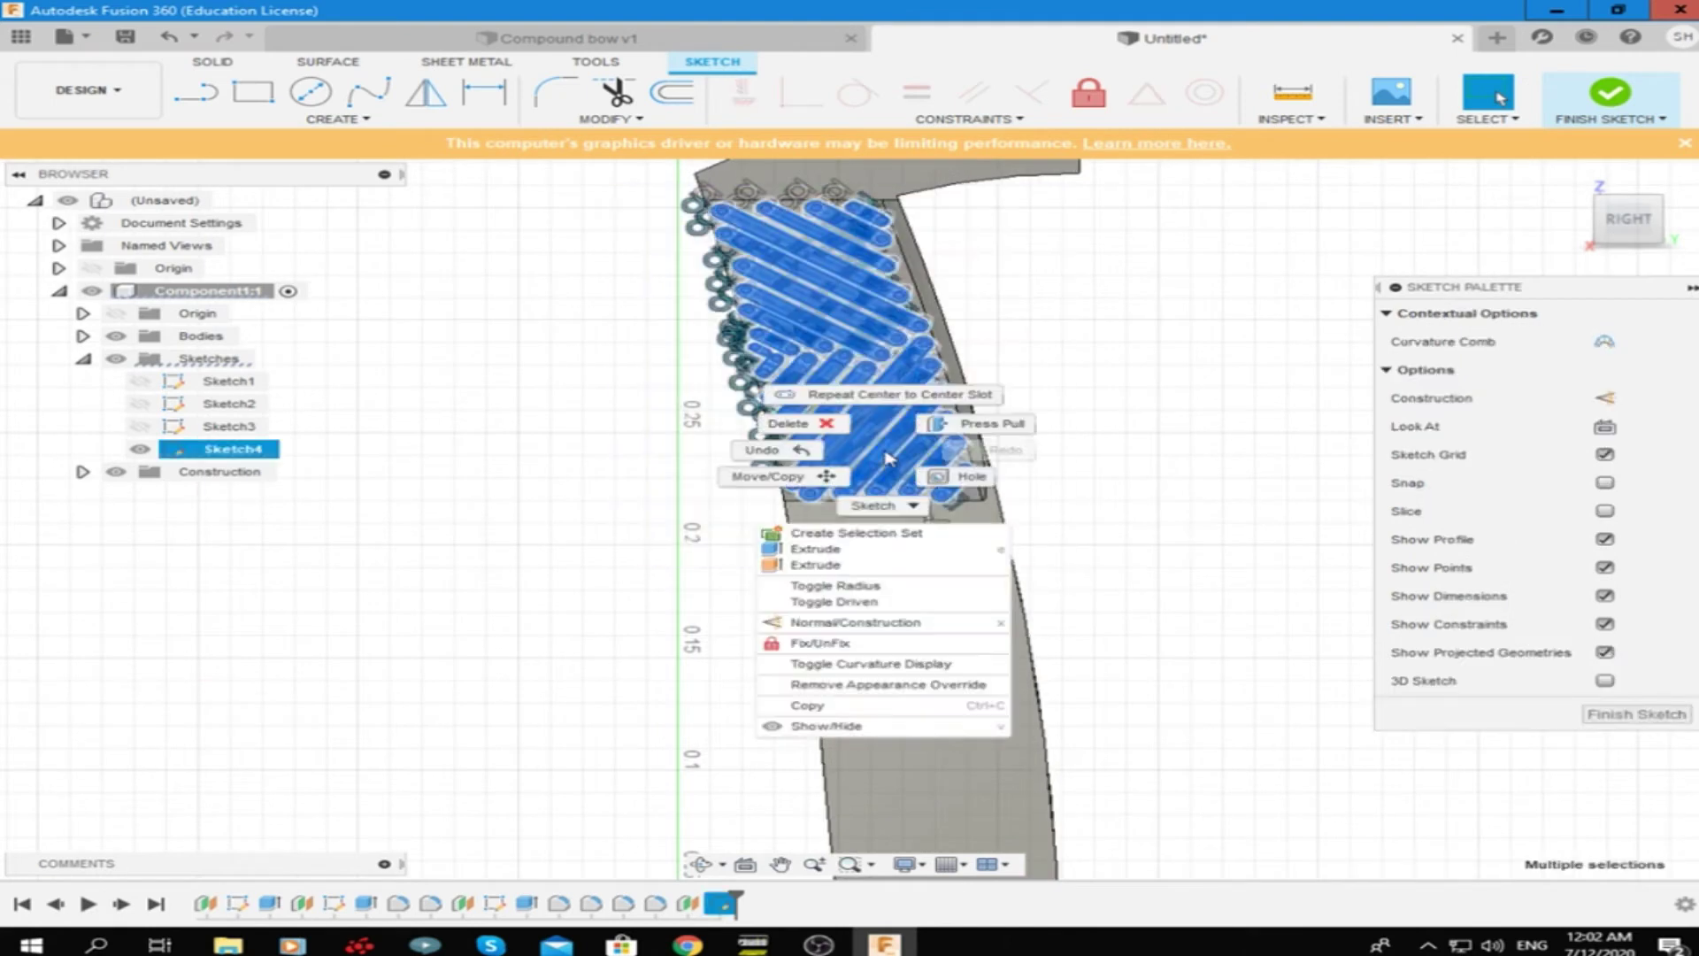
pyautogui.click(904, 643)
pyautogui.rightClick(904, 644)
pyautogui.press('Escape')
pyautogui.rightClick(929, 759)
pyautogui.press('Escape')
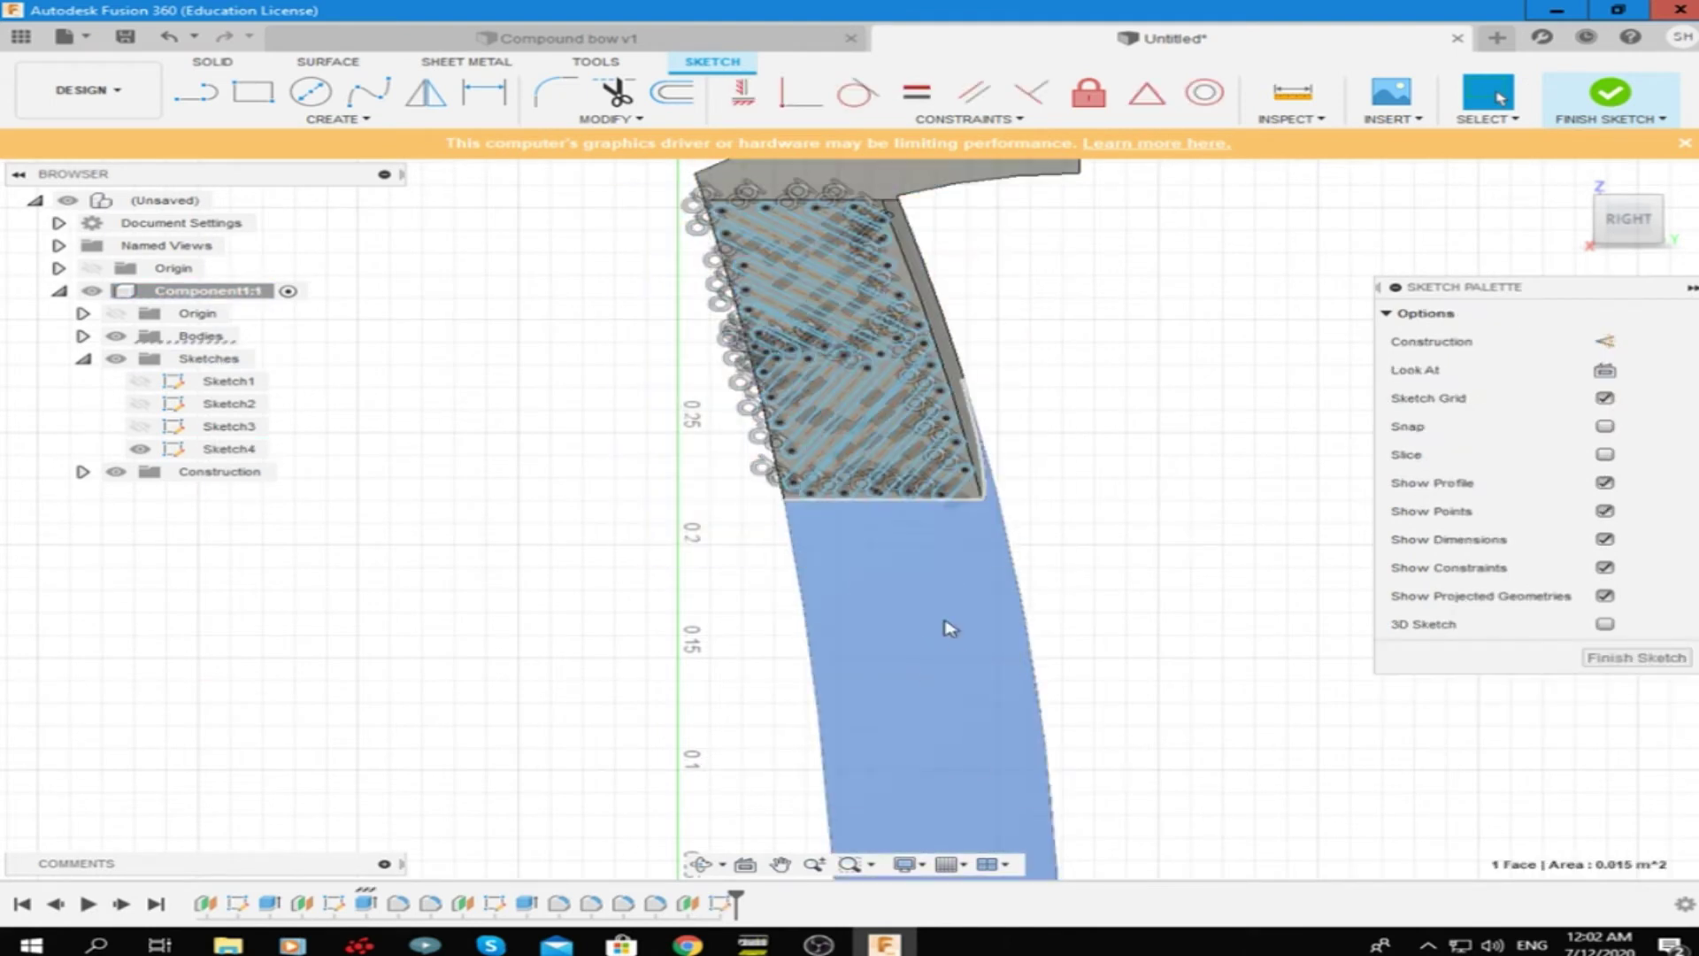
pyautogui.click(231, 448)
pyautogui.rightClick(232, 448)
pyautogui.click(320, 533)
# Move the pasted slots down the limb, offset -0.013 m by 0.028 m, and confirm
pyautogui.moveTo(863, 460); pyautogui.dragTo(920, 680)
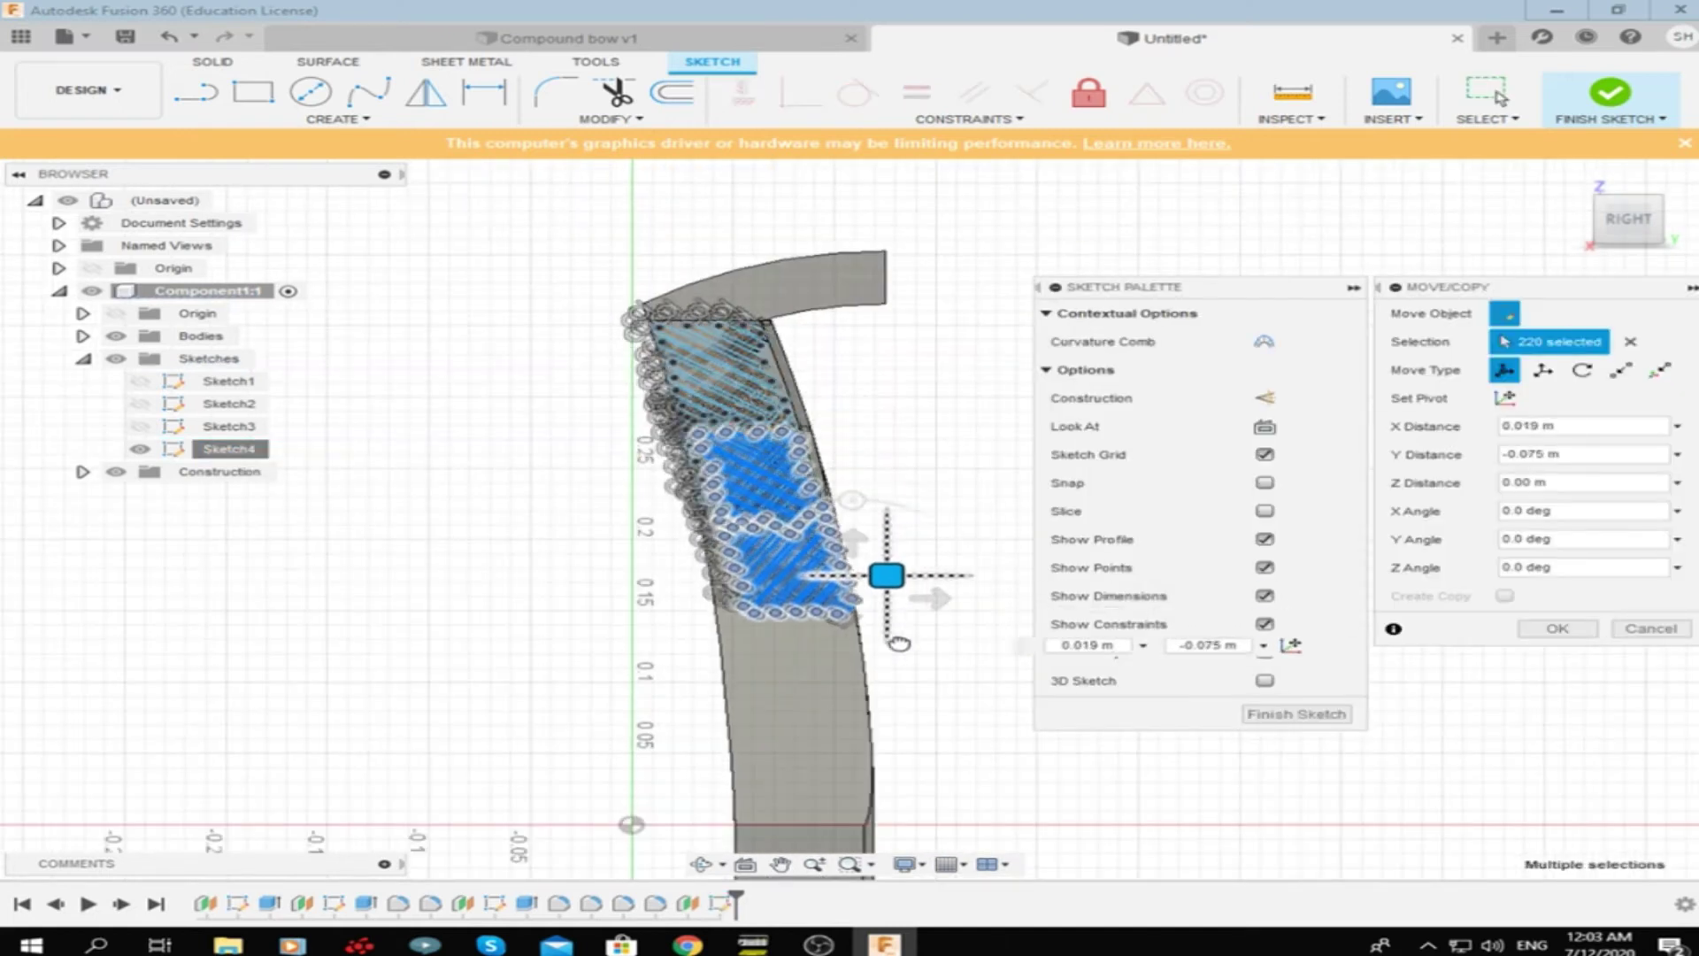
pyautogui.scroll(5, 920, 678)
pyautogui.moveTo(925, 775); pyautogui.dragTo(919, 831)
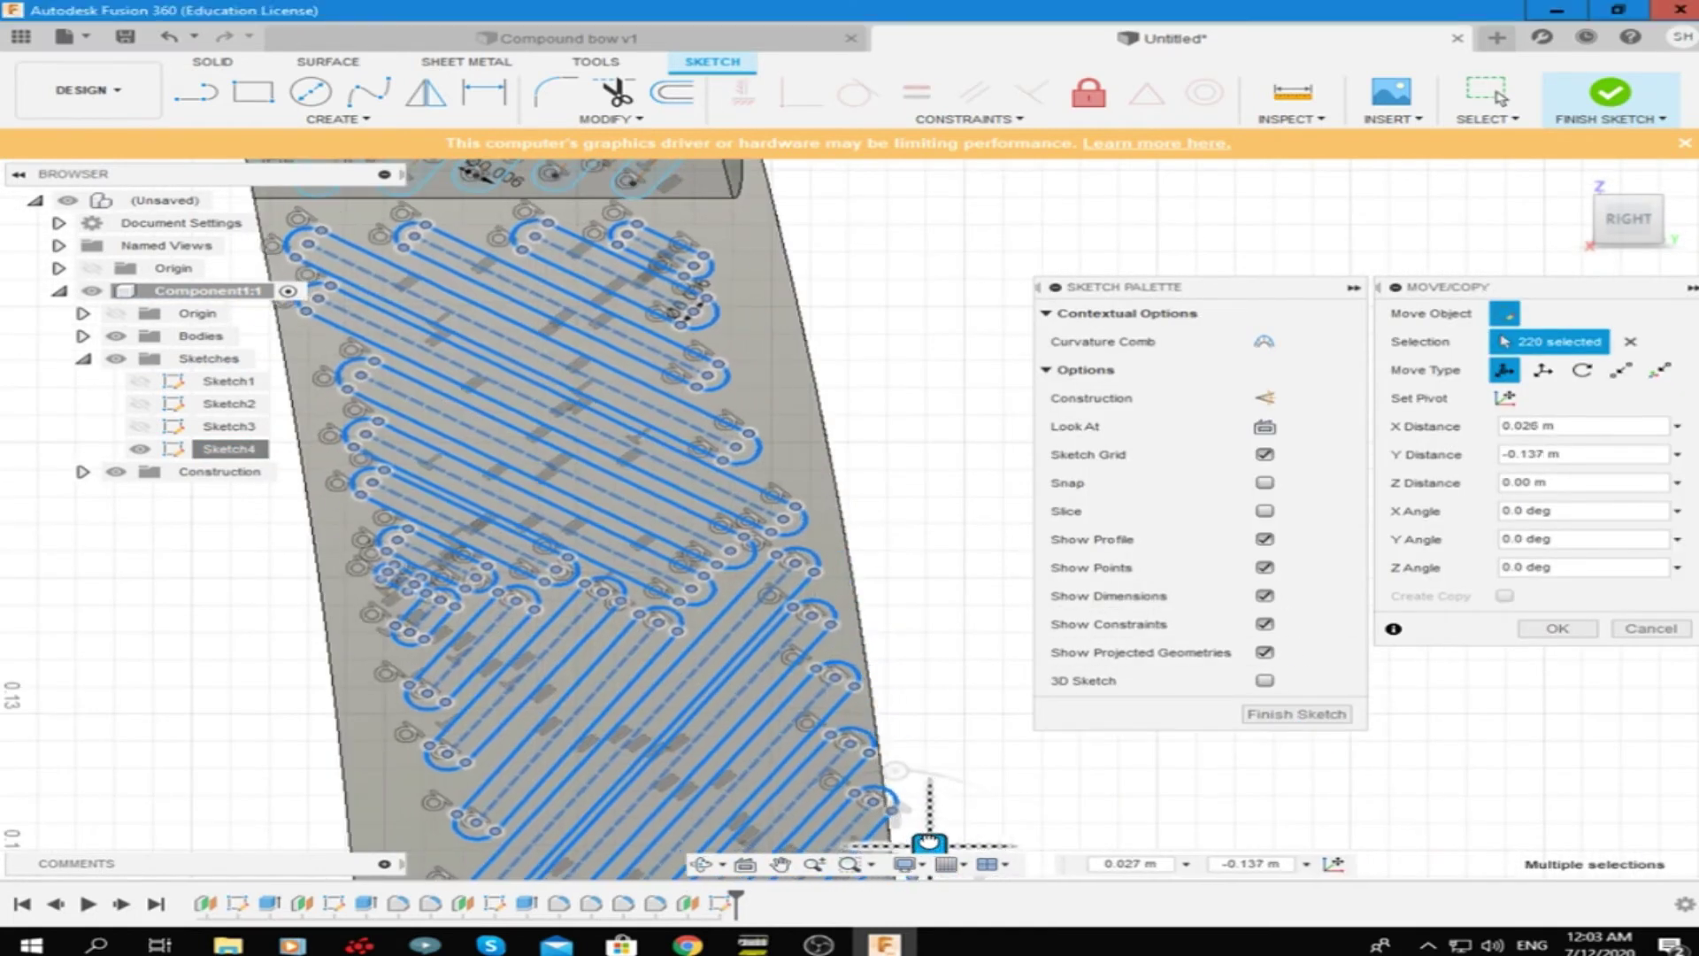
pyautogui.scroll(-3, 918, 832)
pyautogui.moveTo(779, 739); pyautogui.dragTo(783, 758)
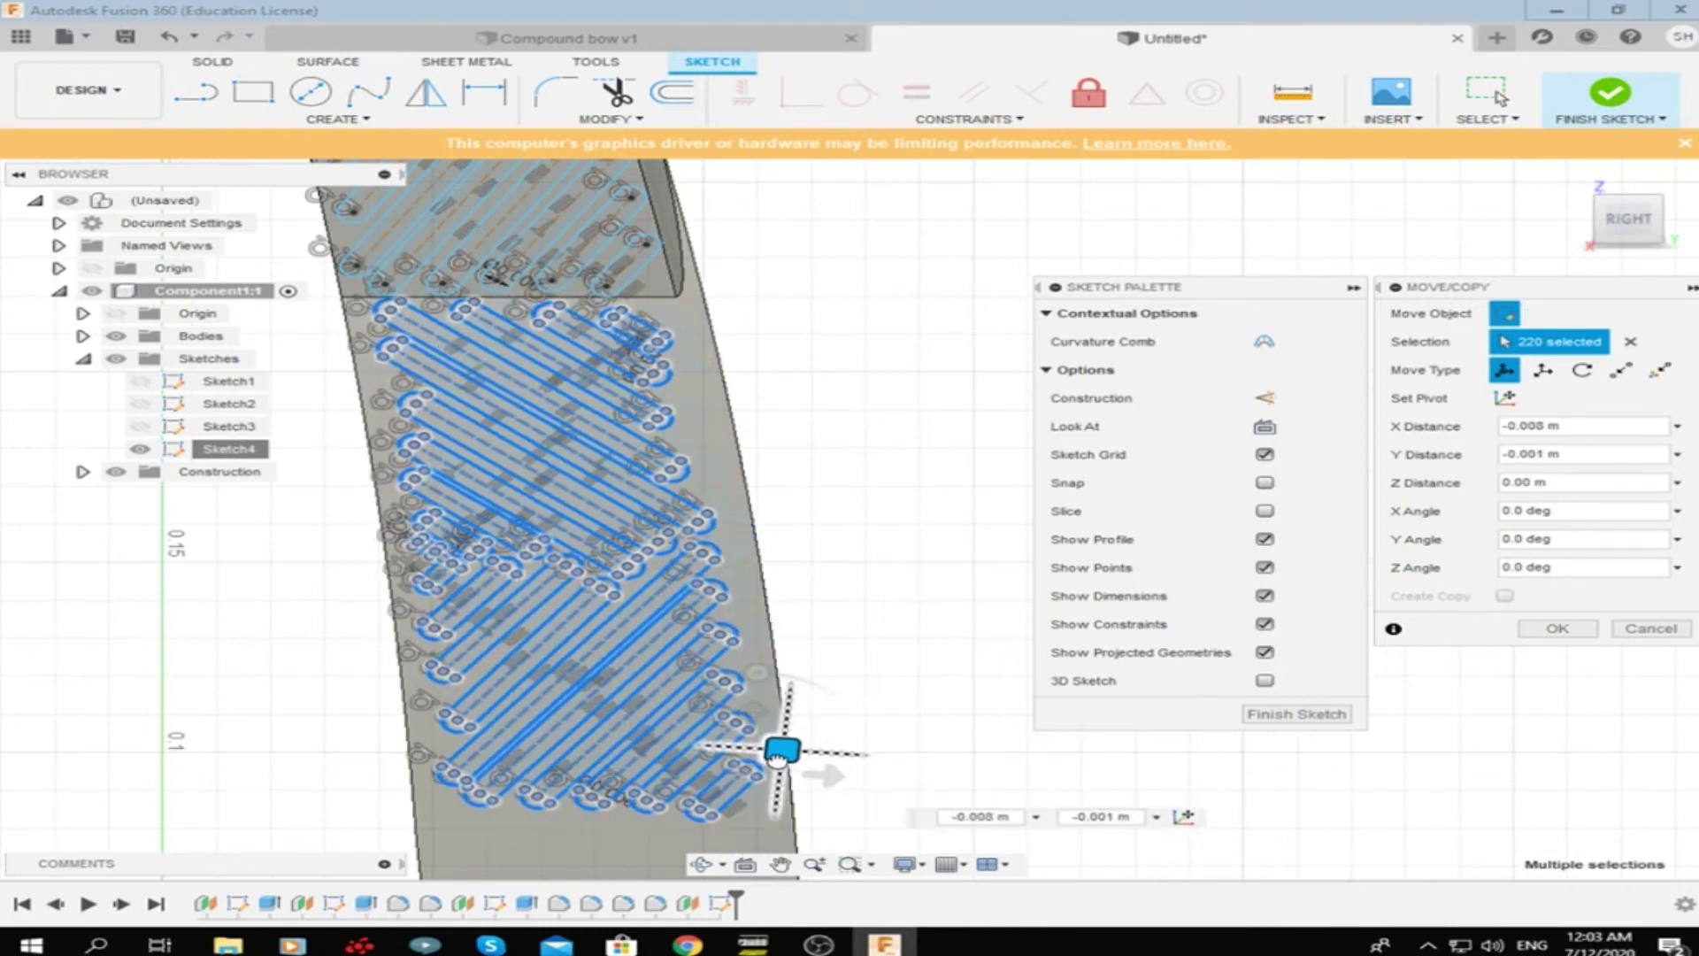
pyautogui.scroll(-5, 768, 573)
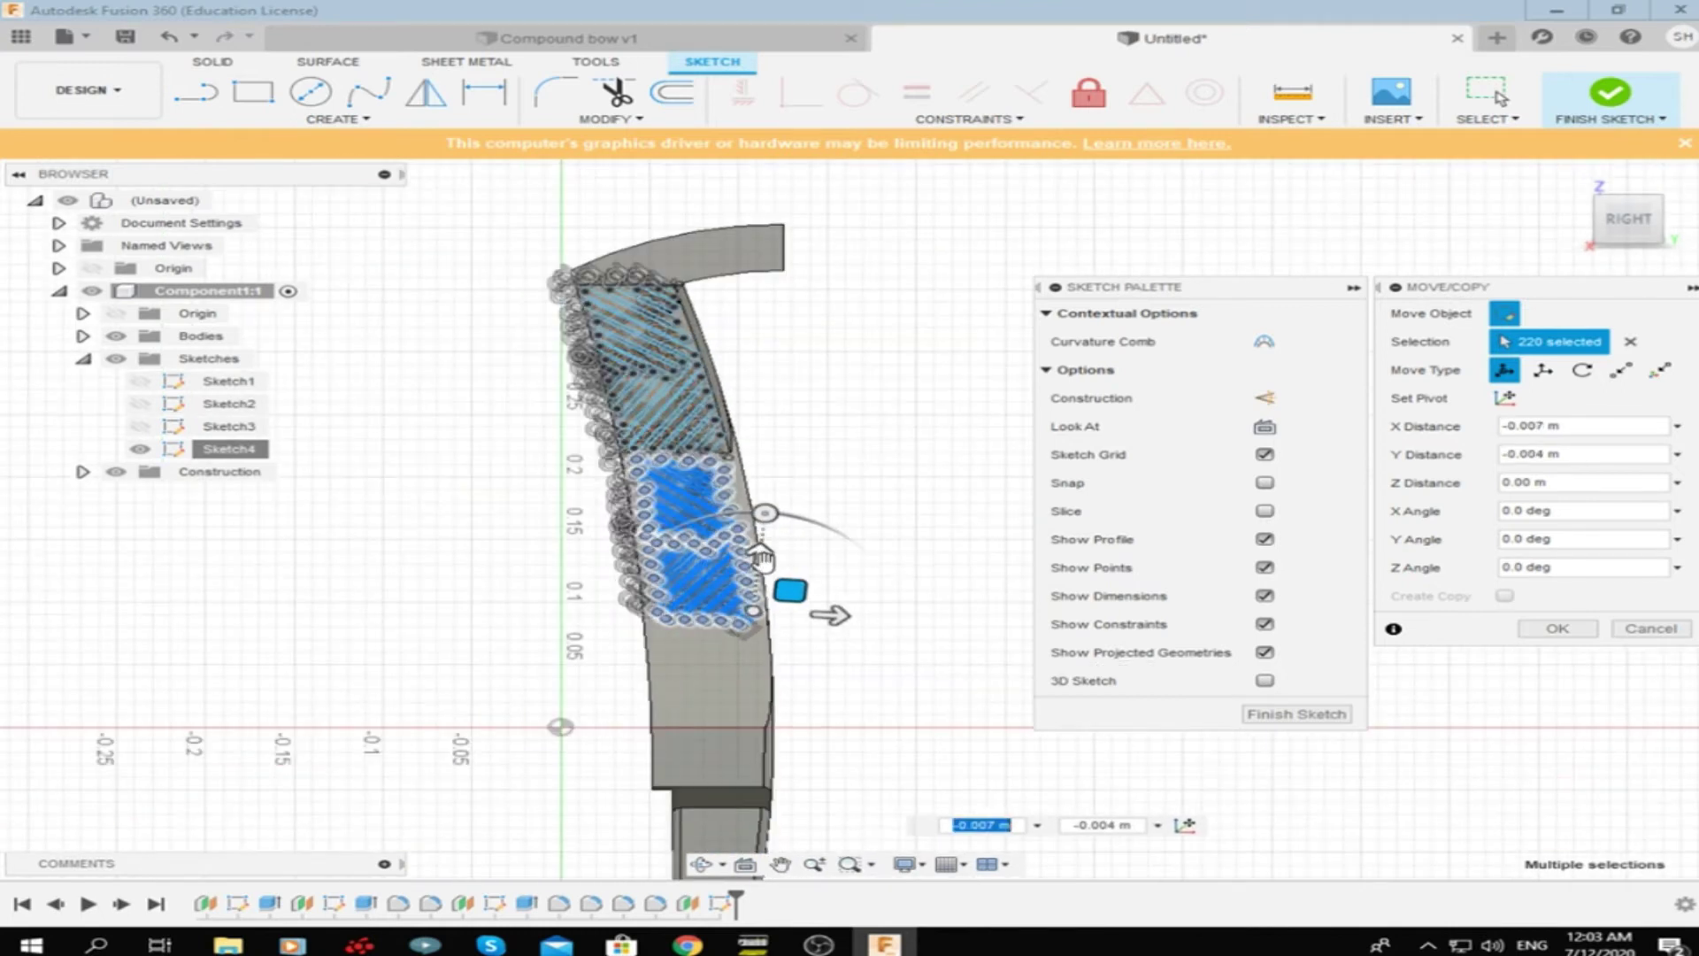
pyautogui.moveTo(1664, 232); pyautogui.dragTo(1647, 248)
pyautogui.click(1628, 218)
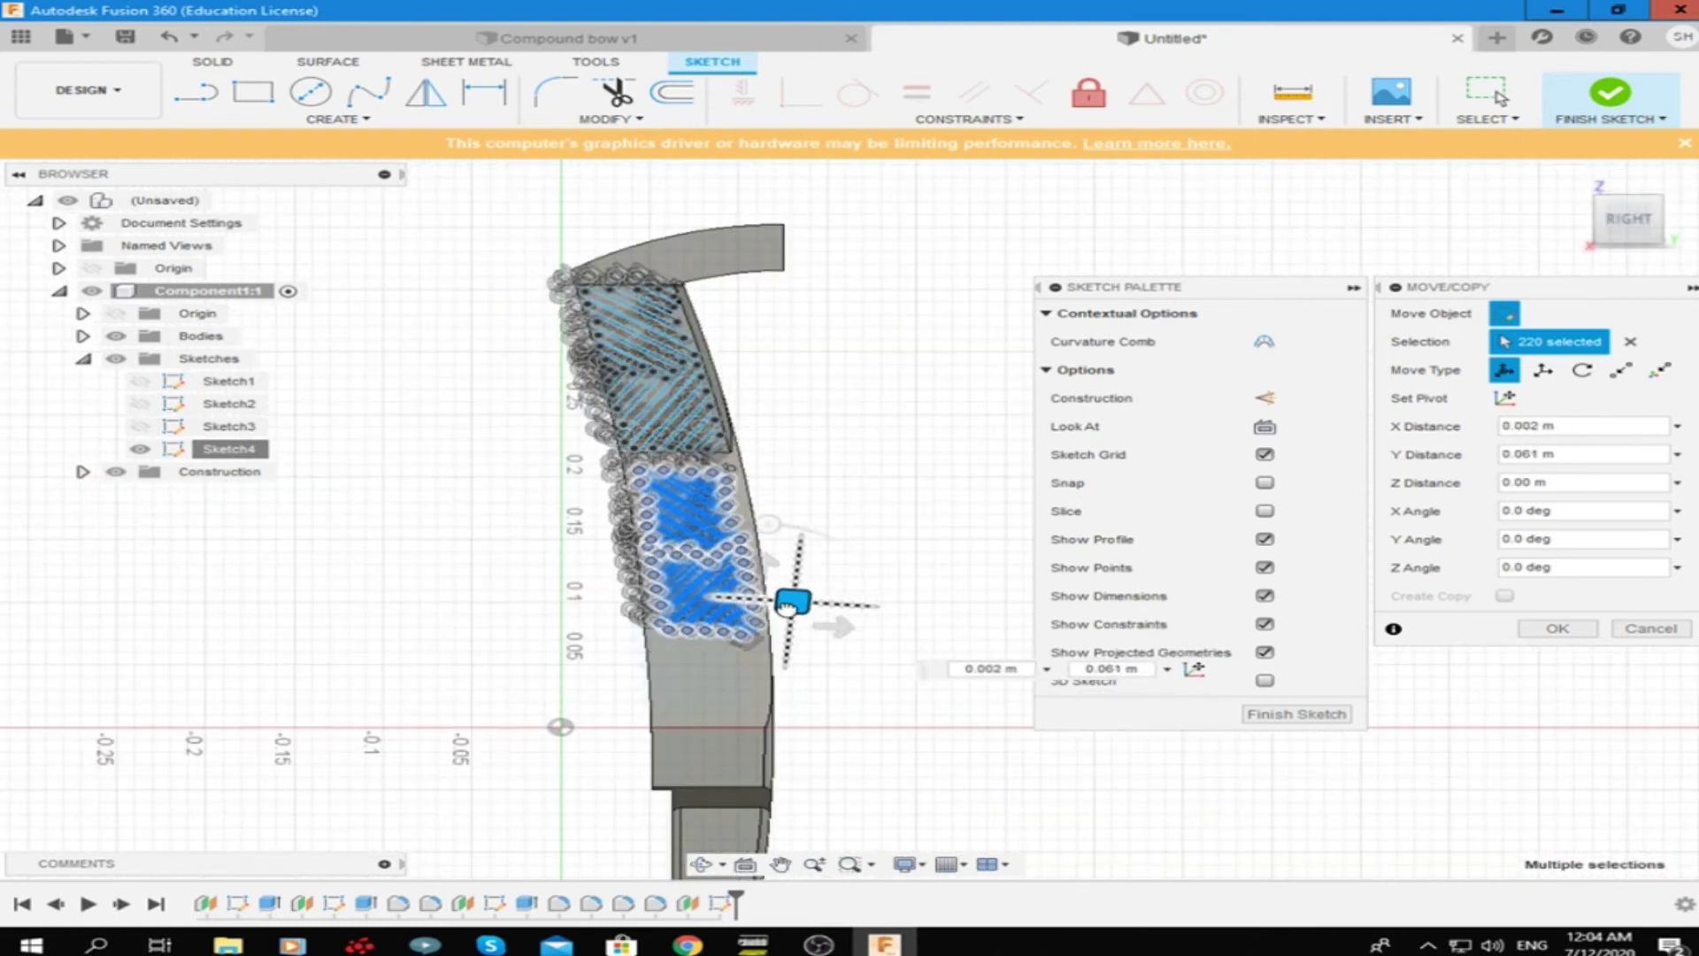
pyautogui.scroll(5, 786, 606)
pyautogui.scroll(-3, 752, 619)
pyautogui.scroll(2, 697, 398)
pyautogui.scroll(-2, 697, 399)
pyautogui.scroll(2, 672, 460)
pyautogui.scroll(3, 664, 477)
pyautogui.scroll(2, 662, 483)
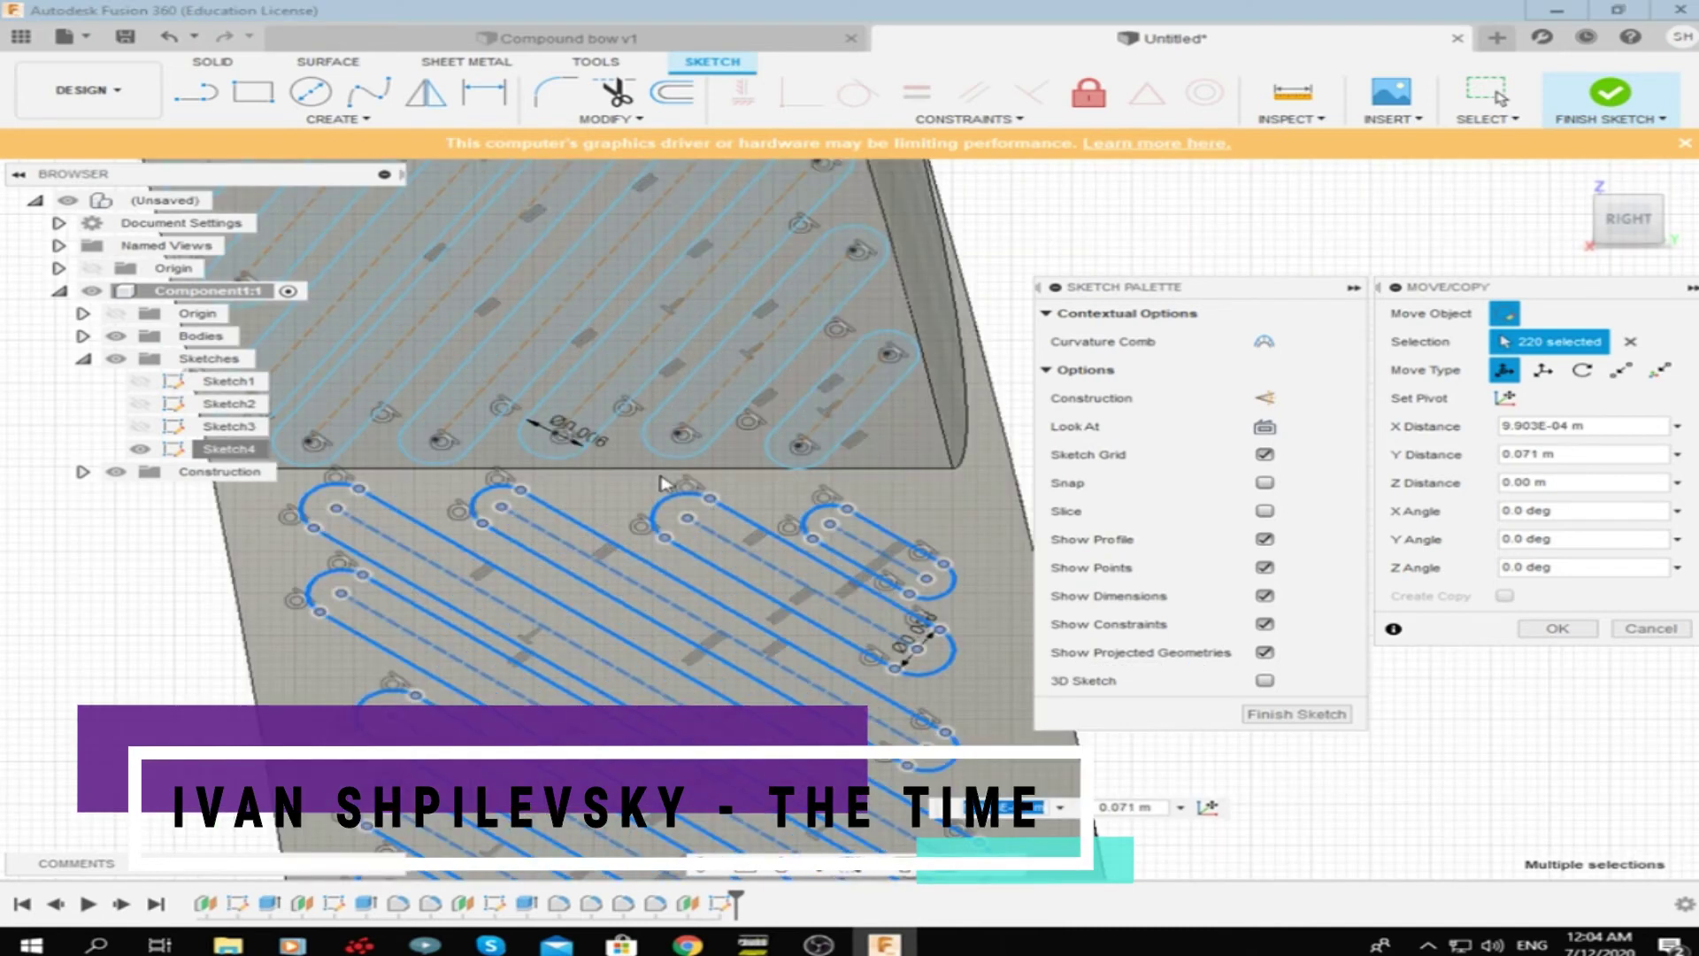
pyautogui.scroll(-5, 661, 483)
pyautogui.press('Return')
# Reselect the pasted slots and rotate them to a -35° Z angle
pyautogui.rightClick(213, 449)
pyautogui.click(692, 629)
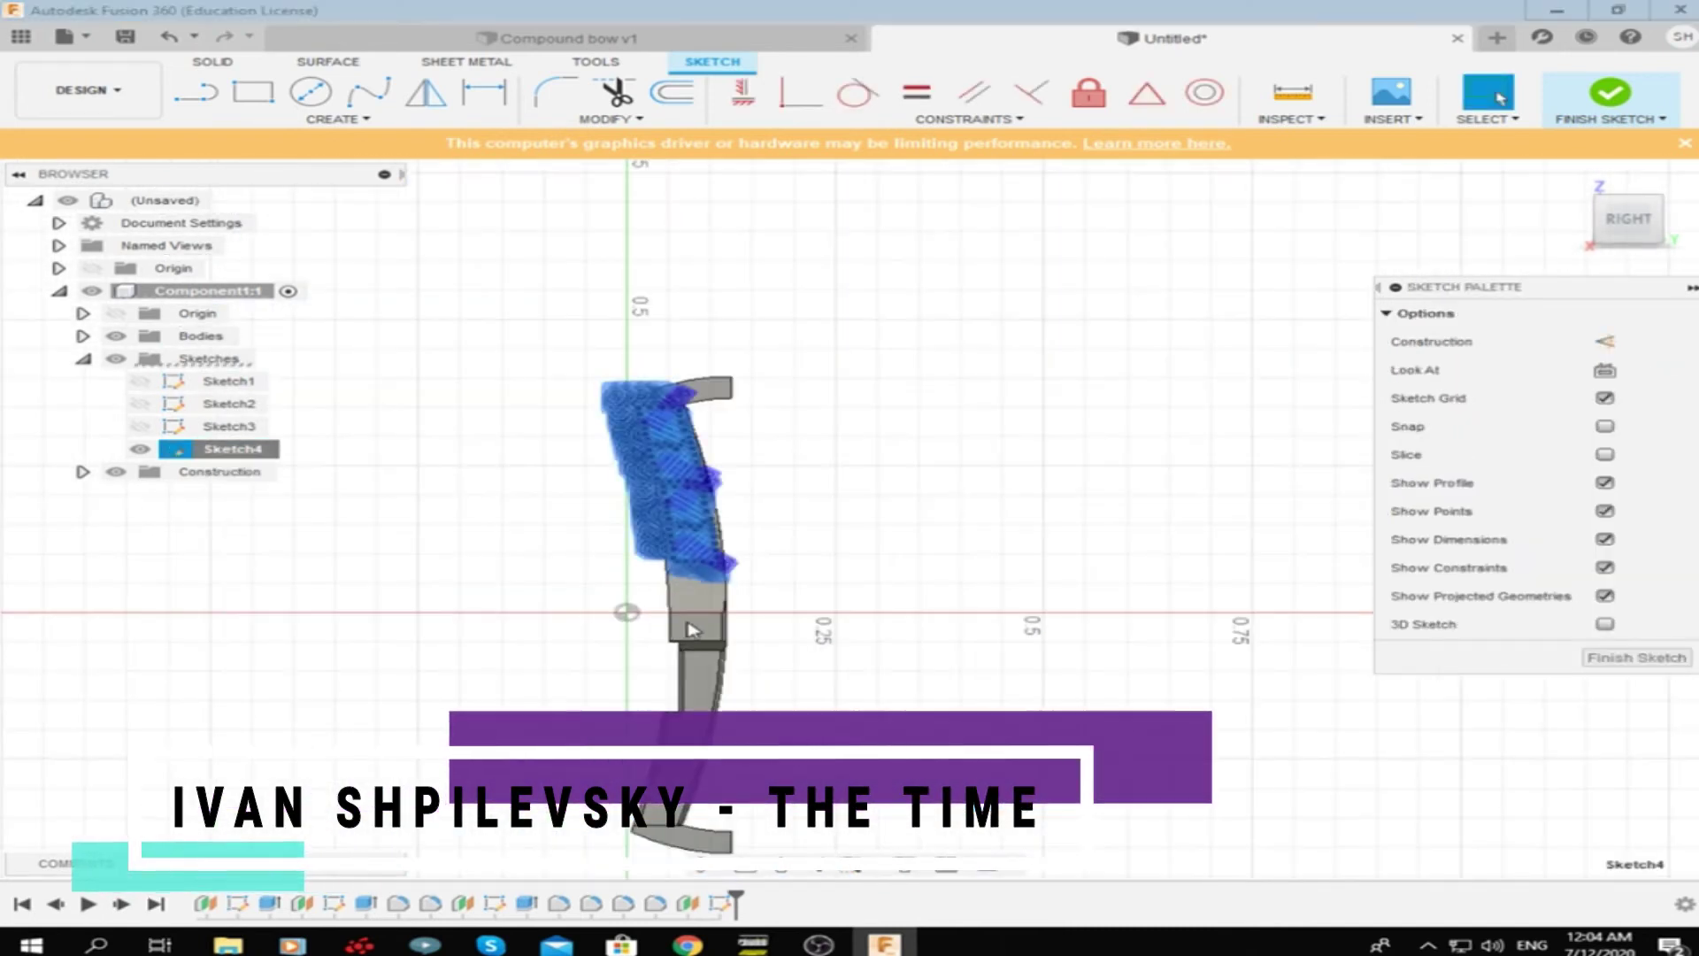
pyautogui.press('m')
pyautogui.scroll(2, 690, 727)
pyautogui.scroll(3, 695, 721)
pyautogui.moveTo(735, 735); pyautogui.dragTo(681, 666)
pyautogui.scroll(2, 715, 702)
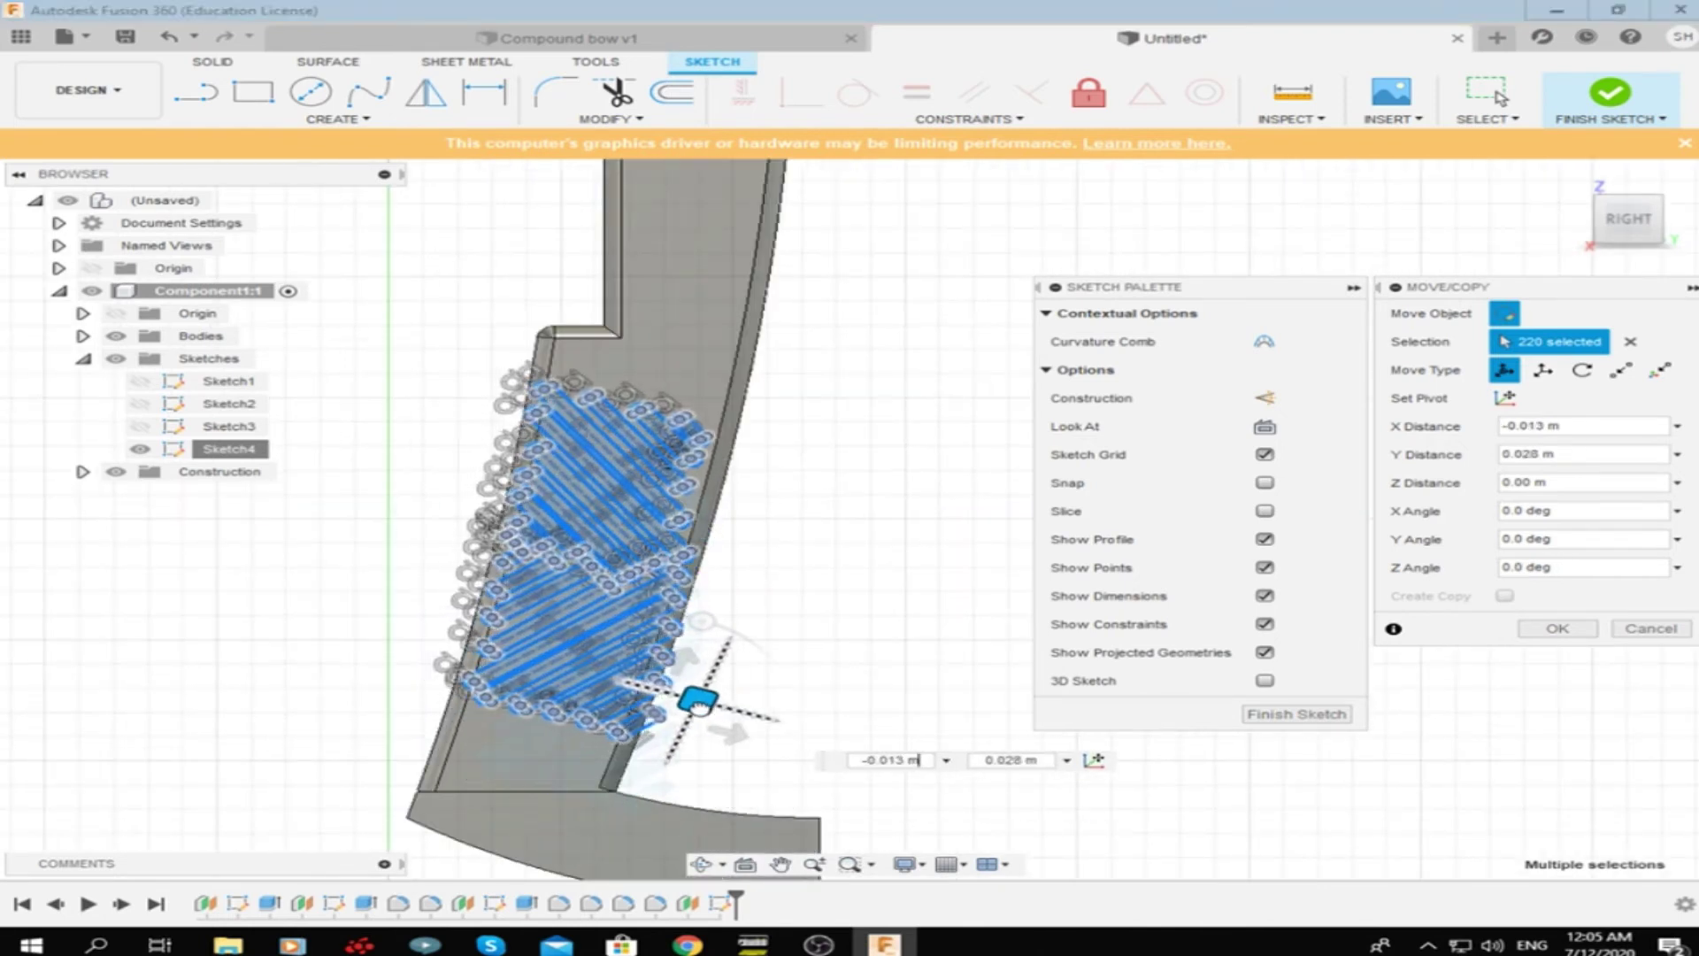
# Commit the rotated slot copy, then pick a single sketch point via the overlapping-items list
pyautogui.click(1580, 633)
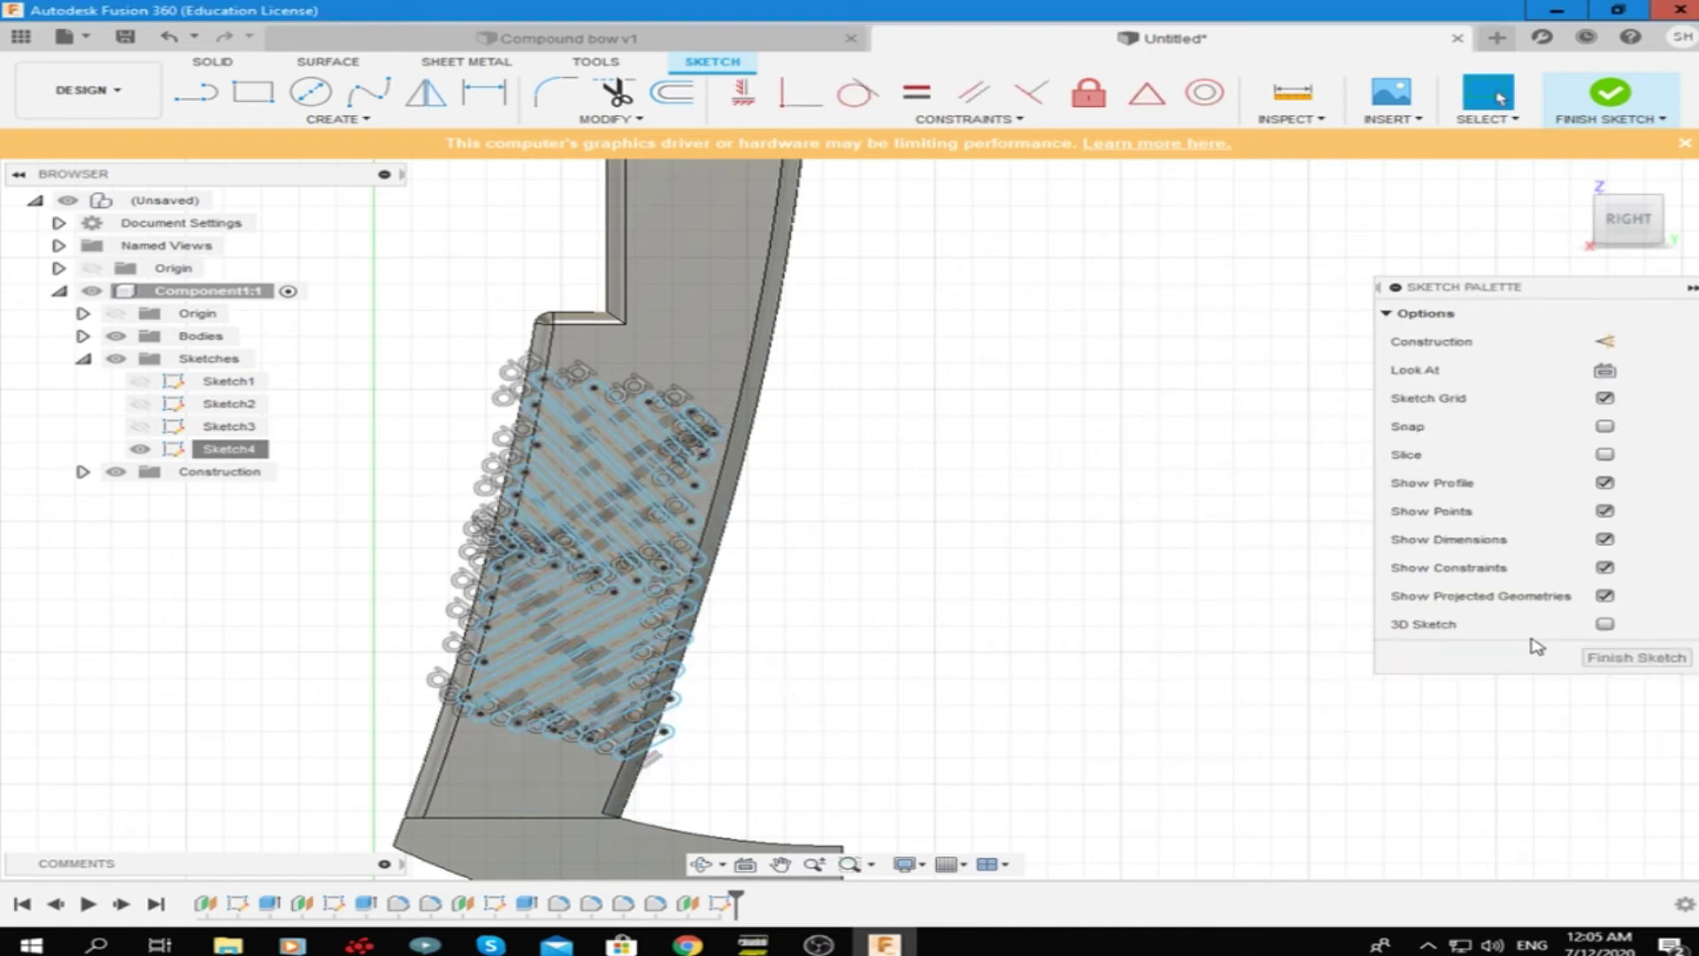
pyautogui.scroll(3, 455, 368)
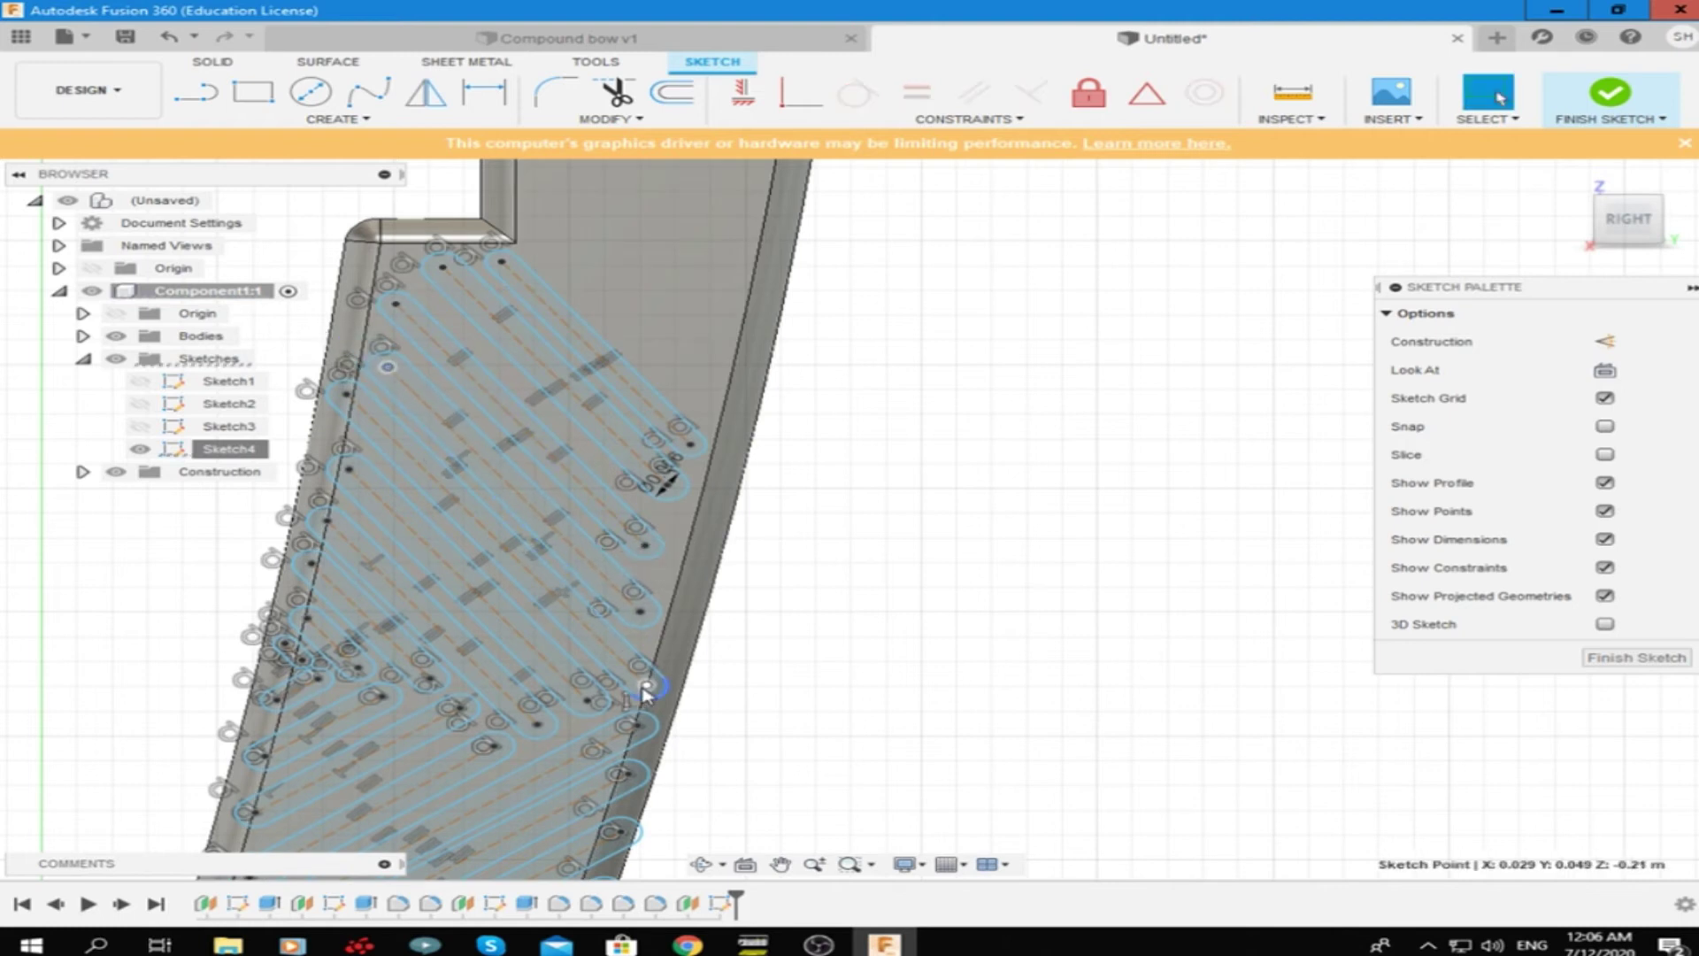
pyautogui.click(372, 414)
pyautogui.click(351, 472)
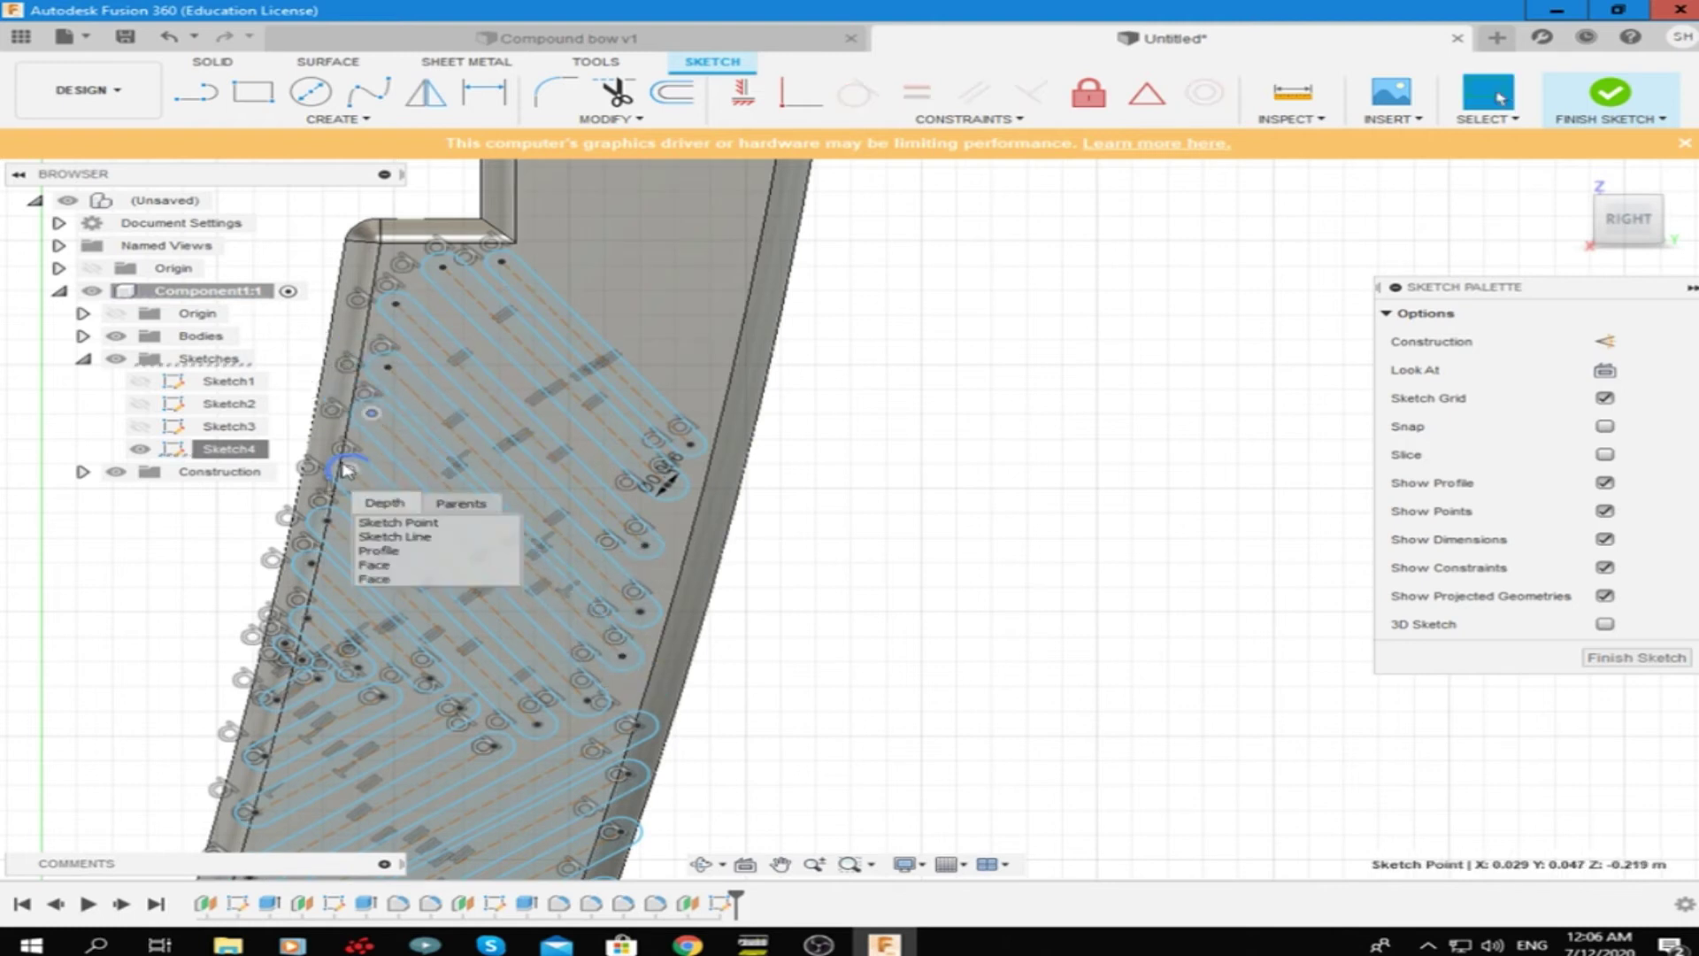
pyautogui.click(348, 470)
pyautogui.click(371, 421)
pyautogui.click(398, 554)
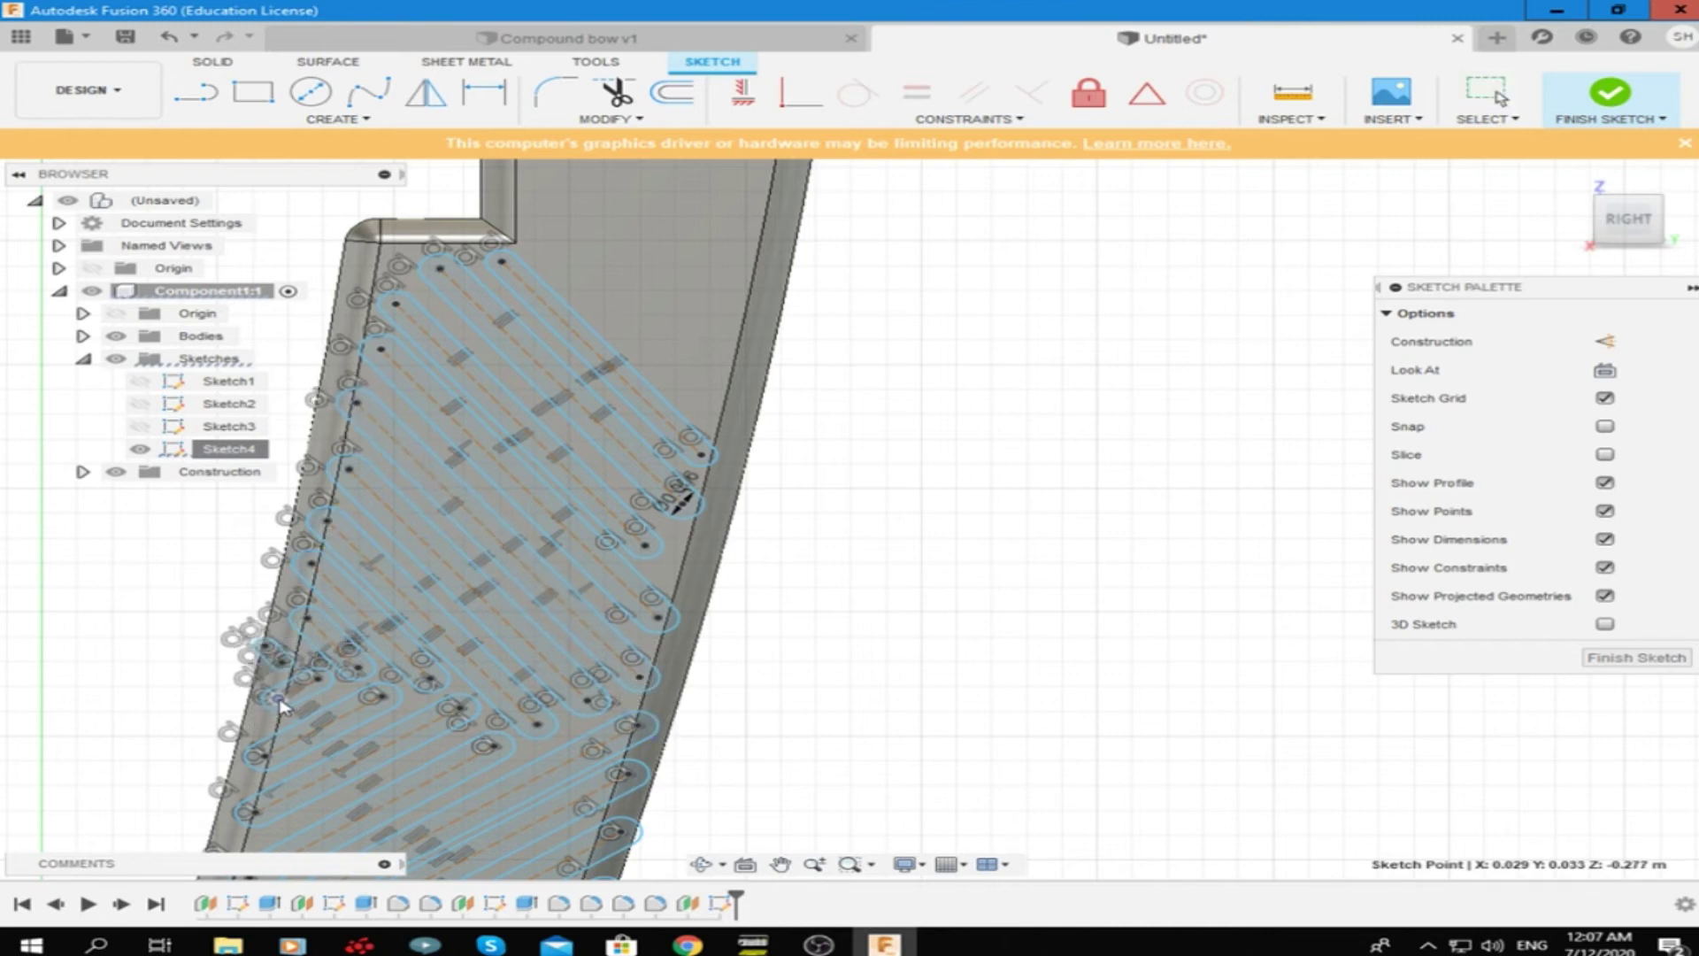
# Open Move/Copy on the selected point and zoom in on the lower slots
pyautogui.press('m')
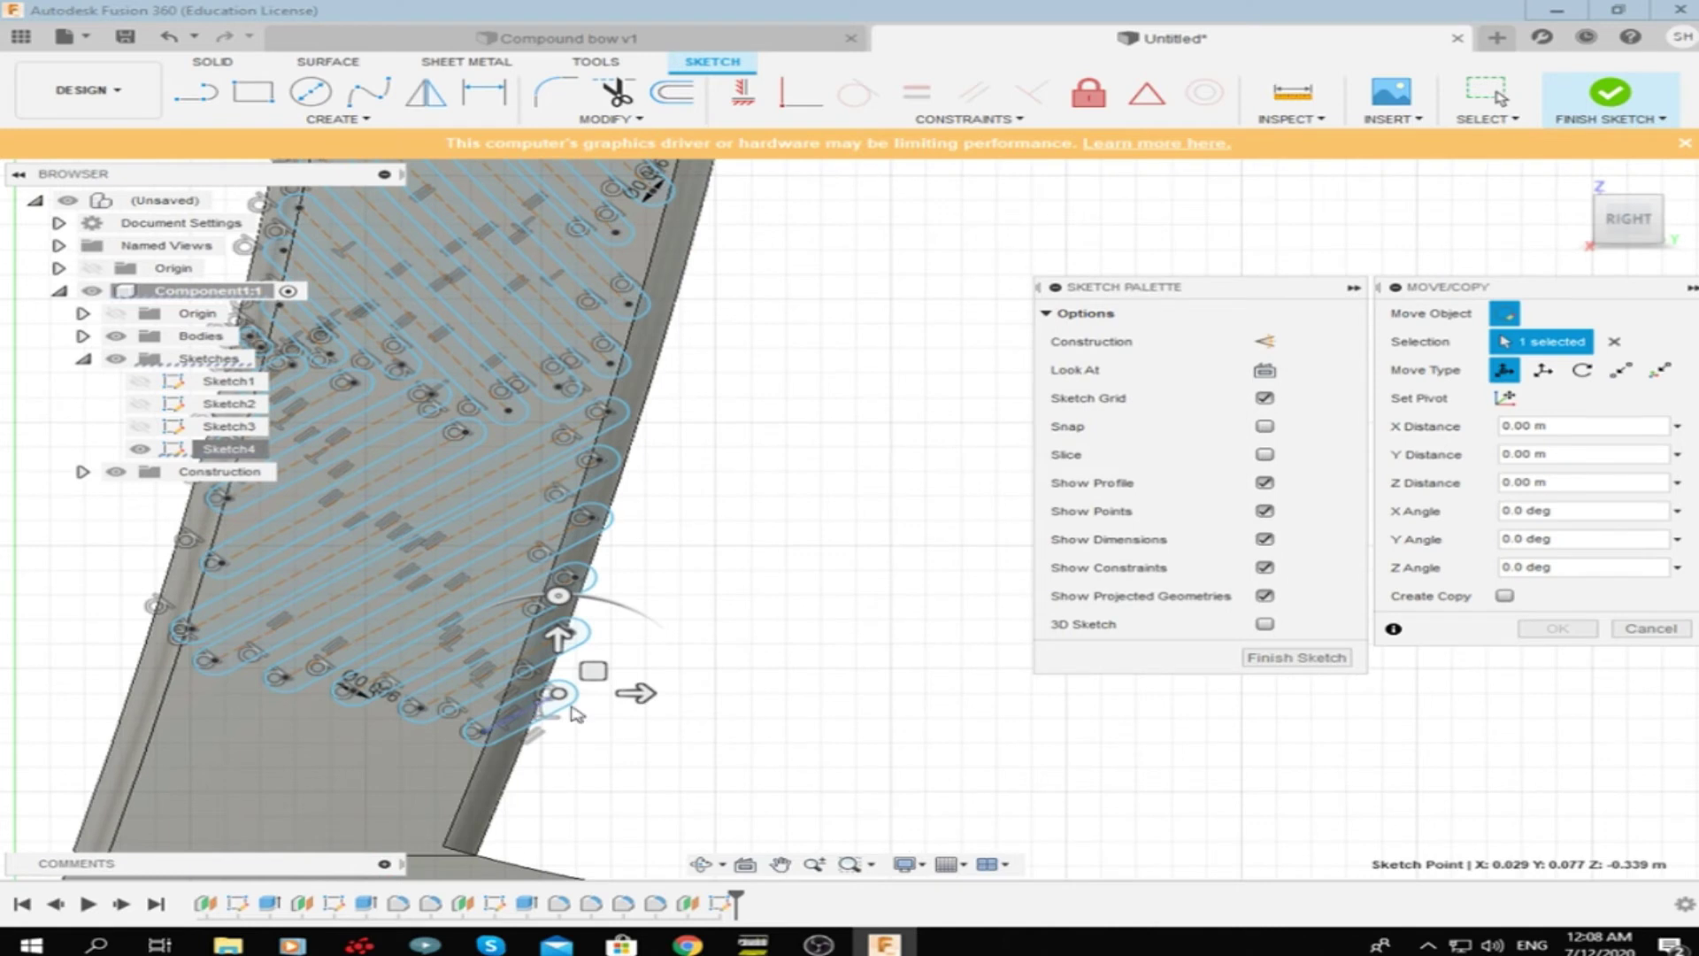
pyautogui.scroll(3, 454, 732)
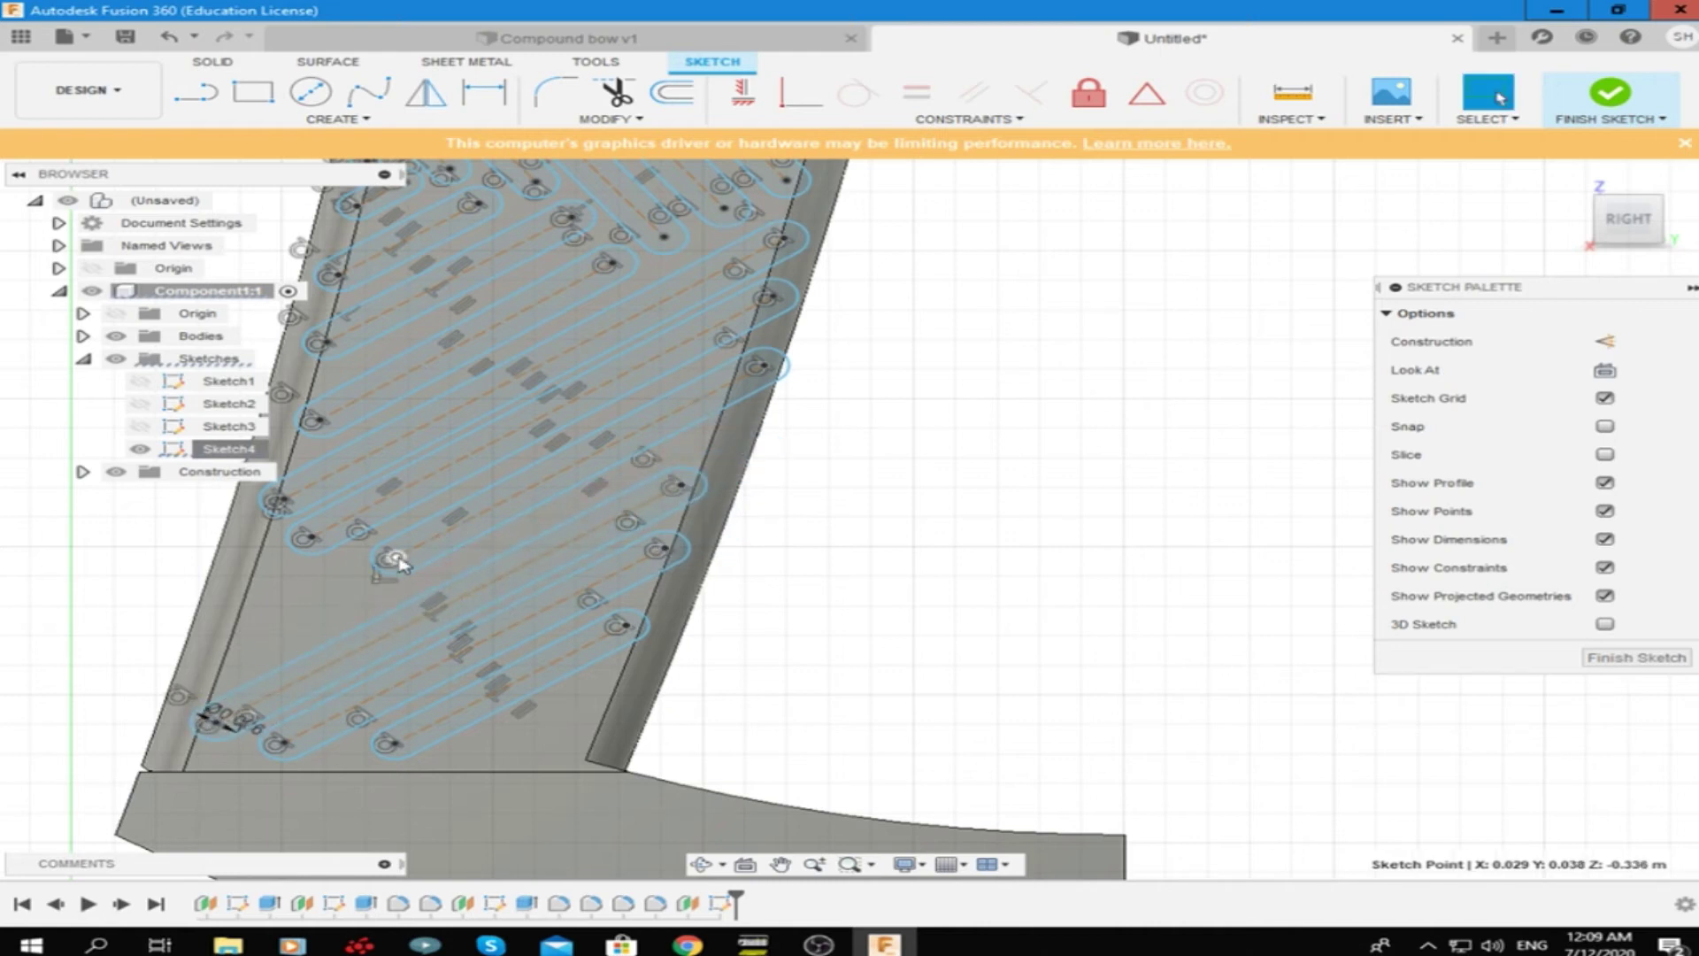
# Drag a slot endpoint near the limb's right edge to extend the bottom-left diagonal slots
pyautogui.moveTo(758, 365); pyautogui.dragTo(705, 420)
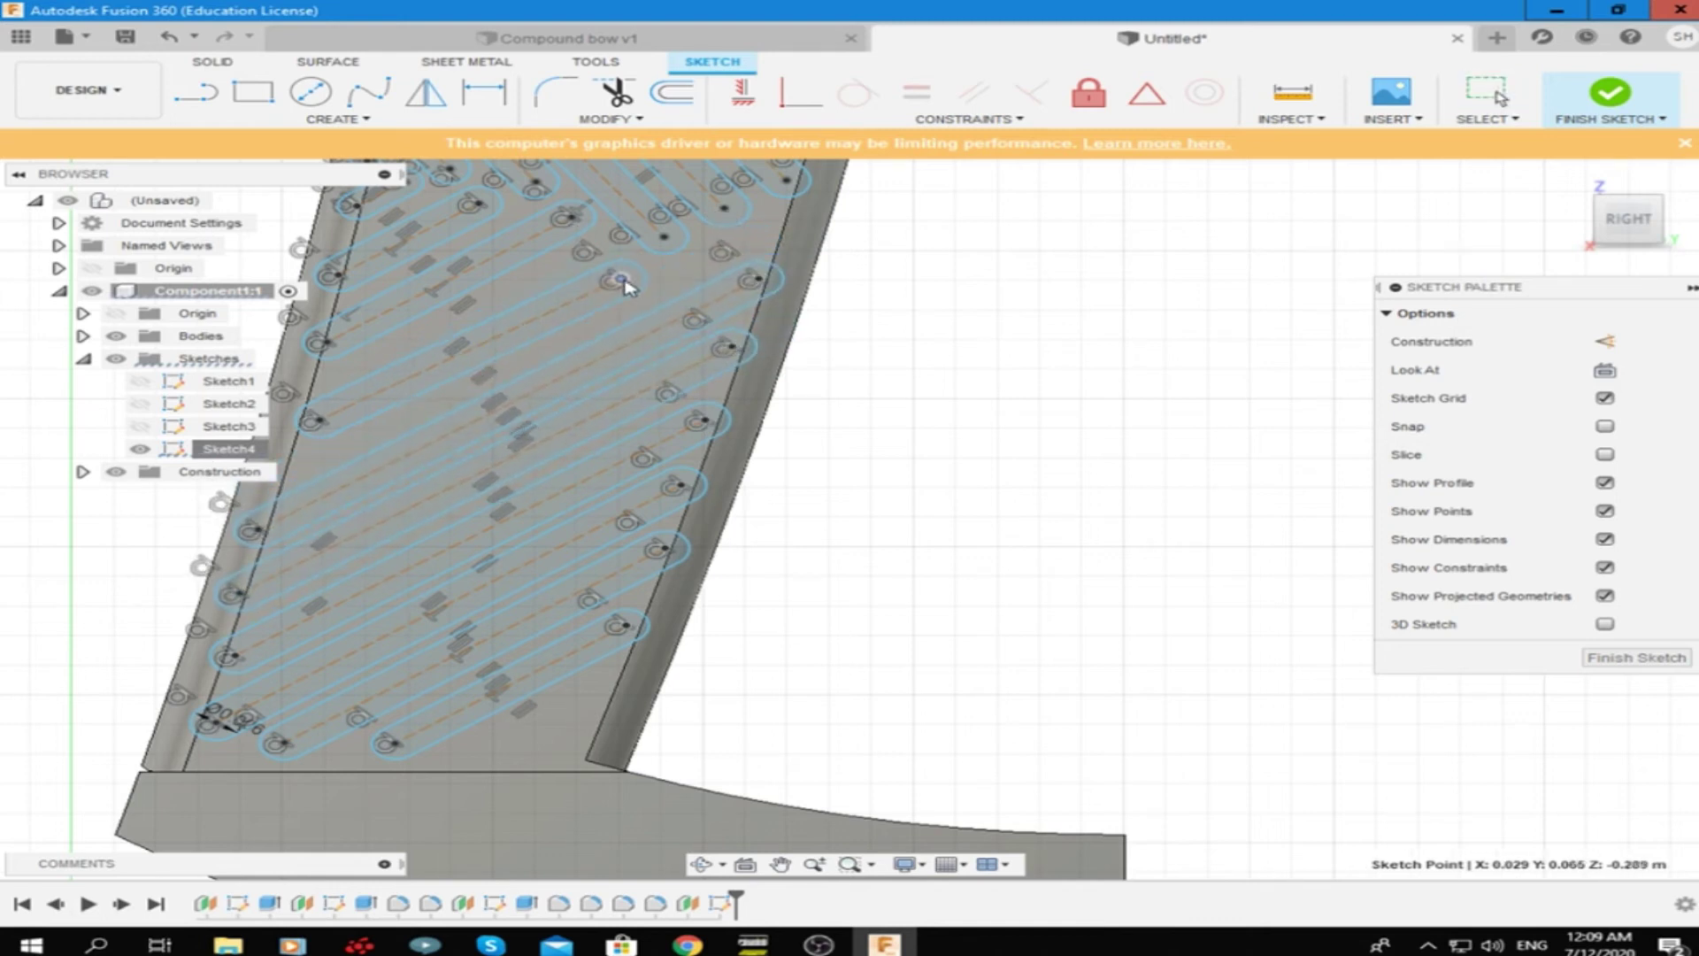
pyautogui.scroll(-3, 320, 440)
pyautogui.scroll(5, 549, 416)
pyautogui.click(551, 425)
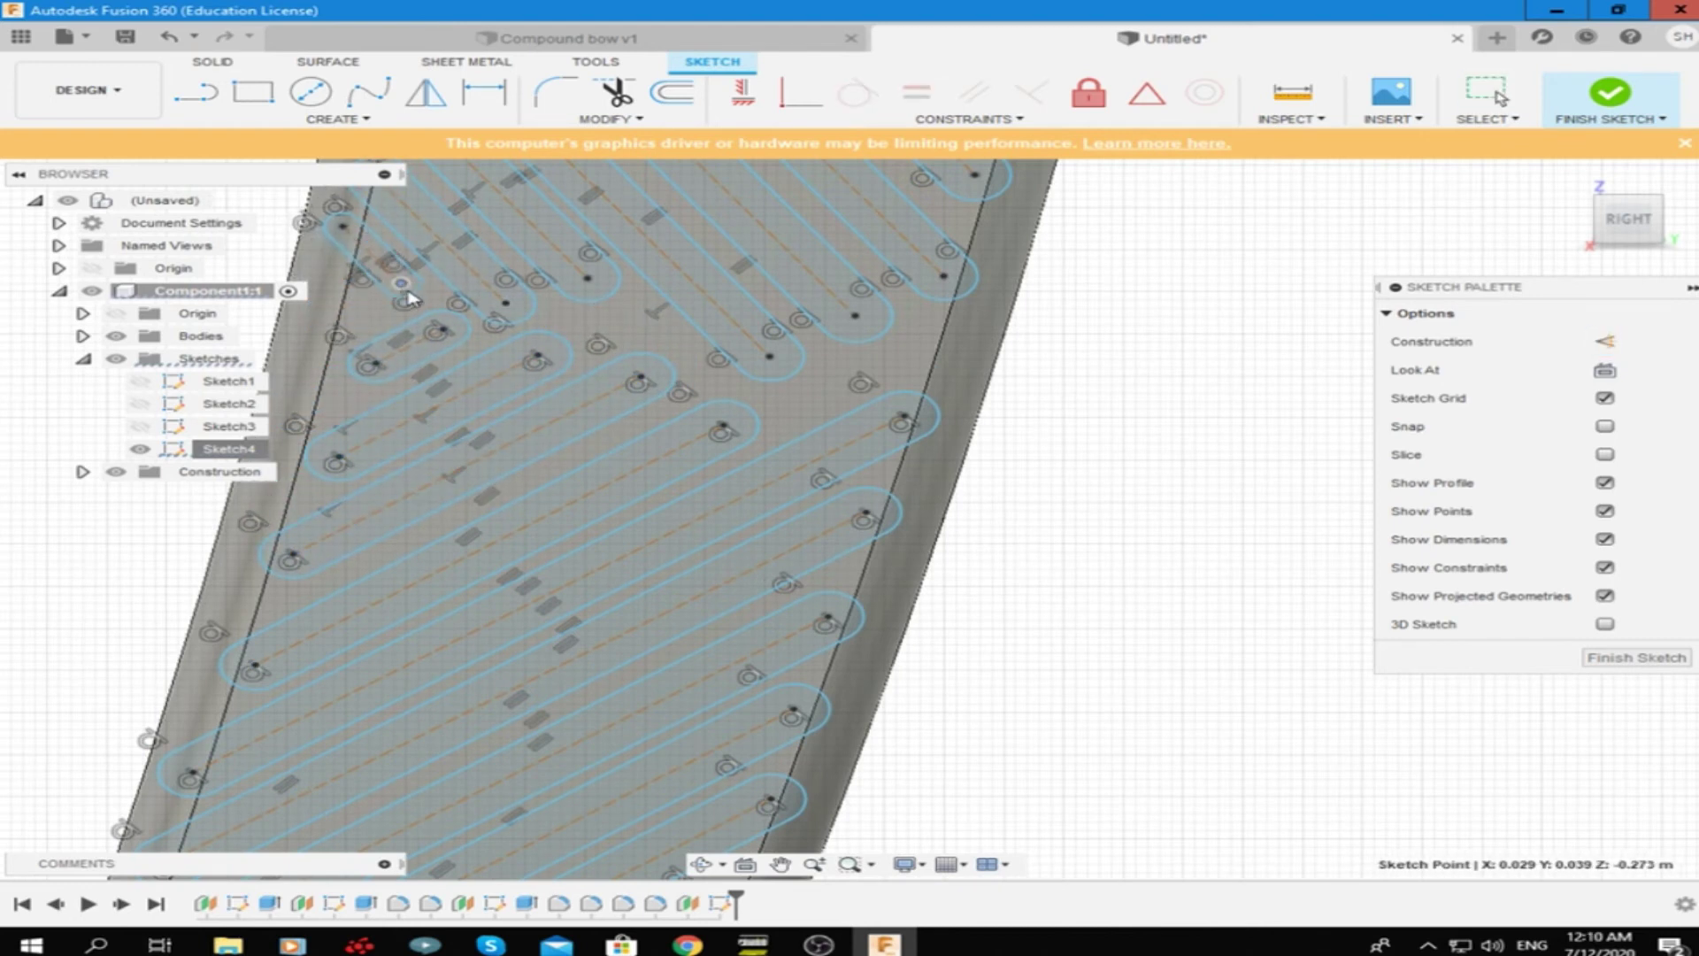
# Zoom out to view the whole bow, with slot lattices on both limbs
pyautogui.scroll(-2, 356, 252)
pyautogui.scroll(-2, 398, 248)
pyautogui.scroll(-3, 487, 244)
pyautogui.scroll(-2, 555, 242)
pyautogui.scroll(3, 555, 242)
pyautogui.scroll(3, 652, 311)
pyautogui.scroll(3, 742, 387)
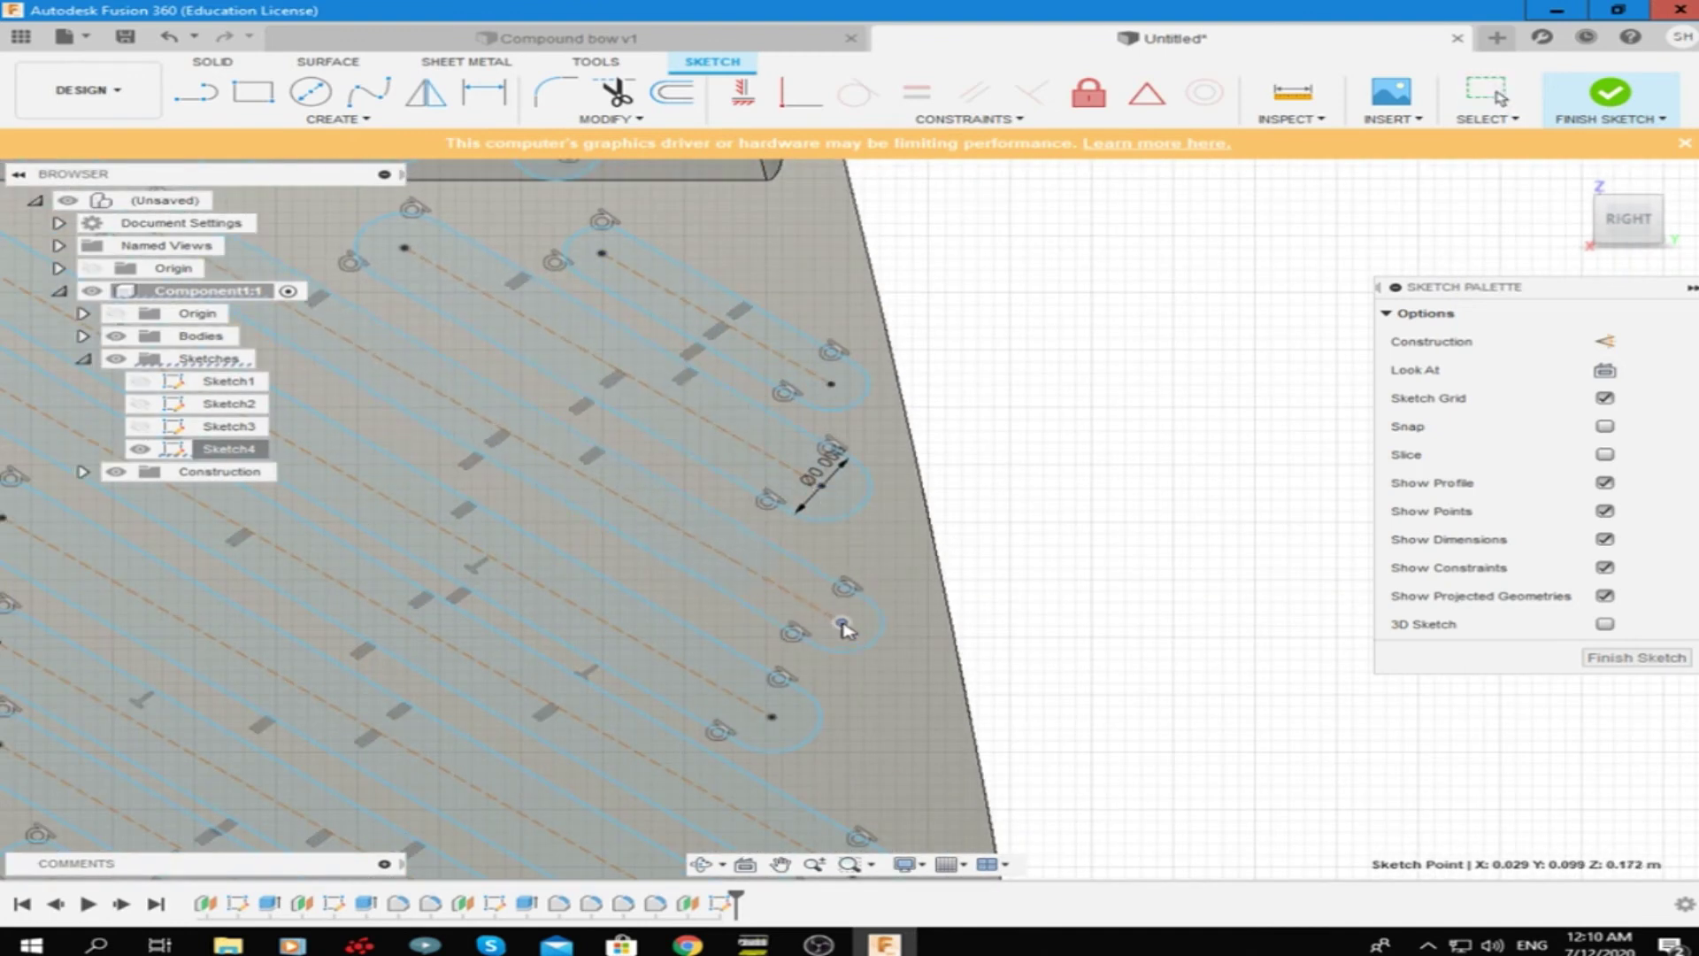
pyautogui.scroll(-1, 744, 620)
pyautogui.scroll(3, 637, 597)
pyautogui.scroll(-4, 575, 544)
pyautogui.scroll(1, 496, 503)
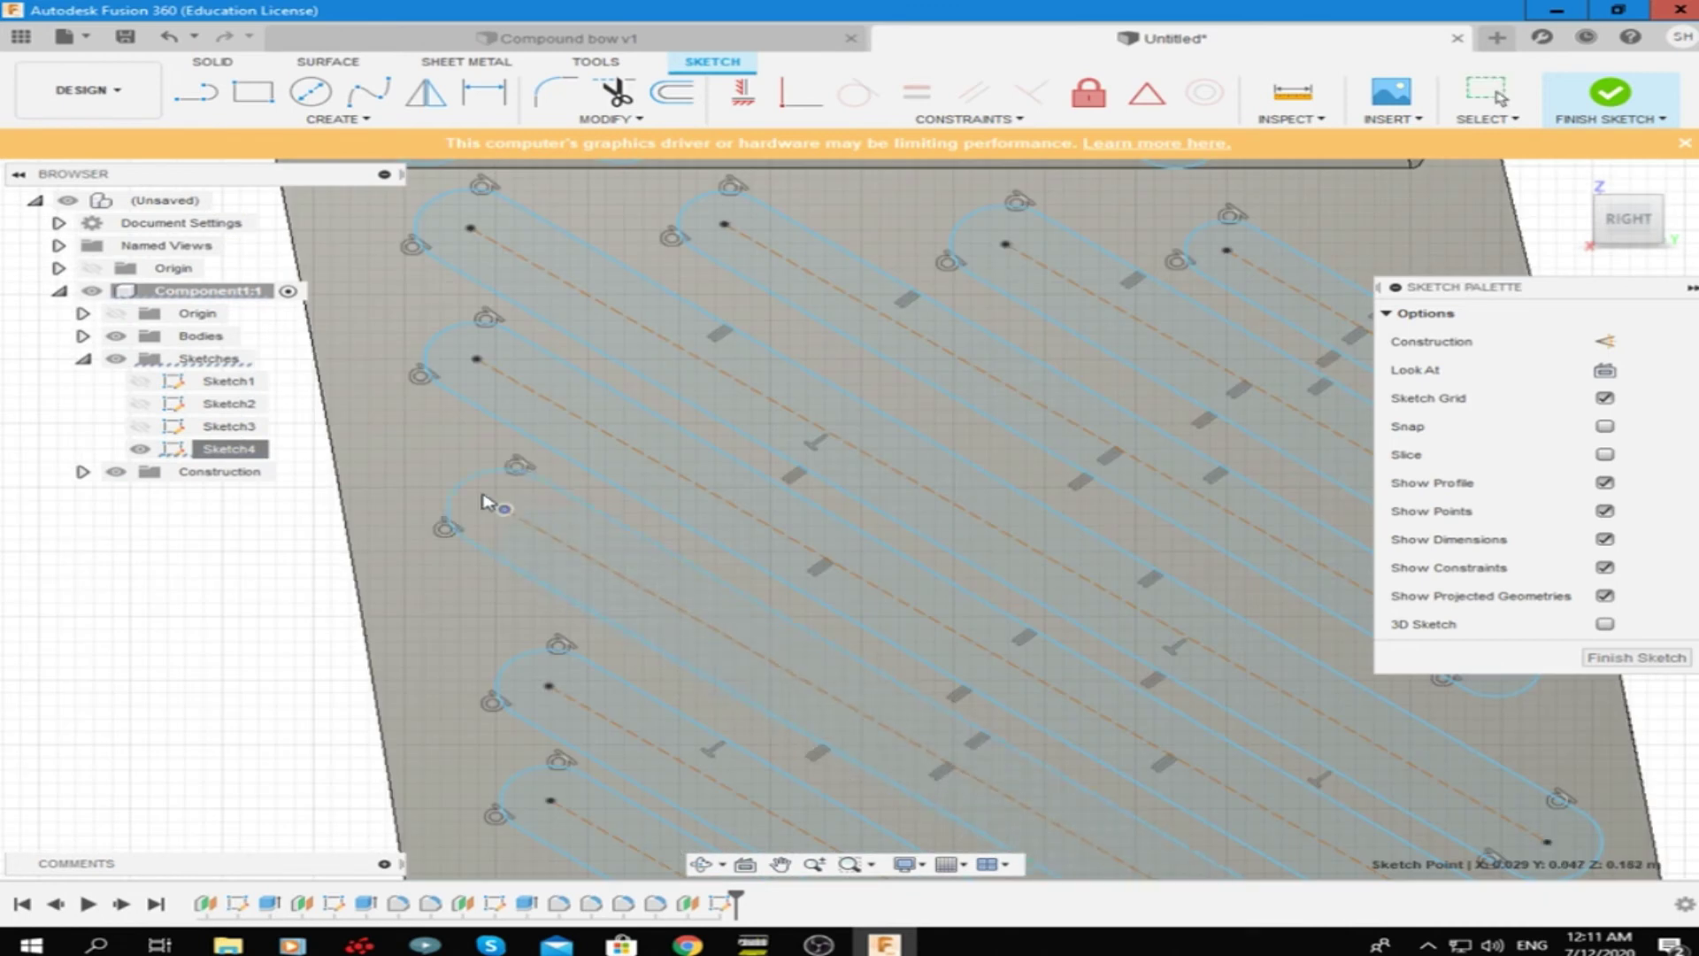
pyautogui.scroll(-3, 513, 778)
pyautogui.scroll(3, 381, 654)
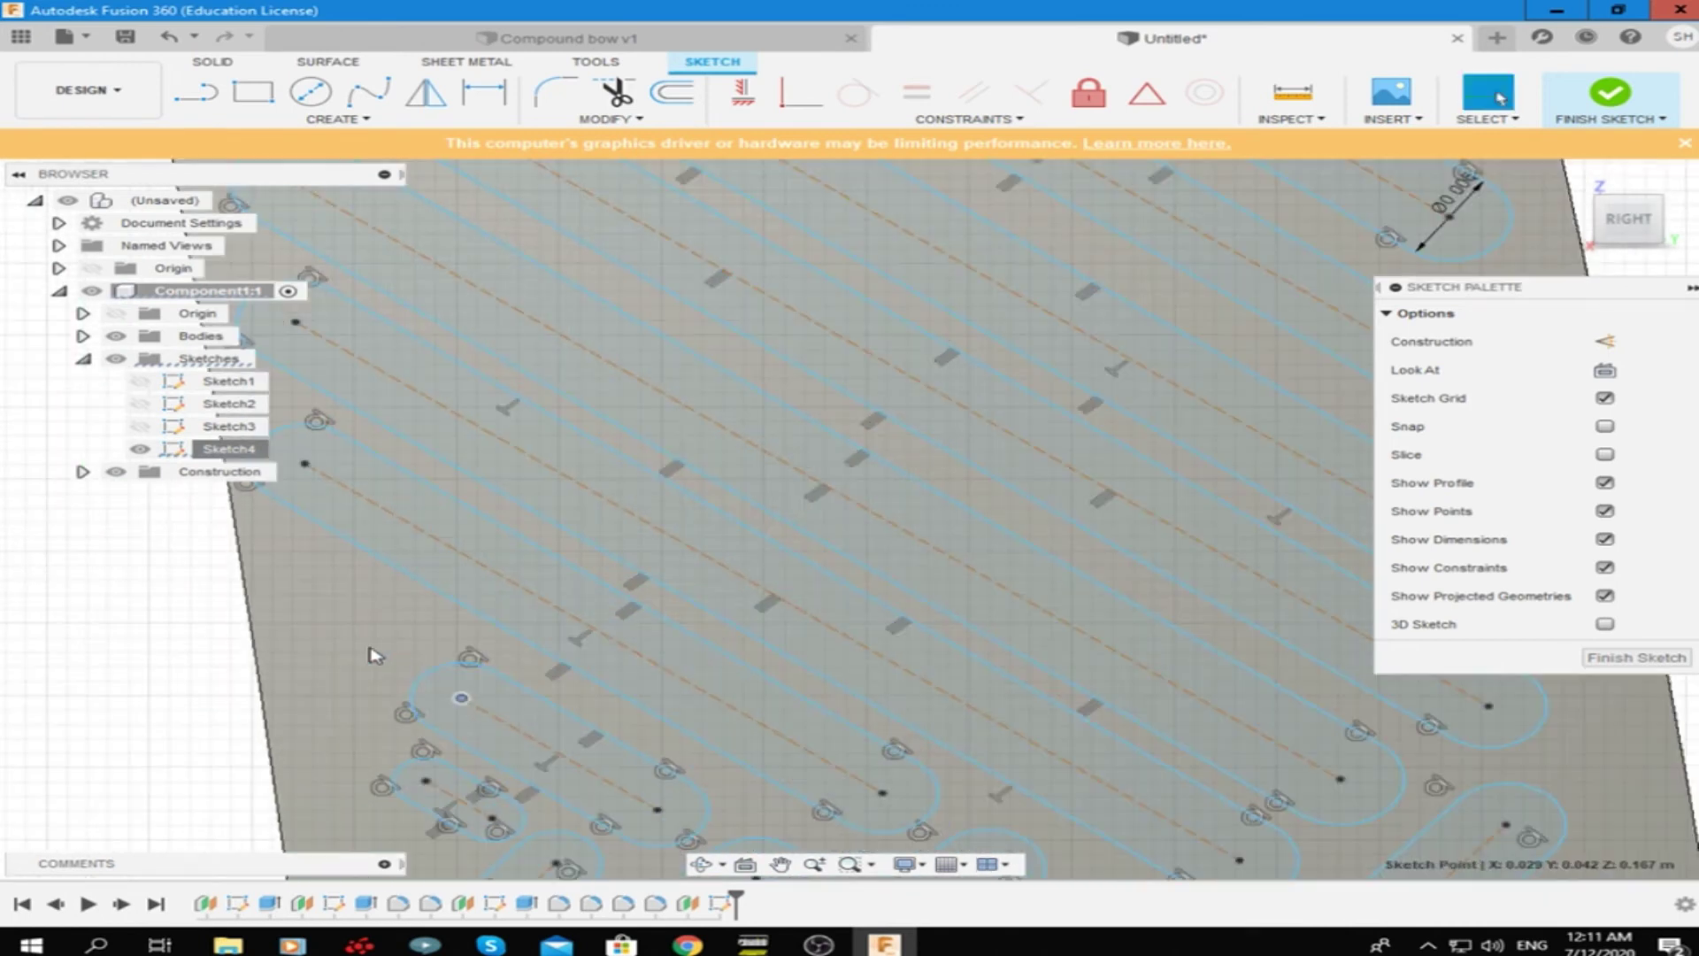
pyautogui.scroll(-3, 619, 699)
pyautogui.scroll(-1, 800, 679)
pyautogui.scroll(1, 792, 688)
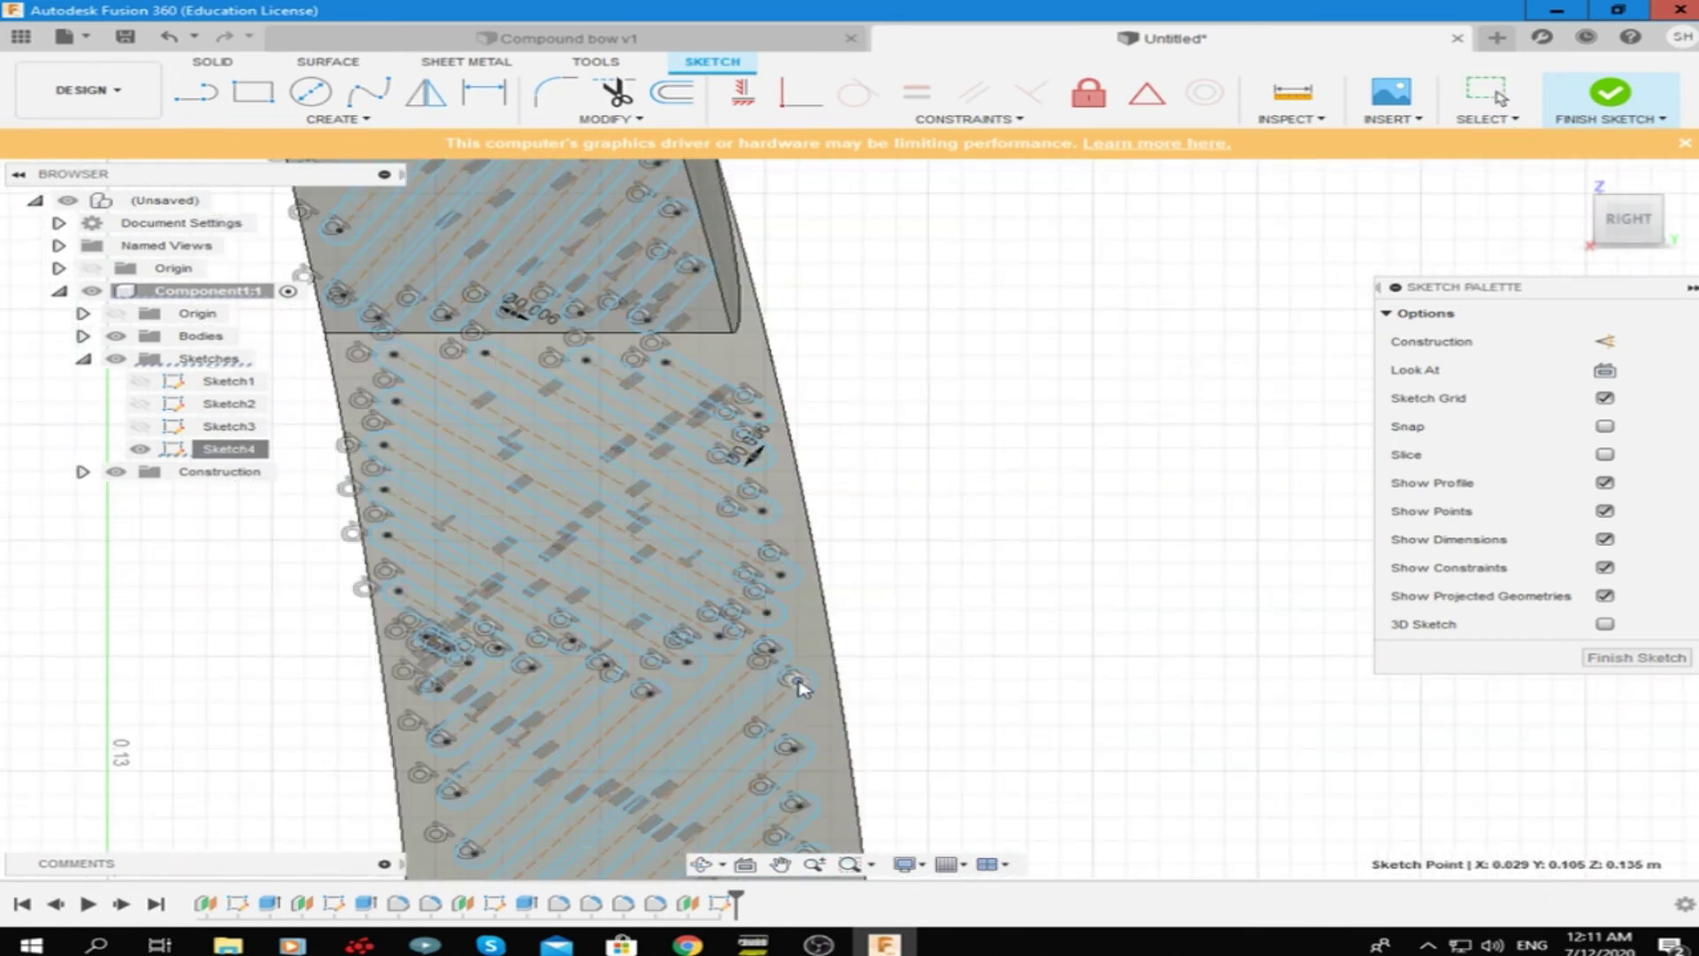
pyautogui.scroll(3, 788, 685)
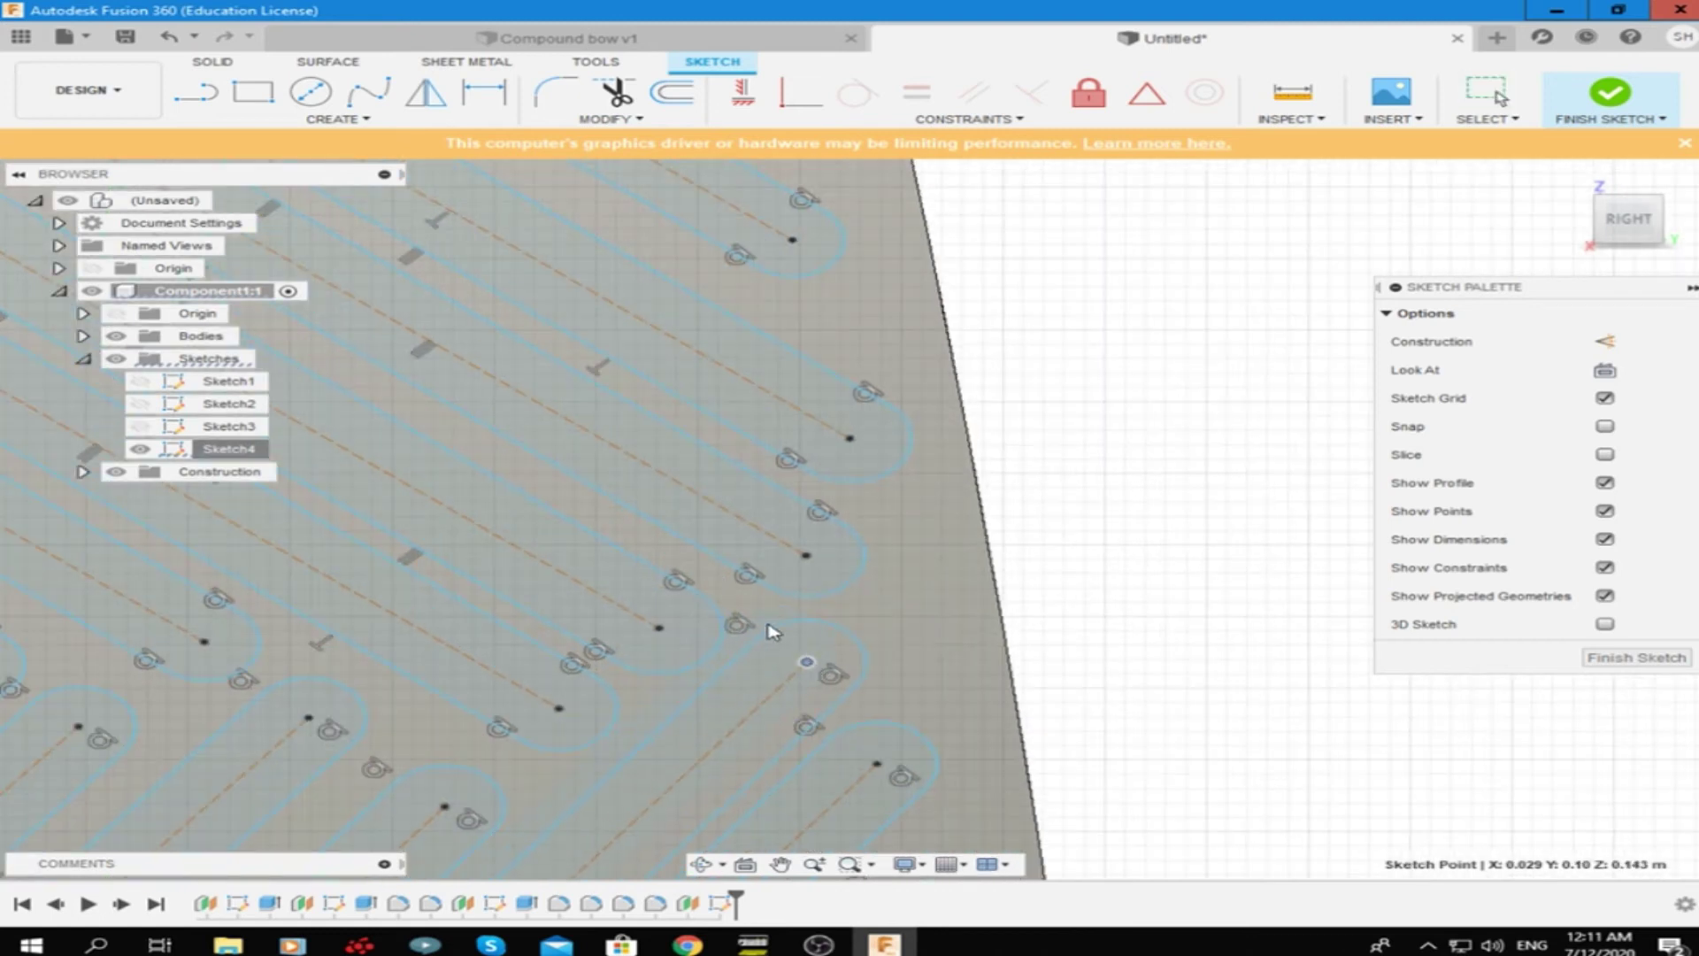
pyautogui.scroll(-3, 788, 619)
pyautogui.scroll(-3, 885, 620)
pyautogui.scroll(4, 1017, 380)
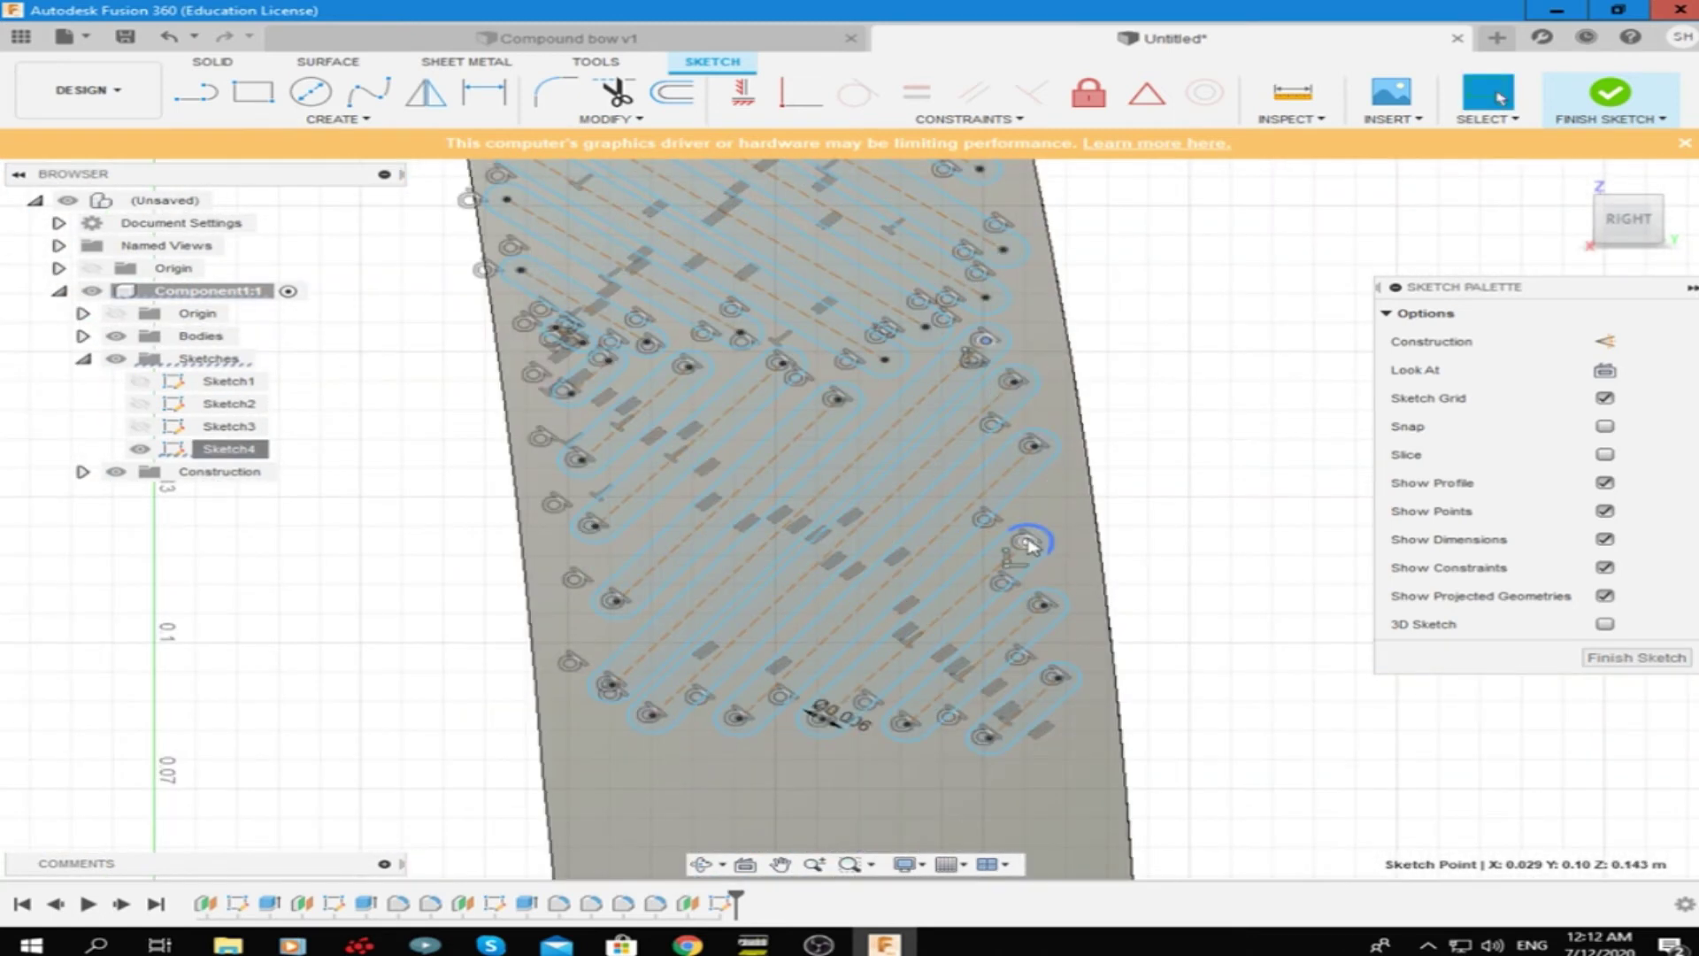
pyautogui.scroll(-3, 1059, 681)
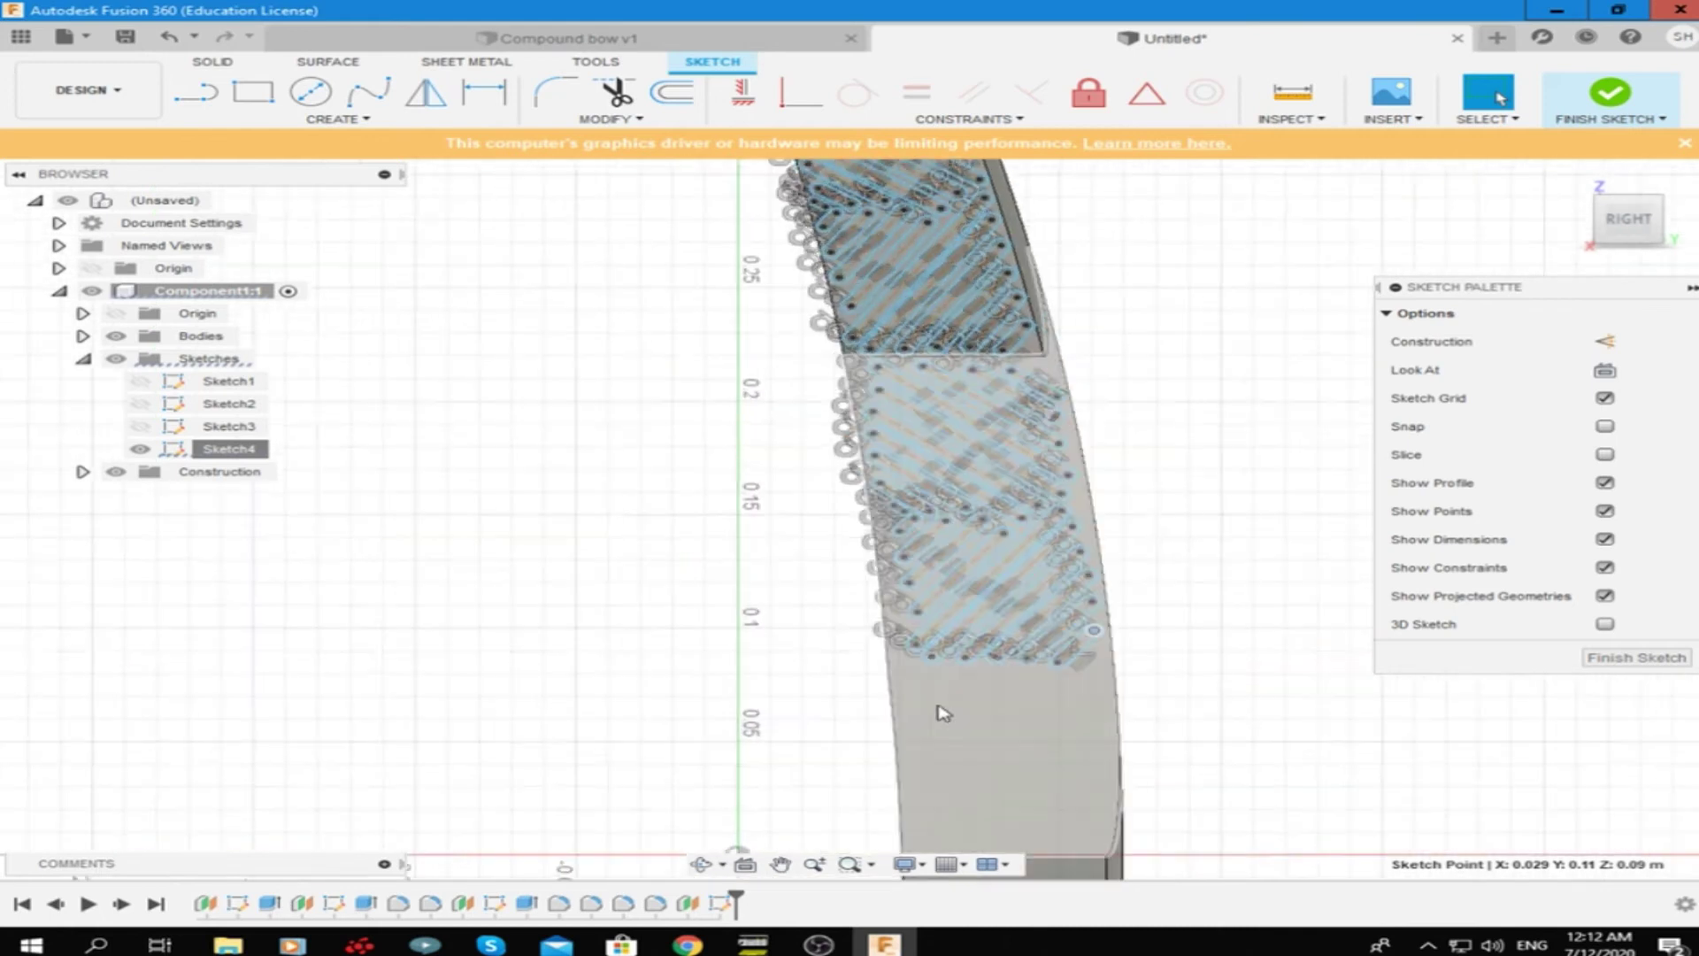
pyautogui.scroll(4, 871, 411)
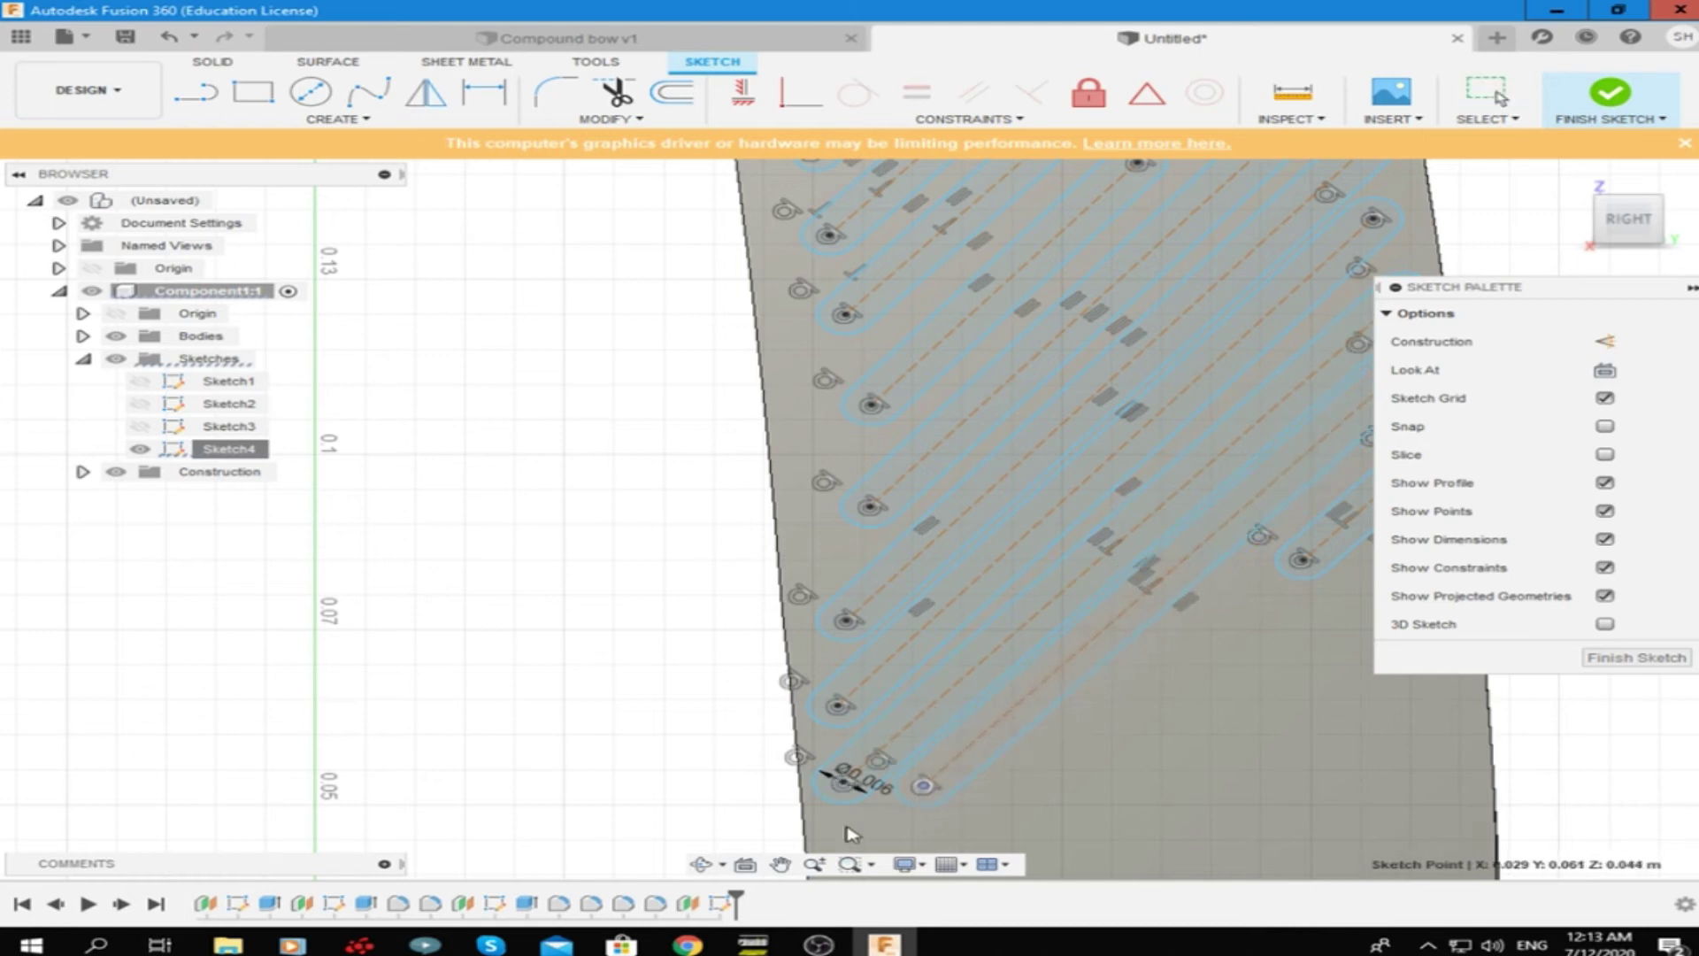
pyautogui.scroll(-3, 1246, 571)
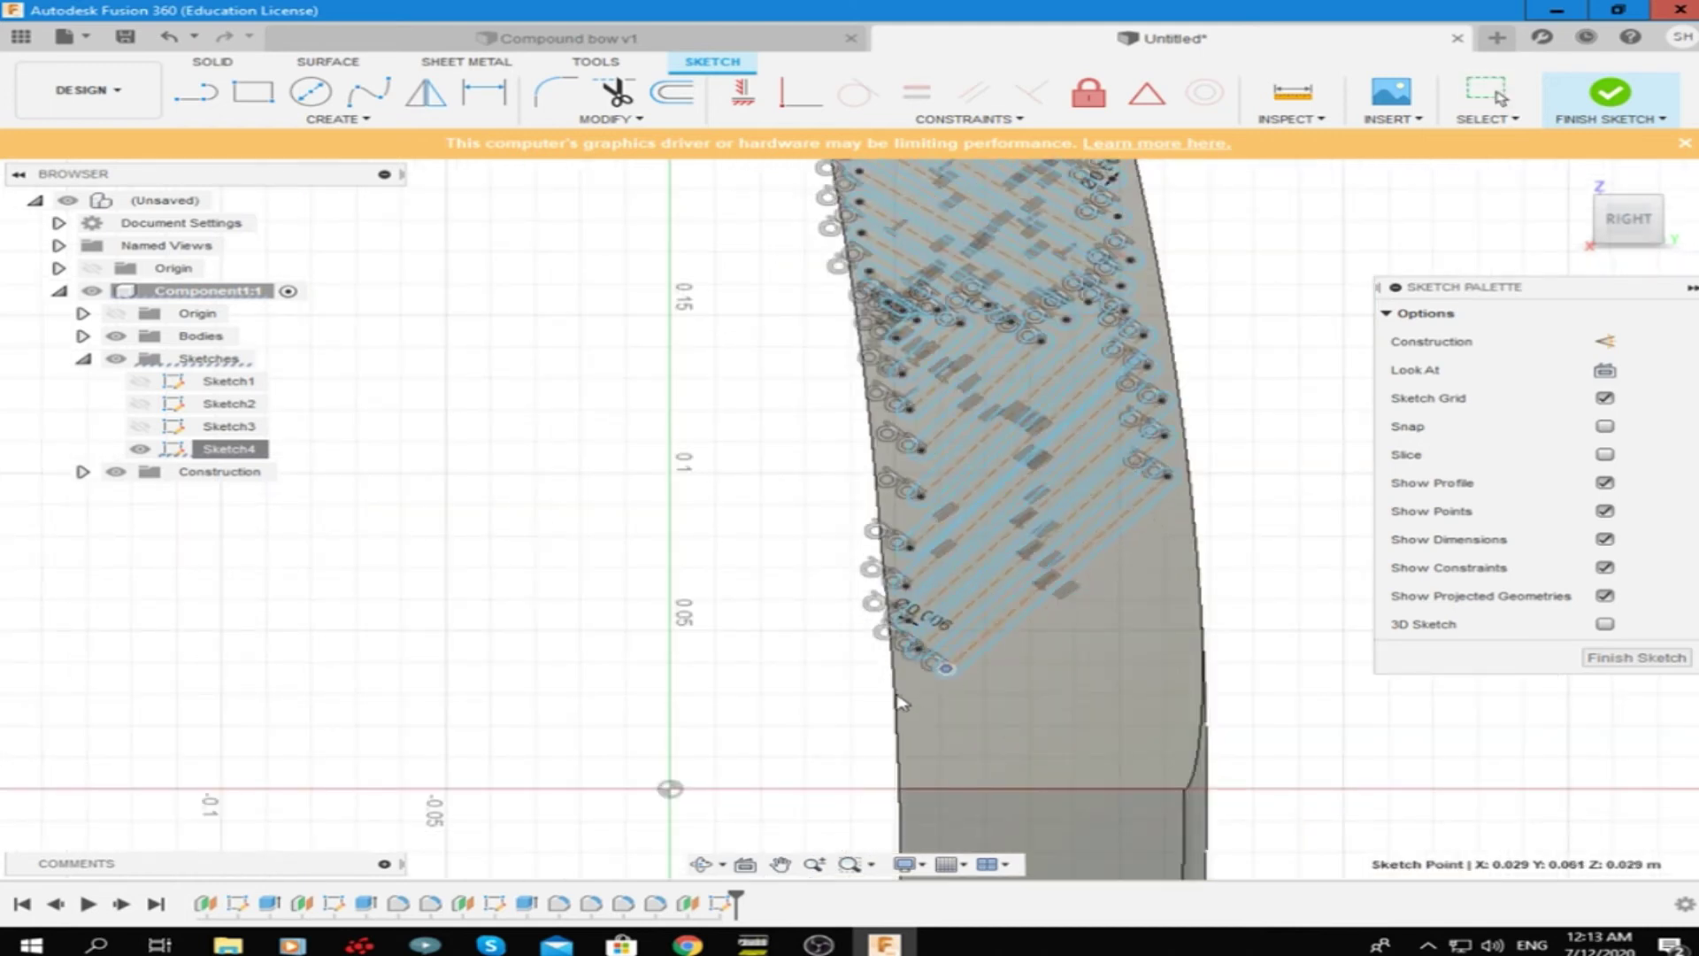
pyautogui.scroll(-3, 920, 690)
pyautogui.scroll(-3, 1182, 625)
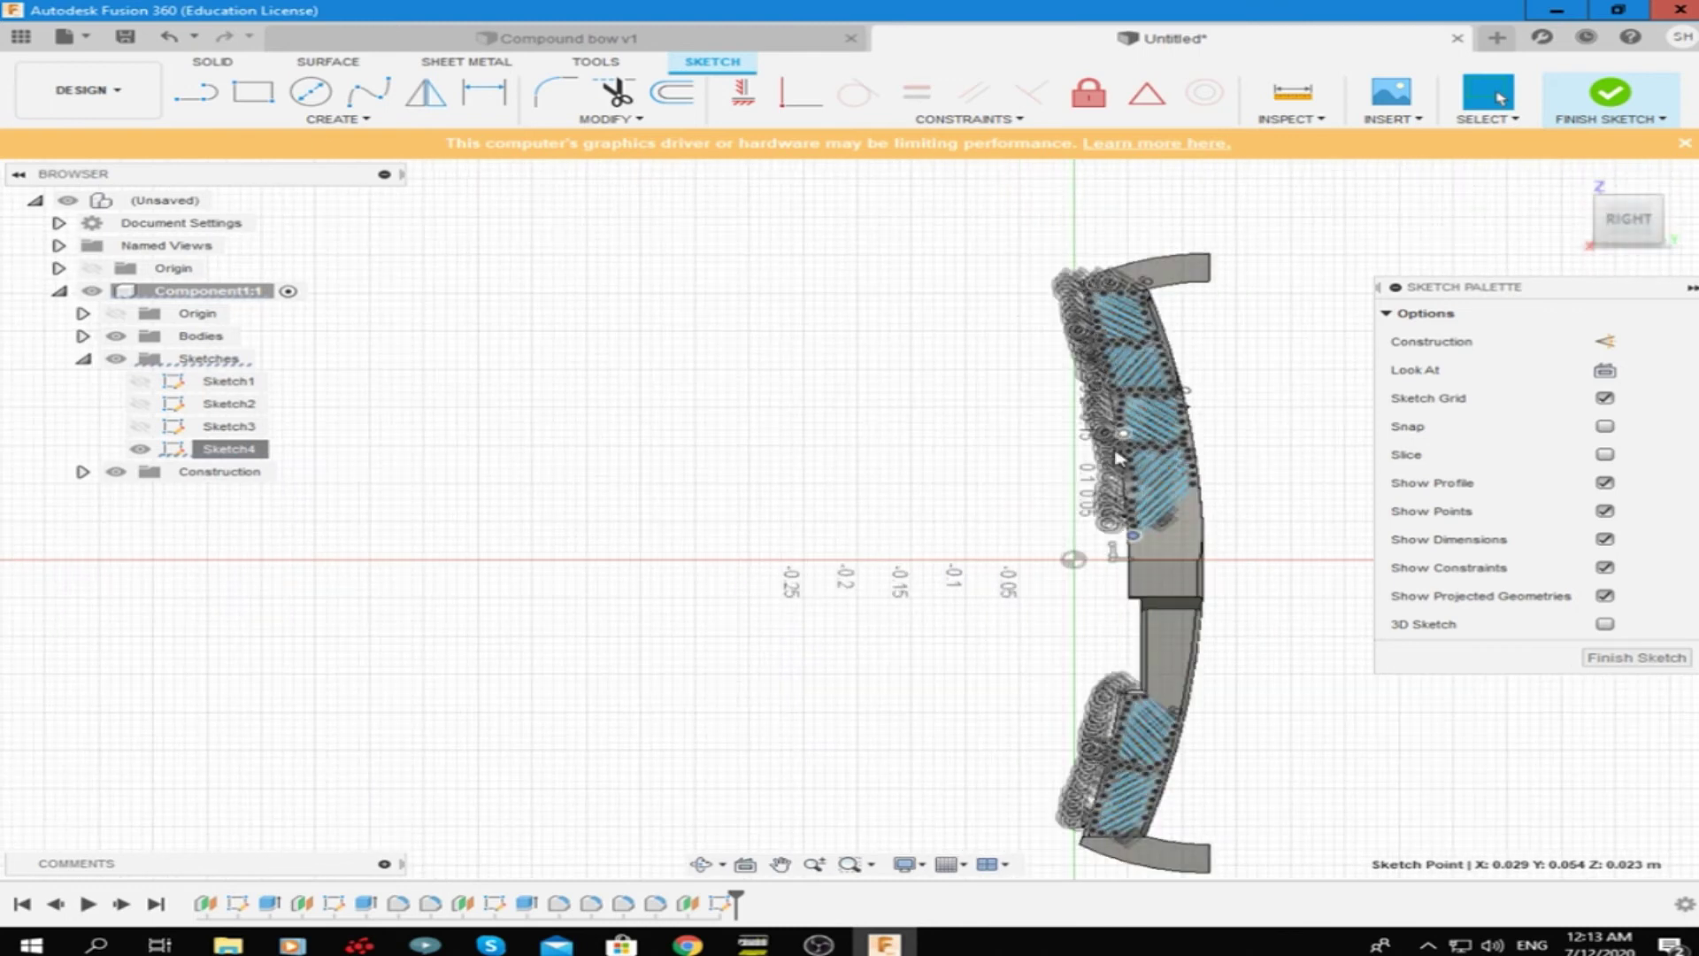
# Switch to Center to Center Slot, face the limb squarely, and draw a first short slot
pyautogui.click(336, 118)
pyautogui.click(506, 270)
pyautogui.scroll(5, 1032, 485)
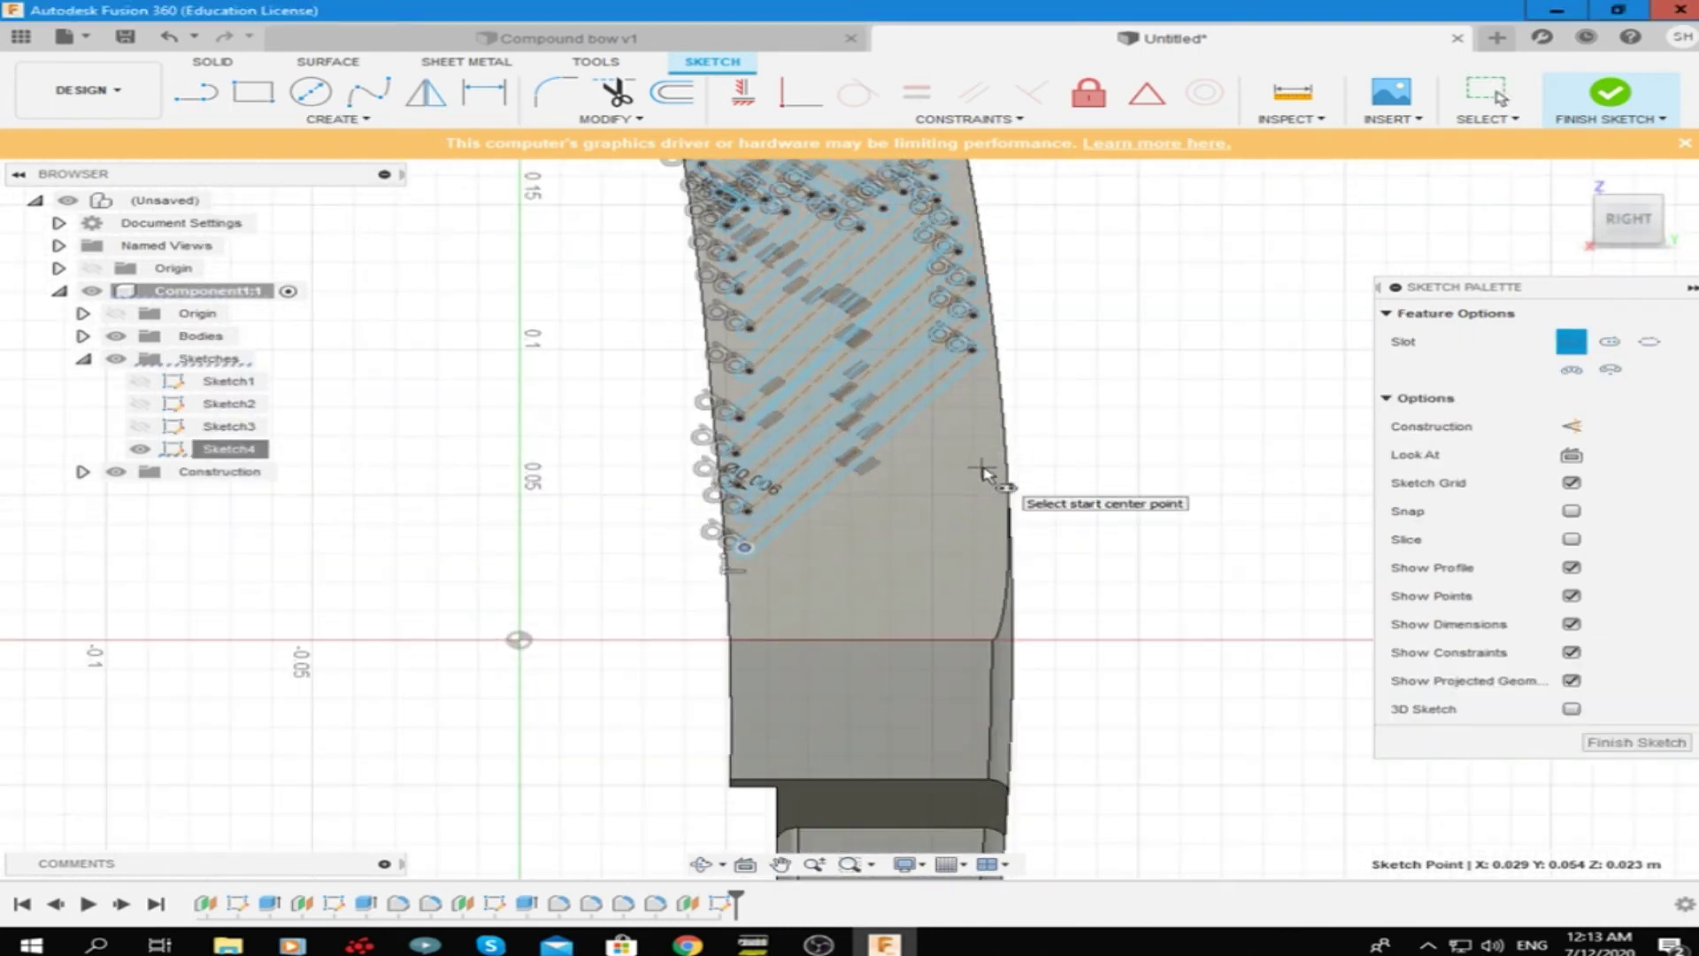
pyautogui.click(1612, 217)
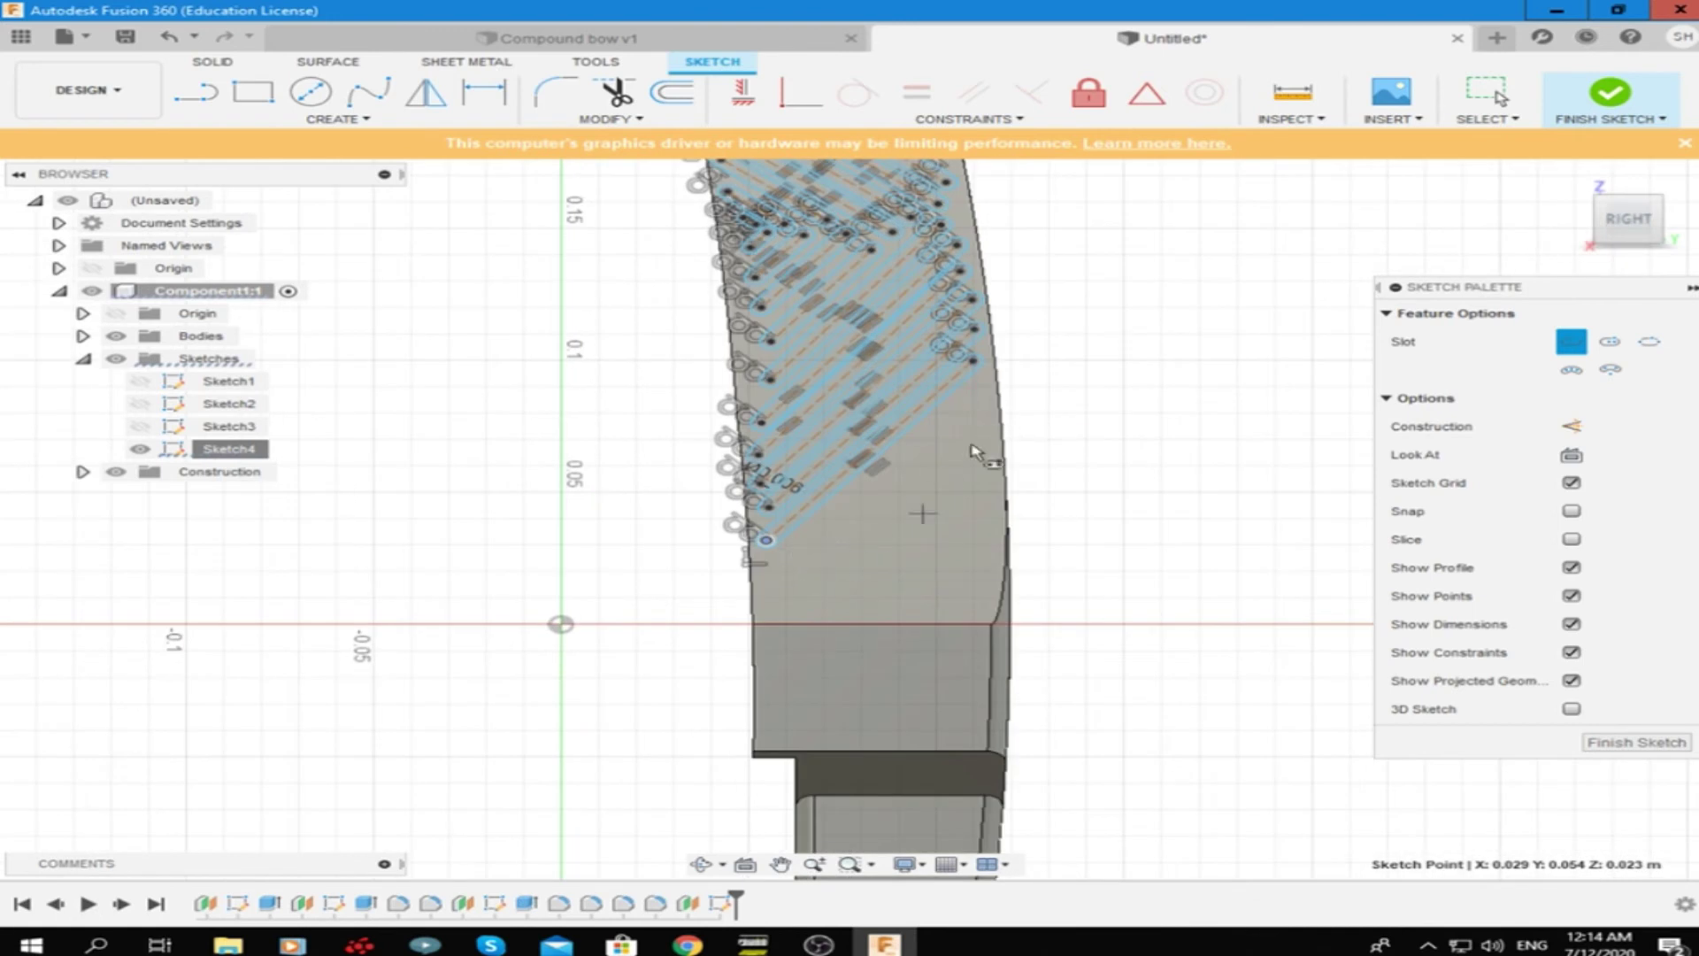
pyautogui.click(883, 475)
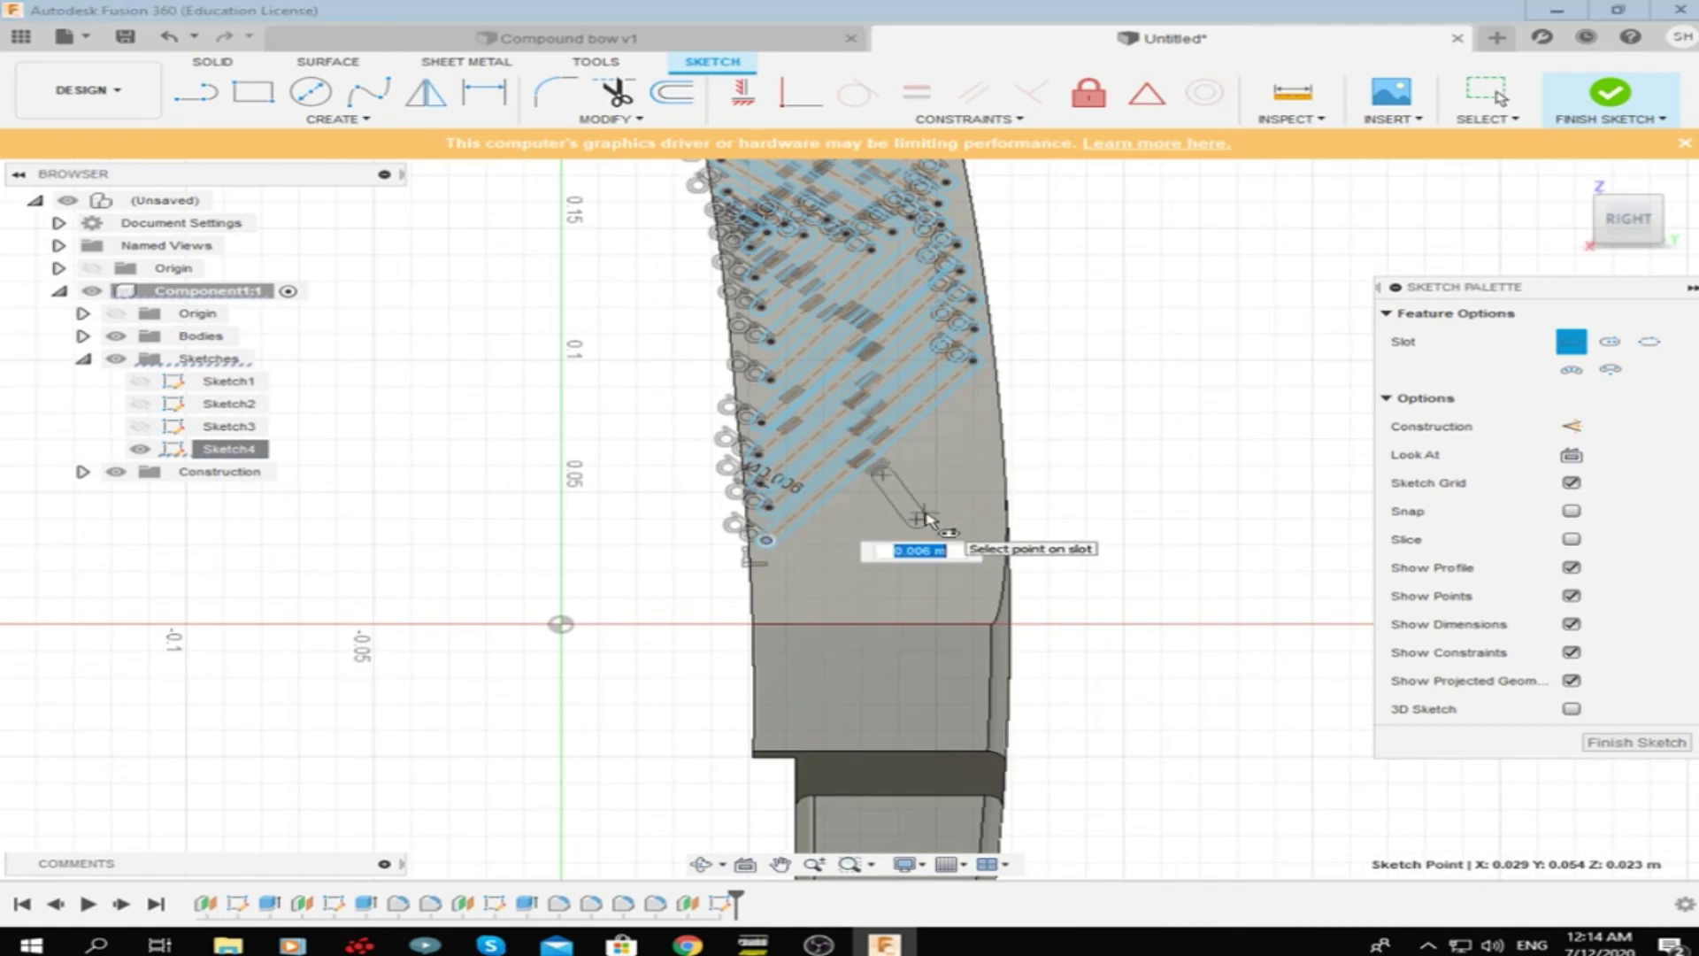
pyautogui.click(925, 518)
# Draw two more diagonal slots at the bottom of the pattern and stop the slot command
pyautogui.scroll(3, 918, 383)
pyautogui.scroll(2, 918, 383)
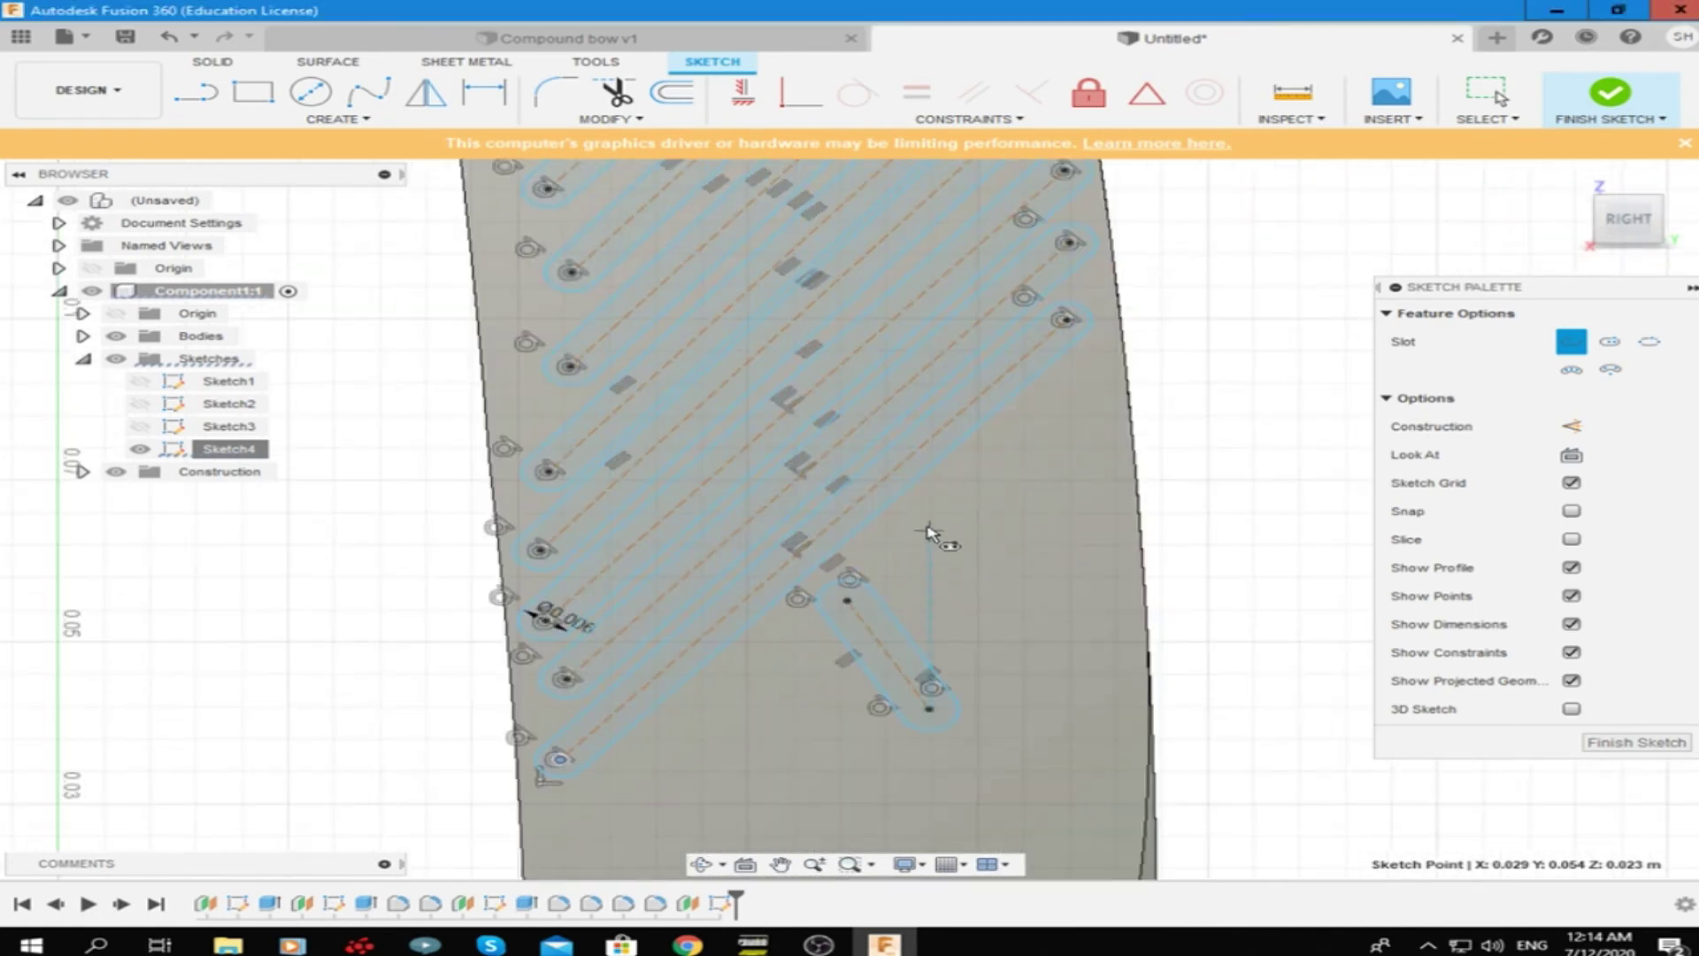
pyautogui.click(903, 531)
pyautogui.click(1043, 709)
pyautogui.click(974, 473)
pyautogui.click(1111, 611)
pyautogui.click(1100, 486)
pyautogui.rightClick(1080, 478)
pyautogui.click(1053, 420)
# Draw another short slot at the lower end of the lattice
pyautogui.scroll(-2, 830, 580)
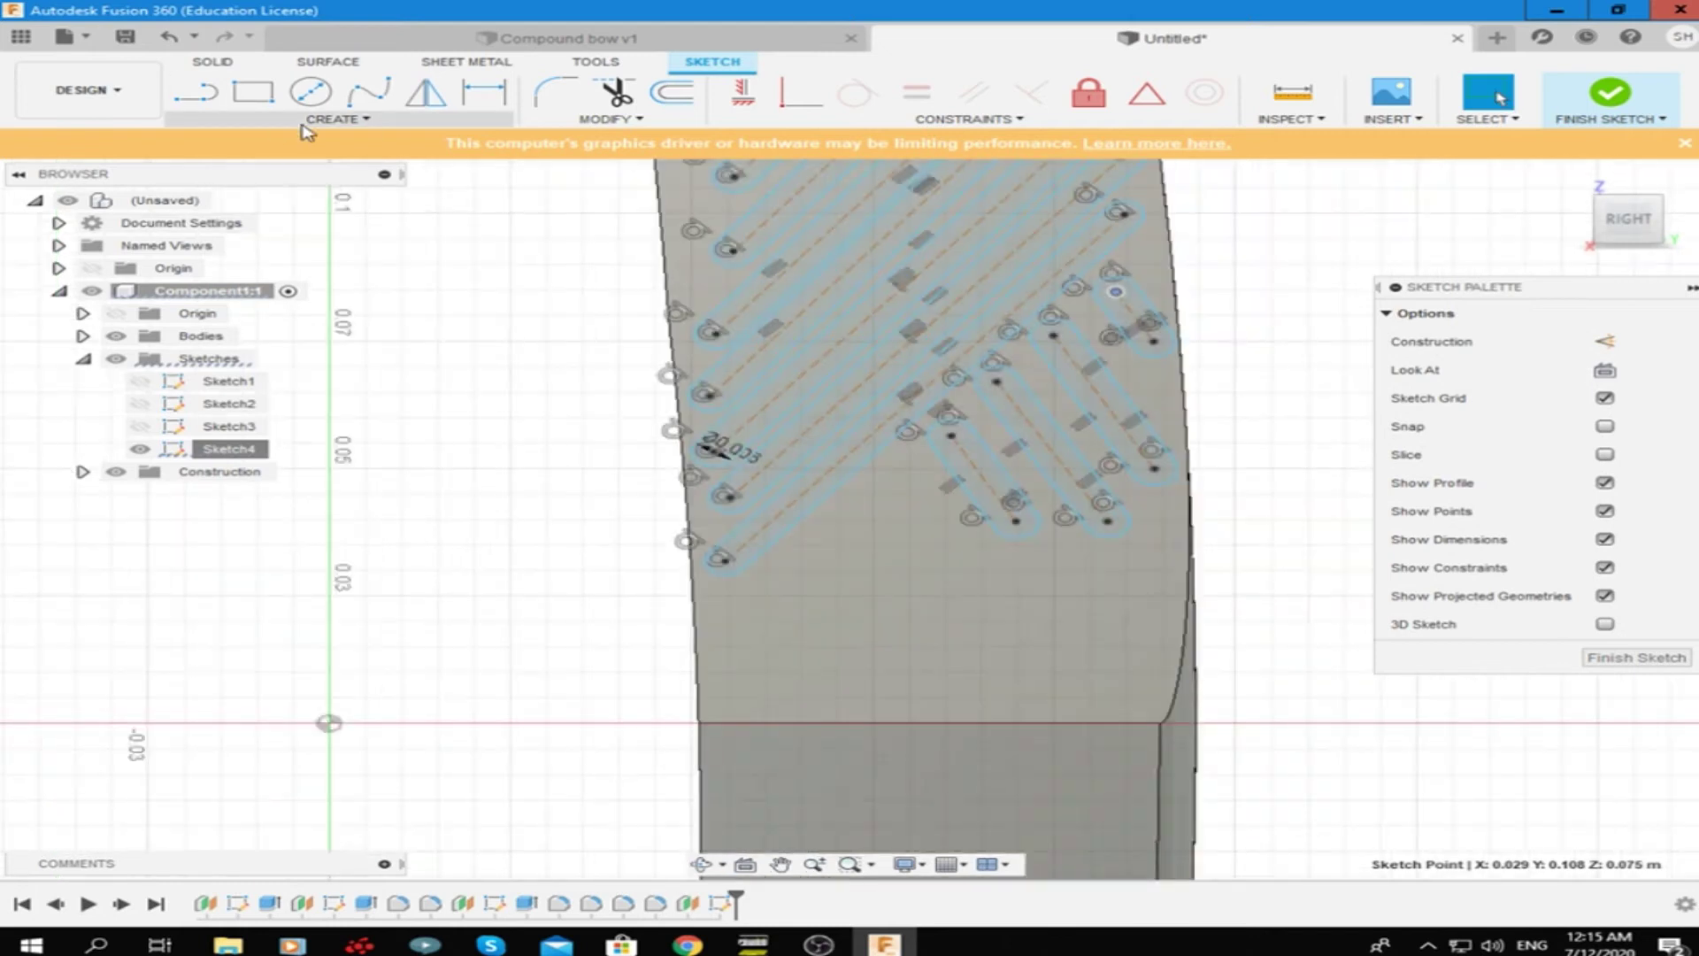
pyautogui.click(338, 119)
pyautogui.click(460, 285)
pyautogui.click(883, 473)
pyautogui.click(941, 549)
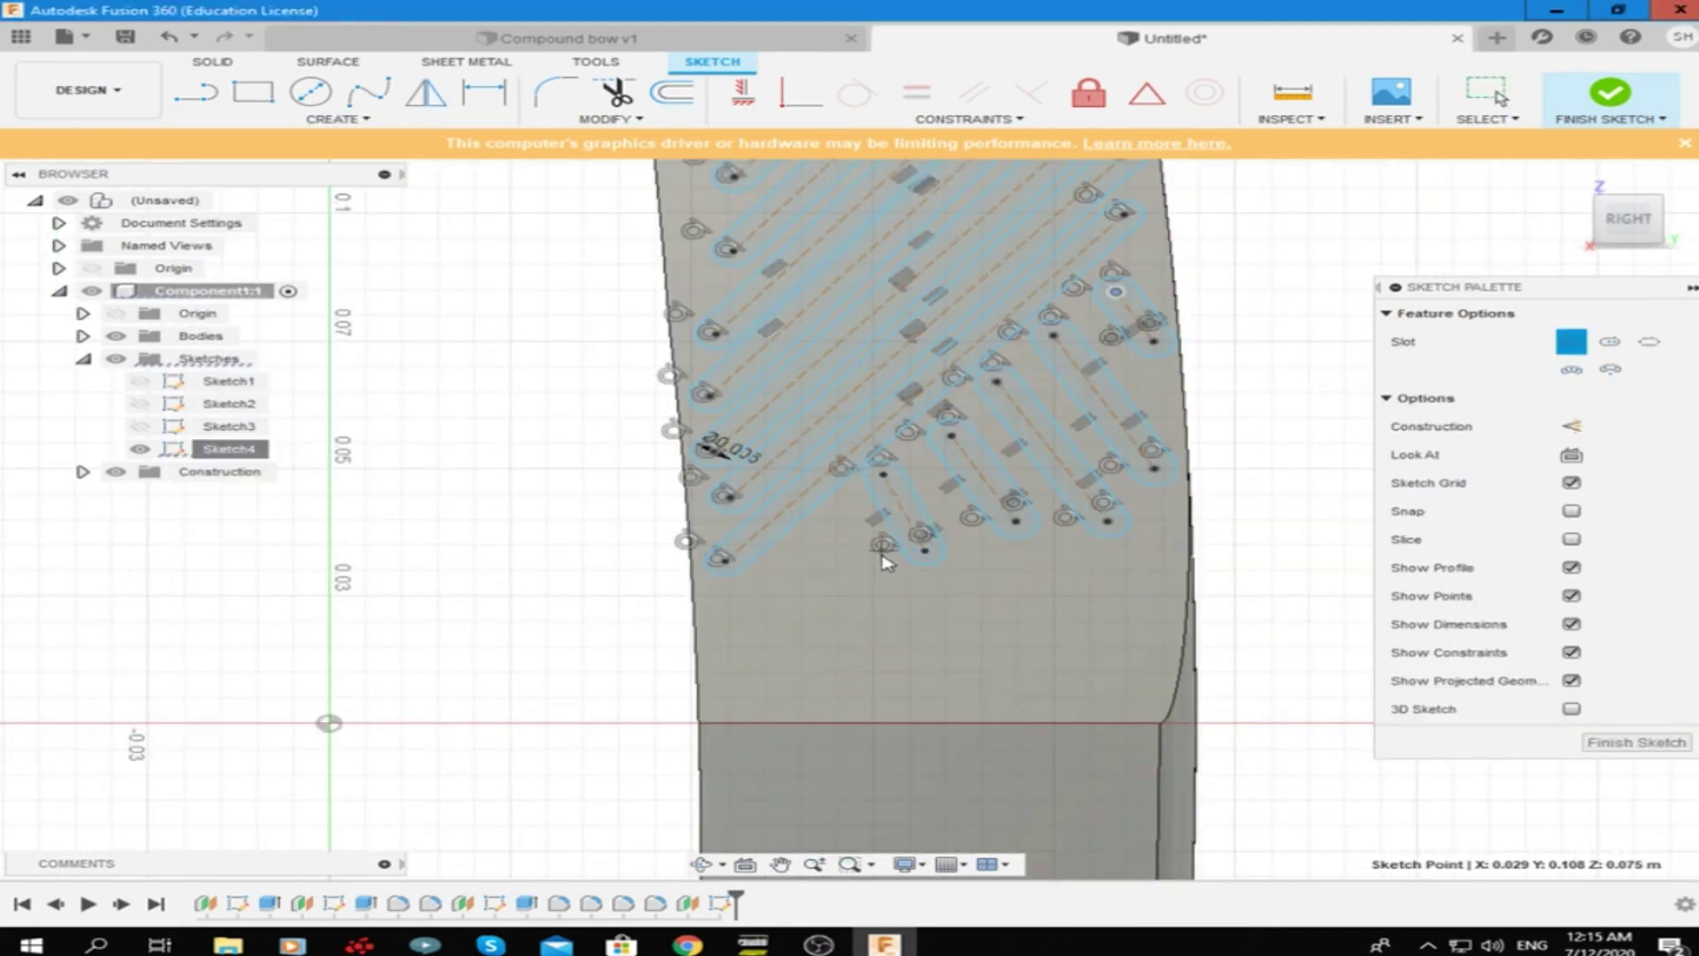
pyautogui.press('Escape')
# Add two more short slots lower on the limb face to close the lattice bottom
pyautogui.click(338, 118)
pyautogui.click(522, 265)
pyautogui.click(835, 519)
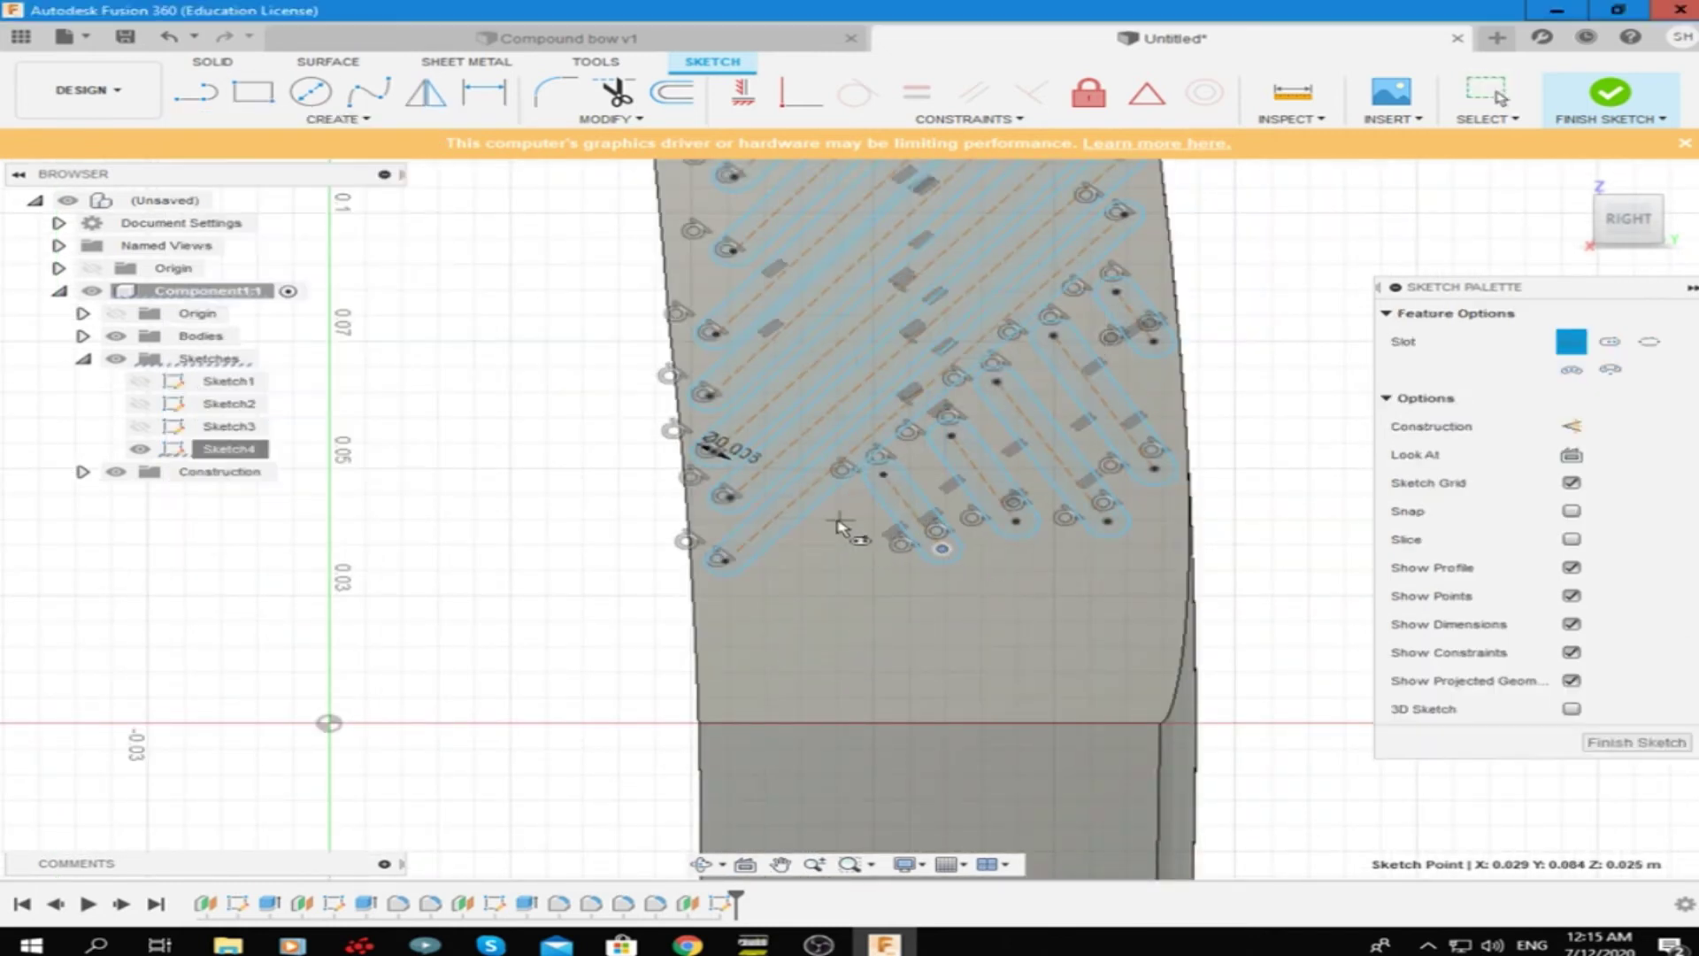
pyautogui.click(872, 604)
pyautogui.click(769, 576)
pyautogui.click(815, 634)
pyautogui.press('Escape')
# Draw one more long diagonal slot on the limb sketch
pyautogui.scroll(-5, 841, 575)
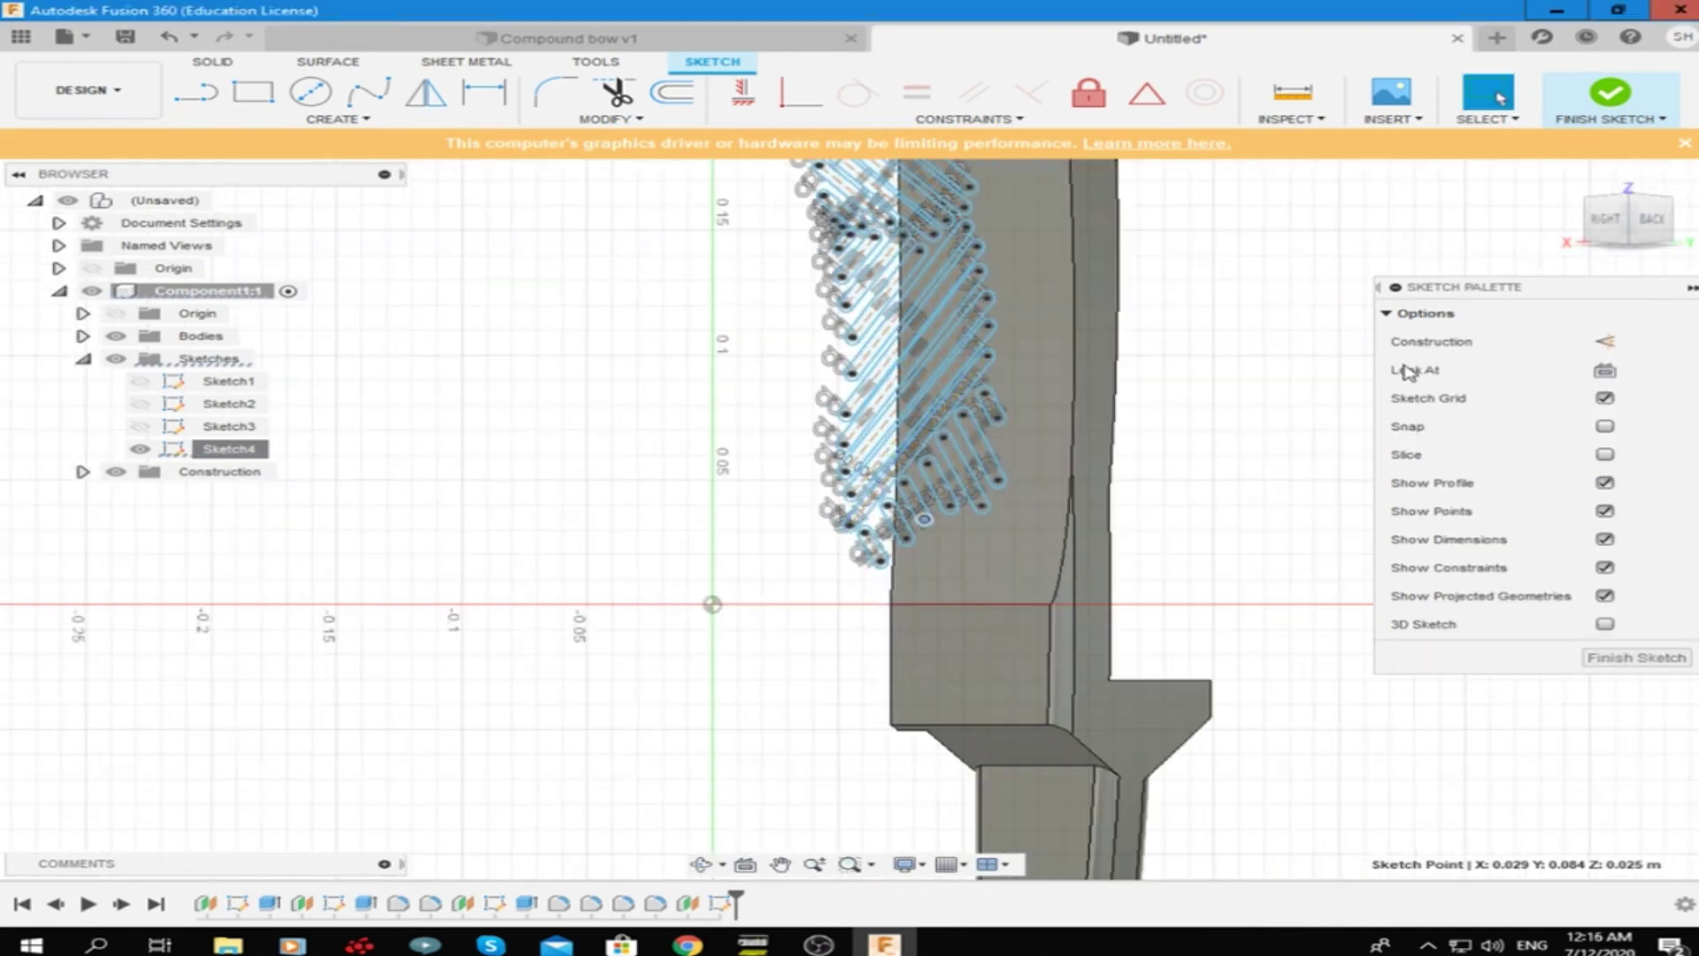
pyautogui.scroll(2, 904, 546)
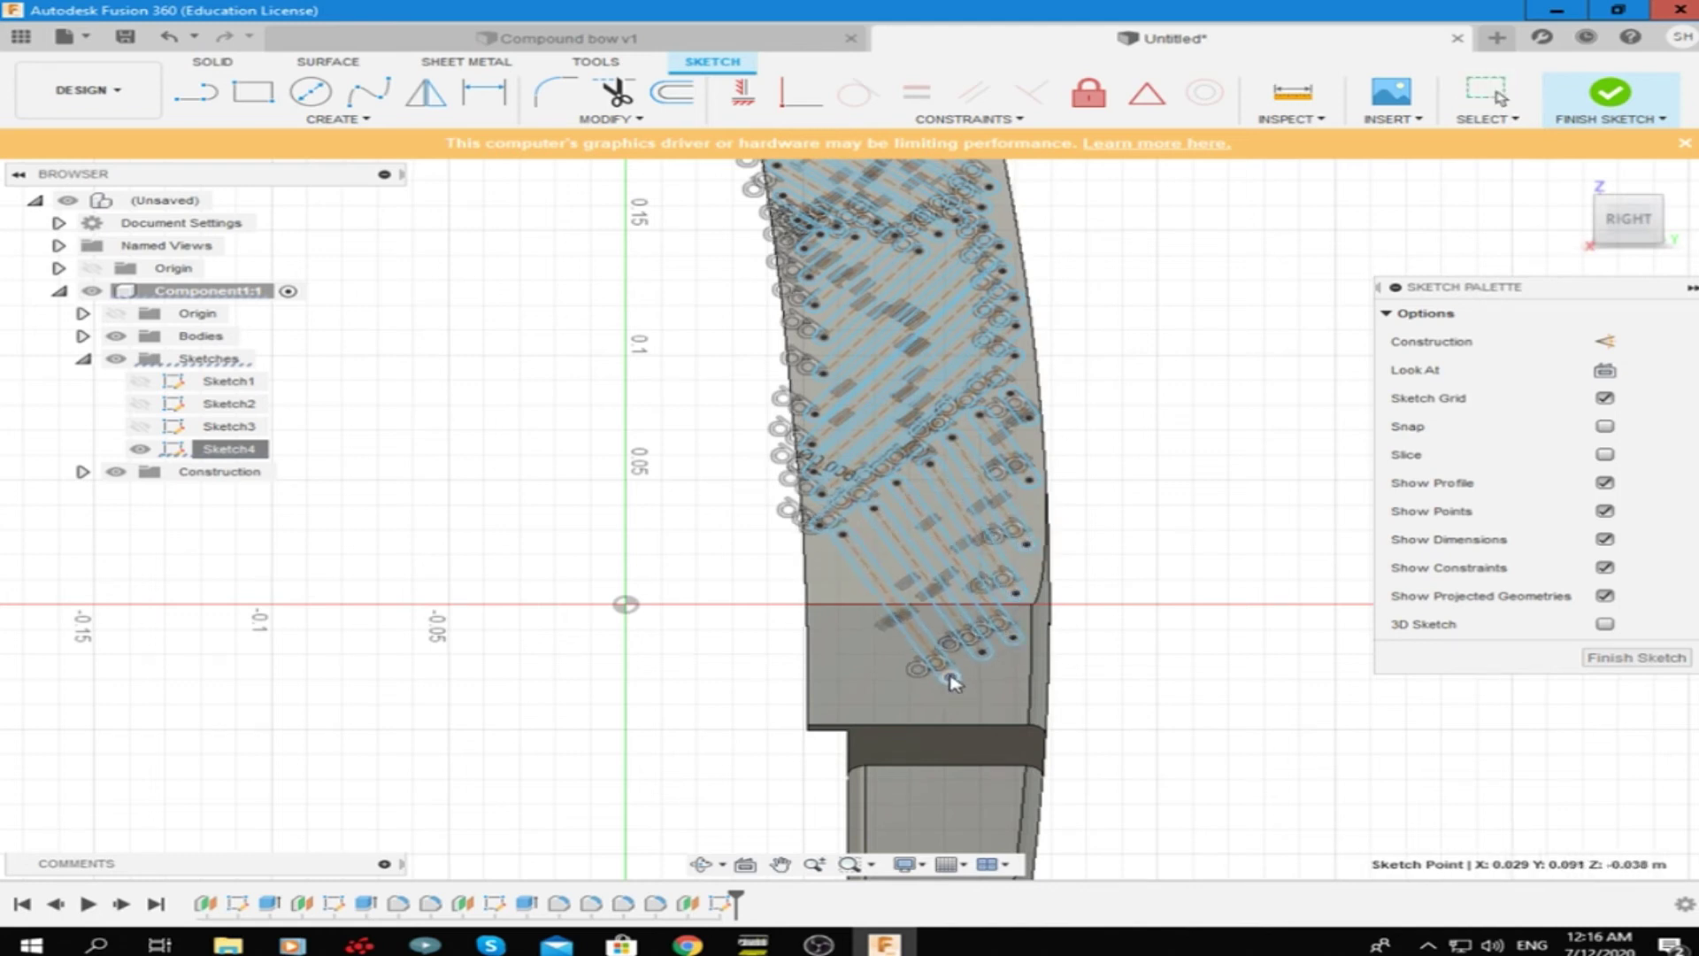
pyautogui.scroll(3, 870, 563)
pyautogui.click(338, 119)
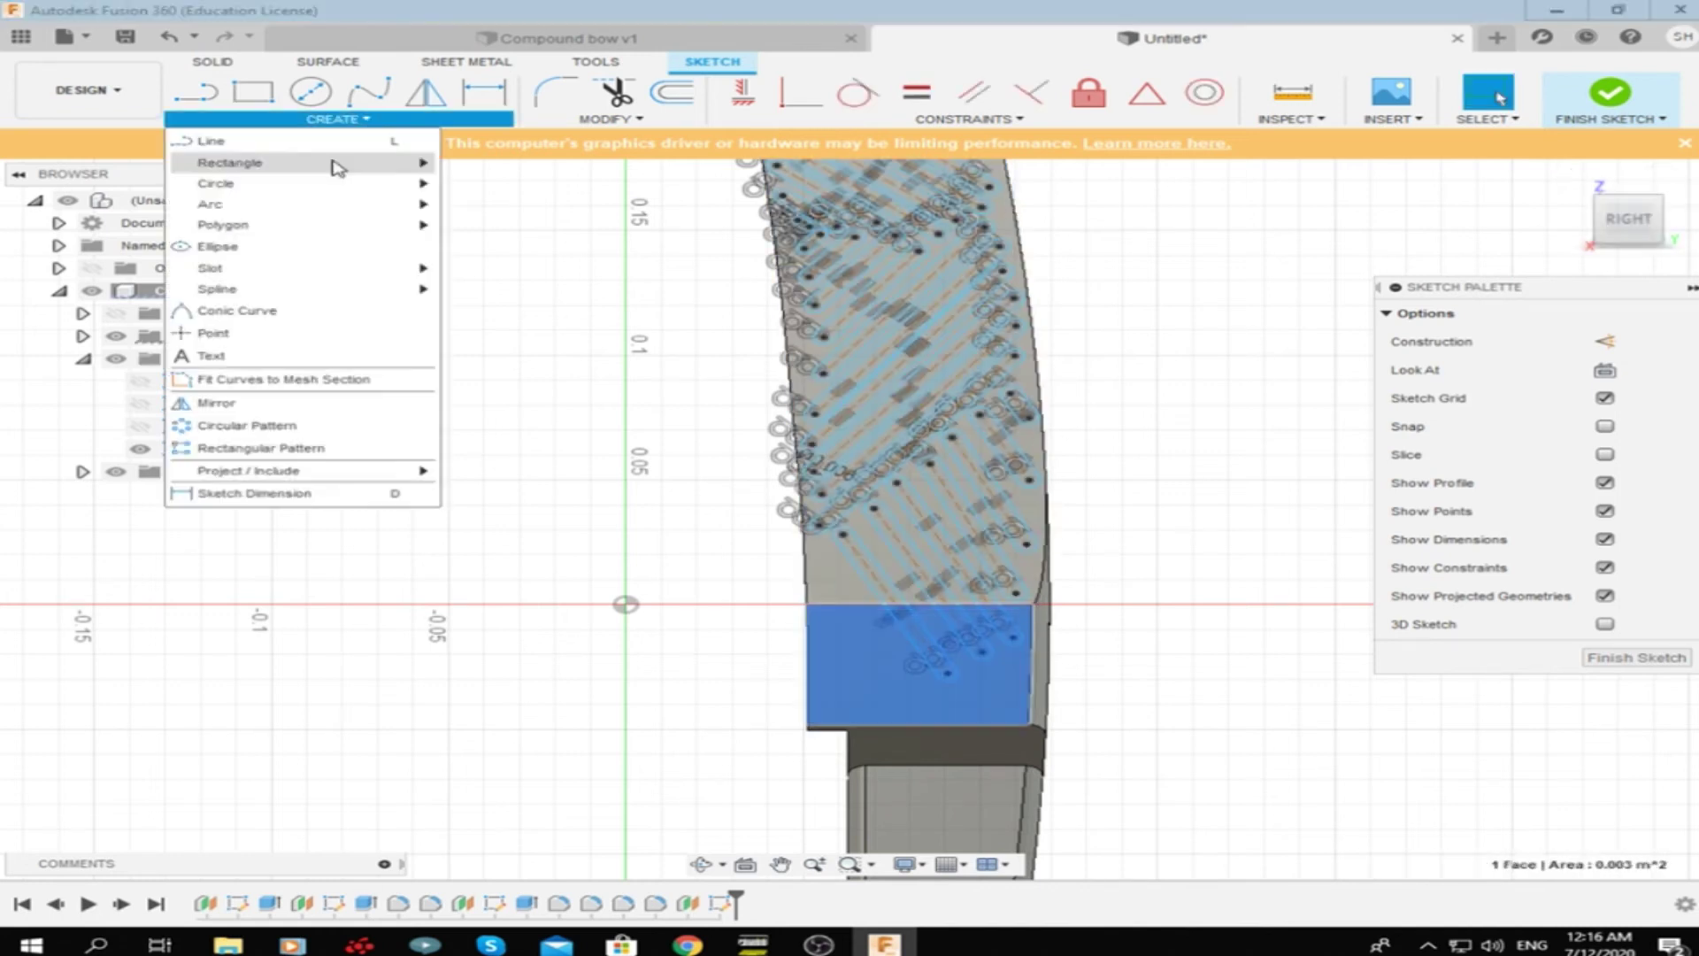
pyautogui.click(752, 268)
pyautogui.click(822, 558)
pyautogui.click(986, 808)
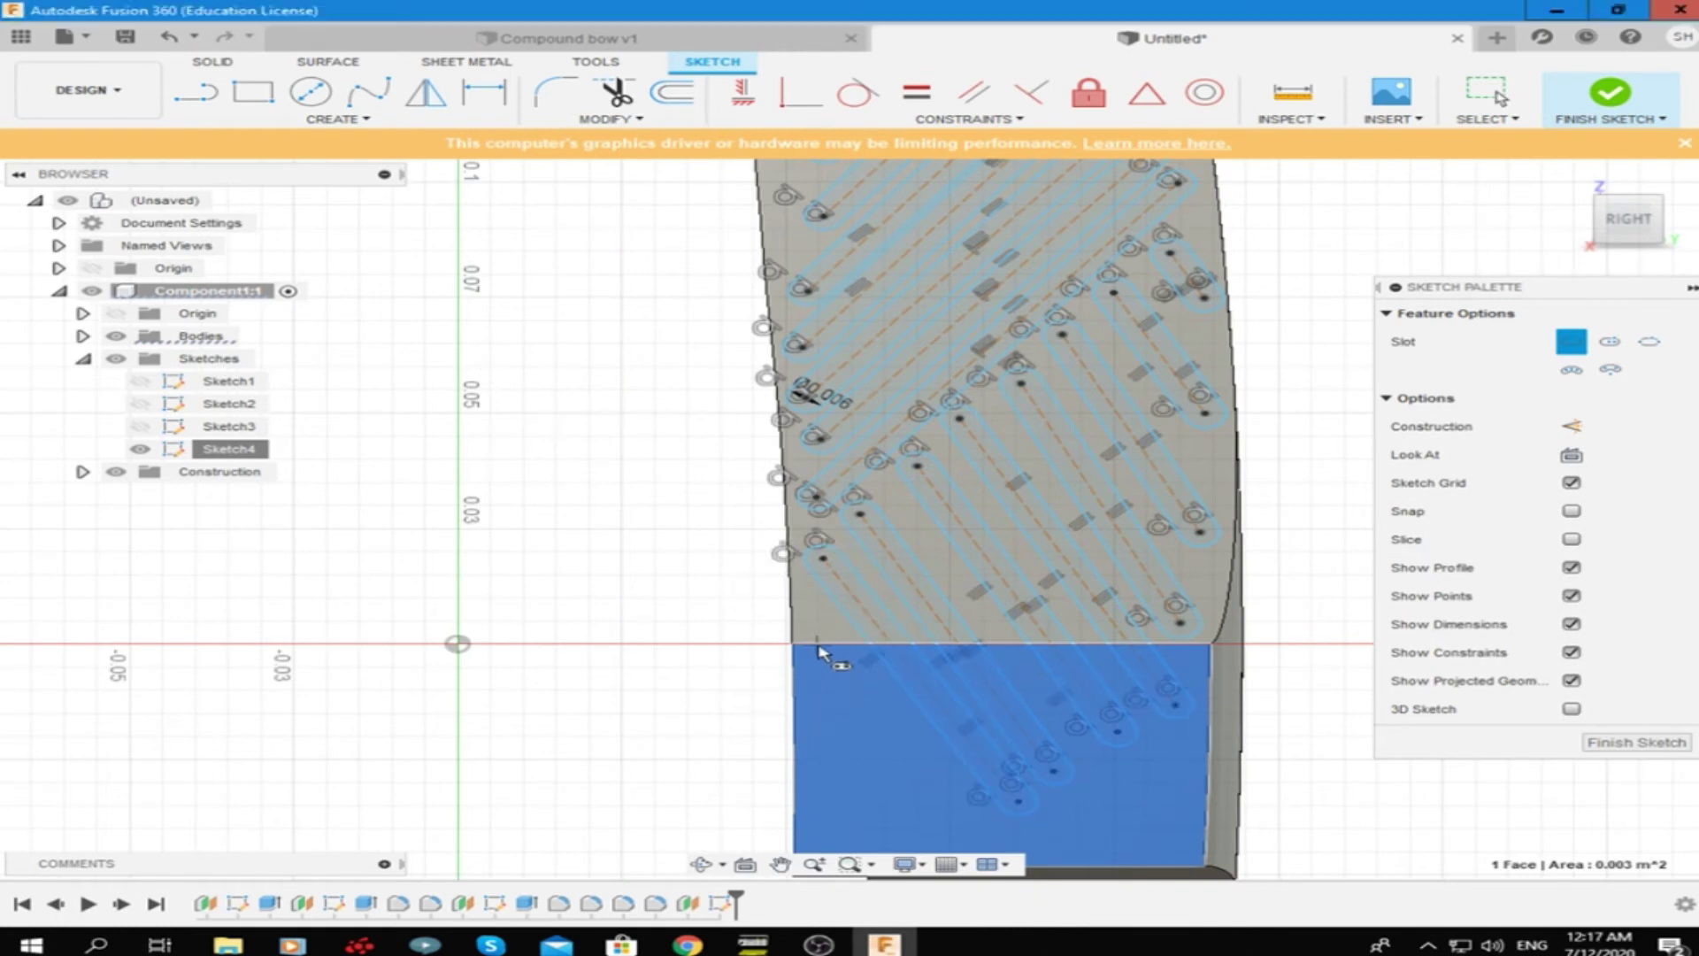
# Finish Sketch4 and select it in the browser
pyautogui.scroll(-2, 836, 658)
pyautogui.click(1636, 742)
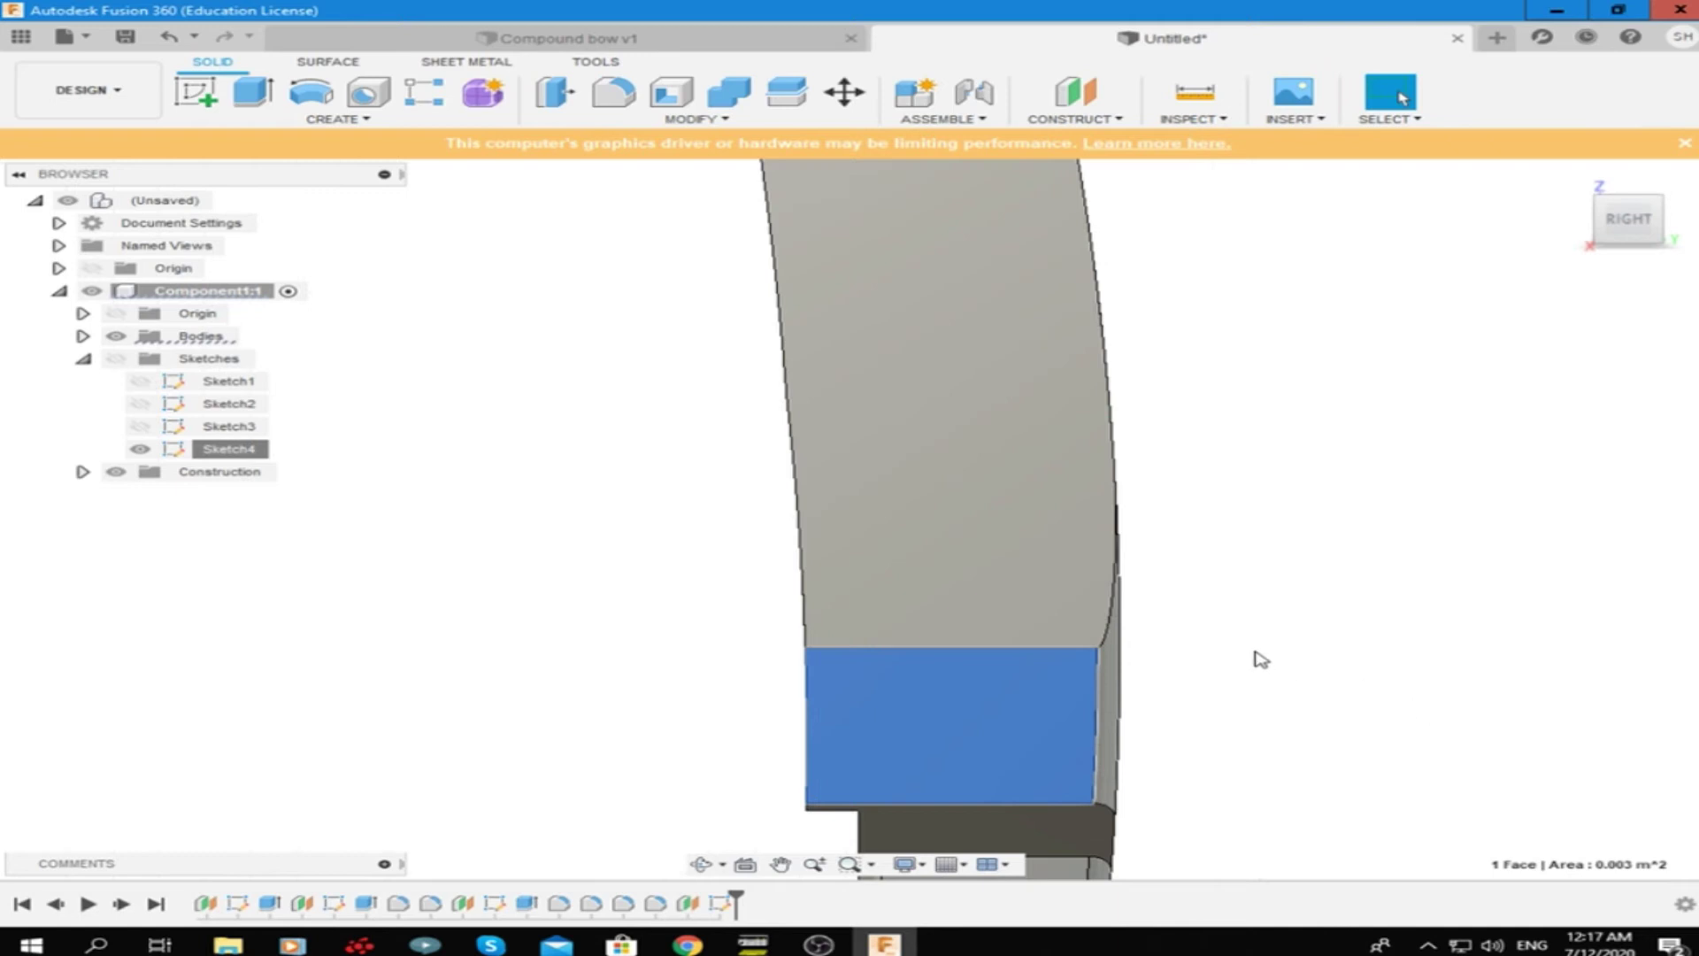
pyautogui.scroll(-3, 1261, 659)
pyautogui.click(228, 449)
pyautogui.scroll(3, 995, 497)
# Reopen Sketch4 for editing and select four slot profiles
pyautogui.rightClick(1031, 508)
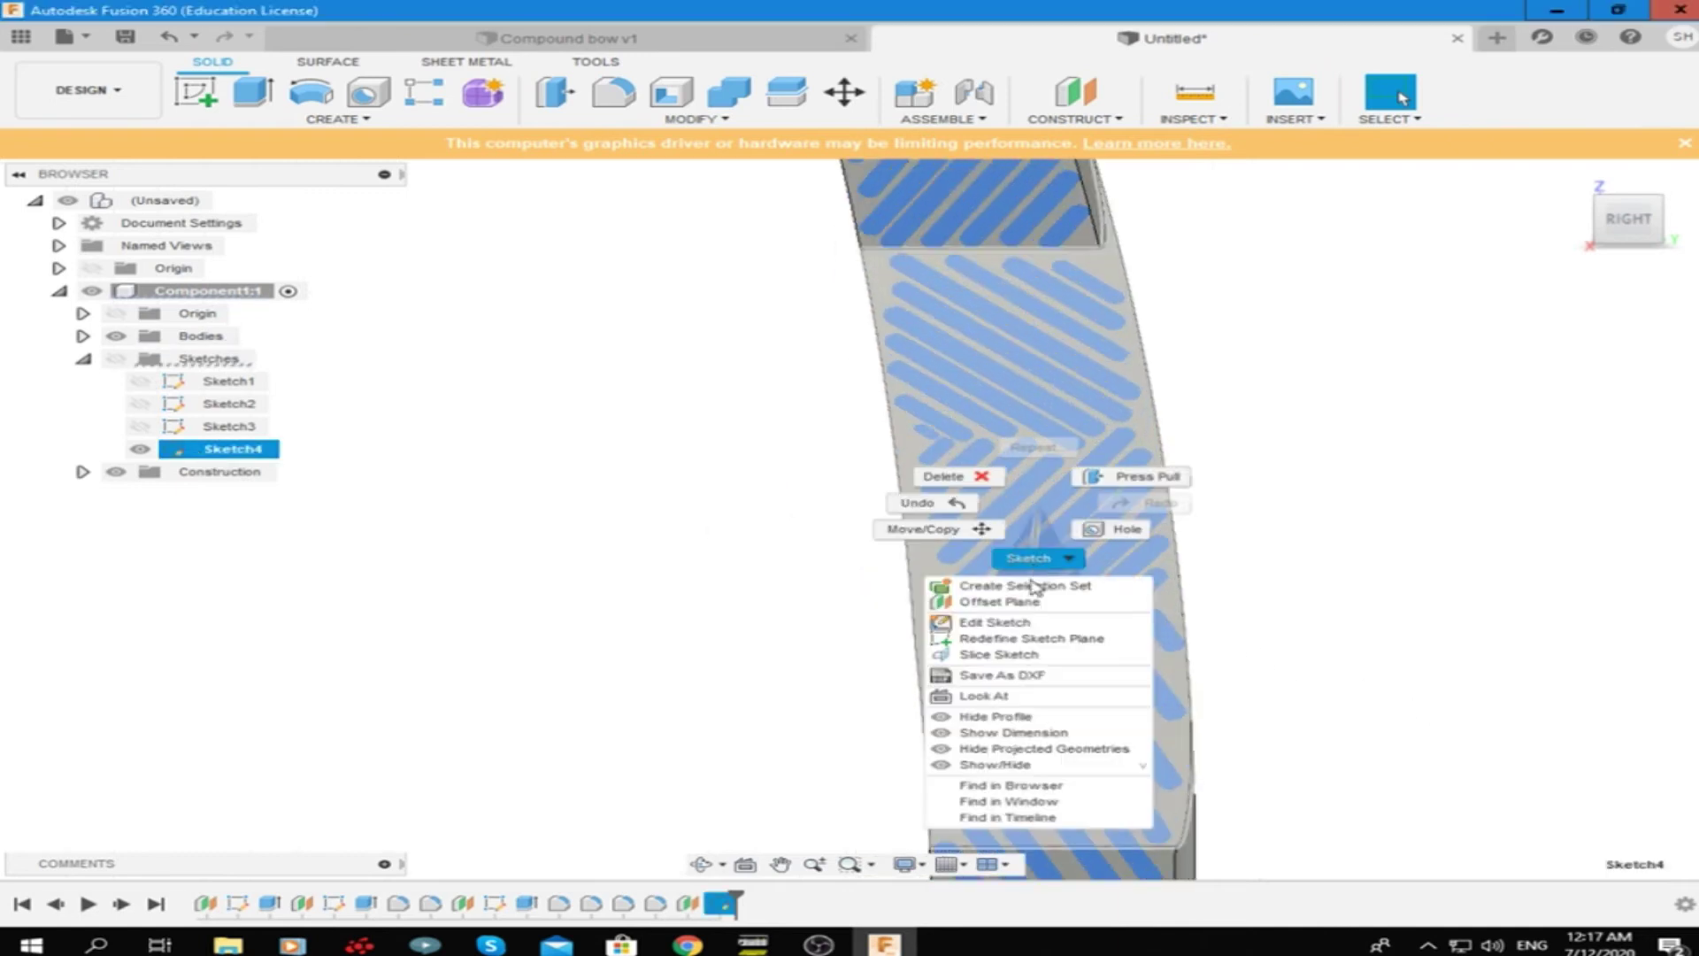
pyautogui.rightClick(225, 449)
pyautogui.click(195, 615)
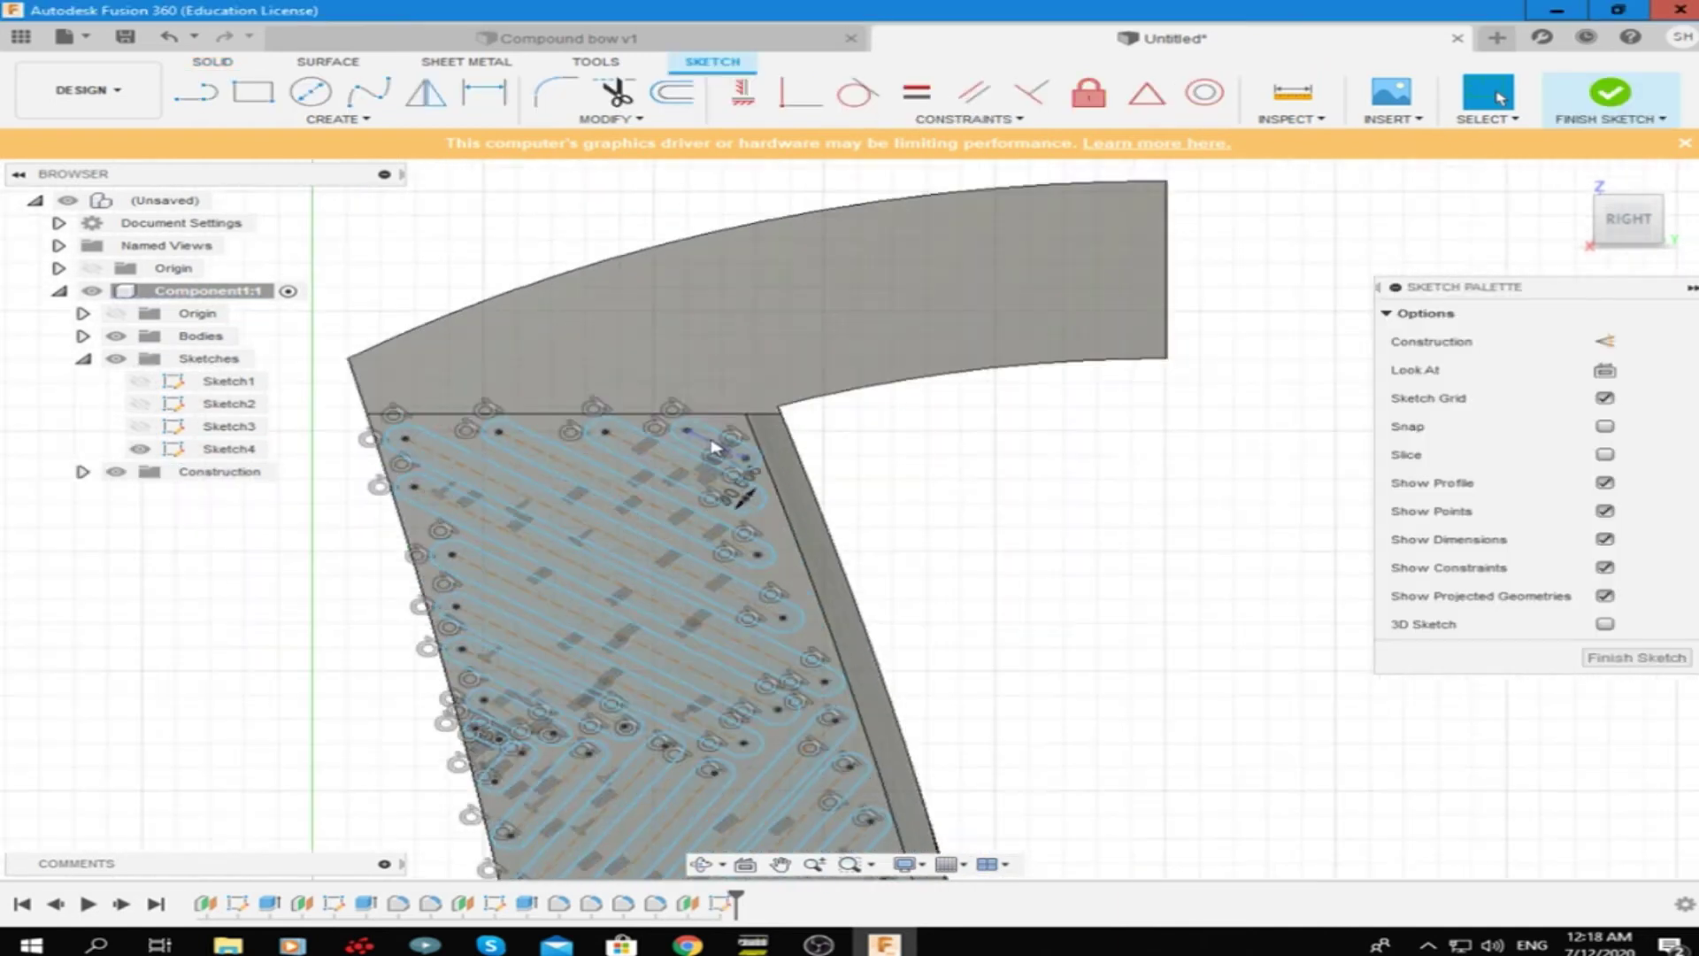
pyautogui.keyDown('ctrl'); pyautogui.click(504, 511); pyautogui.keyUp('ctrl')
pyautogui.scroll(2, 618, 561)
pyautogui.keyDown('ctrl'); pyautogui.click(618, 561); pyautogui.keyUp('ctrl')
pyautogui.scroll(-2, 694, 622)
pyautogui.keyDown('ctrl'); pyautogui.click(694, 622); pyautogui.keyUp('ctrl')
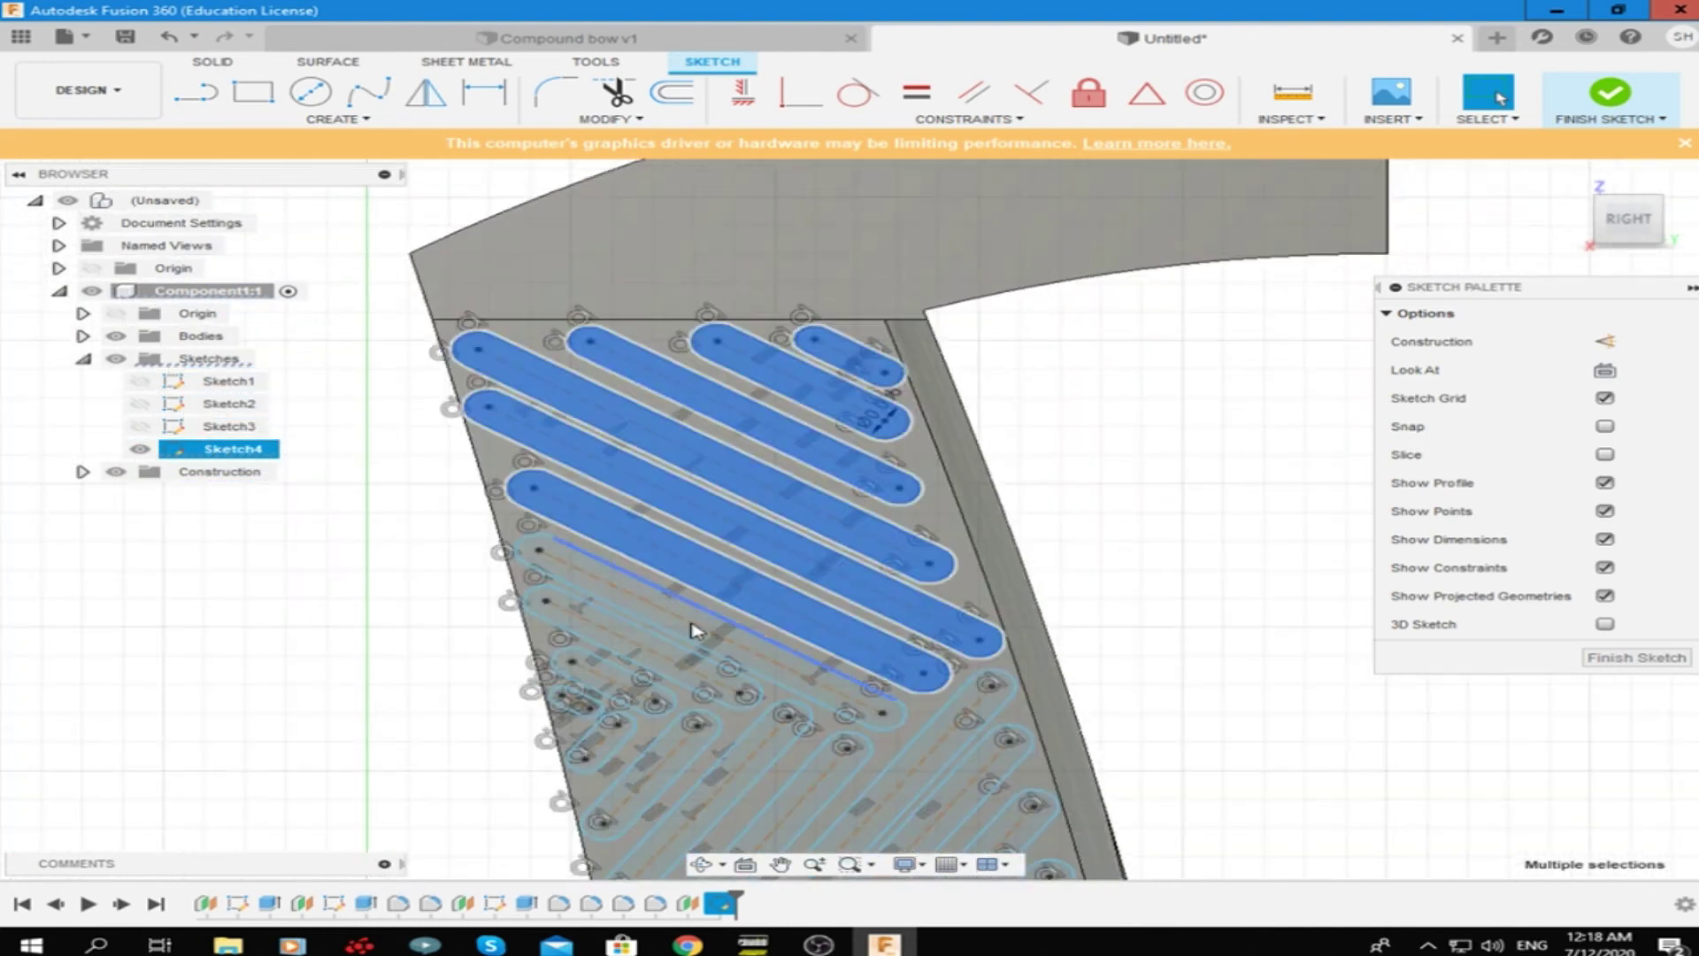
pyautogui.scroll(2, 654, 660)
pyautogui.scroll(2, 815, 550)
pyautogui.keyDown('ctrl'); pyautogui.click(865, 587); pyautogui.keyUp('ctrl')
pyautogui.scroll(-2, 864, 588)
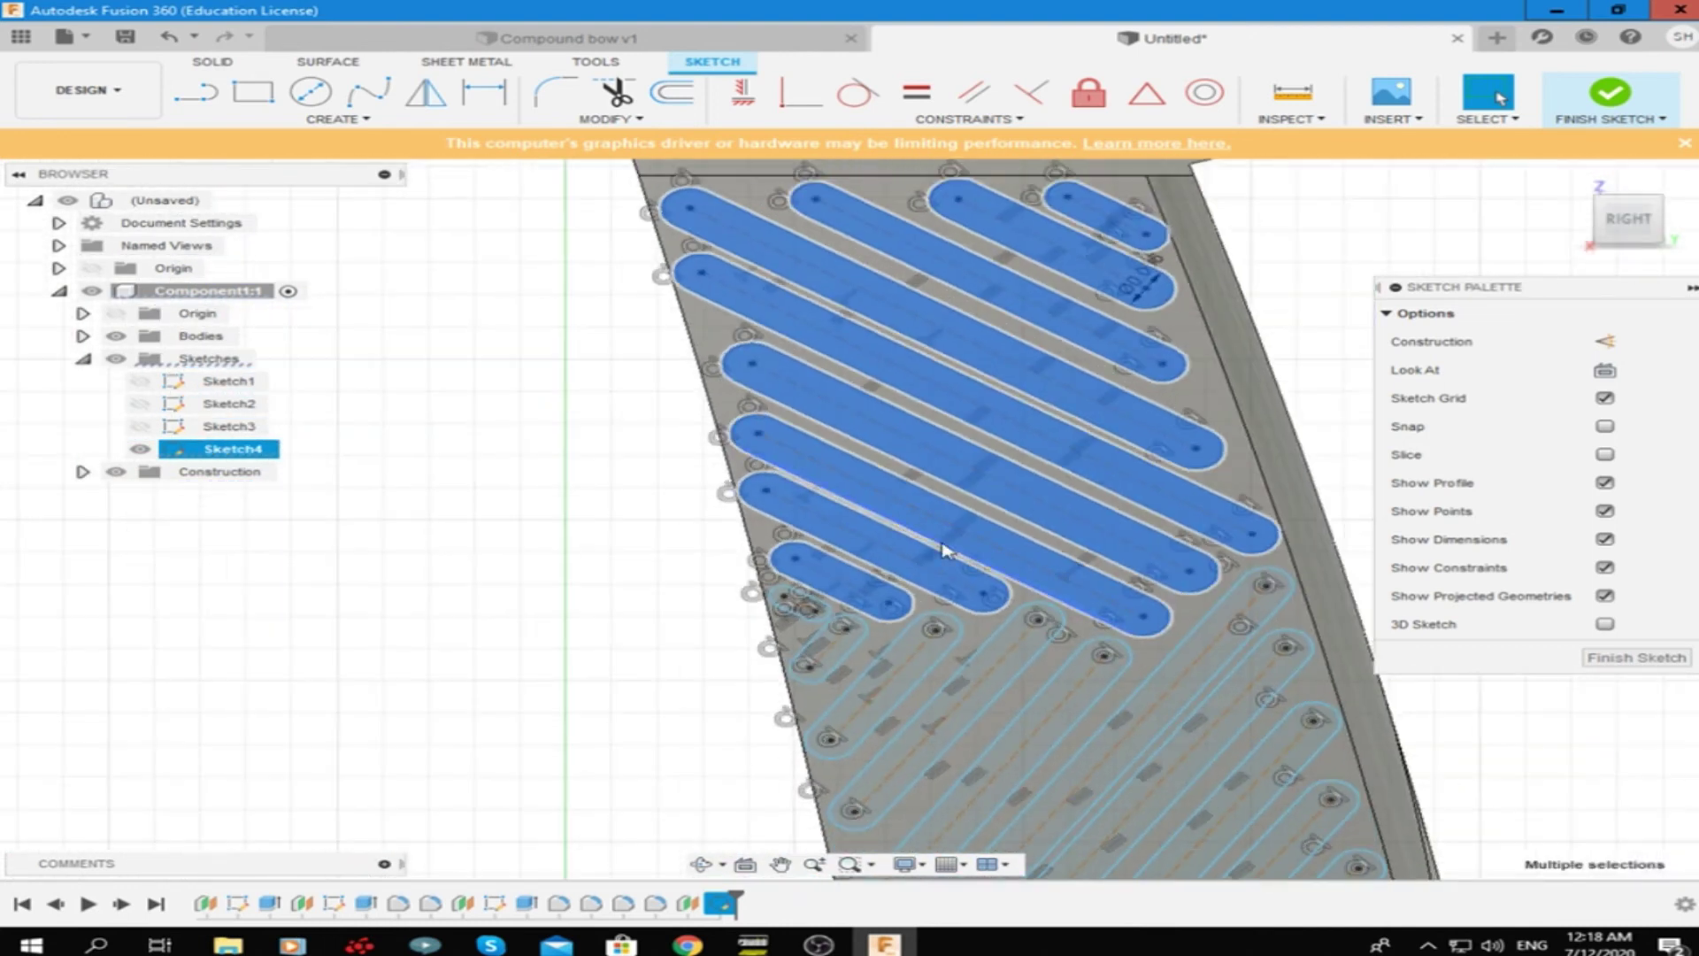
# Extrude the four selected slot profiles into the limb as a cut
pyautogui.press('e')
pyautogui.scroll(-2, 448, 595)
pyautogui.moveTo(810, 604); pyautogui.dragTo(1224, 612)
pyautogui.click(1557, 525)
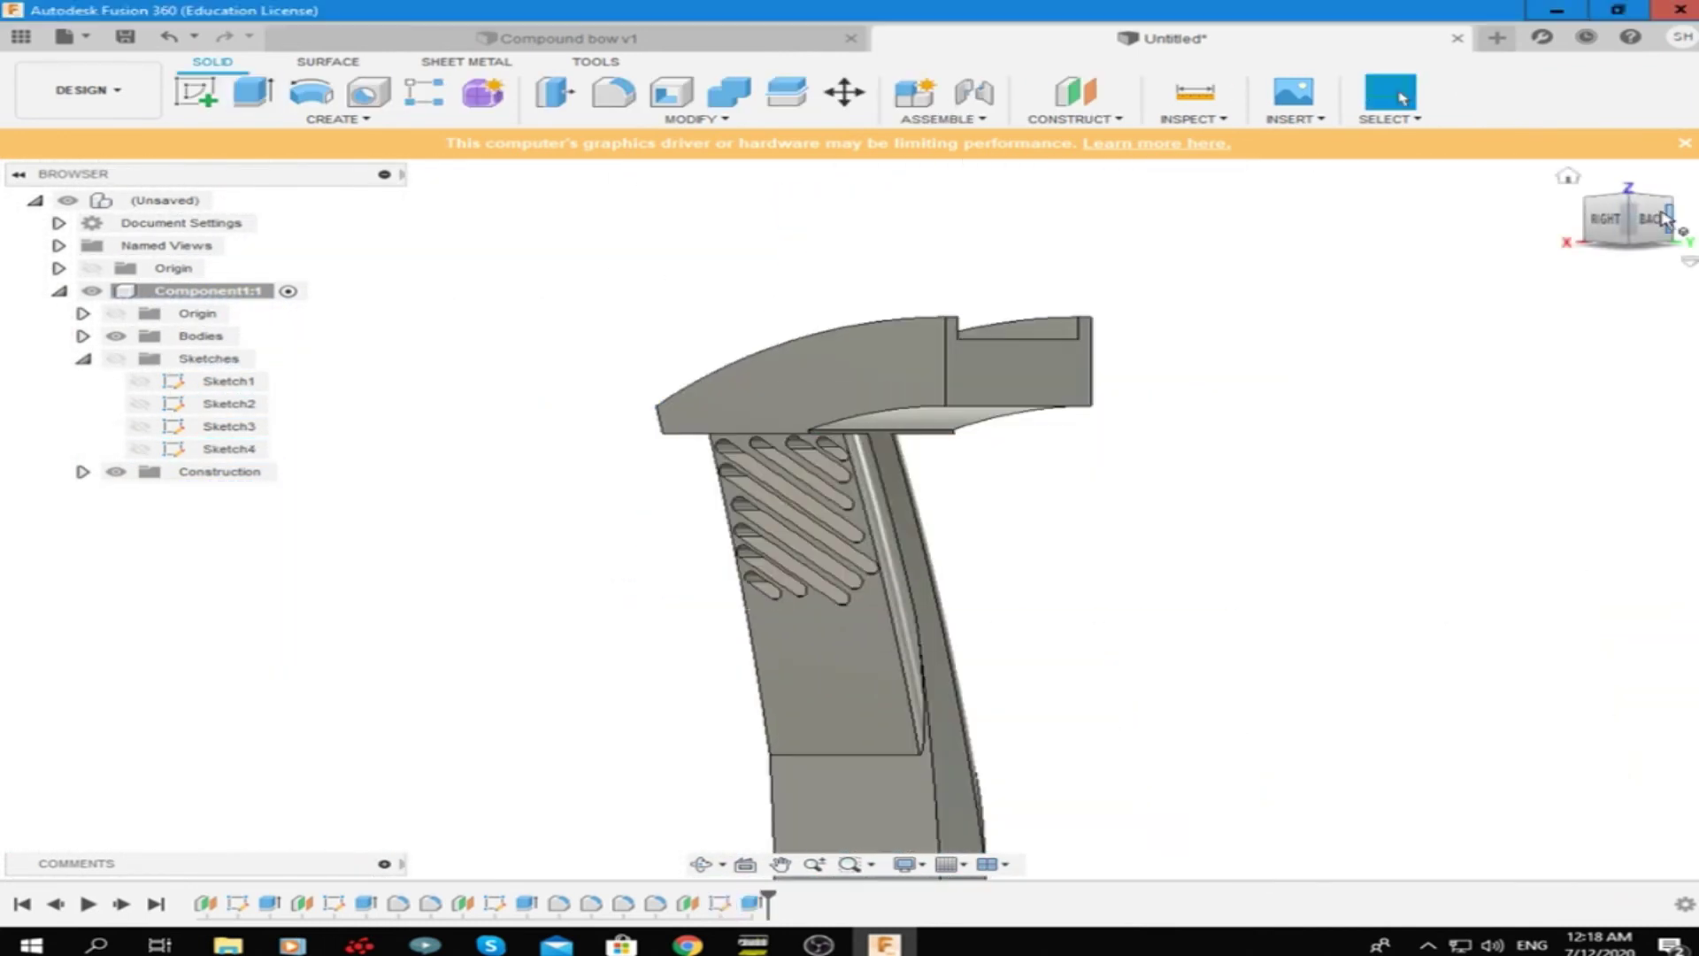
# Reopen Sketch4 and cut another slot profile into the limb the same way
pyautogui.doubleClick(228, 449)
pyautogui.scroll(5, 1160, 427)
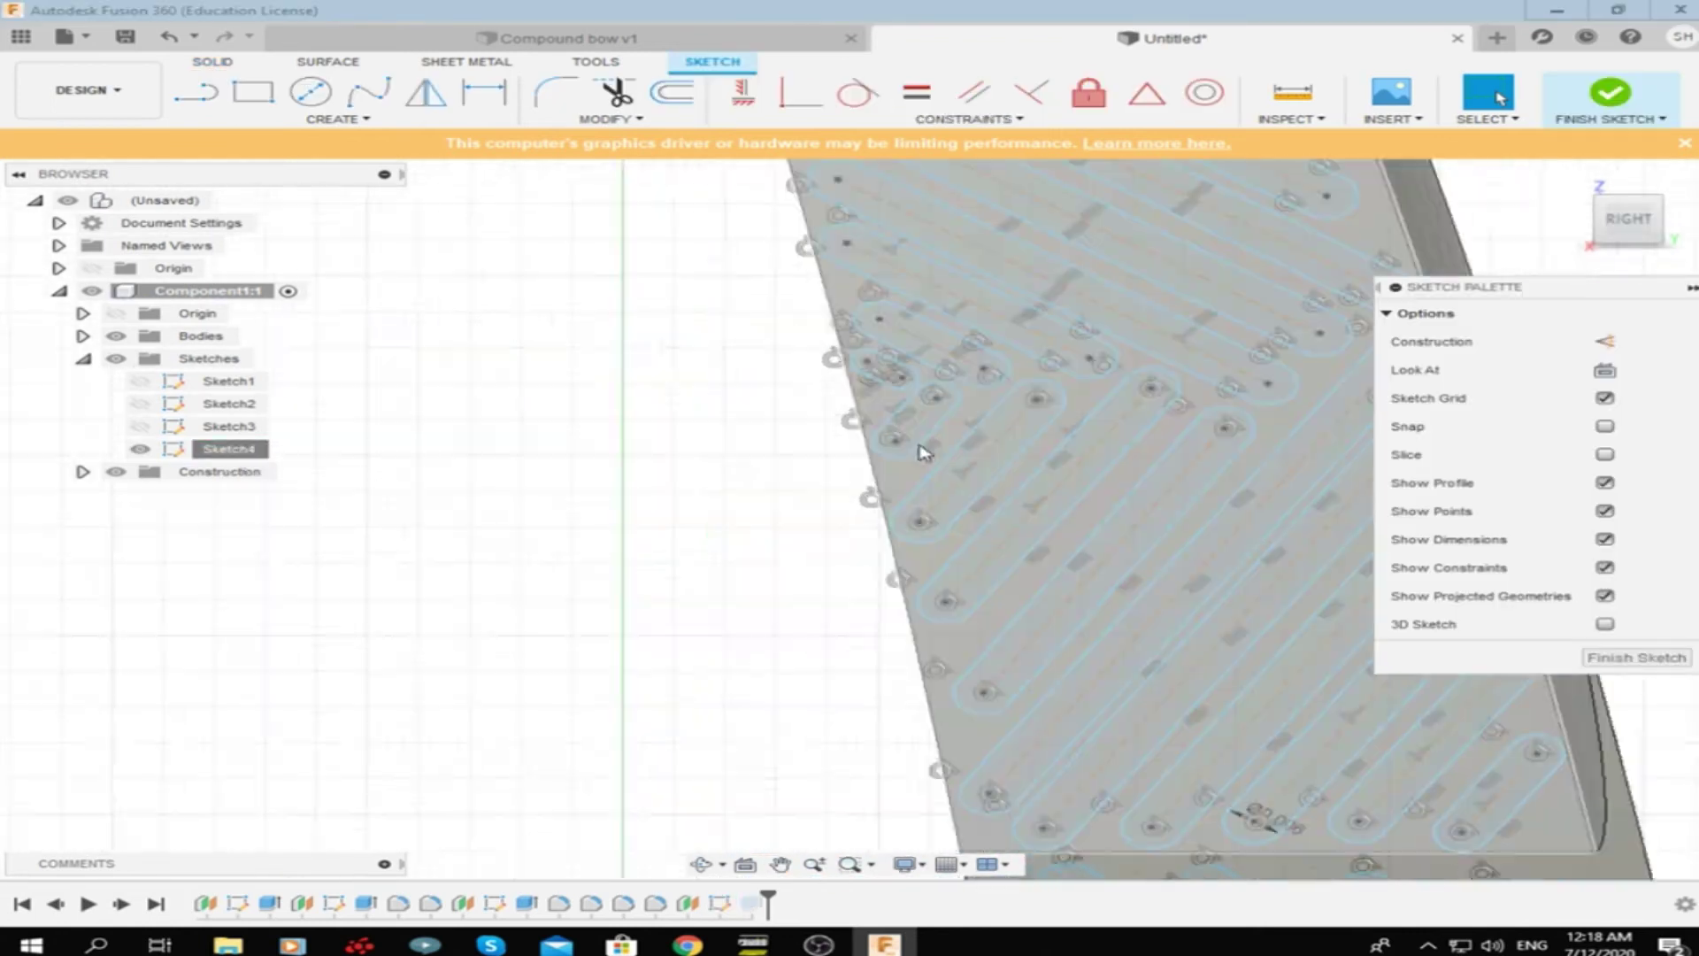
pyautogui.scroll(-2, 1160, 428)
pyautogui.click(1091, 467)
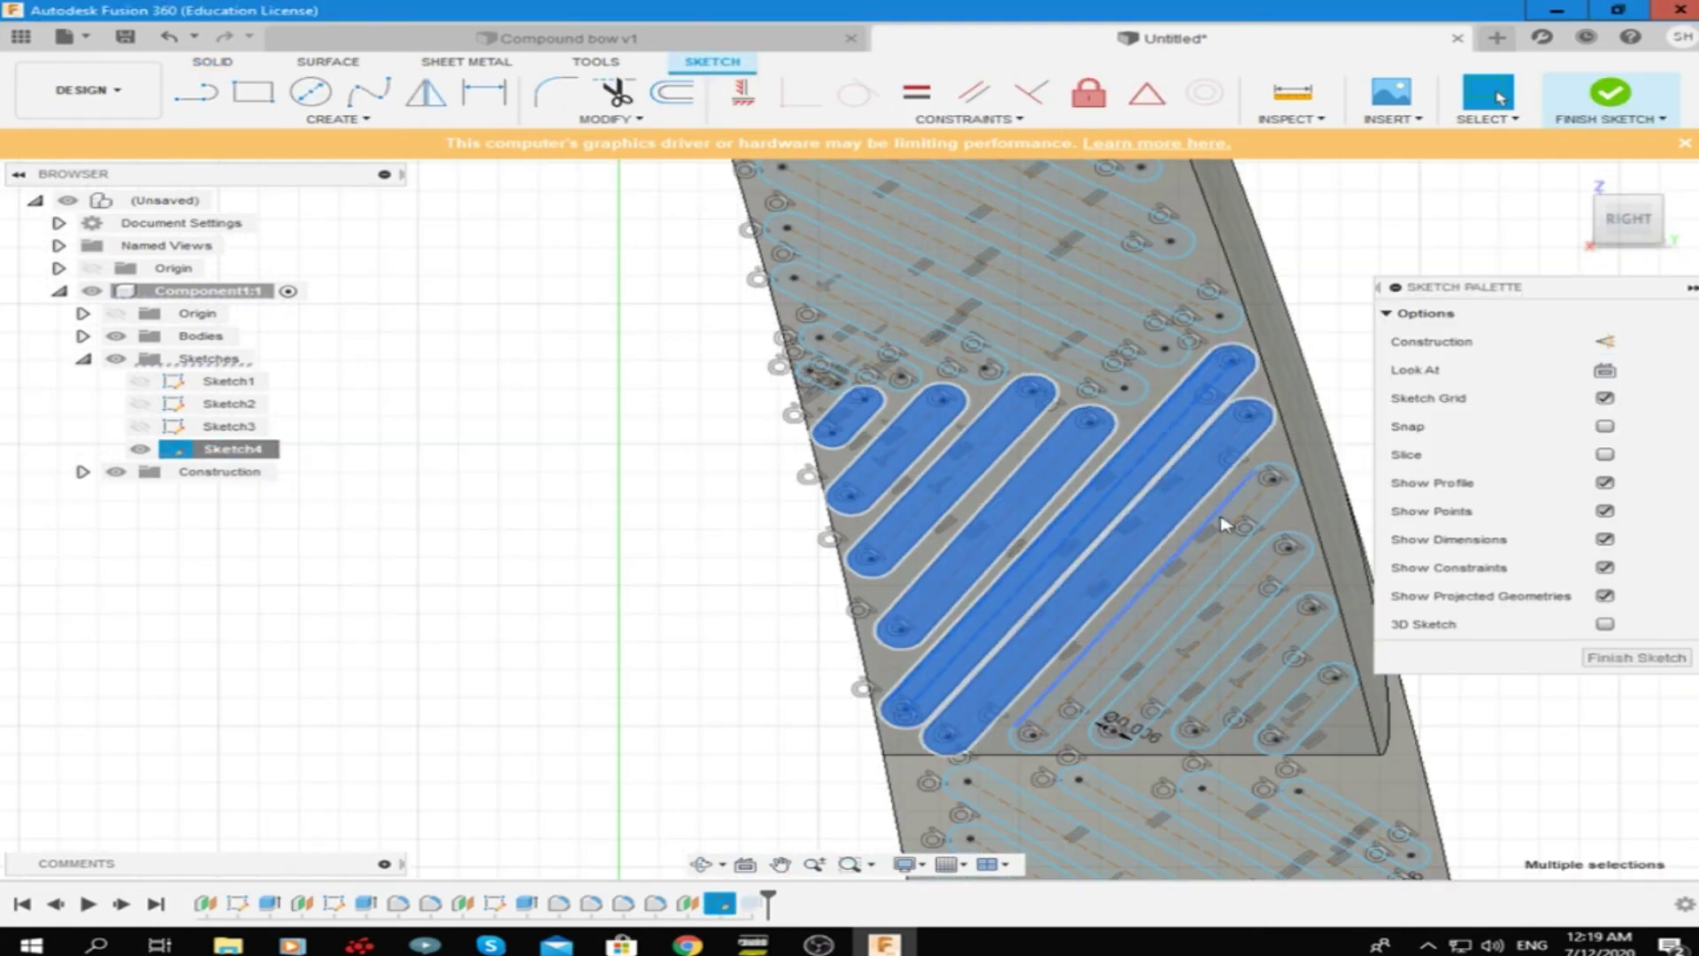
pyautogui.press('e')
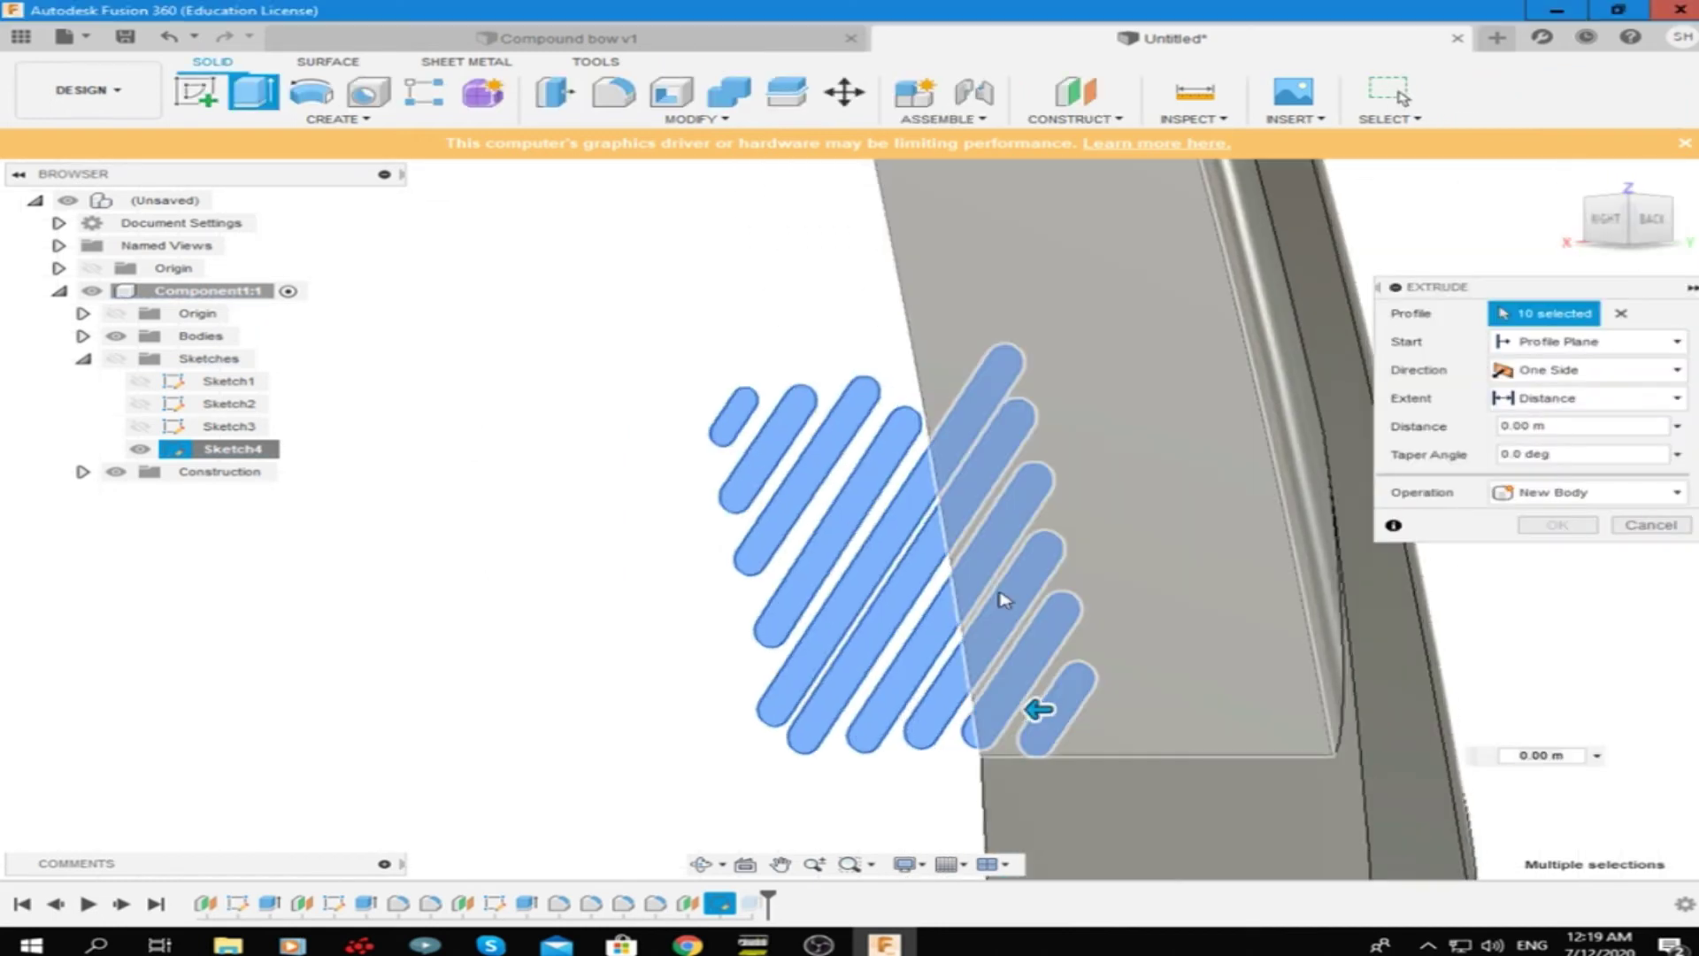
pyautogui.moveTo(1031, 706); pyautogui.dragTo(1611, 706)
pyautogui.click(1566, 570)
pyautogui.rightClick(228, 448)
# Reopen Sketch4 and select five of the remaining slot profiles
pyautogui.click(266, 515)
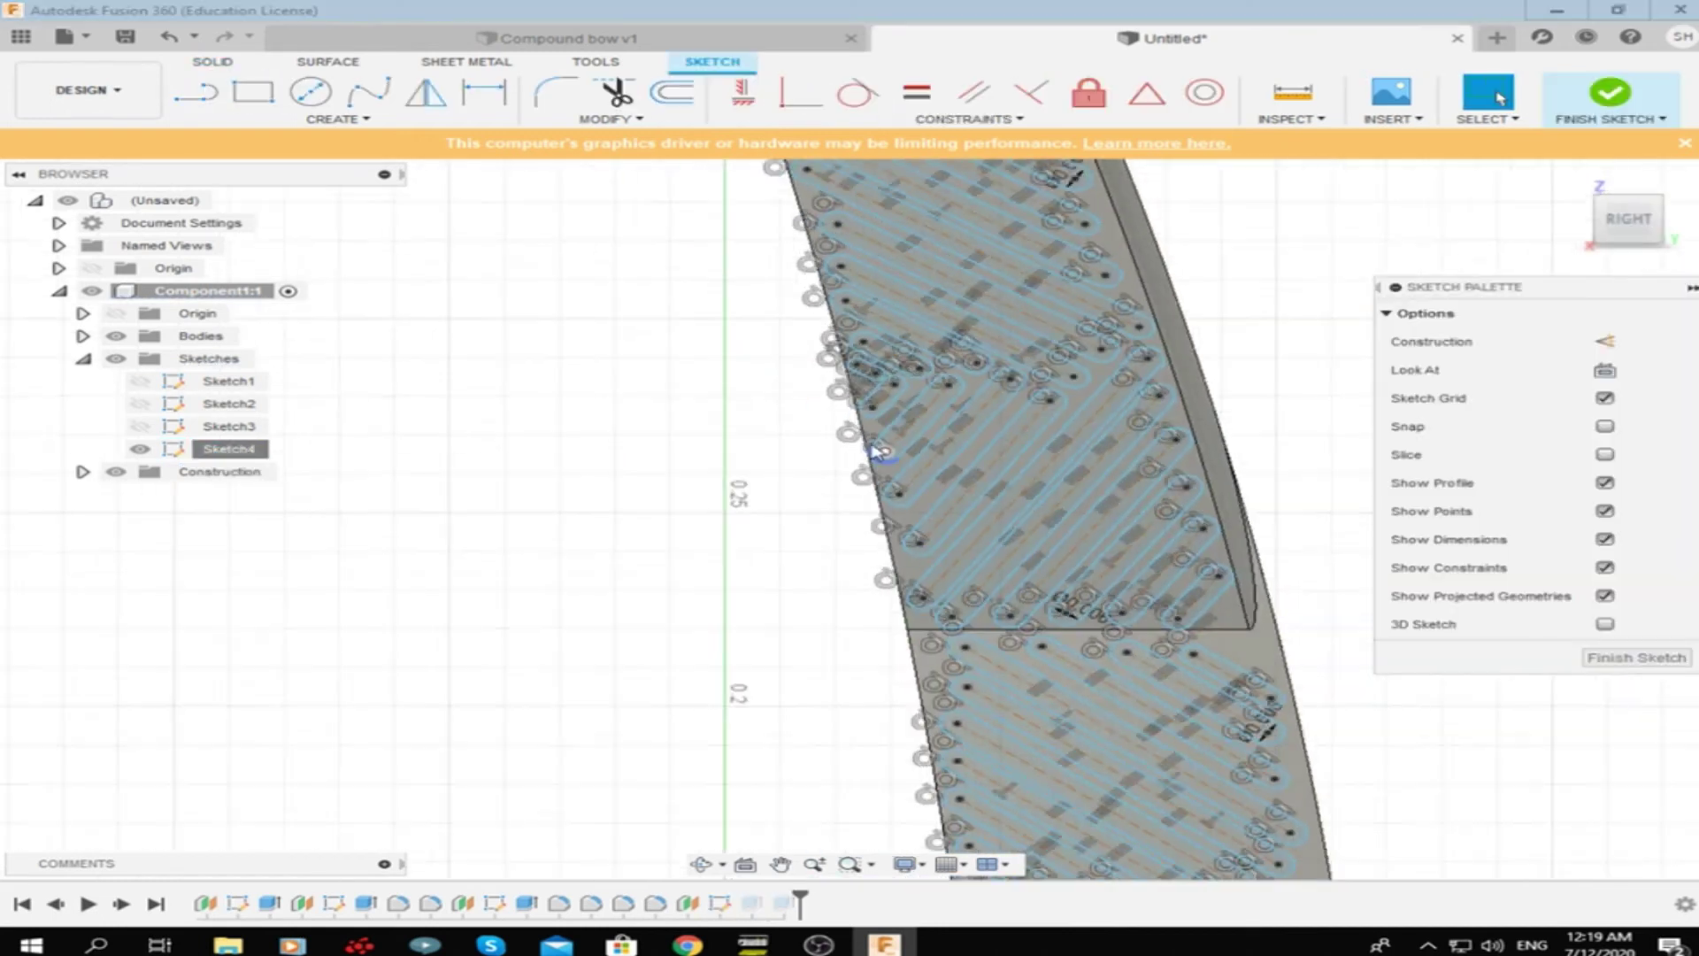
pyautogui.scroll(5, 1091, 428)
pyautogui.scroll(2, 1091, 427)
pyautogui.click(1044, 416)
pyautogui.click(974, 495)
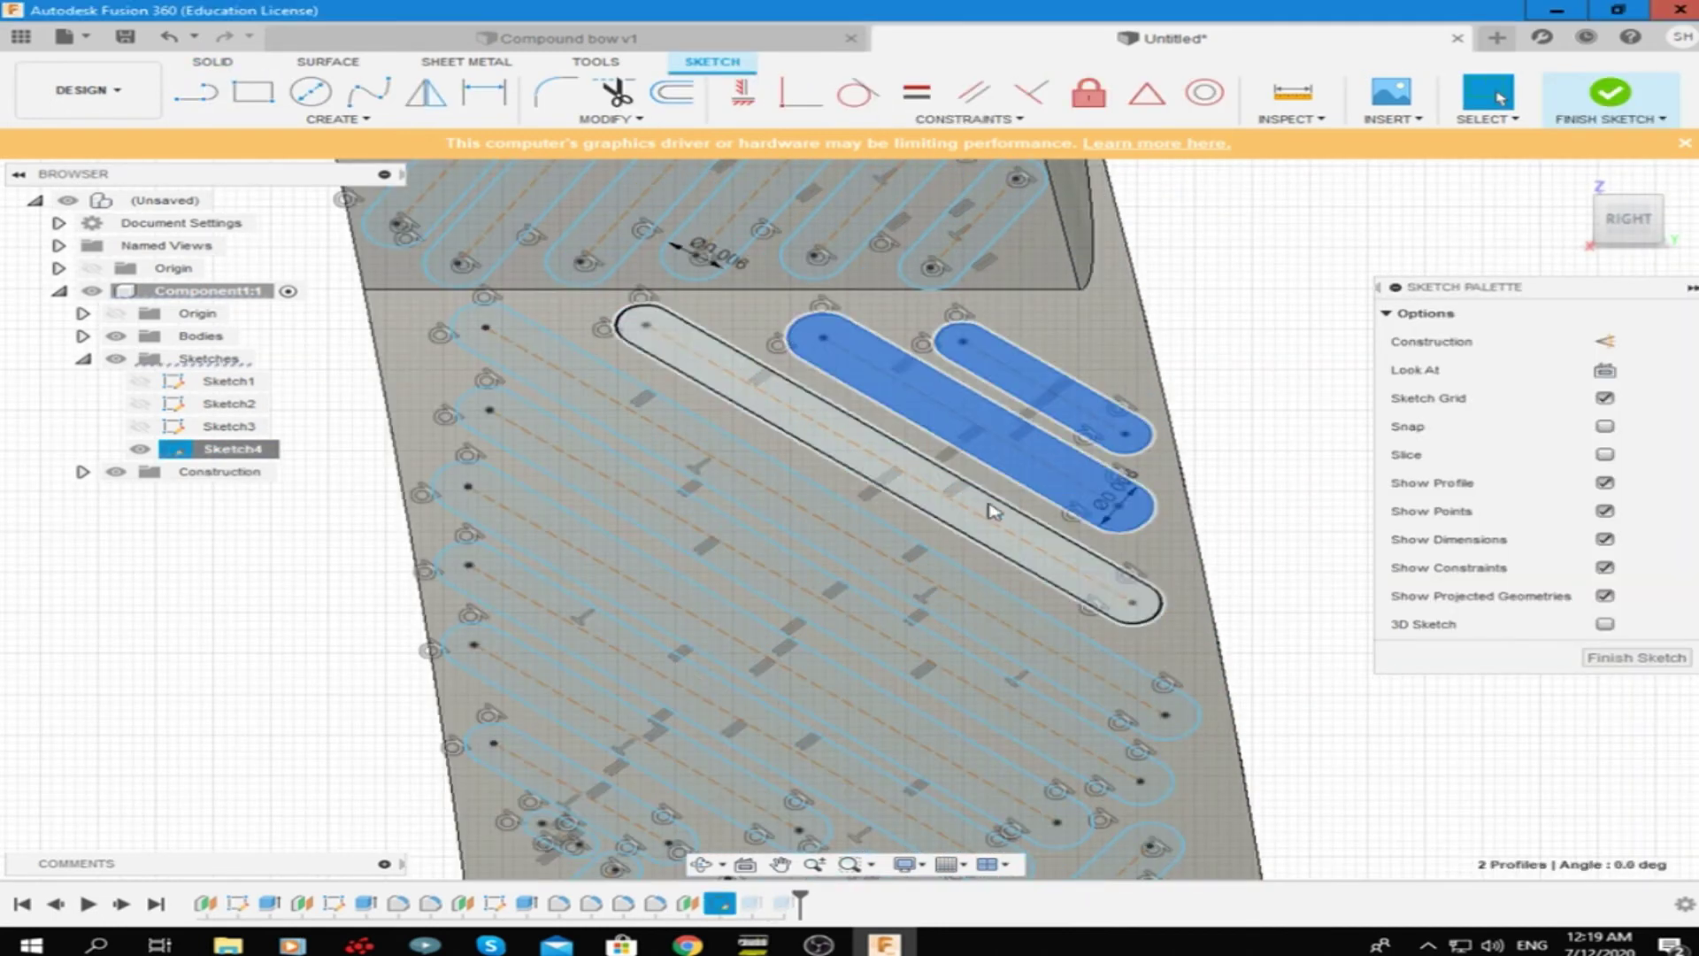
pyautogui.click(797, 451)
pyautogui.click(708, 496)
pyautogui.click(796, 646)
pyautogui.scroll(-2, 816, 742)
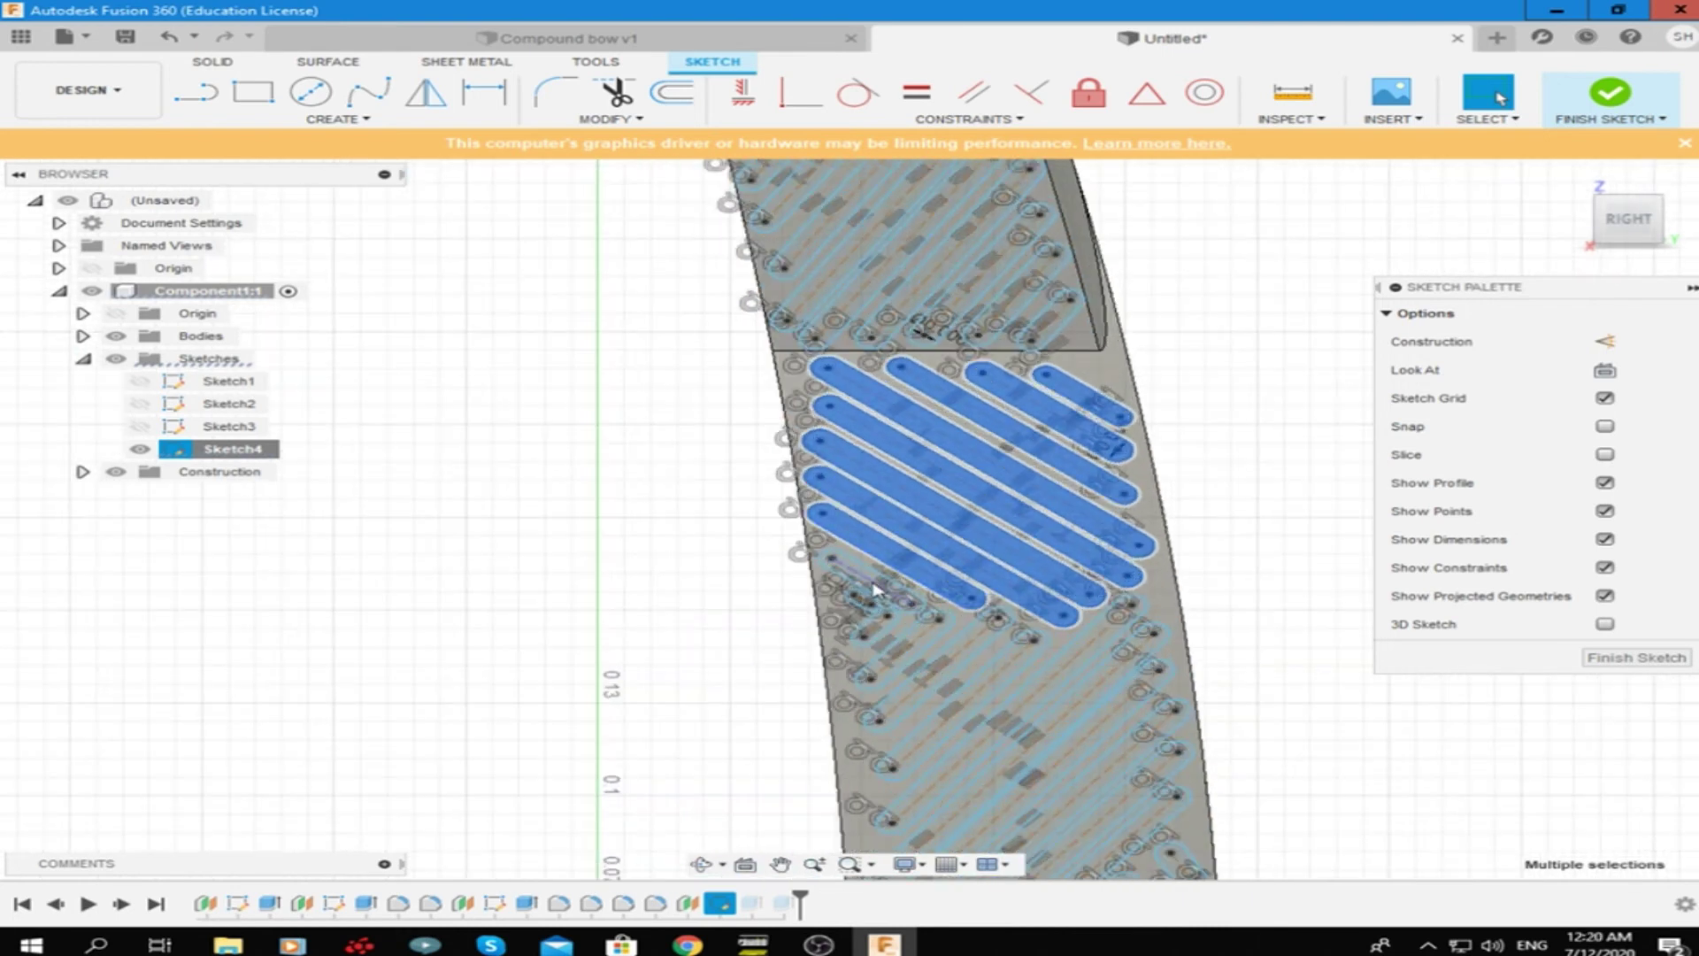
pyautogui.scroll(2, 872, 569)
pyautogui.scroll(3, 853, 618)
pyautogui.scroll(-3, 1435, 755)
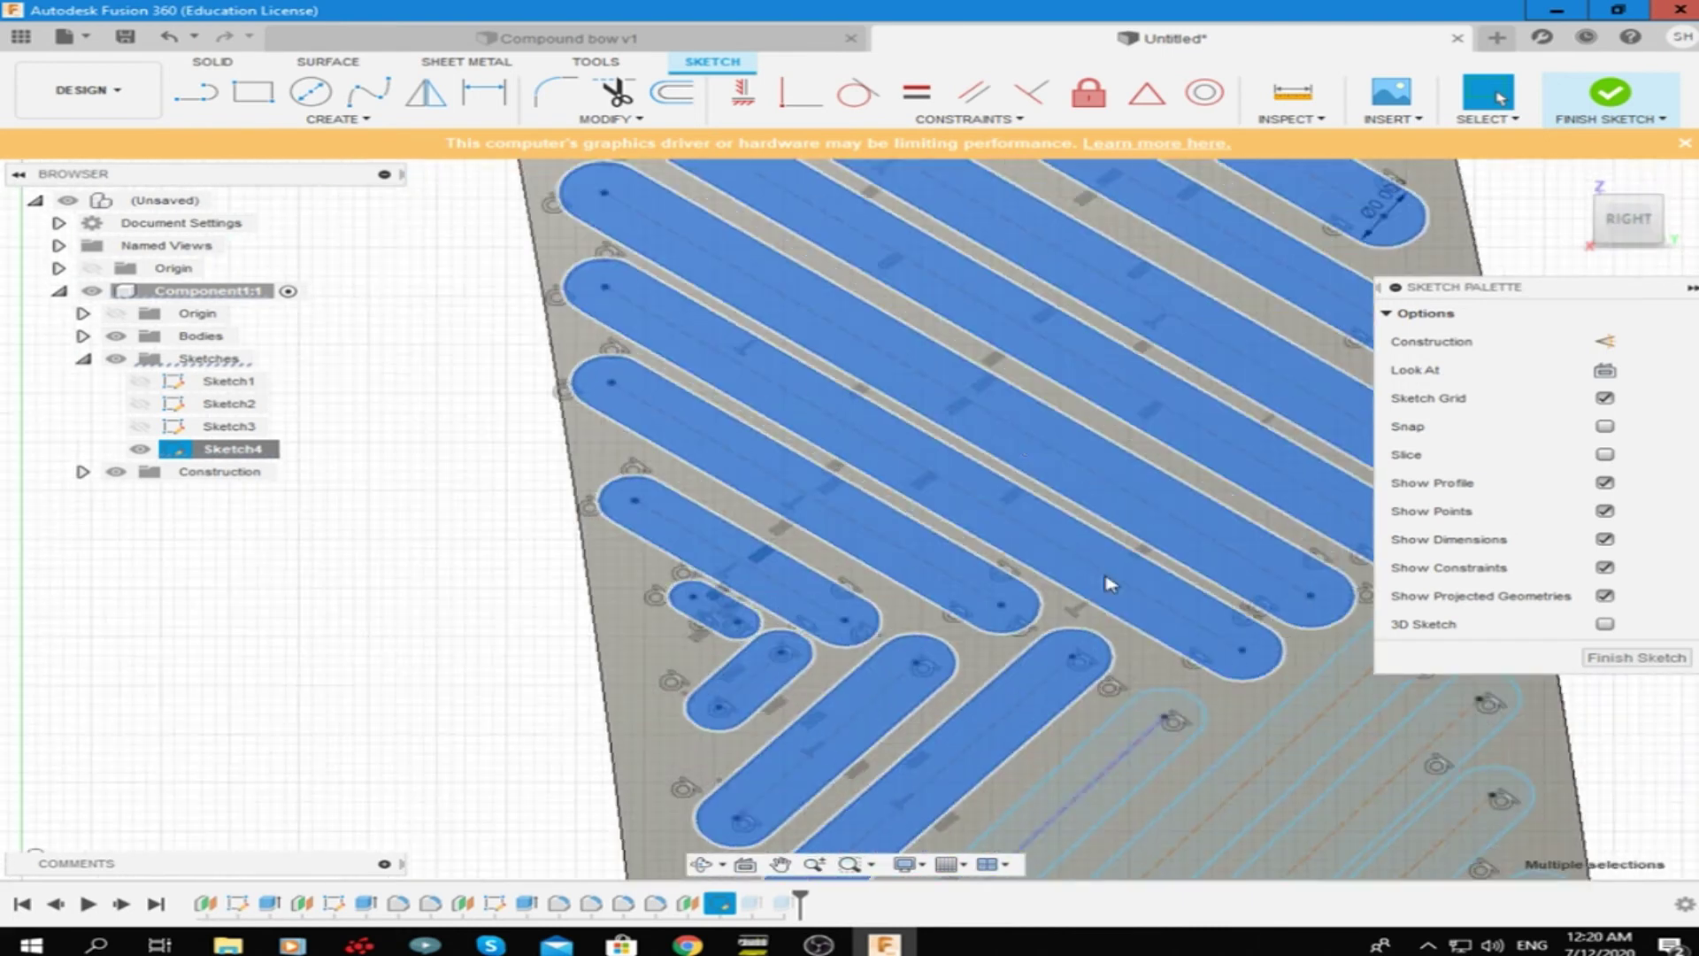
pyautogui.scroll(2, 993, 482)
pyautogui.scroll(2, 1321, 701)
pyautogui.scroll(-3, 1321, 701)
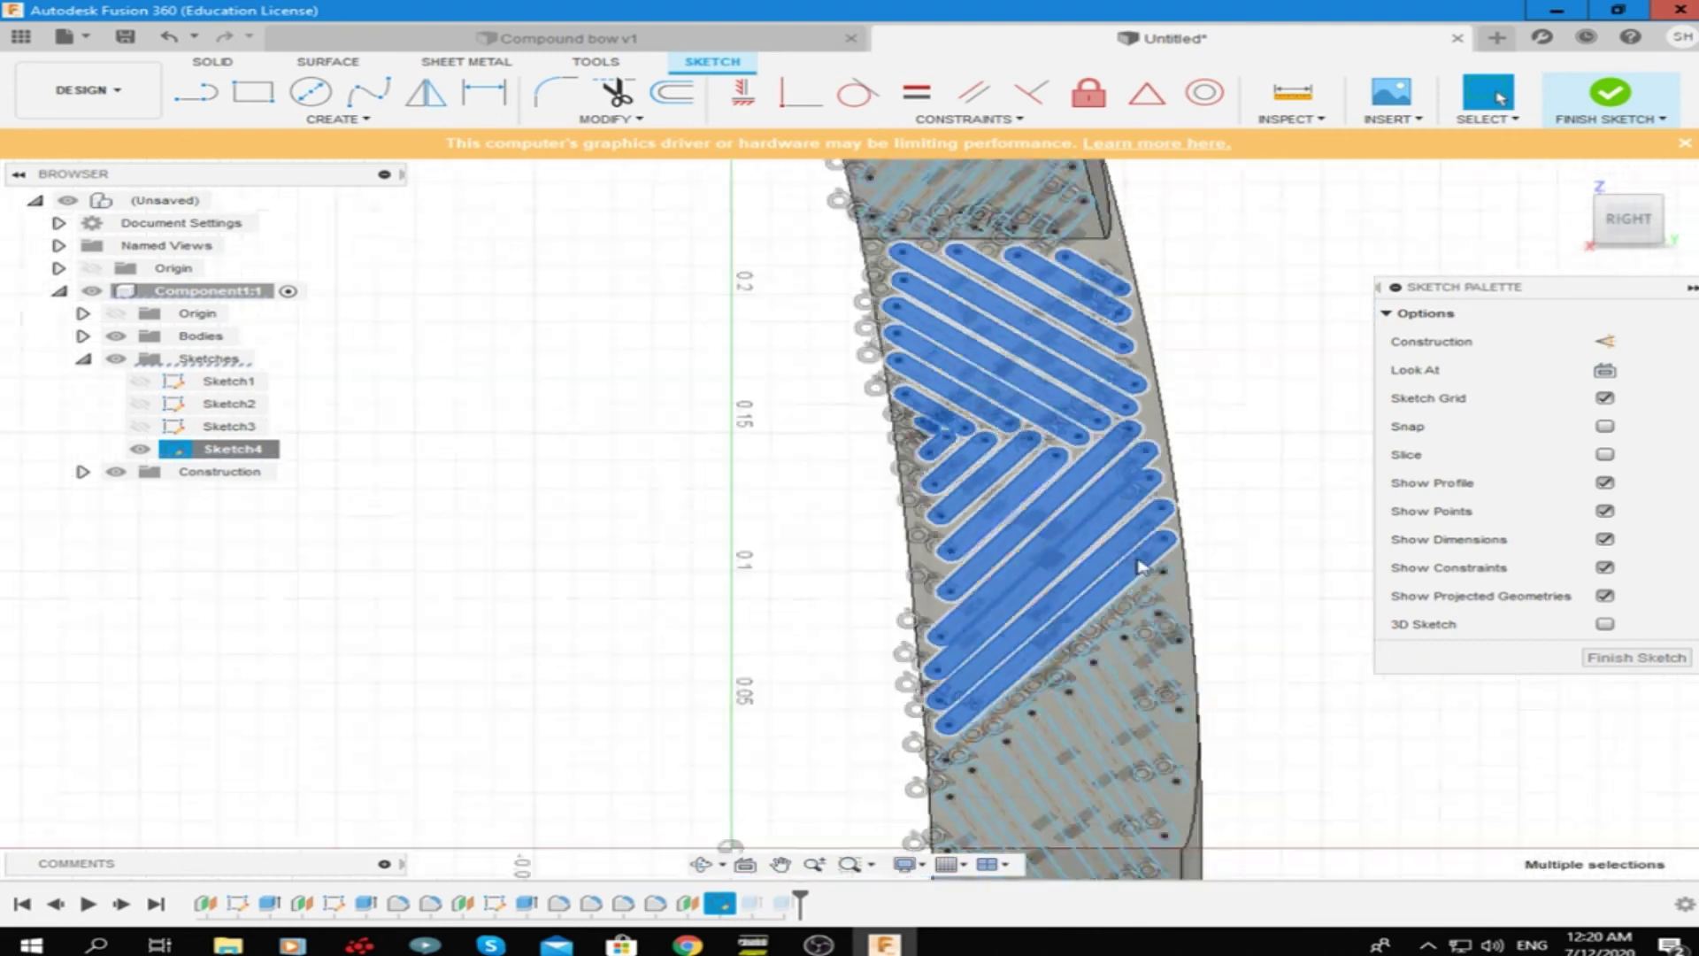
pyautogui.scroll(2, 973, 575)
# Add three more slot profiles further down the limb to the selection
pyautogui.click(1189, 595)
pyautogui.click(953, 611)
pyautogui.scroll(-2, 929, 647)
pyautogui.scroll(2, 931, 648)
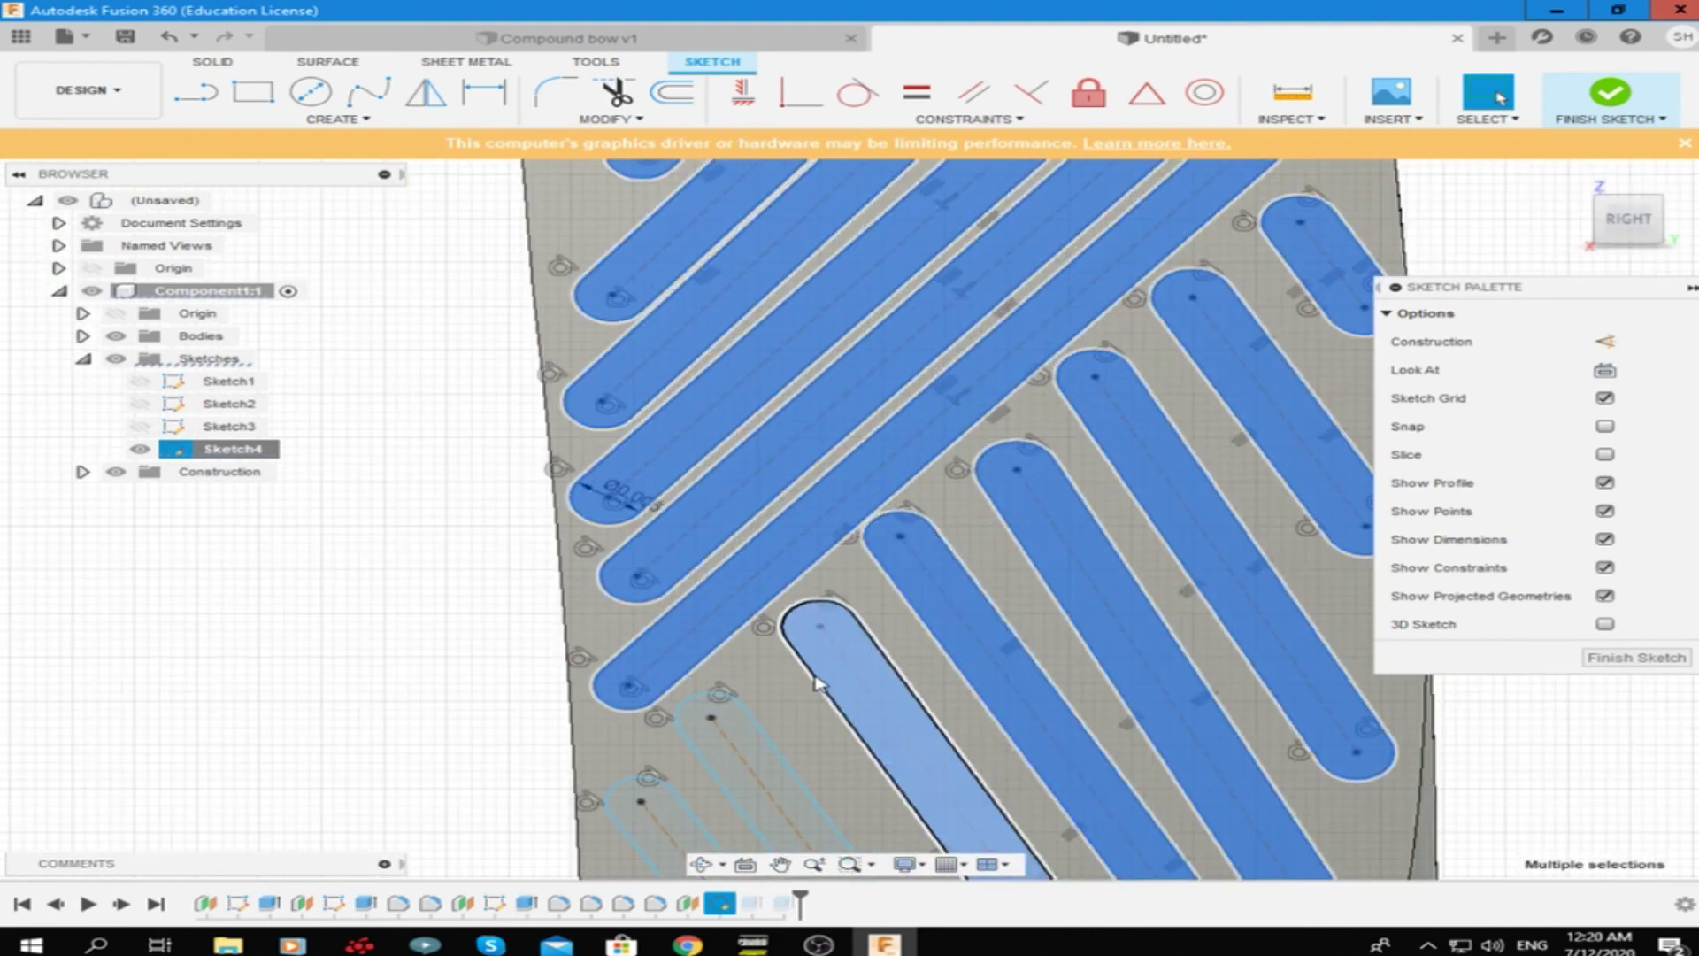
pyautogui.scroll(-2, 810, 672)
pyautogui.scroll(2, 885, 620)
pyautogui.scroll(2, 899, 603)
pyautogui.scroll(-4, 899, 603)
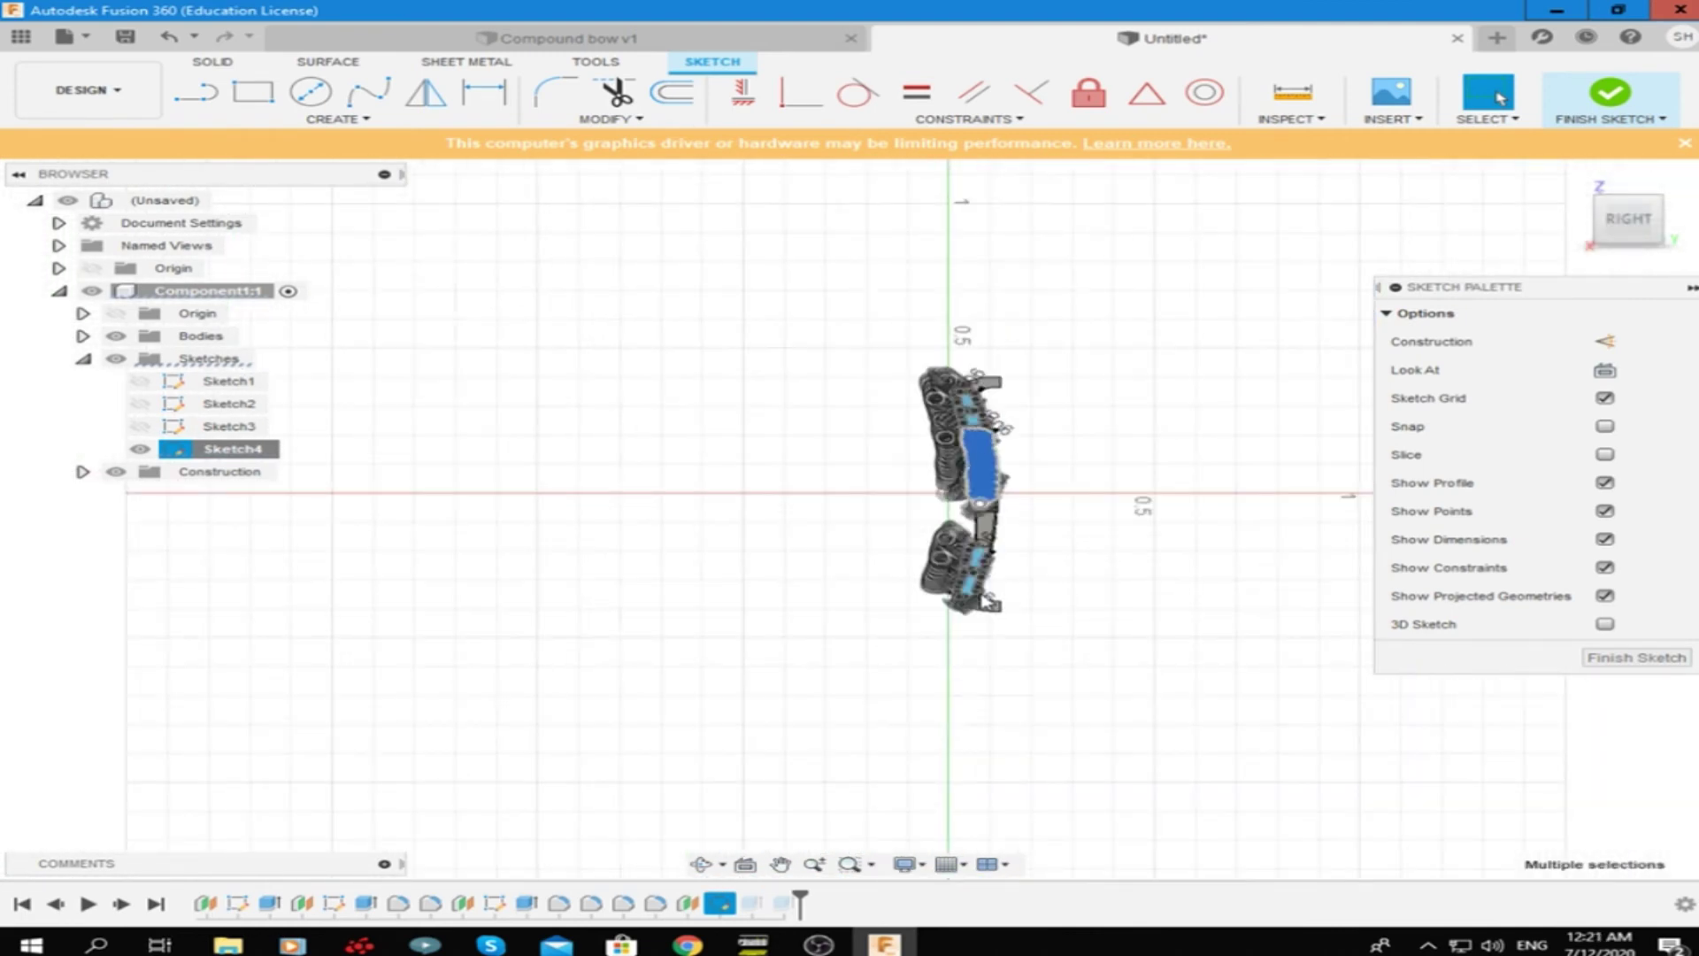
pyautogui.scroll(3, 894, 481)
pyautogui.scroll(2, 588, 682)
pyautogui.scroll(-2, 808, 517)
pyautogui.scroll(2, 808, 517)
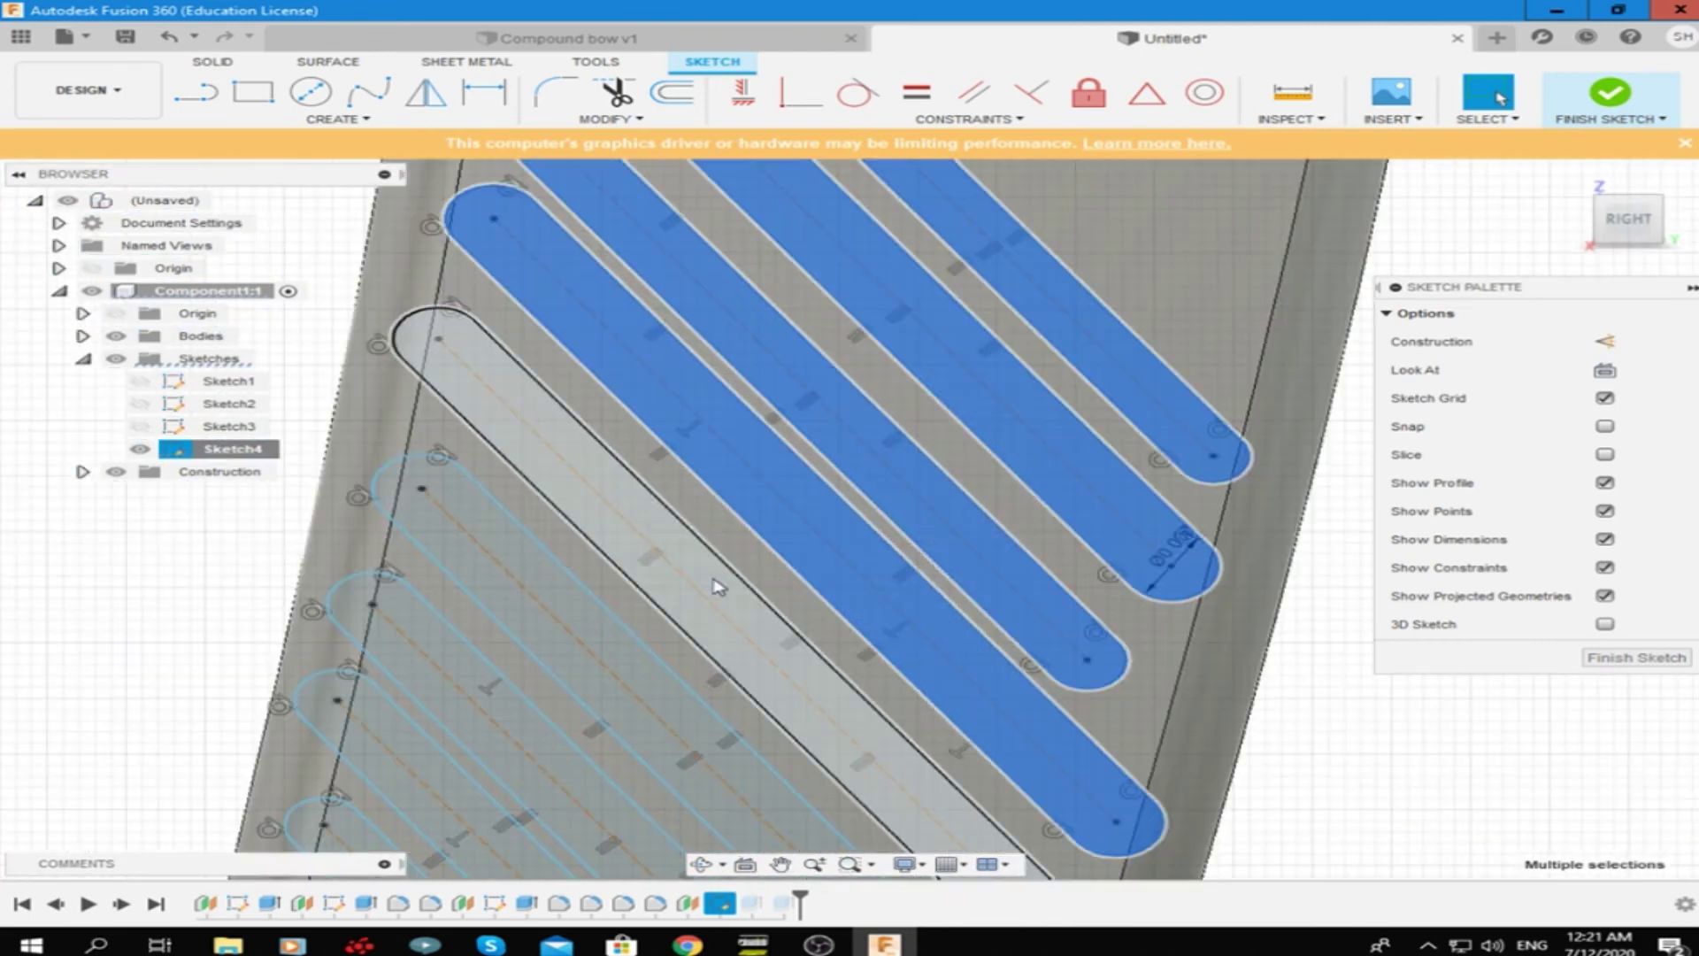
pyautogui.click(713, 588)
pyautogui.scroll(-2, 949, 462)
pyautogui.scroll(2, 779, 607)
pyautogui.scroll(2, 871, 524)
pyautogui.scroll(-4, 871, 524)
pyautogui.scroll(4, 917, 523)
pyautogui.scroll(-1, 921, 523)
pyautogui.scroll(-3, 991, 604)
pyautogui.scroll(5, 991, 605)
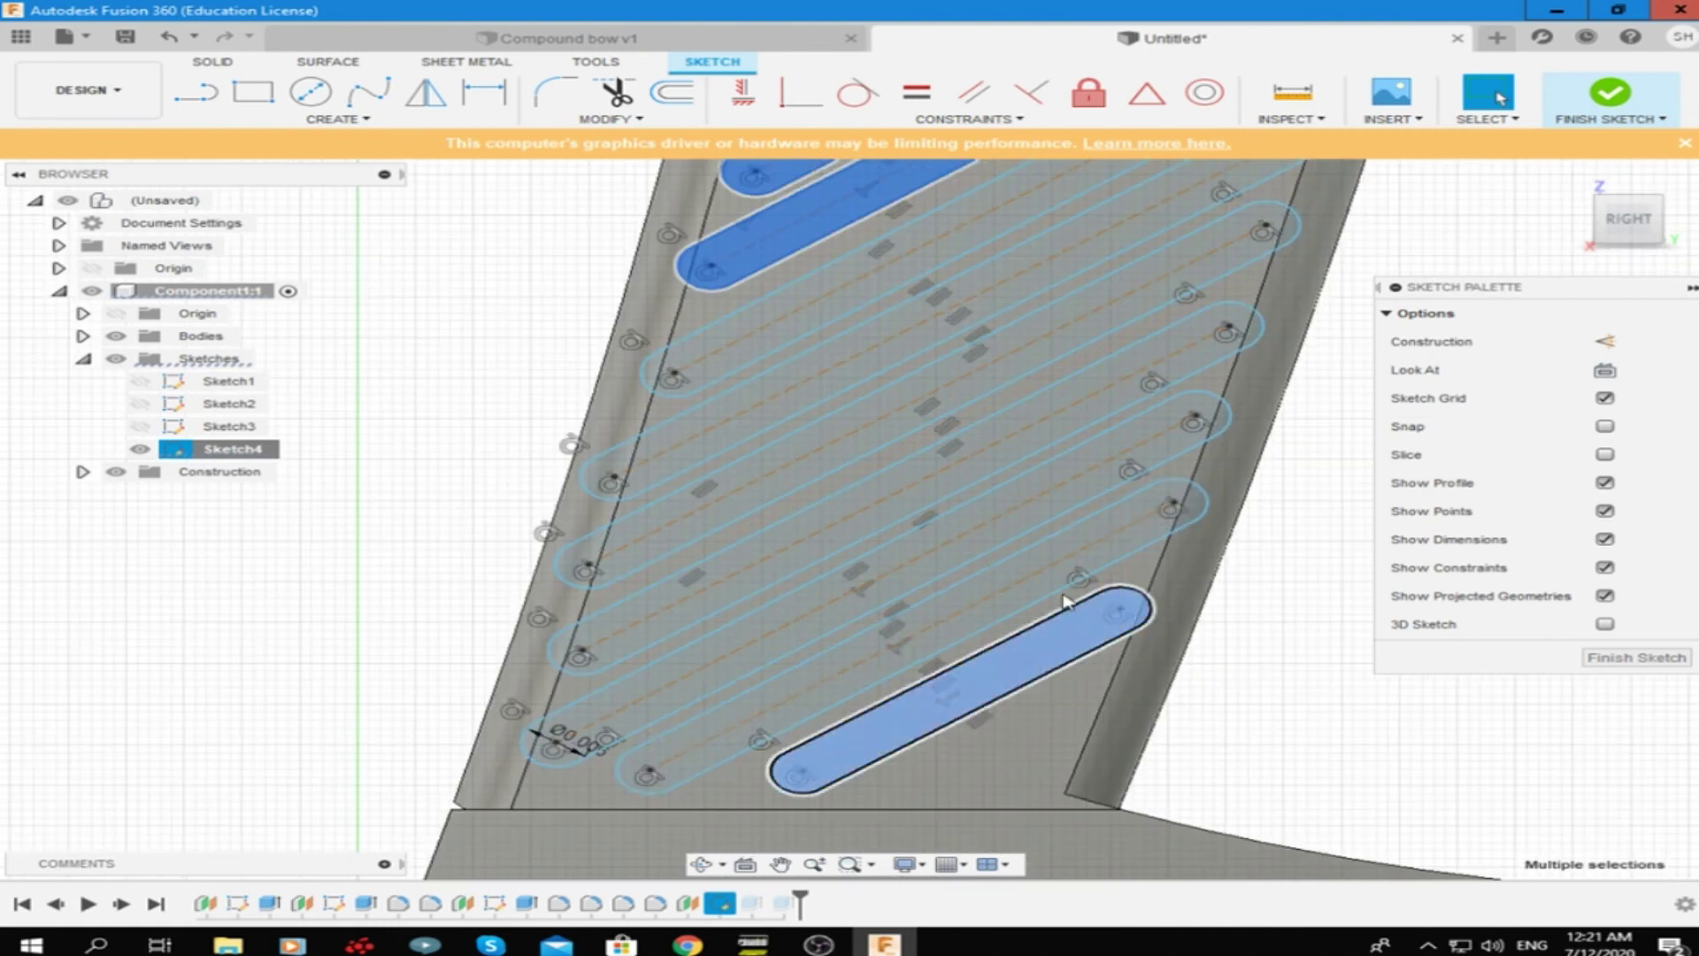
# Extrude the selected slots as a 49-profile cut, then reopen Sketch4 for editing
pyautogui.rightClick(876, 283)
pyautogui.click(837, 387)
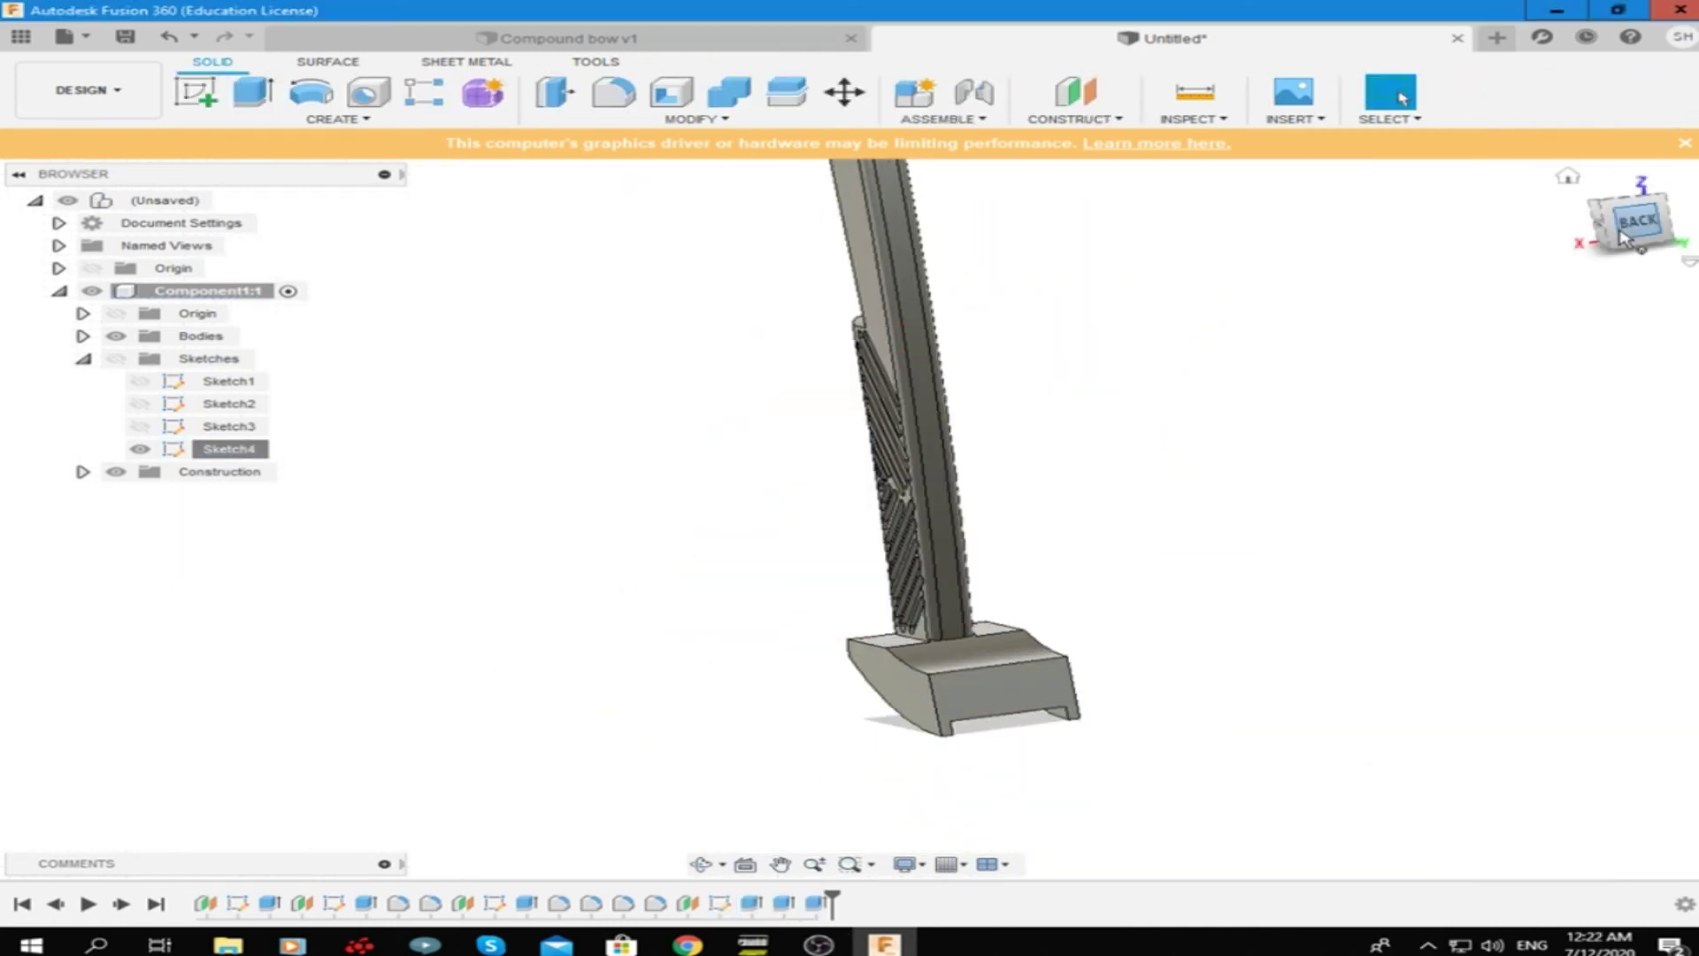
pyautogui.click(1655, 222)
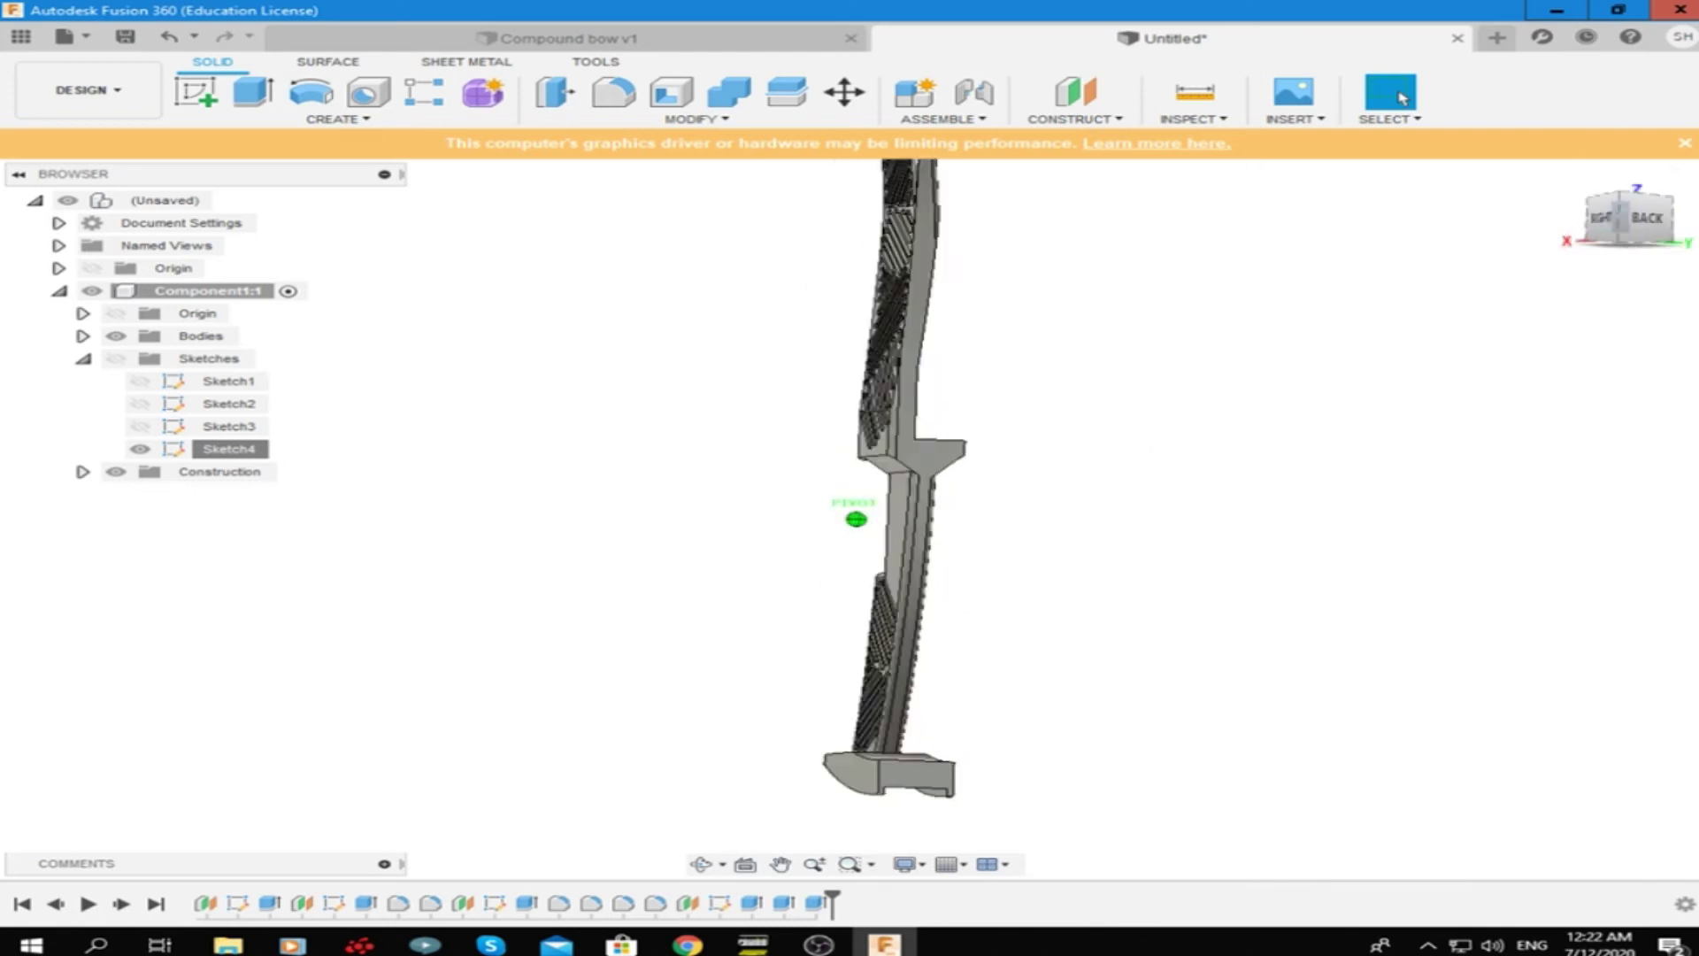
pyautogui.doubleClick(228, 449)
pyautogui.rightClick(230, 452)
# Paste a copy of the 222-entity slot lattice and rotate it -10 degrees along the lower limb
pyautogui.click(280, 530)
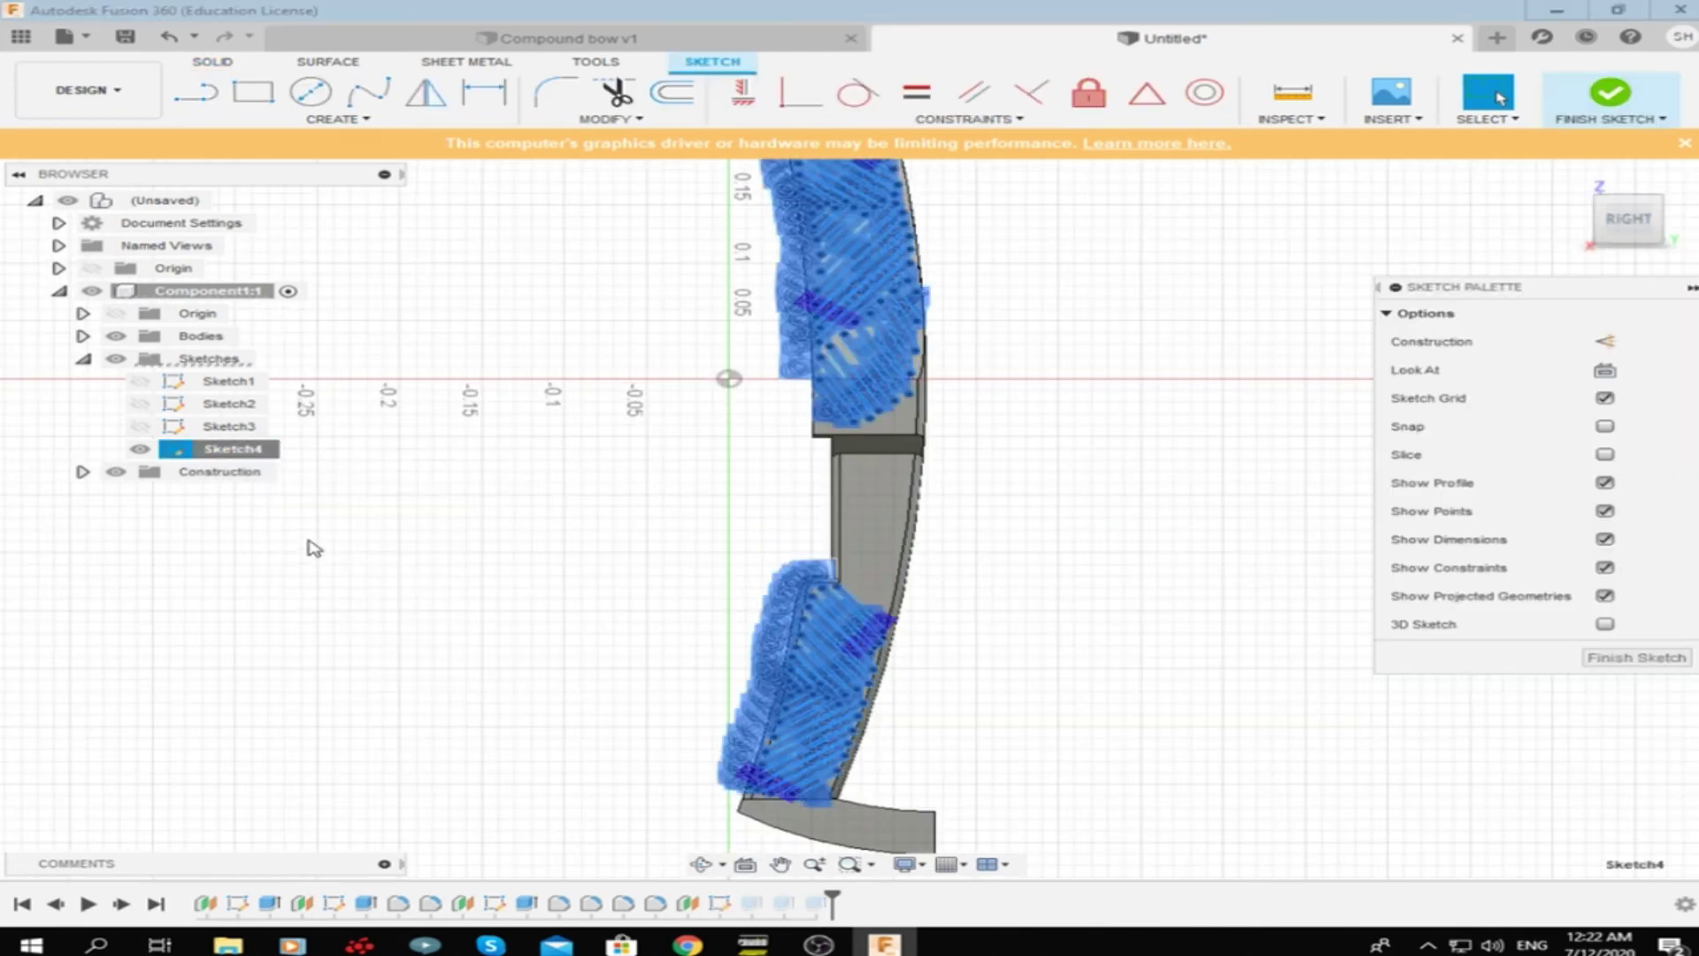
pyautogui.scroll(2, 695, 491)
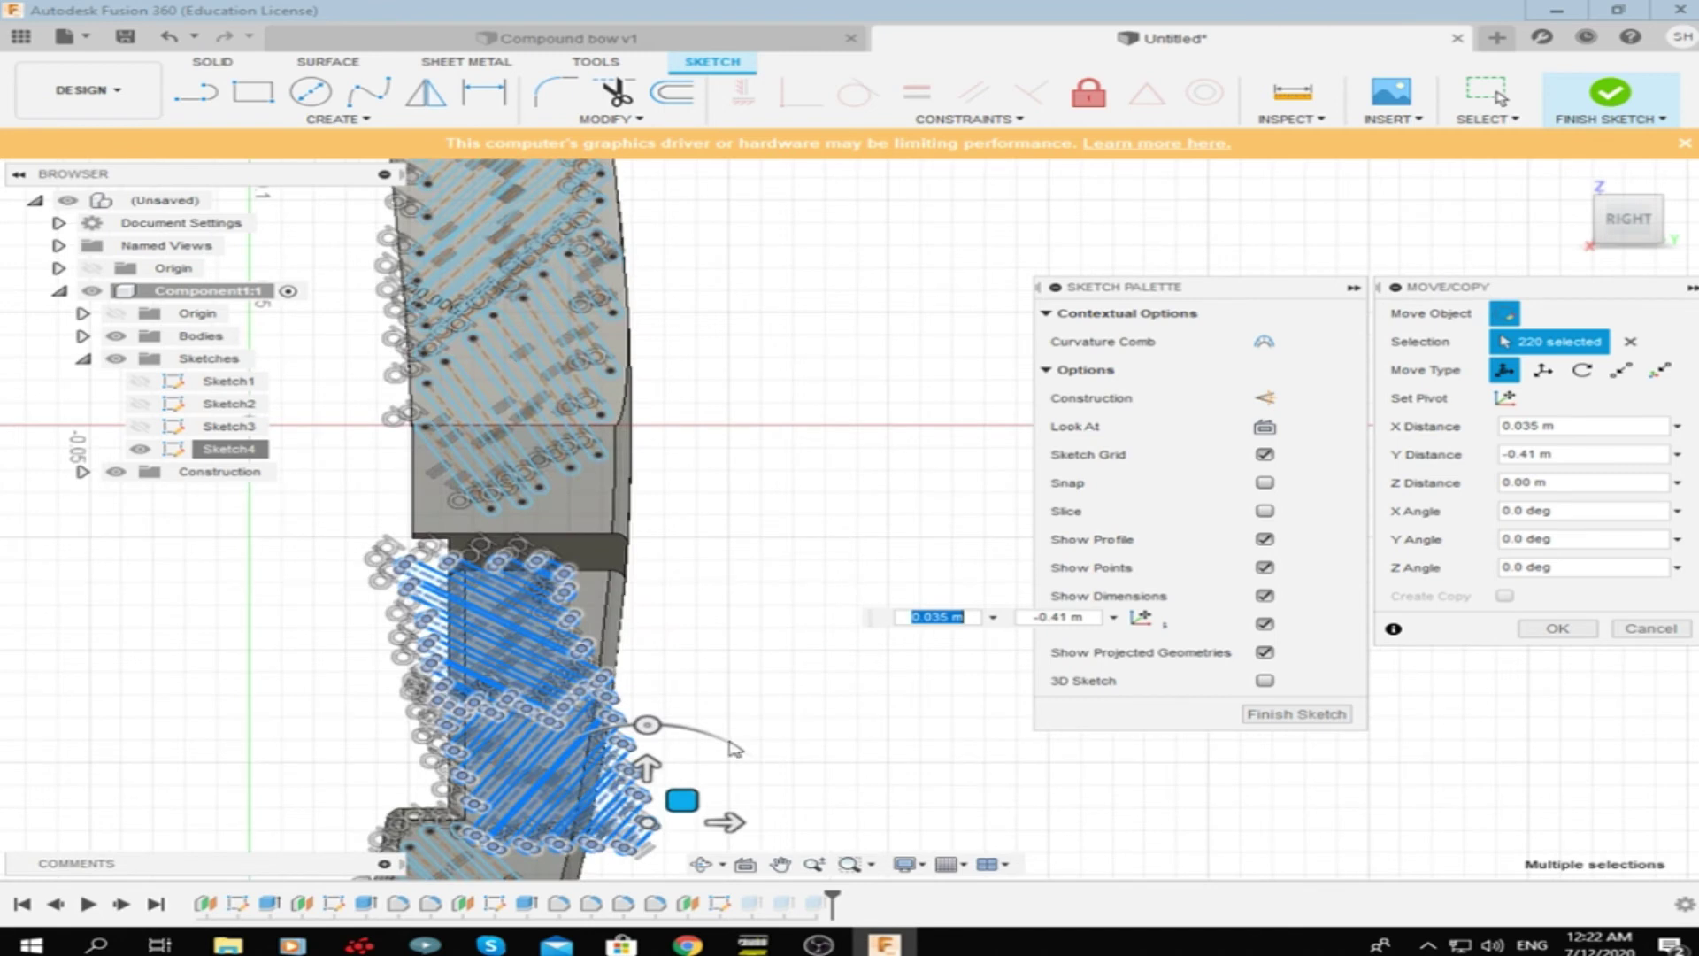
pyautogui.moveTo(704, 730); pyautogui.dragTo(624, 741)
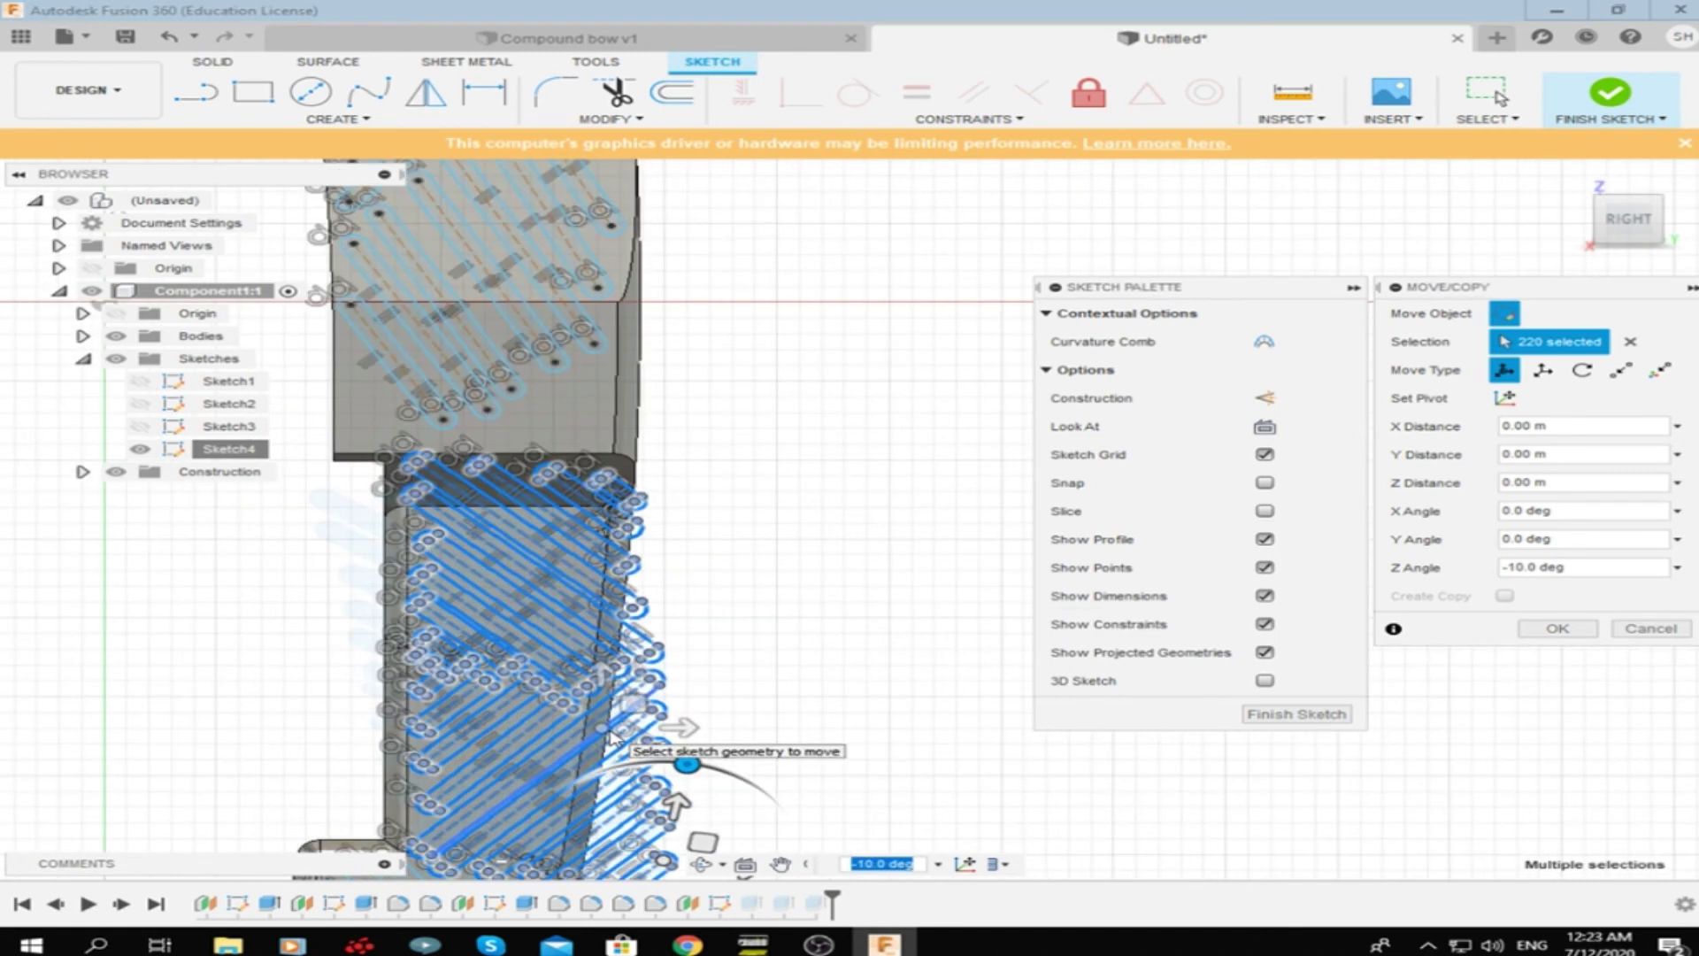
pyautogui.scroll(2, 624, 742)
pyautogui.scroll(2, 549, 637)
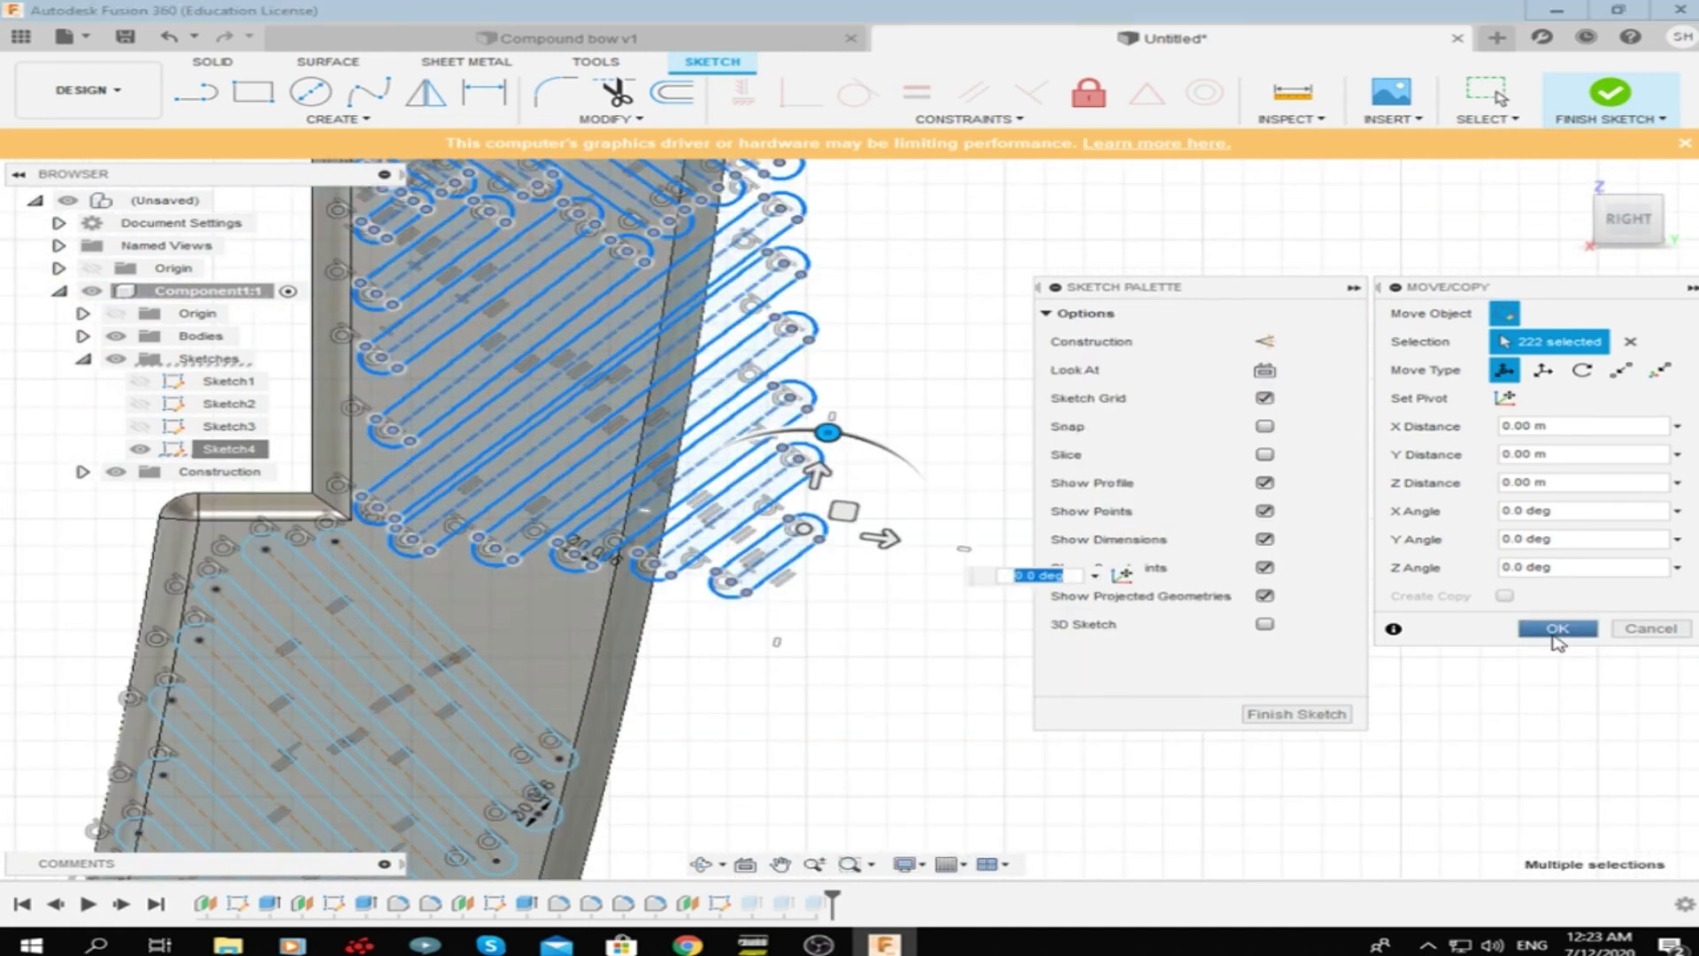
pyautogui.click(1557, 628)
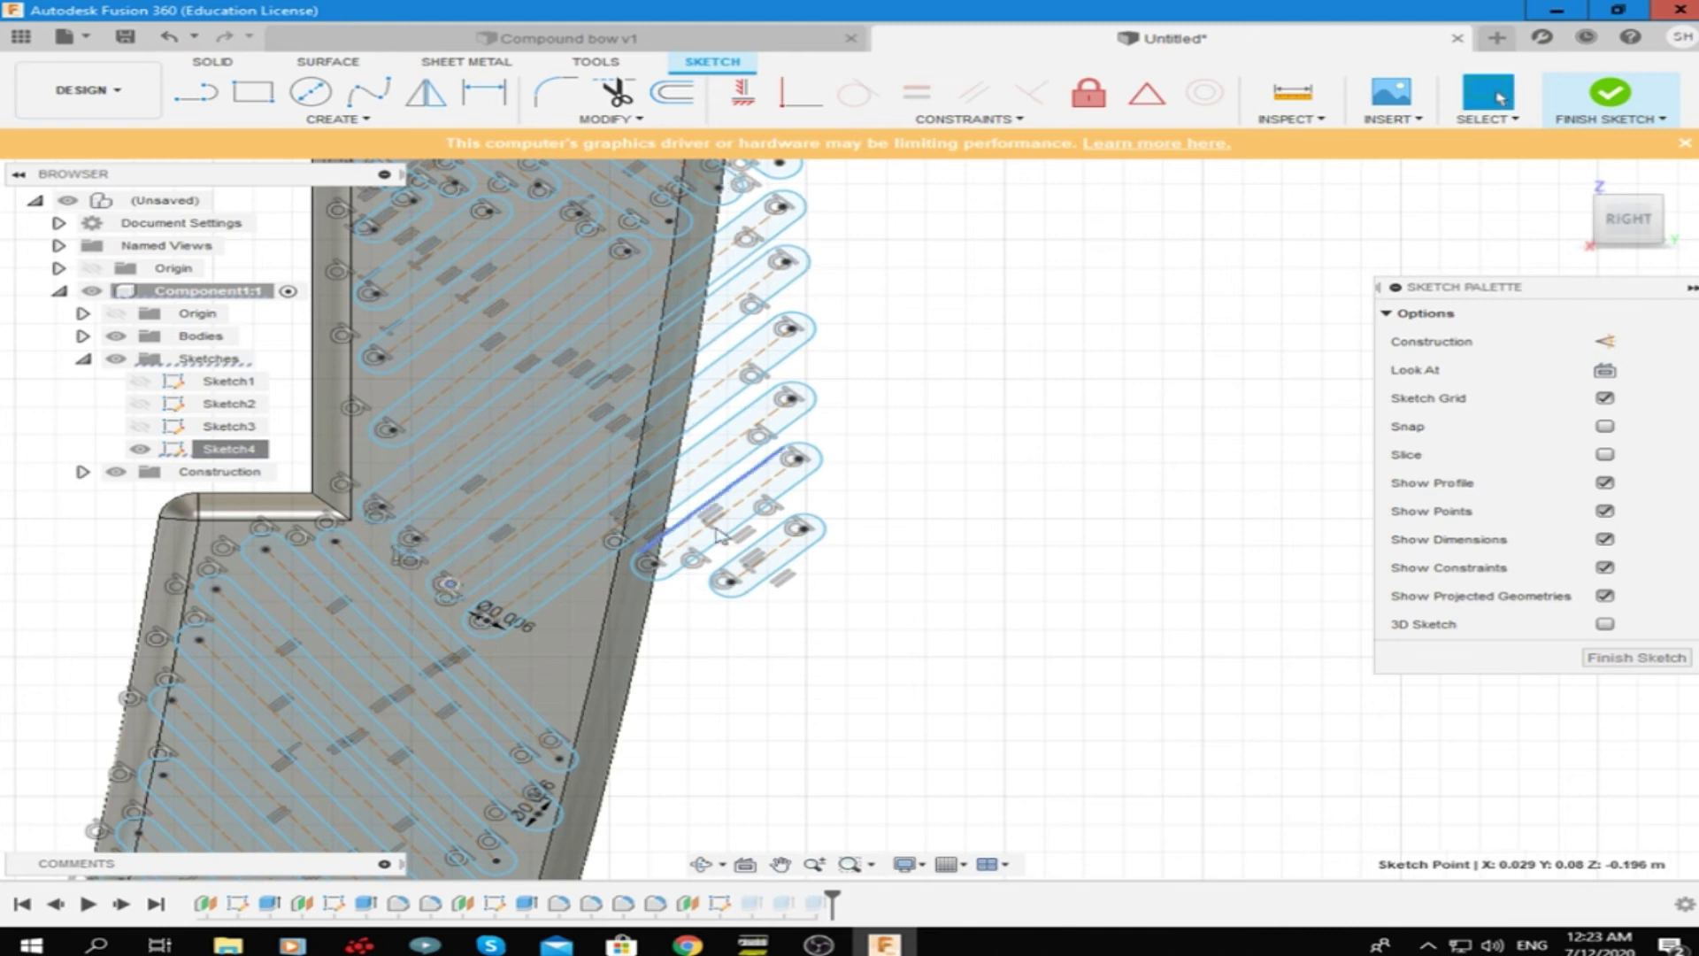
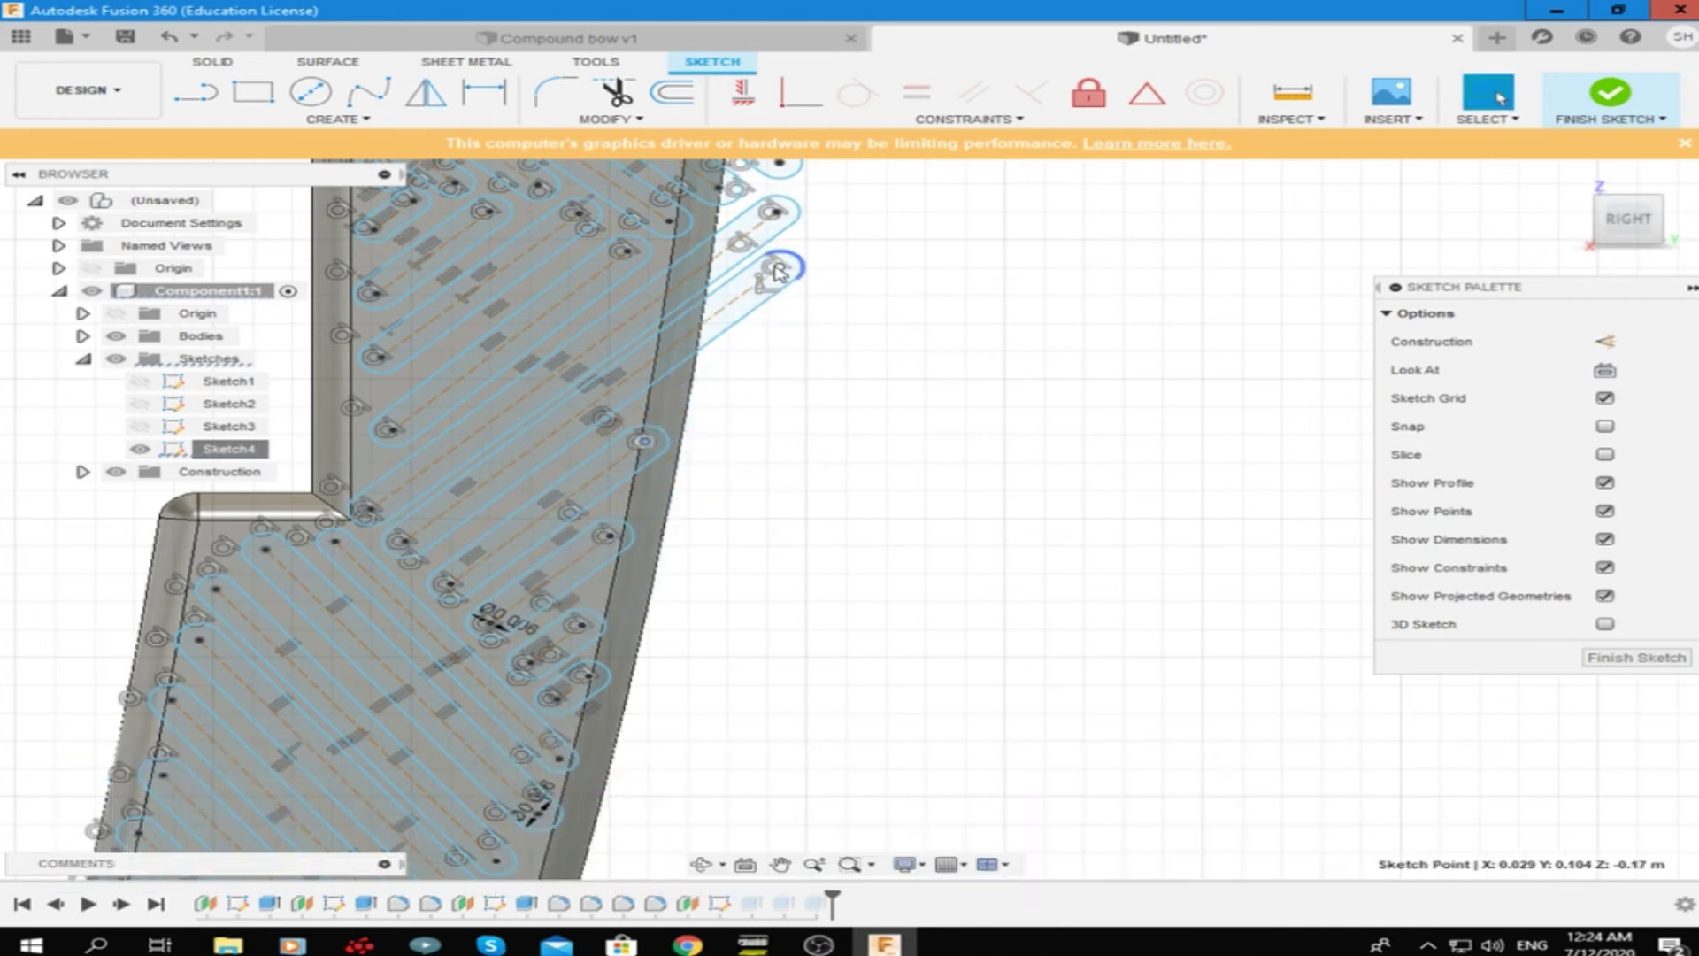
# Pick a slot sketch line and frame the limb in the straight-on right-side view
pyautogui.scroll(-5, 655, 305)
pyautogui.scroll(3, 571, 358)
pyautogui.click(570, 358)
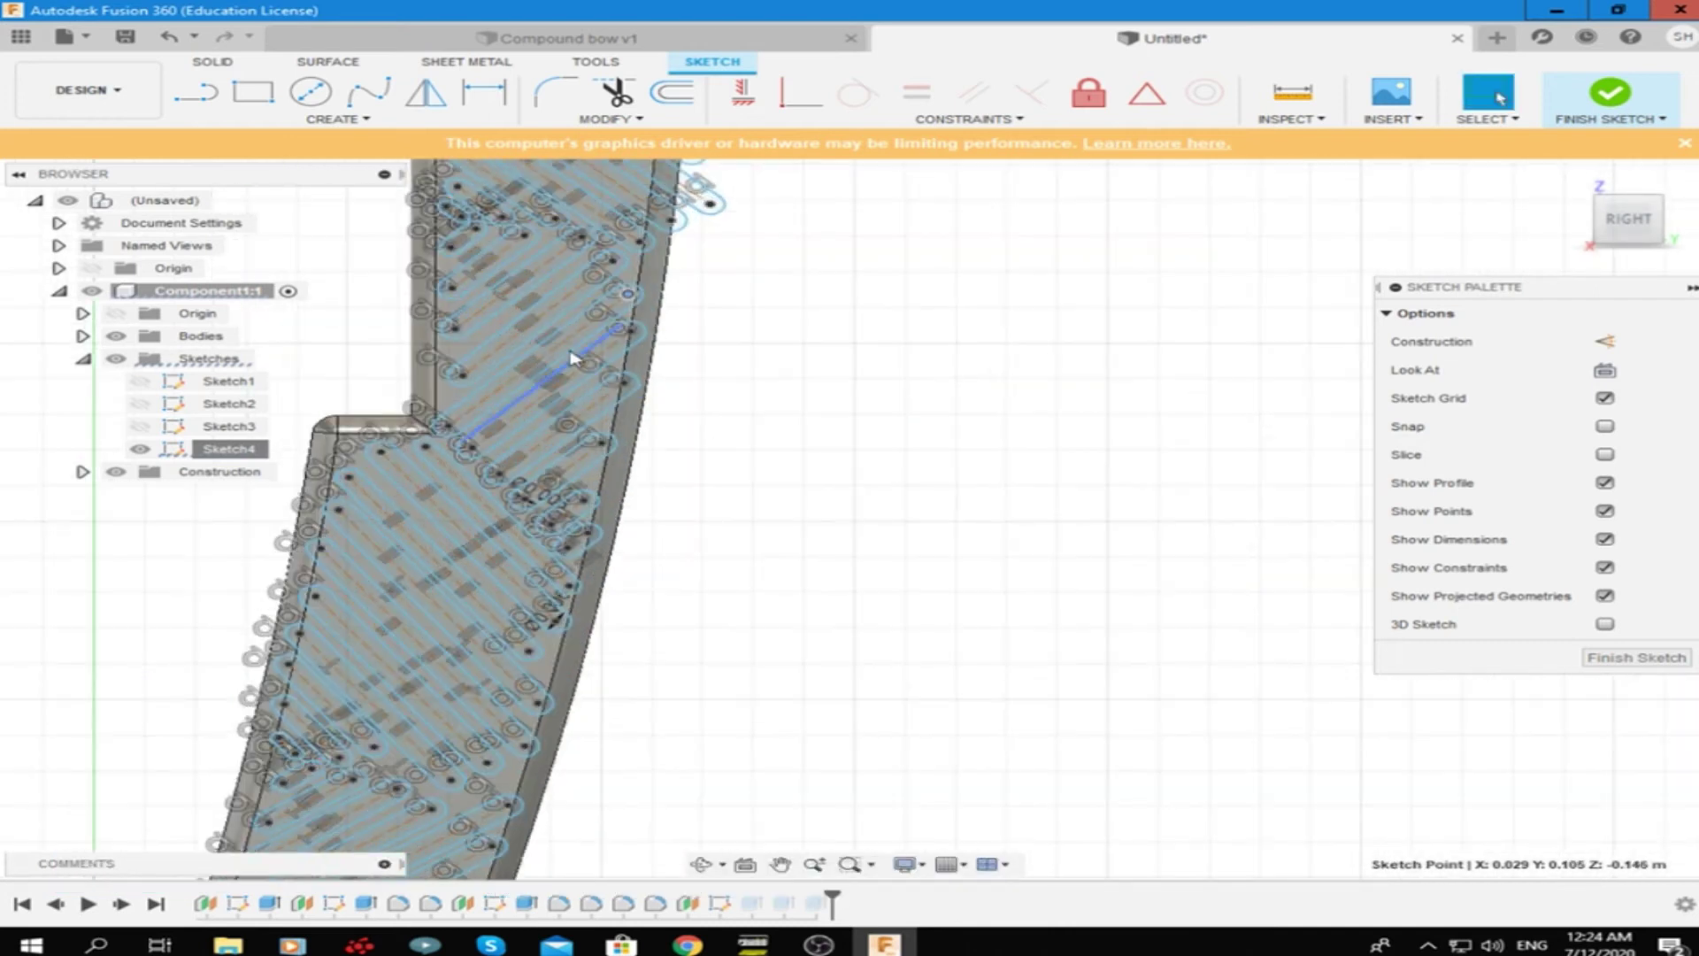
pyautogui.scroll(3, 446, 344)
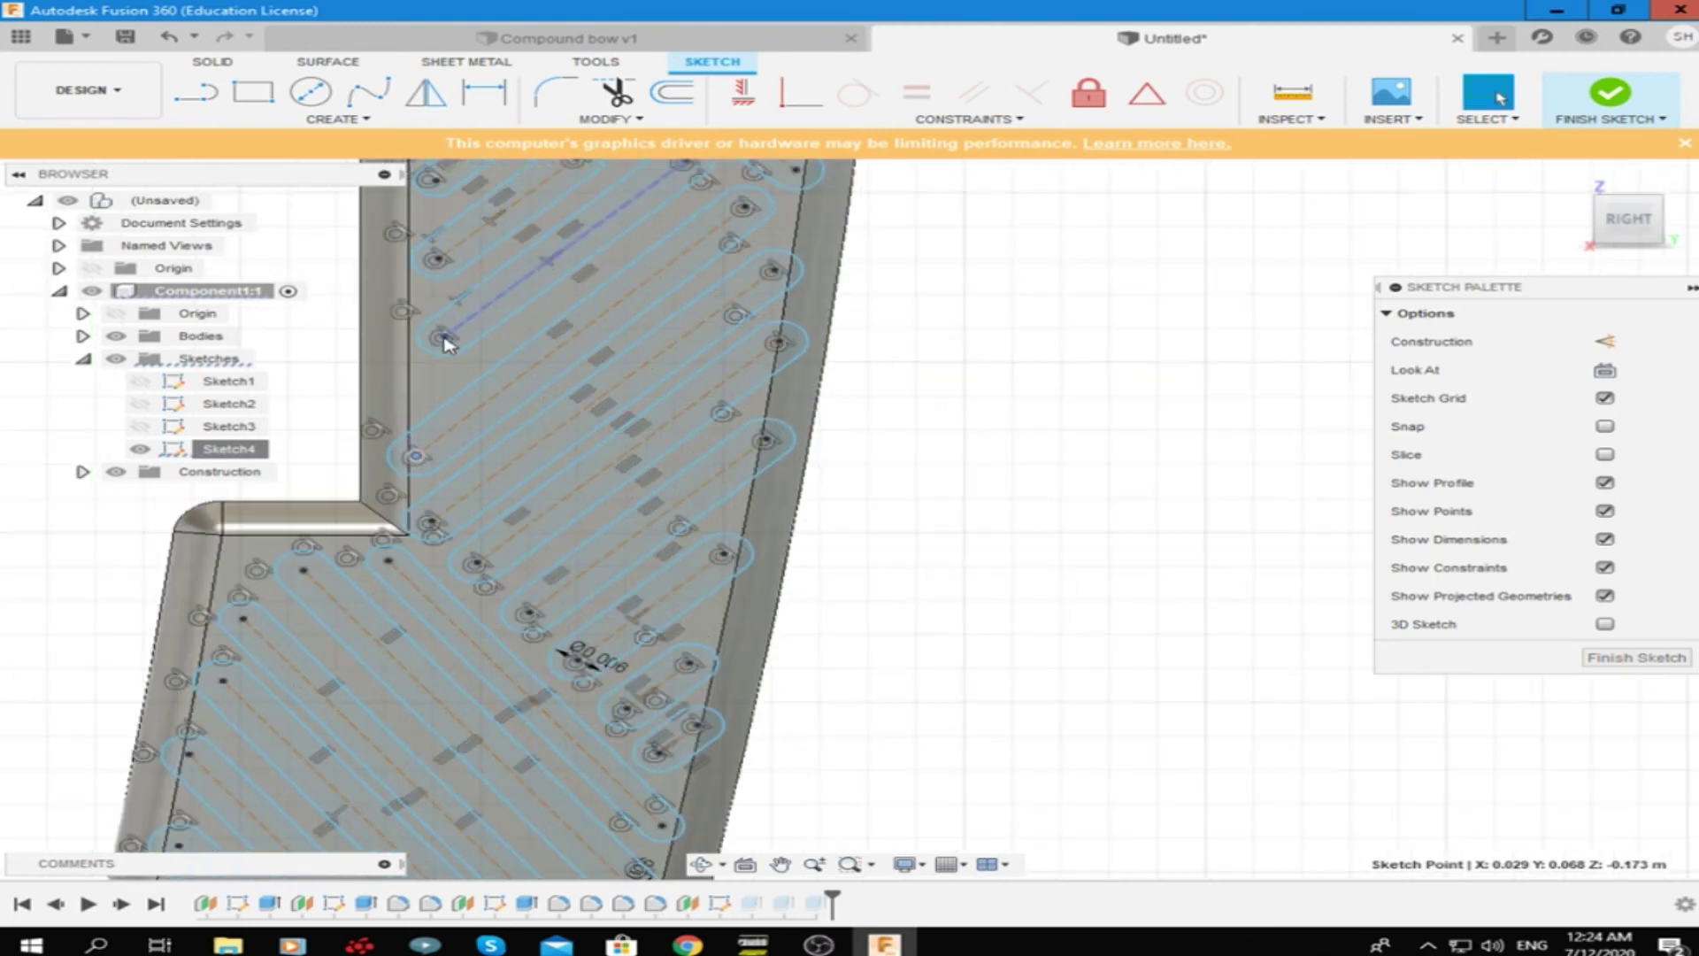
pyautogui.scroll(-3, 419, 314)
pyautogui.scroll(2, 622, 286)
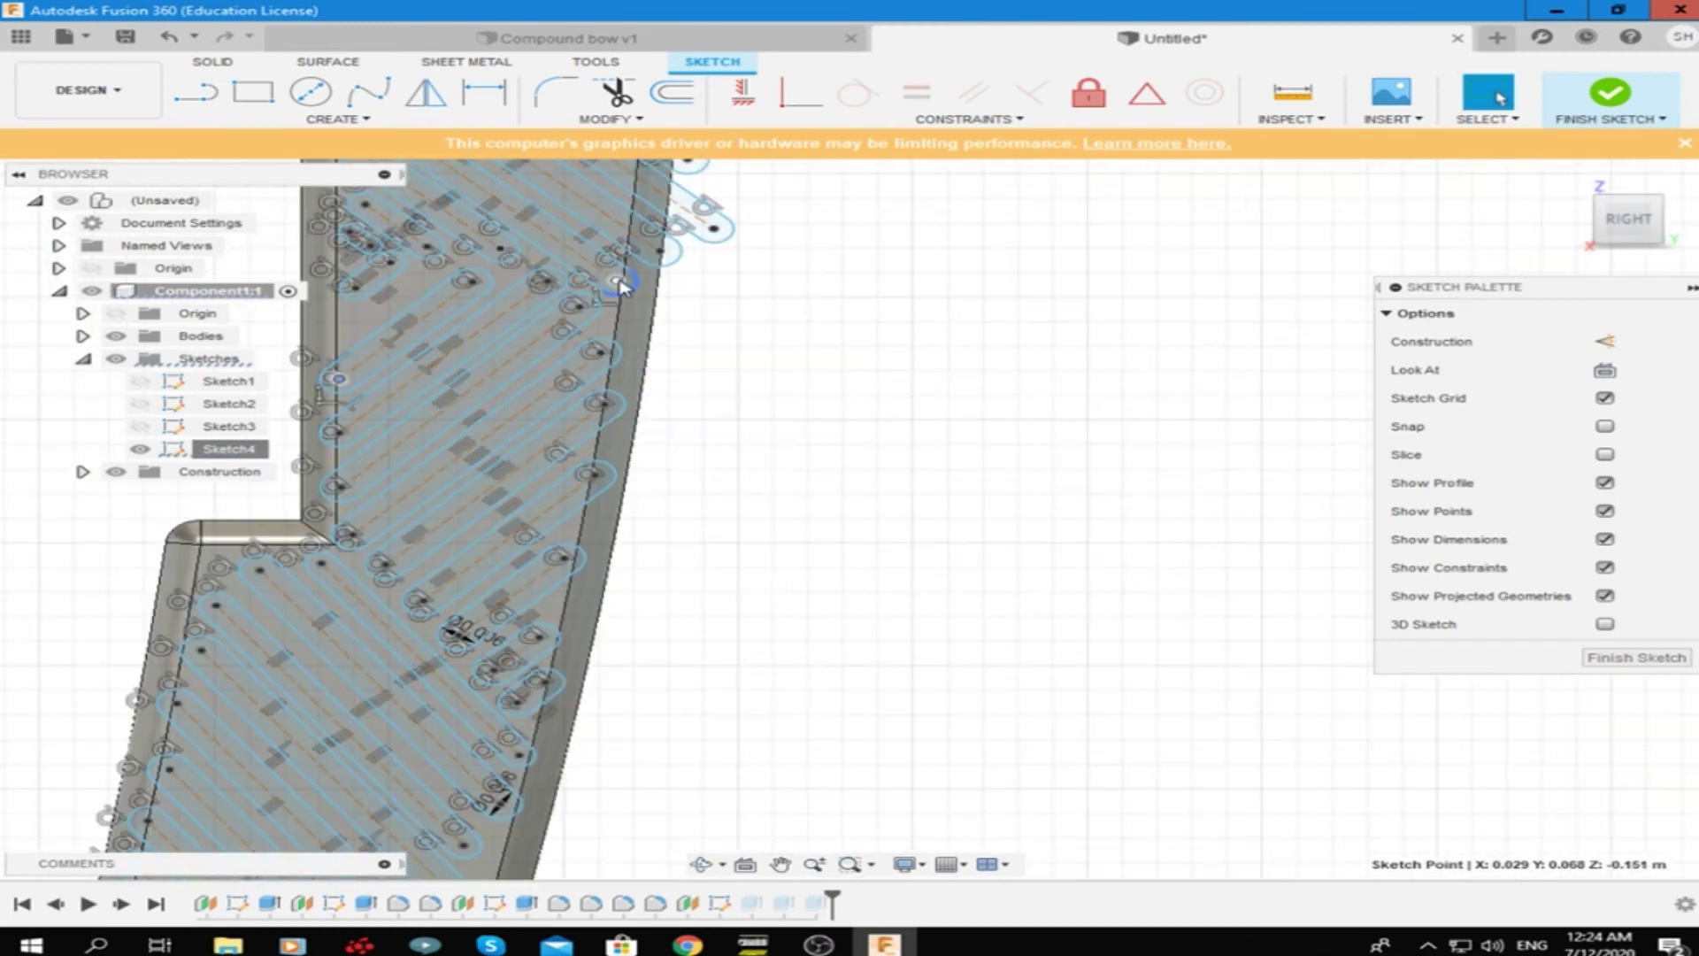
pyautogui.moveTo(646, 282); pyautogui.dragTo(627, 380, button='middle')
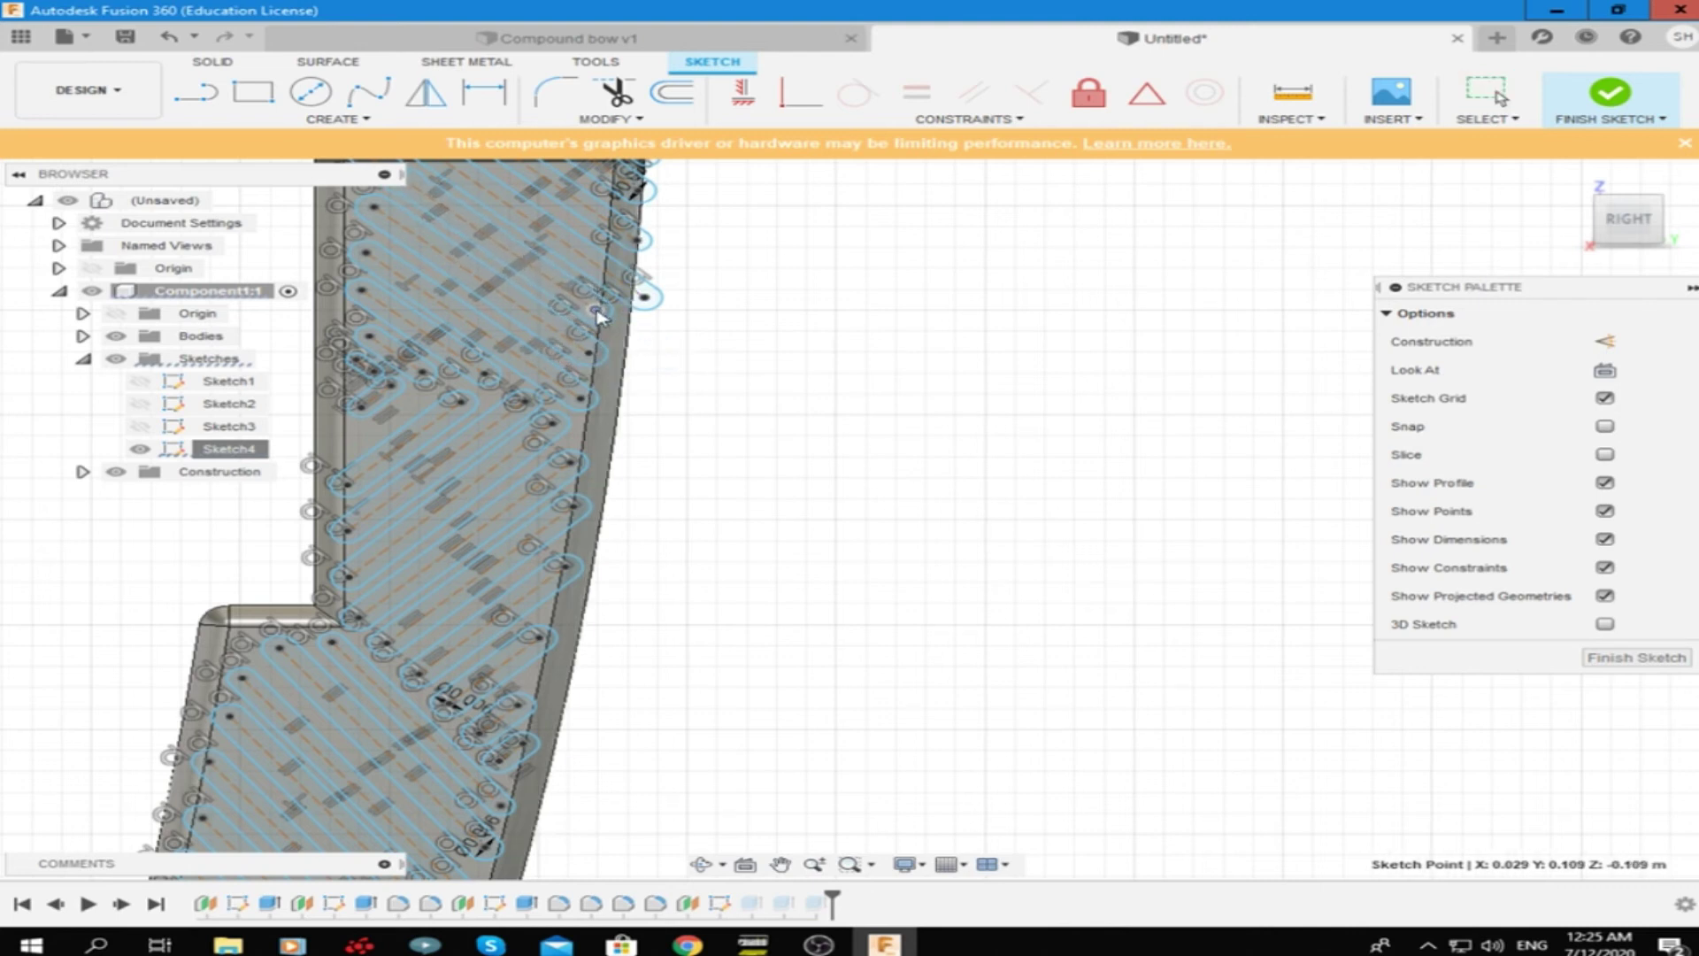
pyautogui.scroll(-1, 611, 282)
pyautogui.scroll(3, 674, 329)
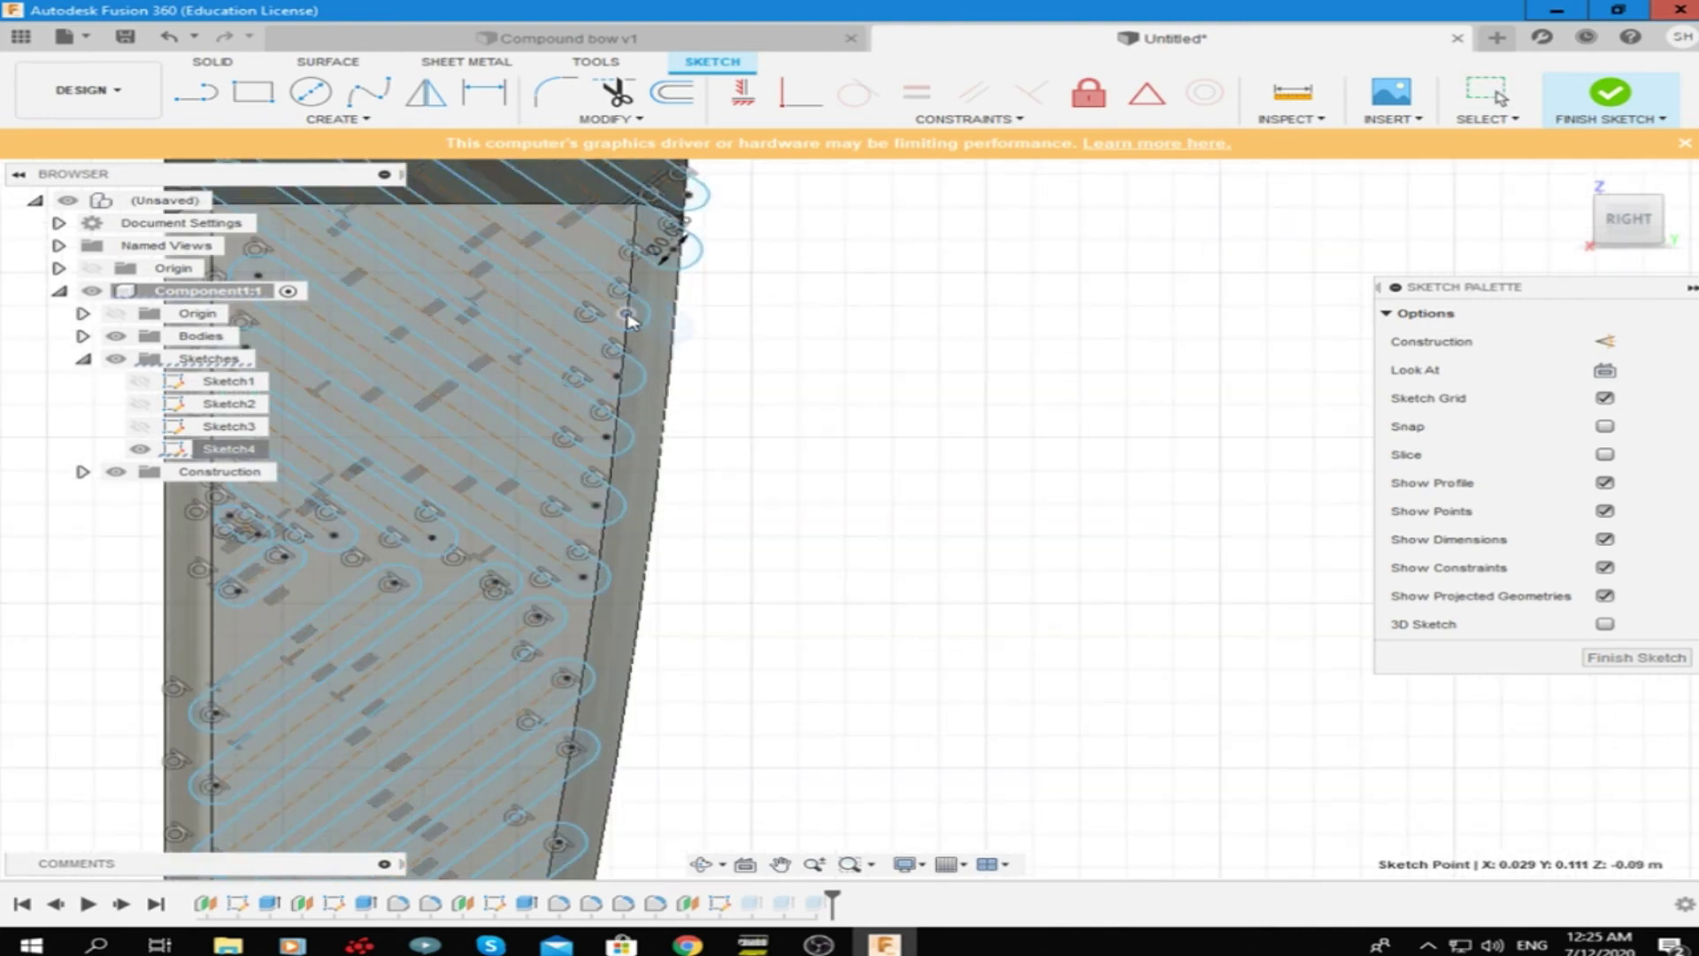
pyautogui.scroll(-3, 637, 259)
pyautogui.scroll(3, 521, 318)
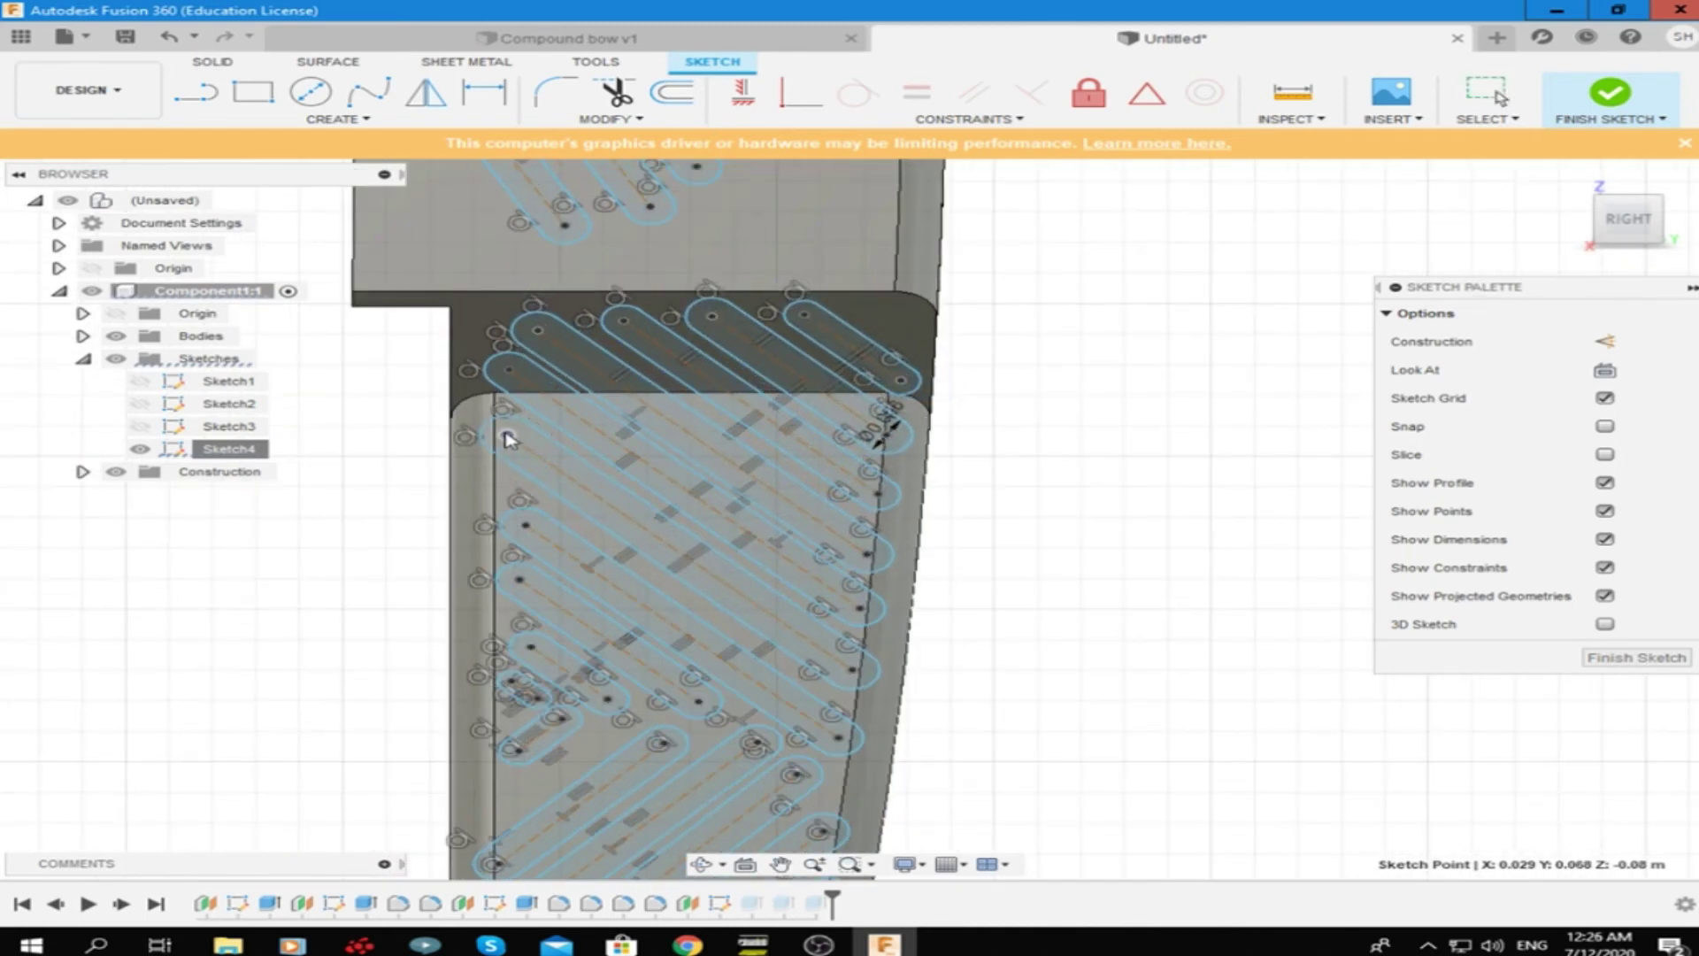
pyautogui.click(1607, 222)
pyautogui.click(1651, 228)
pyautogui.scroll(3, 973, 483)
pyautogui.scroll(-3, 929, 371)
pyautogui.scroll(3, 973, 511)
# Select the diagonal slot profiles along the limb
pyautogui.click(973, 511)
pyautogui.keyDown('shift'); pyautogui.click(899, 538); pyautogui.keyUp('shift')
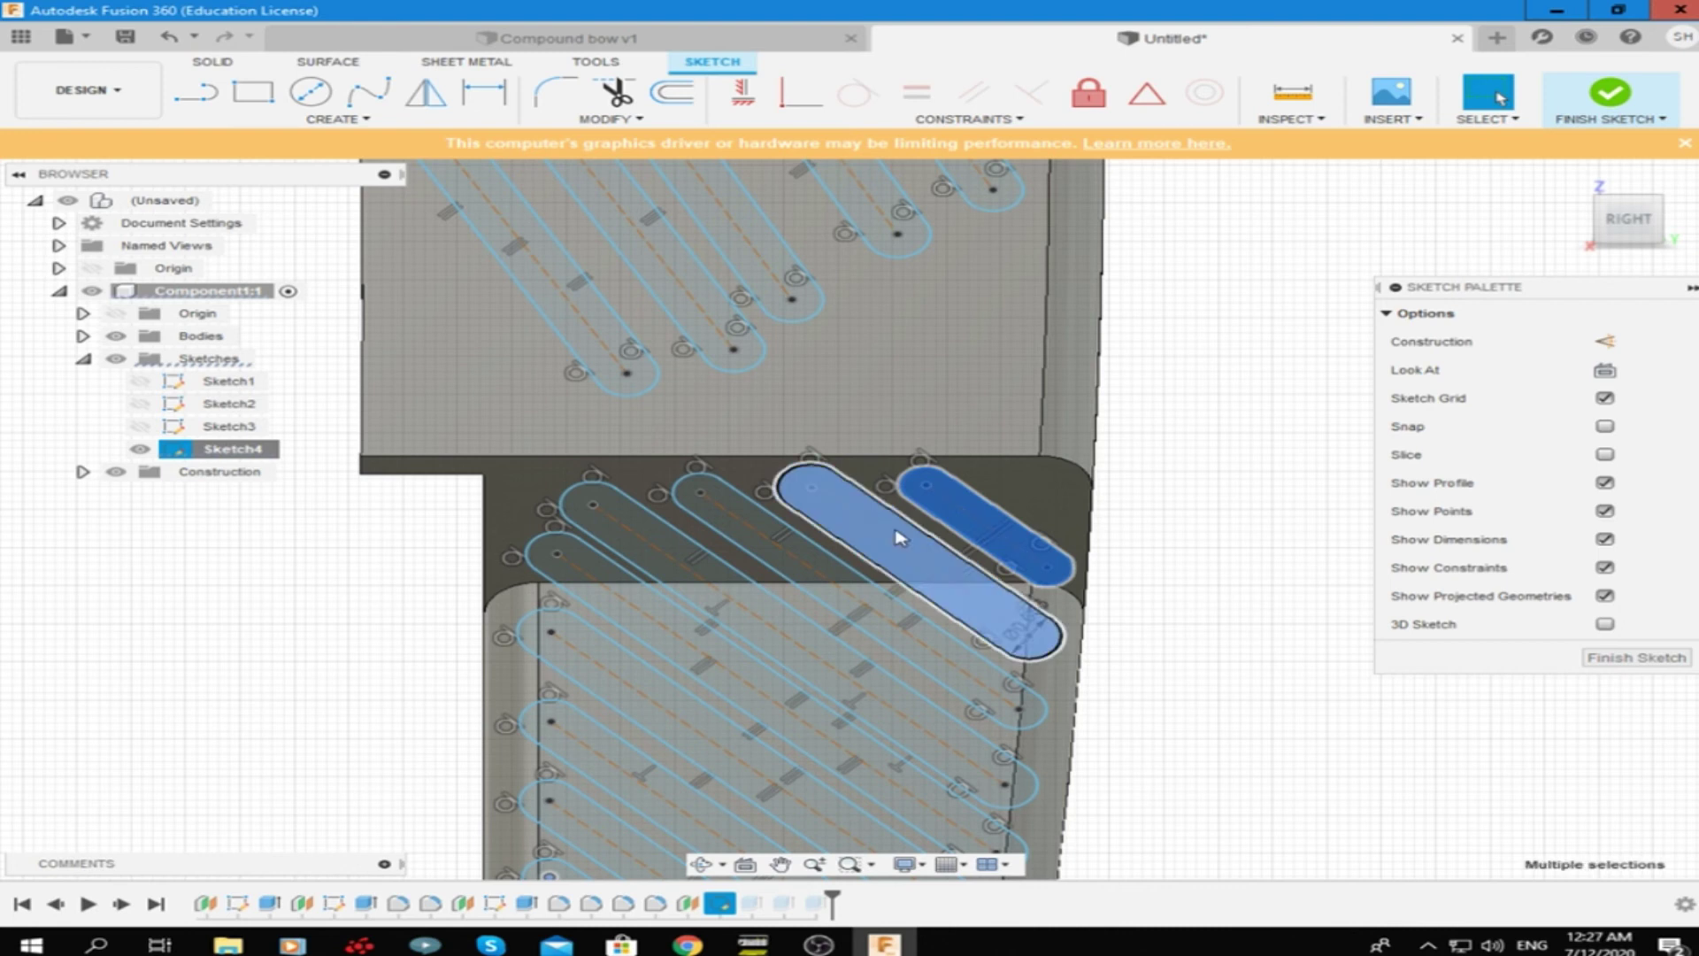
pyautogui.keyDown('shift'); pyautogui.click(778, 531); pyautogui.keyUp('shift')
pyautogui.keyDown('shift'); pyautogui.click(663, 538); pyautogui.keyUp('shift')
pyautogui.keyDown('shift'); pyautogui.click(589, 571); pyautogui.keyUp('shift')
pyautogui.keyDown('shift'); pyautogui.click(567, 654); pyautogui.keyUp('shift')
pyautogui.scroll(-3, 584, 733)
pyautogui.scroll(4, 619, 672)
pyautogui.scroll(-4, 708, 584)
pyautogui.scroll(4, 778, 515)
pyautogui.scroll(-1, 779, 516)
pyautogui.scroll(-3, 873, 637)
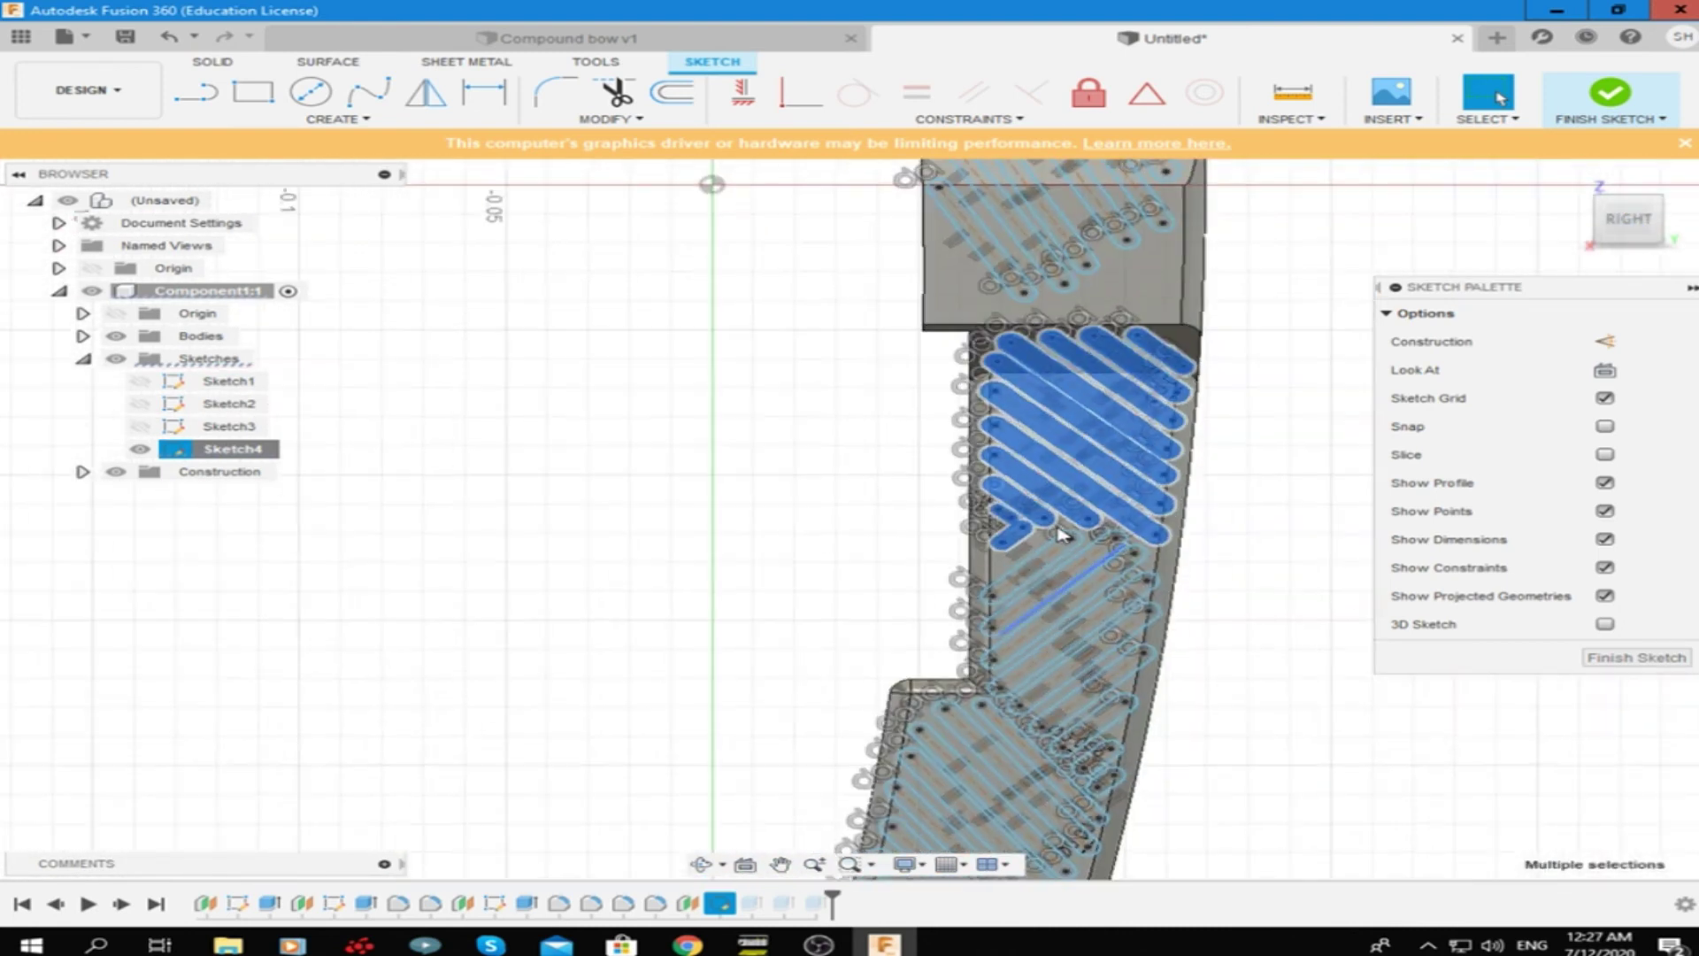
pyautogui.scroll(3, 1061, 531)
pyautogui.scroll(1, 1233, 504)
pyautogui.scroll(-2, 1221, 566)
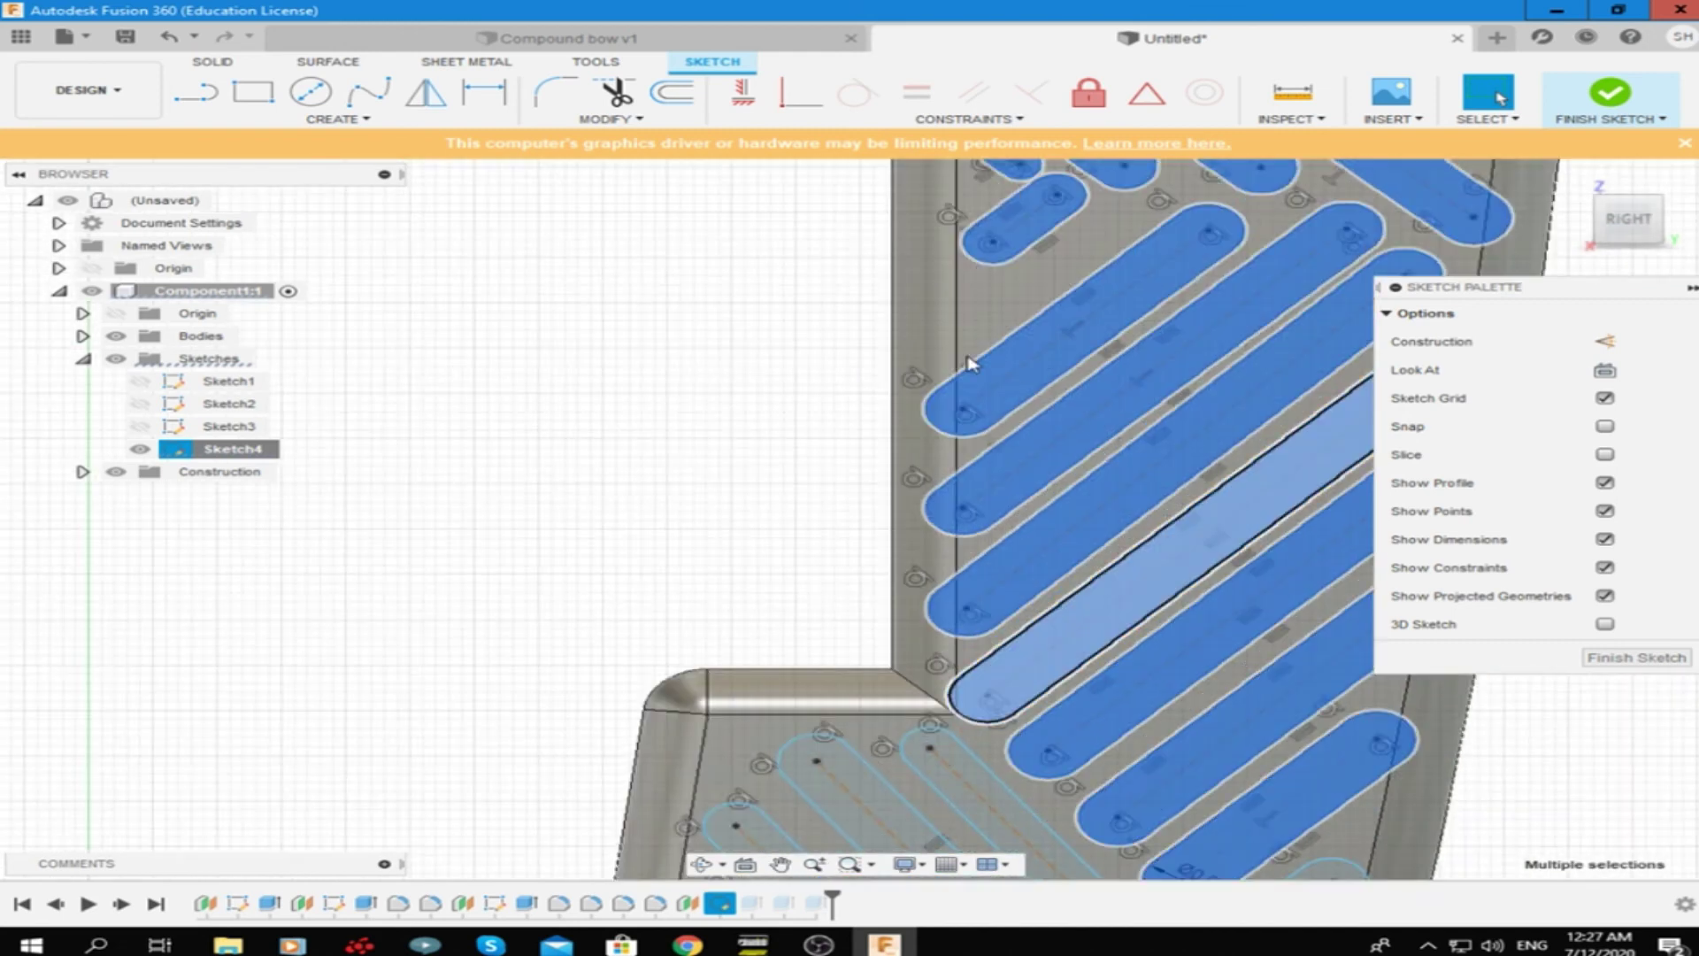
pyautogui.scroll(3, 1150, 619)
# Extrude the selected slot profiles as a cut through the limb
pyautogui.rightClick(1221, 747)
pyautogui.click(1318, 719)
pyautogui.keyDown('shift'); pyautogui.moveTo(588, 437); pyautogui.dragTo(1043, 266, button='middle'); pyautogui.keyUp('shift')
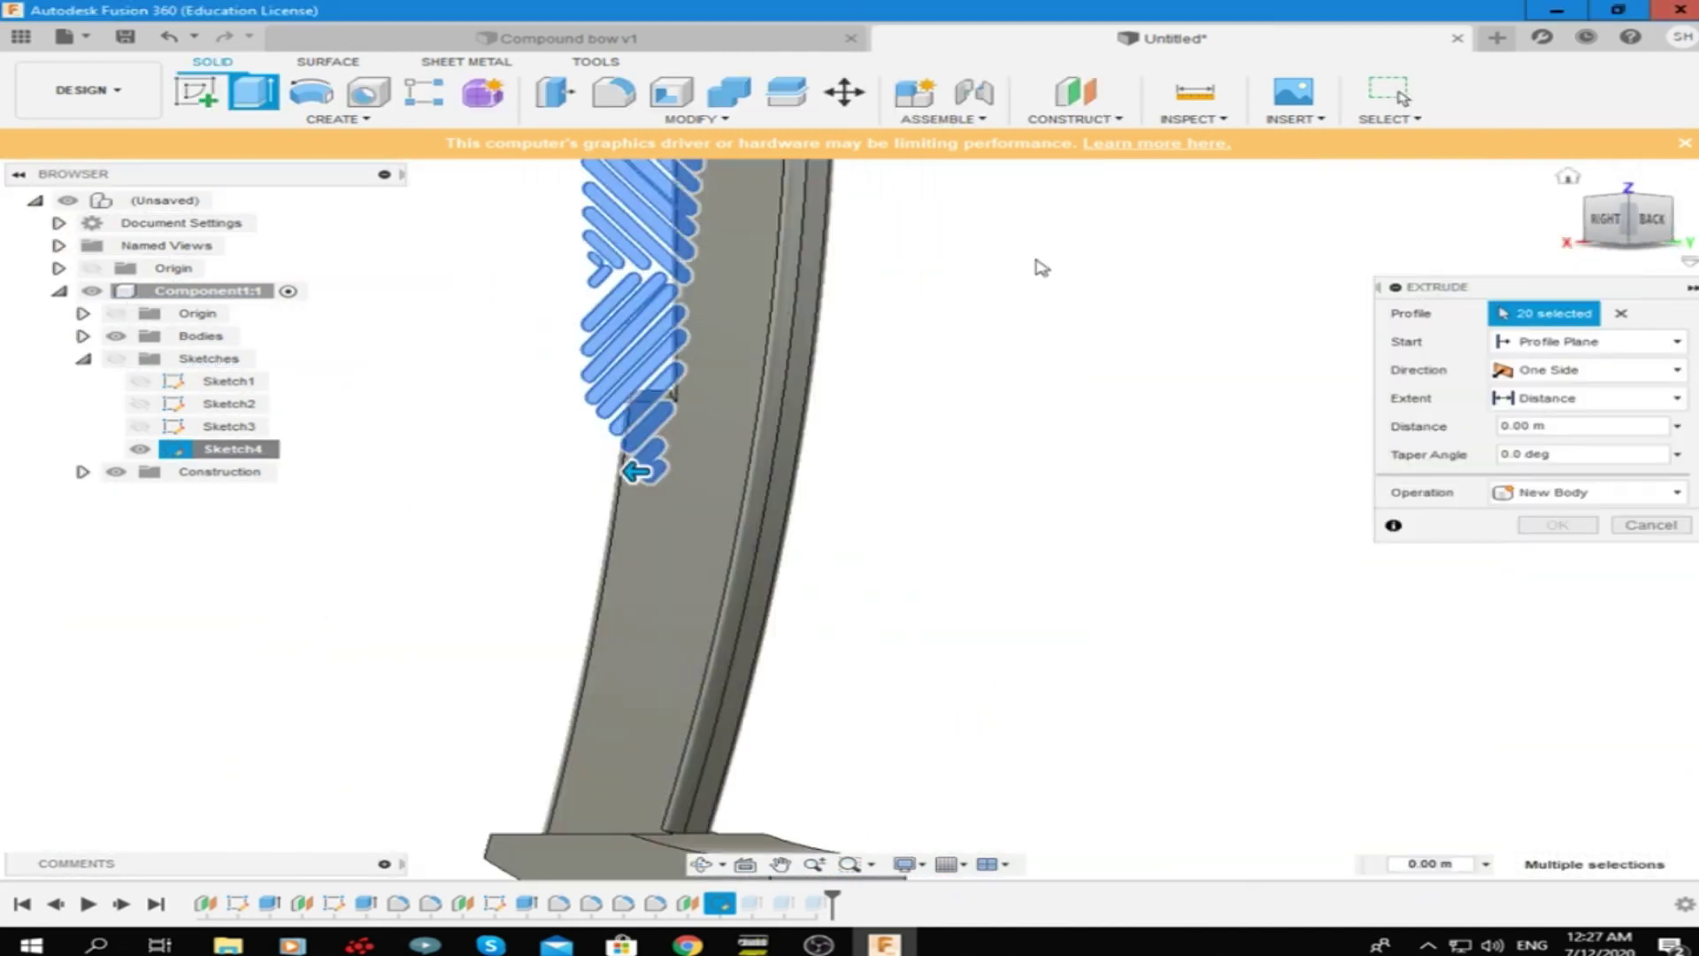
pyautogui.press('Escape')
pyautogui.click(1604, 218)
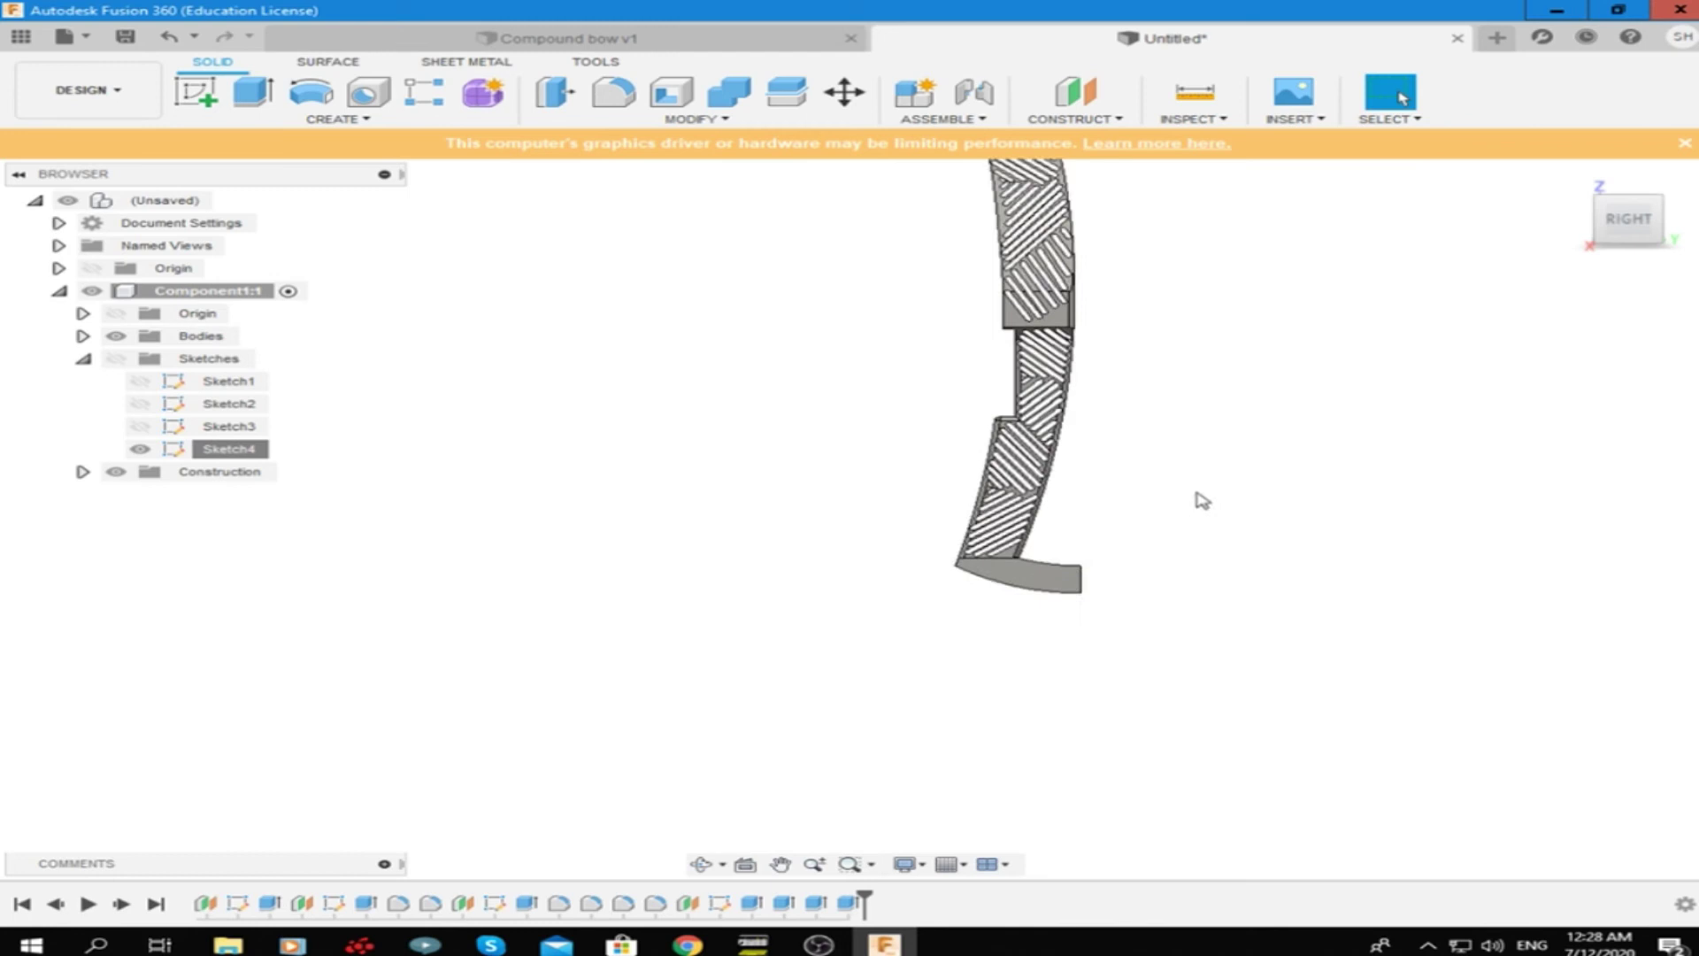
# Apply Aluminum - Anodized Rough (Blue) to the limb body, checking it in Front and Right views
pyautogui.press('a')
pyautogui.doubleClick(1239, 739)
pyautogui.moveTo(1264, 742); pyautogui.dragTo(889, 549)
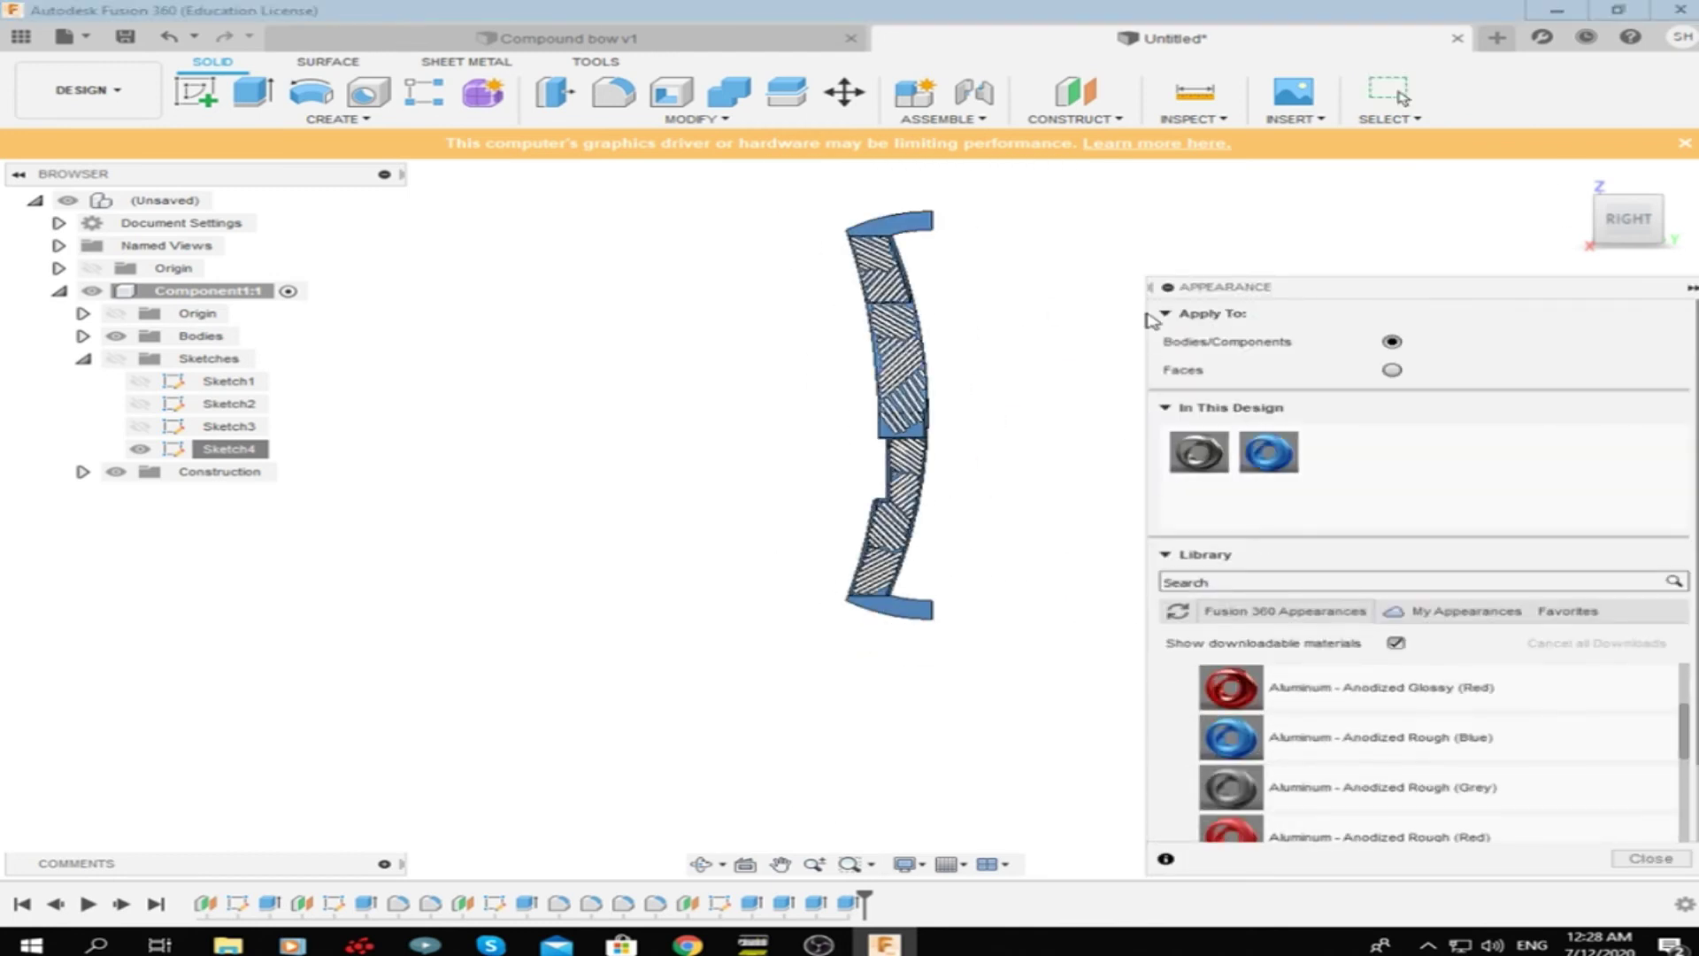
pyautogui.keyDown('shift'); pyautogui.moveTo(867, 575); pyautogui.dragTo(1137, 390, button='middle'); pyautogui.keyUp('shift')
pyautogui.scroll(-5, 955, 522)
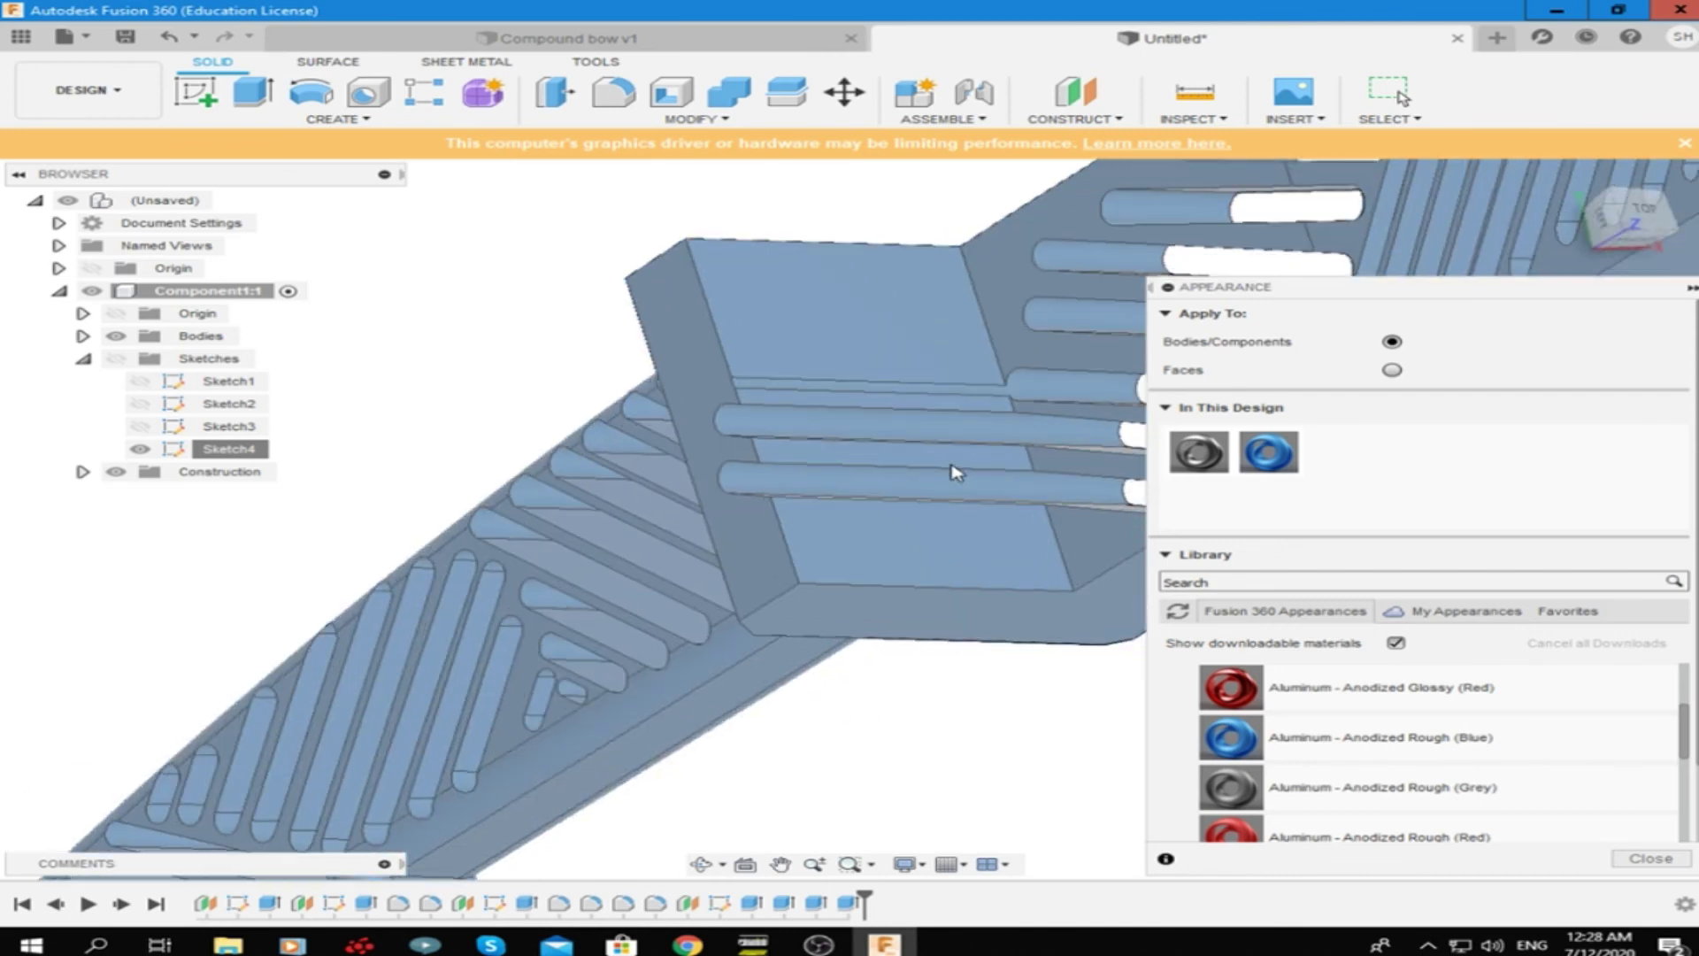
pyautogui.click(1628, 221)
pyautogui.click(1640, 247)
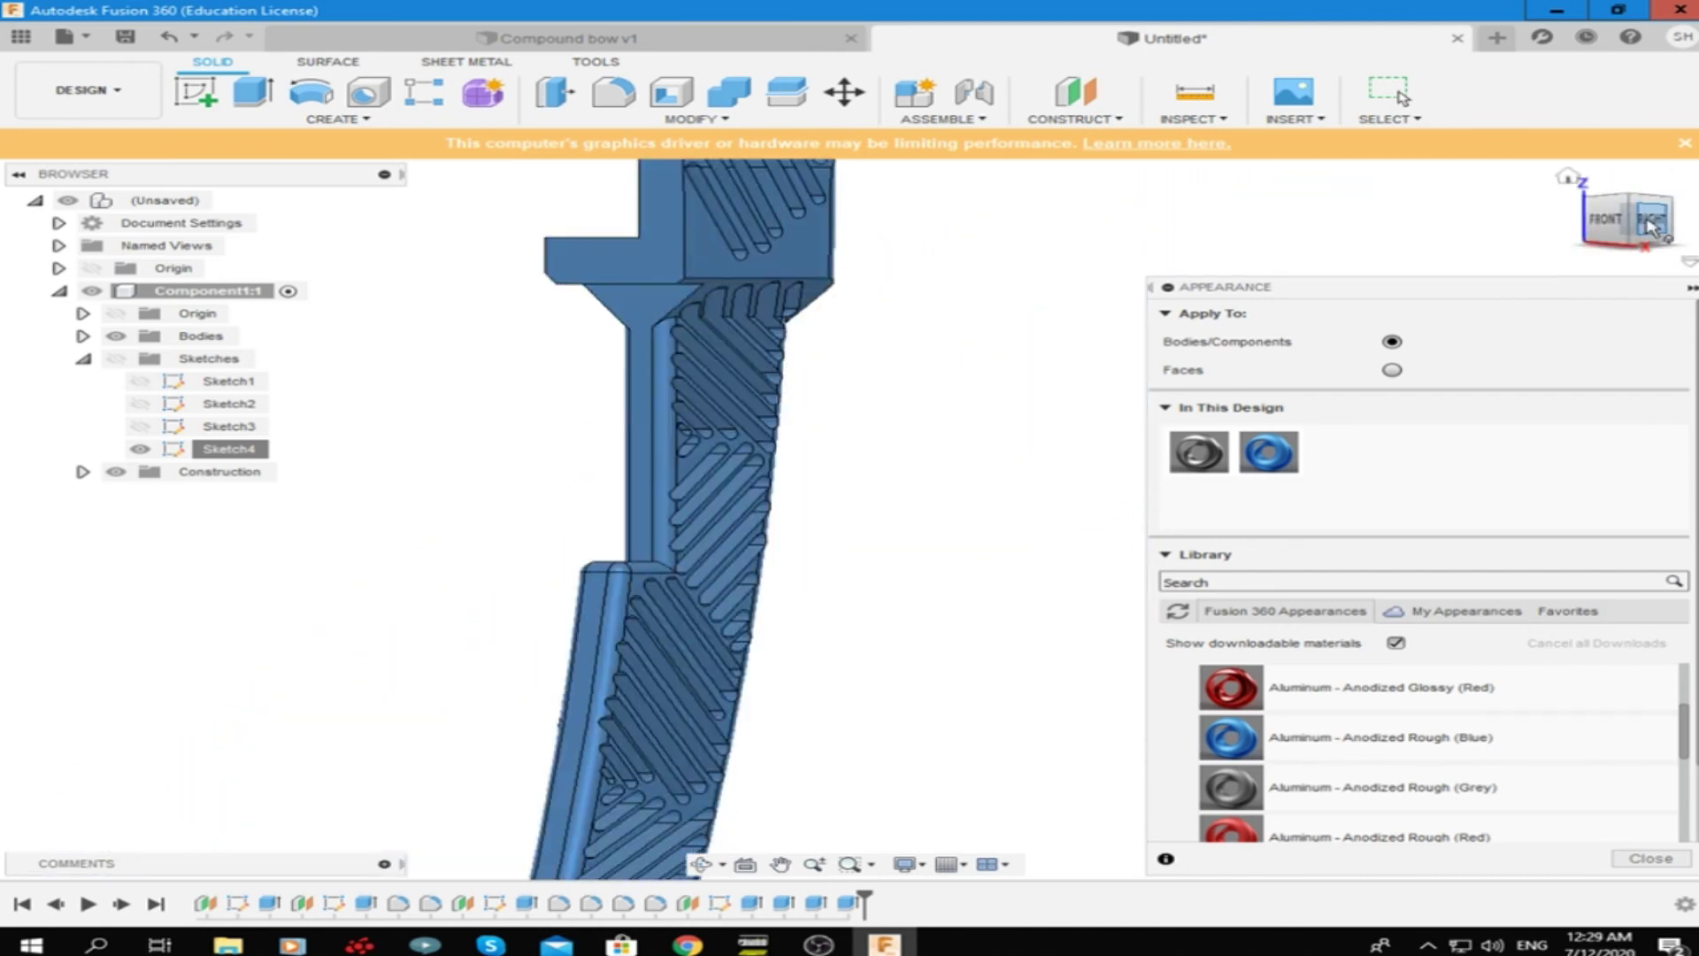
pyautogui.press('Escape')
# Edit Sketch4 to reposition the top slot geometry, then finish the sketch
pyautogui.rightClick(222, 449)
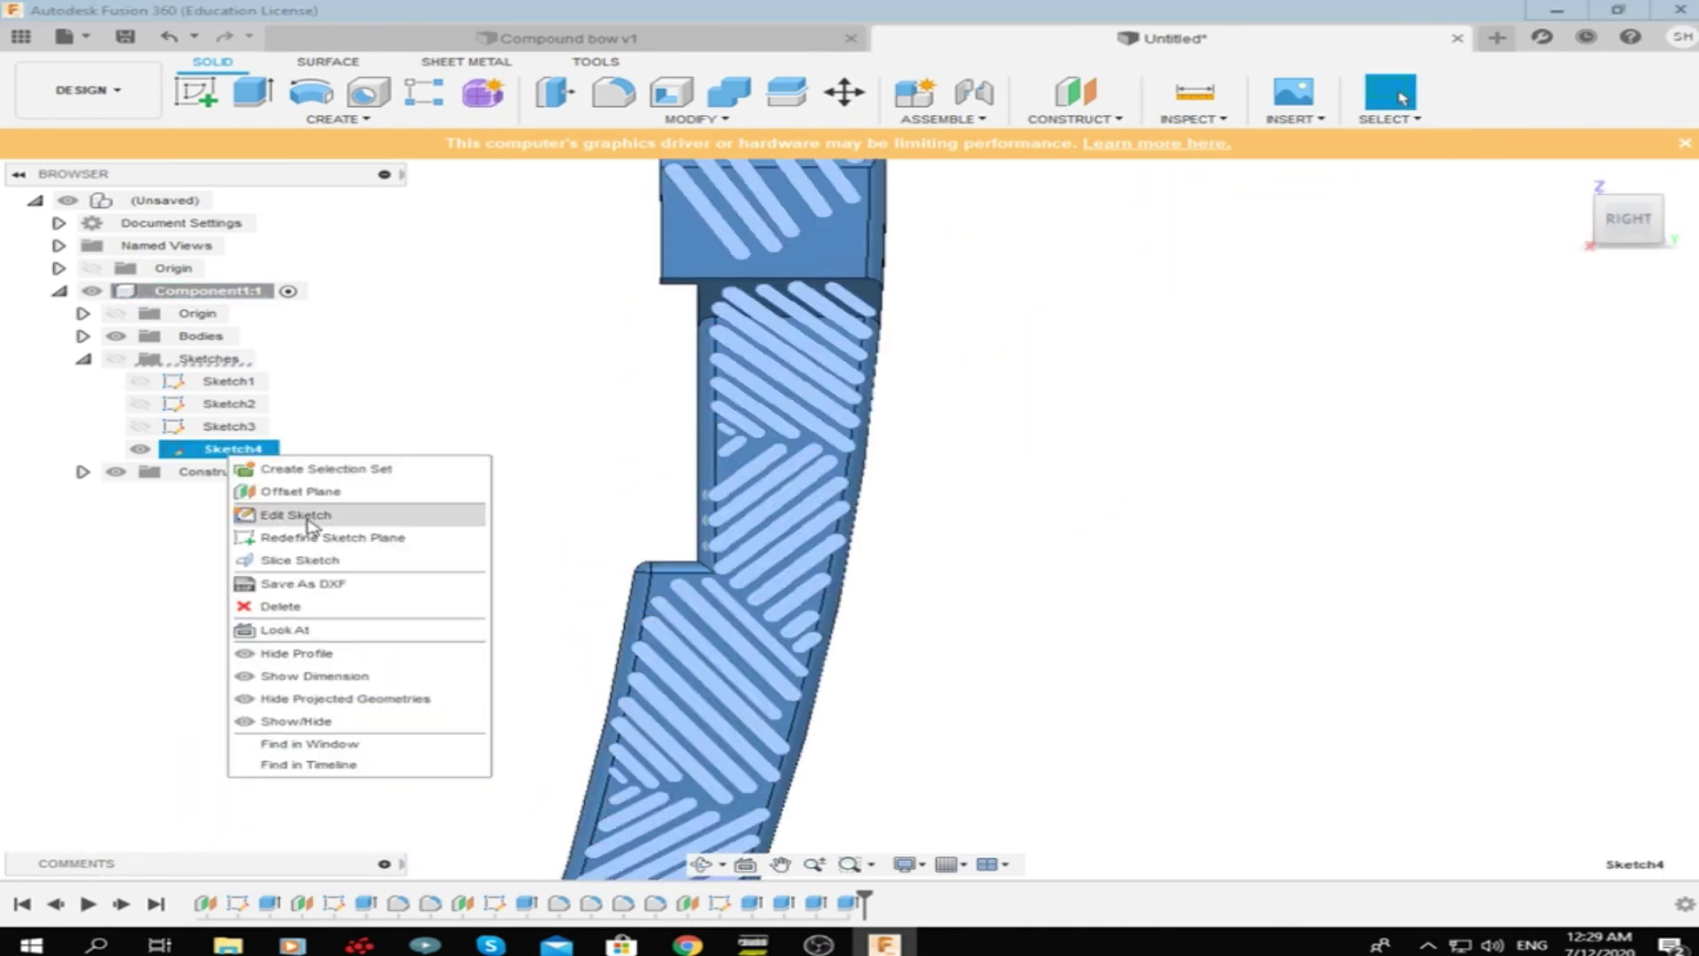
pyautogui.click(303, 508)
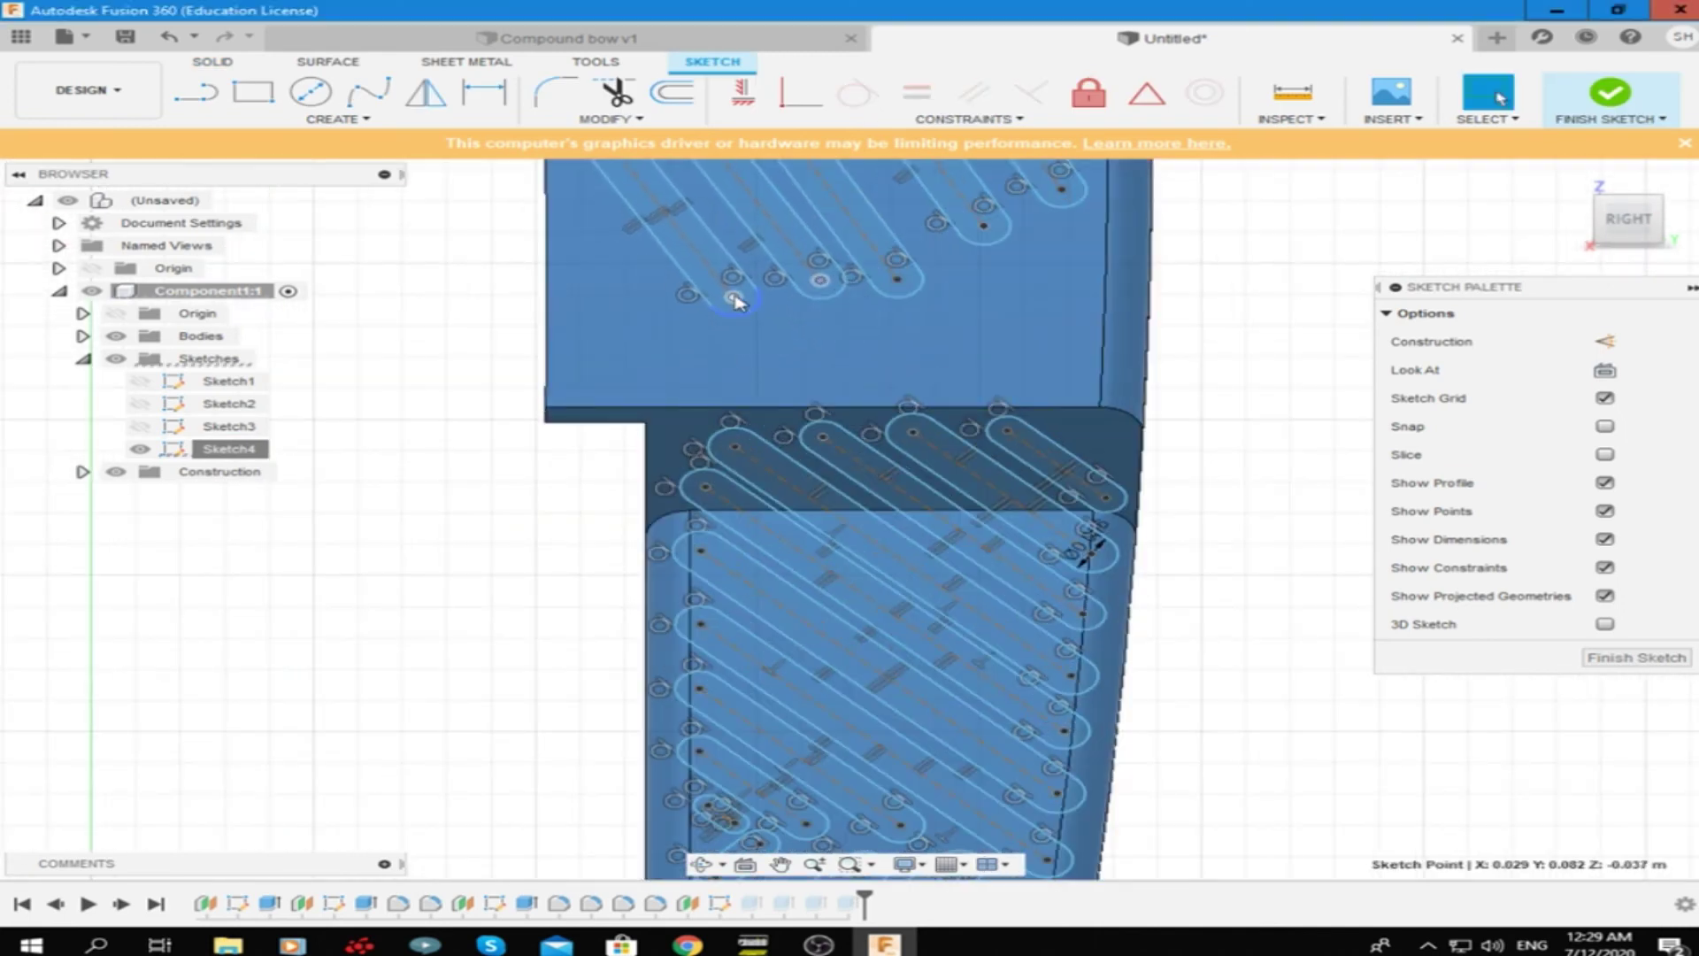
pyautogui.keyDown('shift'); pyautogui.moveTo(855, 324); pyautogui.dragTo(719, 263, button='middle'); pyautogui.keyUp('shift')
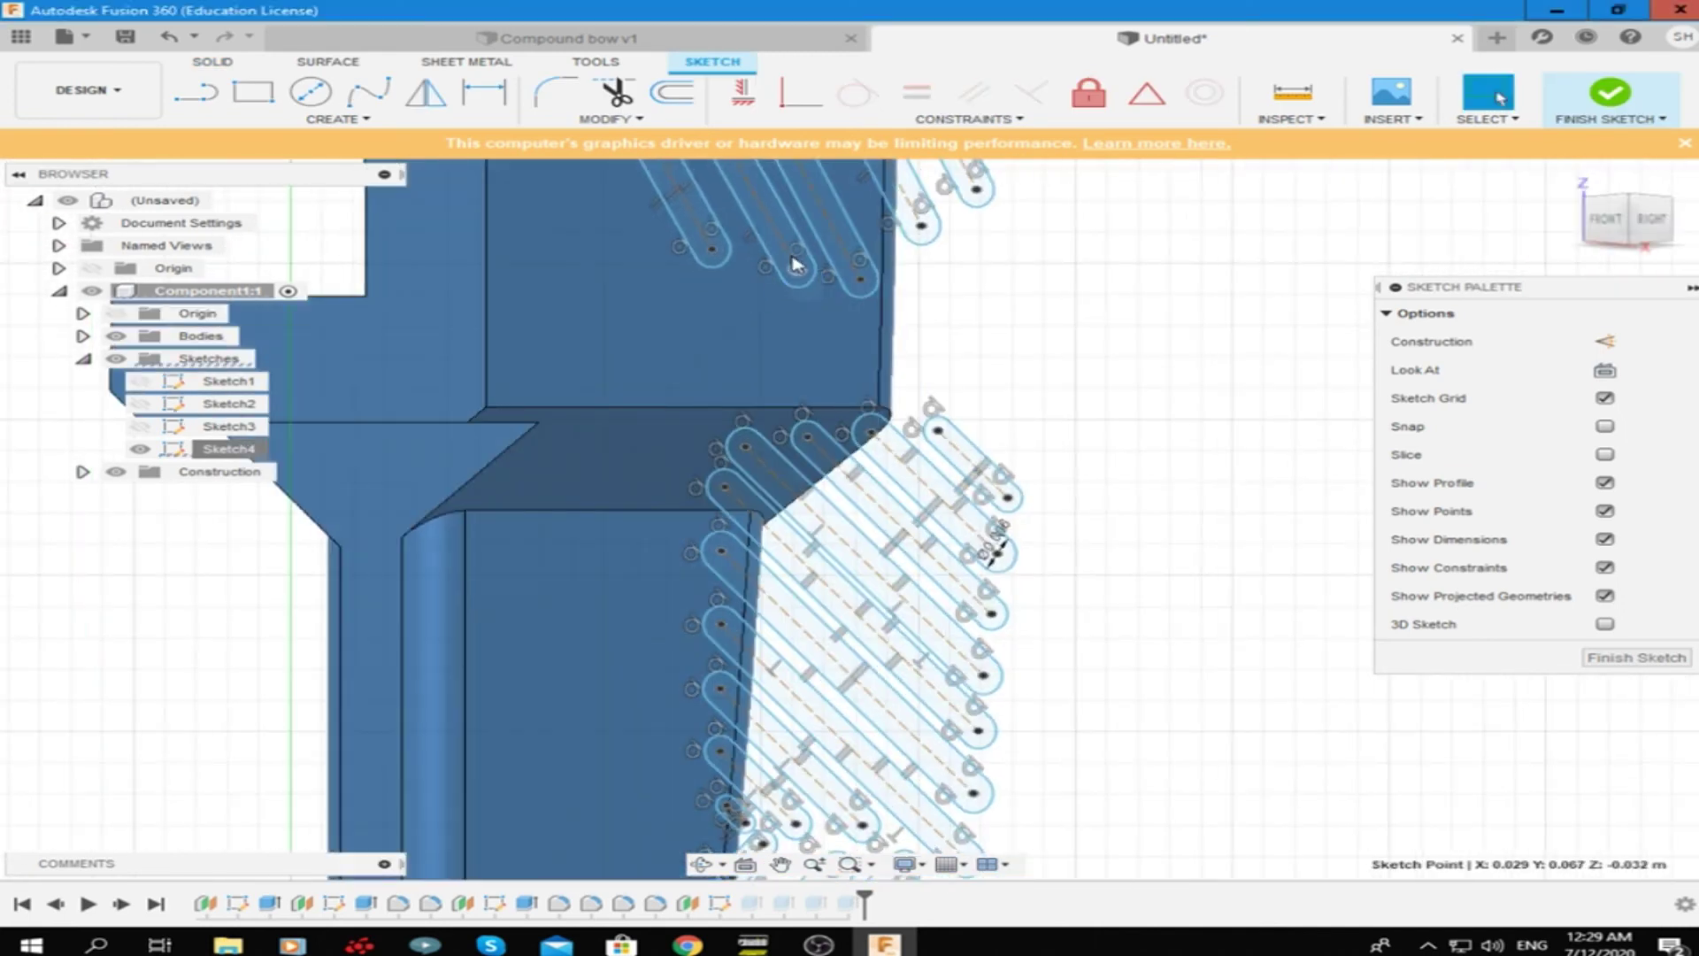
pyautogui.moveTo(720, 263); pyautogui.dragTo(841, 248)
pyautogui.click(1603, 656)
# Inspect the updated slot cutouts from the left view and save the limb design
pyautogui.moveTo(1603, 656); pyautogui.dragTo(1518, 621, button='right')
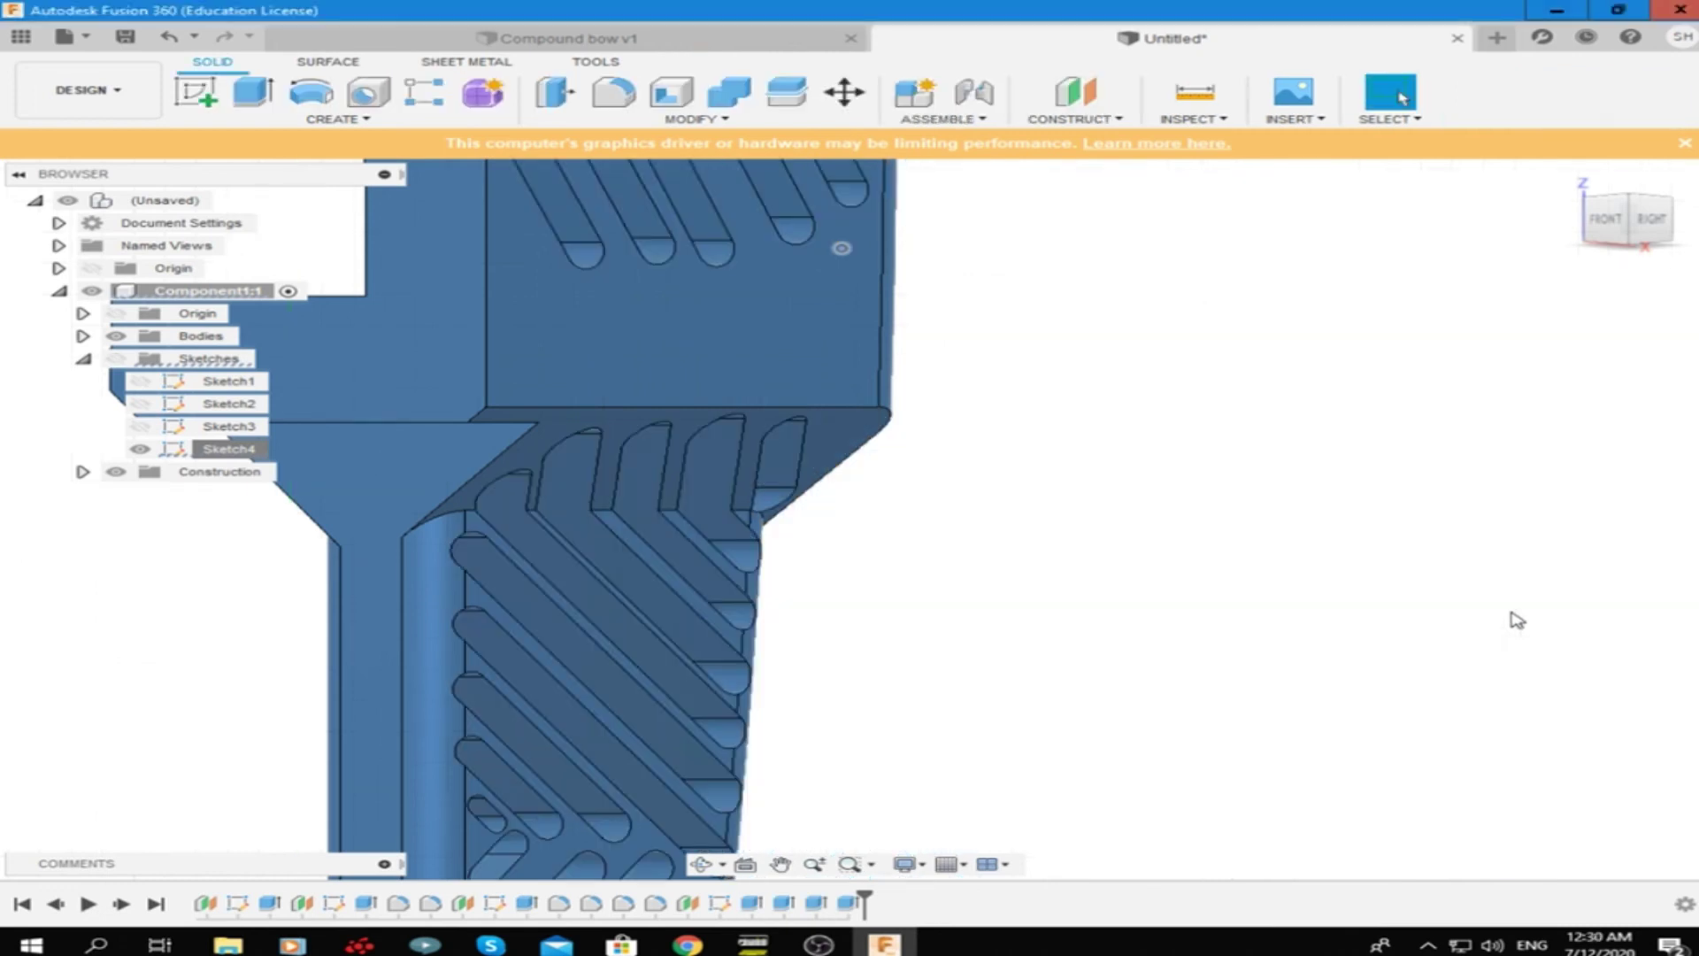
pyautogui.keyDown('shift'); pyautogui.moveTo(1518, 621); pyautogui.dragTo(1538, 299, button='middle'); pyautogui.keyUp('shift')
pyautogui.click(1595, 228)
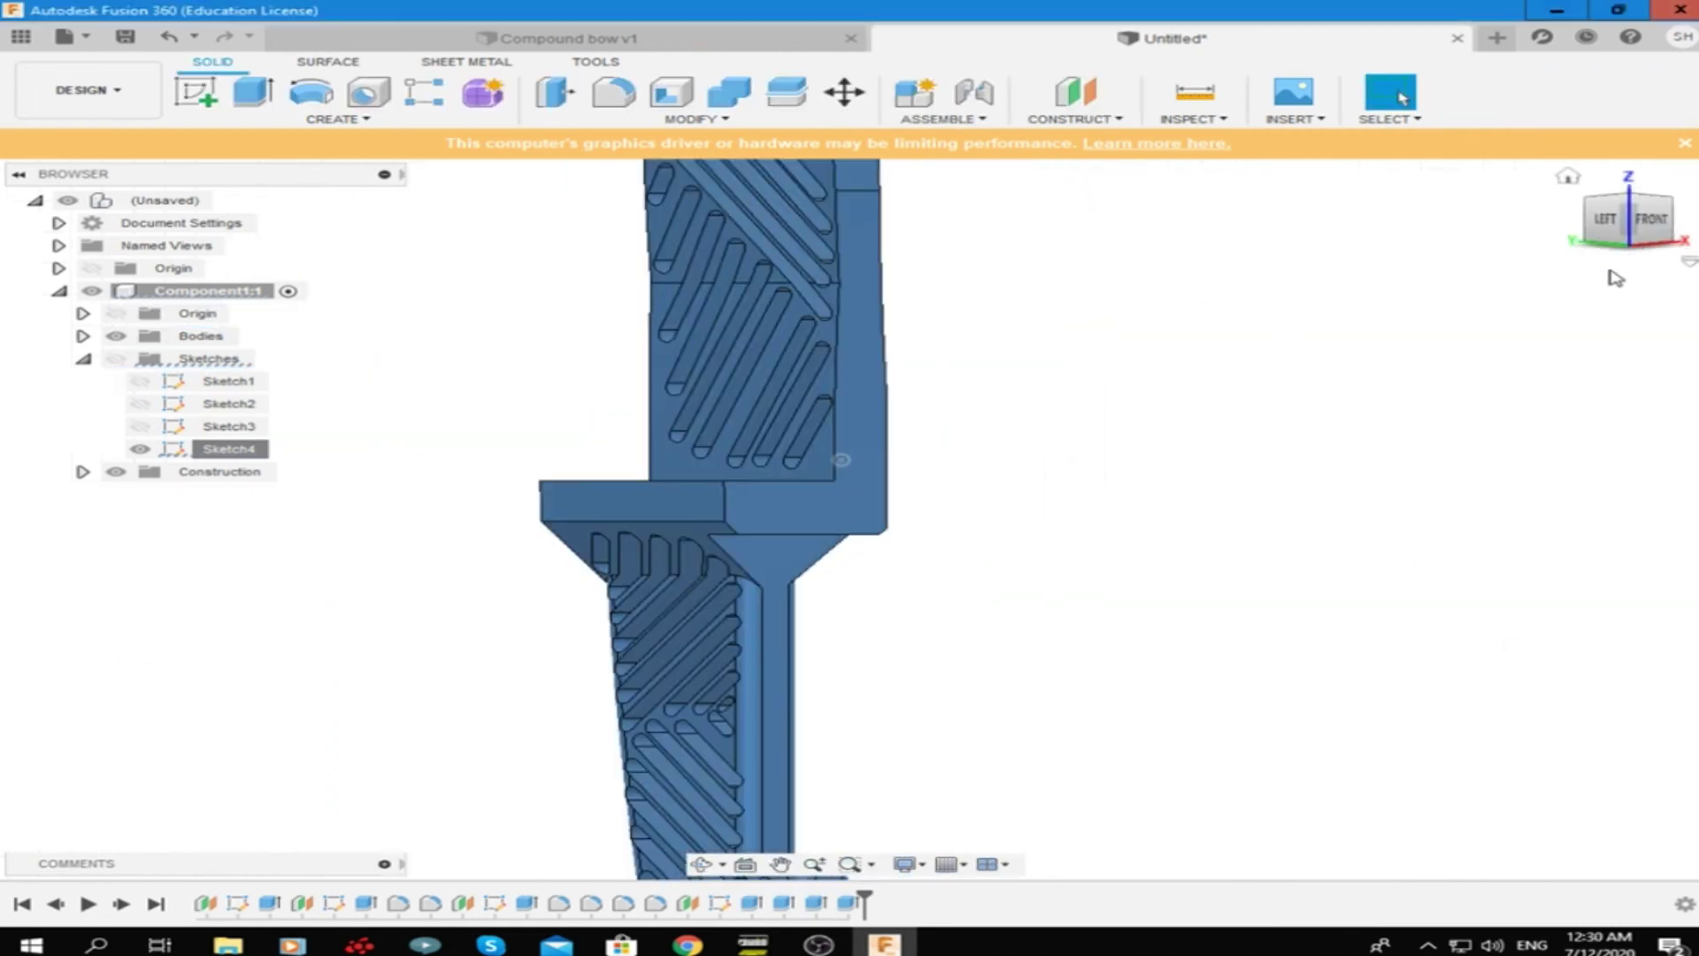
pyautogui.scroll(3, 890, 538)
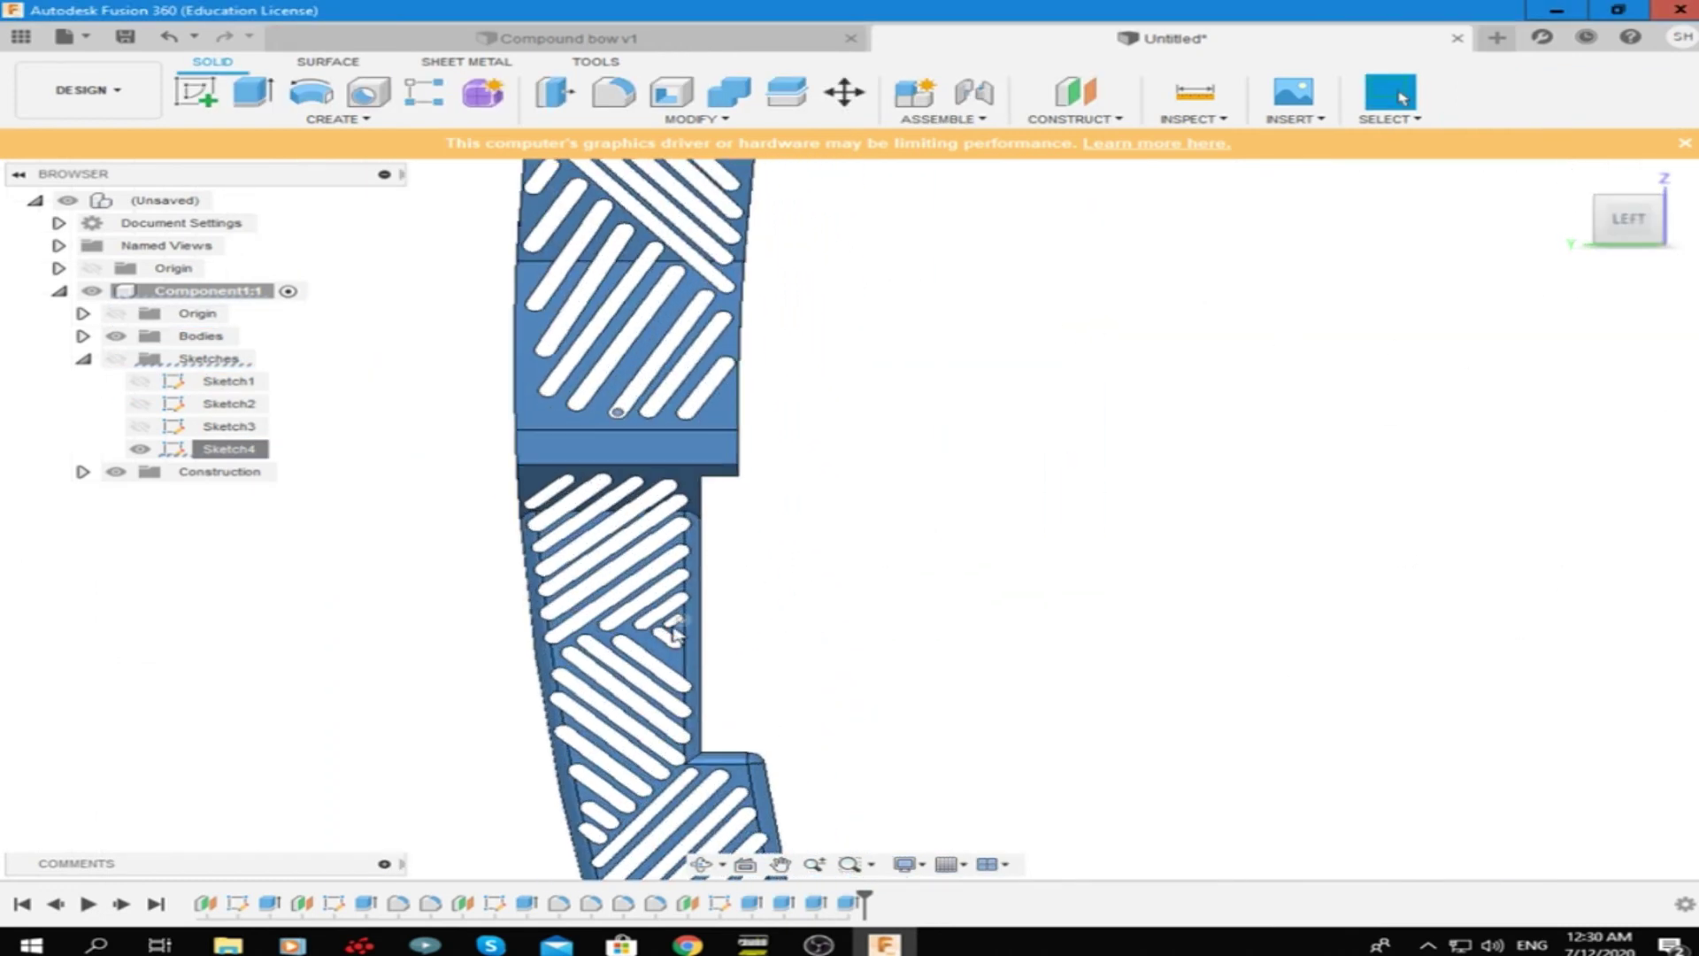
pyautogui.scroll(-3, 889, 537)
pyautogui.scroll(1, 819, 496)
pyautogui.scroll(-1, 818, 496)
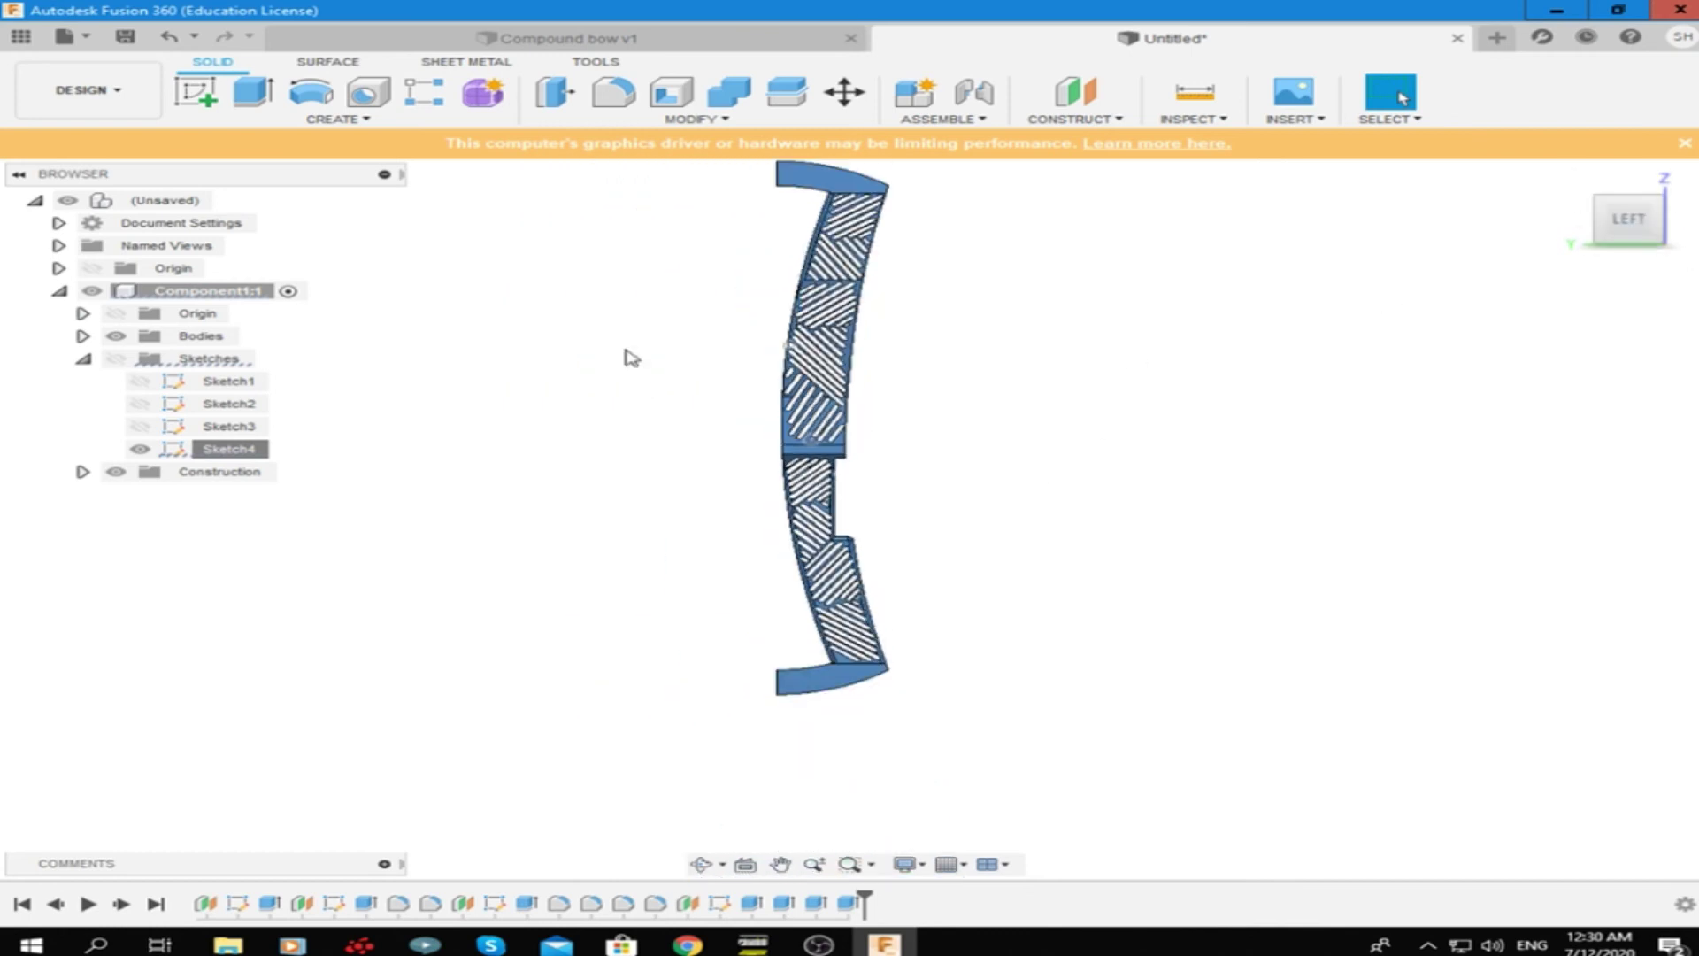
pyautogui.hotkey('ctrl', 's')
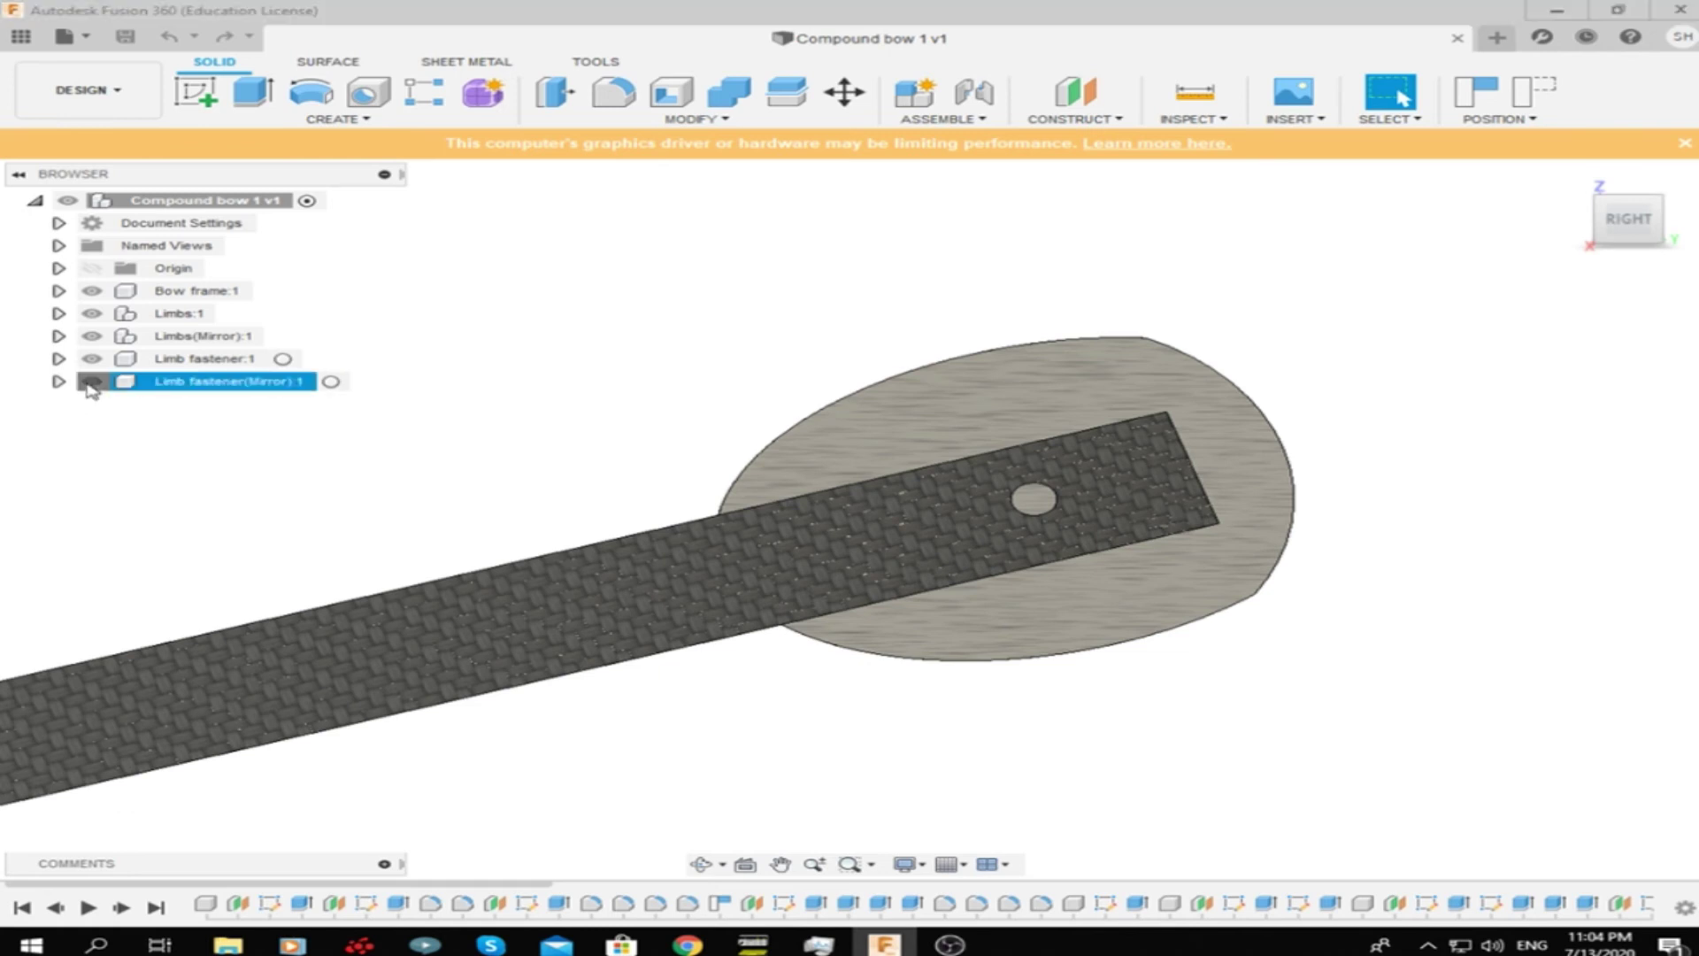
# Select the cam's flat face and capture the components' moved position
pyautogui.click(58, 380)
pyautogui.click(58, 315)
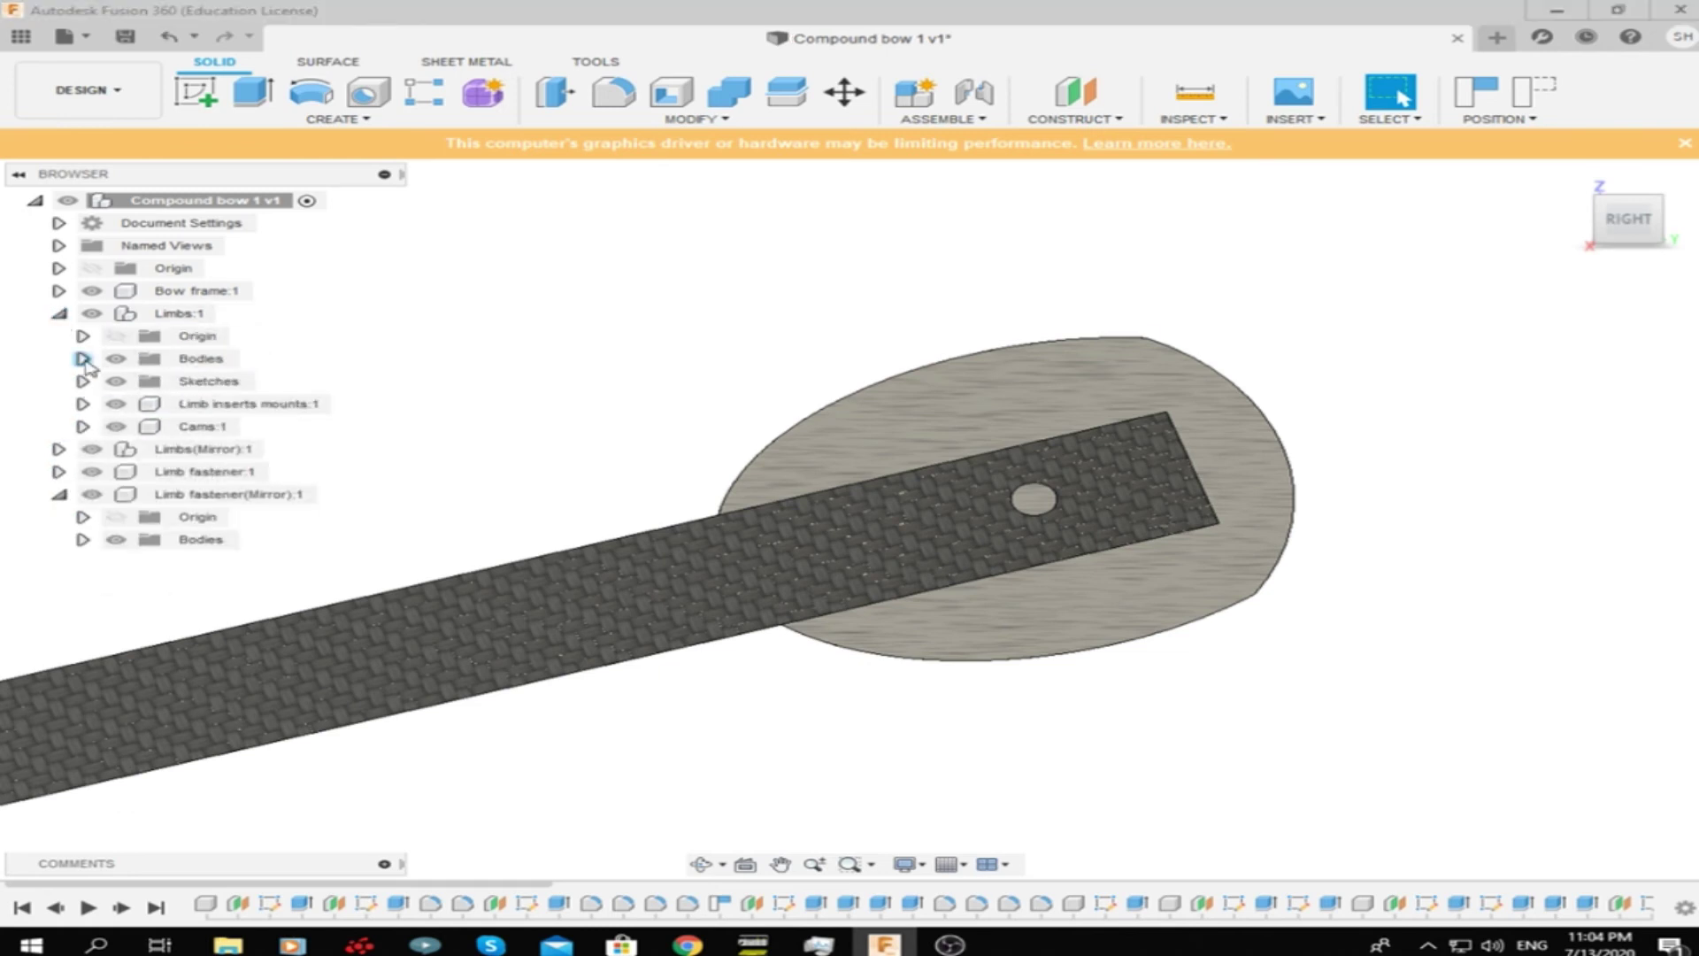
pyautogui.click(58, 315)
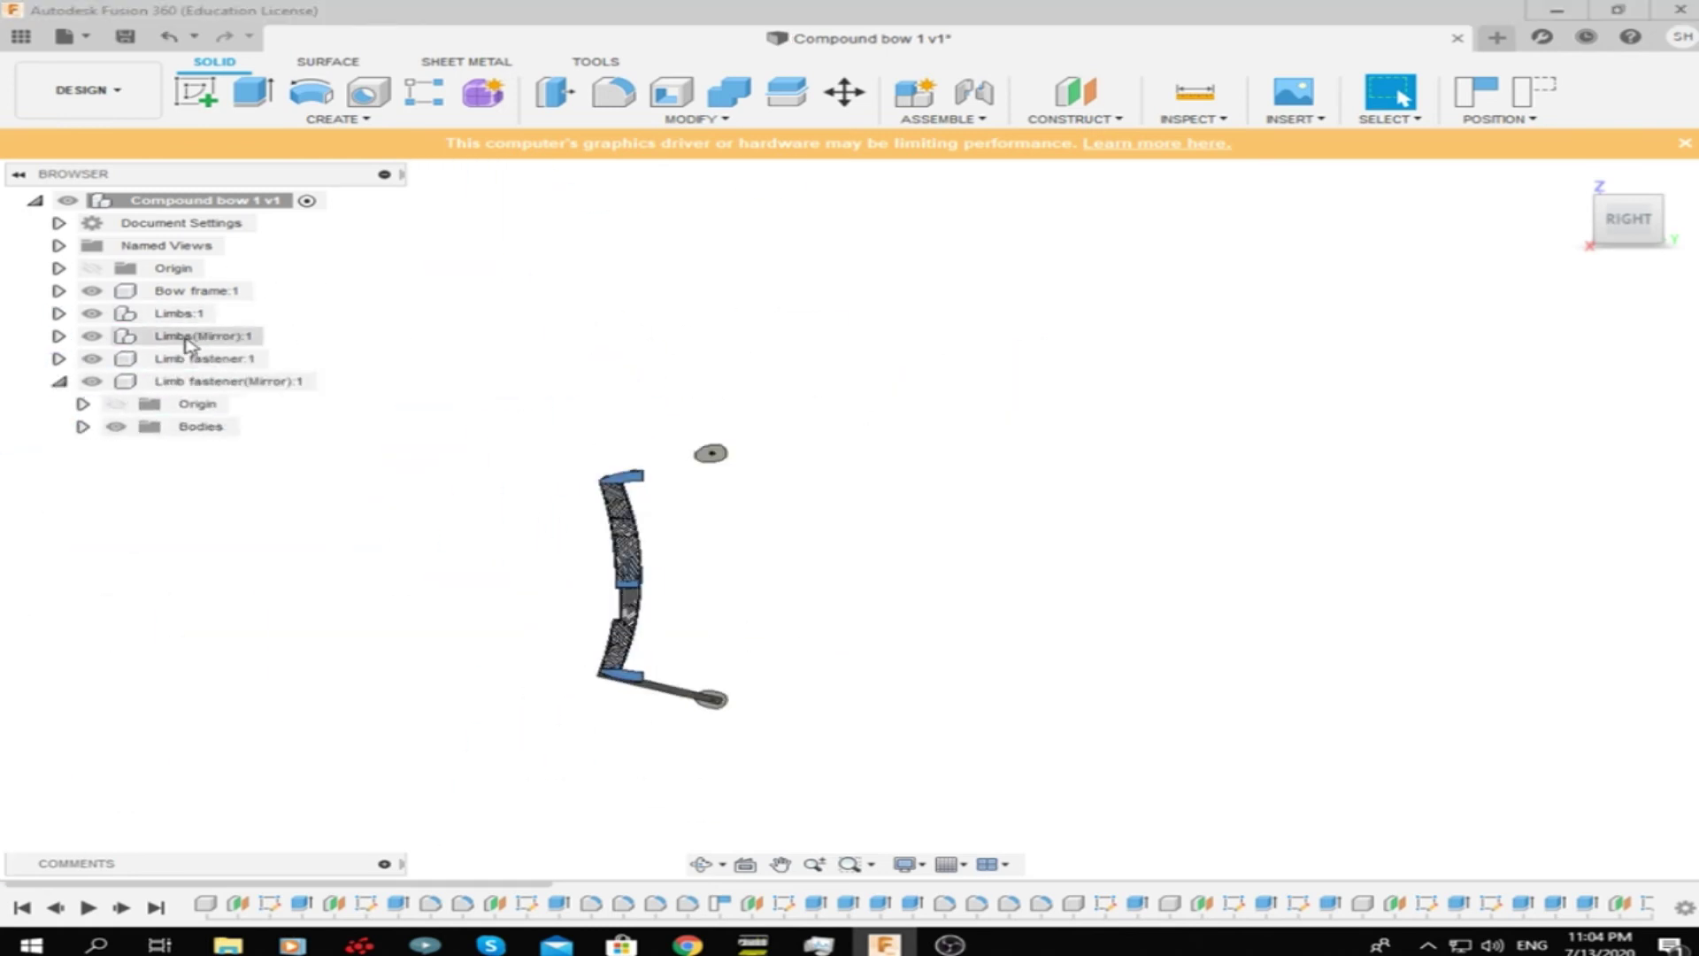
pyautogui.scroll(10, 717, 448)
pyautogui.click(670, 453)
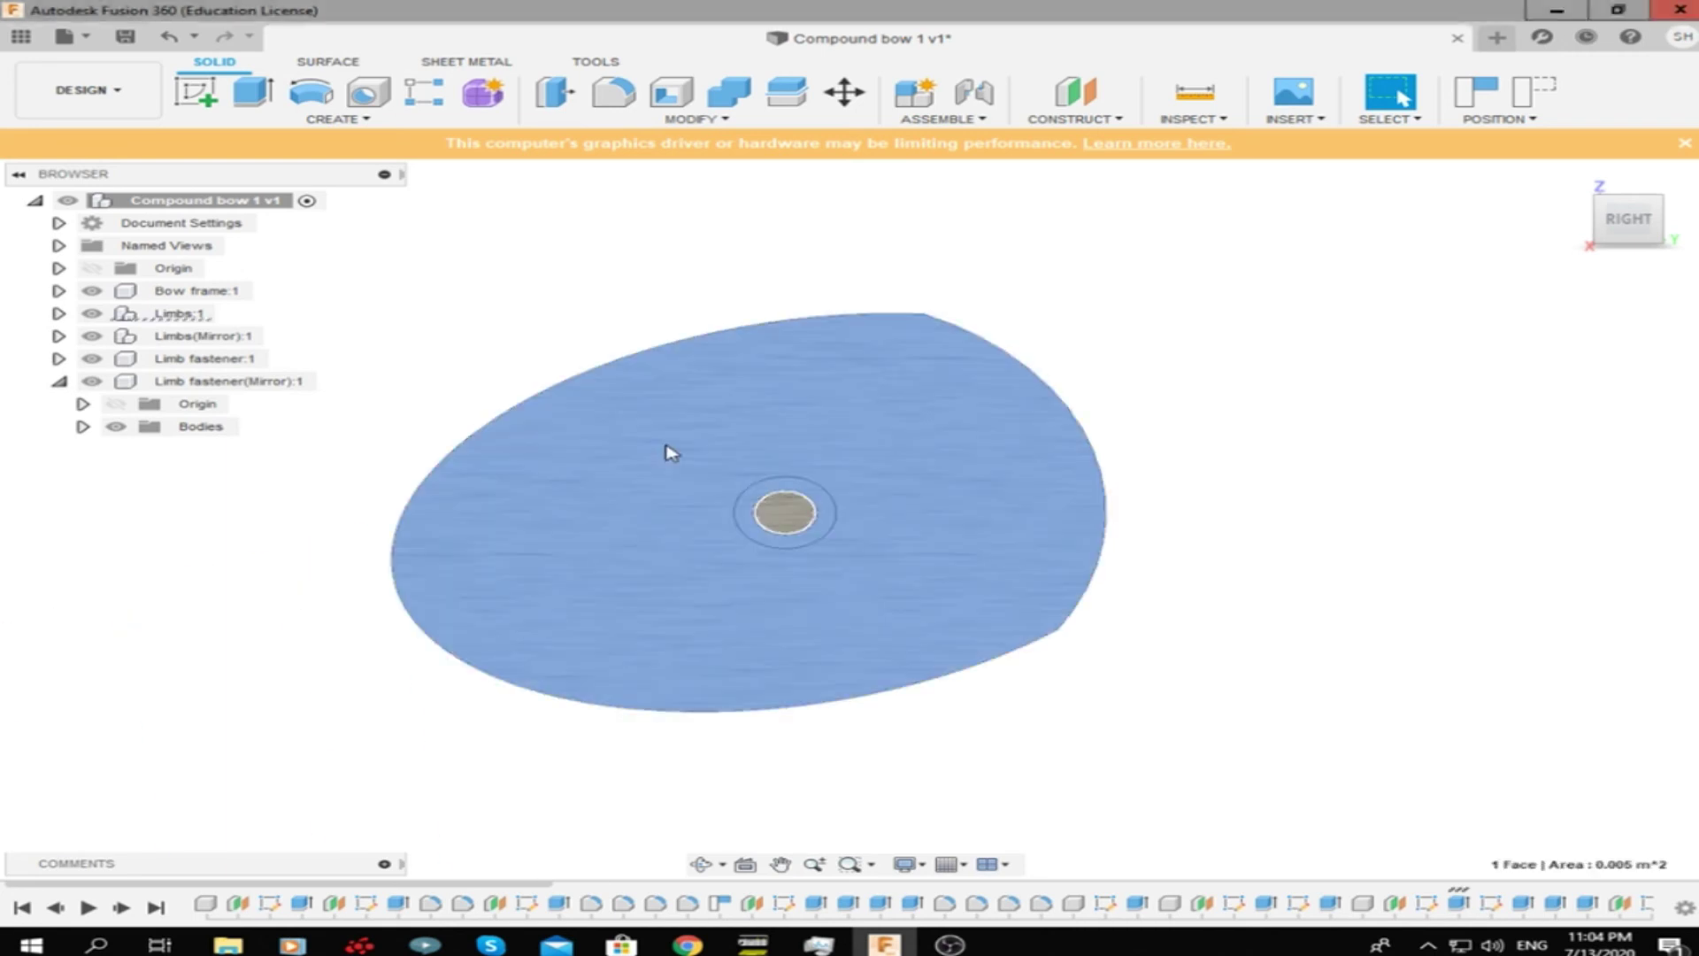
pyautogui.rightClick(670, 453)
pyautogui.click(677, 538)
pyautogui.click(1017, 498)
# Sketch a circle around the cam hub and a short spline out from it
pyautogui.press('c')
pyautogui.click(985, 485)
pyautogui.click(1080, 523)
pyautogui.press('s')
pyautogui.click(958, 424)
pyautogui.click(975, 370)
pyautogui.doubleClick(1071, 329)
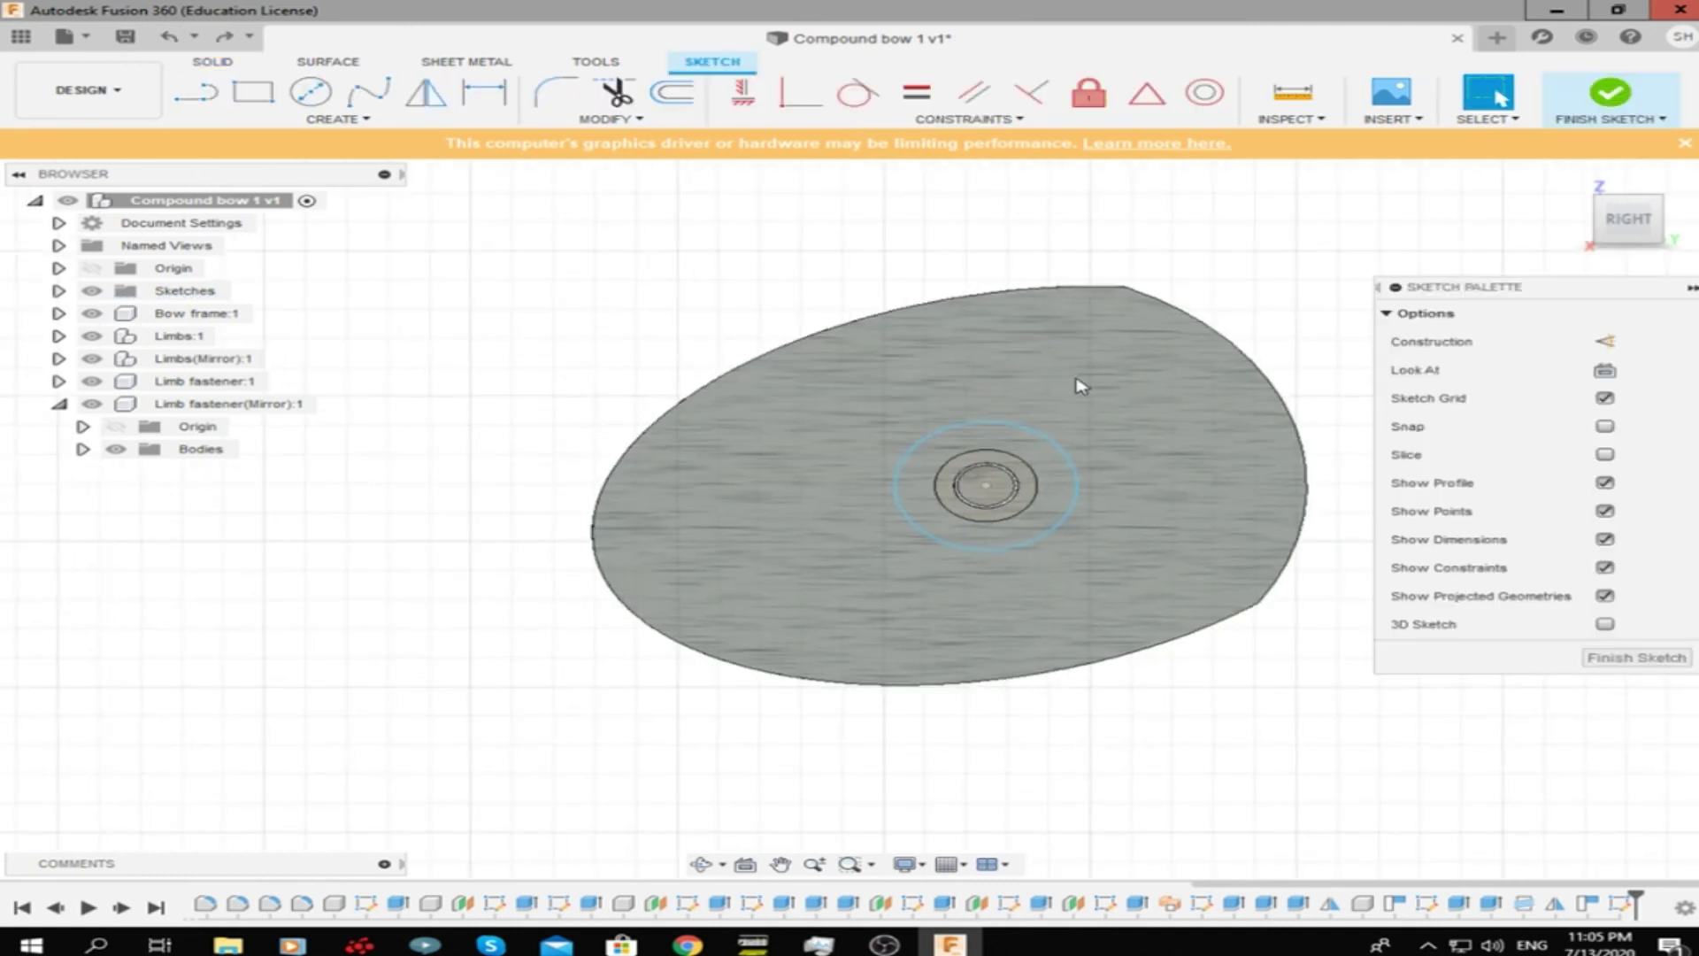
# Draw a large ellipse centred on the hub as the cam's outer outline
pyautogui.click(336, 118)
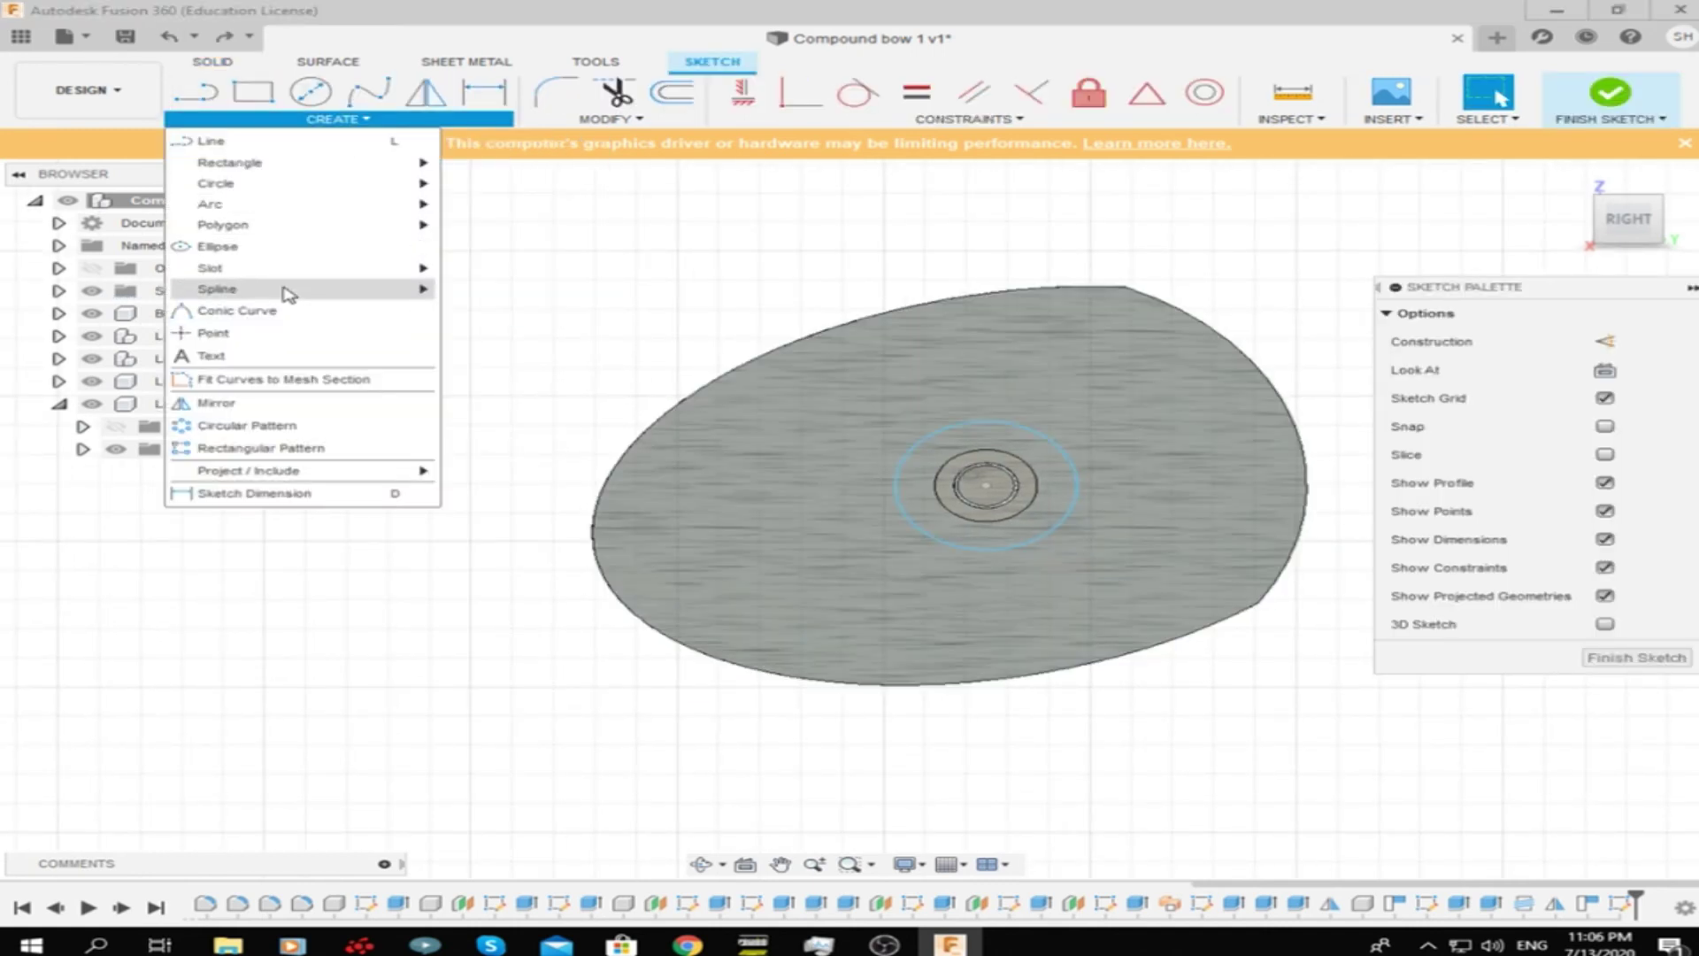
pyautogui.click(362, 246)
pyautogui.click(985, 485)
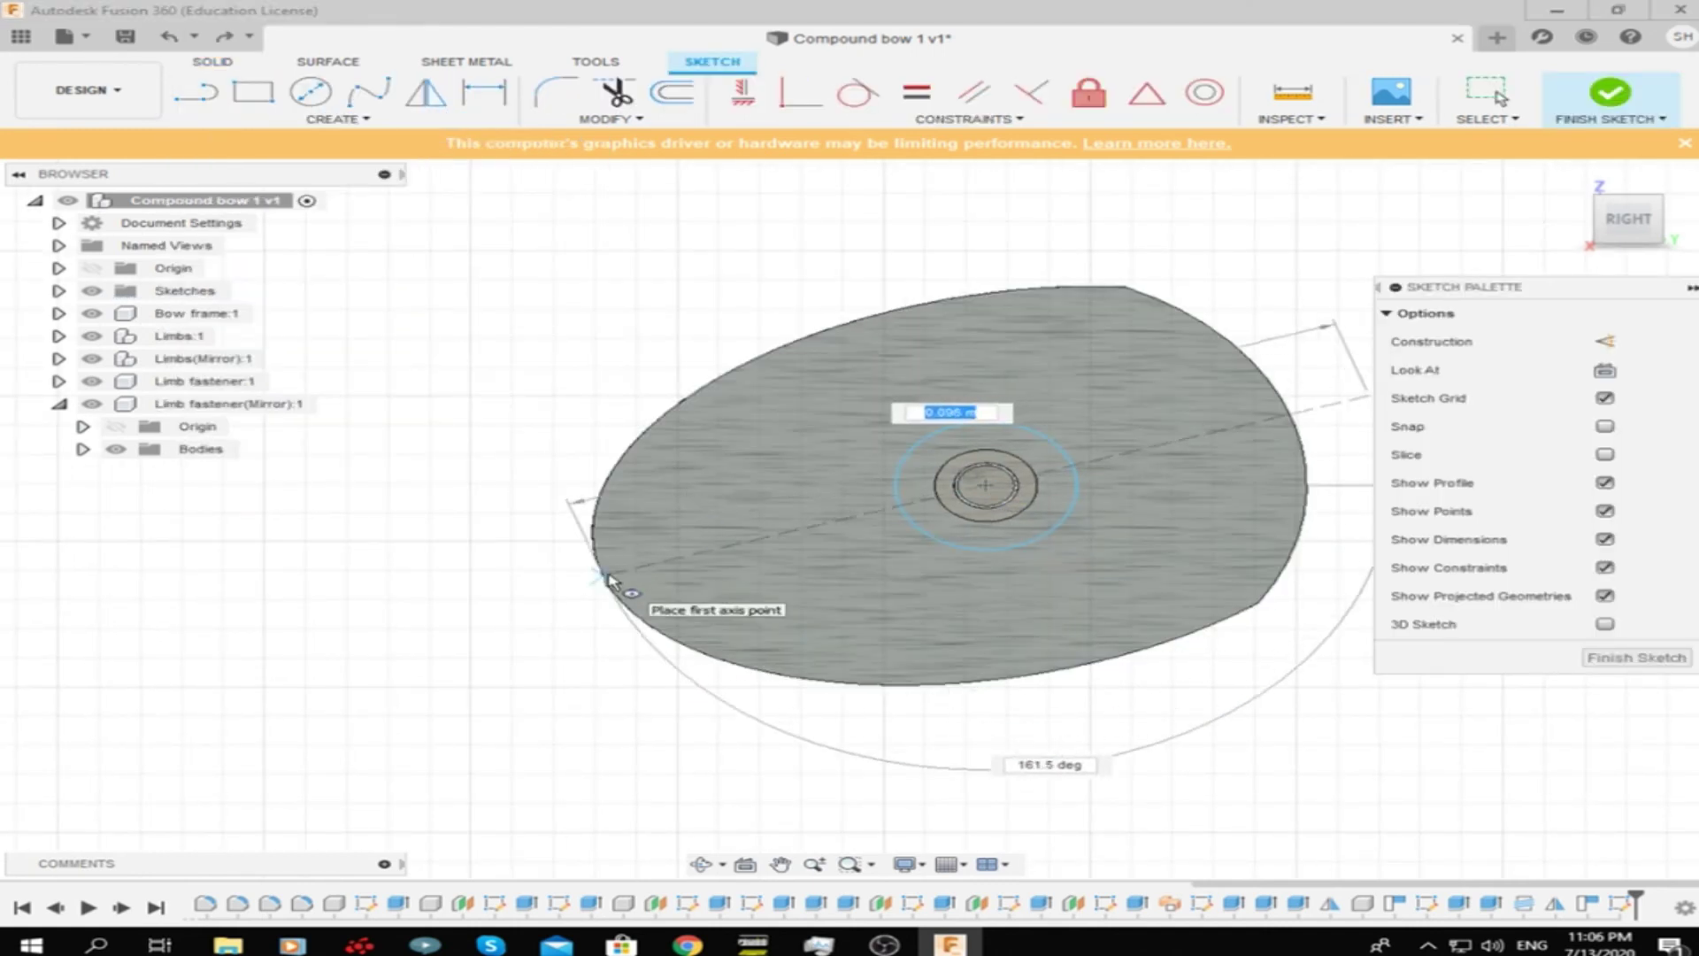
pyautogui.click(633, 566)
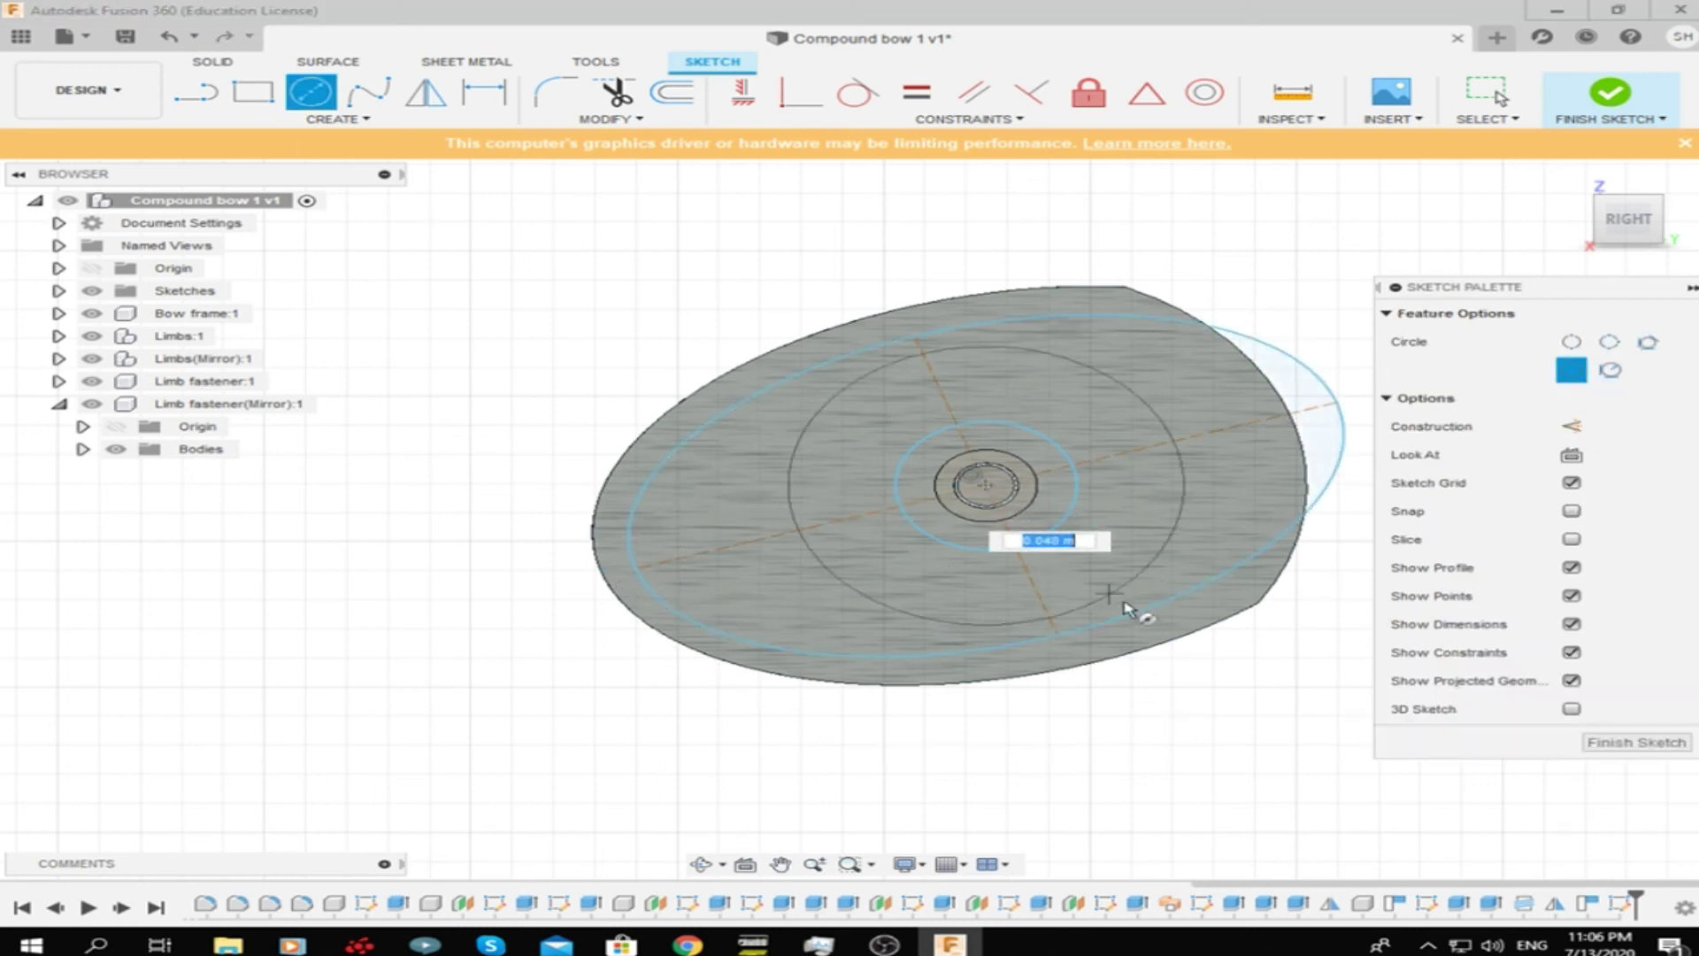
pyautogui.click(1183, 630)
pyautogui.press('Escape')
pyautogui.click(1603, 225)
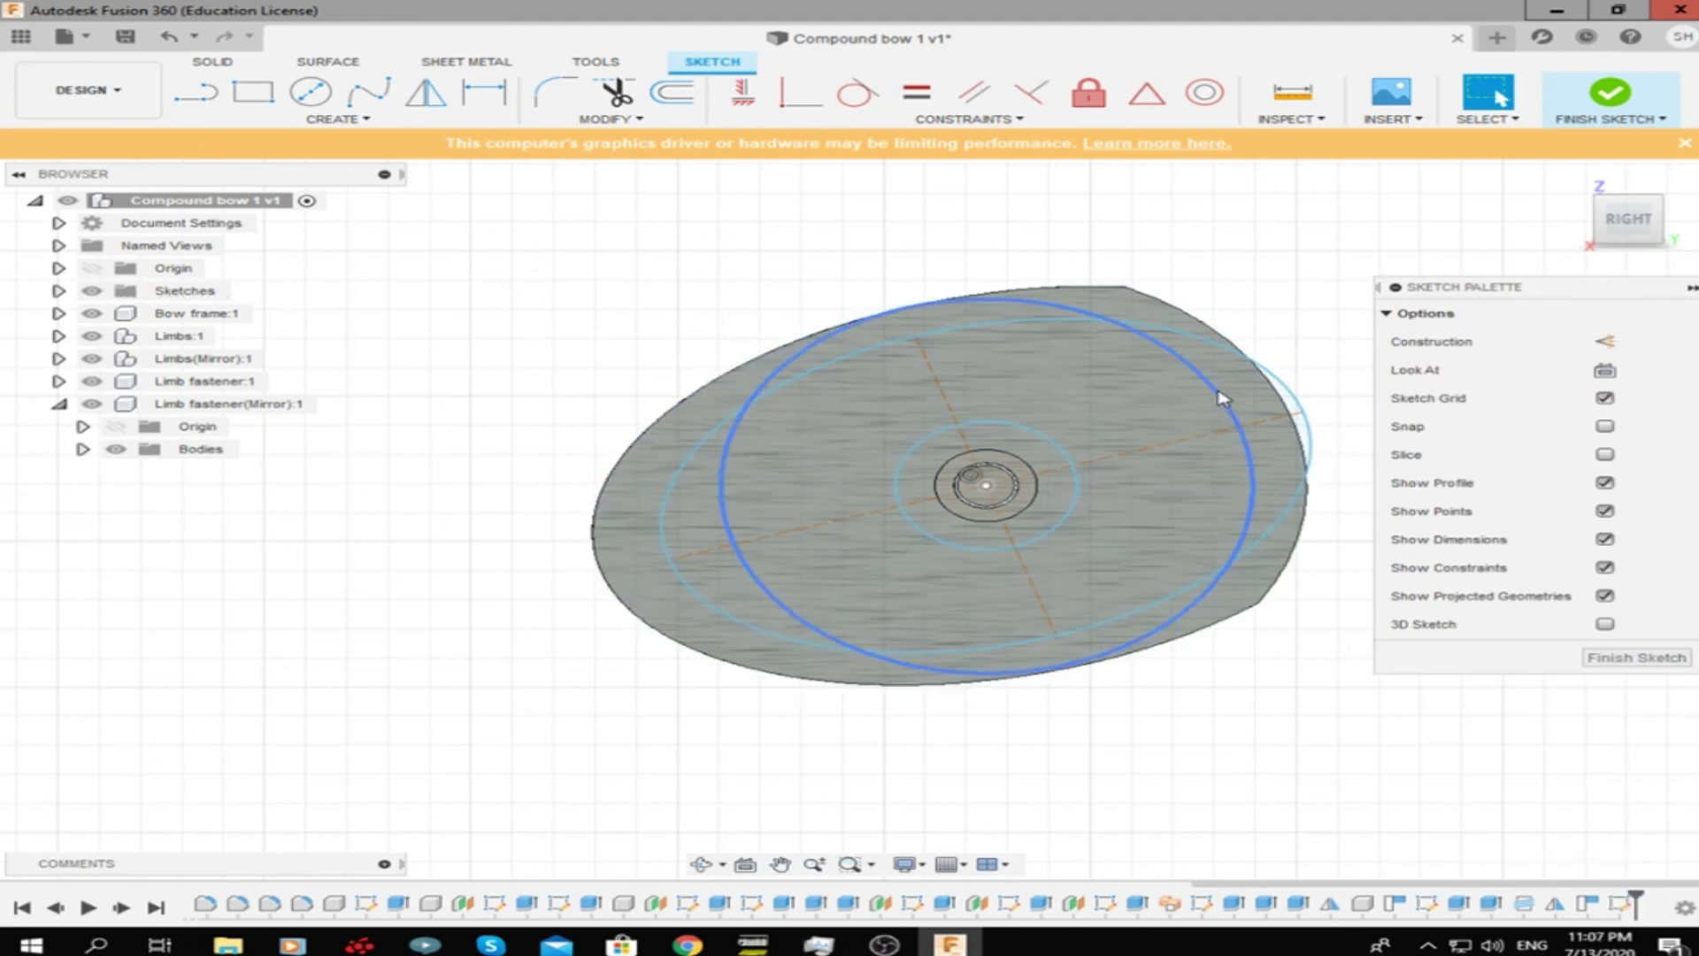
# Trim the overlapping part of the large circle, undoing one mistaken trim
pyautogui.press('t')
pyautogui.click(1221, 398)
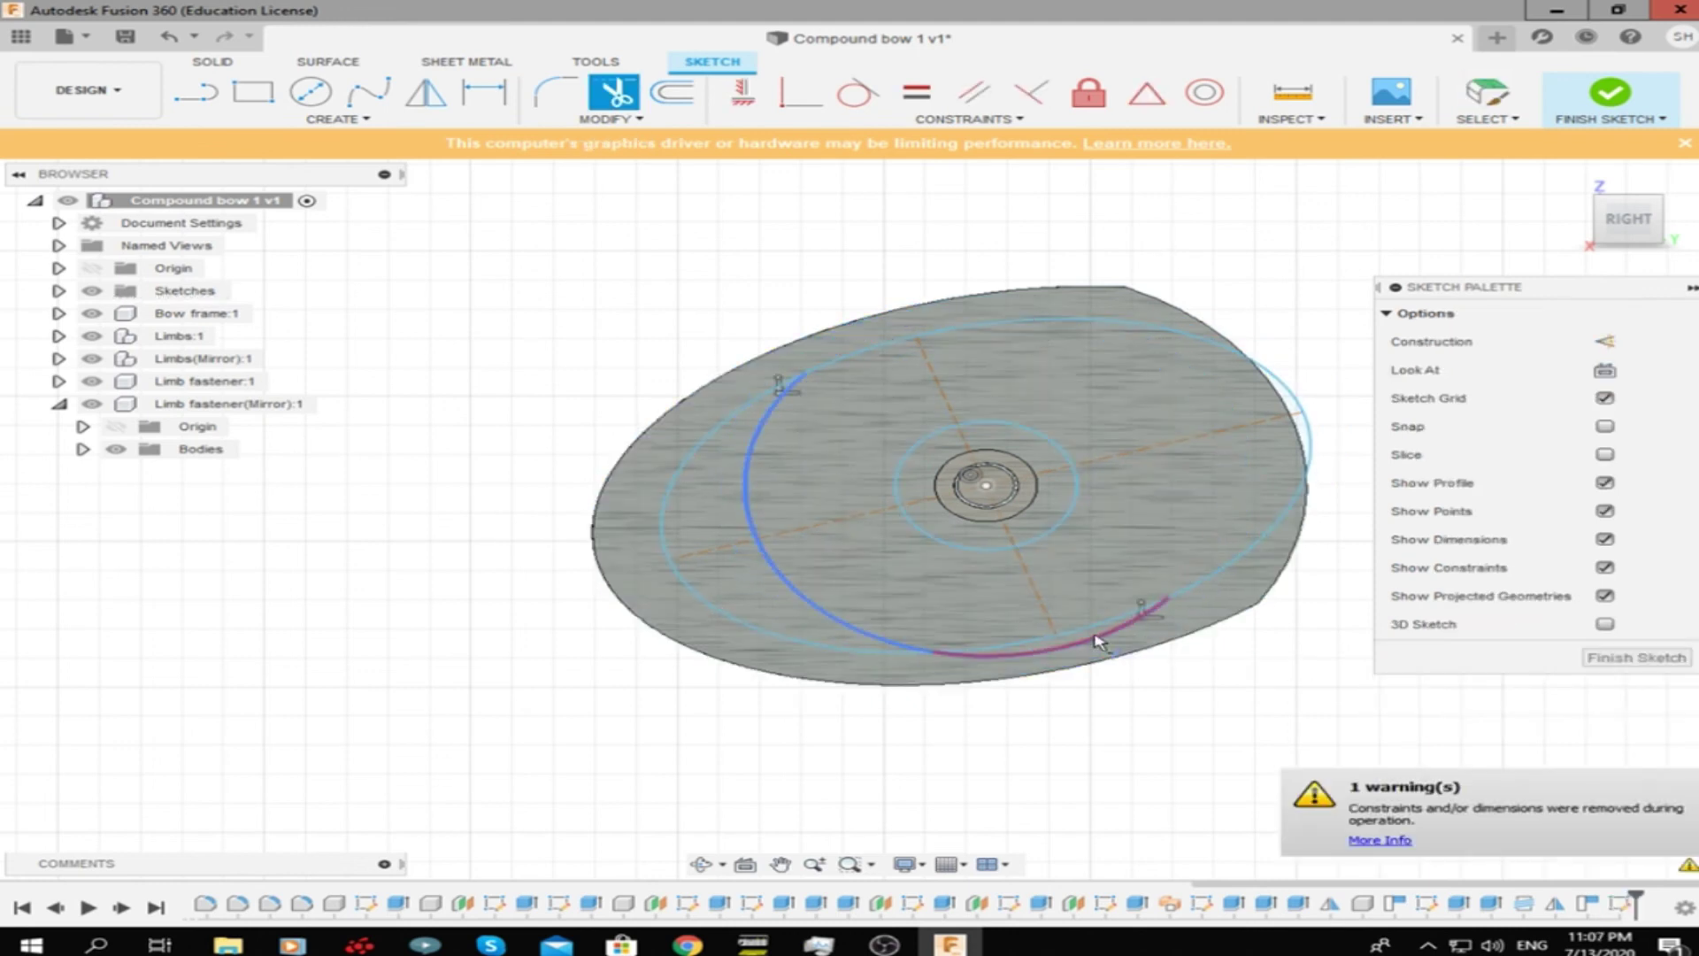
pyautogui.click(168, 37)
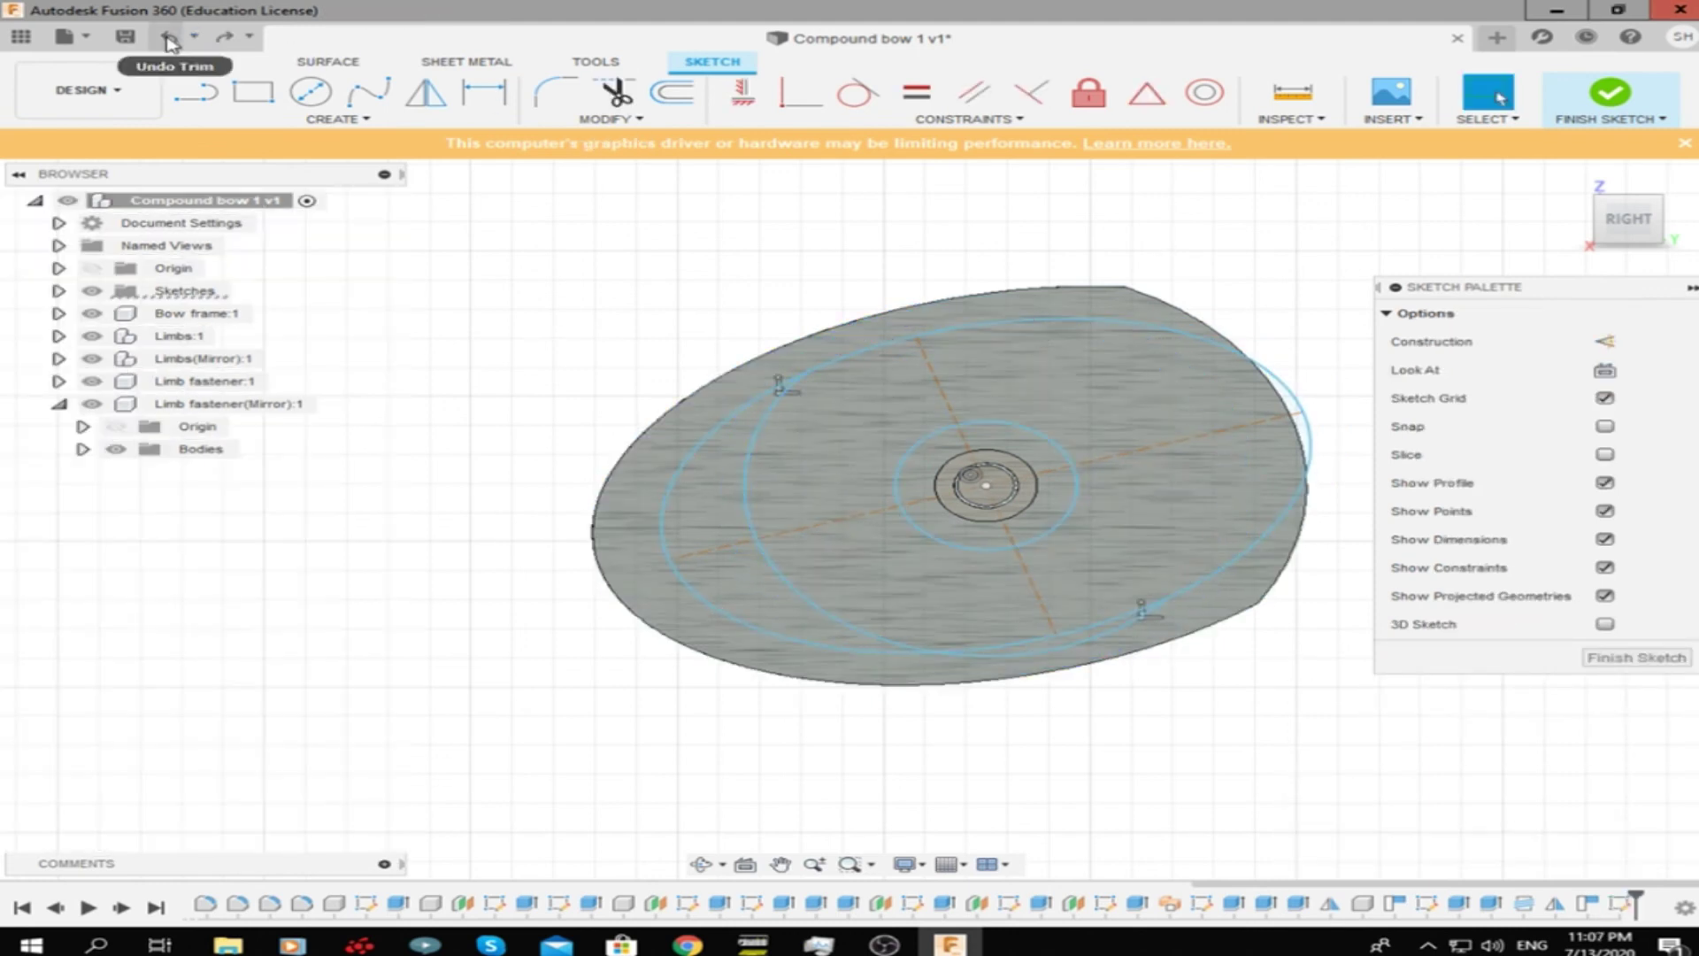
pyautogui.click(920, 350)
pyautogui.press('t')
pyautogui.click(1274, 354)
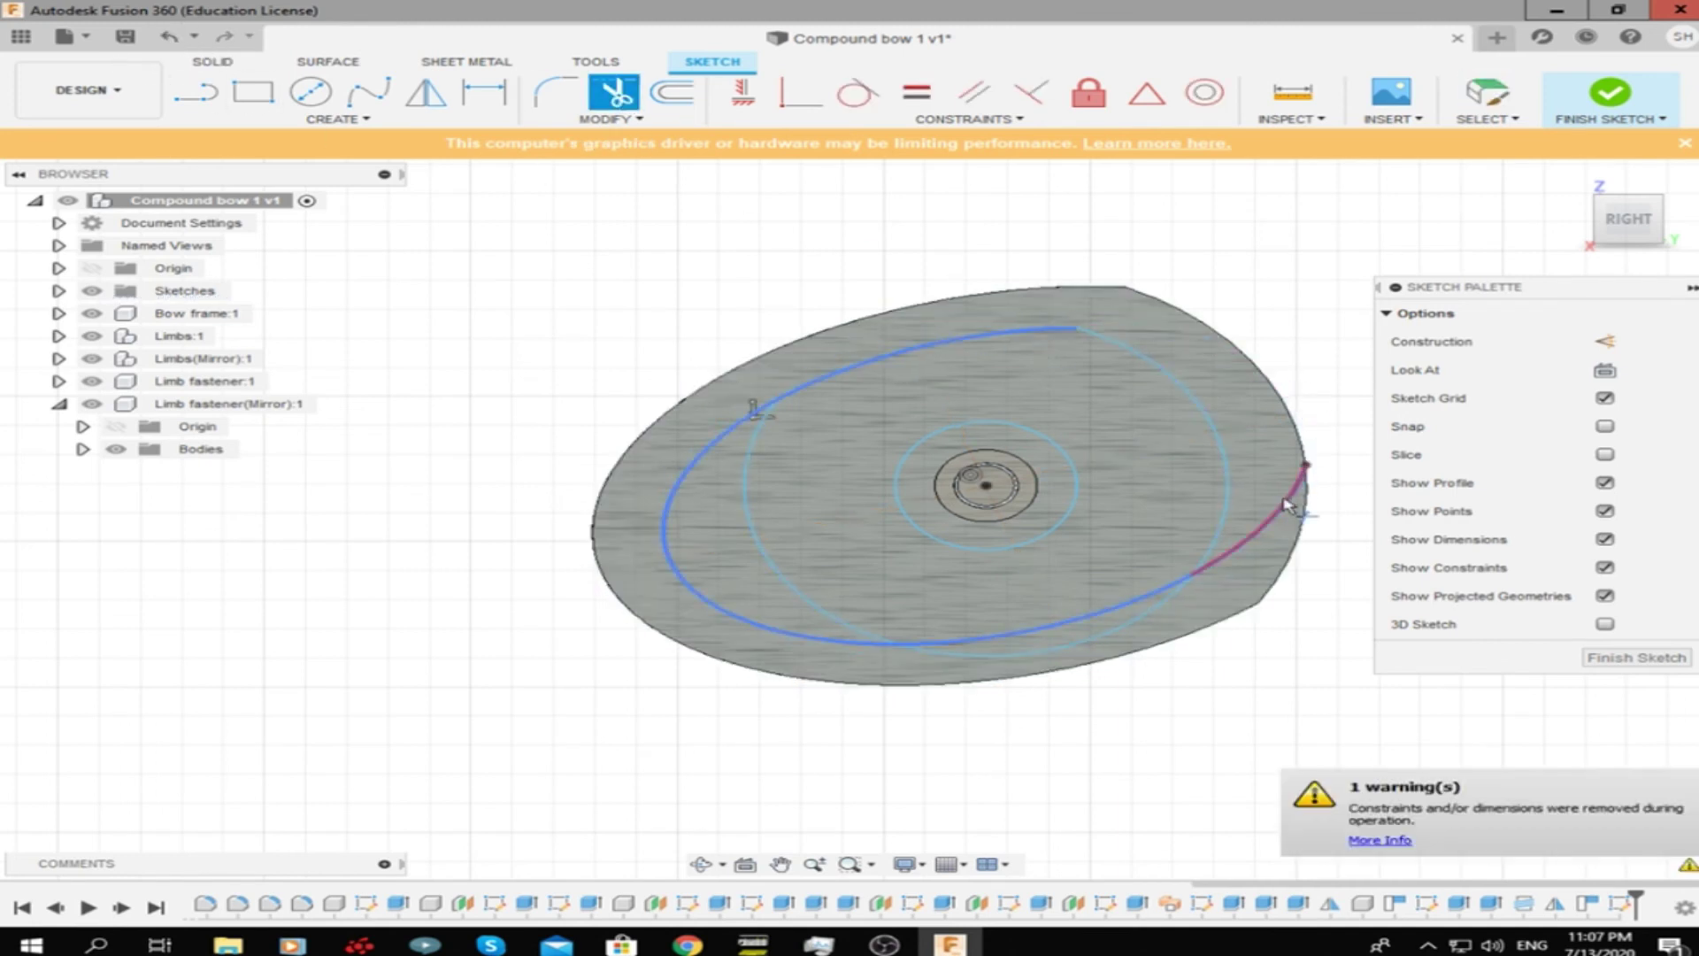
pyautogui.press('Escape')
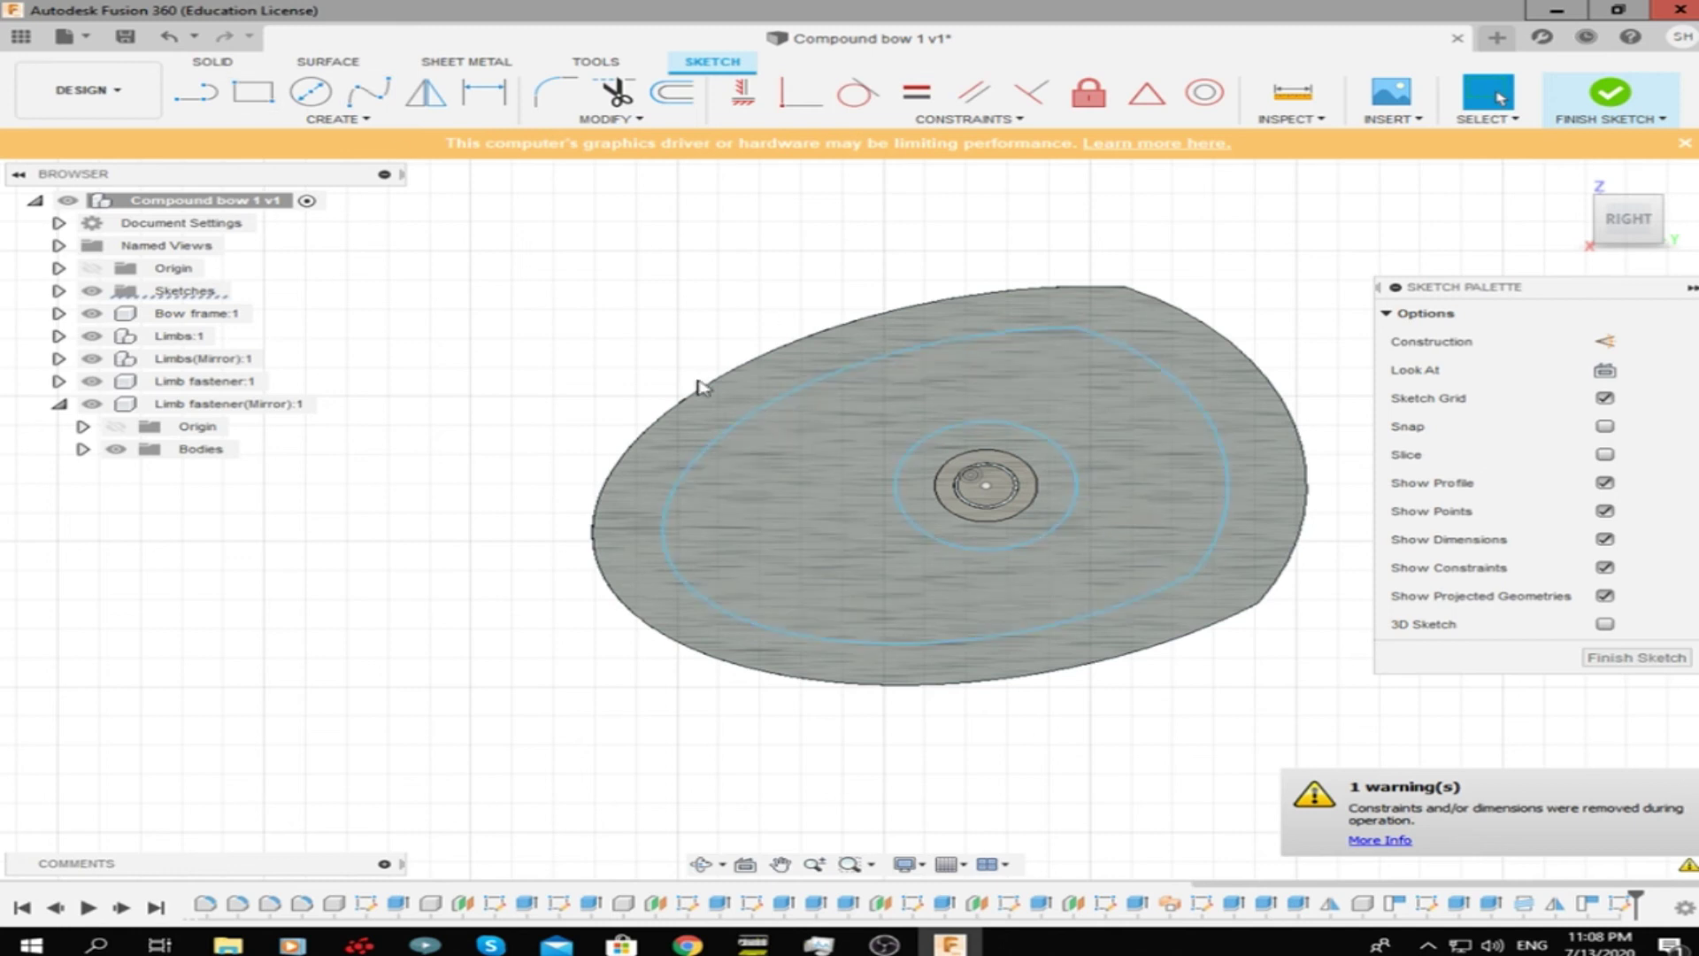
# Draw the first 3-point swirl arcs from the hub circle toward the outer oval
pyautogui.click(338, 118)
pyautogui.click(495, 205)
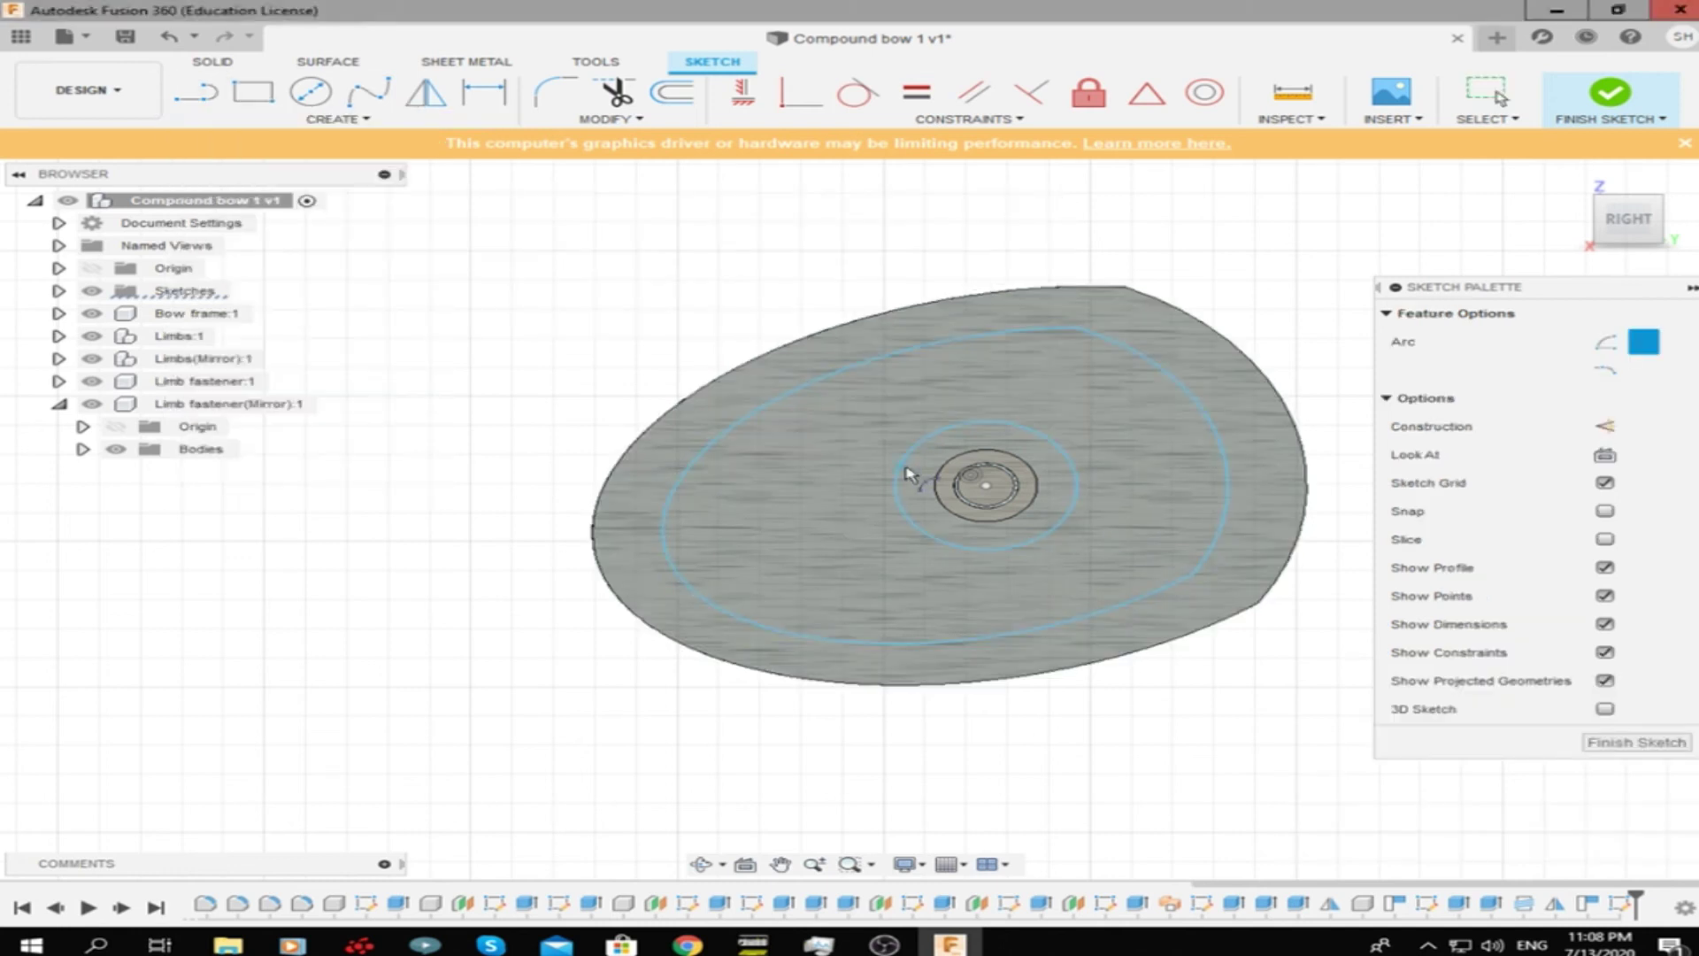
pyautogui.click(796, 447)
pyautogui.click(895, 501)
pyautogui.click(671, 504)
pyautogui.press('Escape')
pyautogui.click(899, 502)
pyautogui.click(662, 535)
pyautogui.click(778, 488)
pyautogui.press('Escape')
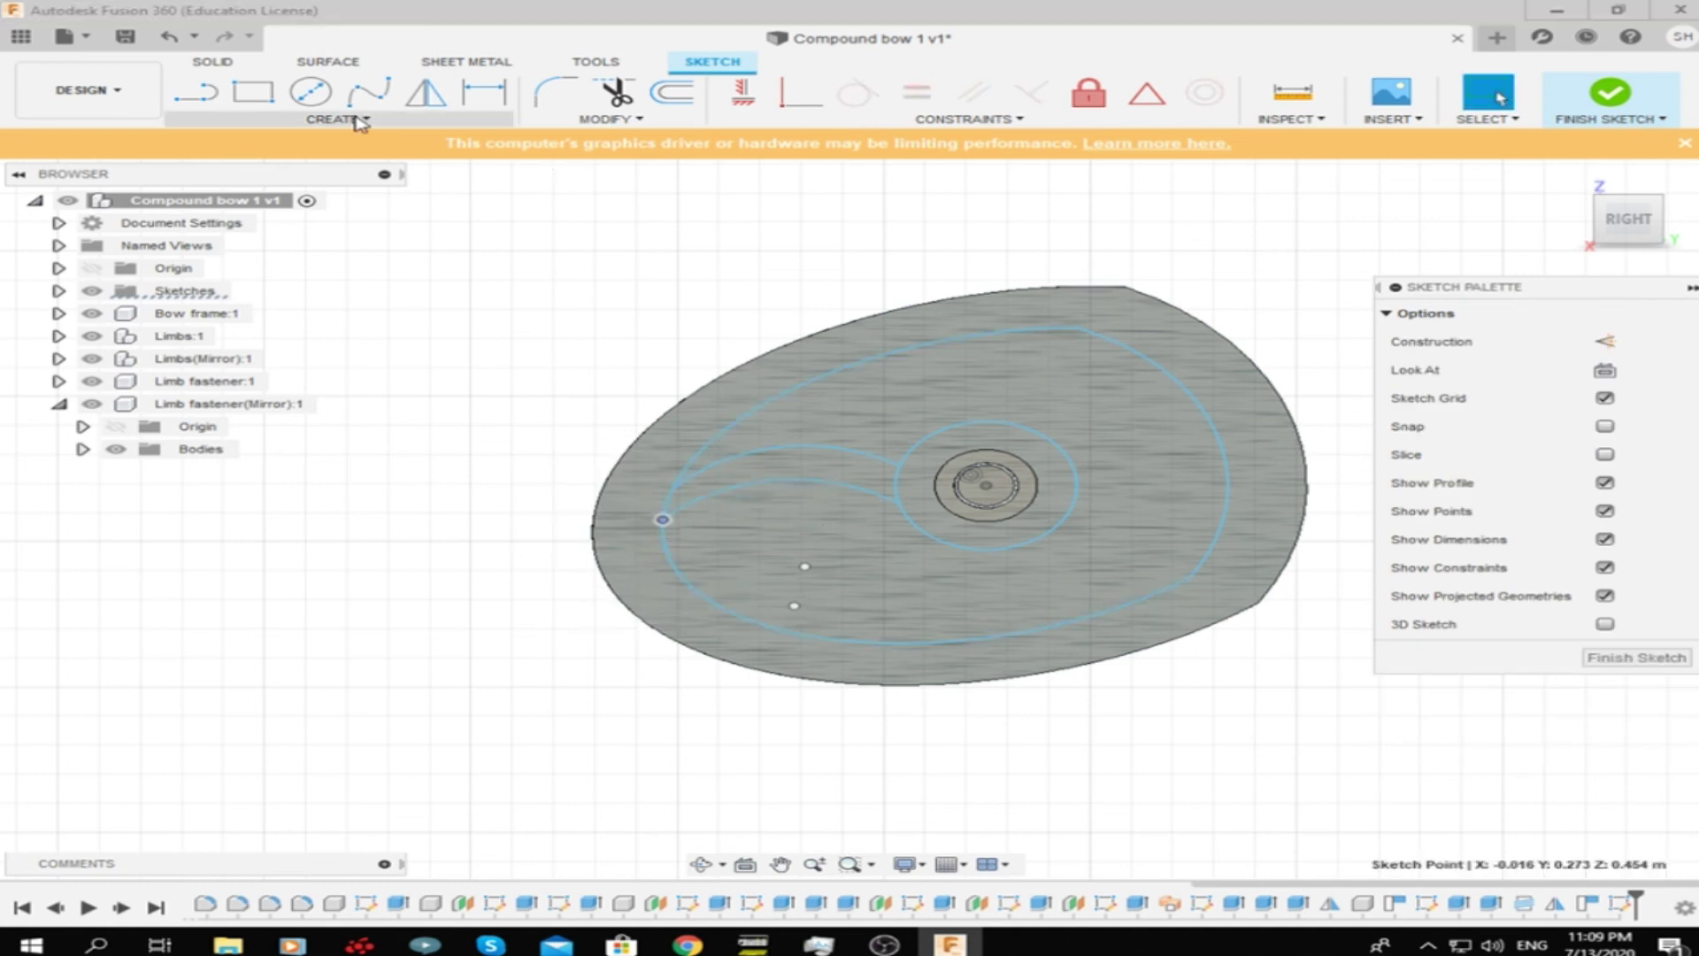
# Draw another swirl arc down to the oval and drag it to meet the hub circle
pyautogui.press('Return')
pyautogui.click(1004, 547)
pyautogui.click(938, 642)
pyautogui.rightClick(962, 588)
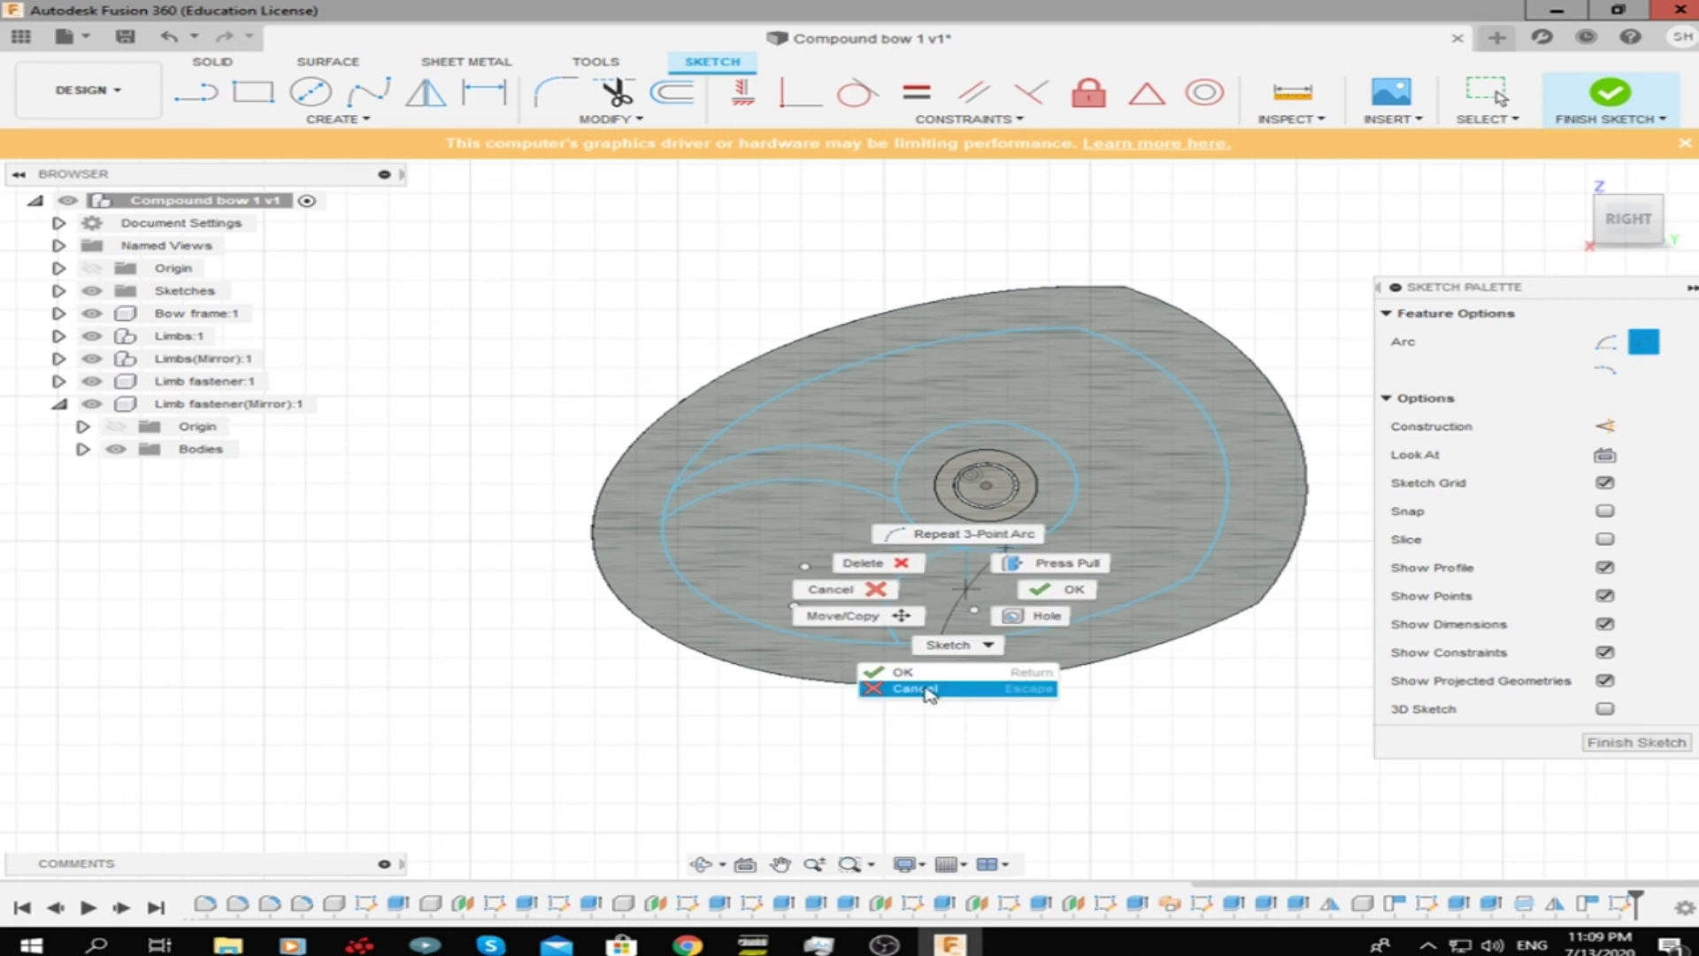
pyautogui.click(928, 689)
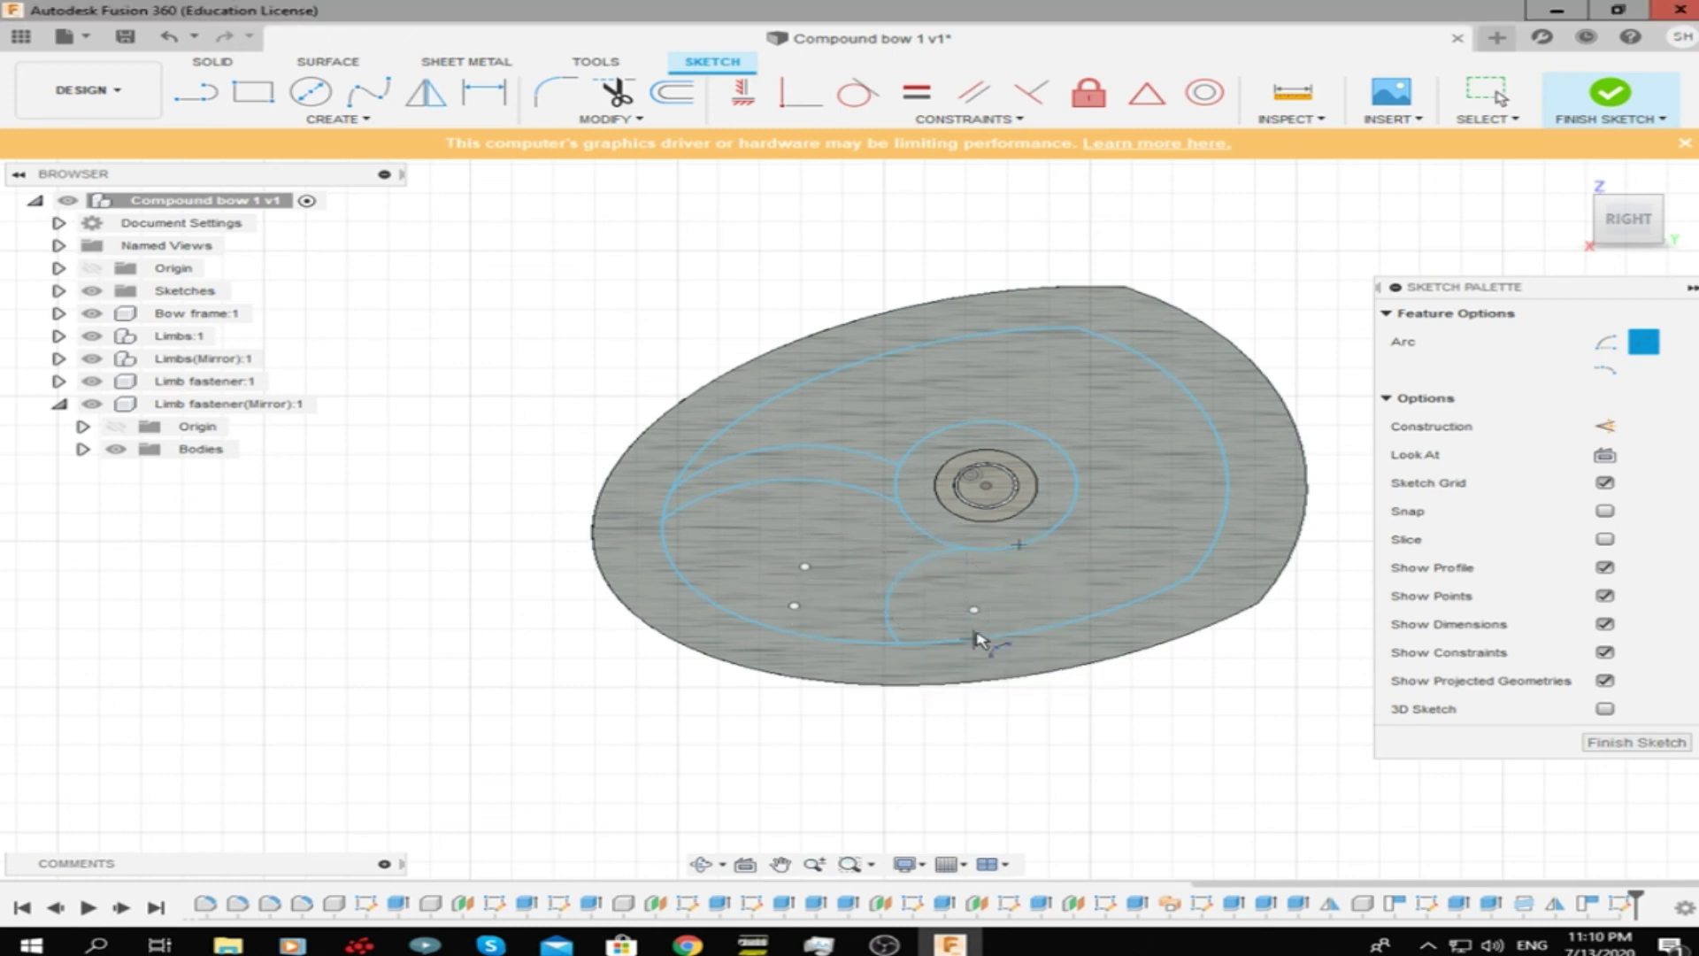
pyautogui.click(1000, 548)
pyautogui.click(978, 637)
pyautogui.click(955, 602)
pyautogui.press('Escape')
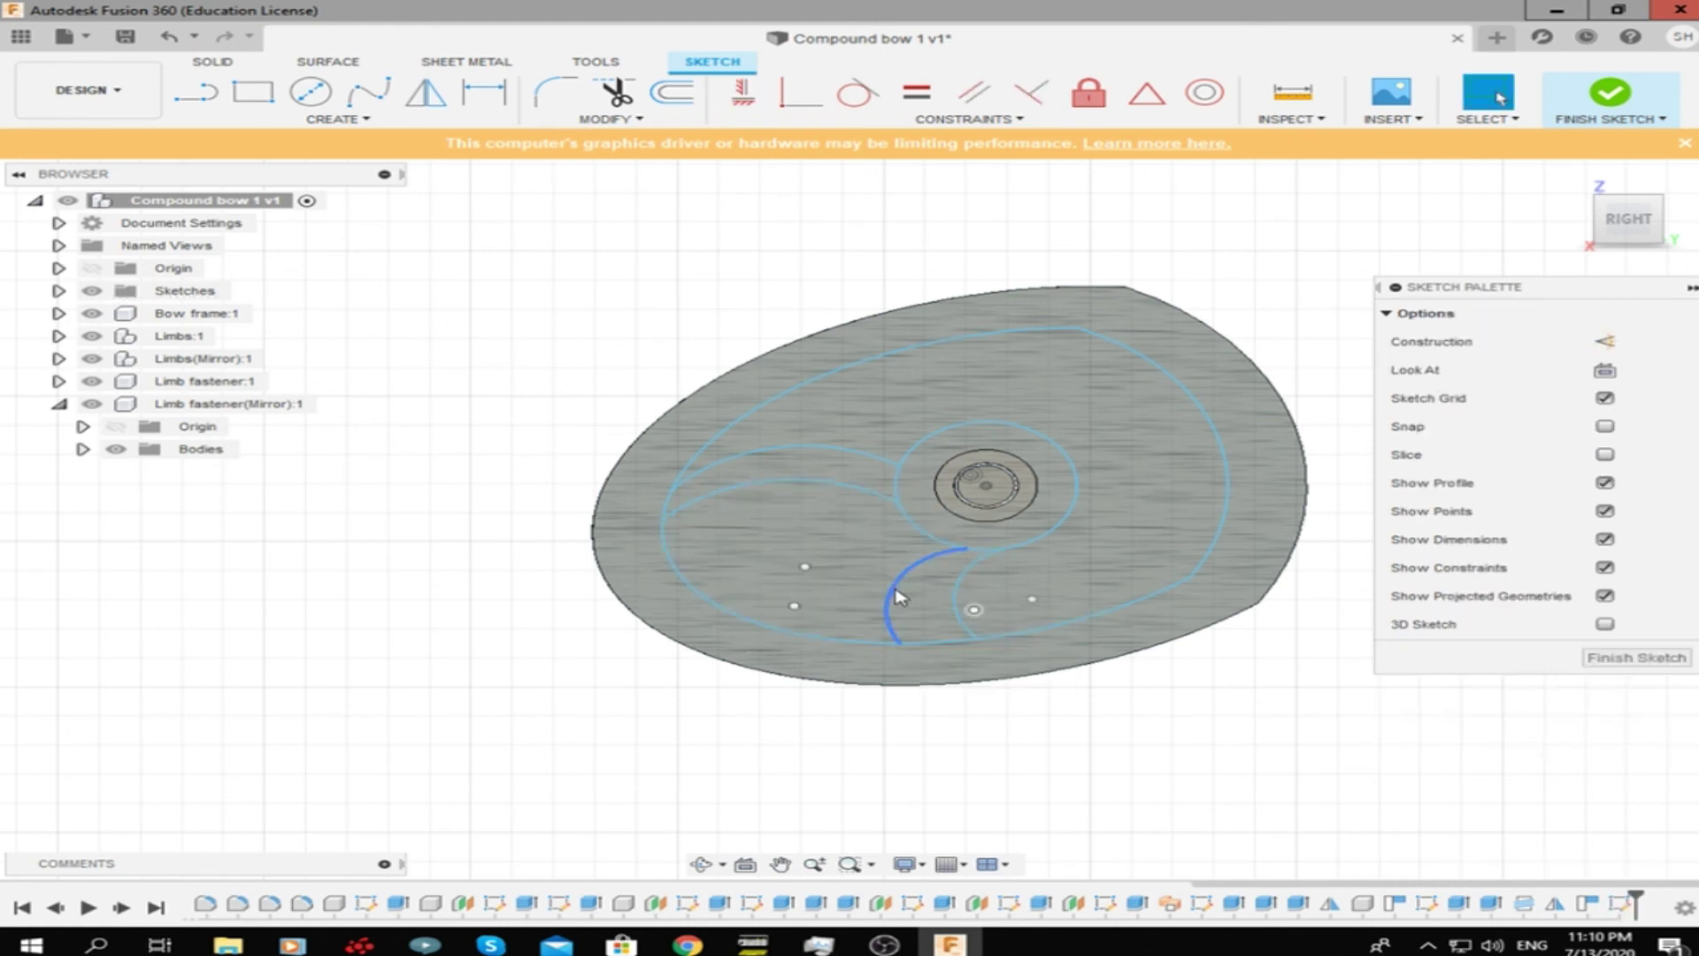
pyautogui.moveTo(898, 597); pyautogui.dragTo(943, 546)
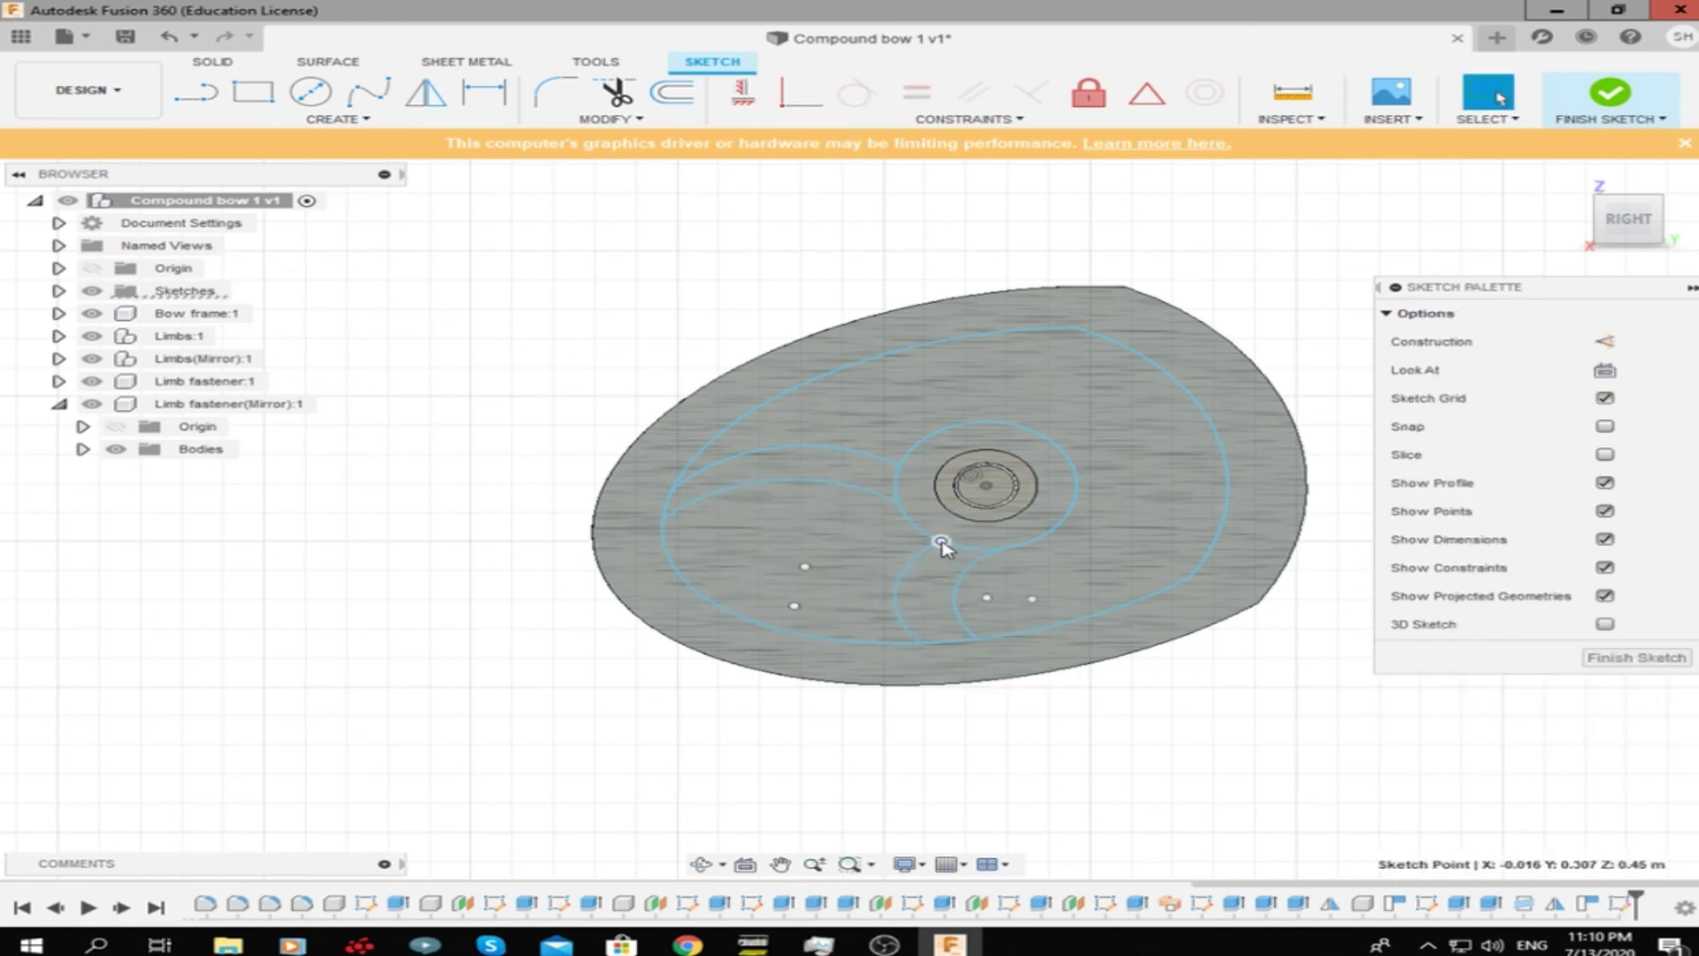
# Draw the third and fourth swirl arcs ending on the outer oval
pyautogui.click(336, 118)
pyautogui.click(495, 206)
pyautogui.click(1076, 488)
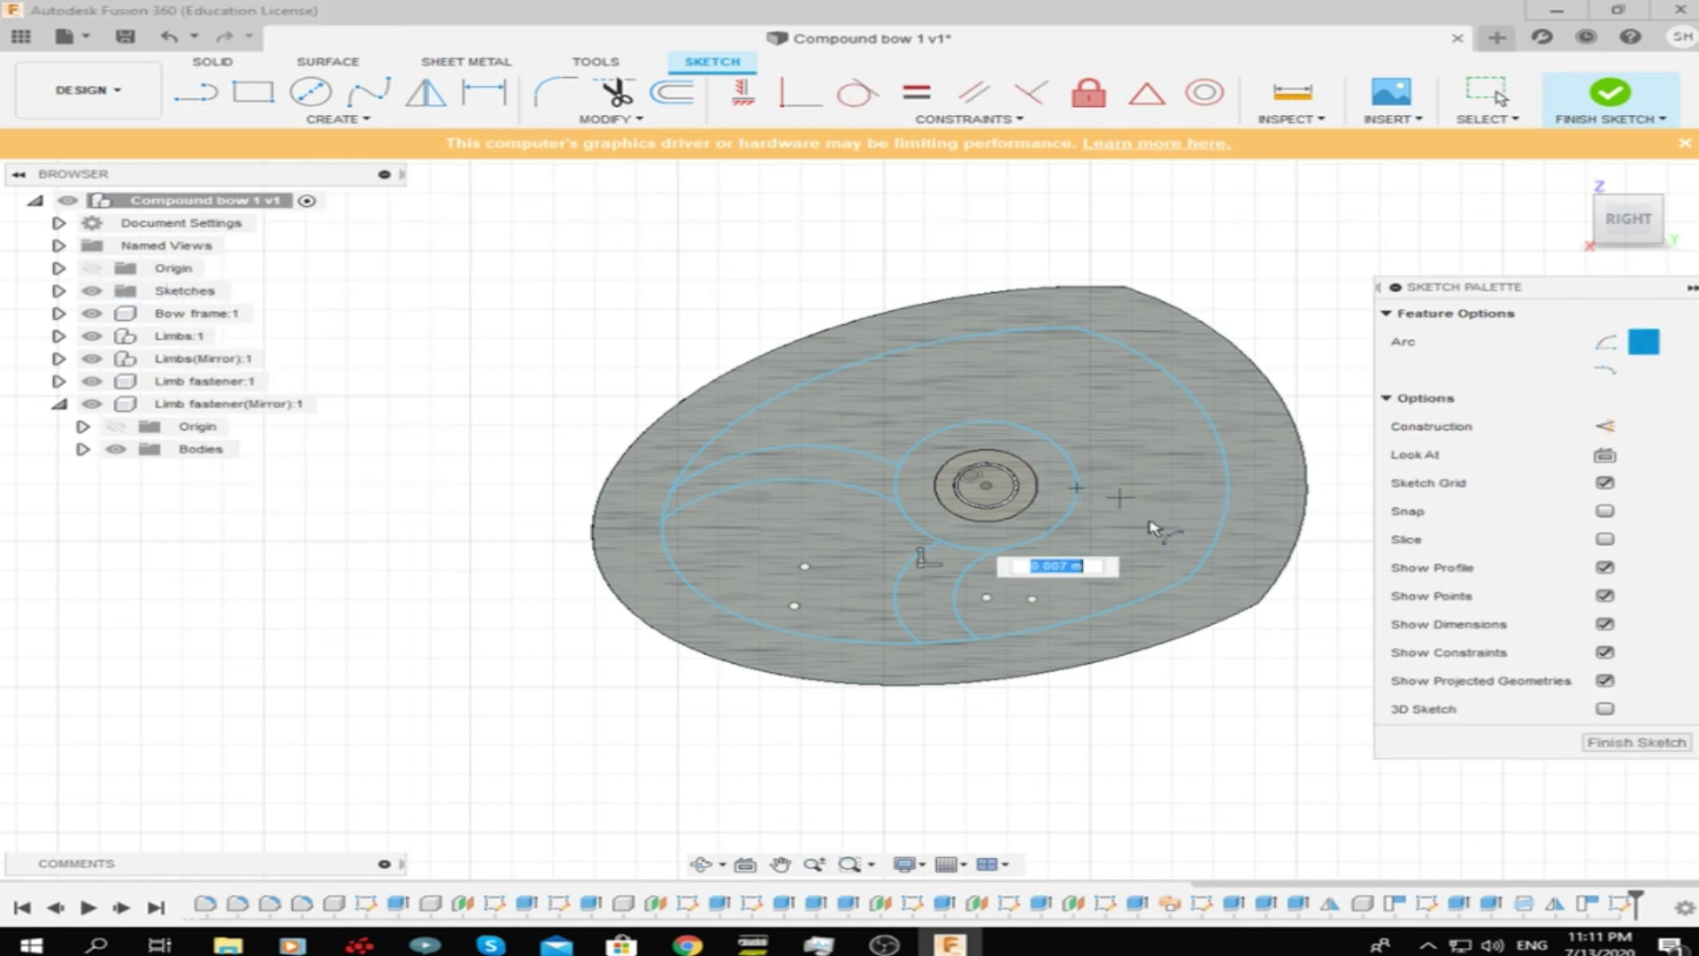
pyautogui.click(1217, 550)
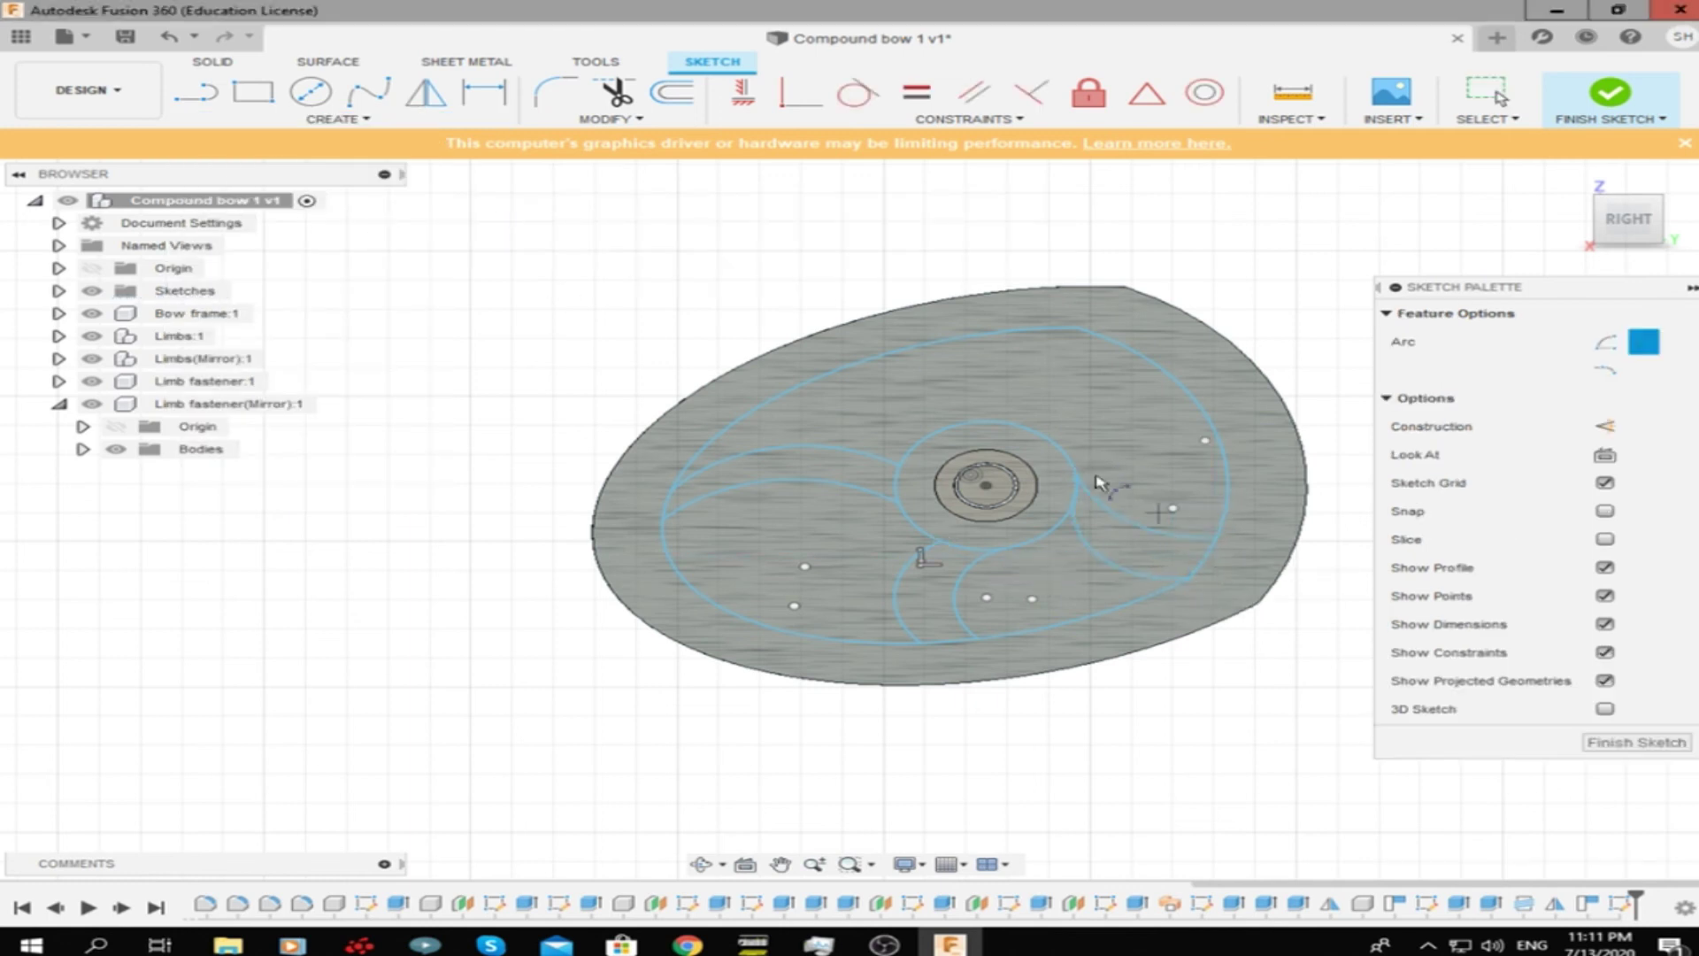
pyautogui.press('Escape')
pyautogui.click(196, 98)
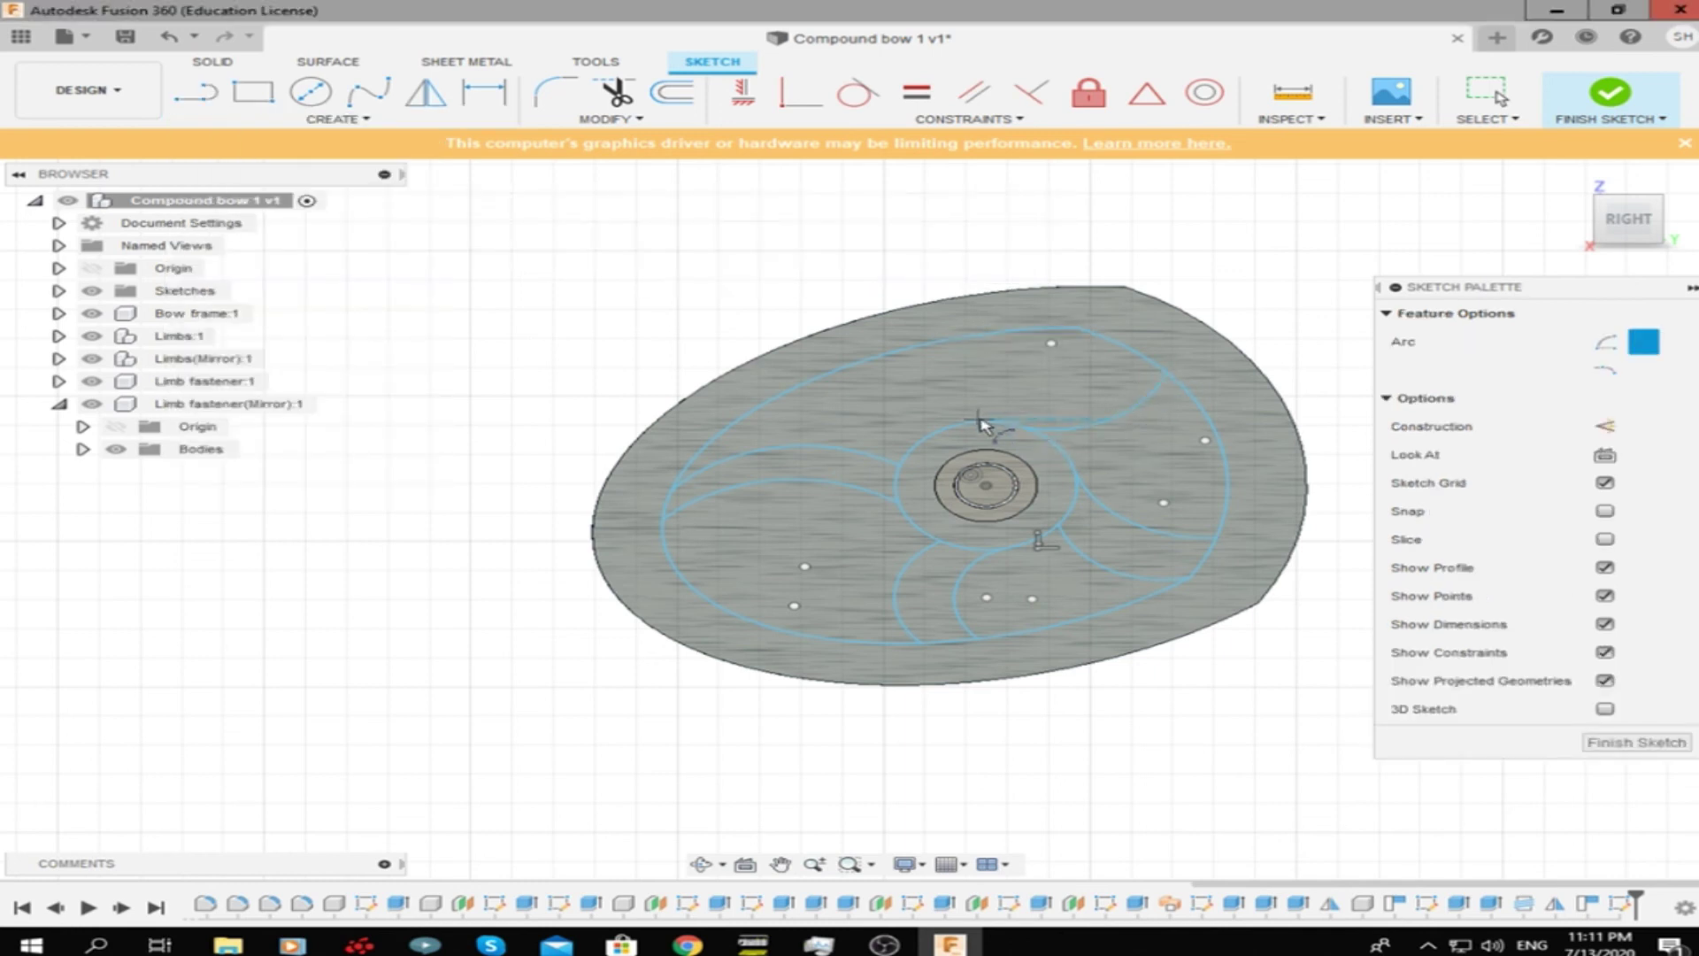
pyautogui.rightClick(1006, 313)
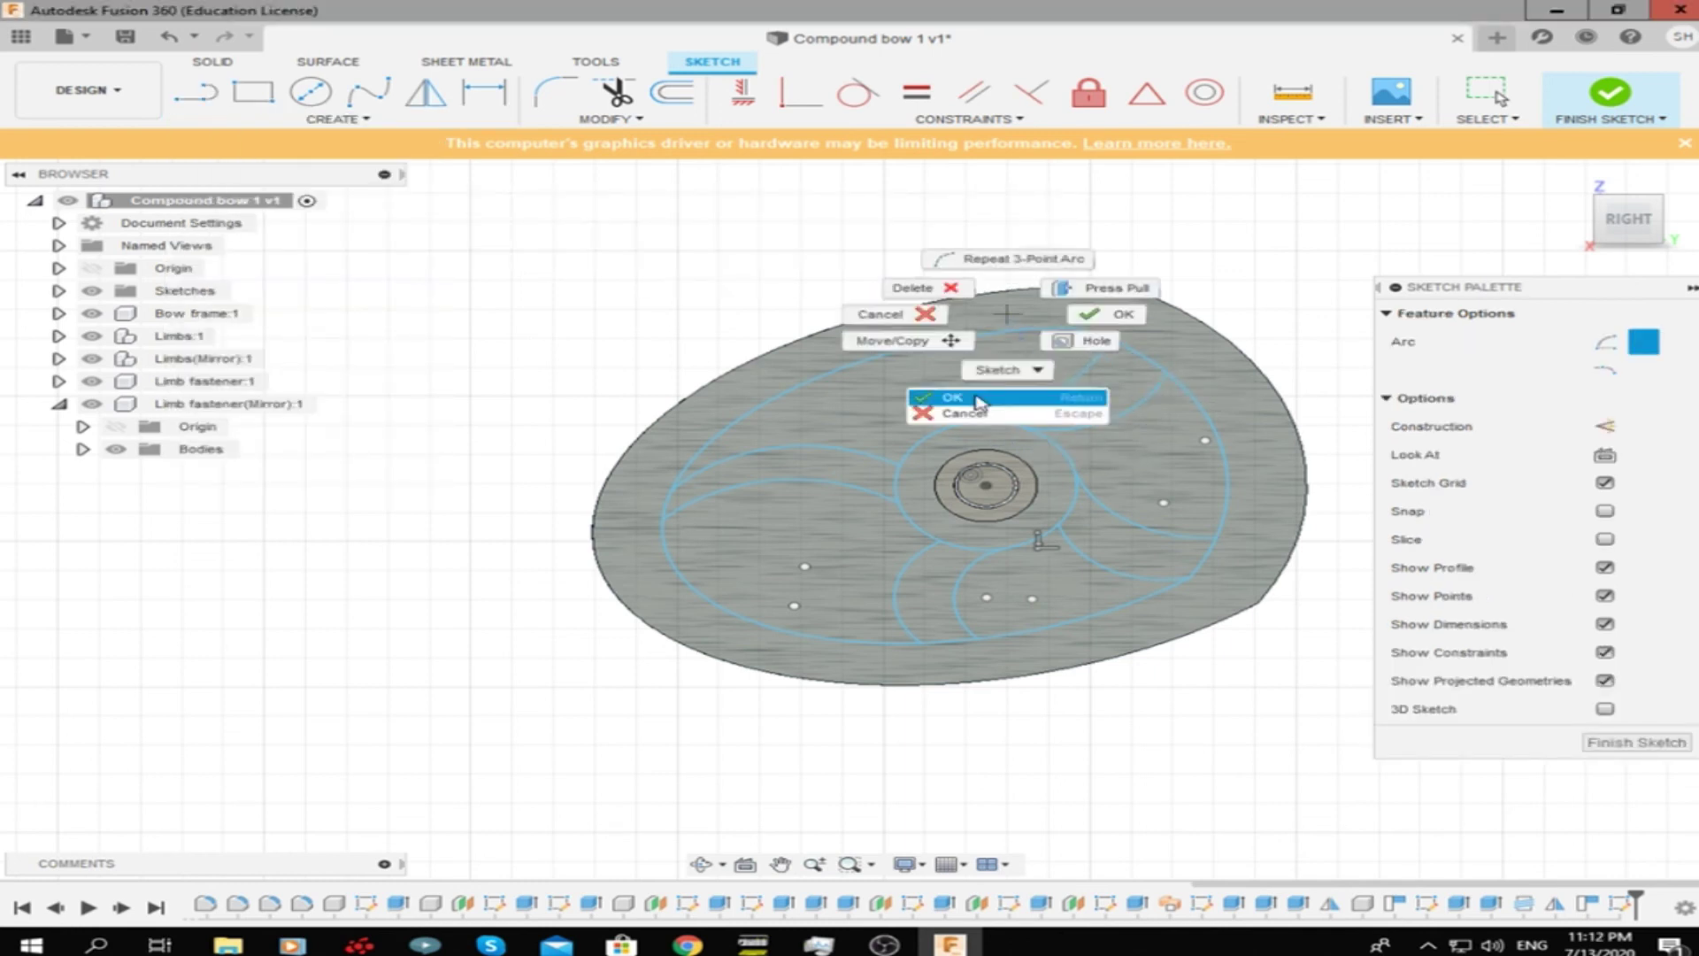
pyautogui.click(977, 403)
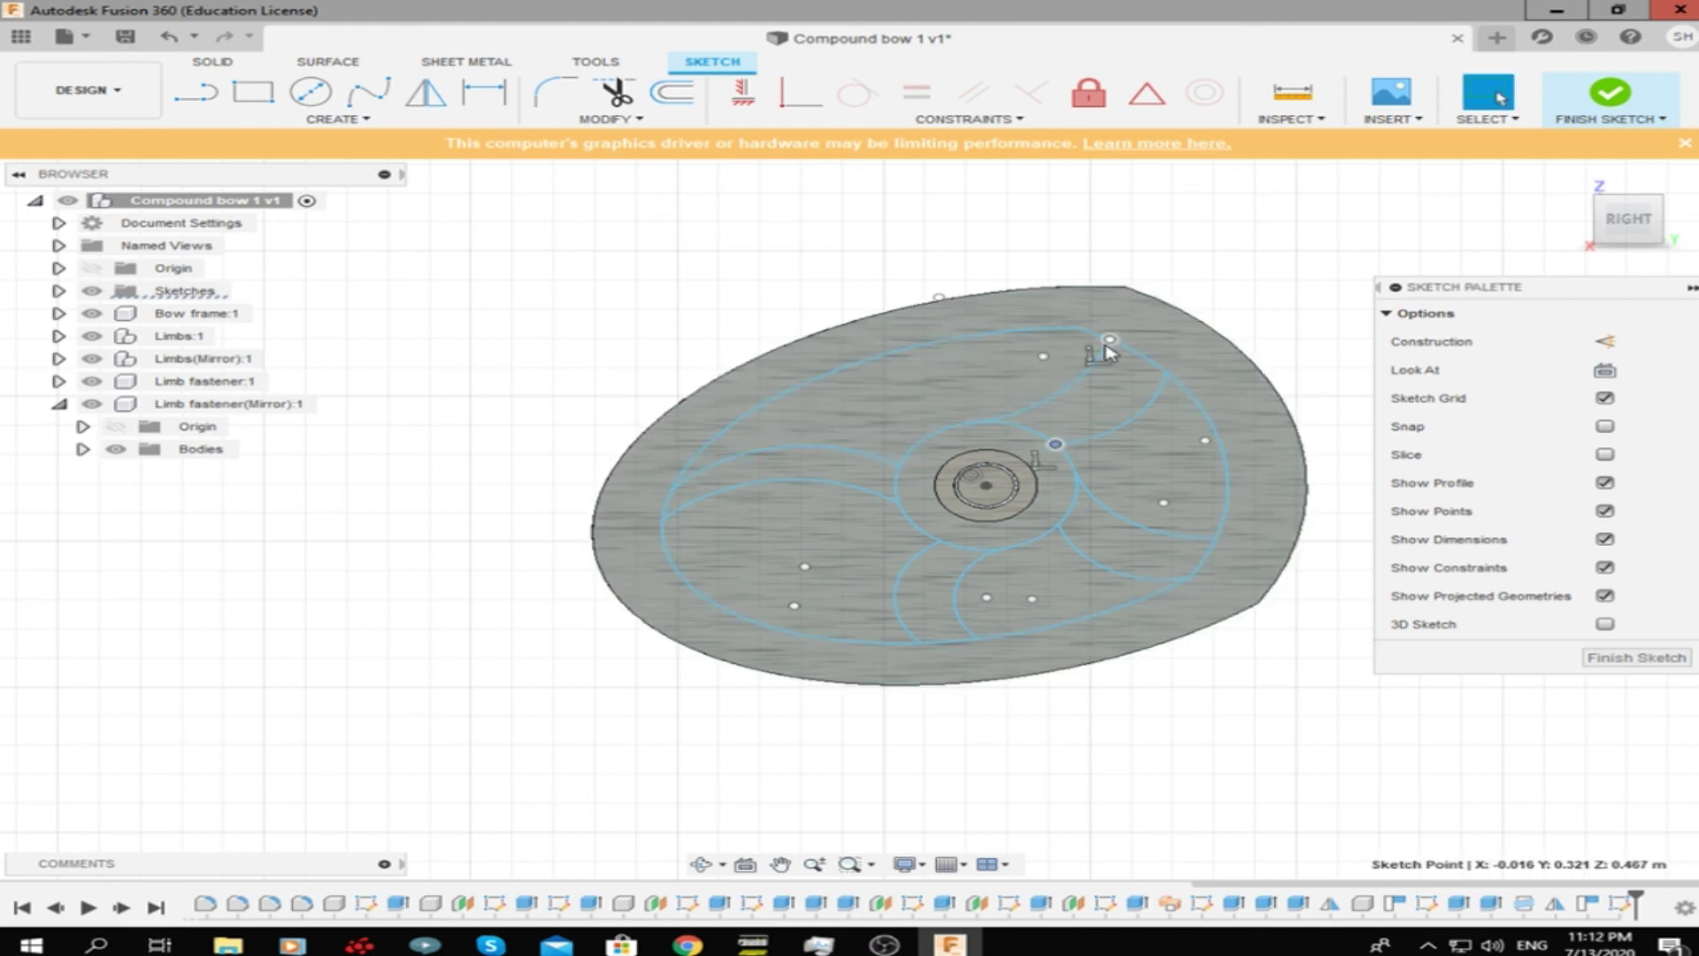
# Extrude-cut the four swirl profiles 0.011 m deep into the cam
pyautogui.click(1008, 380)
pyautogui.keyDown('shift'); pyautogui.click(1061, 584); pyautogui.keyUp('shift')
pyautogui.keyDown('shift'); pyautogui.click(1150, 469); pyautogui.keyUp('shift')
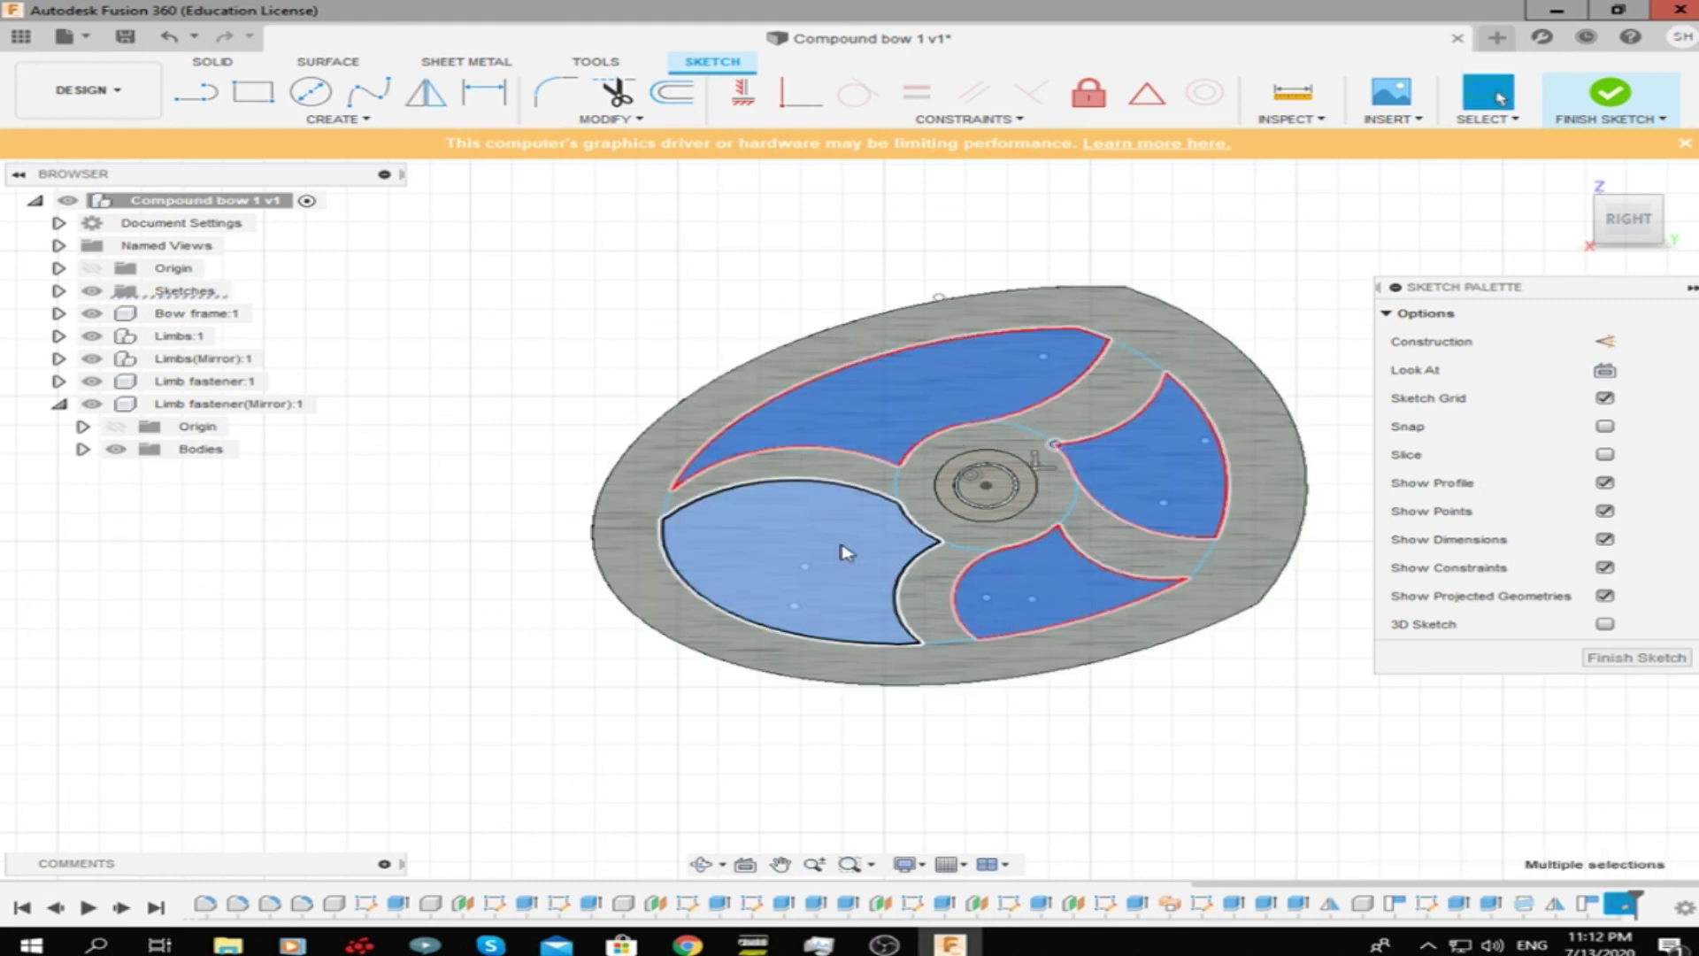
pyautogui.press('e')
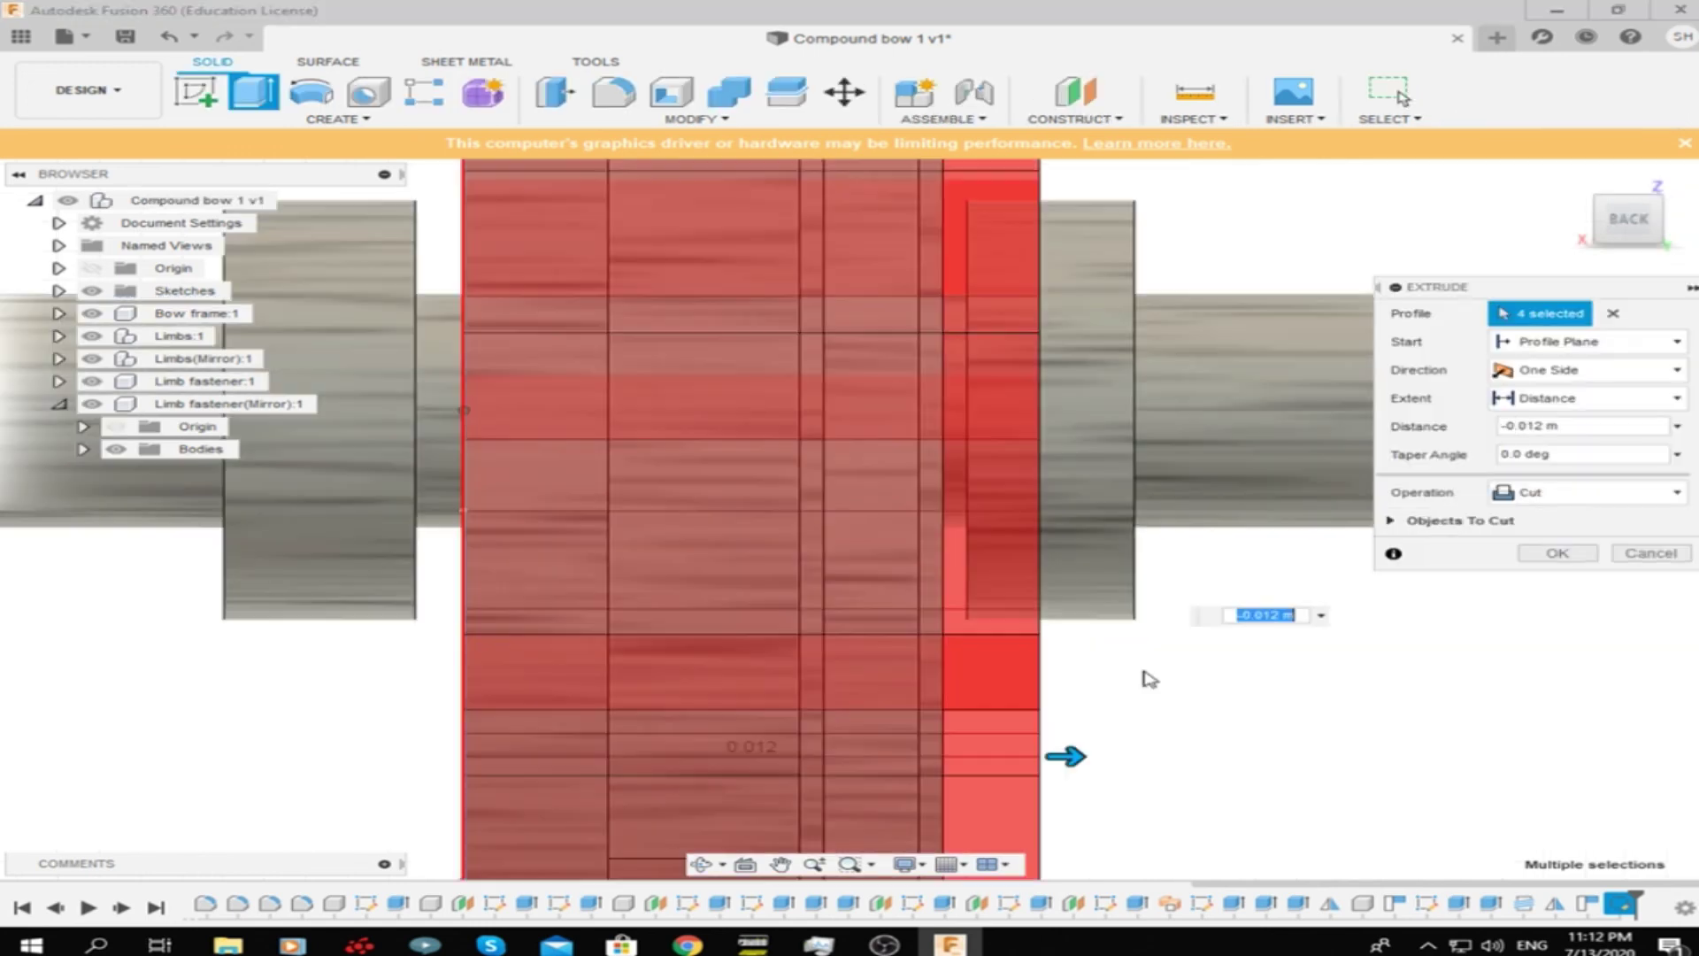
pyautogui.moveTo(1071, 755); pyautogui.dragTo(920, 751)
pyautogui.press('Return')
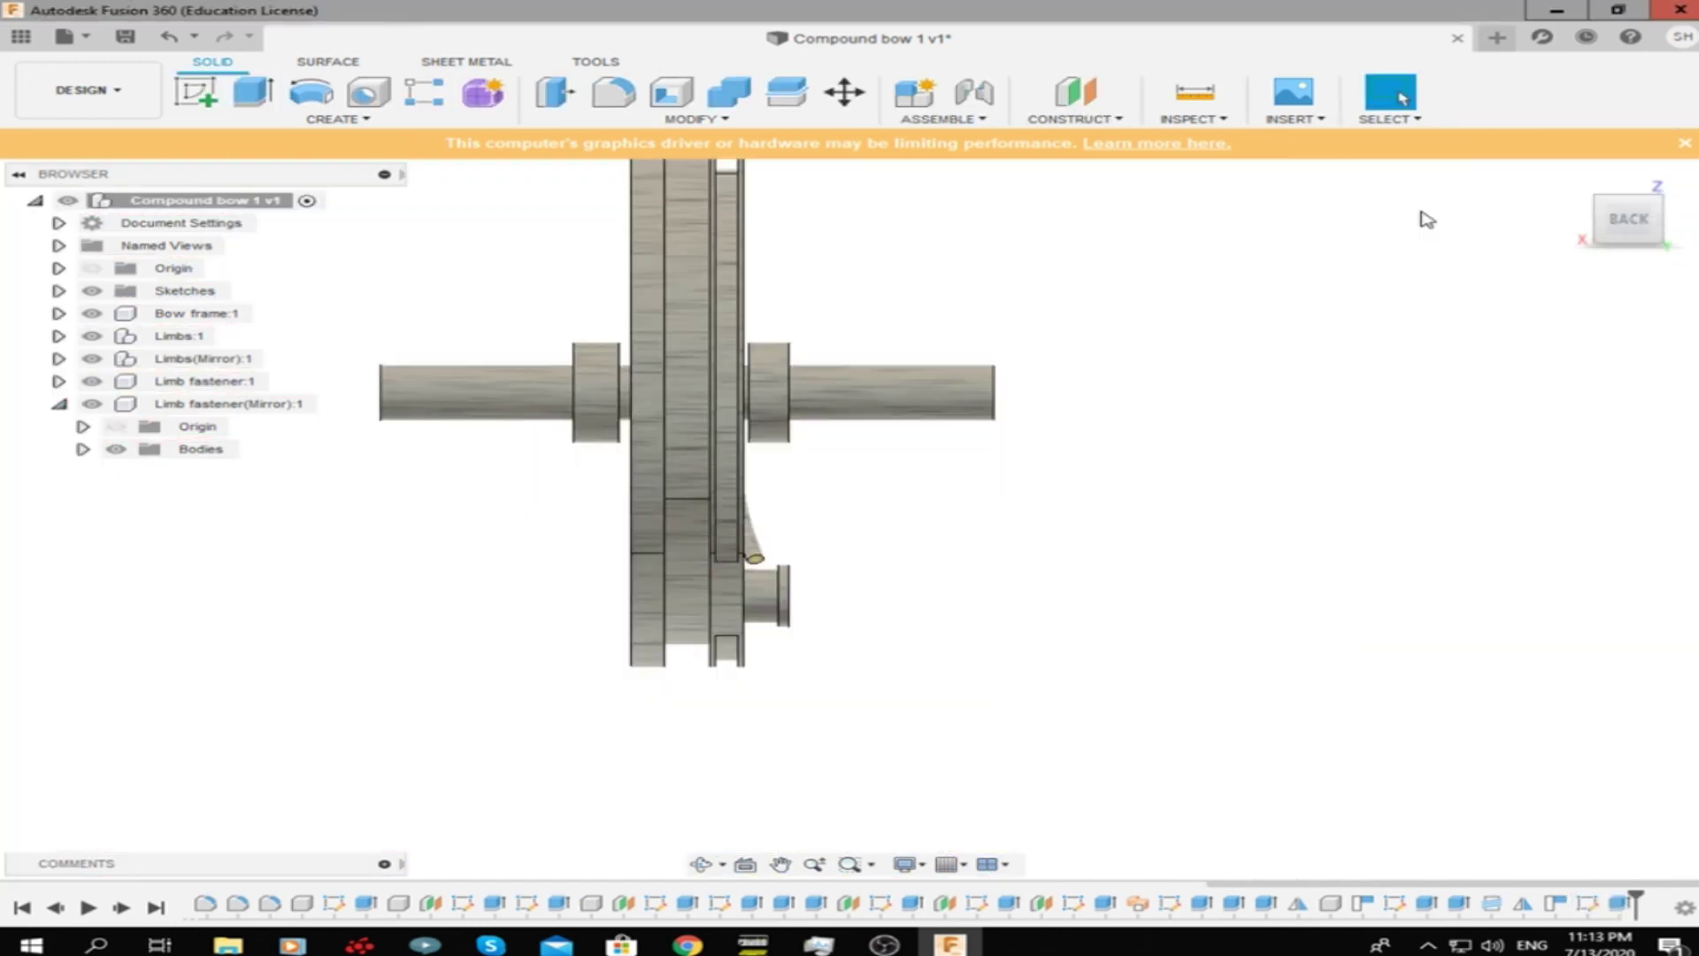
# Orbit to inspect the cut cam and expand Limb fastener:1 in the browser
pyautogui.moveTo(855, 520)
pyautogui.keyDown('shift'); pyautogui.mouseDown(button='middle')
pyautogui.moveTo(885, 495)
pyautogui.moveTo(954, 274)
pyautogui.mouseUp(button='middle'); pyautogui.keyUp('shift')
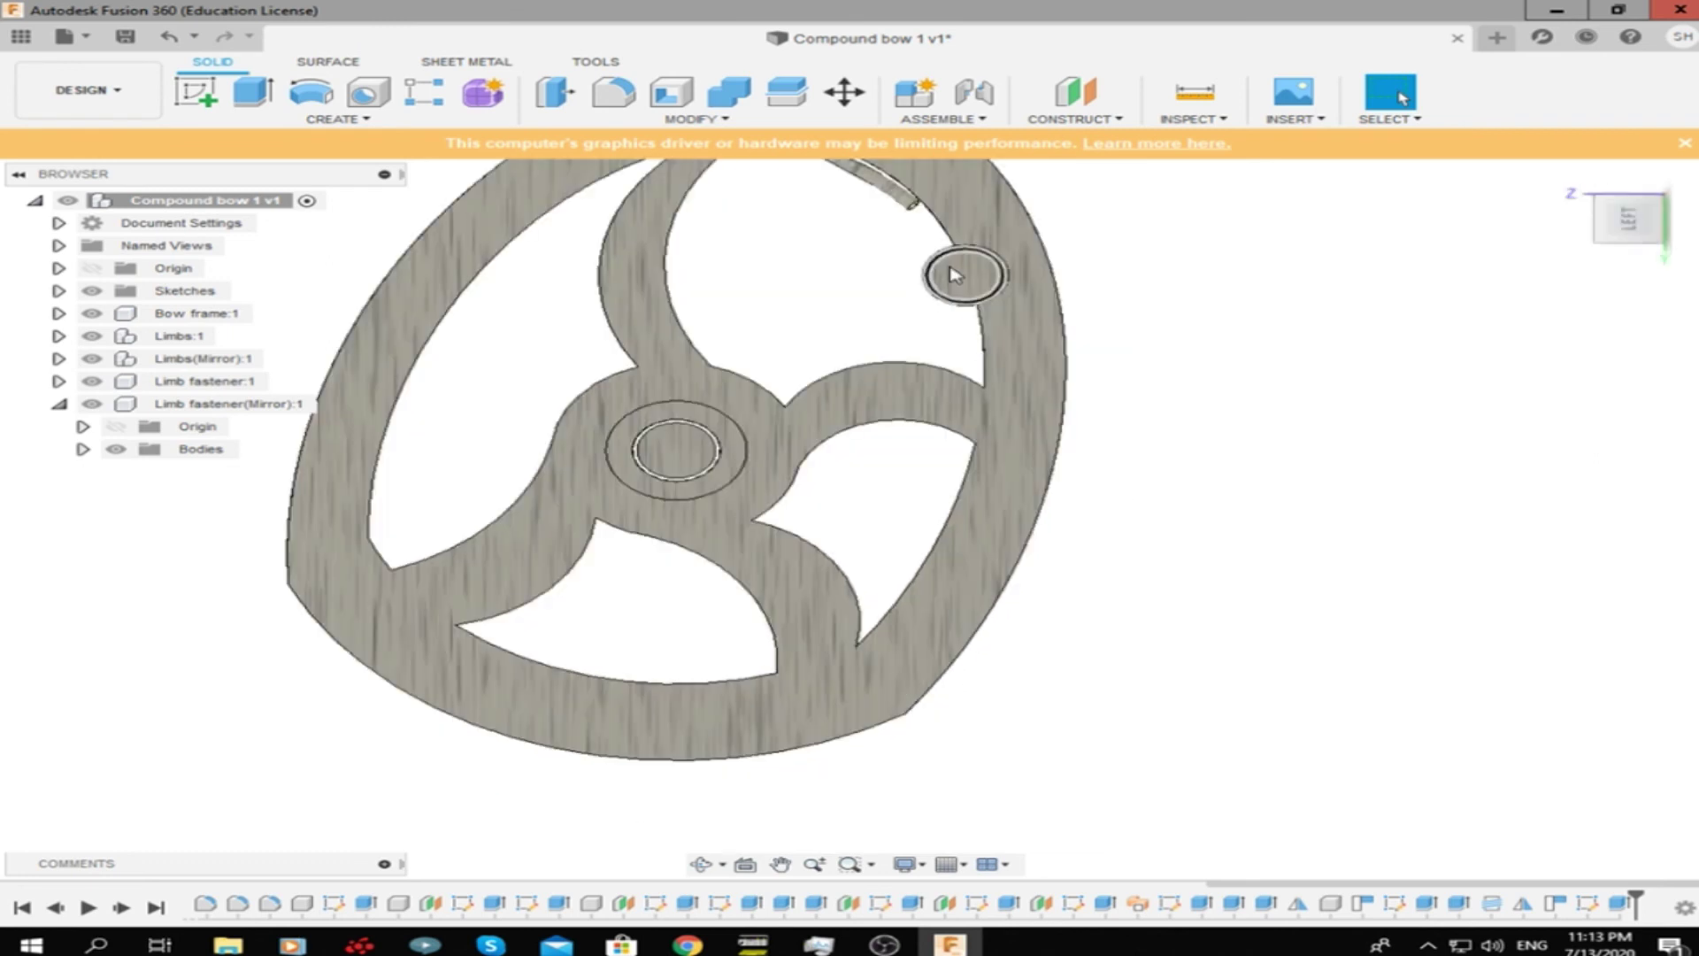
pyautogui.click(954, 274)
pyautogui.click(60, 382)
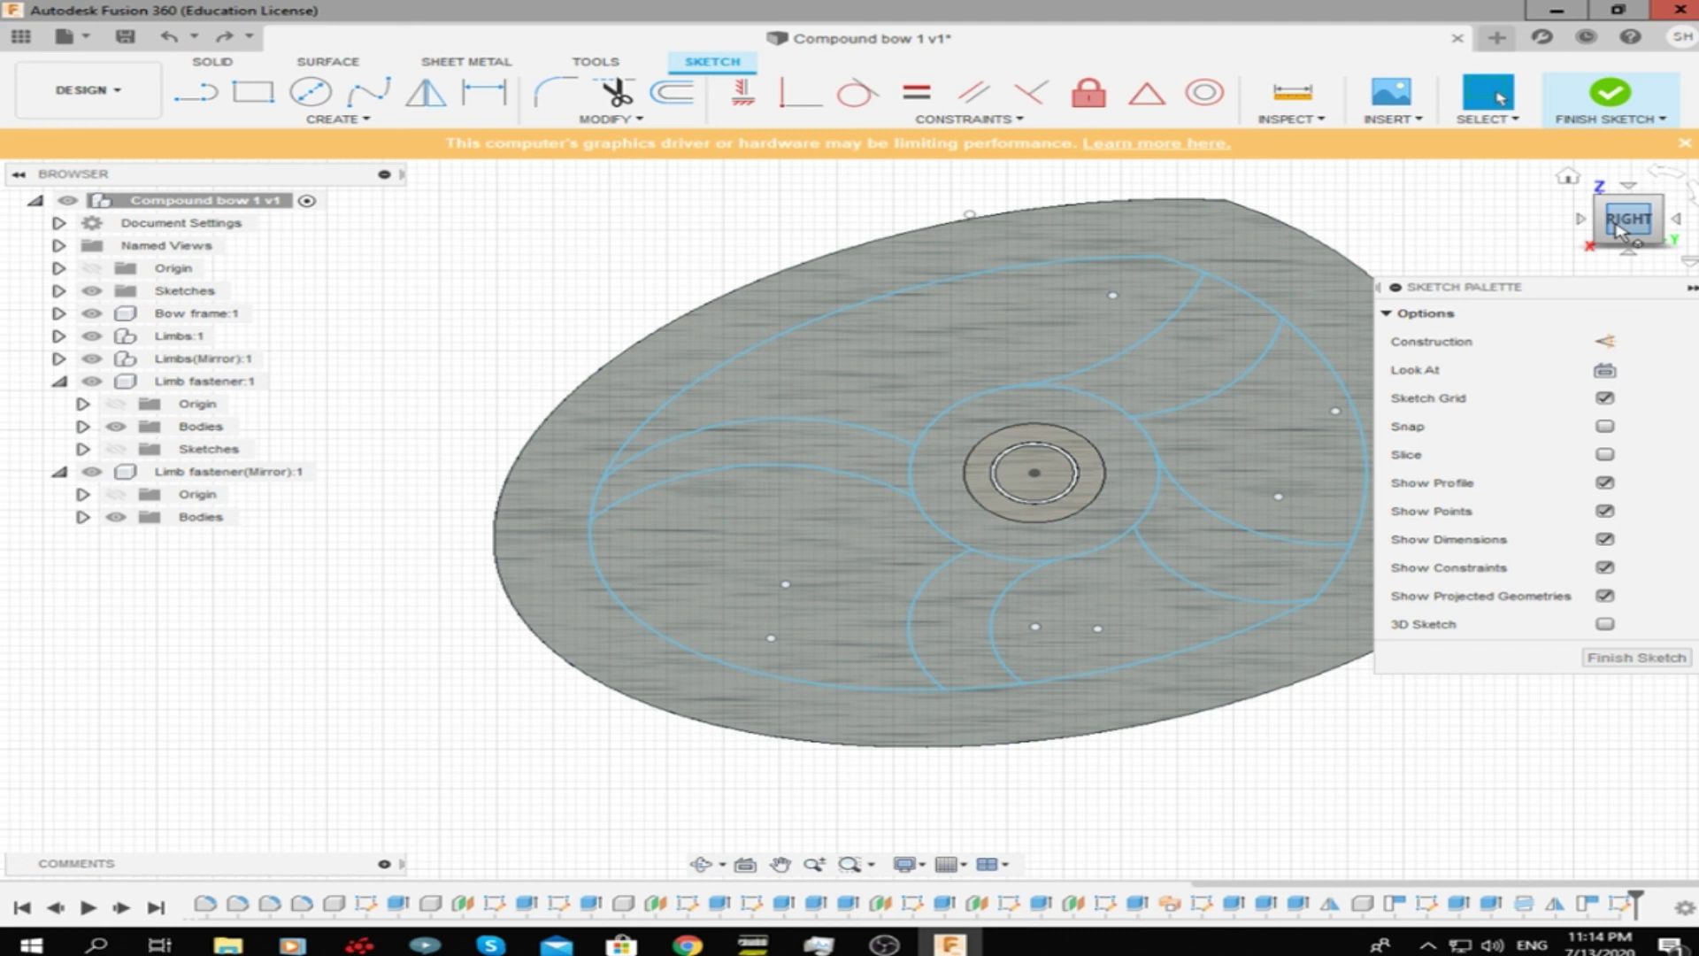
# Delete the large elliptical curve from the fastener's swirl sketch
pyautogui.click(660, 562)
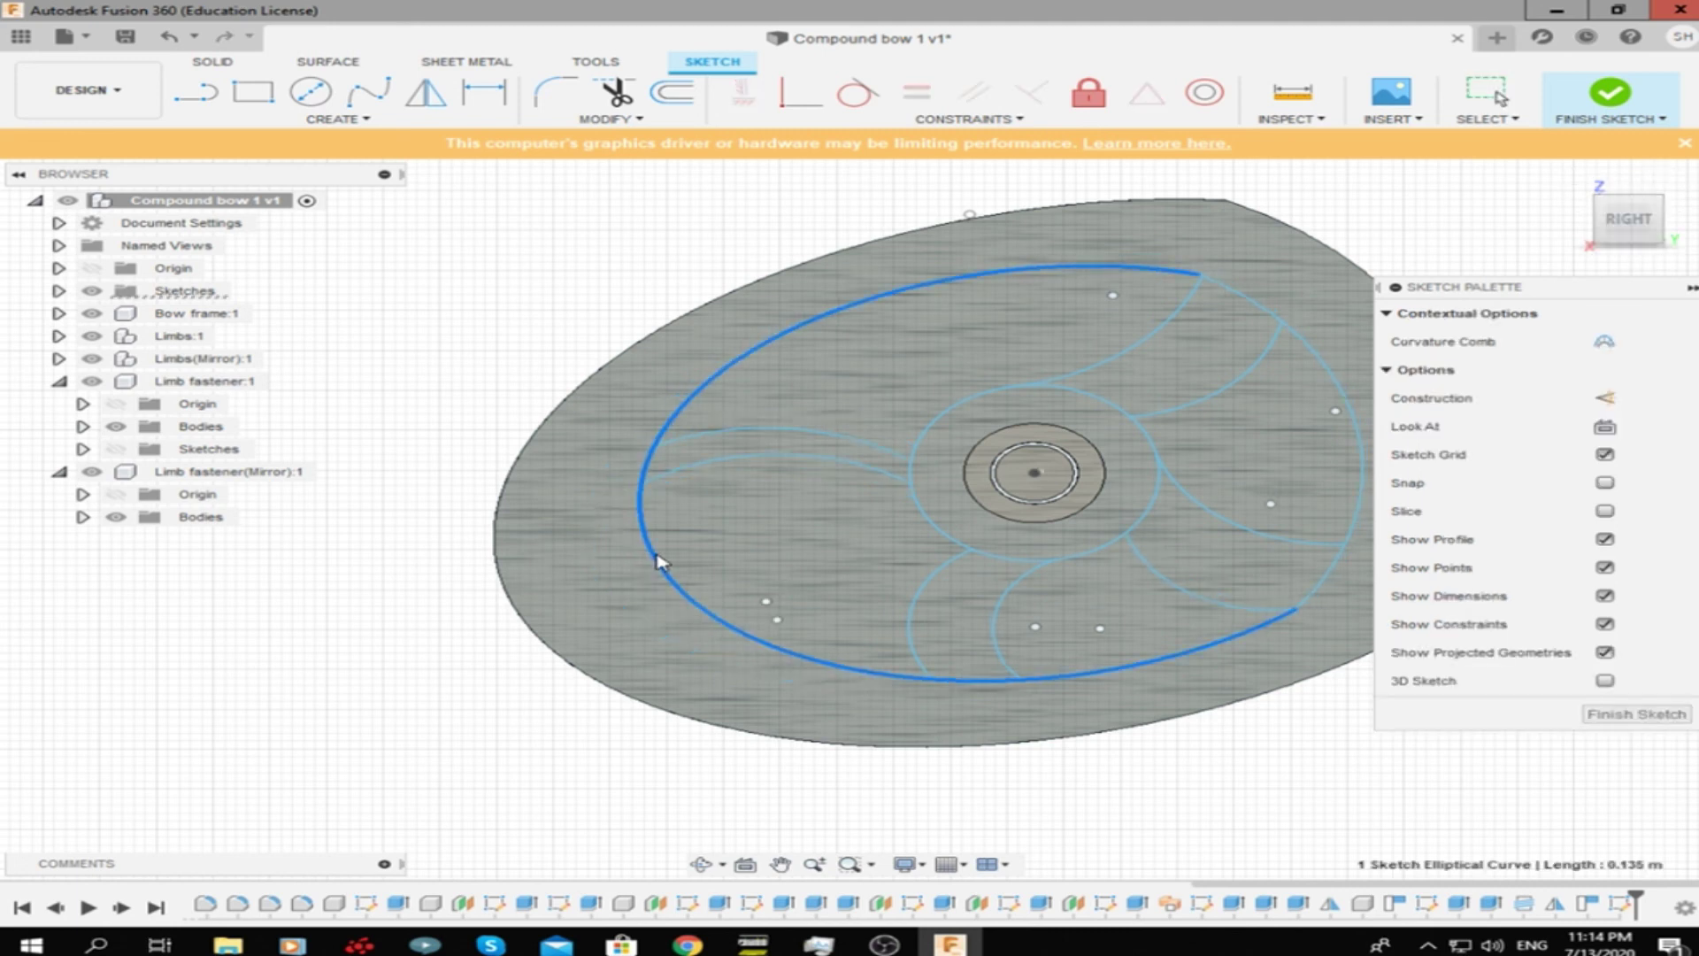
pyautogui.press('Delete')
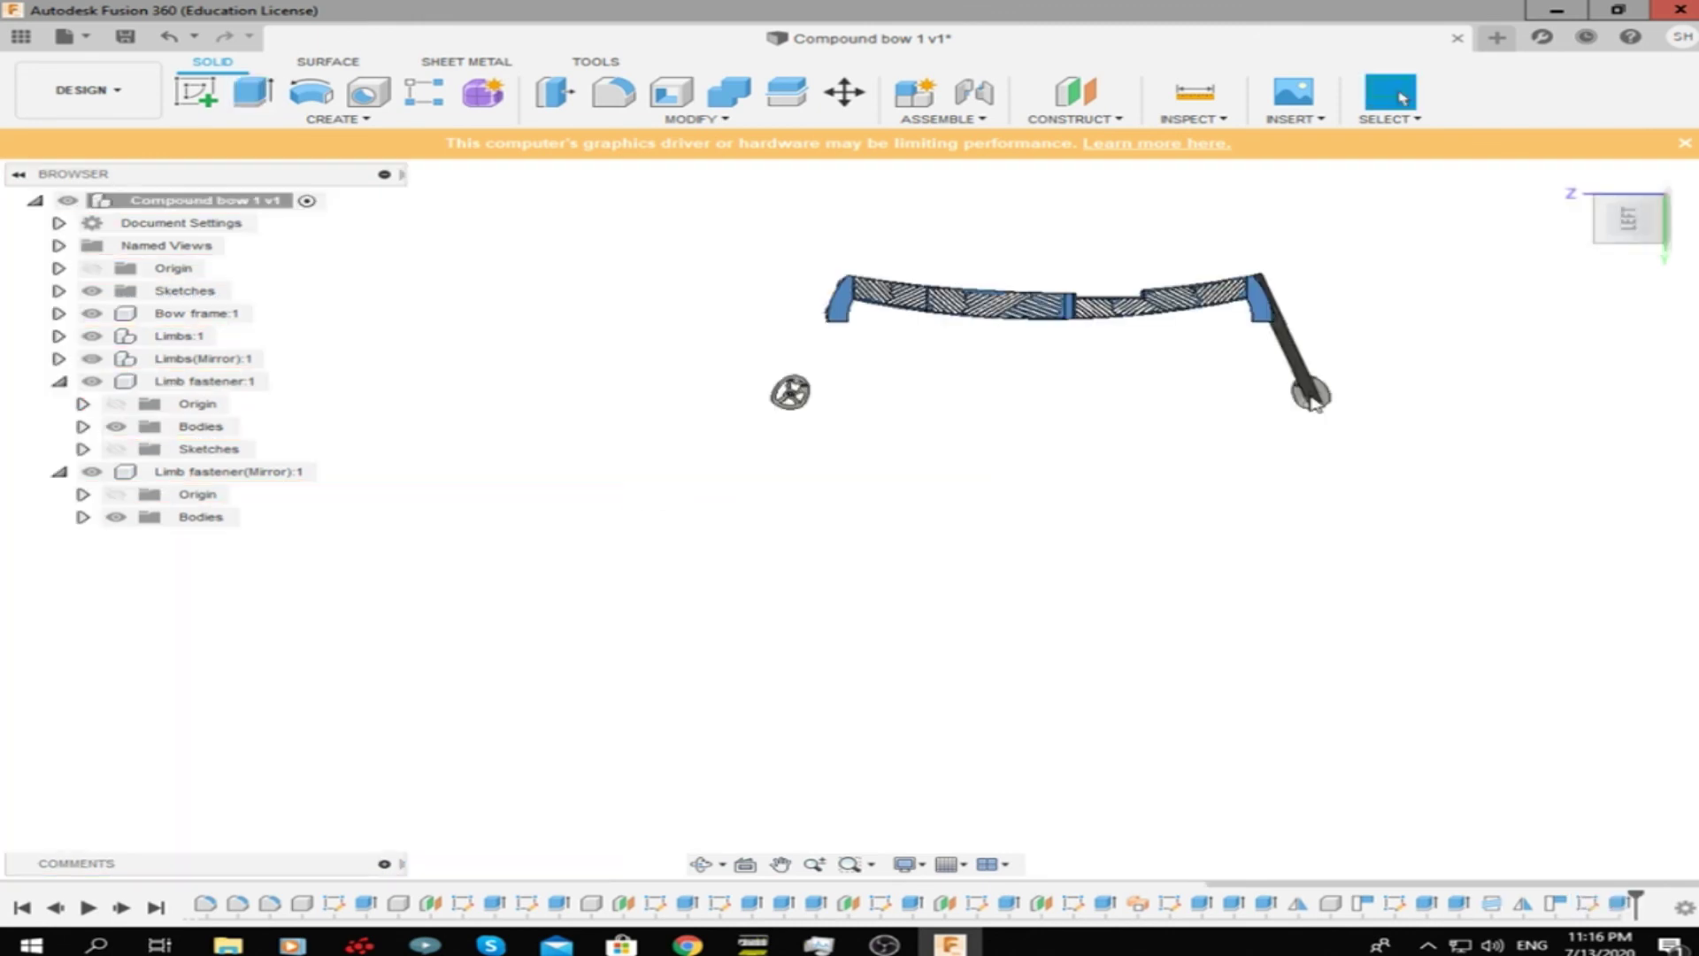
# Delete the mirrored limb Limbs(Mirror):1, confirm the Limbs:2 name, and select Limbs:1
pyautogui.click(1313, 403)
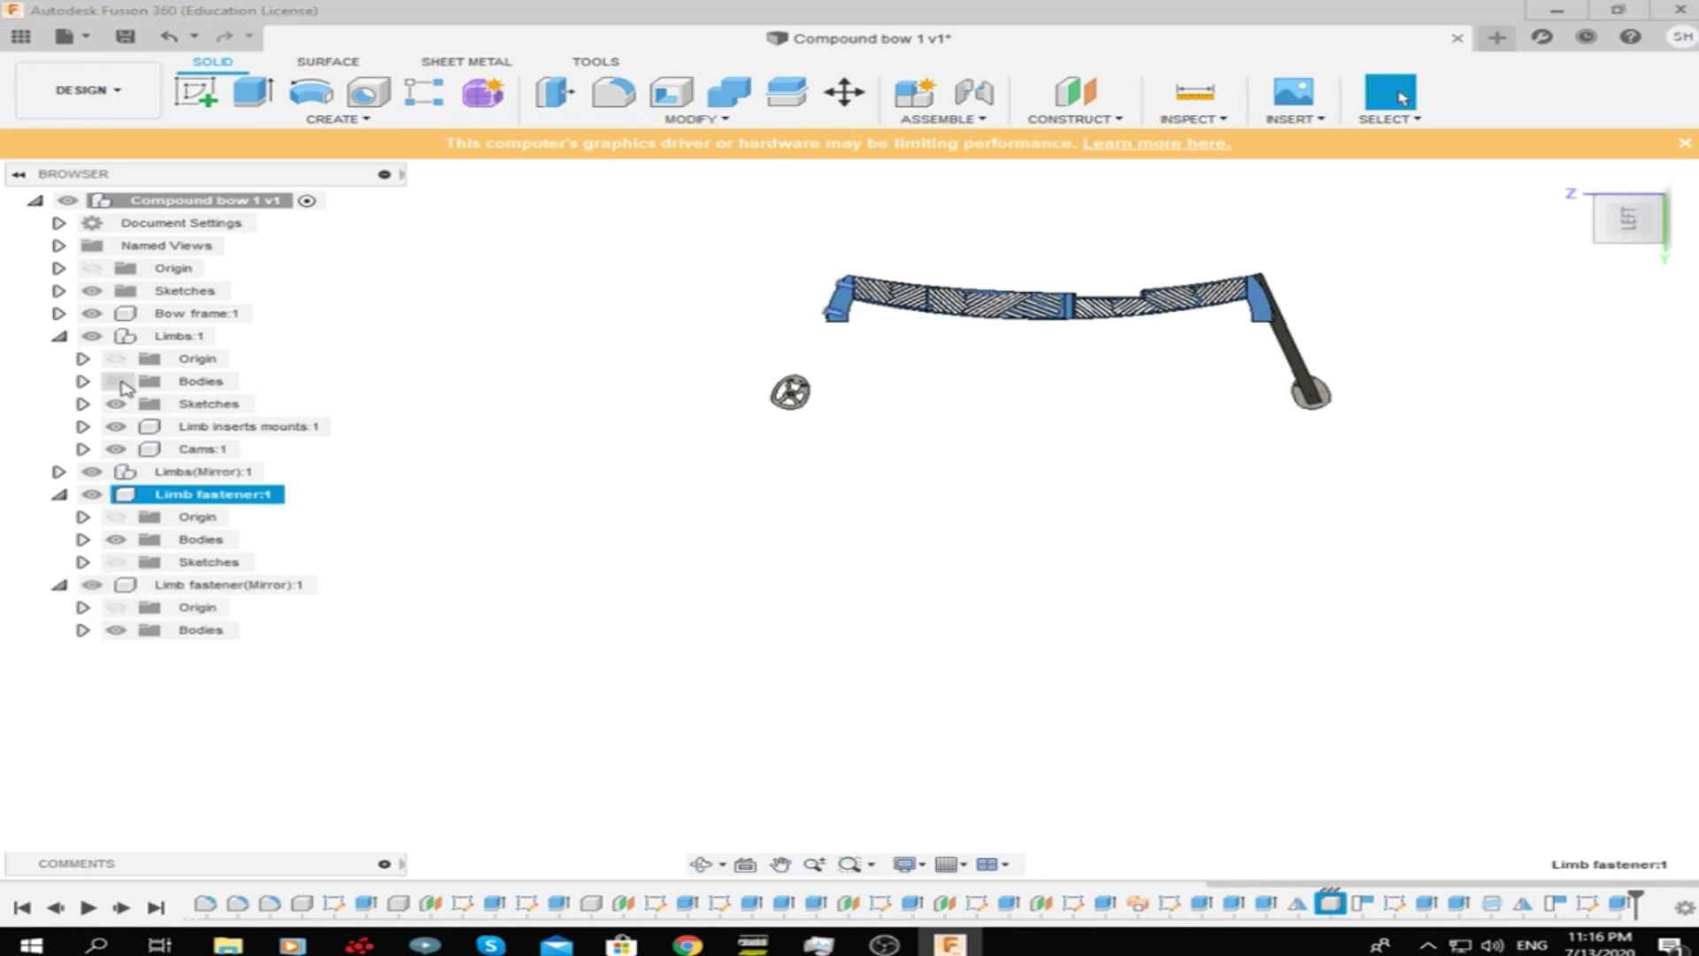
pyautogui.click(116, 380)
pyautogui.click(59, 335)
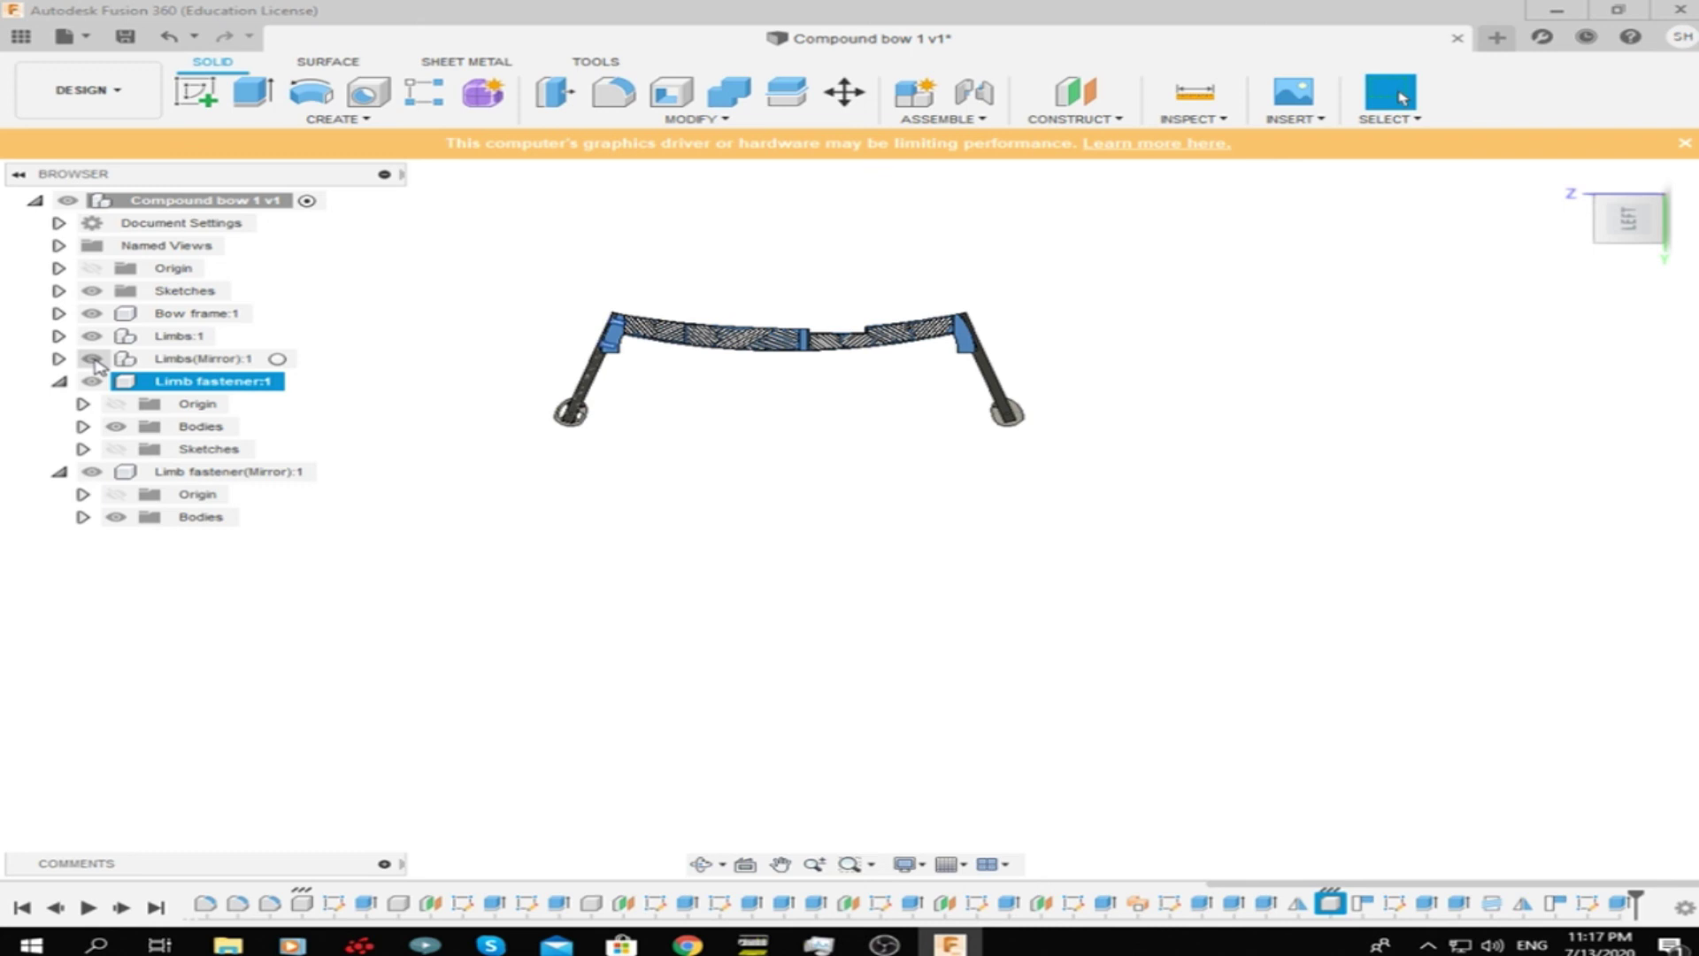
pyautogui.click(162, 339)
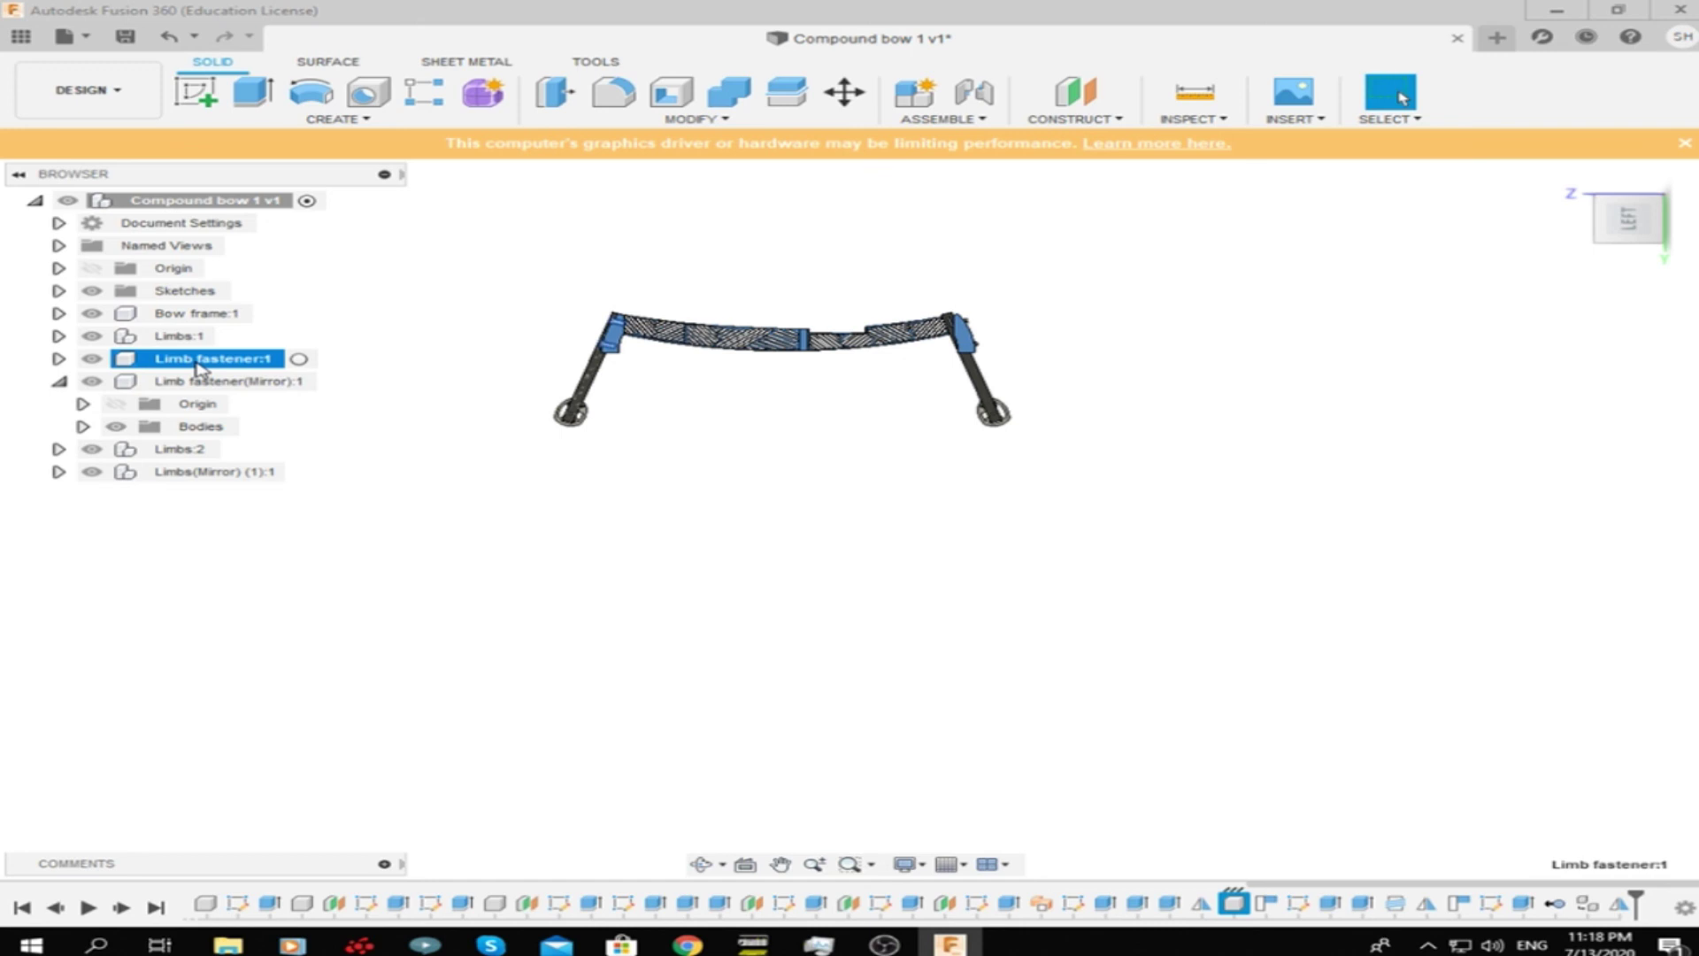
pyautogui.doubleClick(152, 450)
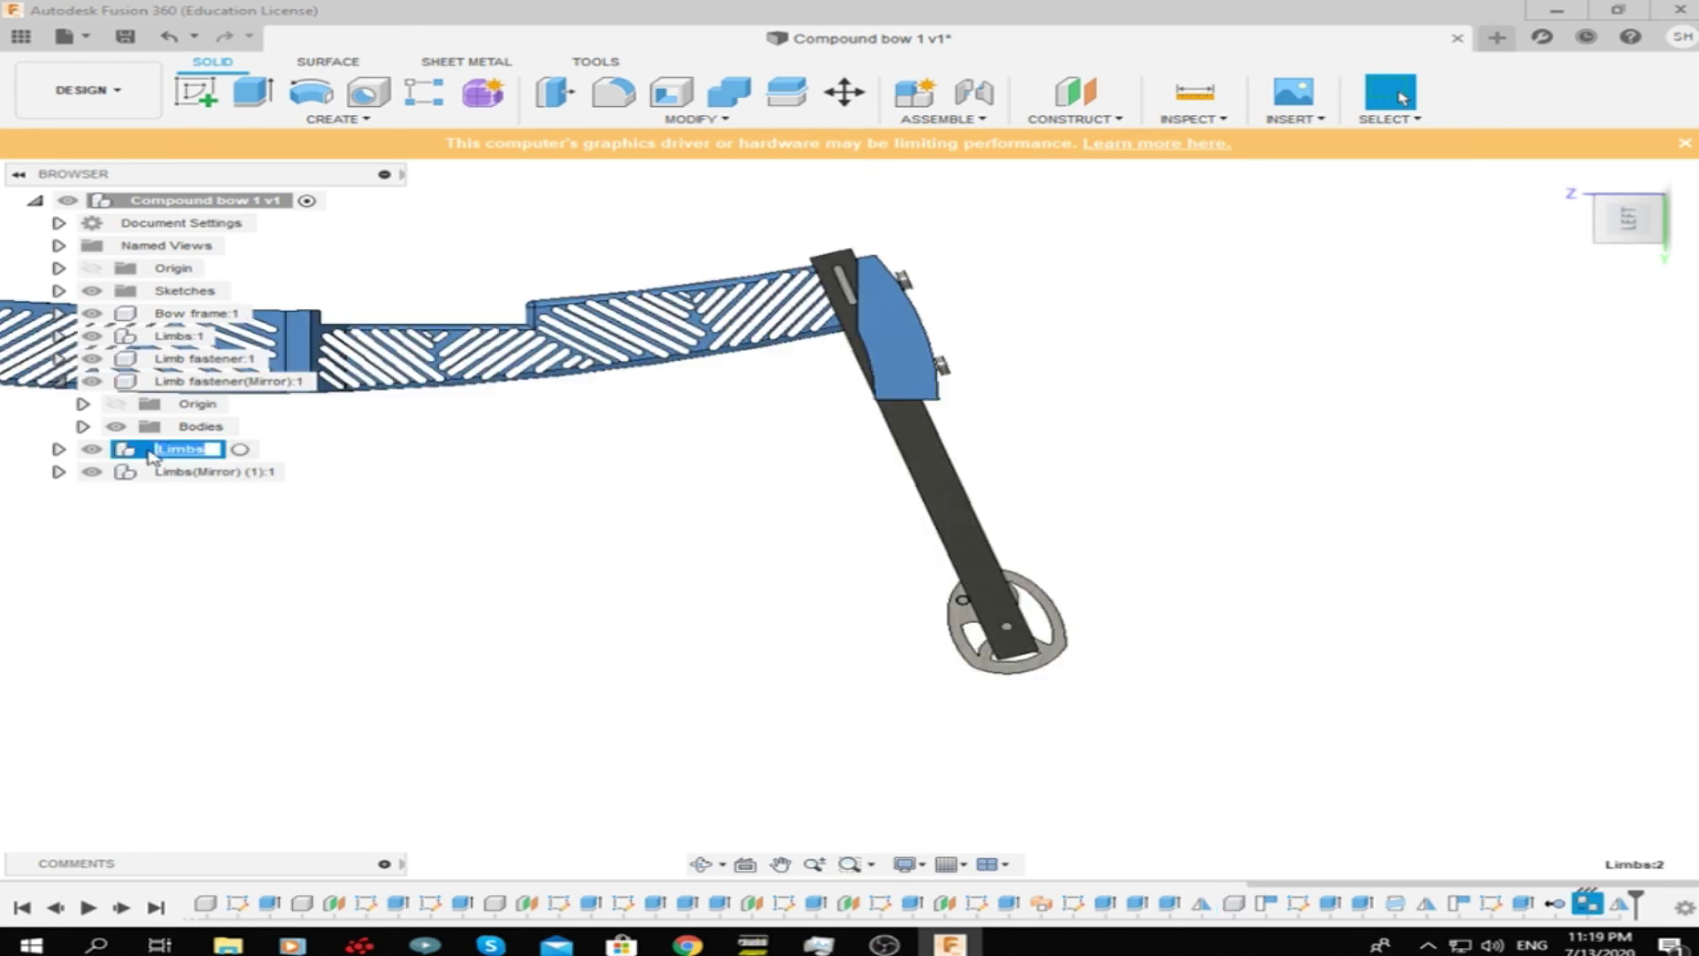
pyautogui.press('Return')
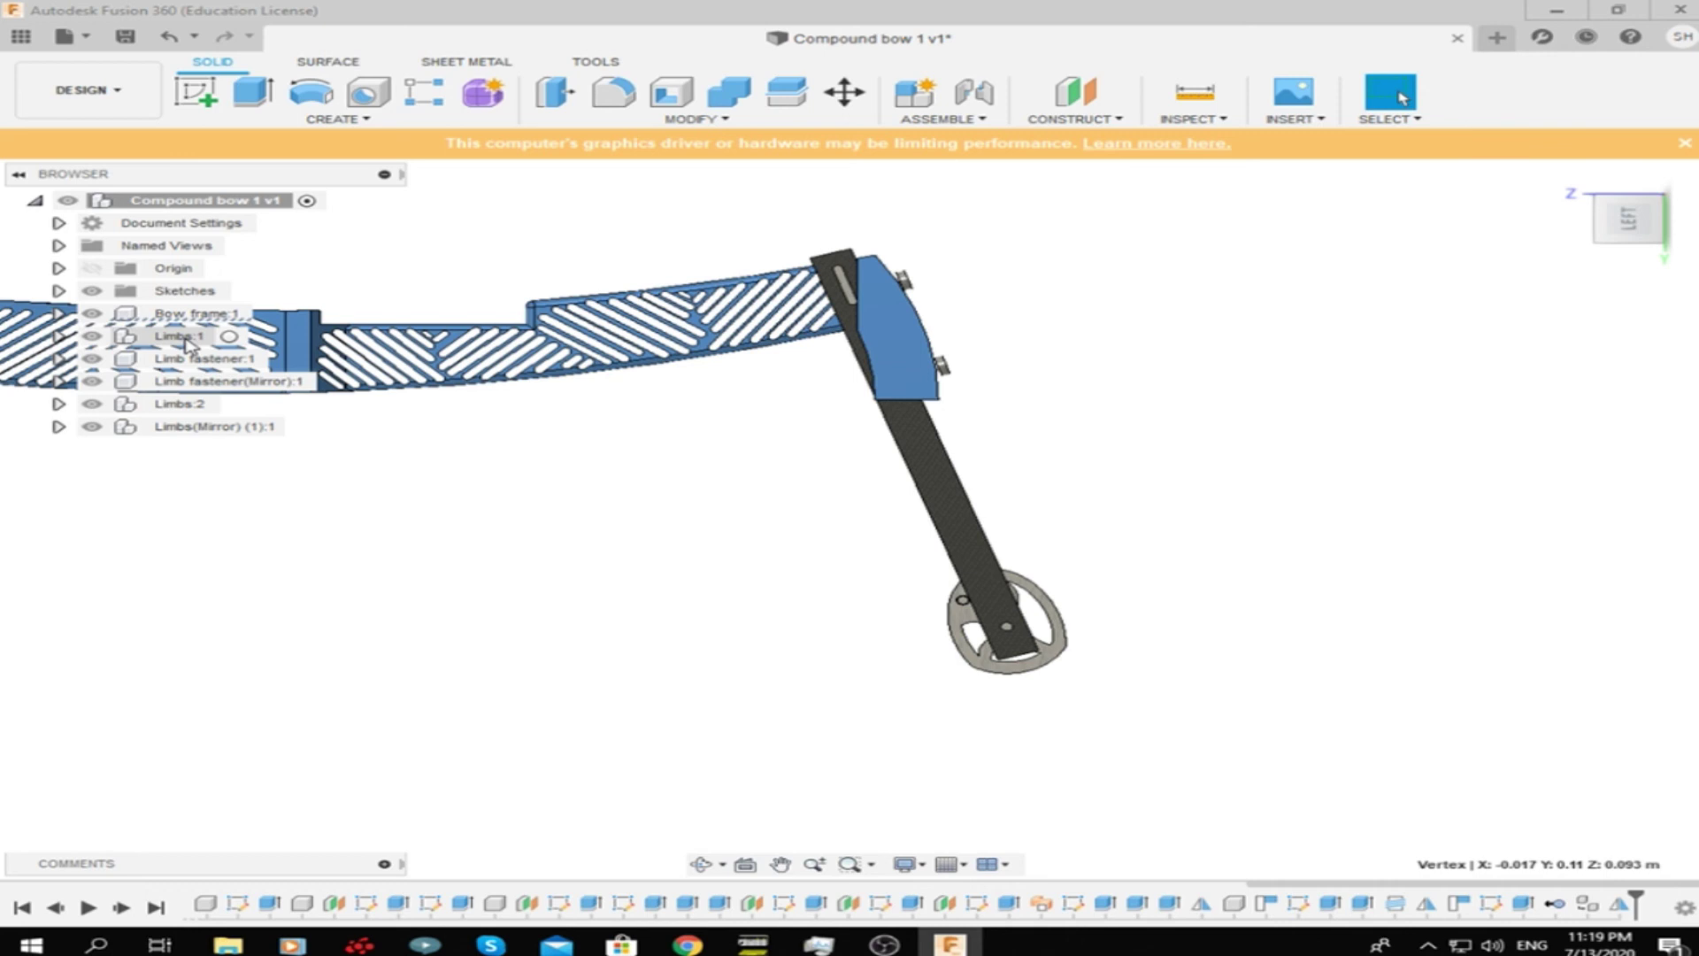
pyautogui.click(163, 337)
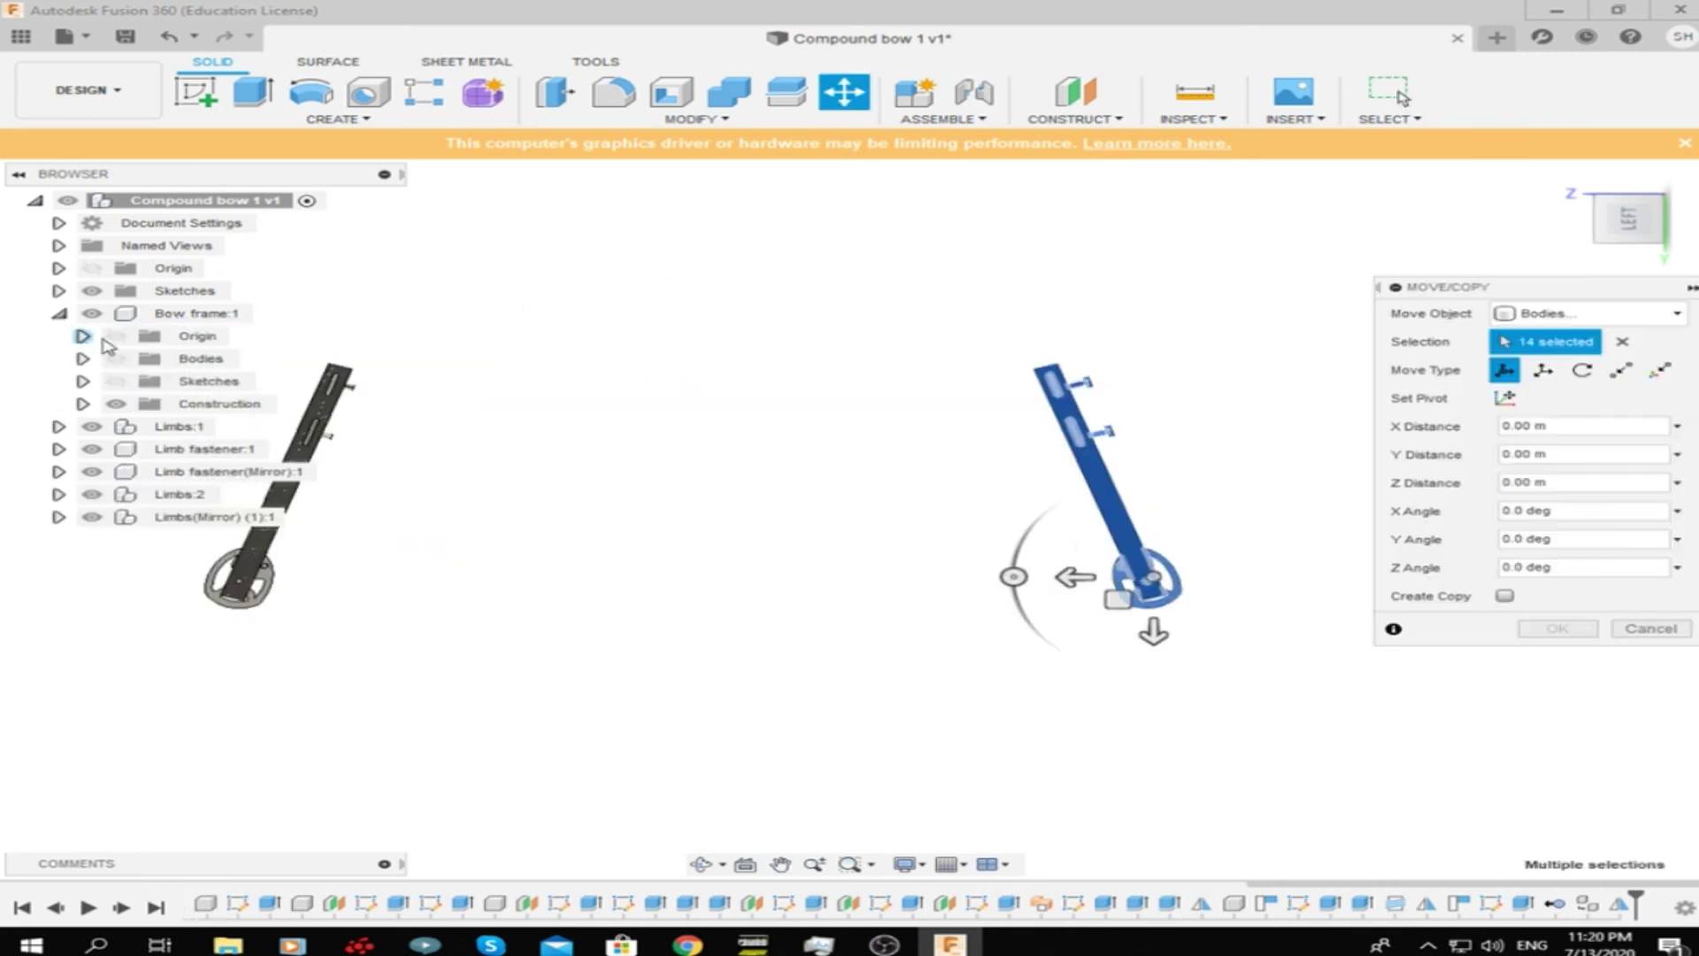
# Move the limb bodies -0.03 m along Z
pyautogui.moveTo(1075, 577); pyautogui.dragTo(1115, 594)
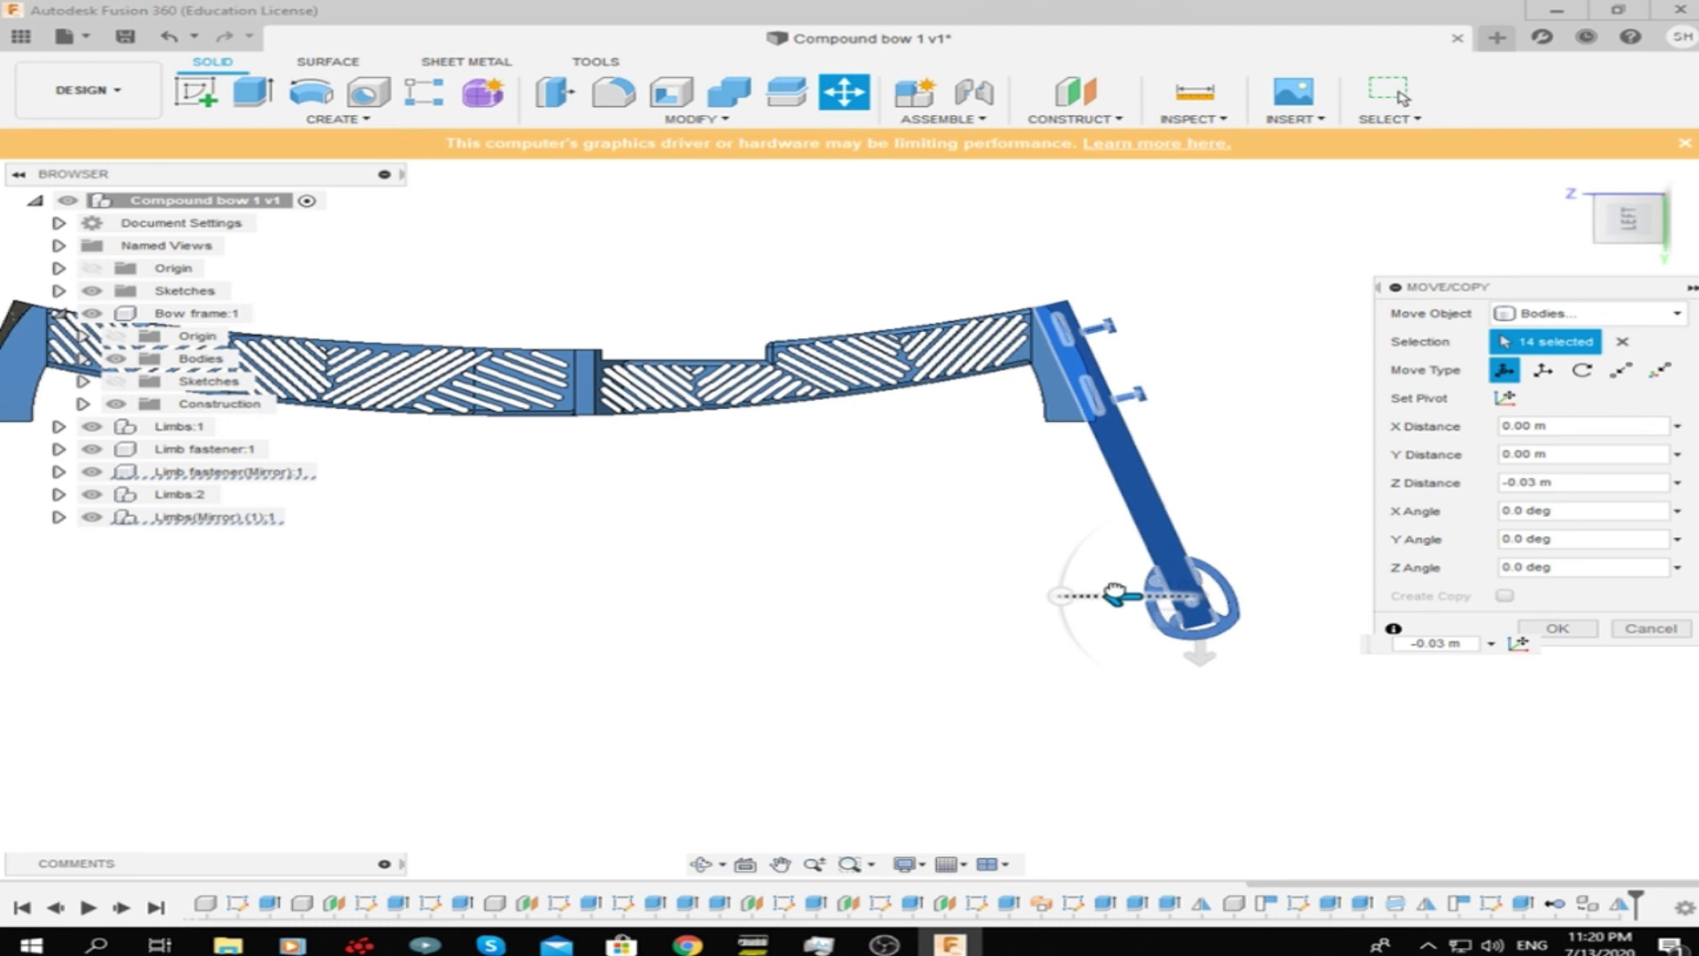
pyautogui.keyDown('shift'); pyautogui.moveTo(1115, 593); pyautogui.dragTo(1223, 459, button='middle'); pyautogui.keyUp('shift')
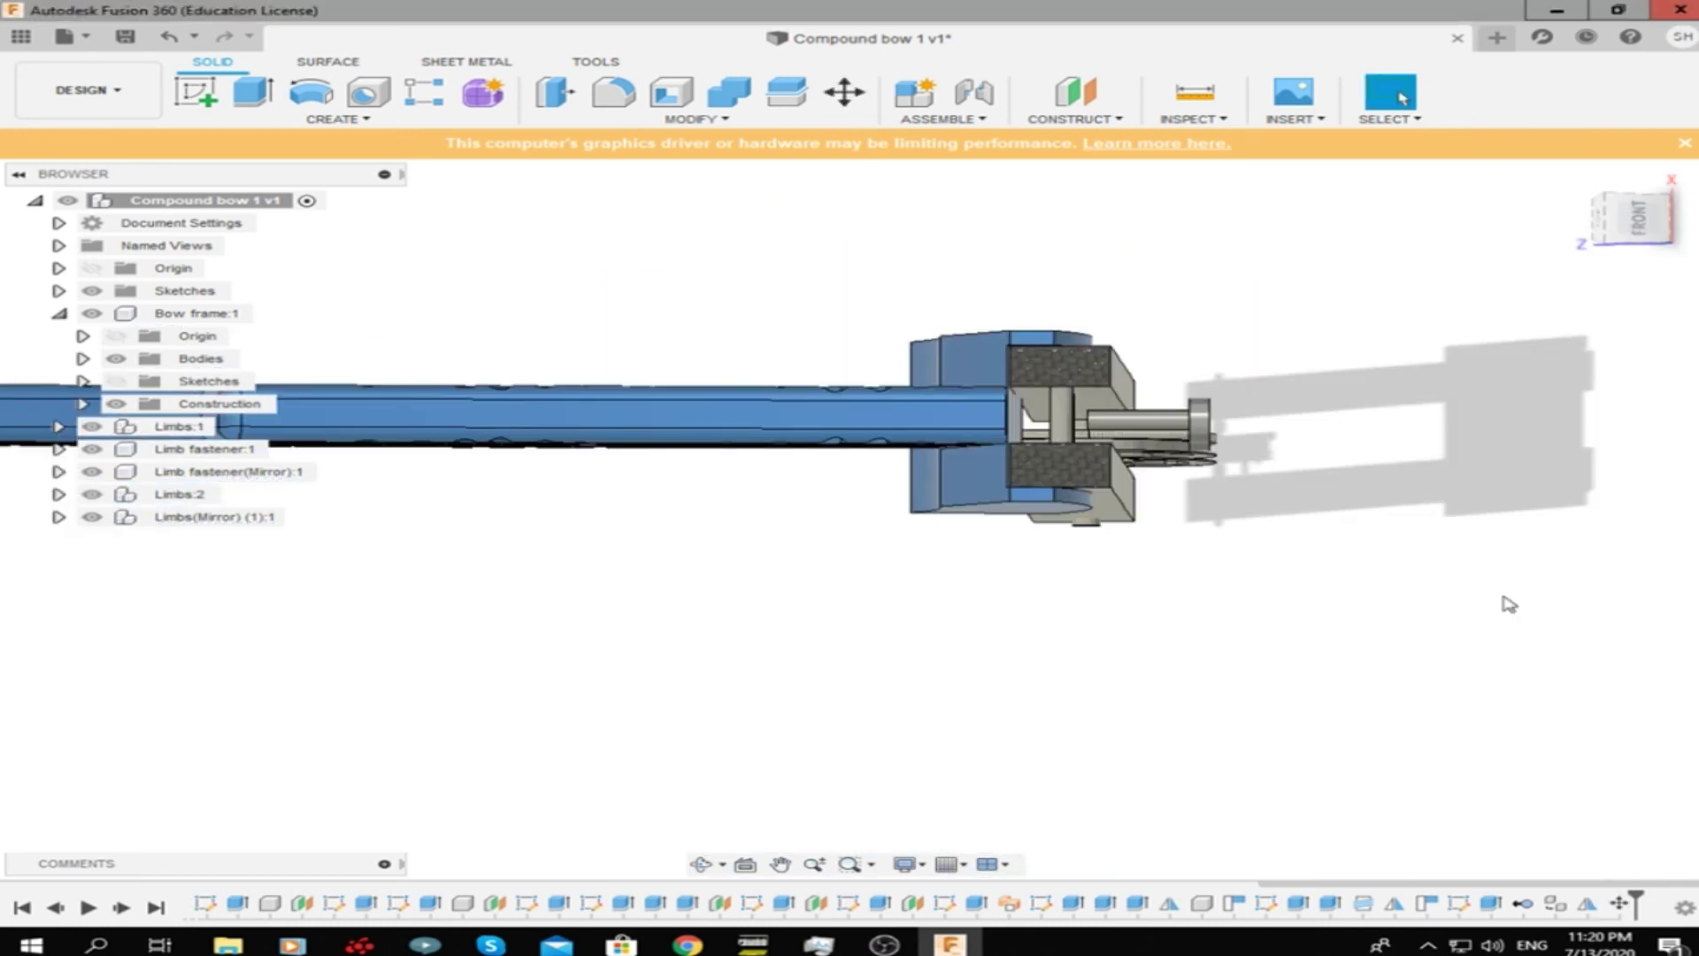
pyautogui.click(235, 449)
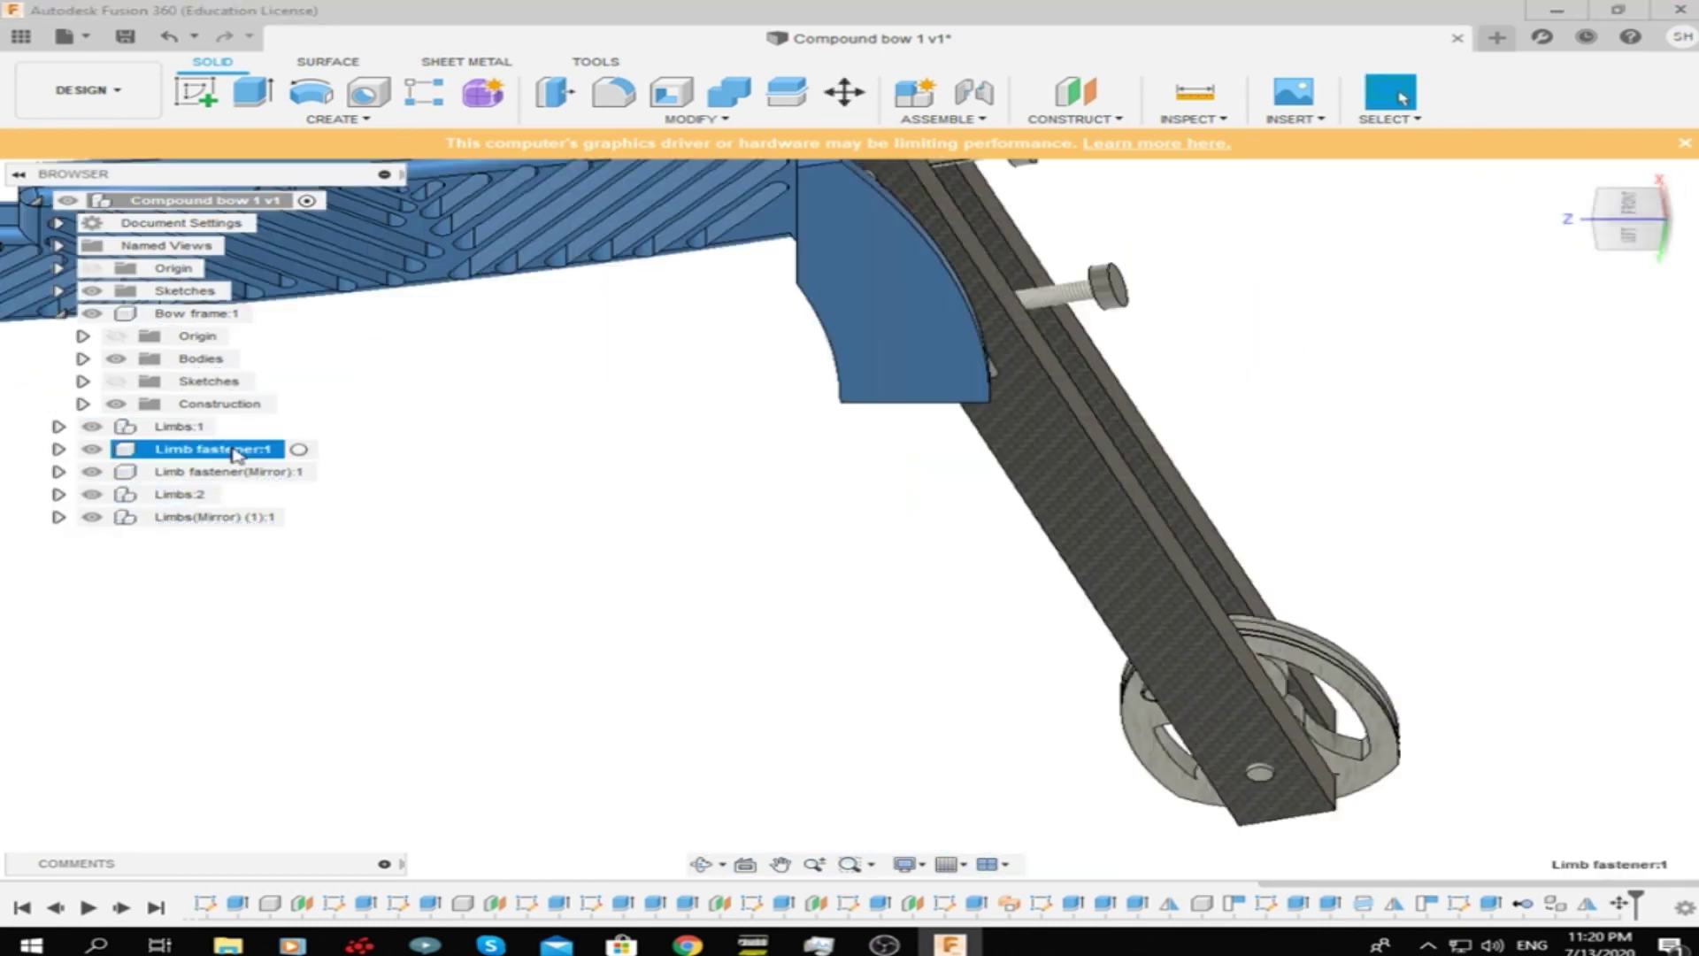
# Move Limb fastener(Mirror):1 0.03 m along Z, then orbit to check its seating
pyautogui.press('m')
pyautogui.scroll(3, 1141, 518)
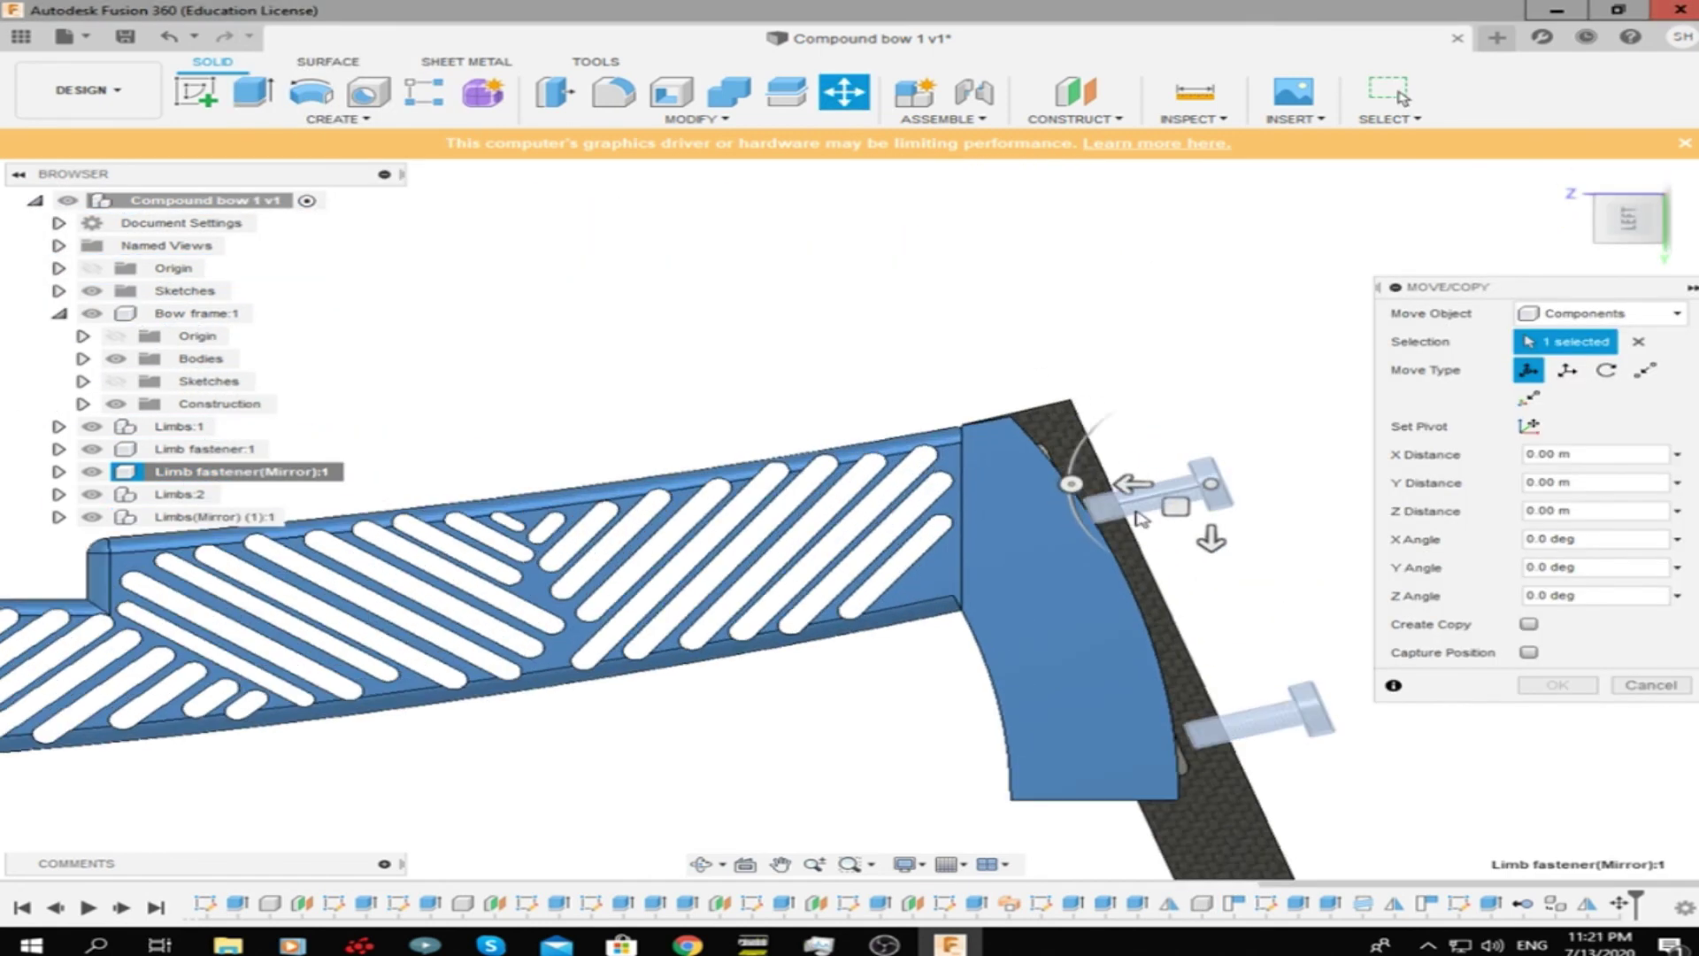
pyautogui.moveTo(1141, 517); pyautogui.dragTo(929, 469)
pyautogui.keyDown('shift'); pyautogui.moveTo(929, 469); pyautogui.dragTo(968, 456, button='middle'); pyautogui.keyUp('shift')
pyautogui.scroll(5, 1006, 323)
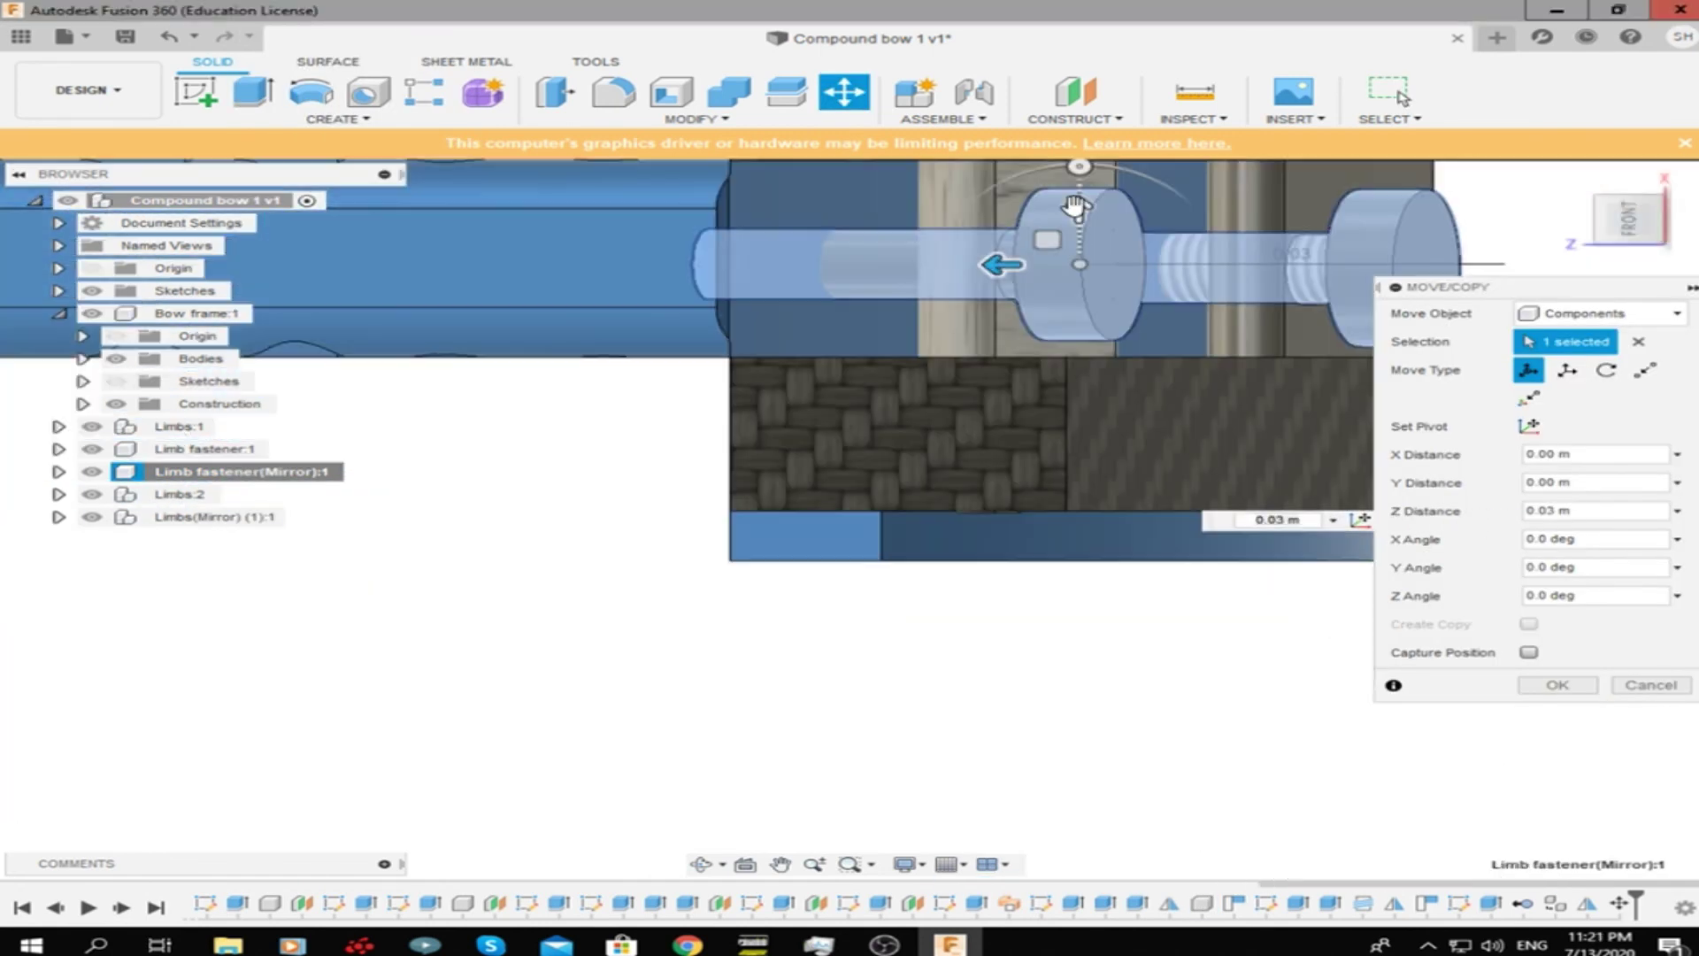
pyautogui.press('Return')
pyautogui.click(1626, 243)
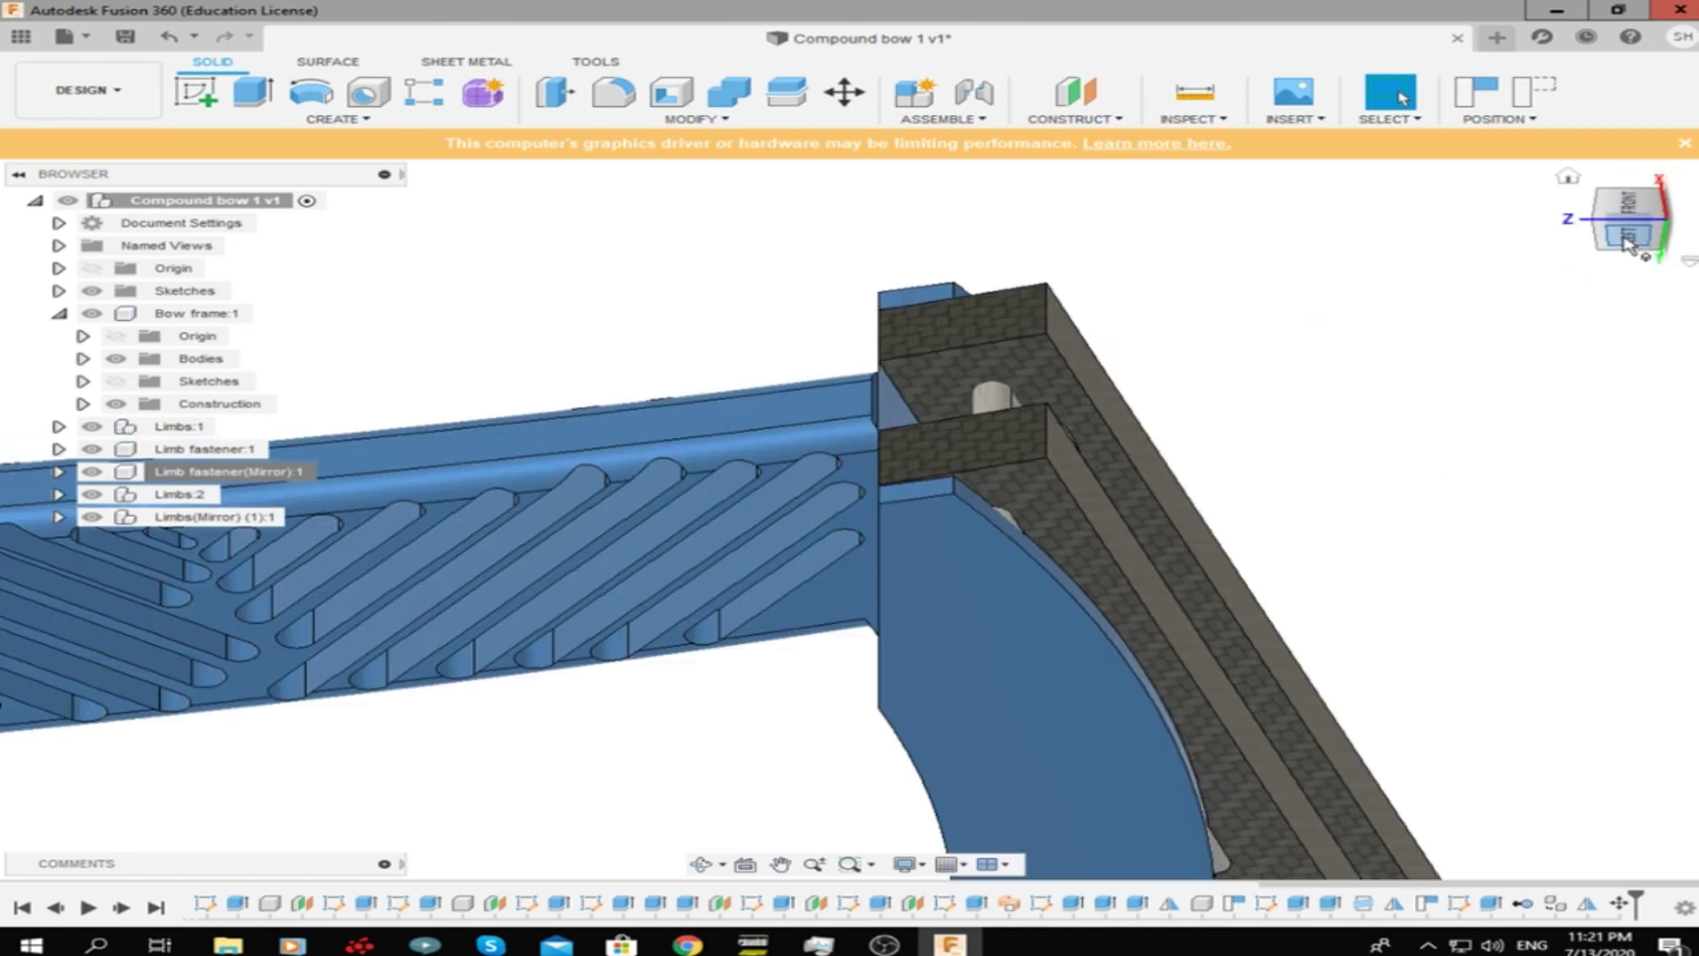
pyautogui.moveTo(856, 519)
pyautogui.keyDown('shift'); pyautogui.mouseDown(button='middle')
pyautogui.moveTo(1554, 235)
pyautogui.moveTo(1125, 348)
pyautogui.moveTo(797, 481)
pyautogui.moveTo(985, 463)
pyautogui.mouseUp(button='middle'); pyautogui.keyUp('shift')
# Save Compound bow 1 as a new version
pyautogui.click(75, 45)
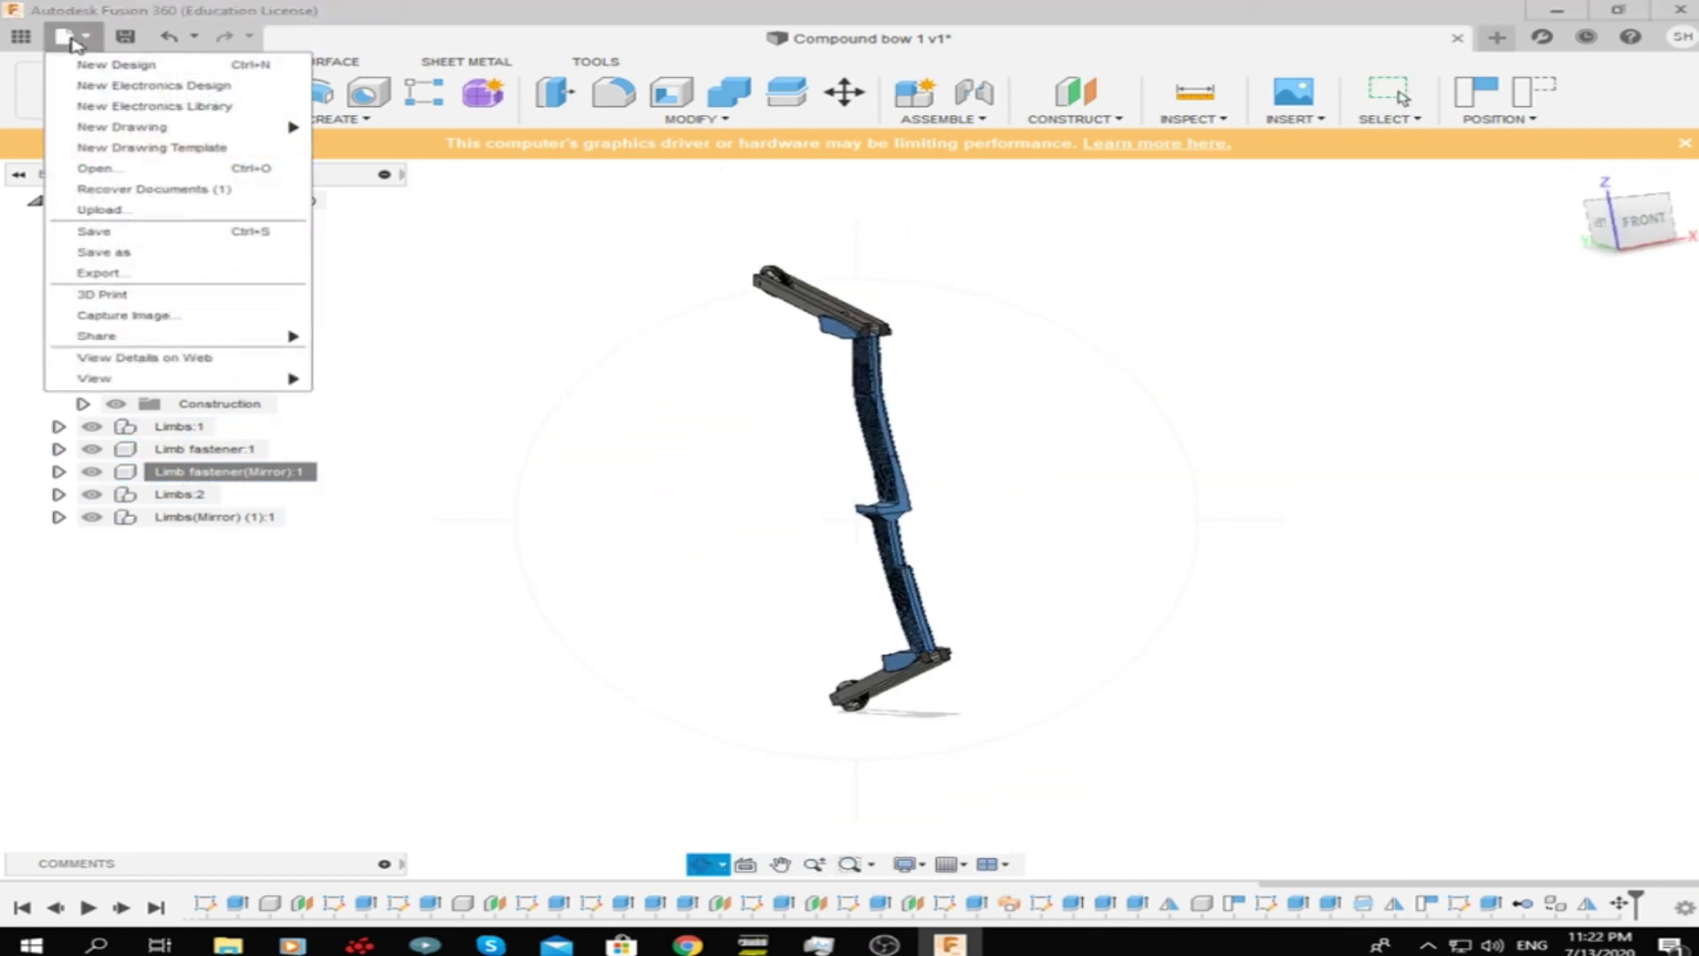
pyautogui.click(94, 230)
pyautogui.write('Bow 1')
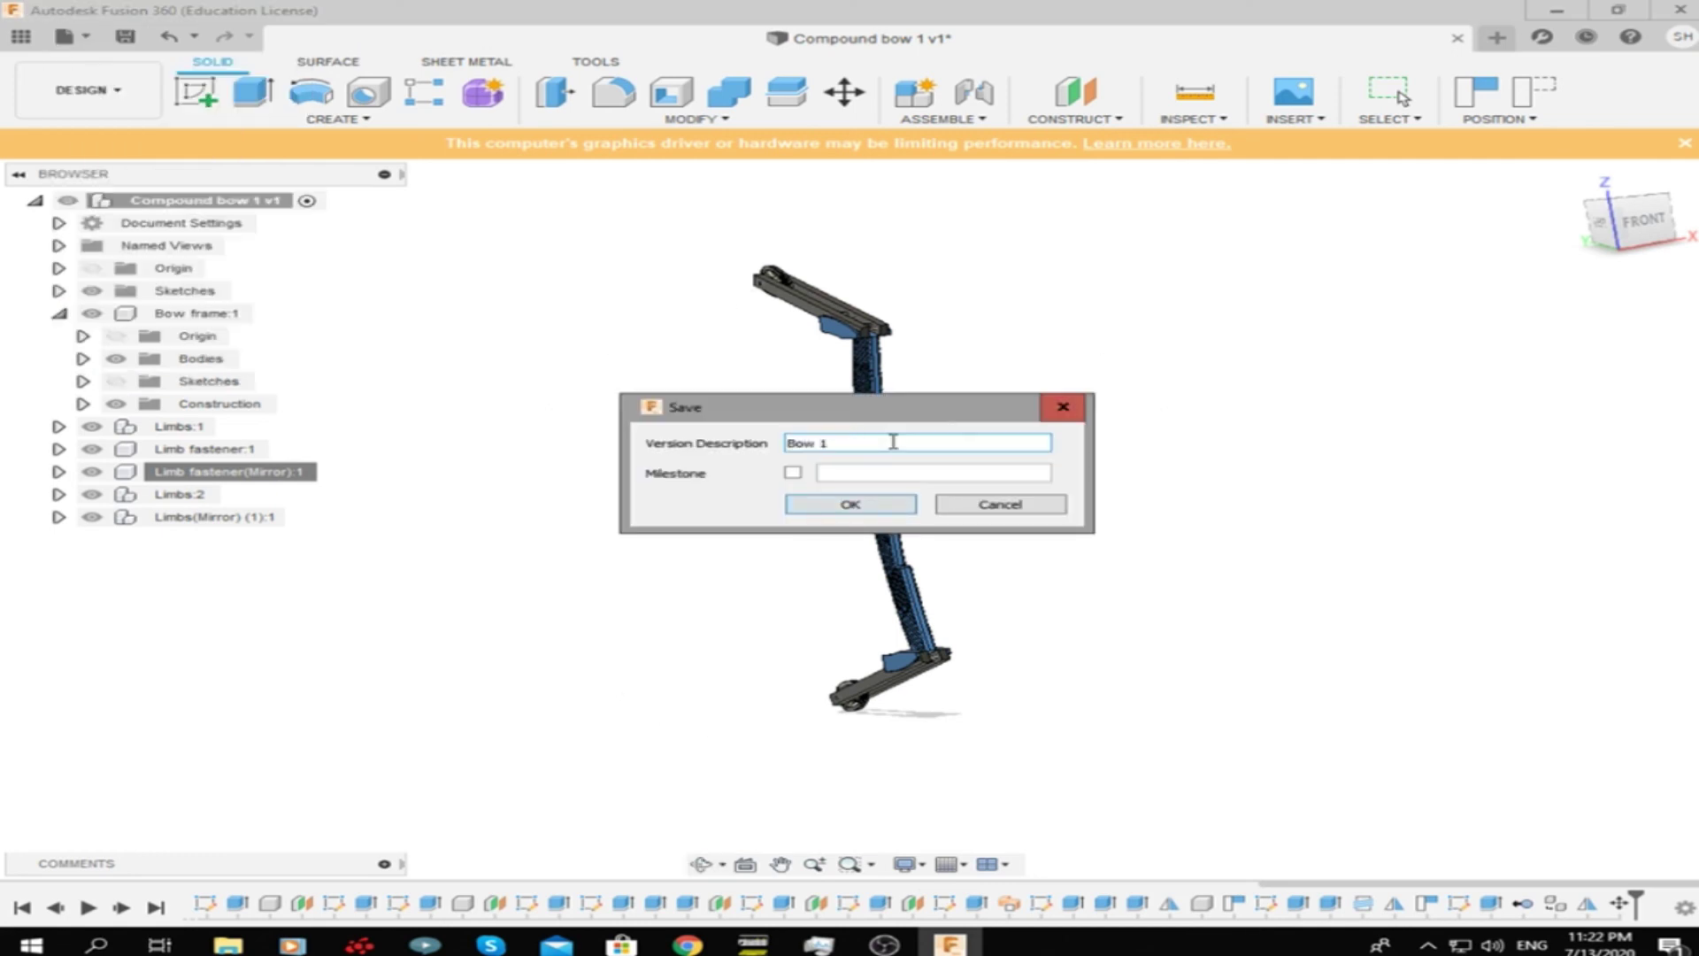
pyautogui.click(840, 504)
pyautogui.click(69, 37)
pyautogui.click(114, 258)
pyautogui.press('Return')
# Switch to the Render workspace and orbit the bow to a side view
pyautogui.click(115, 96)
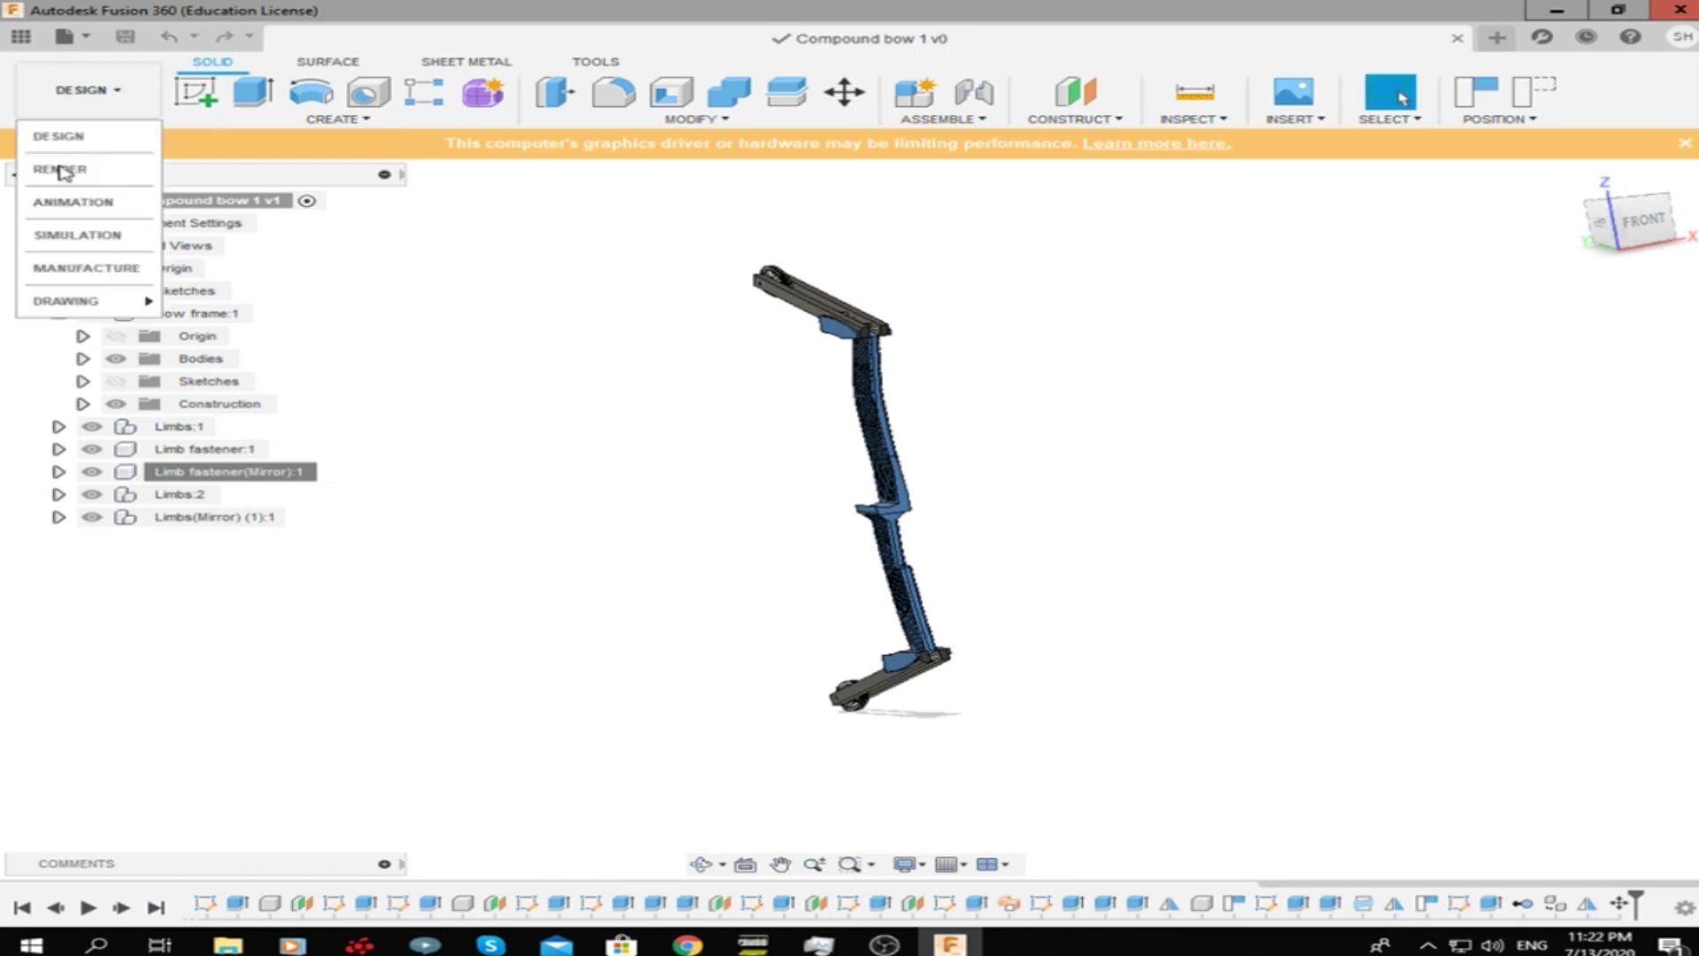
pyautogui.click(65, 168)
pyautogui.moveTo(558, 267)
pyautogui.keyDown('shift'); pyautogui.mouseDown(button='middle')
pyautogui.moveTo(675, 427)
pyautogui.moveTo(787, 428)
pyautogui.moveTo(690, 433)
pyautogui.mouseUp(button='middle'); pyautogui.keyUp('shift')
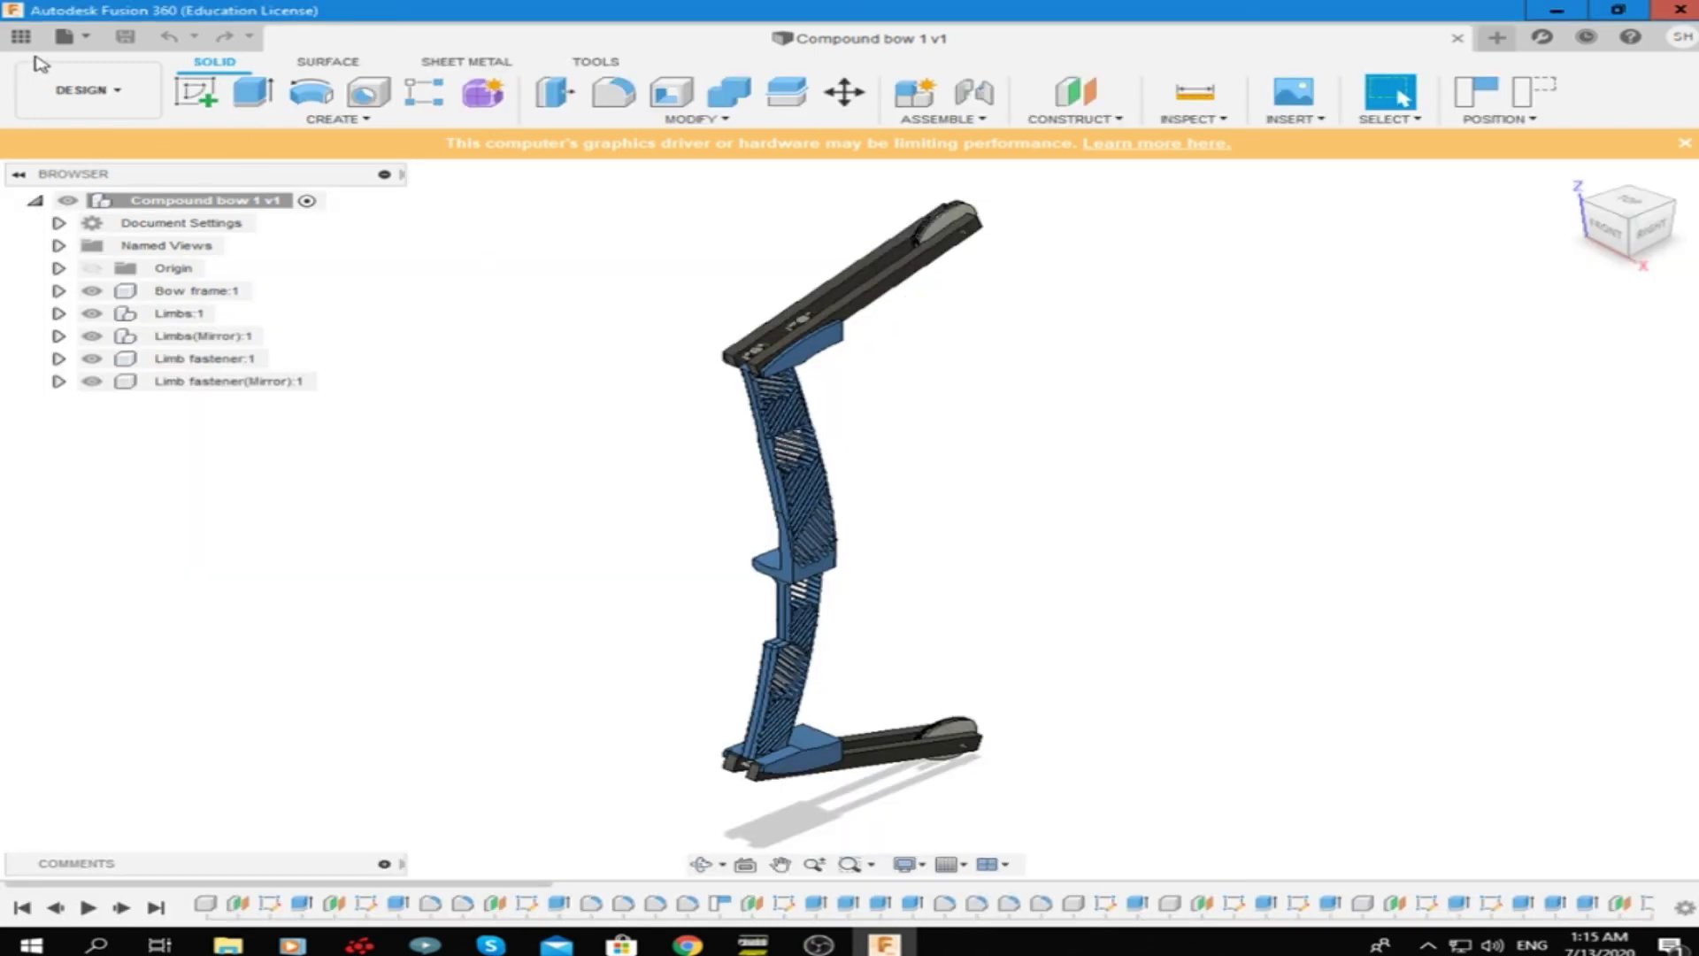
# In Render, orbit the finished bow through front, right-side and left-side views
pyautogui.click(84, 89)
pyautogui.click(89, 177)
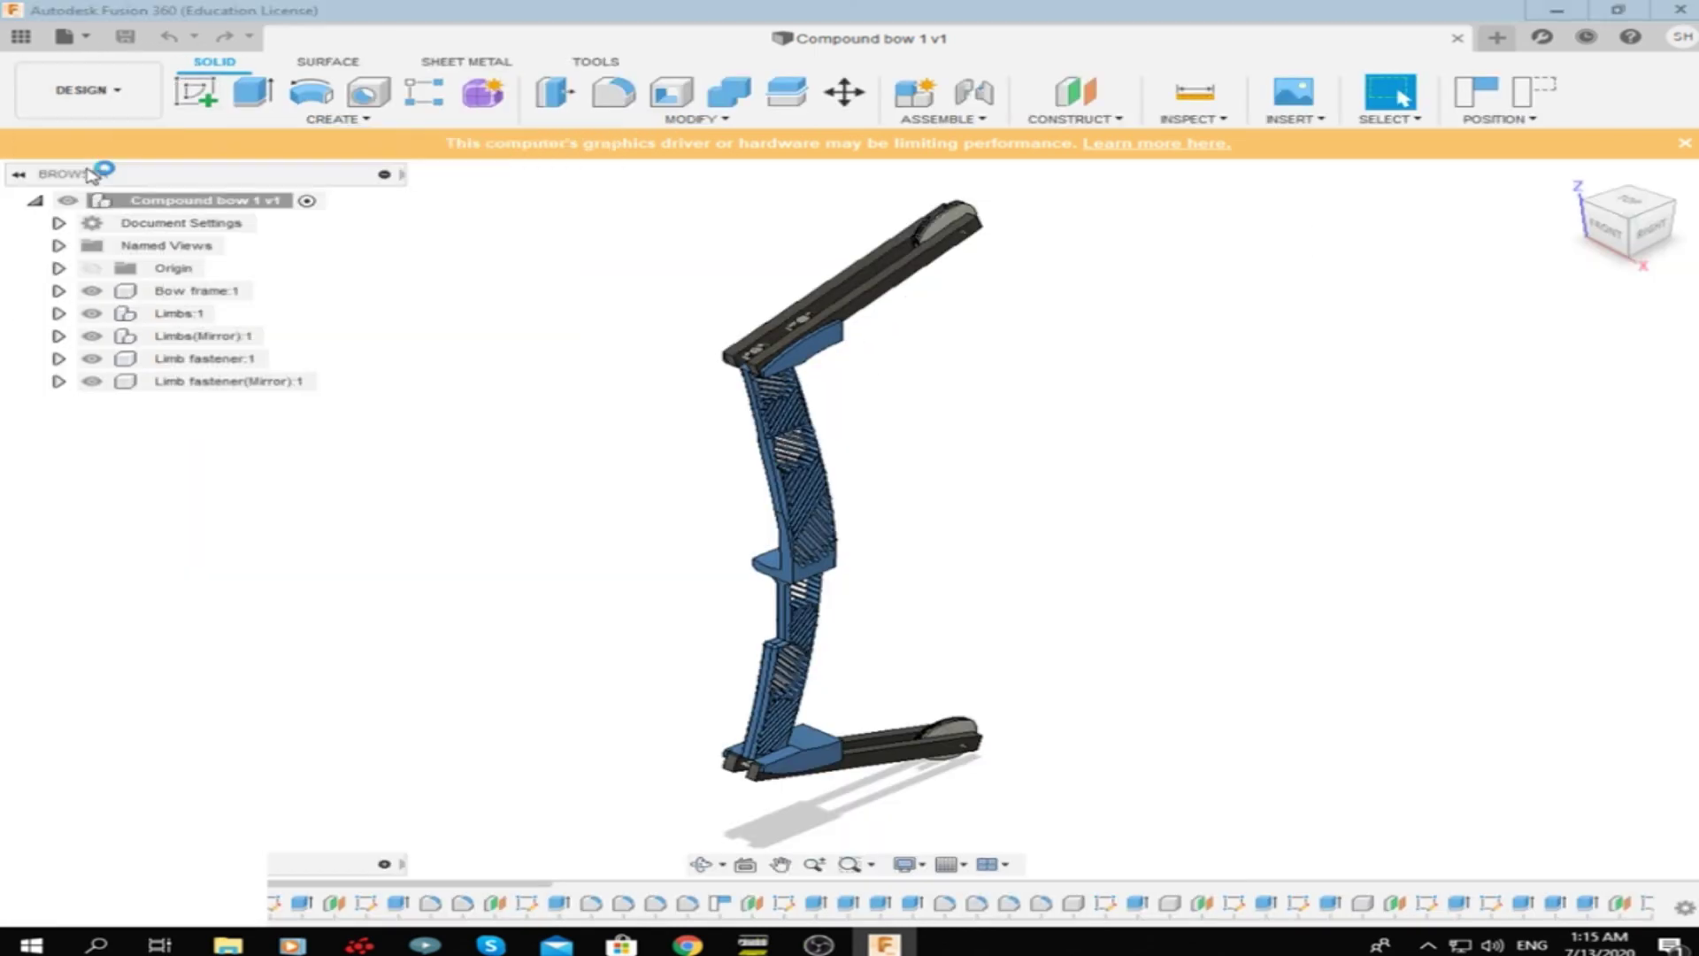
pyautogui.scroll(-5, 816, 401)
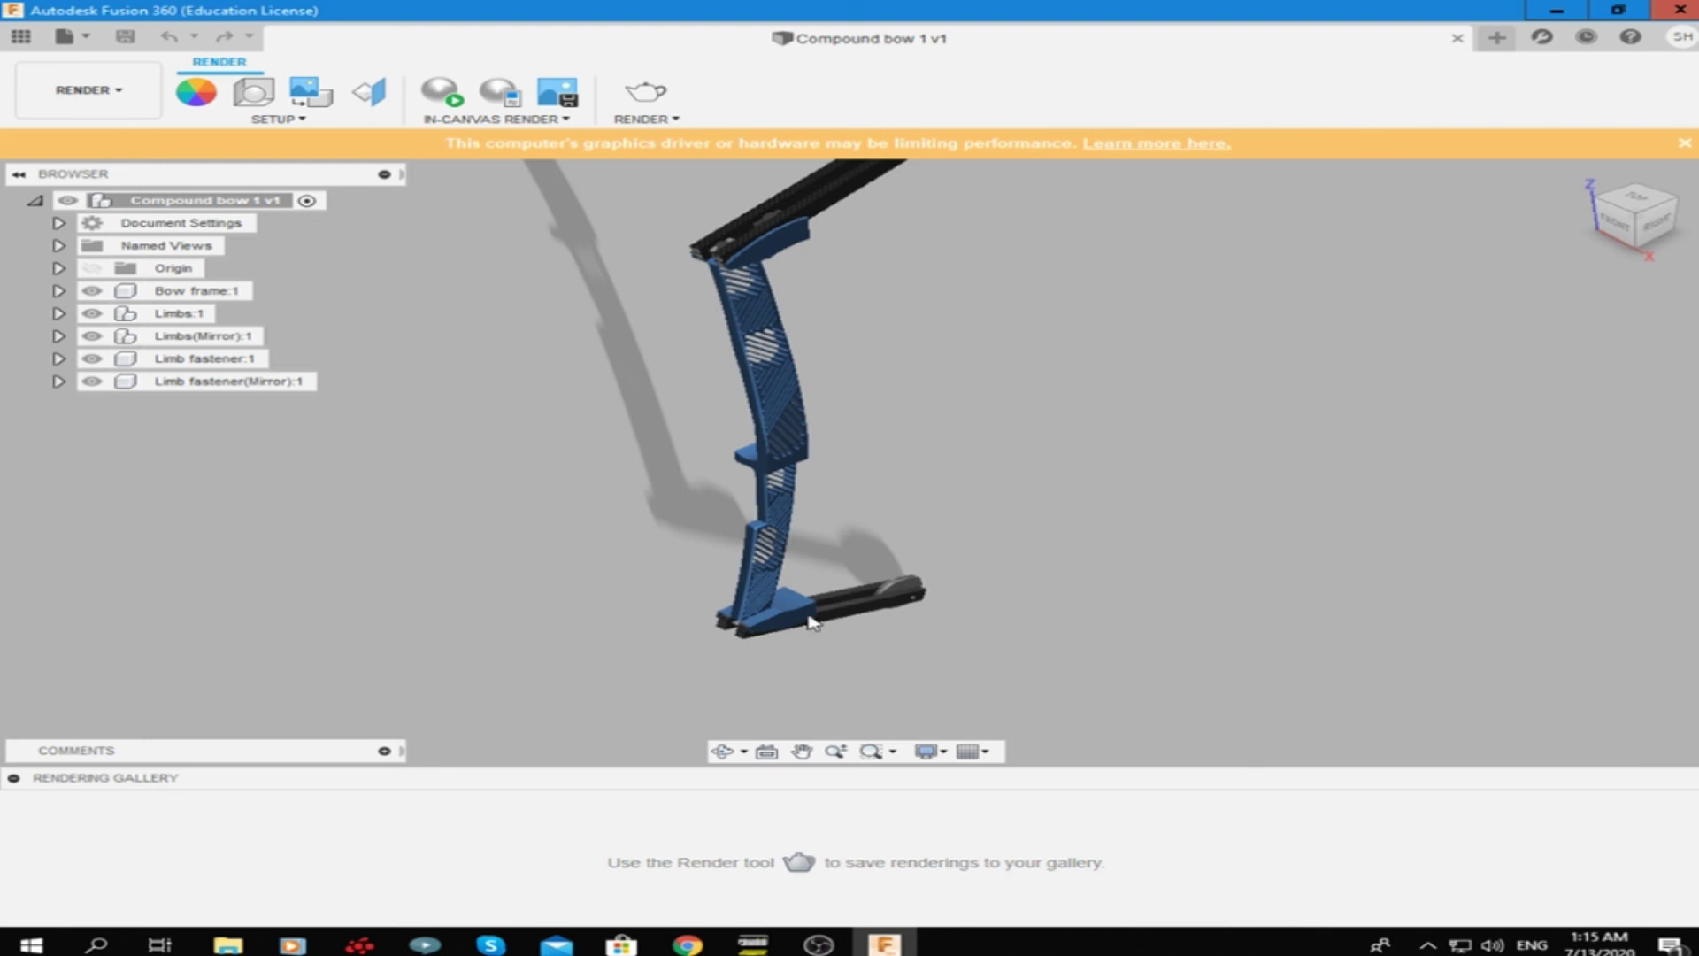
pyautogui.click(721, 752)
pyautogui.moveTo(823, 566)
pyautogui.mouseDown()
pyautogui.moveTo(929, 425)
pyautogui.moveTo(1131, 408)
pyautogui.moveTo(1107, 353)
pyautogui.moveTo(1331, 425)
pyautogui.moveTo(1323, 443)
pyautogui.moveTo(1401, 416)
pyautogui.moveTo(1505, 342)
pyautogui.moveTo(879, 448)
pyautogui.moveTo(906, 467)
pyautogui.moveTo(736, 380)
pyautogui.moveTo(895, 368)
pyautogui.moveTo(601, 531)
pyautogui.moveTo(247, 492)
pyautogui.moveTo(885, 457)
pyautogui.moveTo(759, 380)
pyautogui.moveTo(1569, 250)
pyautogui.mouseUp()
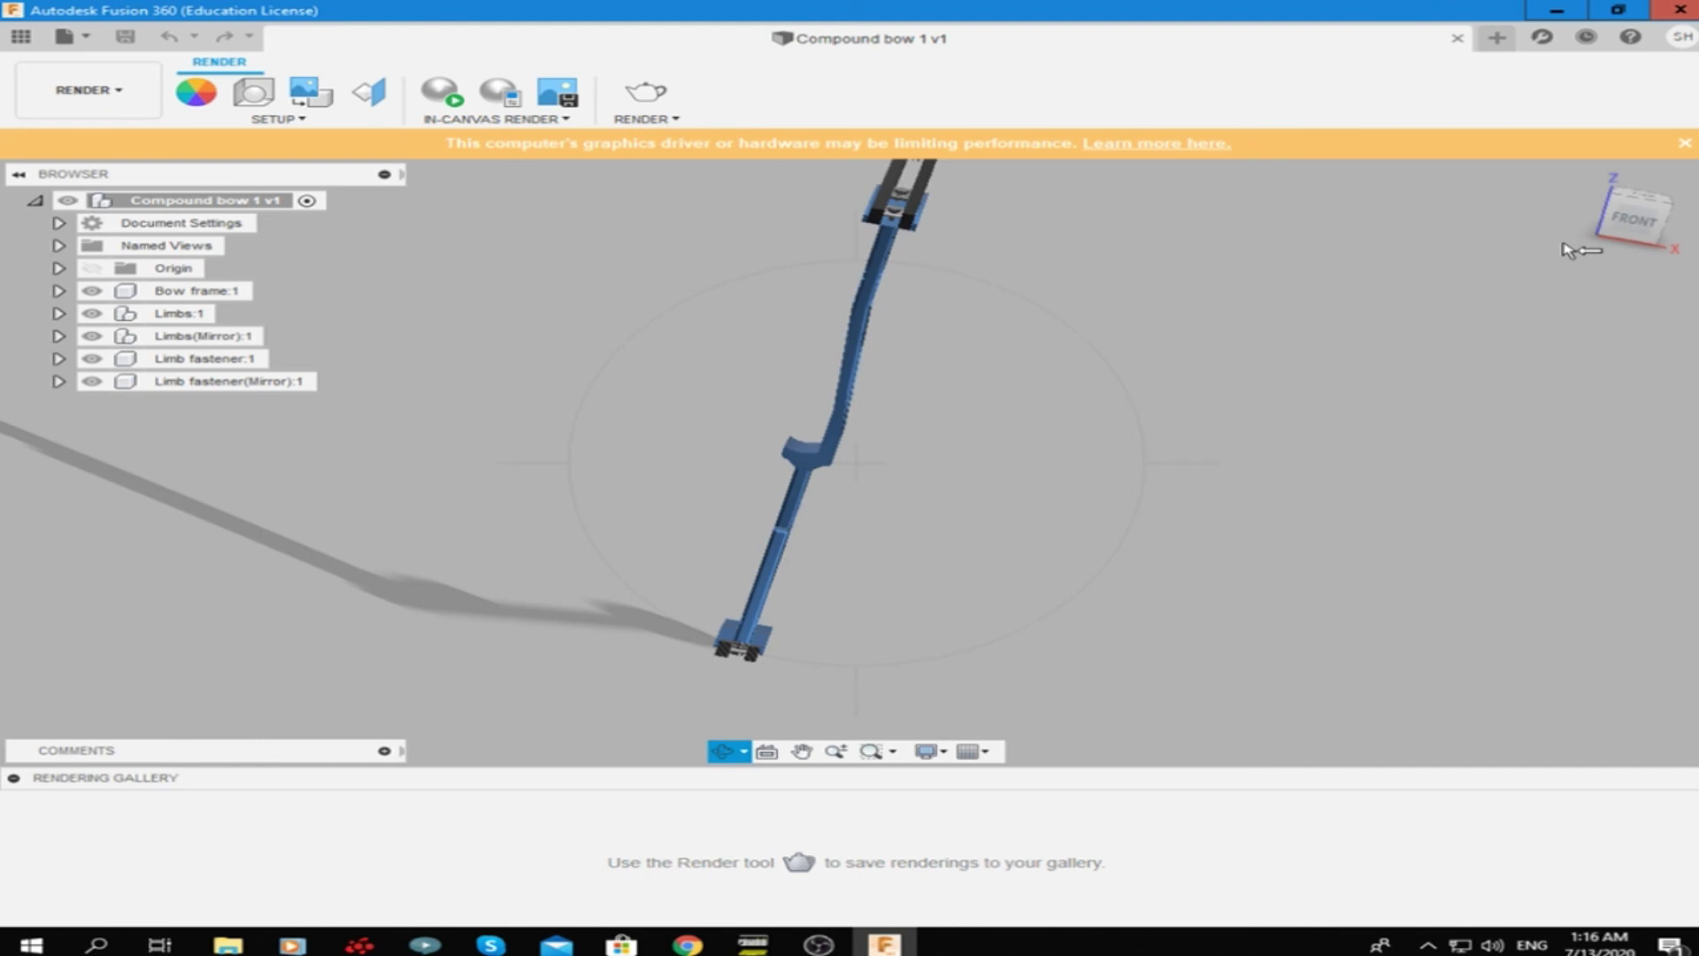
pyautogui.click(1568, 250)
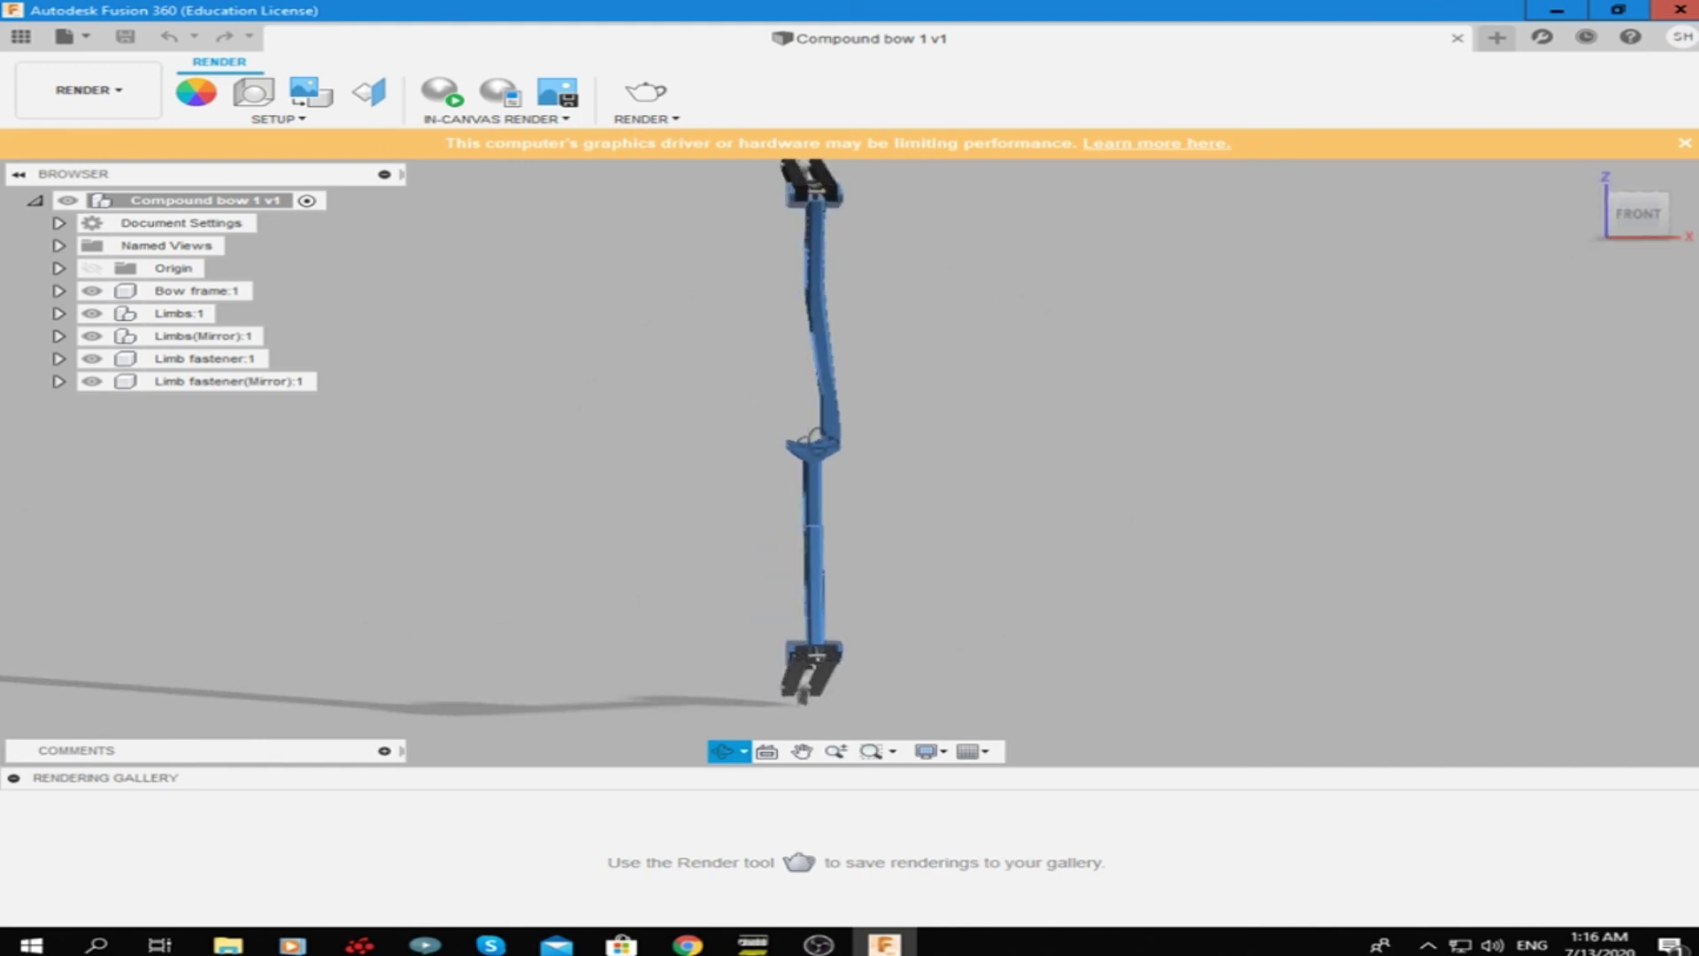
pyautogui.keyDown('shift'); pyautogui.moveTo(910, 428); pyautogui.dragTo(602, 449, button='middle'); pyautogui.keyUp('shift')
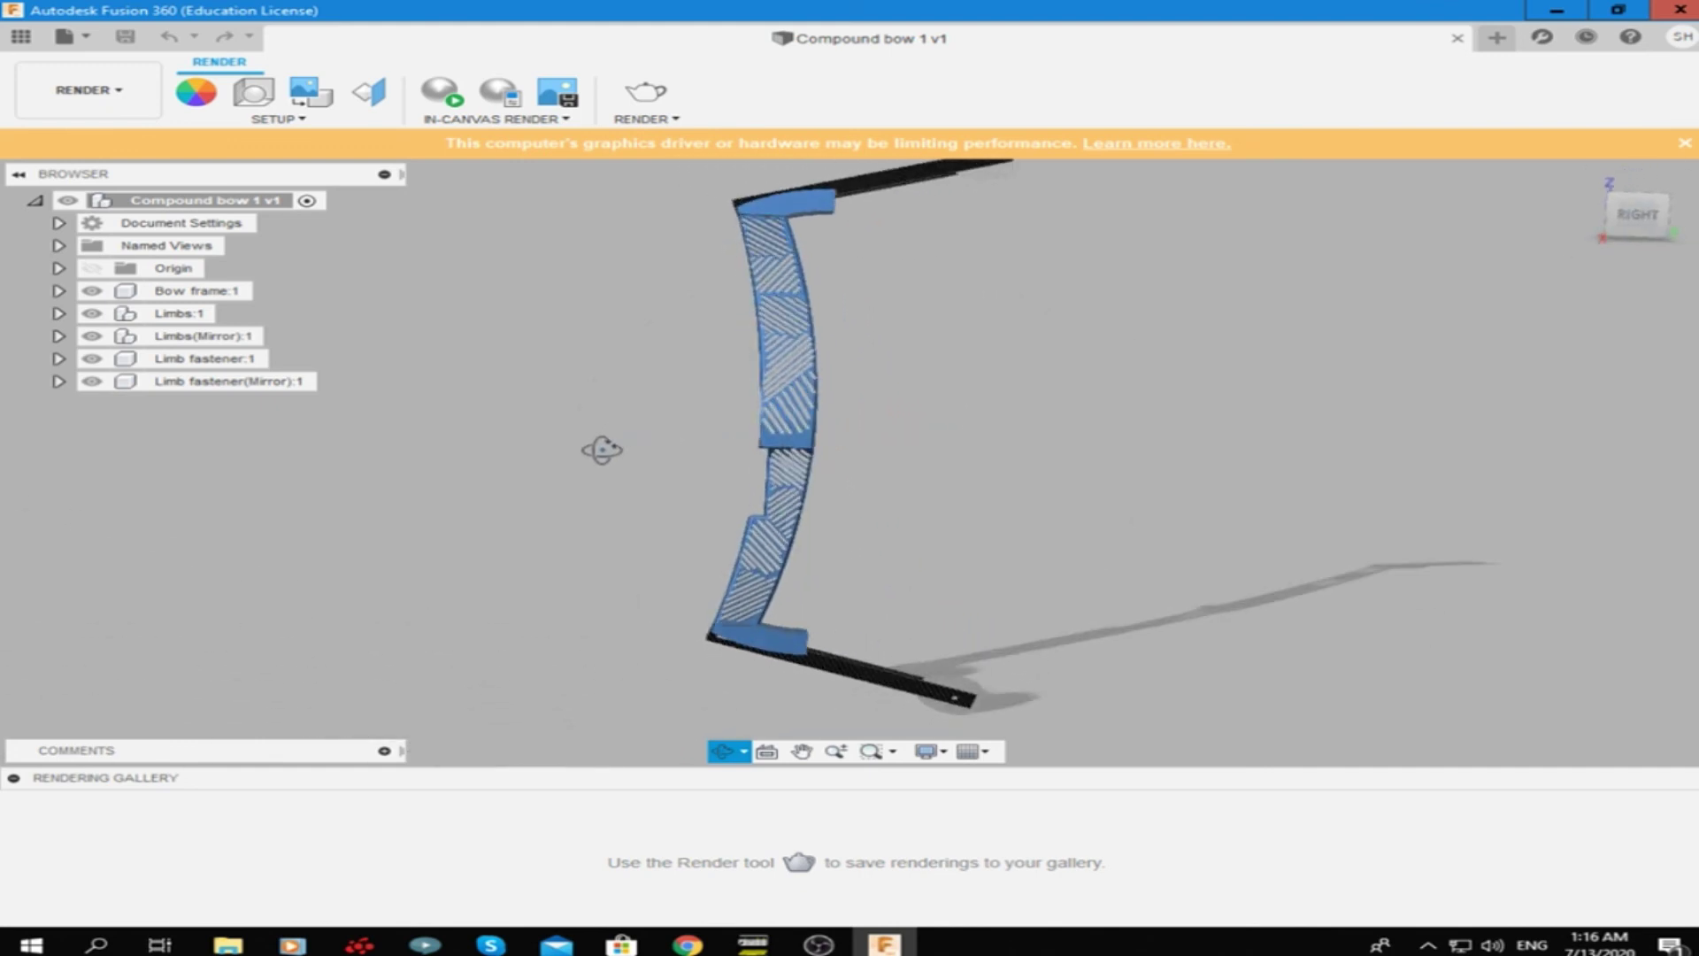
pyautogui.moveTo(602, 450)
pyautogui.keyDown('shift'); pyautogui.mouseDown(button='middle')
pyautogui.moveTo(1652, 216)
pyautogui.moveTo(790, 491)
pyautogui.mouseUp(button='middle'); pyautogui.keyUp('shift')
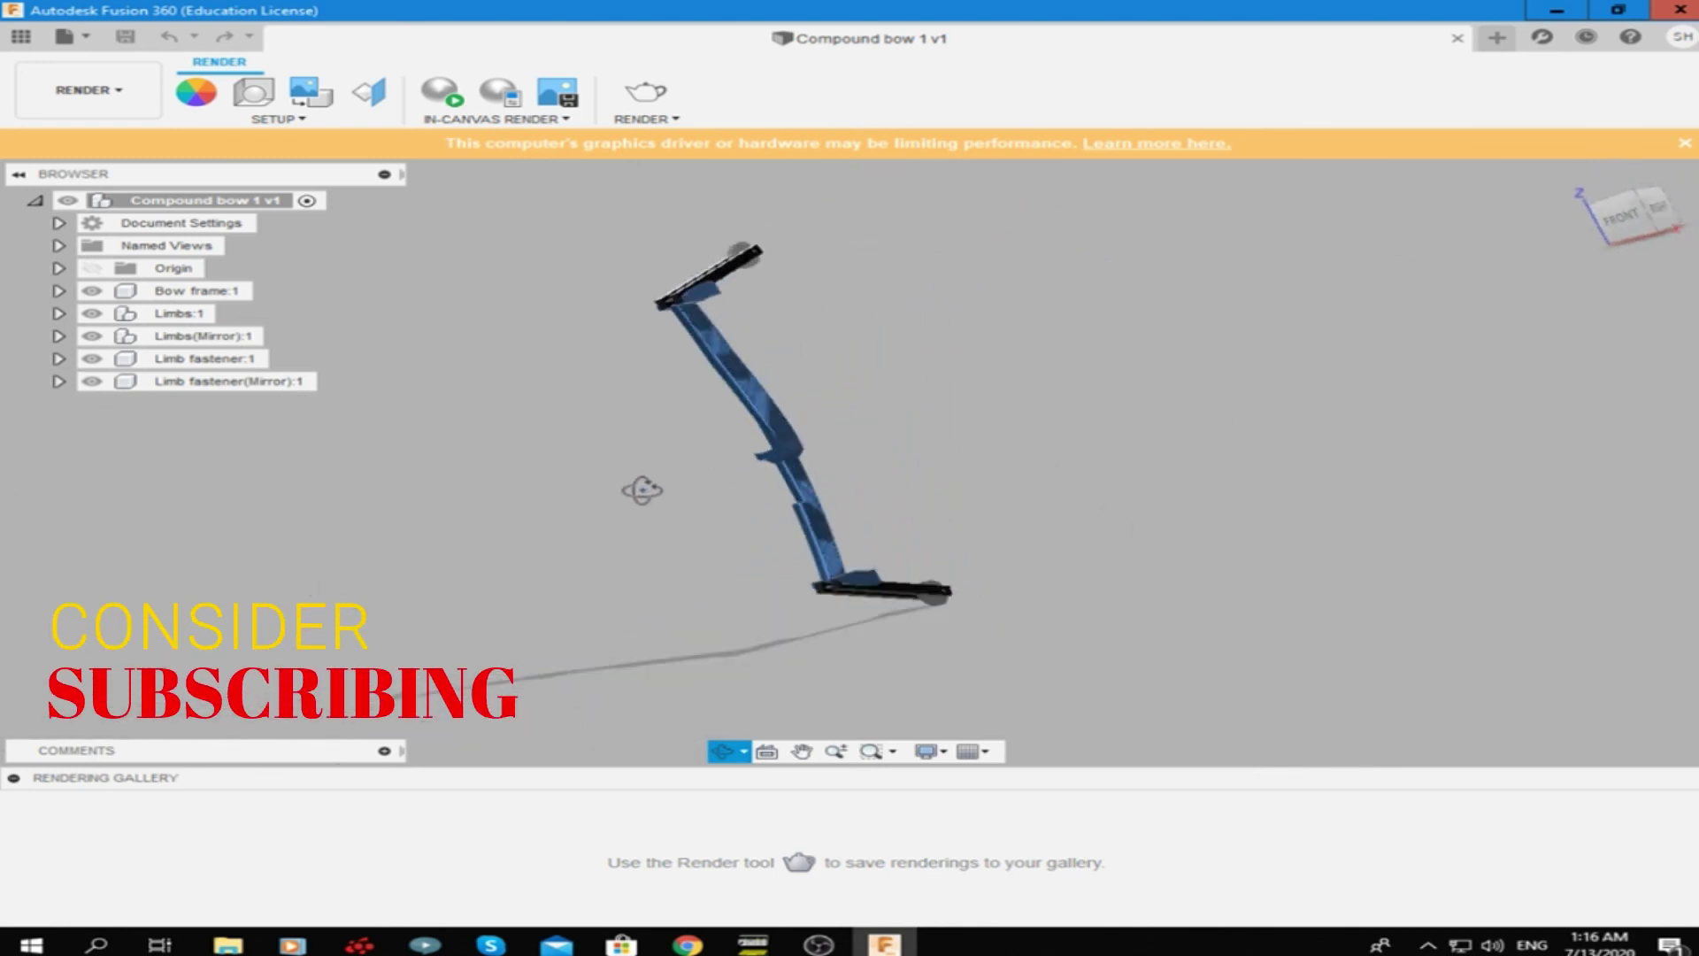